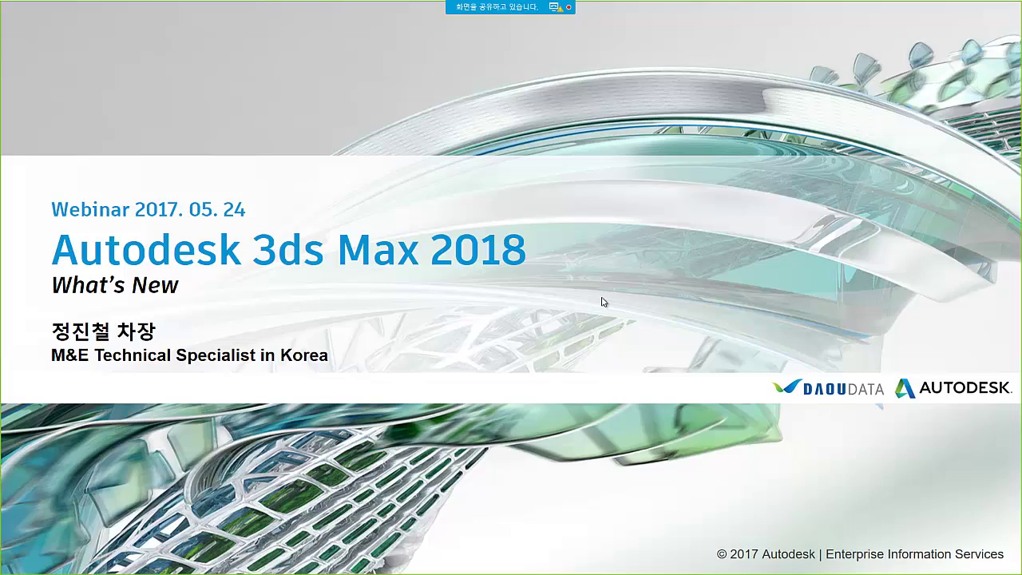
Advance the slideshow from the 3ds Max 2018 title slide to the Agenda slide
{"action": "key", "text": "Right"}
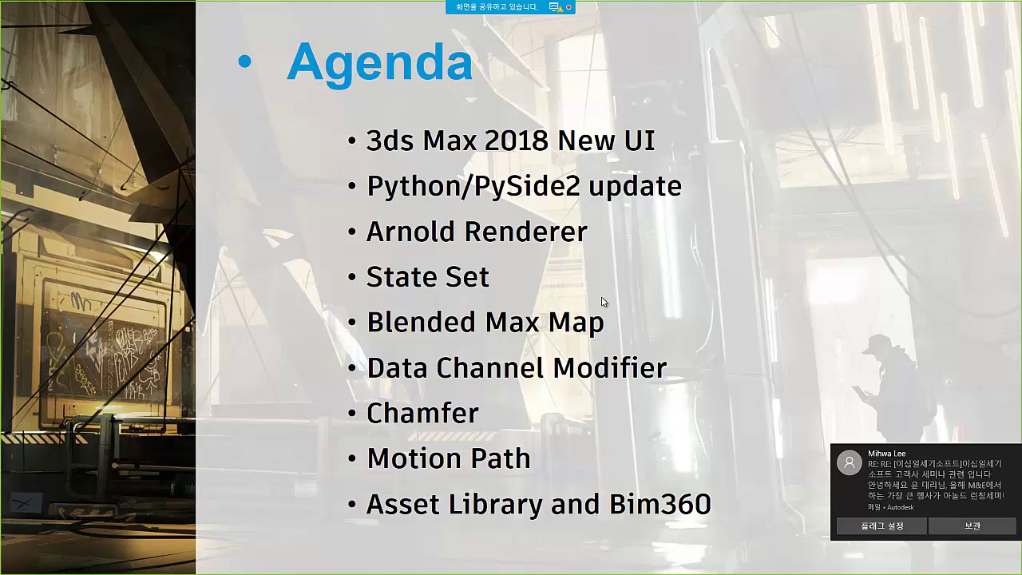
Dismiss the mail notification and advance to slide 3, 'User Interface – New Flexible QT UI'
{"action": "left_click", "coordinate": [971, 526]}
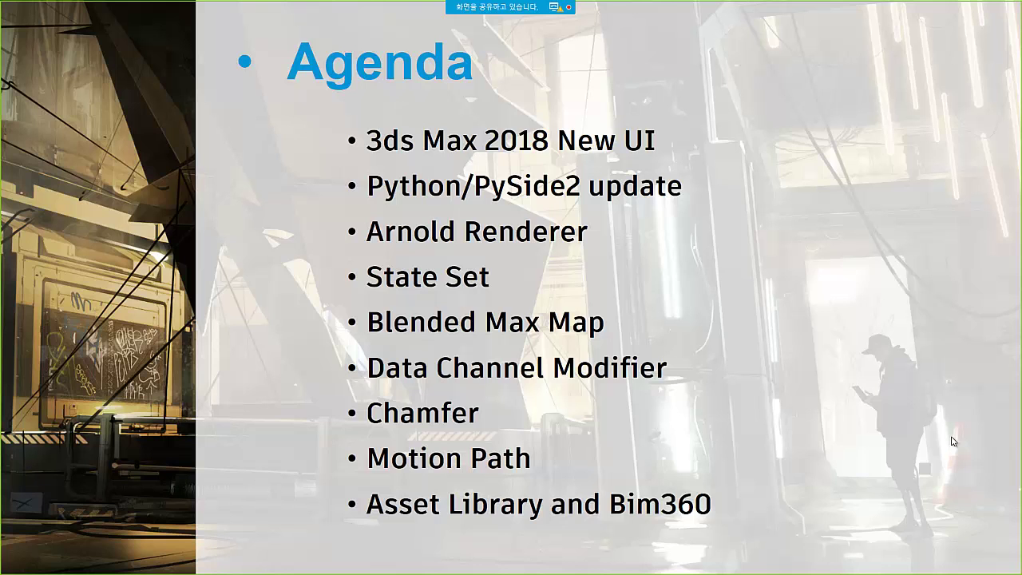
{"action": "key", "text": "Right"}
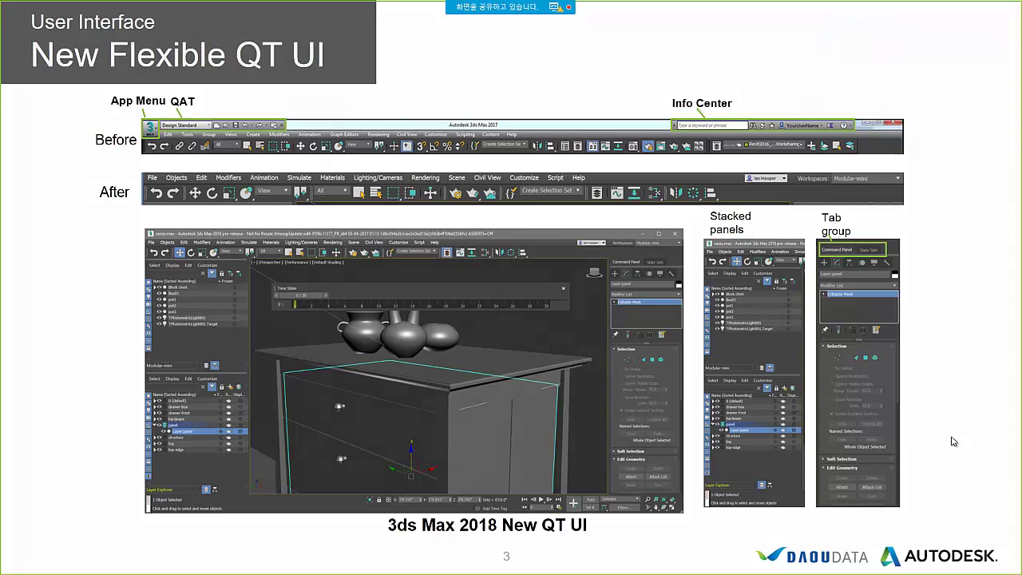
Advance to the 'SDK and API update – Python API Update' slide
{"action": "left_click", "coordinate": [951, 441]}
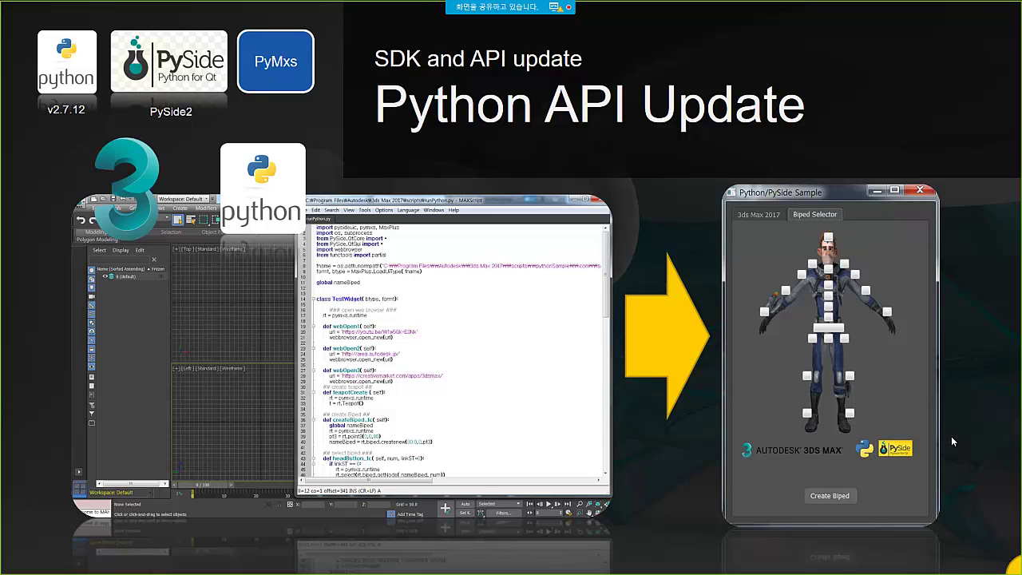
Switch to 3ds Max and activate the Front, Perspective and Top viewports in turn
{"action": "key", "text": "alt+Tab"}
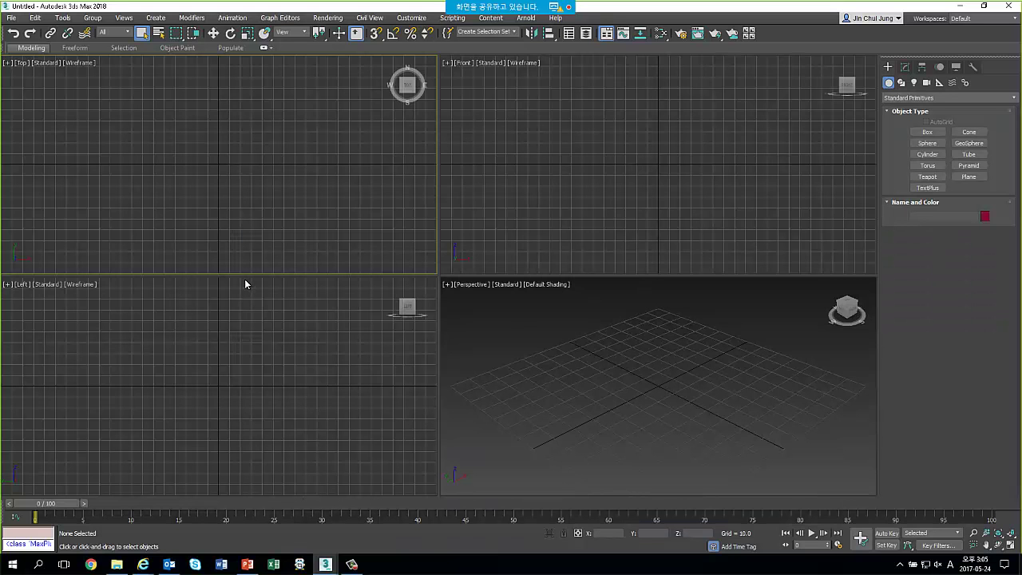
{"action": "left_click", "coordinate": [567, 230]}
{"action": "left_click", "coordinate": [608, 385]}
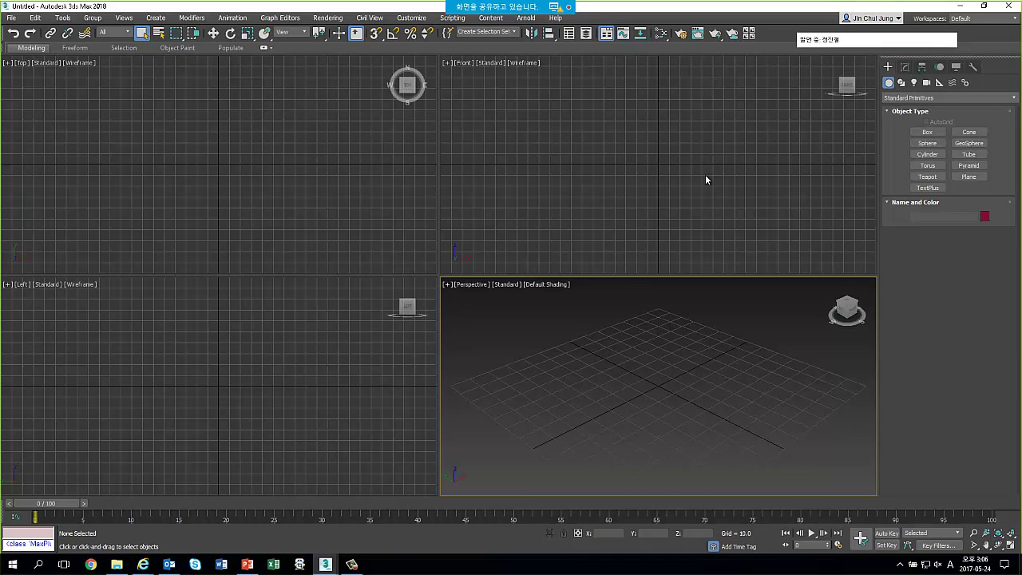
{"action": "left_click", "coordinate": [636, 235]}
{"action": "left_click", "coordinate": [335, 200]}
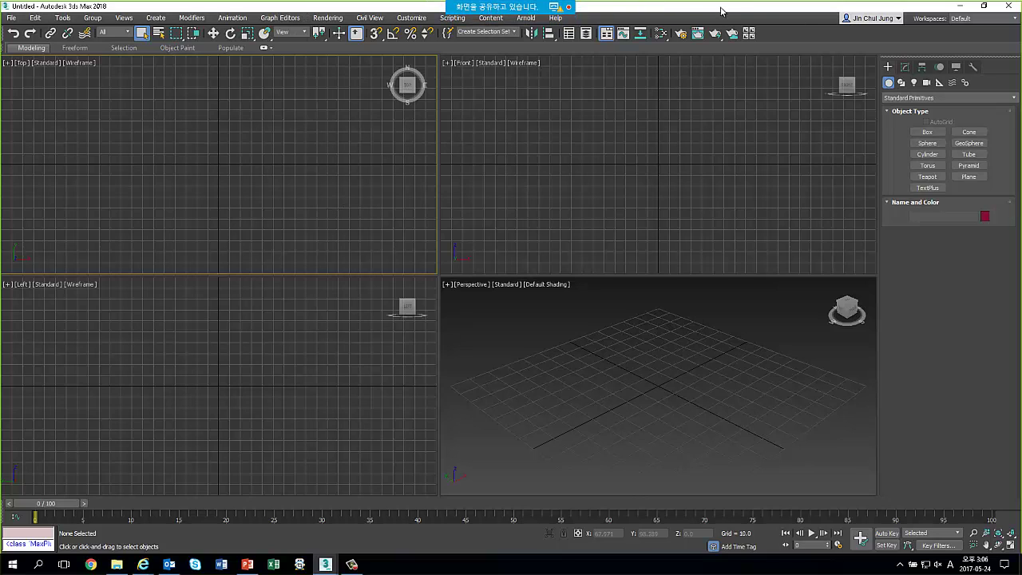
Tear off the Graph Editors and Civil View menus as floaters, then close both
{"action": "left_click", "coordinate": [279, 19]}
{"action": "left_click_drag", "start_coordinate": [284, 26], "coordinate": [298, 152]}
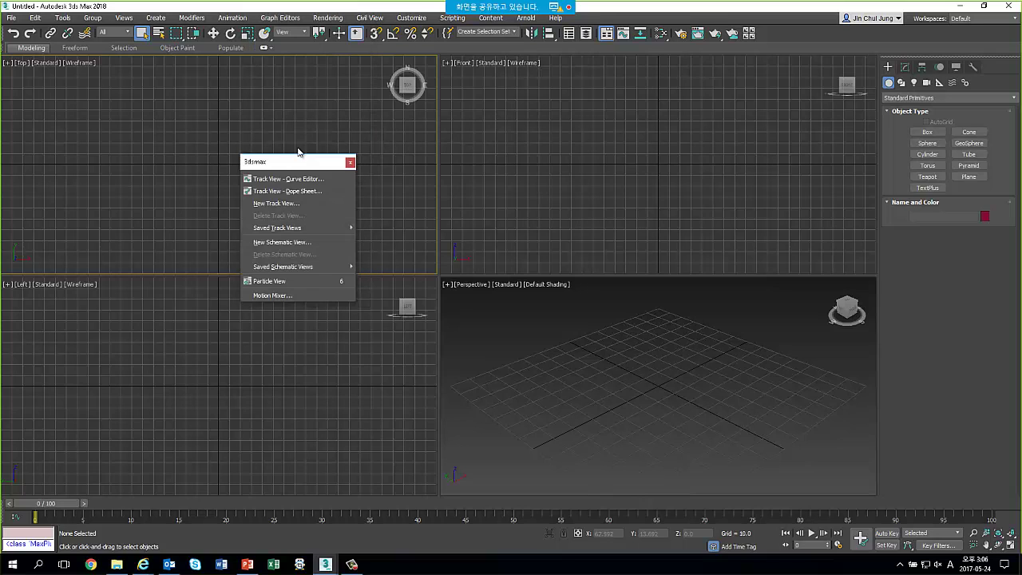
{"action": "left_click", "coordinate": [369, 17]}
{"action": "left_click", "coordinate": [388, 23]}
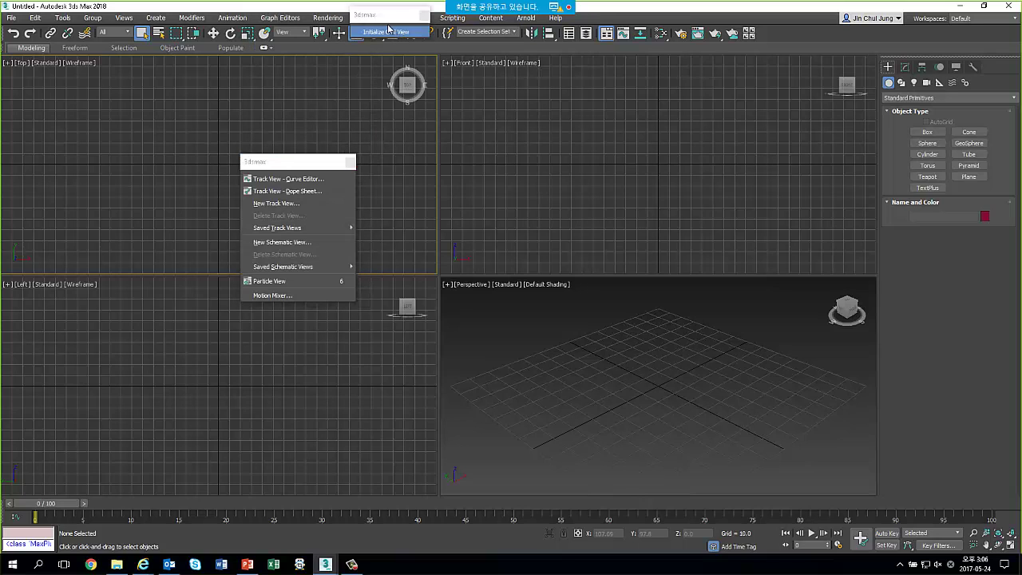
{"action": "left_click_drag", "start_coordinate": [384, 14], "coordinate": [494, 198]}
{"action": "left_click_drag", "start_coordinate": [310, 167], "coordinate": [358, 150]}
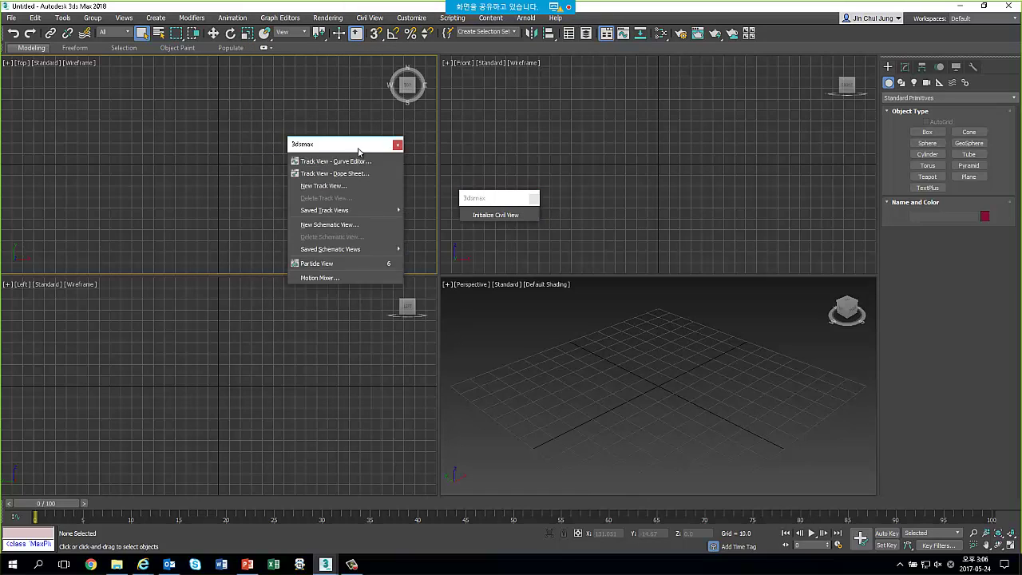
{"action": "left_click", "coordinate": [398, 145]}
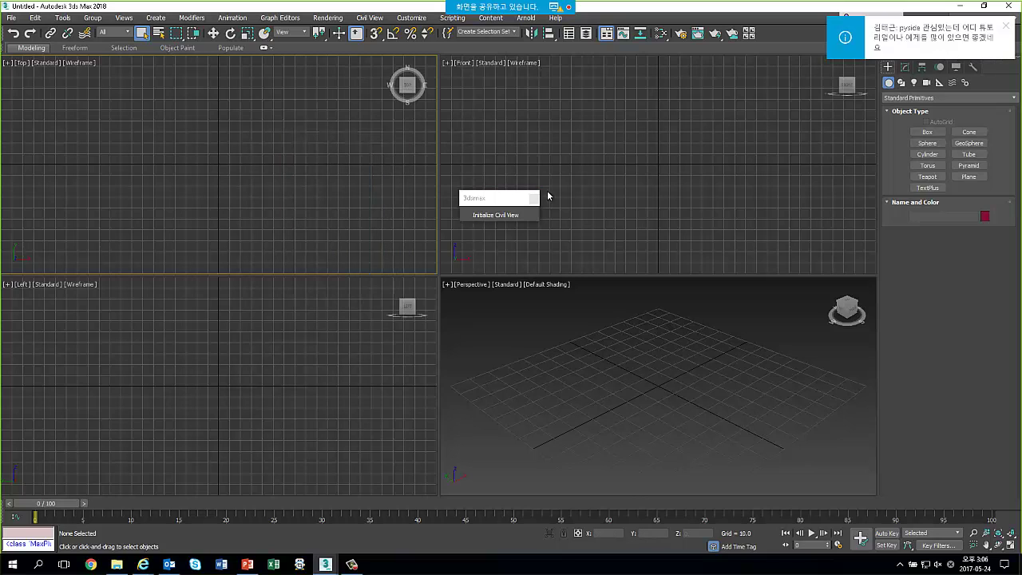
{"action": "left_click", "coordinate": [532, 198]}
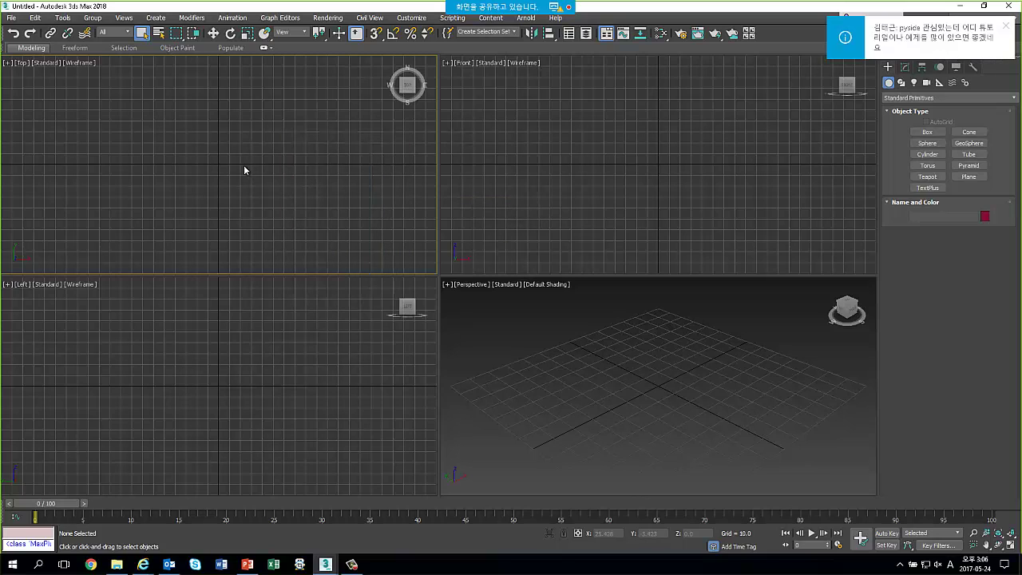
Tear off and close the Animation menu, then open Scene Explorer from Tools
{"action": "left_click", "coordinate": [232, 17]}
{"action": "left_click", "coordinate": [264, 22]}
{"action": "left_click_drag", "start_coordinate": [266, 21], "coordinate": [252, 102]}
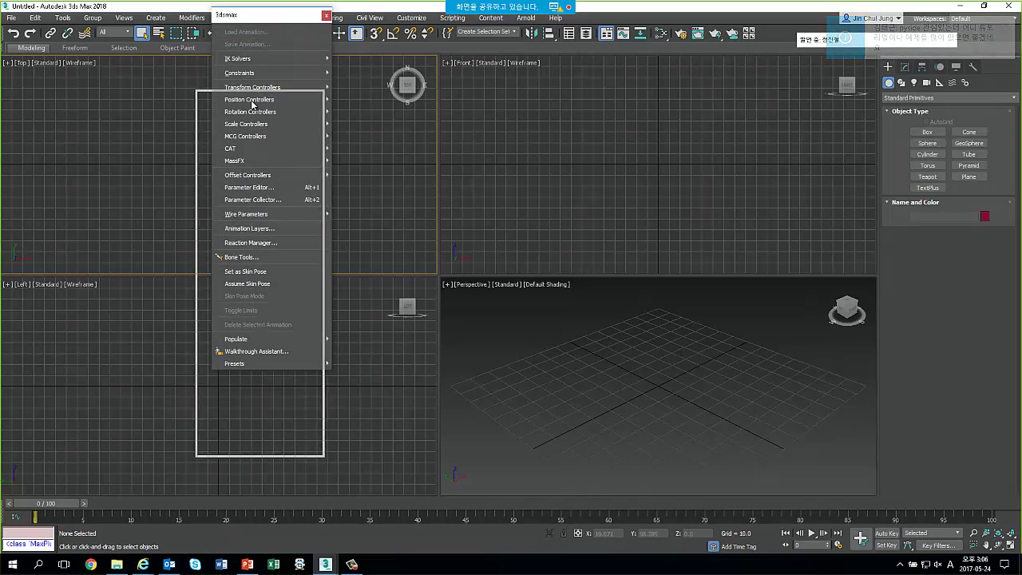
{"action": "left_click", "coordinate": [319, 97]}
{"action": "left_click", "coordinate": [92, 18]}
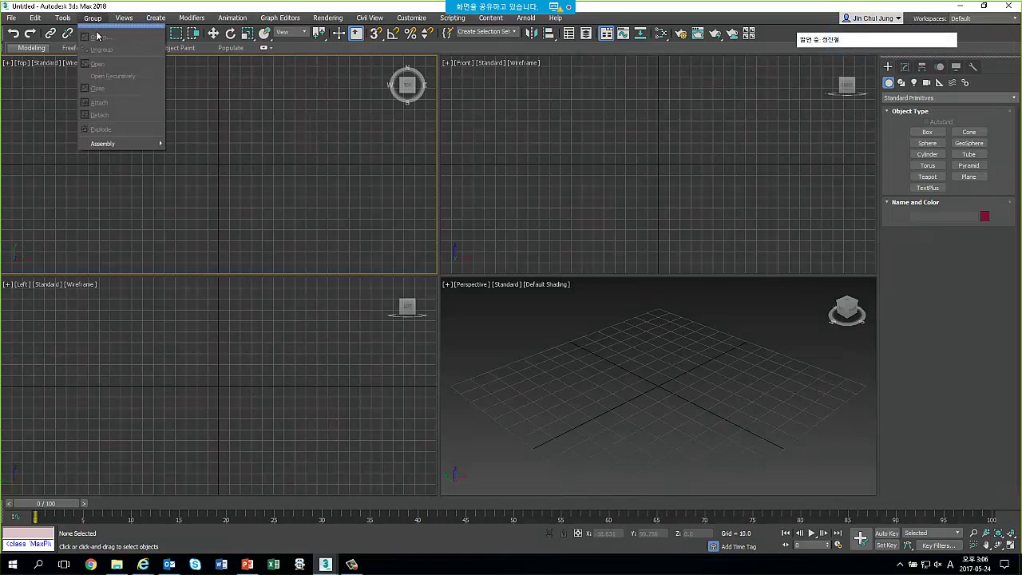
{"action": "left_click", "coordinate": [66, 36]}
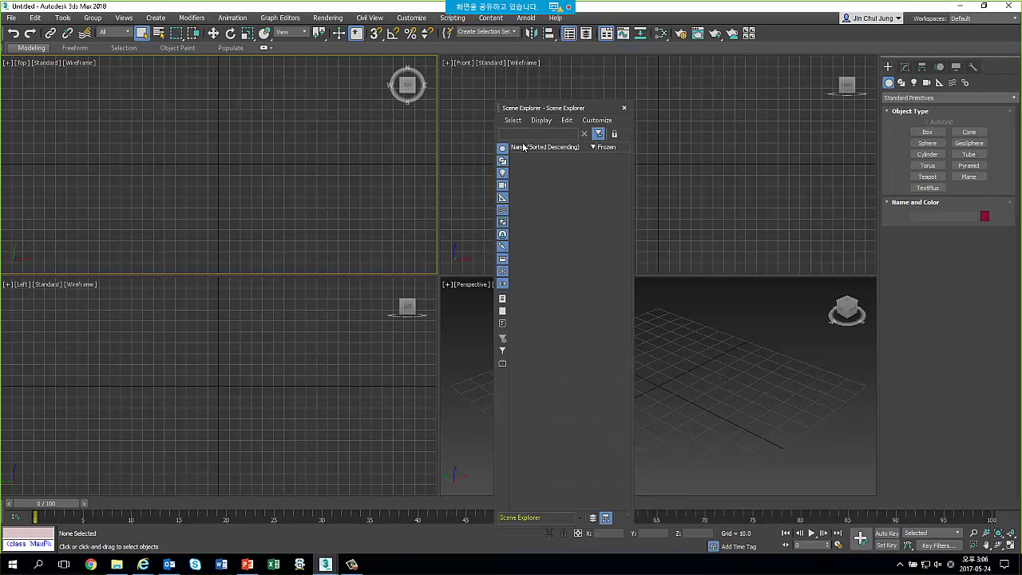
Dock the Scene Explorer on the left side of the viewports
{"action": "left_click_drag", "start_coordinate": [543, 108], "coordinate": [24, 112]}
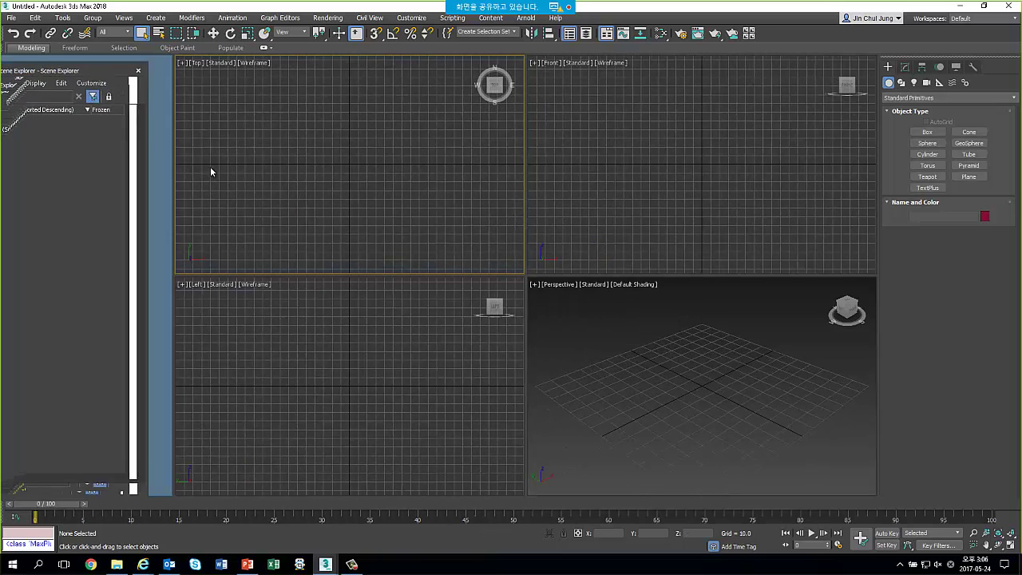
{"action": "left_click", "coordinate": [275, 349]}
{"action": "left_click", "coordinate": [211, 244]}
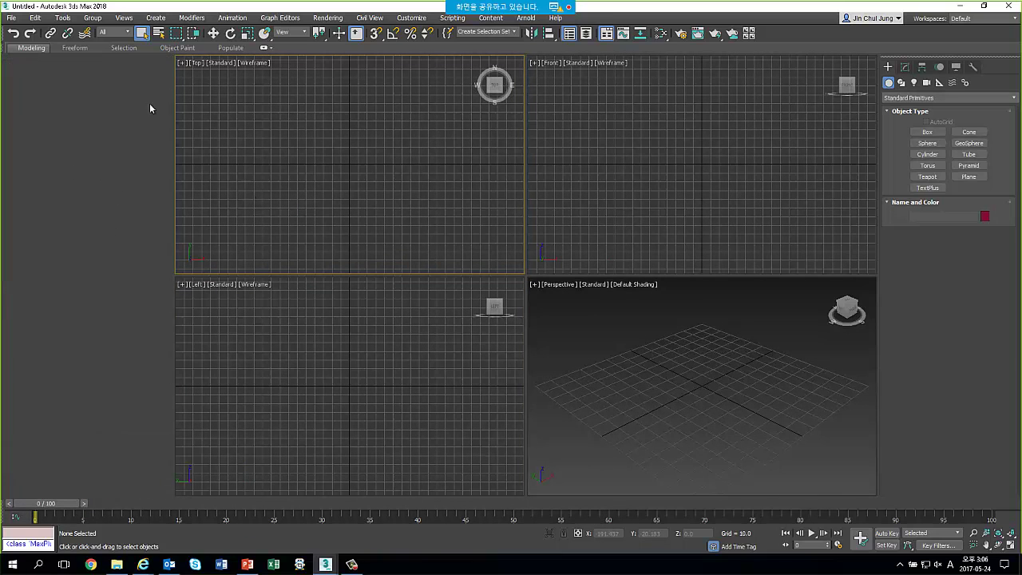
Move the Scene Explorer into the right panel as a tab beside the Command Panel and widen it
{"action": "mouse_move", "coordinate": [71, 60]}
{"action": "left_mouse_down"}
{"action": "mouse_move", "coordinate": [298, 123]}
{"action": "mouse_move", "coordinate": [940, 162]}
{"action": "left_mouse_up"}
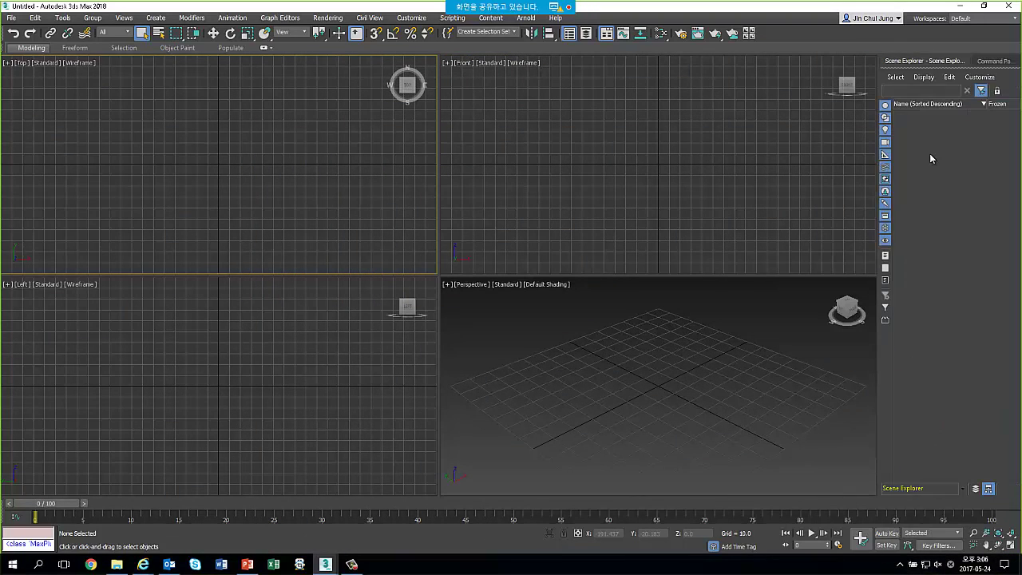
{"action": "left_click", "coordinate": [990, 62]}
{"action": "left_click", "coordinate": [954, 62]}
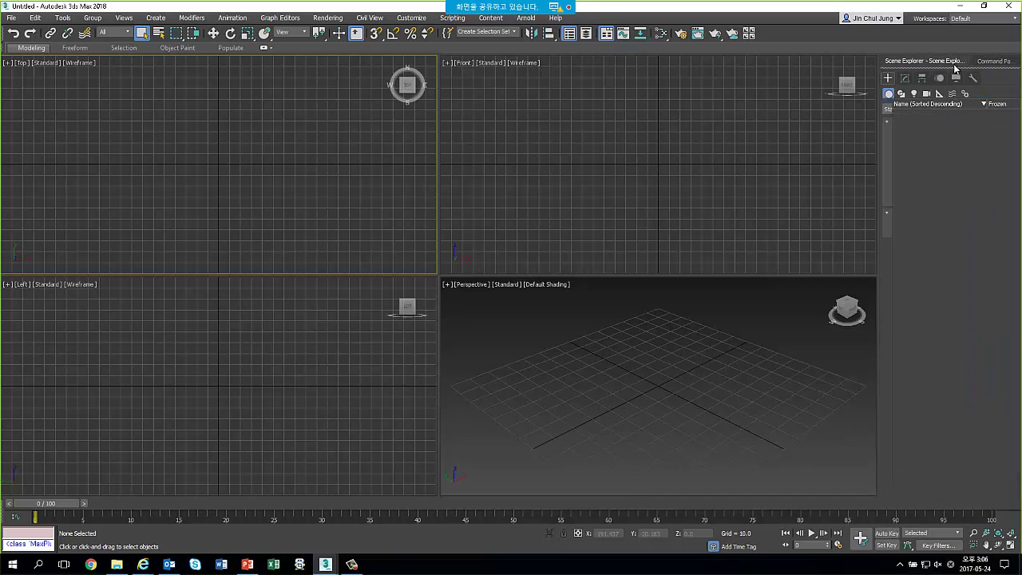
{"action": "left_click_drag", "start_coordinate": [877, 95], "coordinate": [799, 95]}
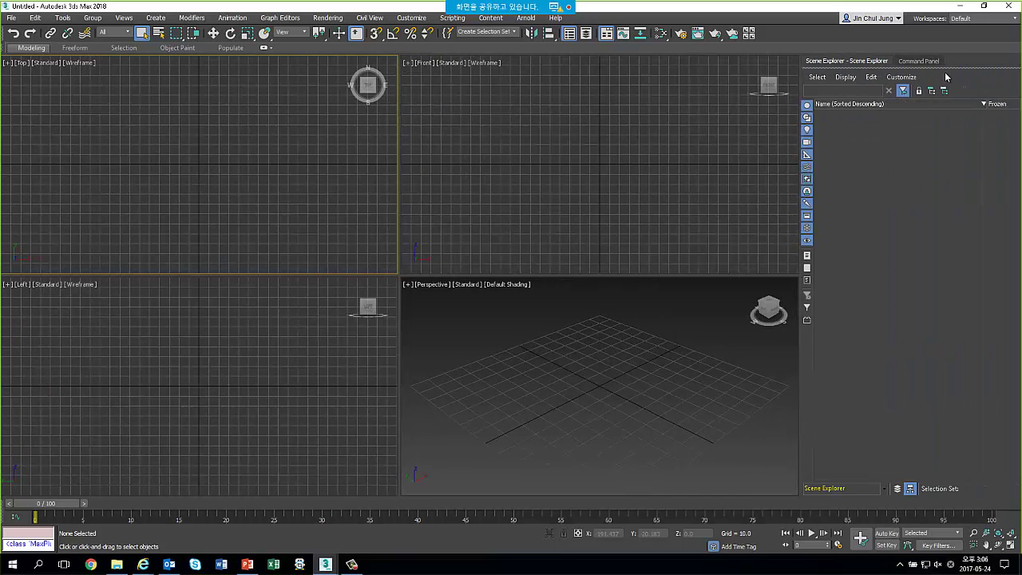
{"action": "left_click", "coordinate": [918, 61]}
{"action": "left_click", "coordinate": [862, 64]}
{"action": "left_click", "coordinate": [918, 62]}
{"action": "left_click", "coordinate": [879, 63]}
{"action": "left_click", "coordinate": [913, 63]}
{"action": "left_click", "coordinate": [863, 62]}
{"action": "left_click", "coordinate": [918, 61]}
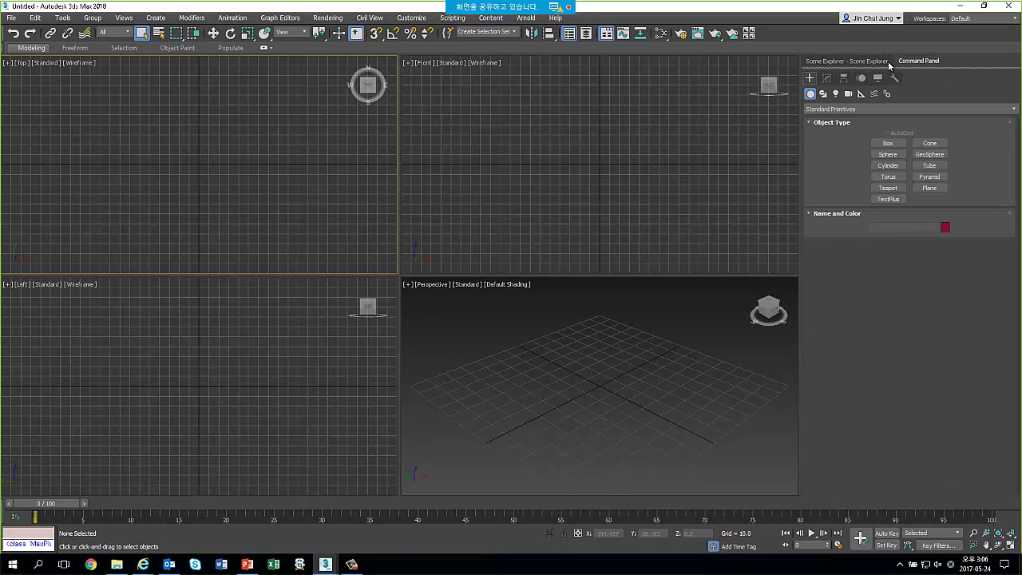
{"action": "left_click", "coordinate": [862, 62]}
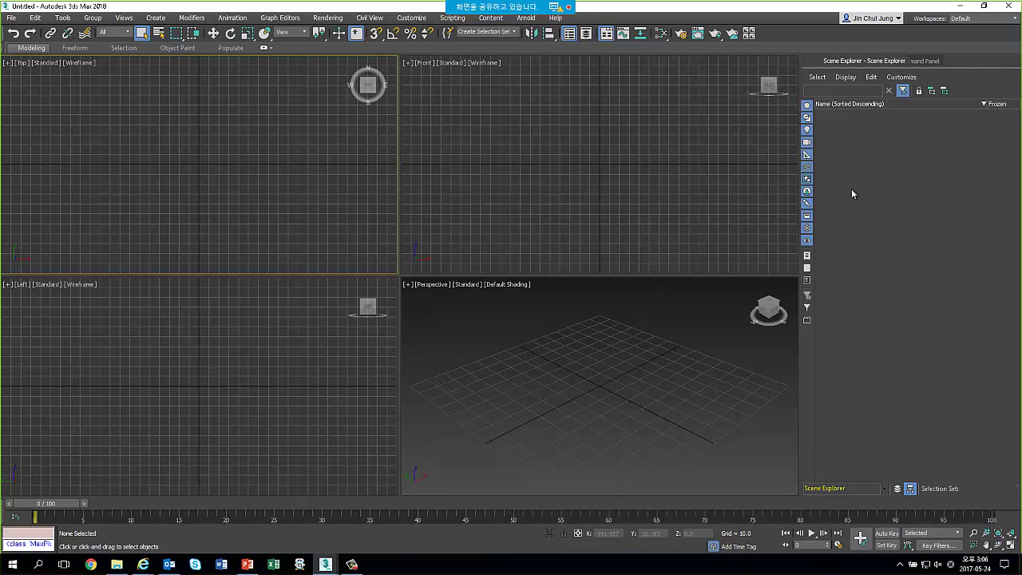
Float the Scene Explorer again, dock it on the left edge and widen it slightly
{"action": "mouse_move", "coordinate": [894, 64]}
{"action": "left_mouse_down"}
{"action": "mouse_move", "coordinate": [688, 129]}
{"action": "mouse_move", "coordinate": [564, 80]}
{"action": "left_mouse_up"}
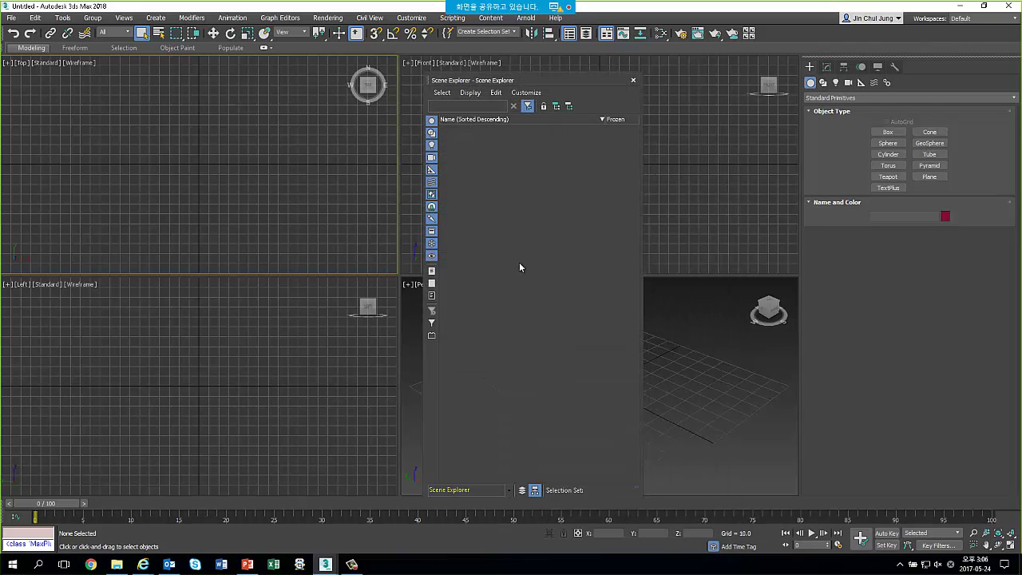
{"action": "left_click", "coordinate": [692, 382]}
{"action": "left_click_drag", "start_coordinate": [559, 88], "coordinate": [24, 88]}
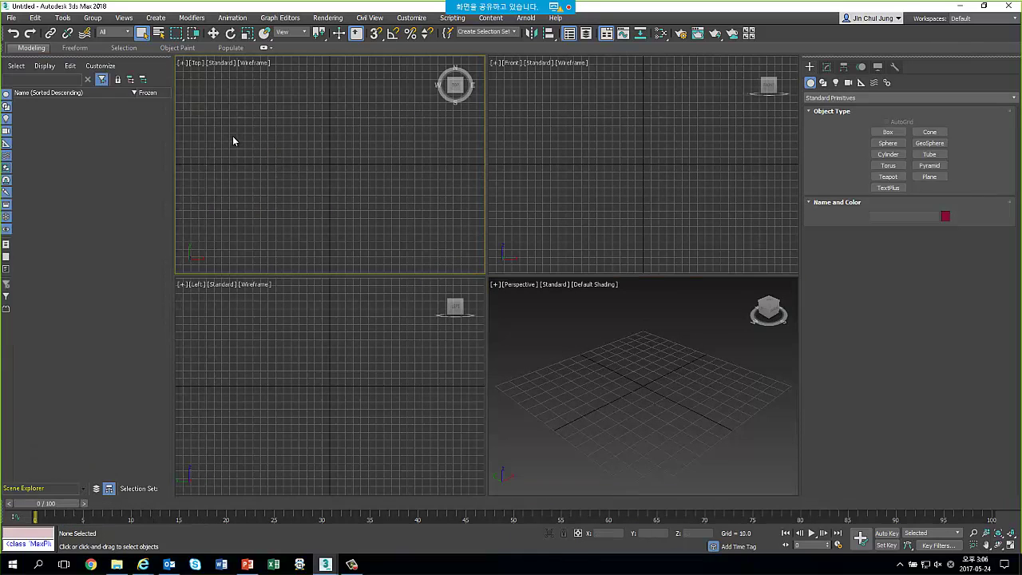
{"action": "left_click_drag", "start_coordinate": [172, 177], "coordinate": [180, 177]}
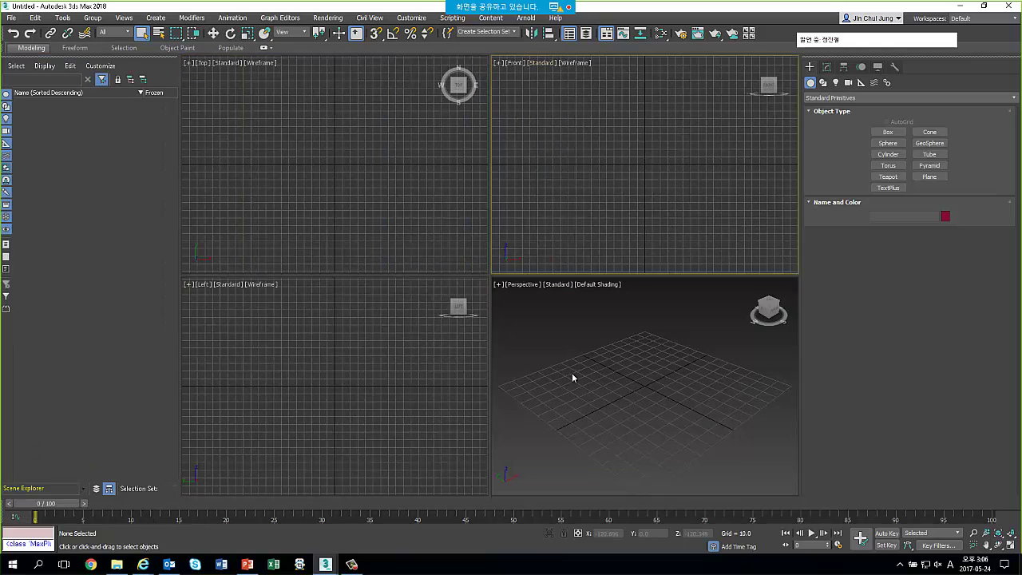
Run the PySide2_UI.py script with Ctrl+E, then minimise the script editor
{"action": "left_click", "coordinate": [621, 206]}
{"action": "left_click", "coordinate": [452, 18]}
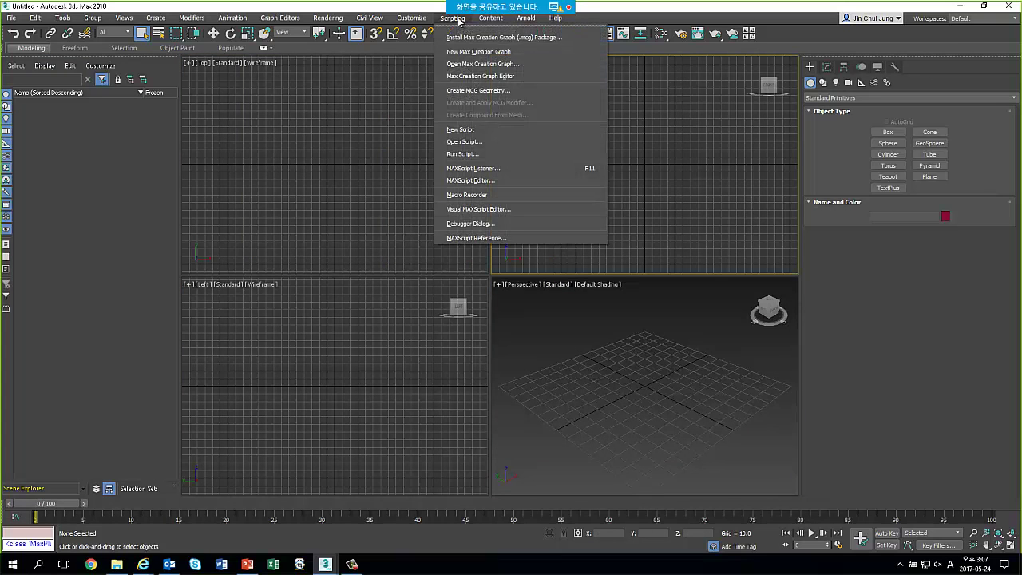
{"action": "left_click", "coordinate": [476, 131]}
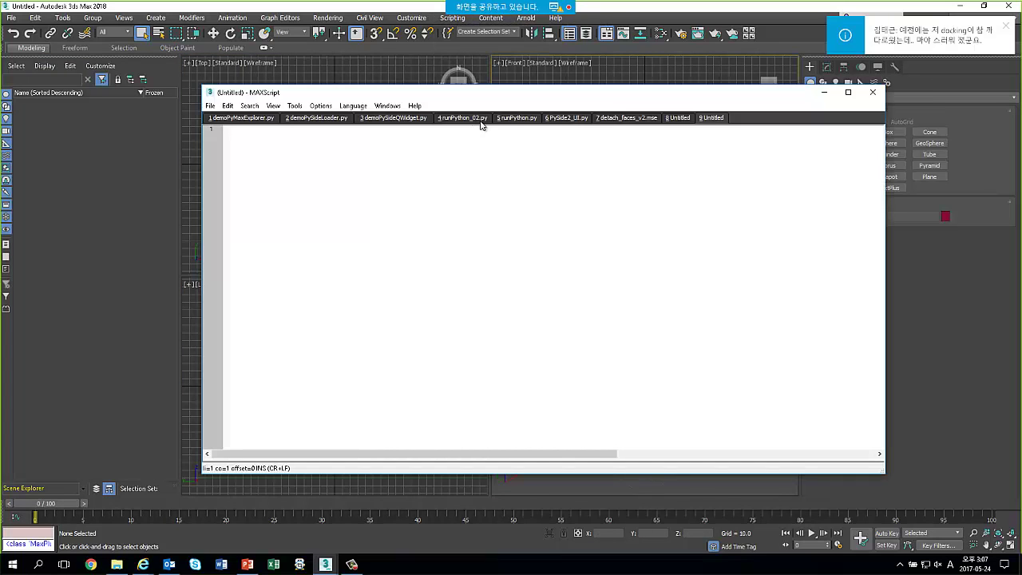
{"action": "left_click_drag", "start_coordinate": [510, 94], "coordinate": [440, 60]}
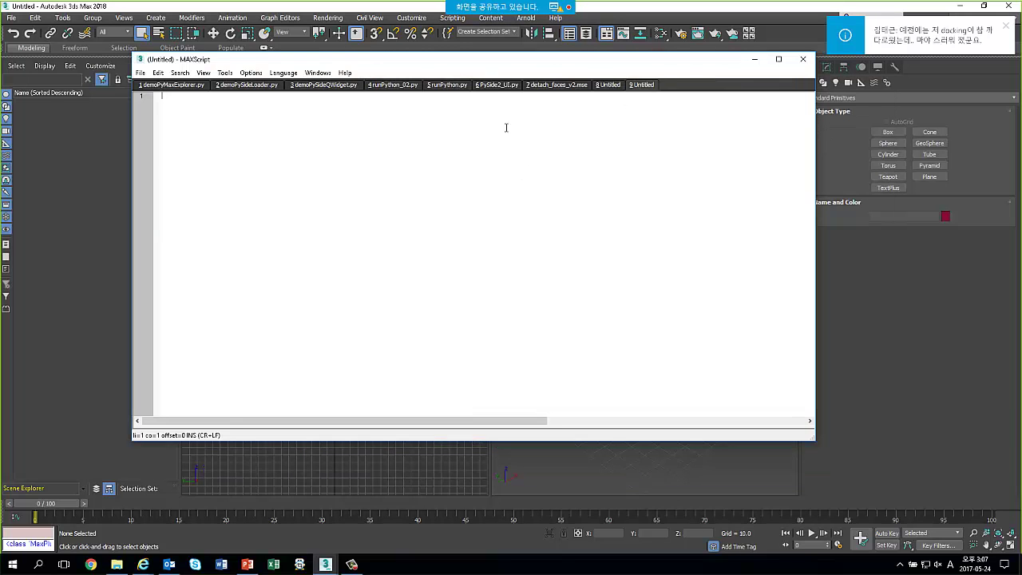
{"action": "left_click", "coordinate": [495, 87]}
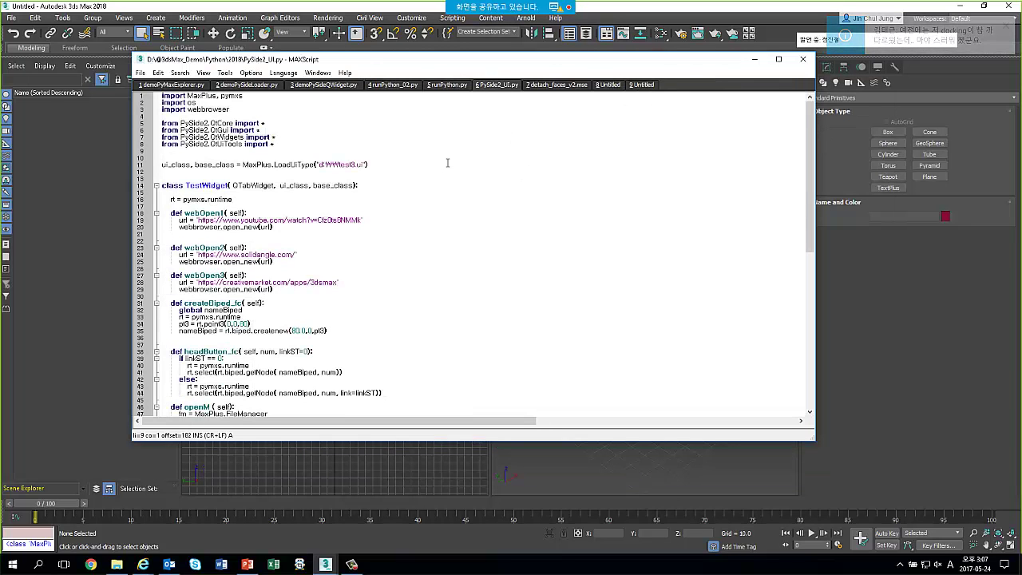
{"action": "key", "text": "ctrl+e"}
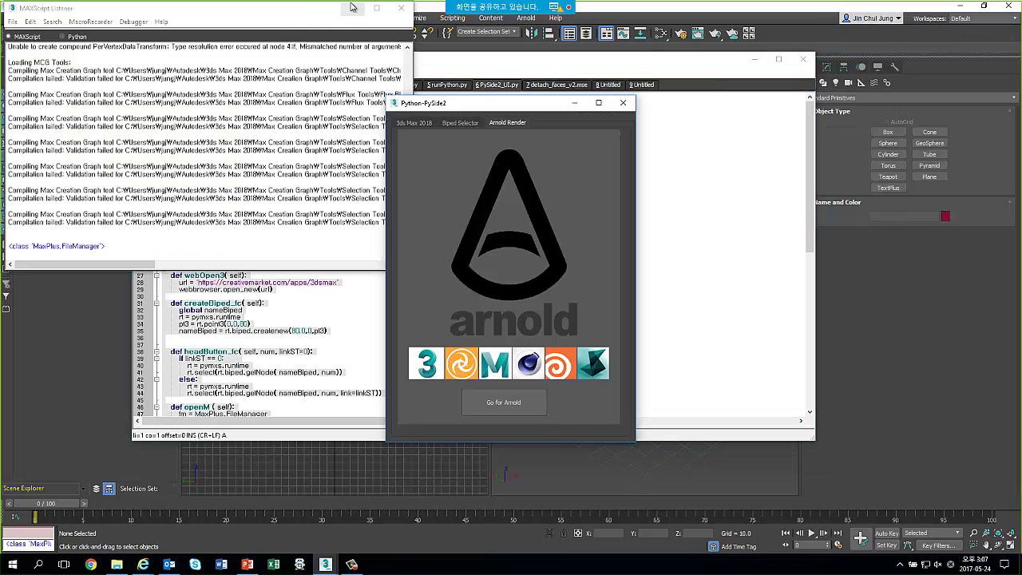
{"action": "left_click", "coordinate": [755, 59]}
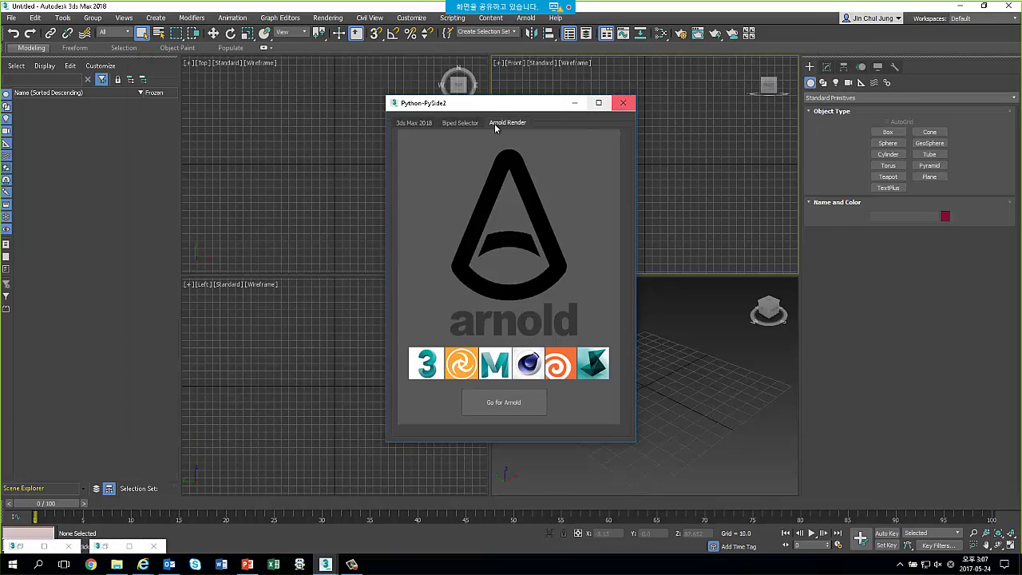
Position the Python-PySide2 window and browse its pages, ending on the 3ds Max 2018 tab
{"action": "left_click_drag", "start_coordinate": [339, 96], "coordinate": [341, 94]}
{"action": "left_click", "coordinate": [259, 111]}
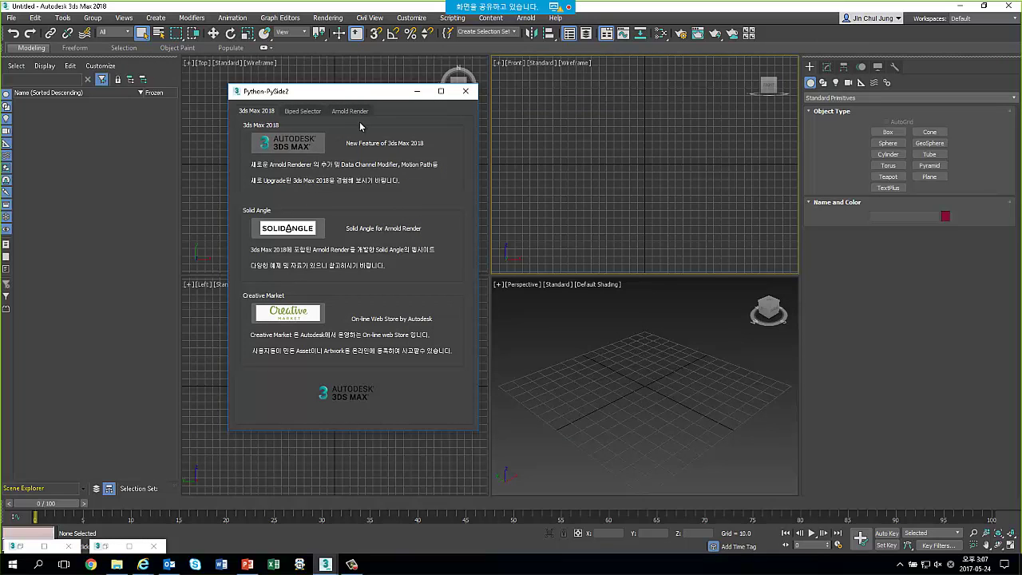
{"action": "left_click_drag", "start_coordinate": [363, 101], "coordinate": [518, 107]}
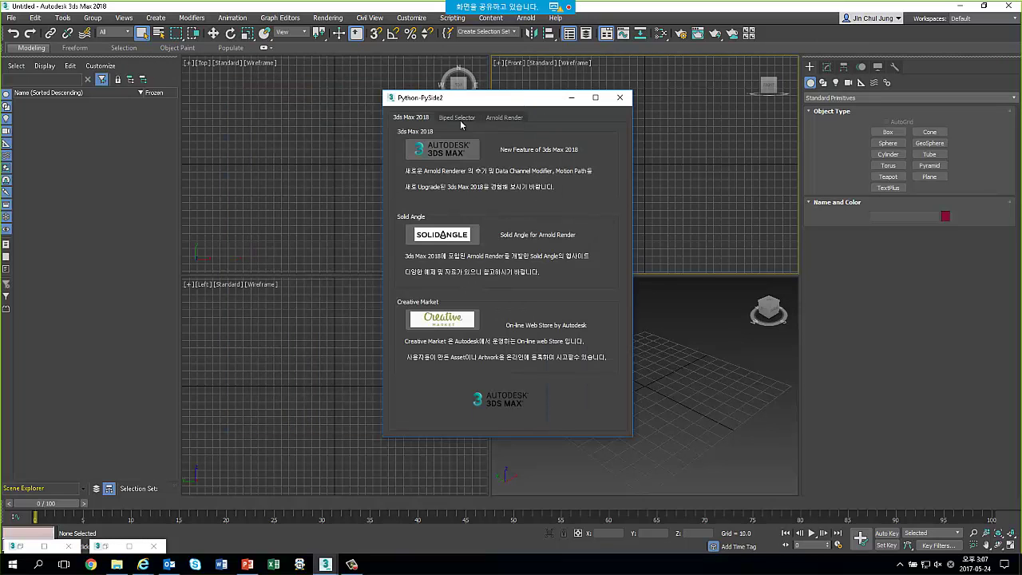
{"action": "left_click", "coordinate": [460, 118]}
{"action": "left_click", "coordinate": [510, 120]}
{"action": "left_click", "coordinate": [410, 117]}
{"action": "left_click_drag", "start_coordinate": [429, 102], "coordinate": [339, 103]}
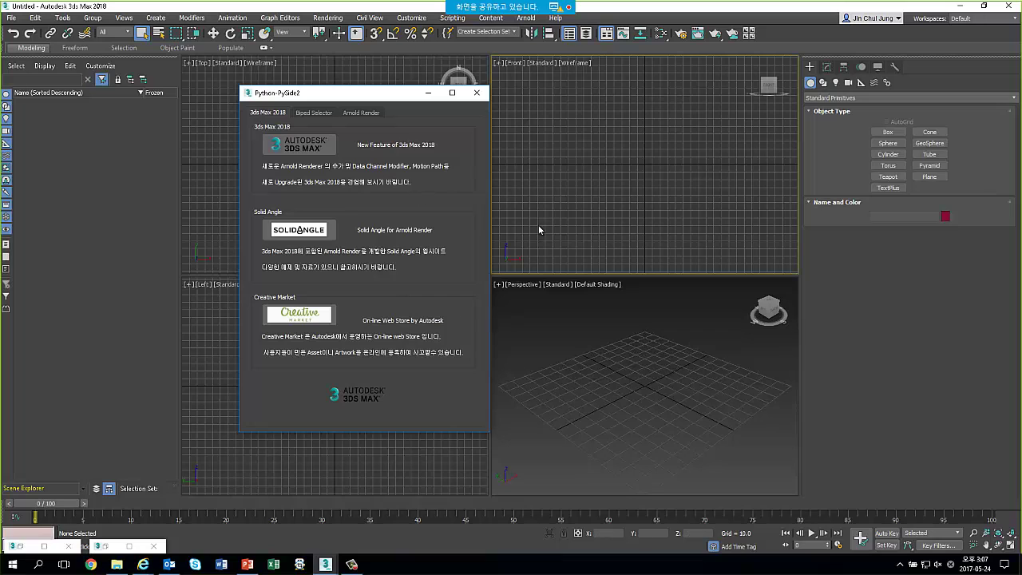
{"action": "left_click_drag", "start_coordinate": [341, 97], "coordinate": [340, 104]}
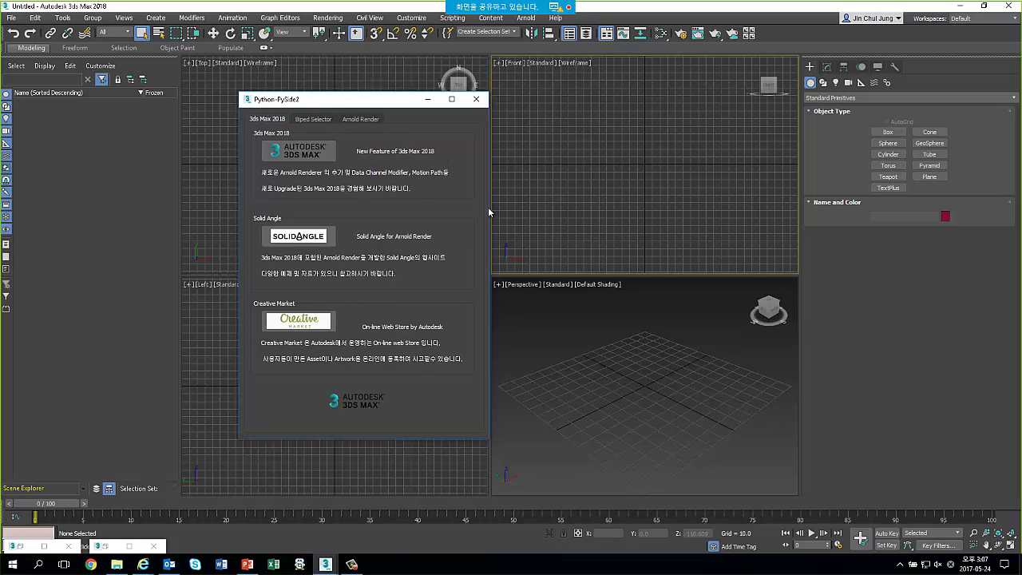
Open the 3ds Max 2018 New Features video and arrange the browser and tool windows
{"action": "left_click", "coordinate": [317, 153]}
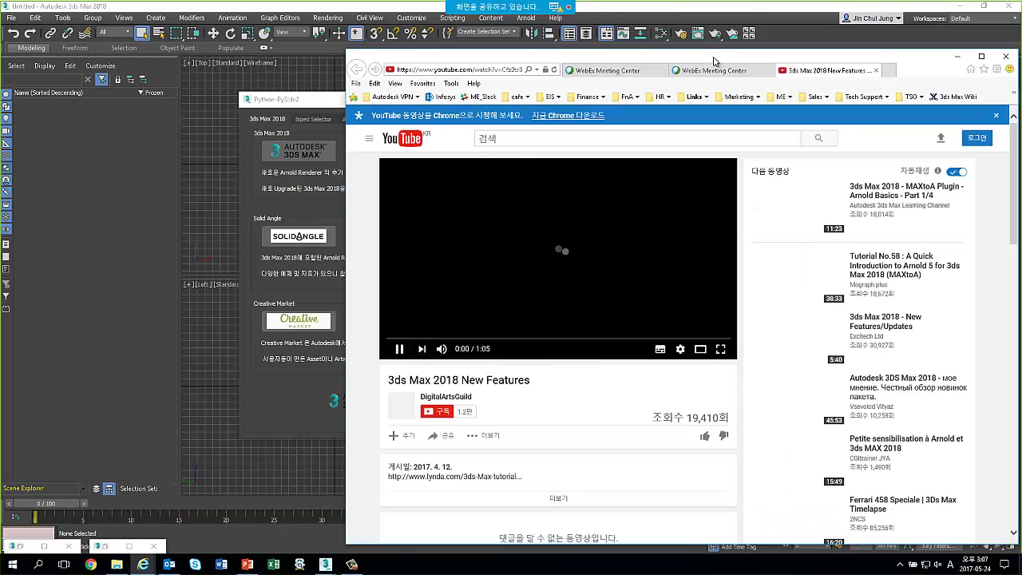
{"action": "left_click_drag", "start_coordinate": [559, 89], "coordinate": [496, 46]}
{"action": "left_click", "coordinate": [261, 112]}
{"action": "left_click_drag", "start_coordinate": [317, 106], "coordinate": [112, 56]}
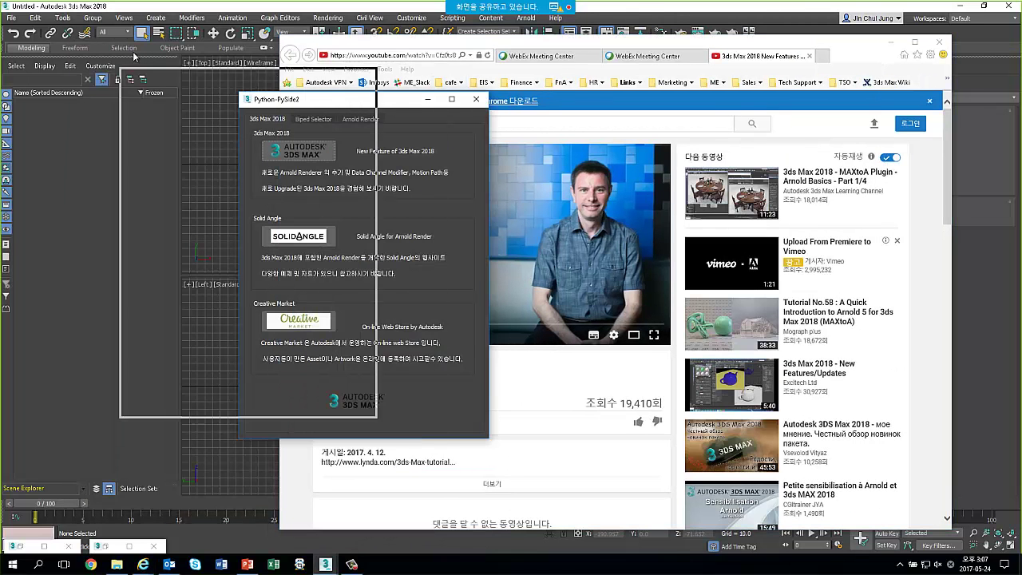
Open the Solid Angle site and Creative Market page, check the browser tabs, then minimise Internet Explorer
{"action": "left_click", "coordinate": [93, 185]}
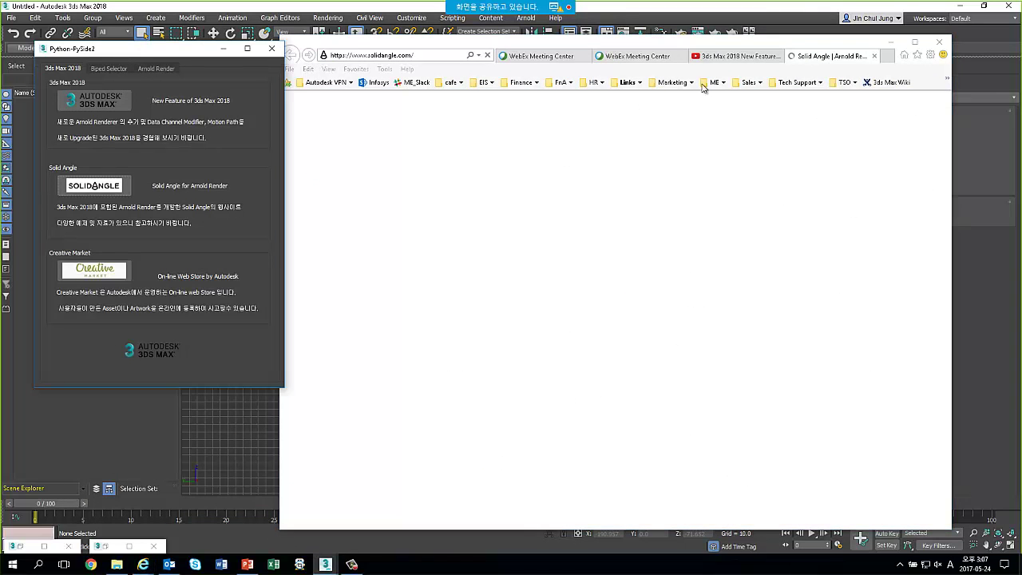
{"action": "left_click", "coordinate": [172, 239]}
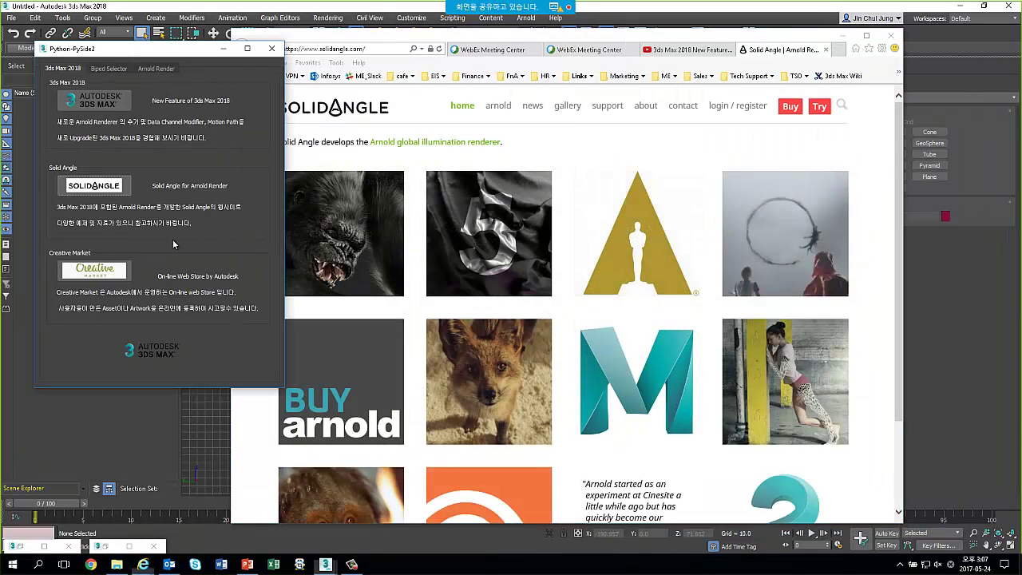
{"action": "left_click", "coordinate": [94, 269]}
{"action": "left_click", "coordinate": [717, 49]}
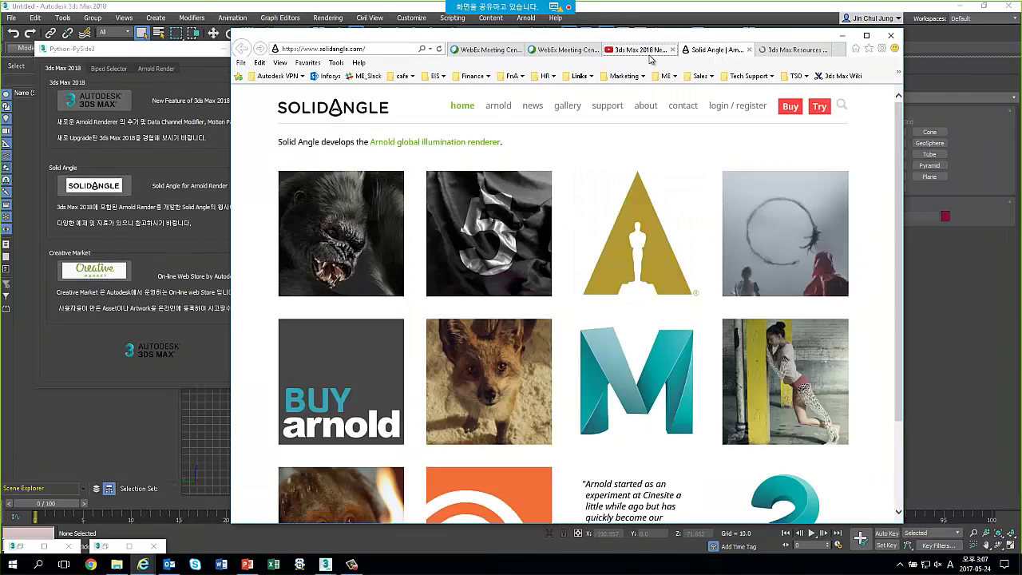
{"action": "left_click", "coordinate": [643, 49]}
{"action": "left_click", "coordinate": [120, 81]}
{"action": "left_click", "coordinate": [108, 68]}
{"action": "mouse_move", "coordinate": [325, 565]}
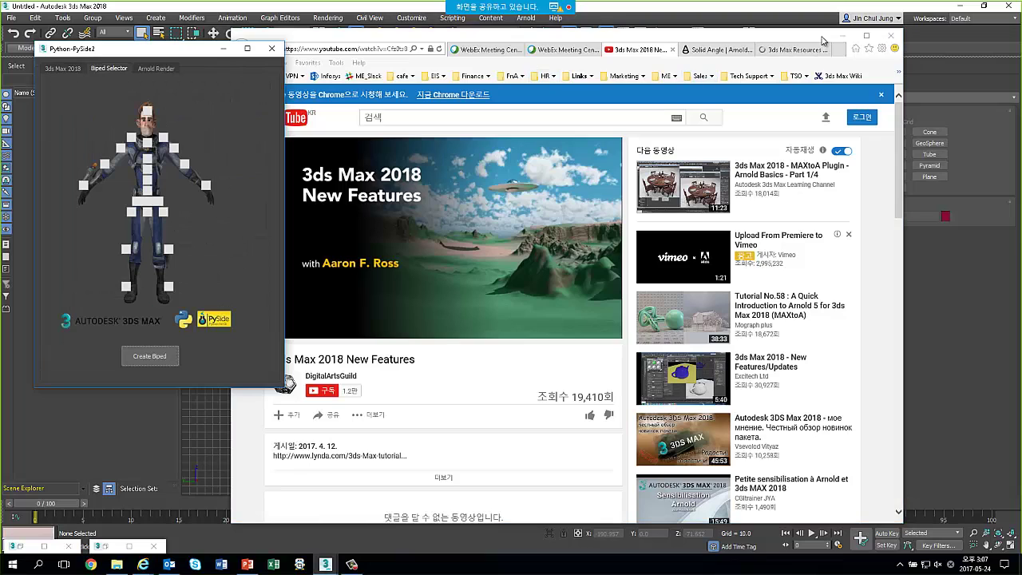
{"action": "left_click", "coordinate": [842, 36]}
Create a Bip001 biped, then load the 03_Arnold_Car_Pre.max car scene from the Arnold Render page
{"action": "left_click", "coordinate": [669, 391]}
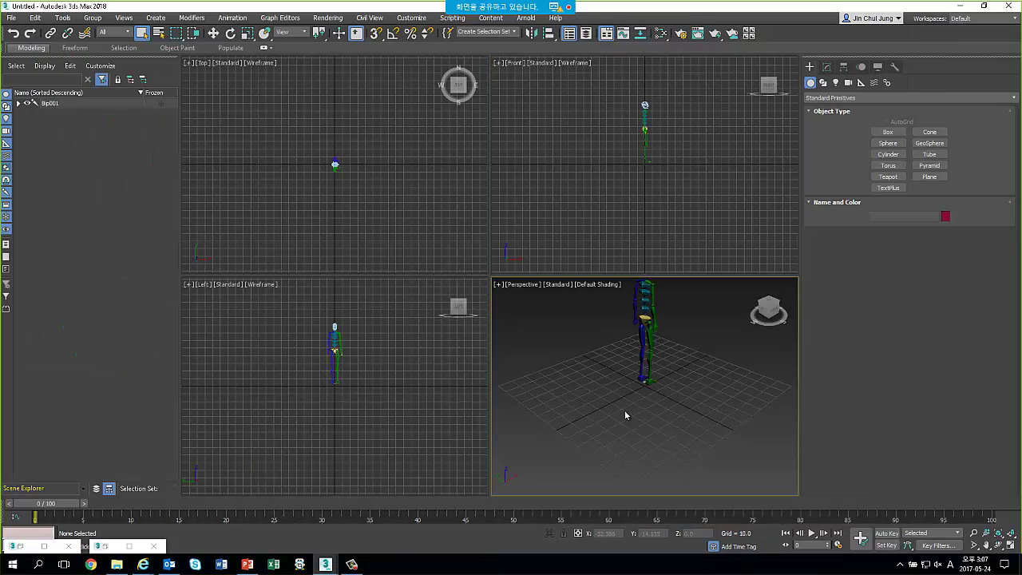
{"action": "left_click", "coordinate": [363, 541]}
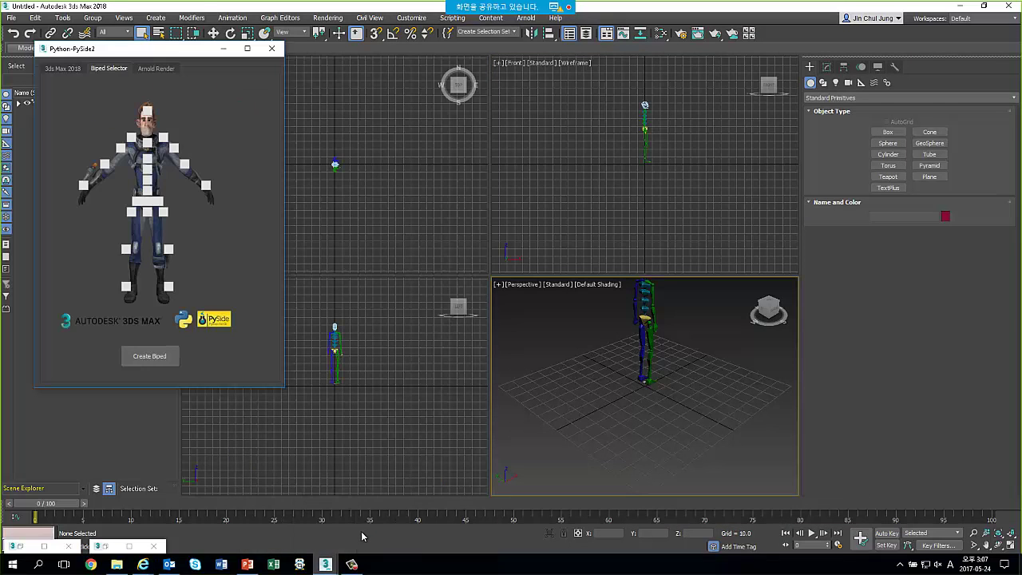
{"action": "left_click", "coordinate": [156, 68]}
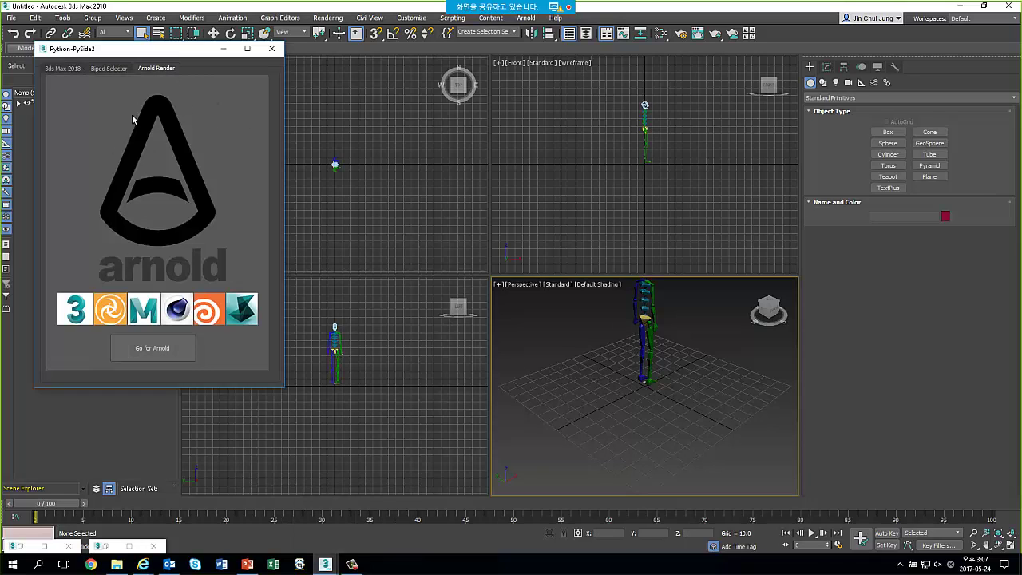
{"action": "left_click_drag", "start_coordinate": [182, 49], "coordinate": [376, 78]}
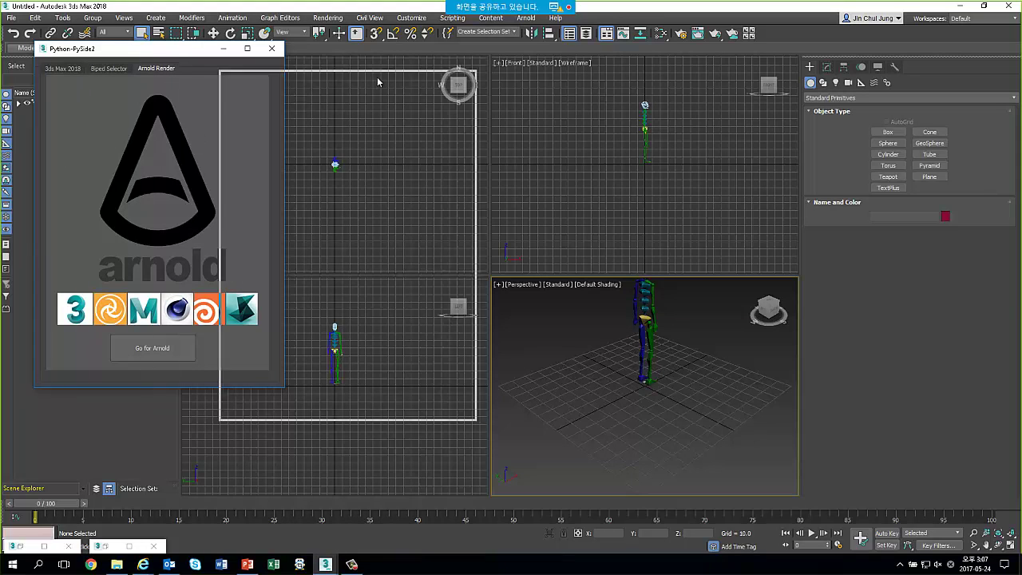
{"action": "left_click", "coordinate": [332, 386]}
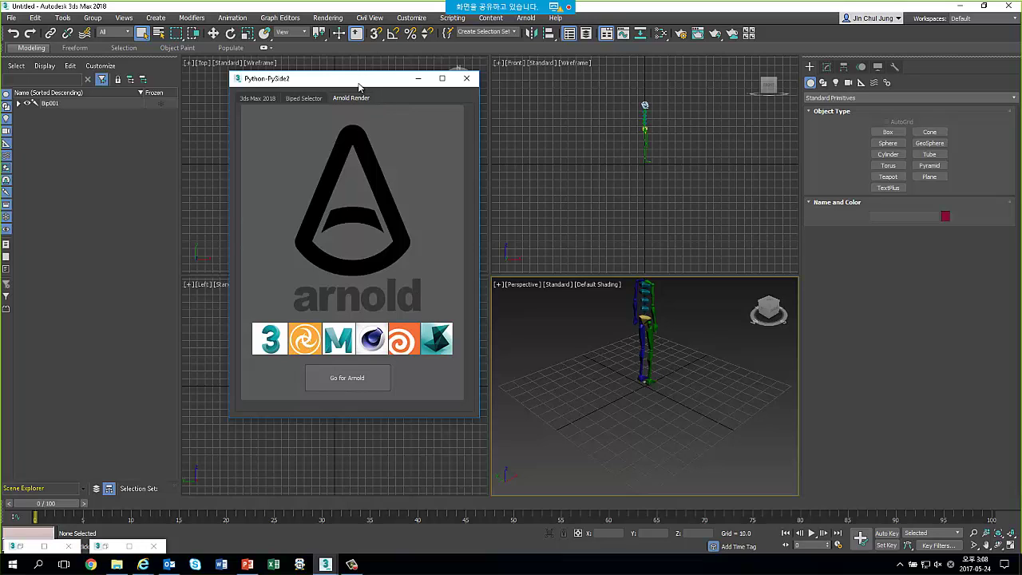
{"action": "left_click_drag", "start_coordinate": [355, 80], "coordinate": [332, 53]}
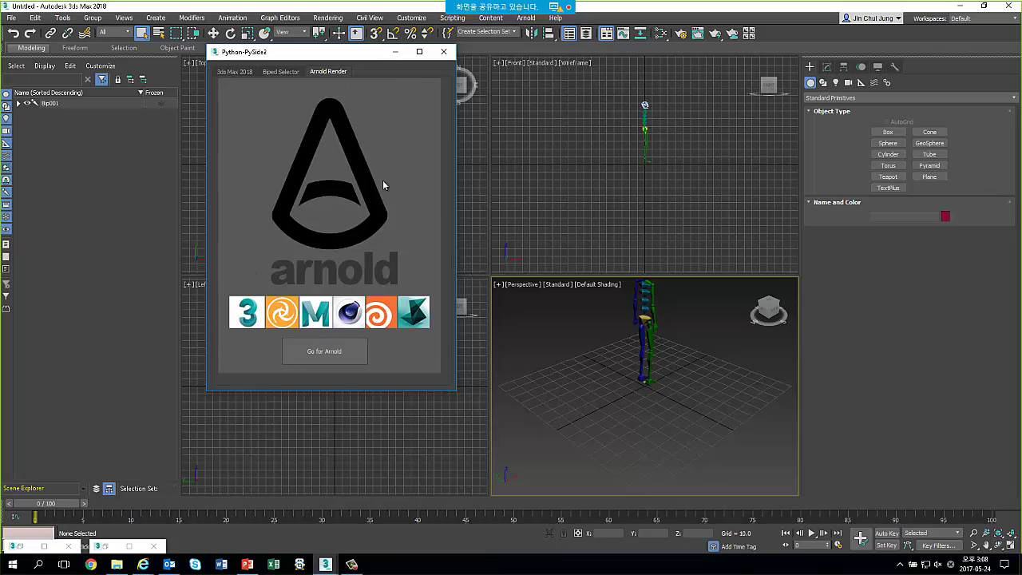
{"action": "left_click", "coordinate": [336, 356]}
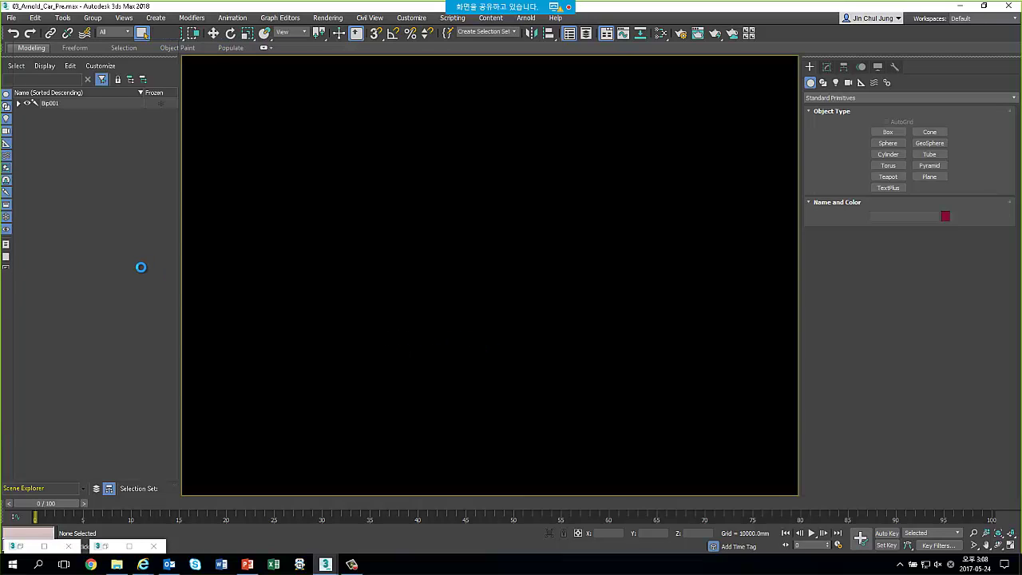
{"action": "left_click", "coordinate": [141, 278]}
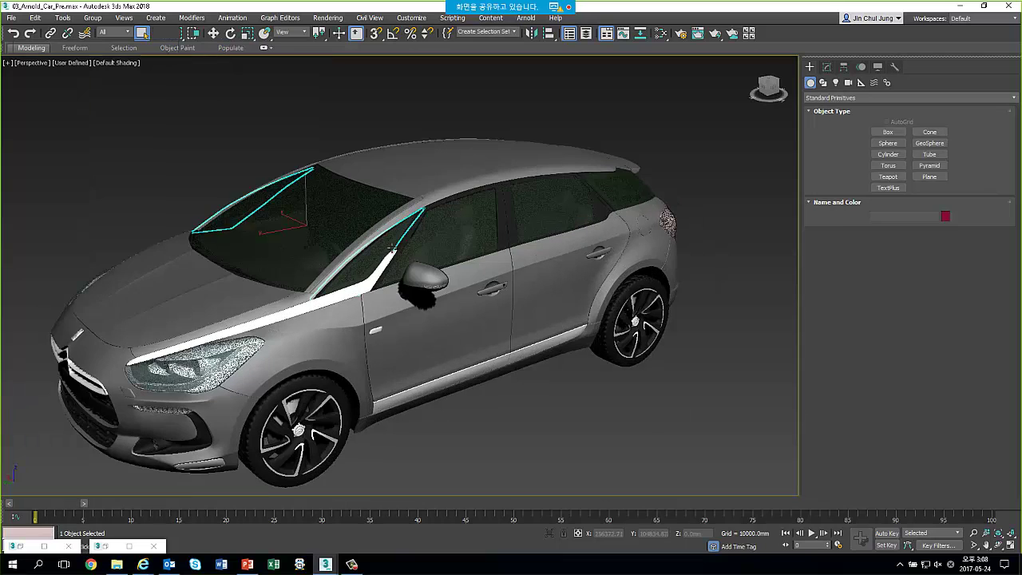
{"action": "left_click", "coordinate": [185, 200]}
Bring PowerPoint forward, select slide 5 and start the slide show from it
{"action": "left_click", "coordinate": [248, 566]}
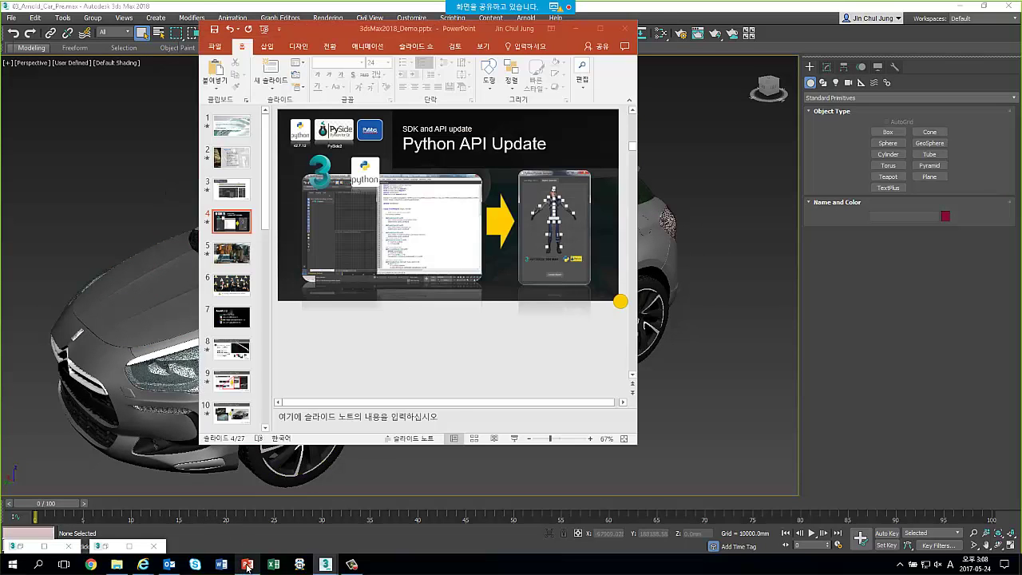
{"action": "left_click", "coordinate": [230, 249]}
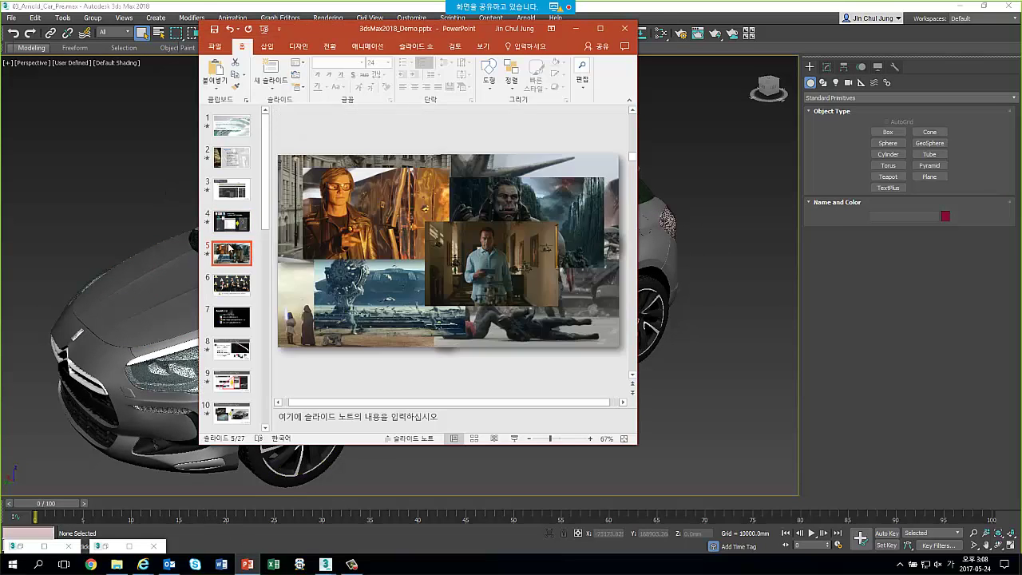
{"action": "left_click", "coordinate": [514, 438]}
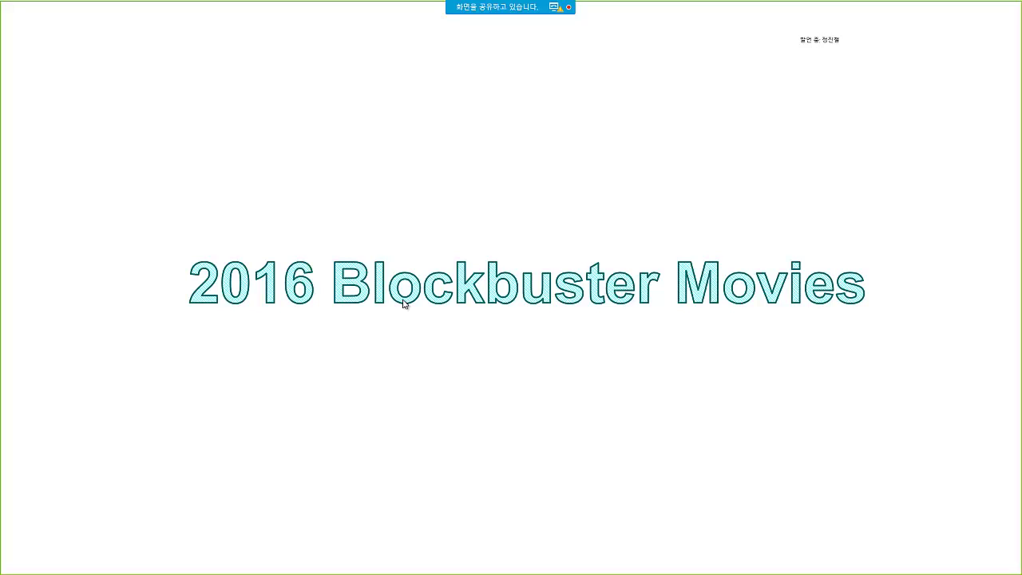
Play in the four movie-still images on the collage, then advance to the 2017 Academy slide
{"action": "key", "text": "ctrl+v"}
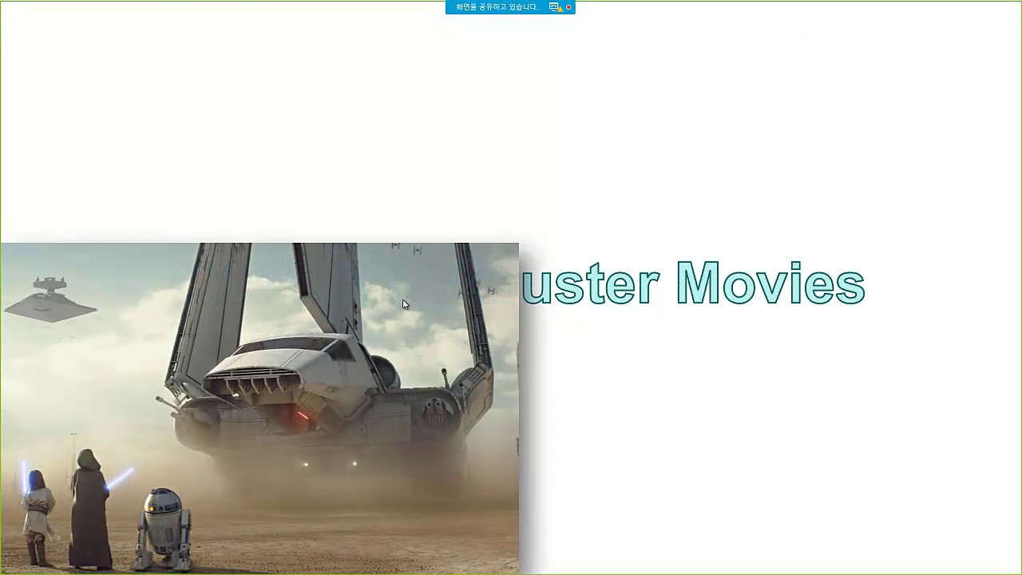
{"action": "left_click", "coordinate": [404, 304]}
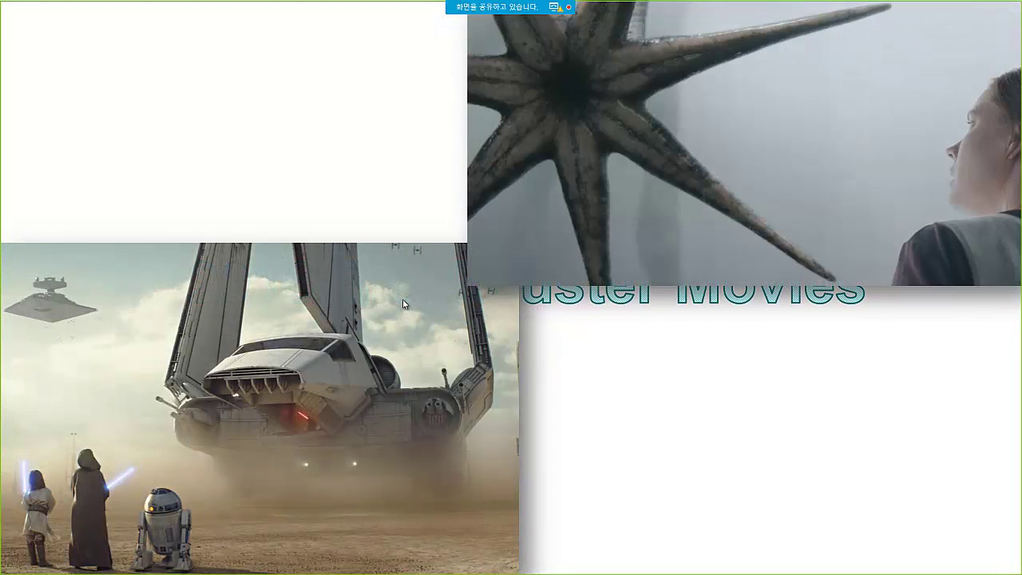
{"action": "left_click", "coordinate": [403, 304]}
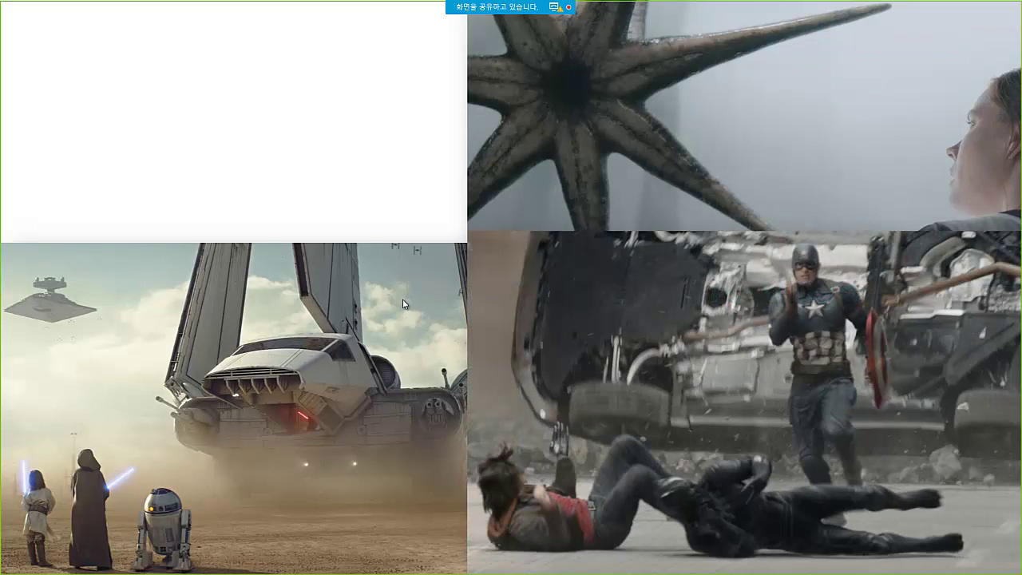
{"action": "left_click", "coordinate": [404, 304]}
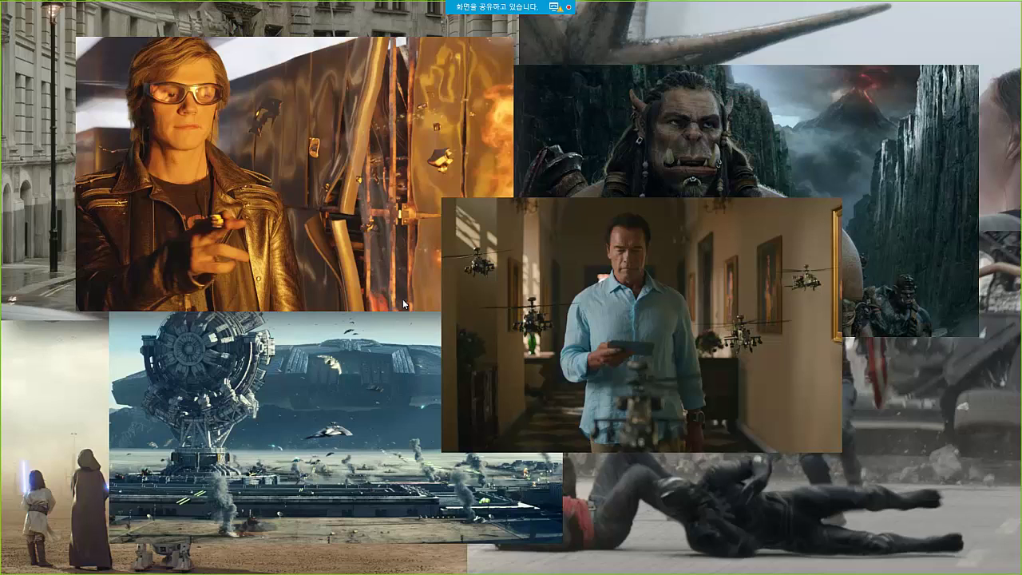
{"action": "key", "text": "Right"}
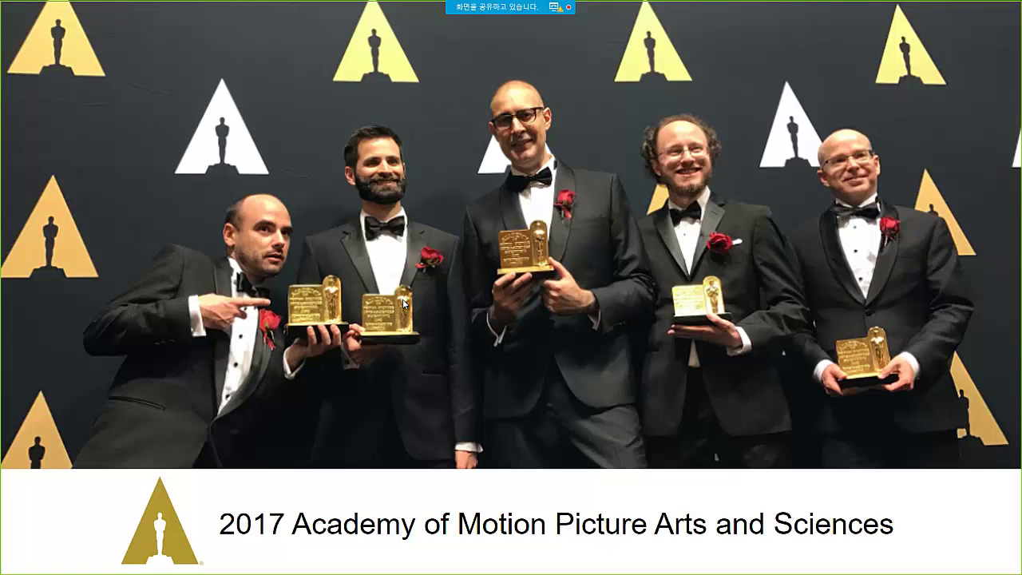
Advance the slide show to the 'Arnold 장점' slide on Arnold's four advantages
{"action": "left_click", "coordinate": [403, 300]}
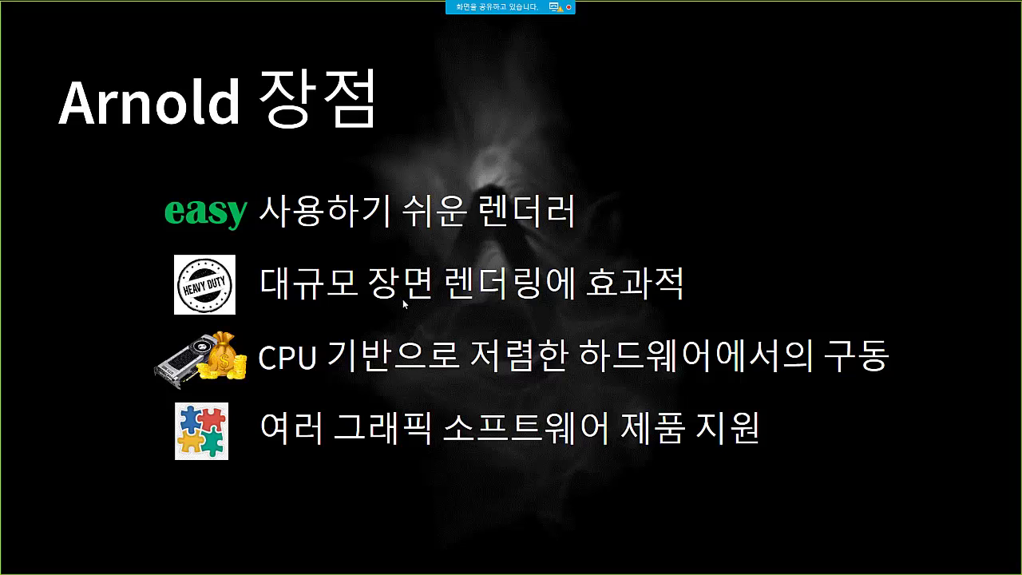
Move to slide 8, 'Arnold Render for 3ds Max (MAXtoA Plug-in)', with its five MAXtoA features
{"action": "key", "text": "Right"}
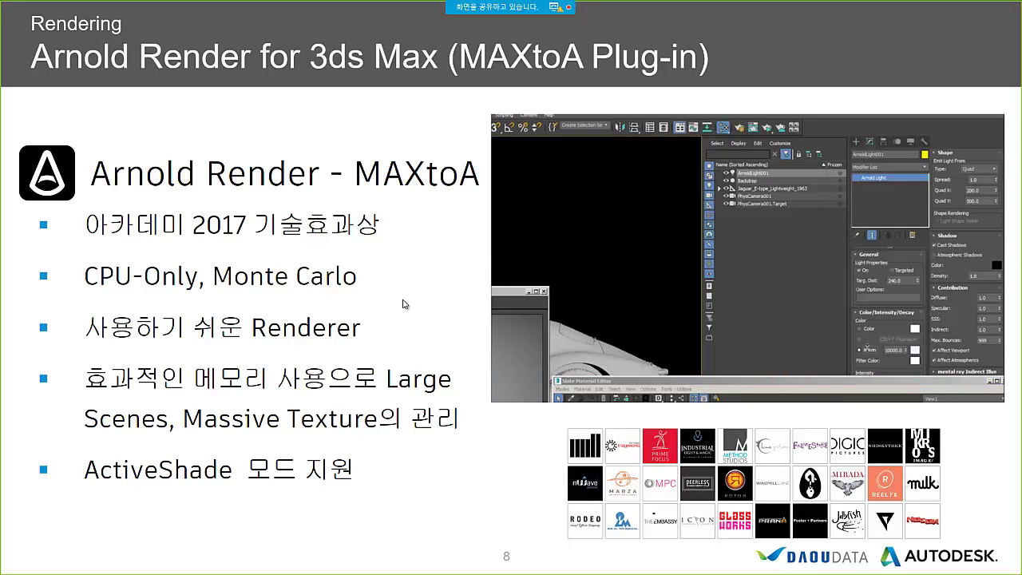
Go past the Creative Market slide to slide 10's car render comparison, then return to 3ds Max
{"action": "key", "text": "Right"}
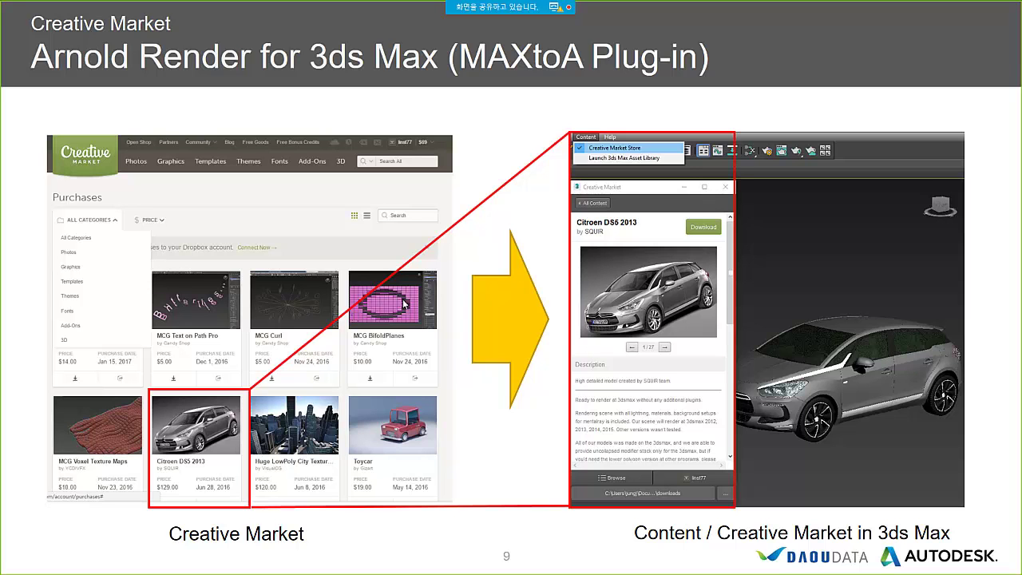
{"action": "key", "text": "Right"}
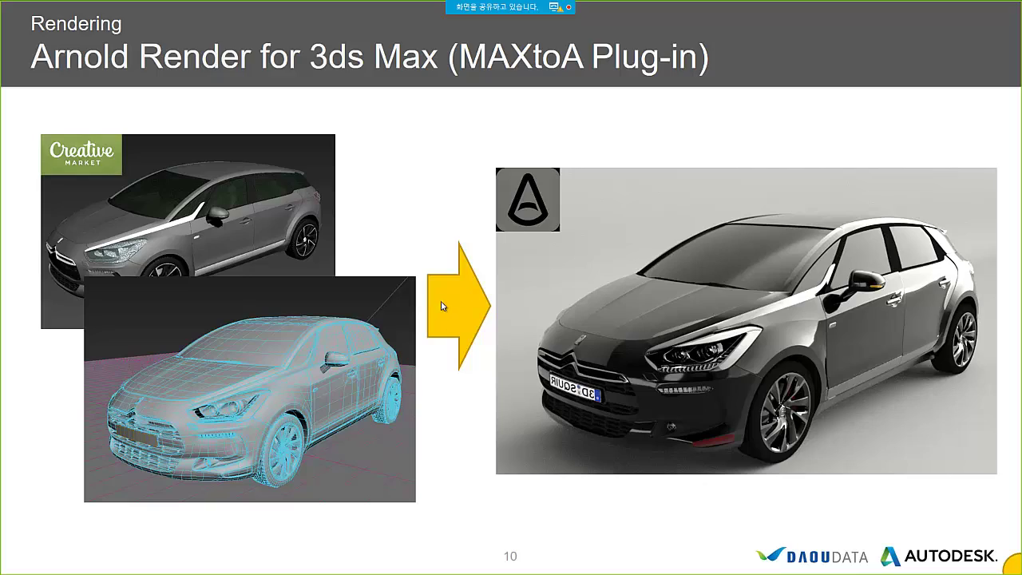
{"action": "key", "text": "alt+Tab"}
Orbit the Perspective view to a higher front angle of the car
{"action": "mouse_move", "coordinate": [647, 99]}
{"action": "middle_mouse_down", "text": "alt"}
{"action": "mouse_move", "coordinate": [410, 210]}
{"action": "mouse_move", "coordinate": [279, 151]}
{"action": "middle_mouse_up", "text": "alt"}
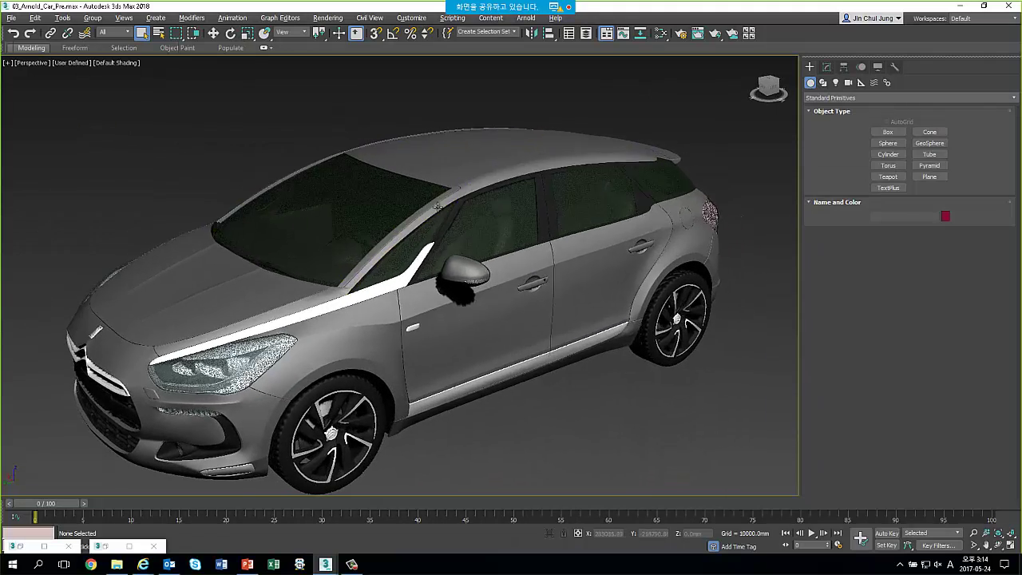
{"action": "left_click", "coordinate": [413, 159]}
{"action": "left_click", "coordinate": [351, 203]}
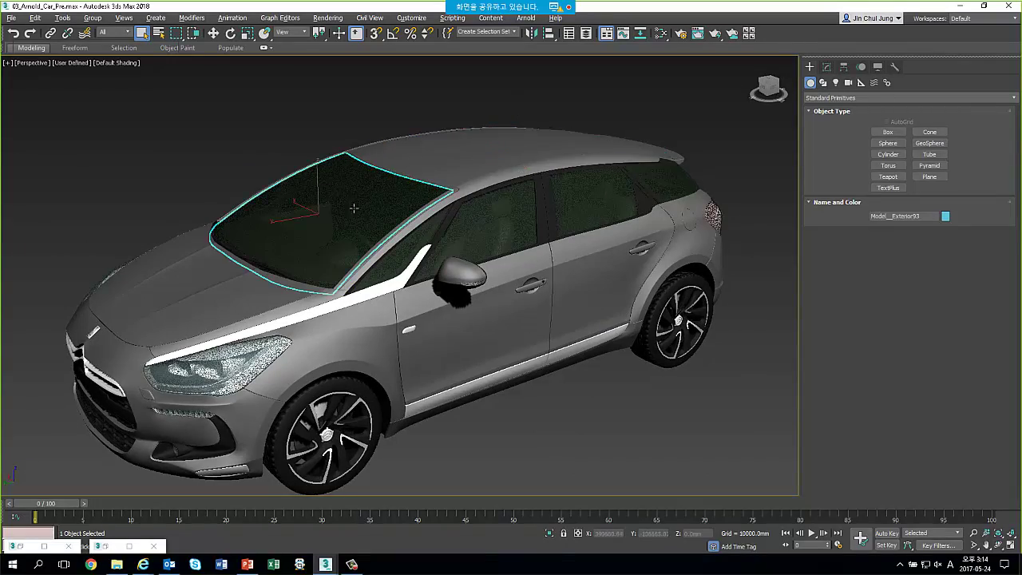
{"action": "mouse_move", "coordinate": [351, 204]}
{"action": "middle_mouse_down", "text": "alt"}
{"action": "mouse_move", "coordinate": [446, 238]}
{"action": "mouse_move", "coordinate": [426, 250]}
{"action": "middle_mouse_up", "text": "alt"}
{"action": "left_click", "coordinate": [234, 178]}
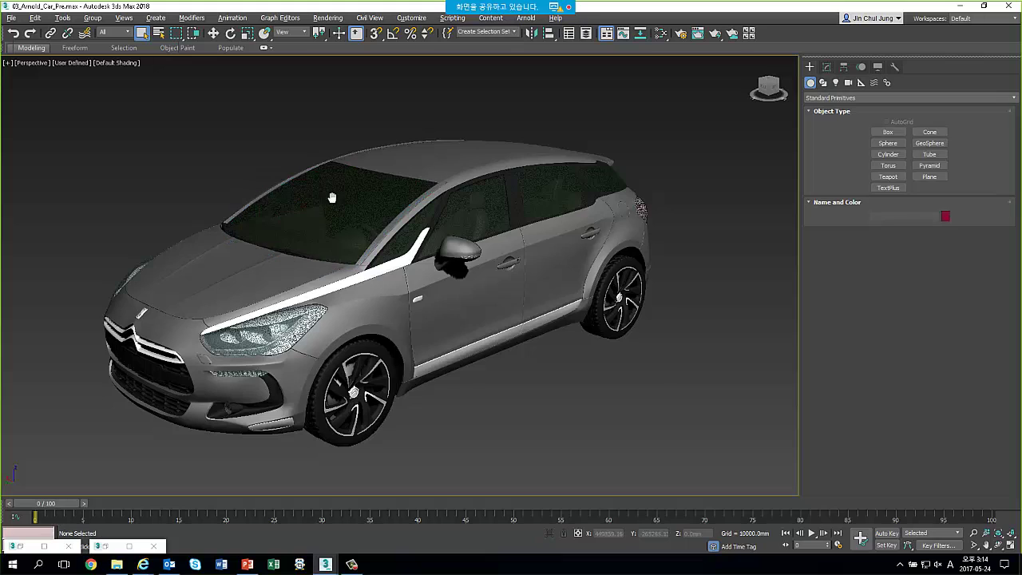
{"action": "mouse_move", "coordinate": [336, 239]}
{"action": "middle_mouse_down", "text": "alt"}
{"action": "mouse_move", "coordinate": [504, 229]}
{"action": "mouse_move", "coordinate": [598, 273]}
{"action": "middle_mouse_up", "text": "alt"}
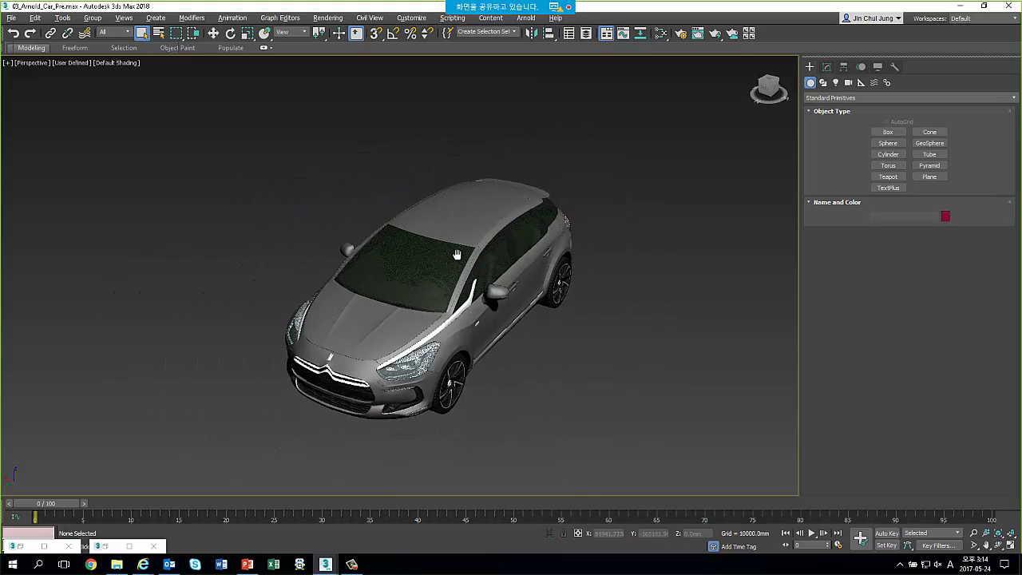
Switch to the four-viewport layout and zoom the Top view out around the car
{"action": "key", "text": "alt+w"}
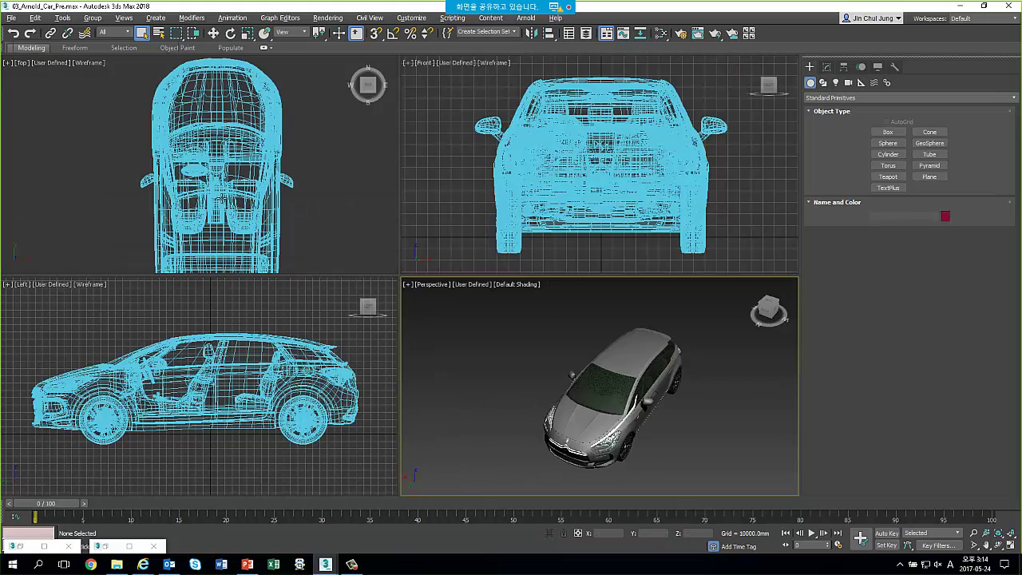
{"action": "left_click", "coordinate": [221, 199]}
{"action": "scroll", "coordinate": [239, 204], "scroll_direction": "down", "scroll_amount": 4}
{"action": "left_click", "coordinate": [251, 204]}
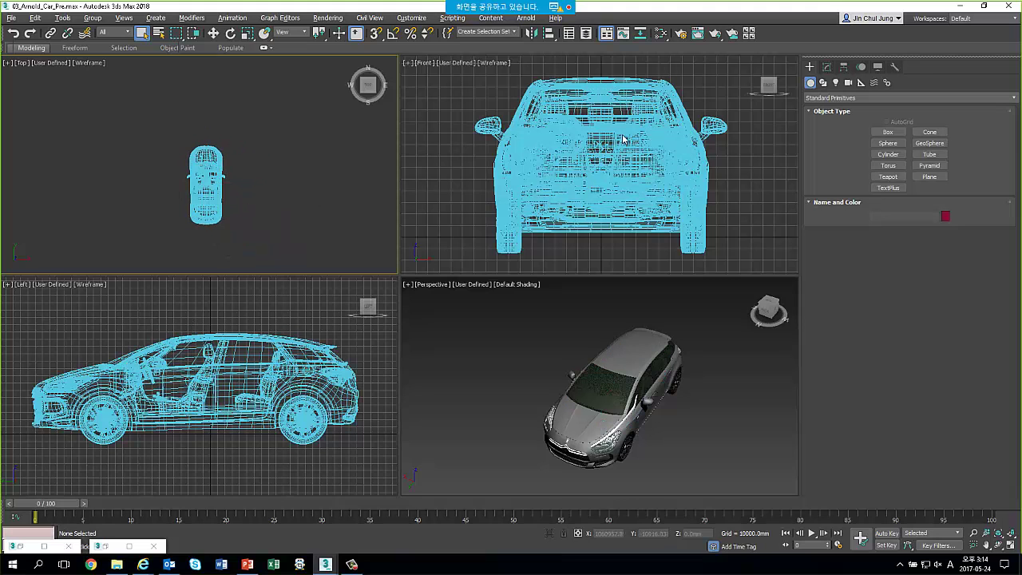
Create a Plane in the Top view and scale it well beyond the car
{"action": "left_click", "coordinate": [929, 177]}
{"action": "left_click_drag", "start_coordinate": [96, 87], "coordinate": [347, 324]}
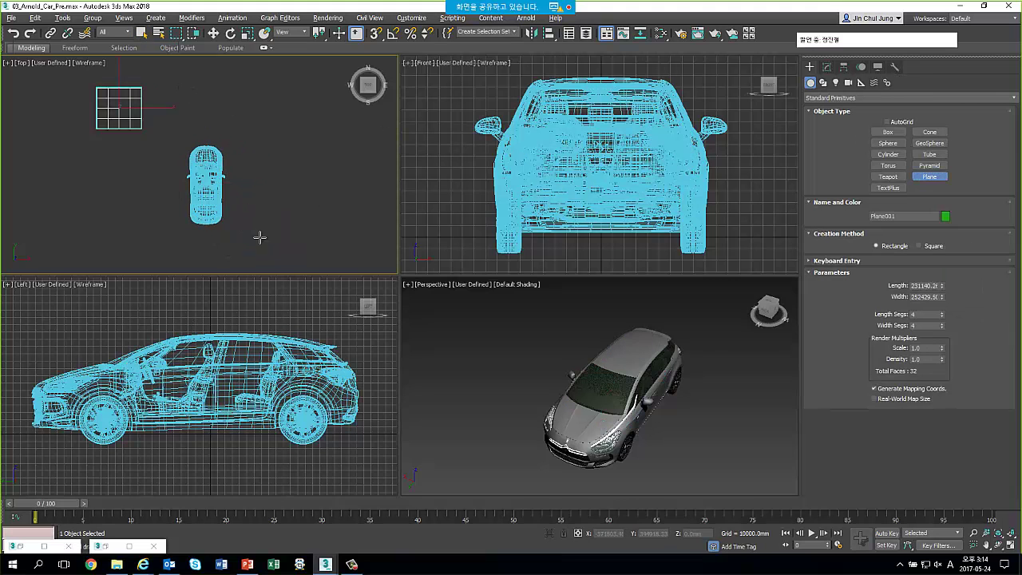
{"action": "key", "text": "w"}
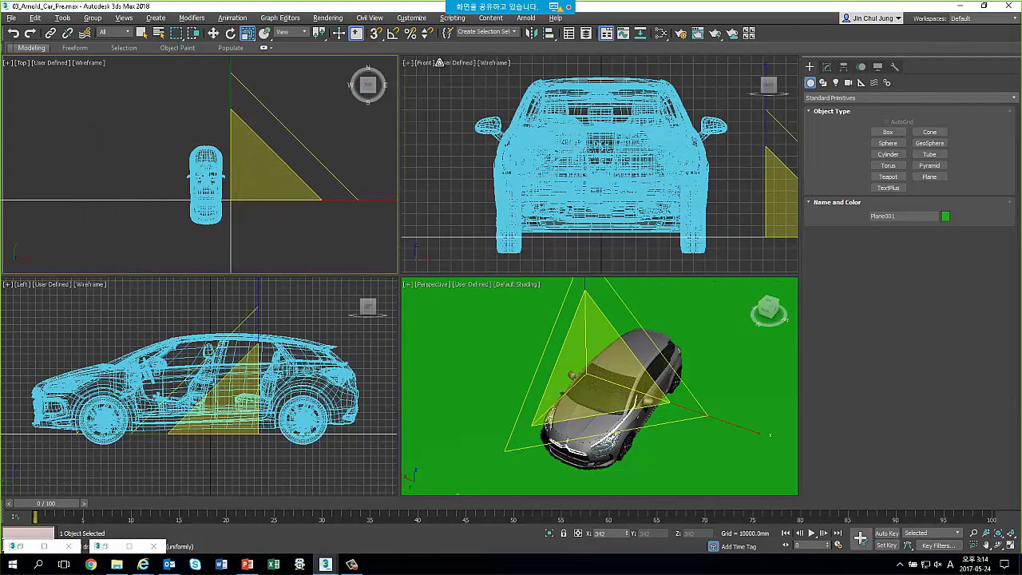
{"action": "key", "text": "r"}
{"action": "left_click_drag", "start_coordinate": [248, 204], "coordinate": [681, 344]}
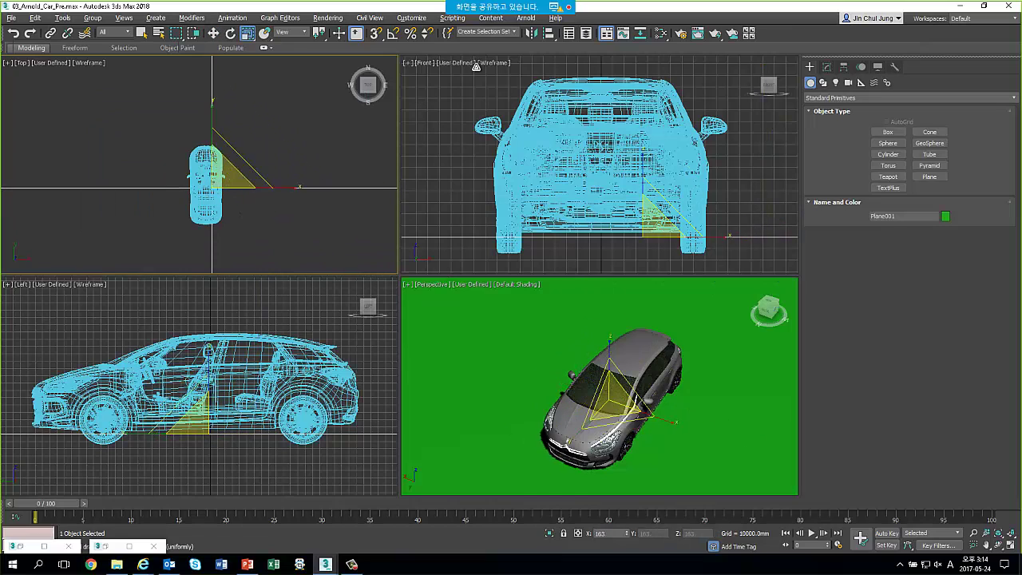
In a maximized Perspective view, move the plane down along Z beneath the wheels
{"action": "key", "text": "alt+w"}
{"action": "middle_click_drag", "start_coordinate": [681, 344], "coordinate": [479, 280], "text": "alt"}
{"action": "scroll", "coordinate": [458, 236], "scroll_direction": "up", "scroll_amount": 2}
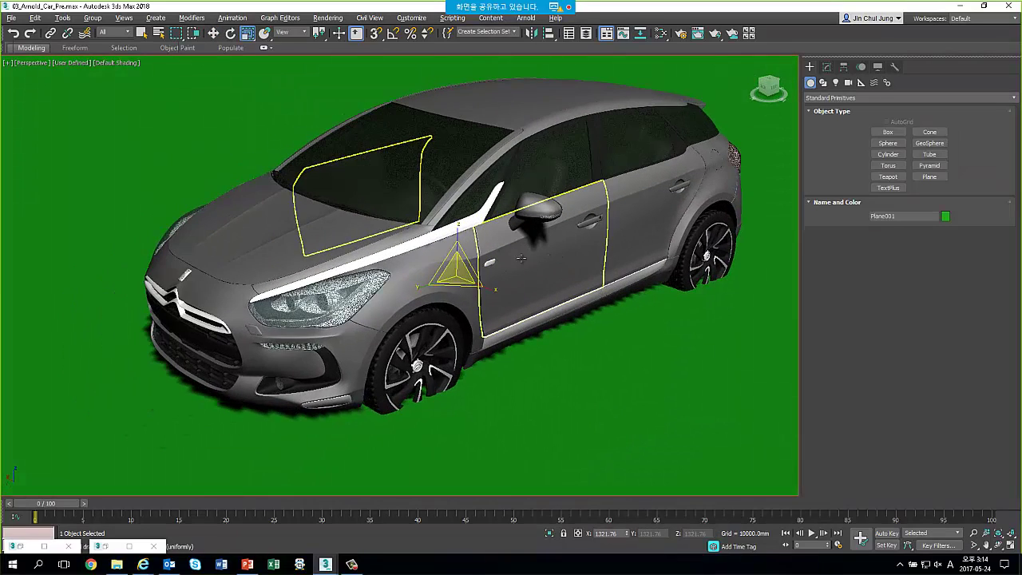
{"action": "key", "text": "w"}
{"action": "left_click_drag", "start_coordinate": [459, 235], "coordinate": [454, 253]}
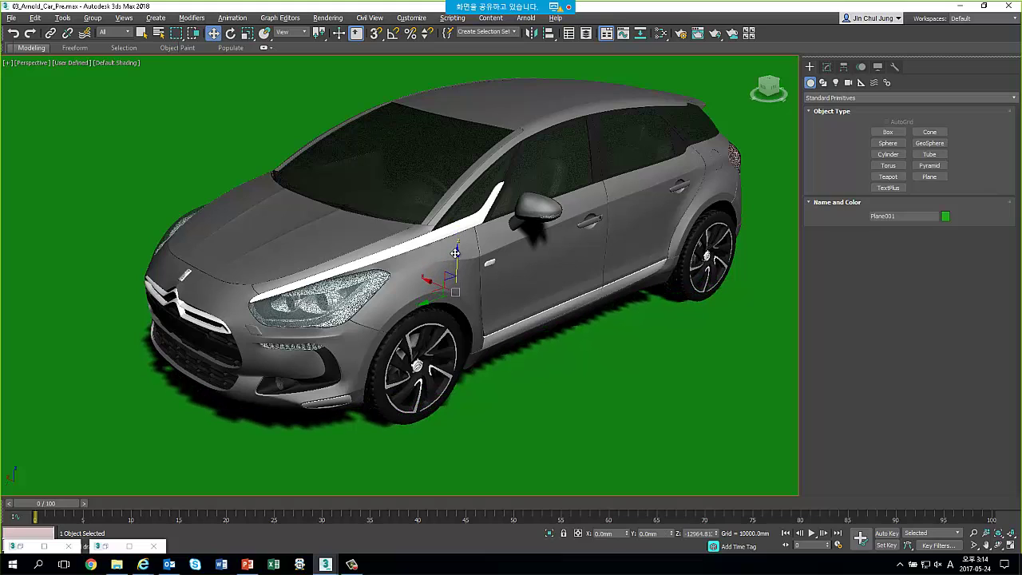
{"action": "left_click", "coordinate": [471, 226]}
{"action": "mouse_move", "coordinate": [471, 226]}
{"action": "middle_mouse_down", "text": "alt"}
{"action": "mouse_move", "coordinate": [468, 256]}
{"action": "mouse_move", "coordinate": [648, 368]}
{"action": "middle_mouse_up", "text": "alt"}
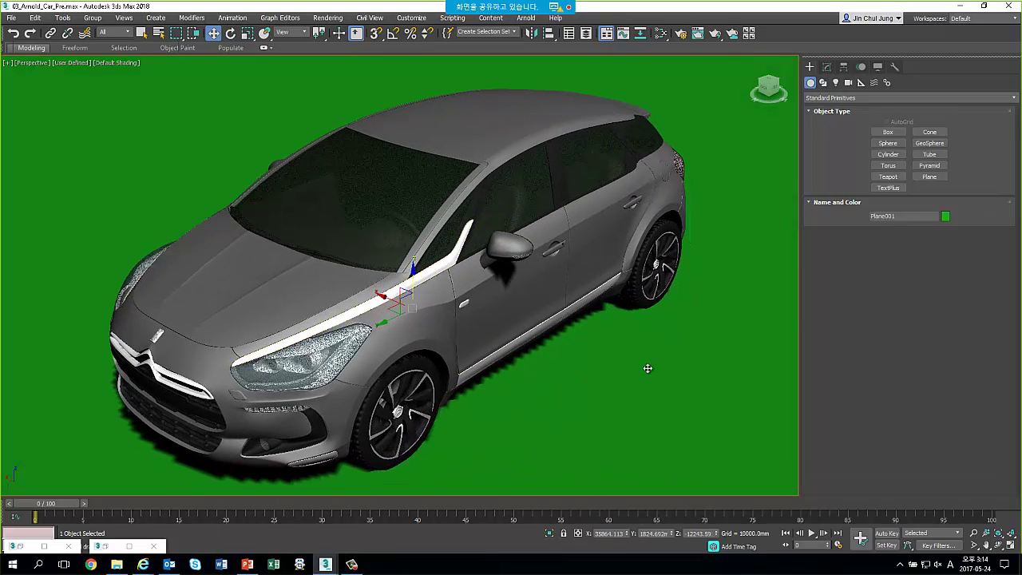
In Render Setup, set Target to ActiveShade Mode and Renderer to Arnold
{"action": "left_click", "coordinate": [682, 34]}
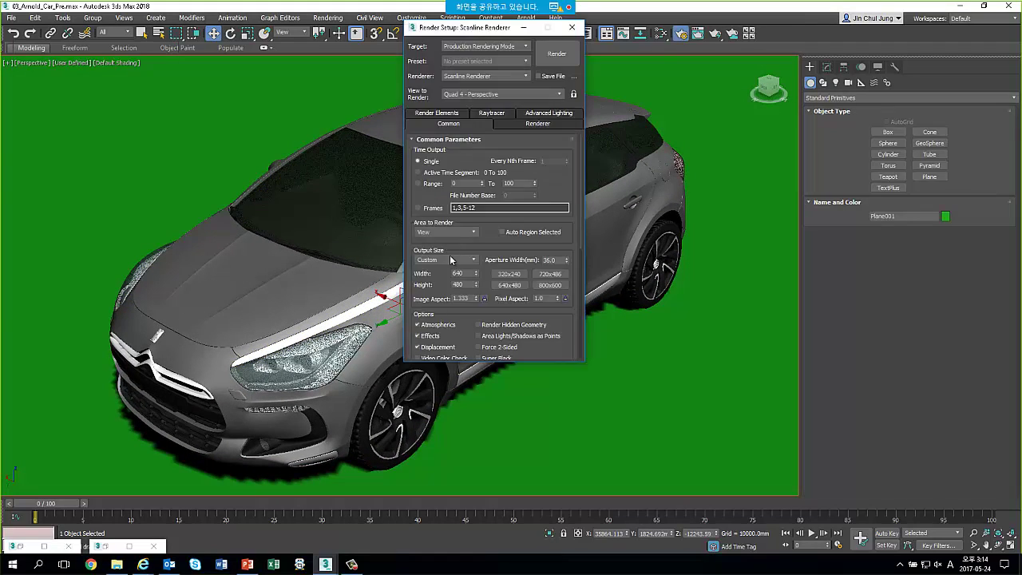
{"action": "left_click", "coordinate": [449, 49]}
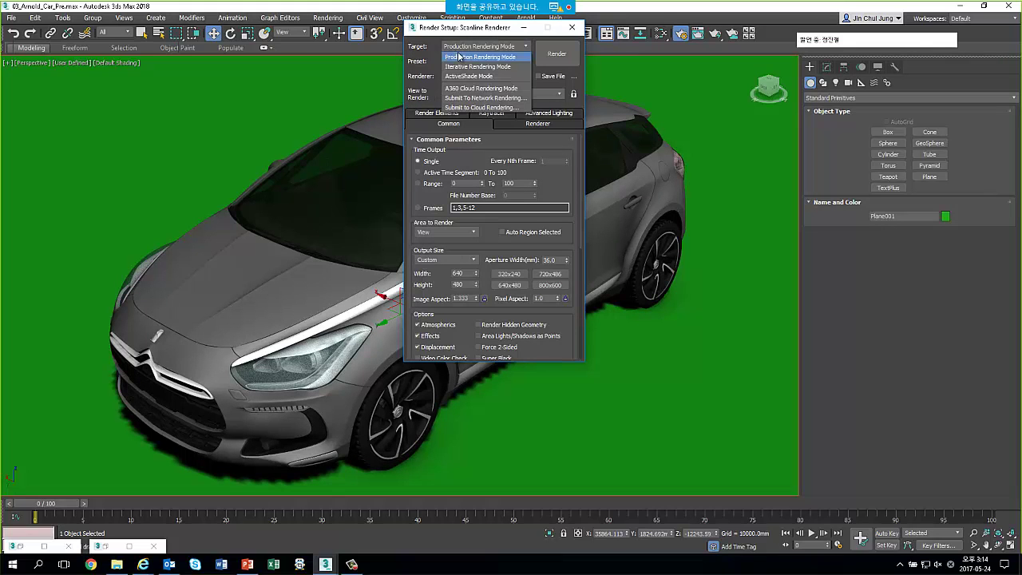
{"action": "left_click", "coordinate": [457, 76]}
{"action": "left_click_drag", "start_coordinate": [496, 29], "coordinate": [340, 24]}
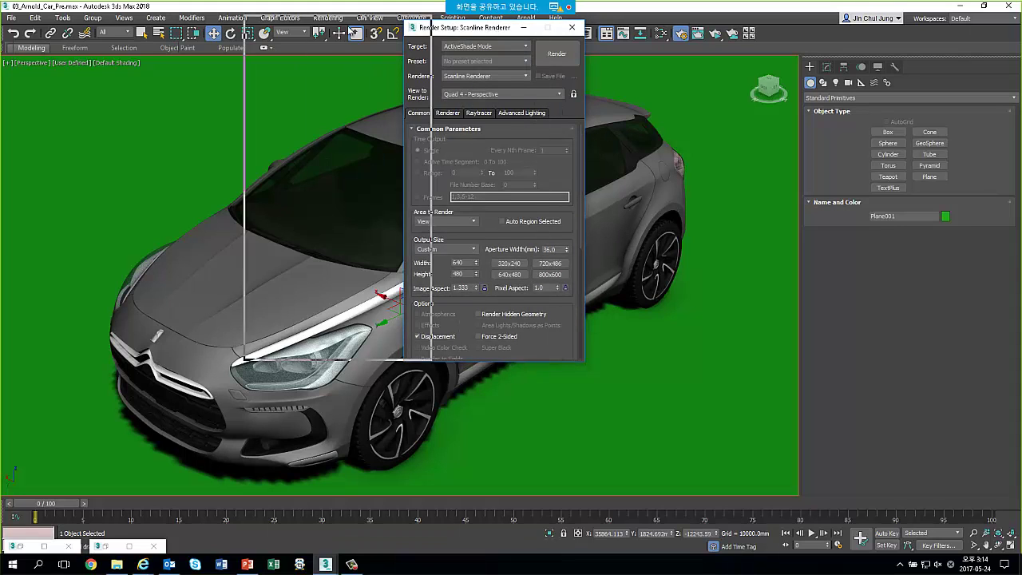
{"action": "left_click", "coordinate": [330, 74]}
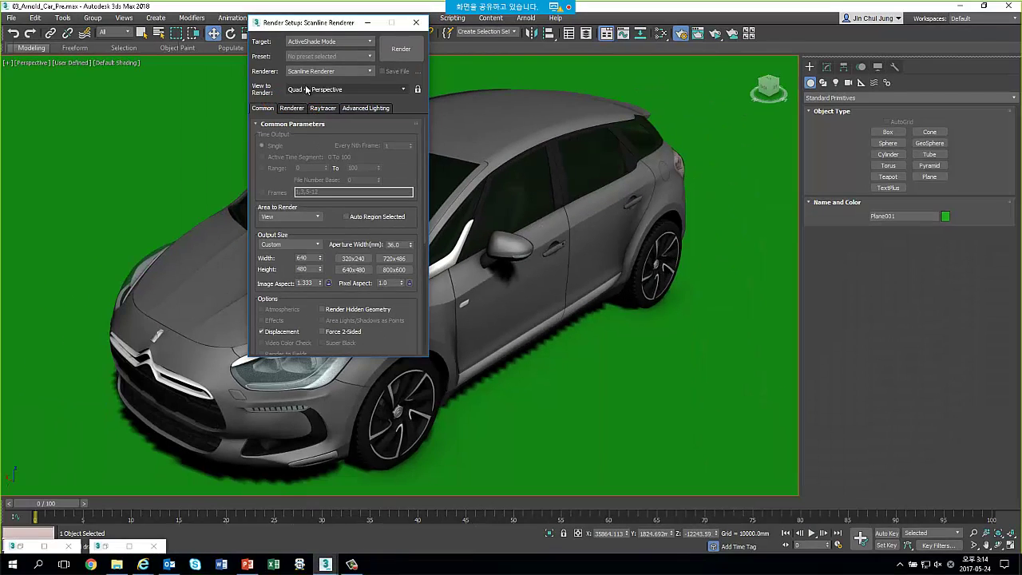
{"action": "left_click", "coordinate": [313, 101]}
Start the Arnold ActiveShade render, reposition its window, and close the warnings message log
{"action": "left_click", "coordinate": [397, 53]}
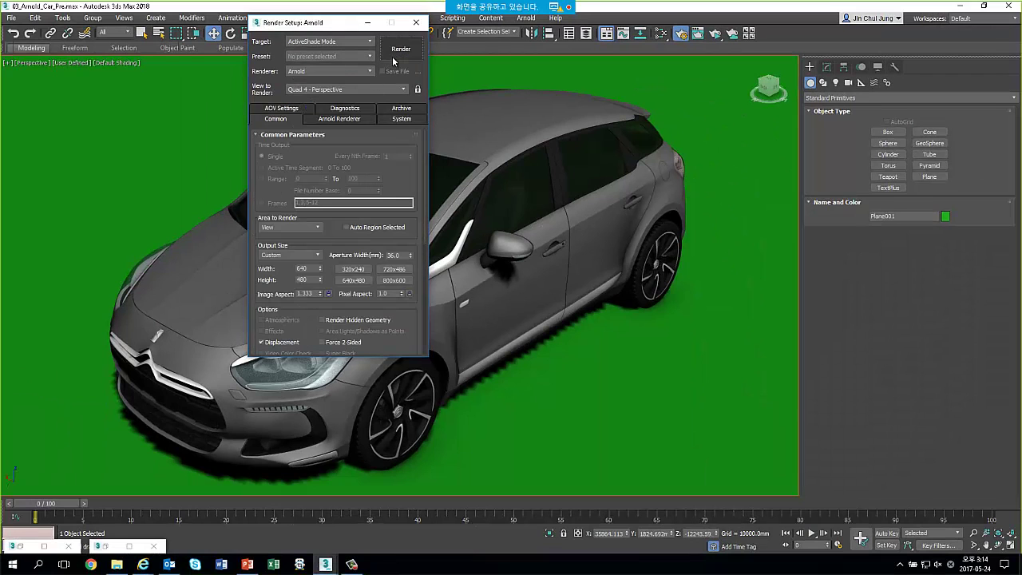
{"action": "left_click_drag", "start_coordinate": [627, 116], "coordinate": [201, 66]}
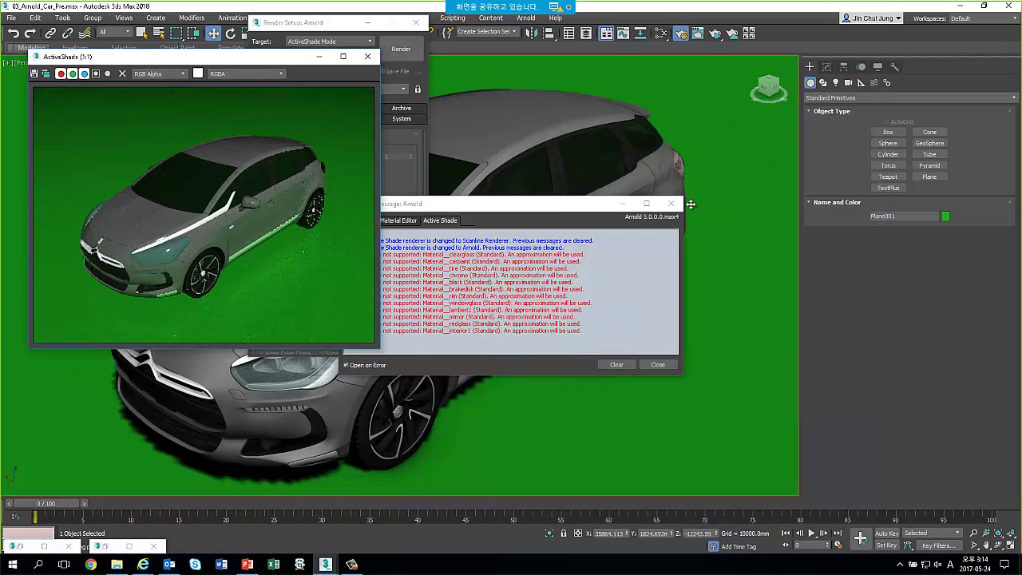
{"action": "mouse_move", "coordinate": [579, 206]}
{"action": "left_mouse_down"}
{"action": "mouse_move", "coordinate": [666, 208]}
{"action": "mouse_move", "coordinate": [670, 142]}
{"action": "left_mouse_up"}
{"action": "mouse_move", "coordinate": [582, 180]}
{"action": "left_mouse_down"}
{"action": "mouse_move", "coordinate": [703, 262]}
{"action": "mouse_move", "coordinate": [530, 221]}
{"action": "mouse_move", "coordinate": [463, 182]}
{"action": "left_mouse_up"}
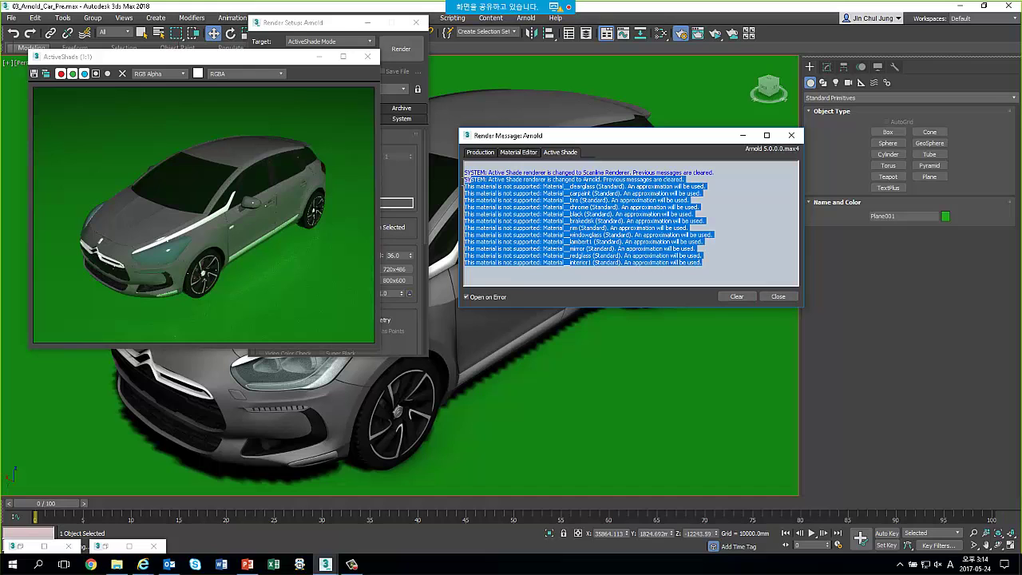
{"action": "left_click", "coordinate": [539, 201]}
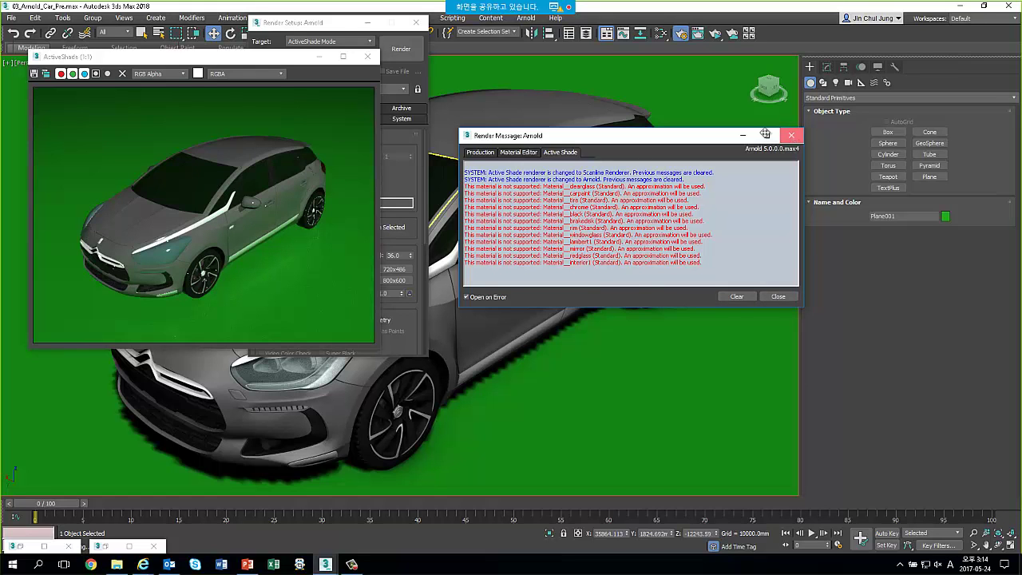
{"action": "left_click", "coordinate": [791, 135]}
{"action": "left_click_drag", "start_coordinate": [319, 22], "coordinate": [563, 31]}
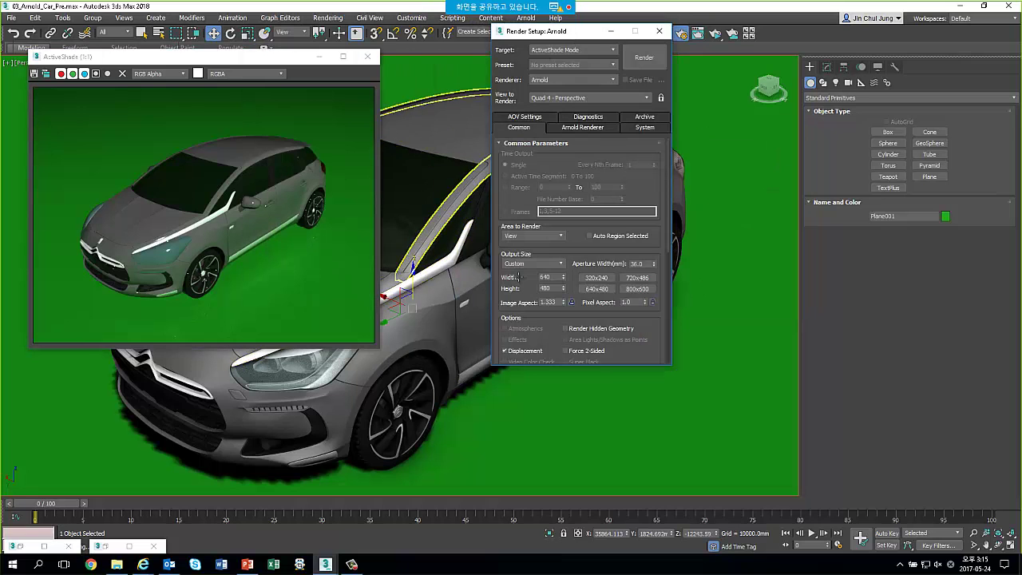
Enable Legacy 3ds Max Map support under System, restart ActiveShade, and lock rendering to the view
{"action": "left_click", "coordinate": [645, 129]}
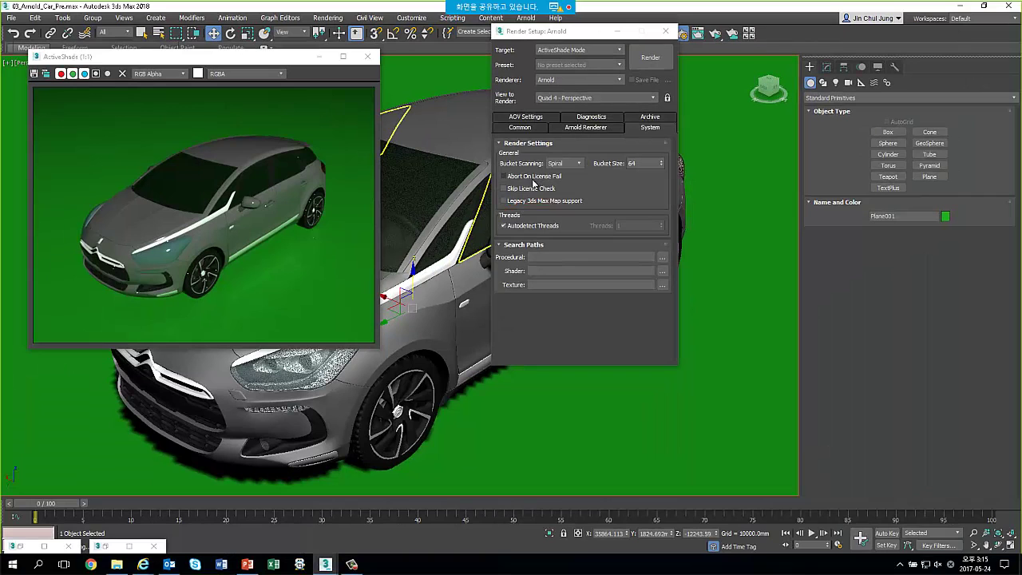
{"action": "left_click", "coordinate": [504, 200]}
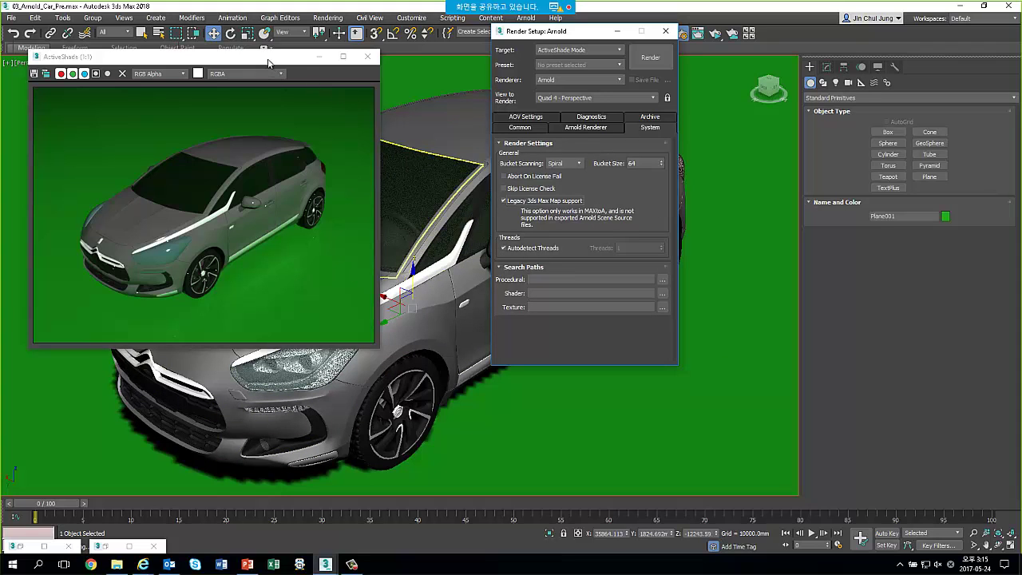
{"action": "left_click_drag", "start_coordinate": [199, 56], "coordinate": [226, 65]}
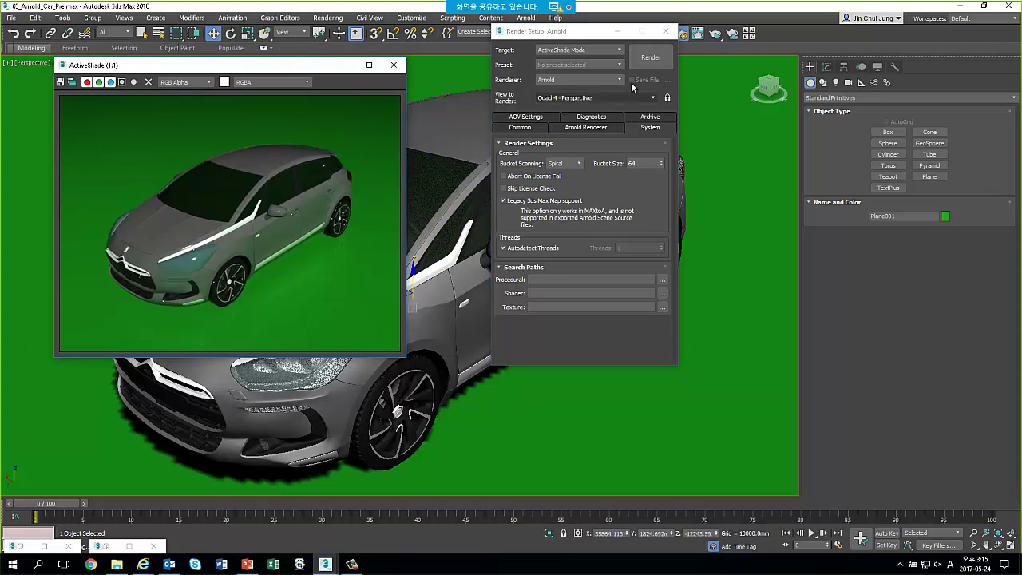
{"action": "left_click", "coordinate": [650, 58]}
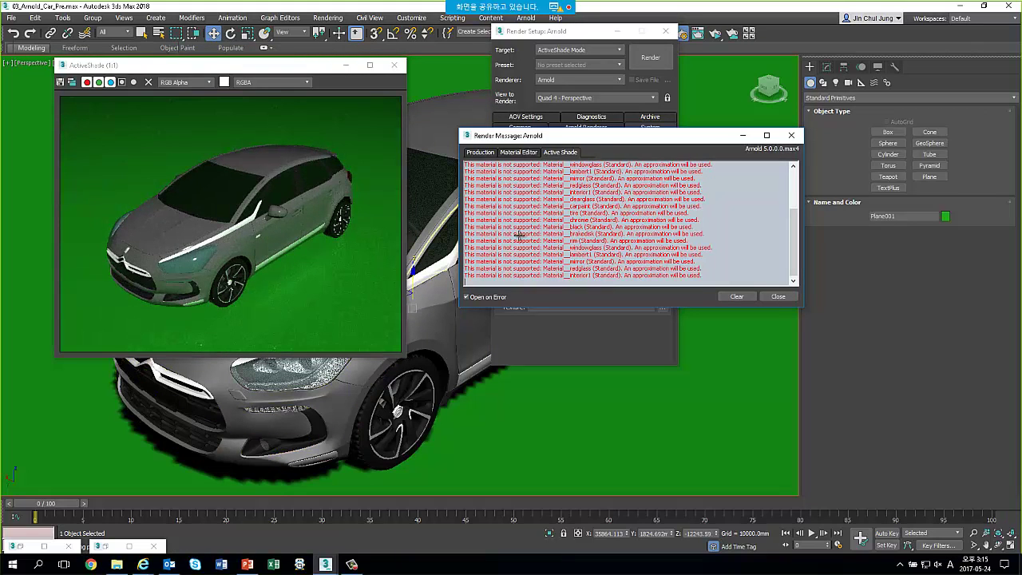
{"action": "left_click", "coordinate": [742, 137]}
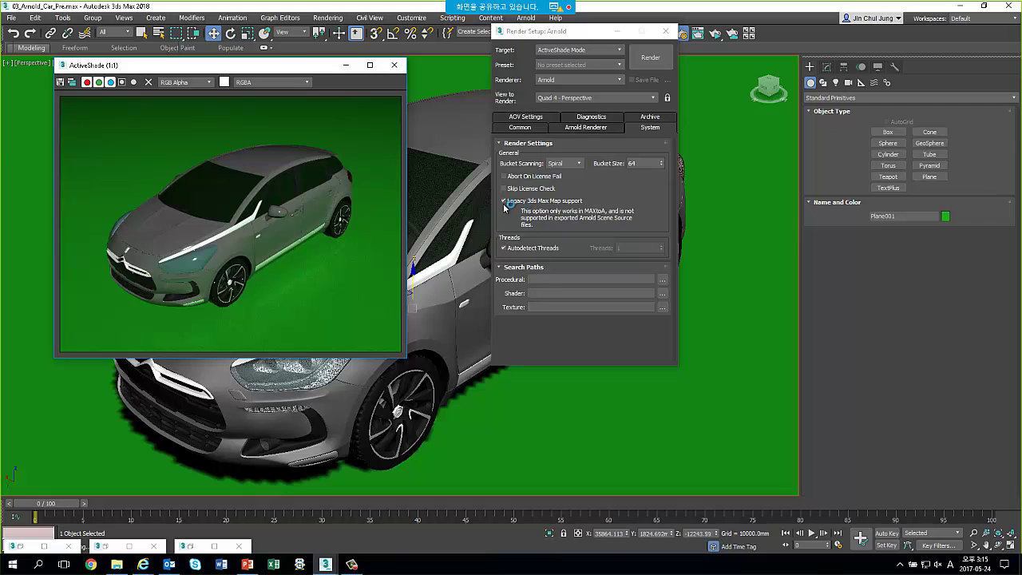
{"action": "left_click_drag", "start_coordinate": [304, 70], "coordinate": [341, 76]}
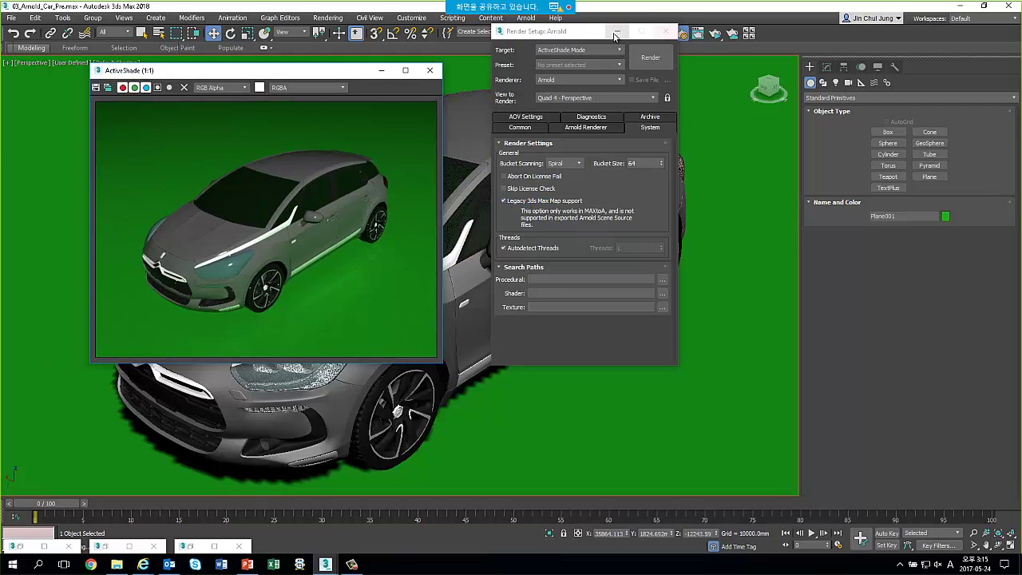
{"action": "left_click", "coordinate": [668, 98]}
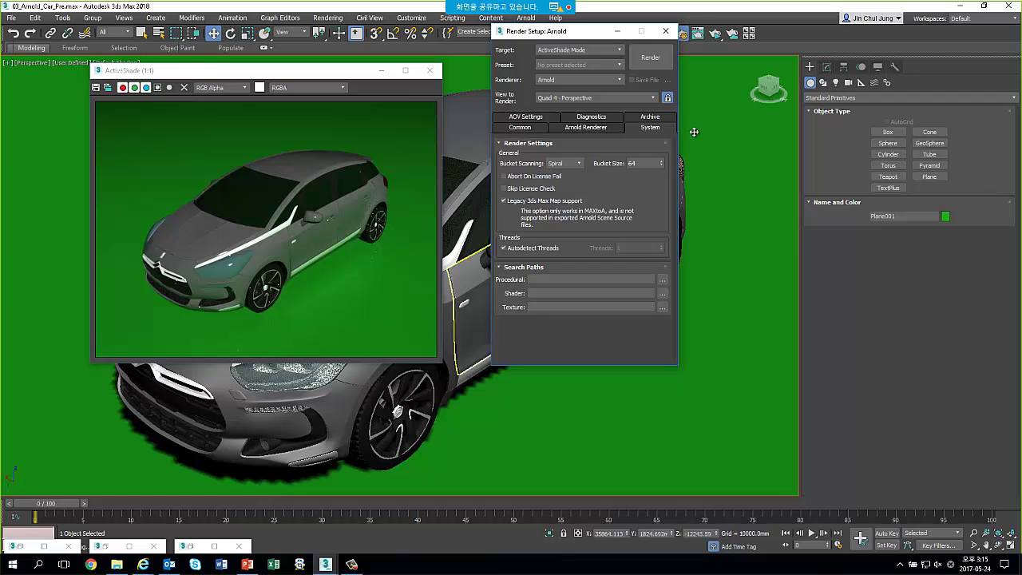
Minimize Render Setup, restore the four viewports, and place the ActiveShade window beside the car
{"action": "left_click", "coordinate": [617, 31]}
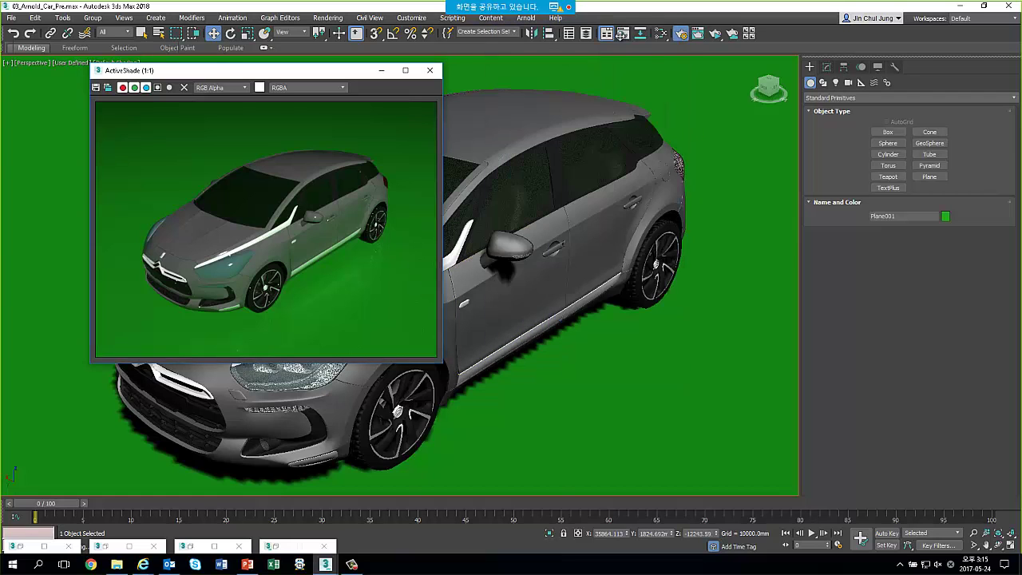
{"action": "key", "text": "alt+w"}
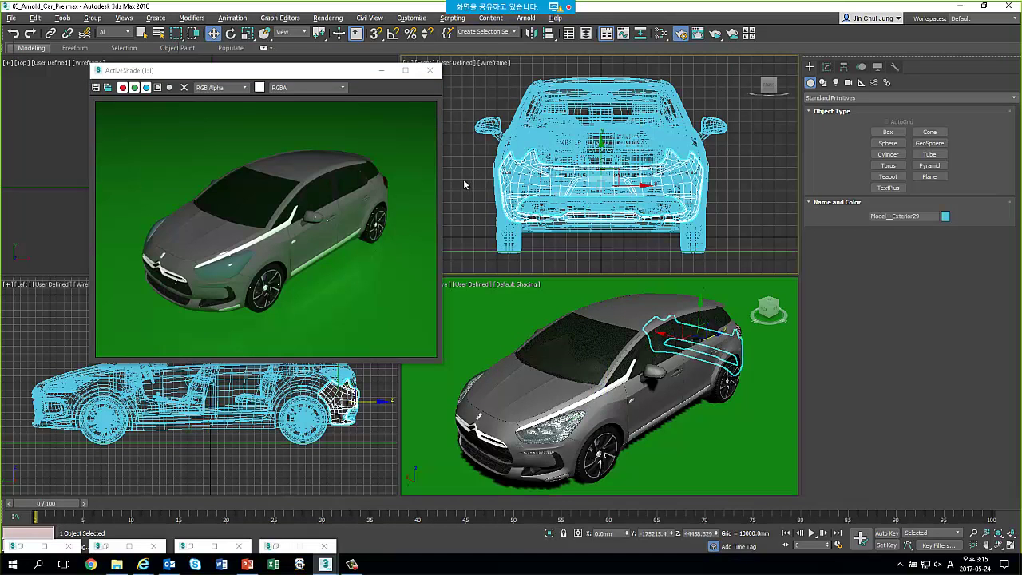
{"action": "left_click", "coordinate": [463, 179]}
{"action": "left_click_drag", "start_coordinate": [316, 71], "coordinate": [499, 62]}
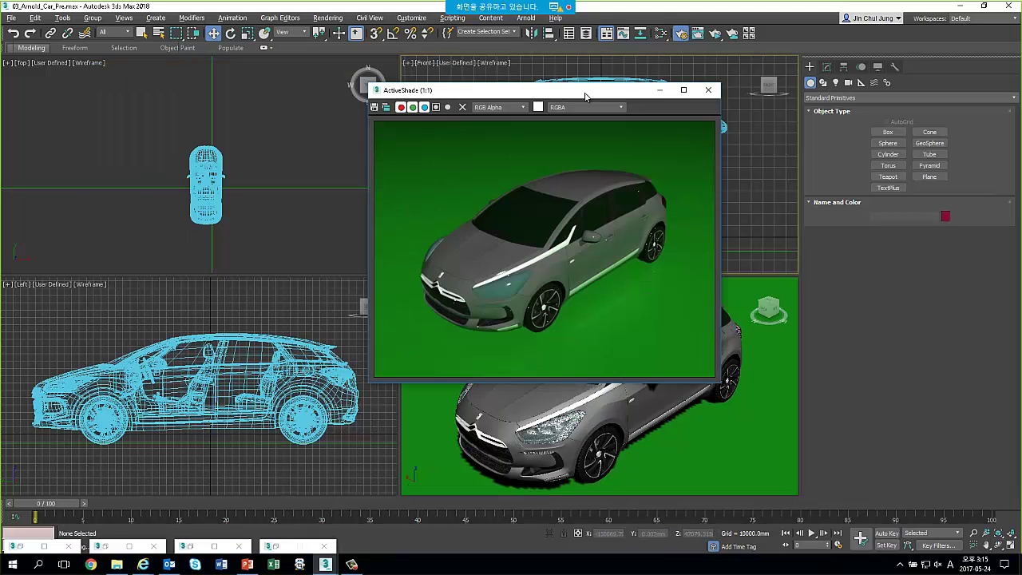
{"action": "left_click", "coordinate": [735, 358]}
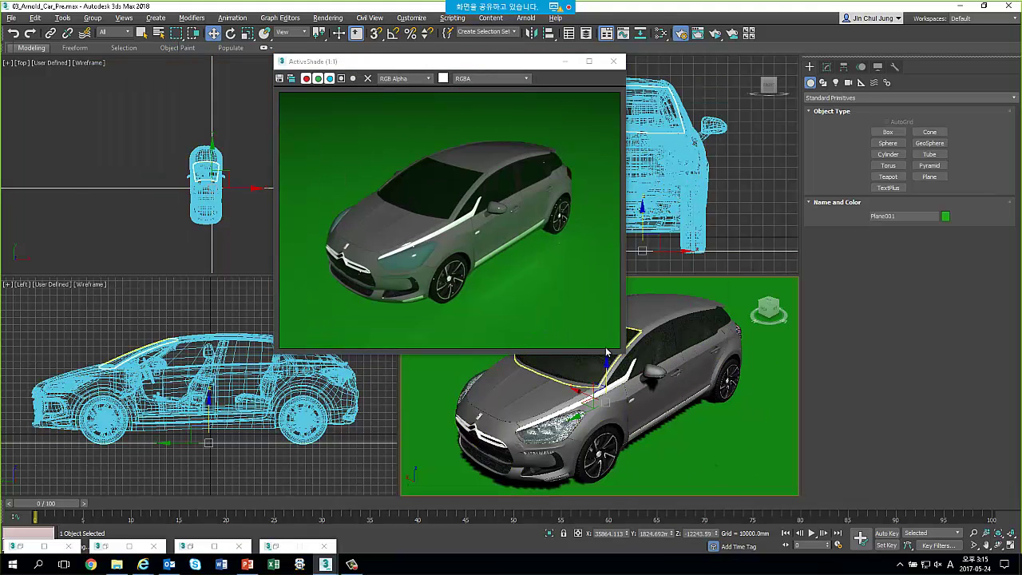
{"action": "left_click_drag", "start_coordinate": [479, 62], "coordinate": [275, 59]}
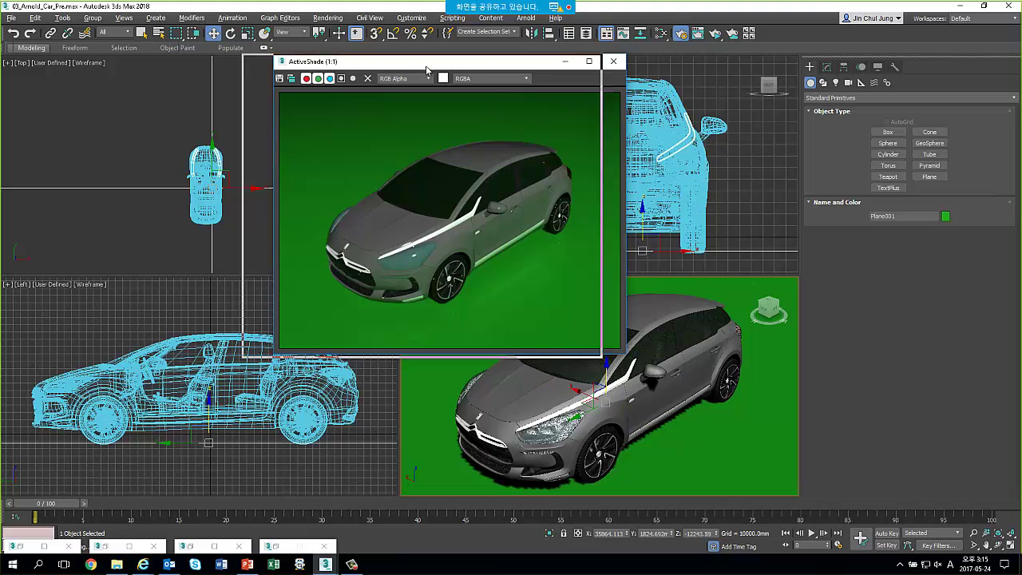
{"action": "left_click", "coordinate": [651, 323]}
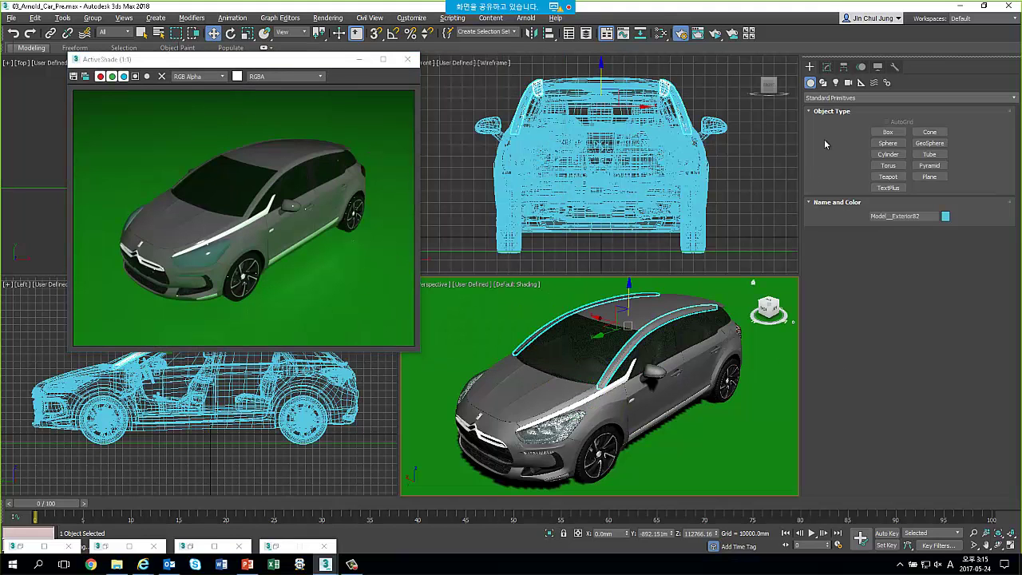
Show the Create panel's Lights category and expand the light type list
{"action": "left_click", "coordinate": [835, 83]}
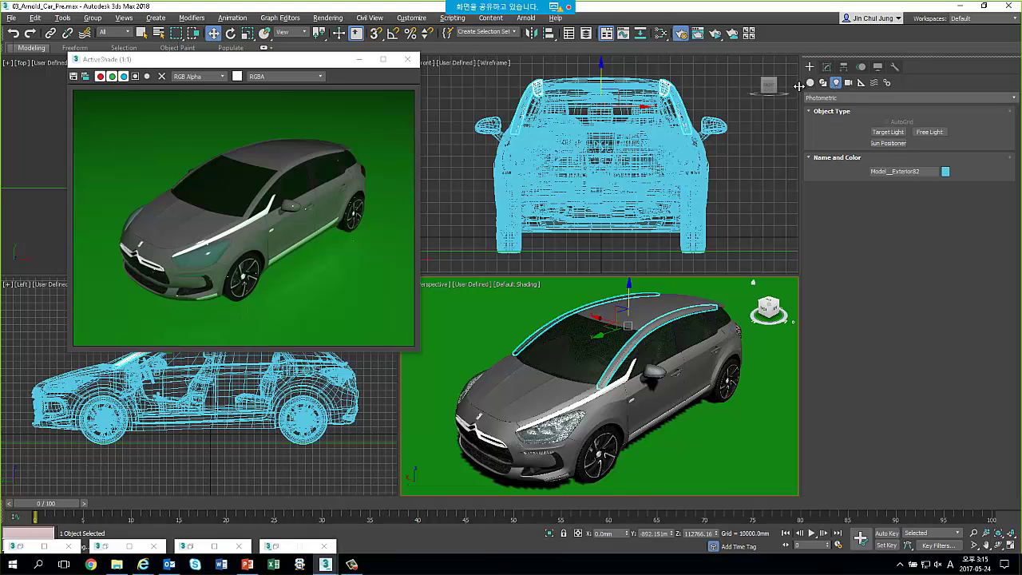
{"action": "left_click_drag", "start_coordinate": [799, 85], "coordinate": [891, 86]}
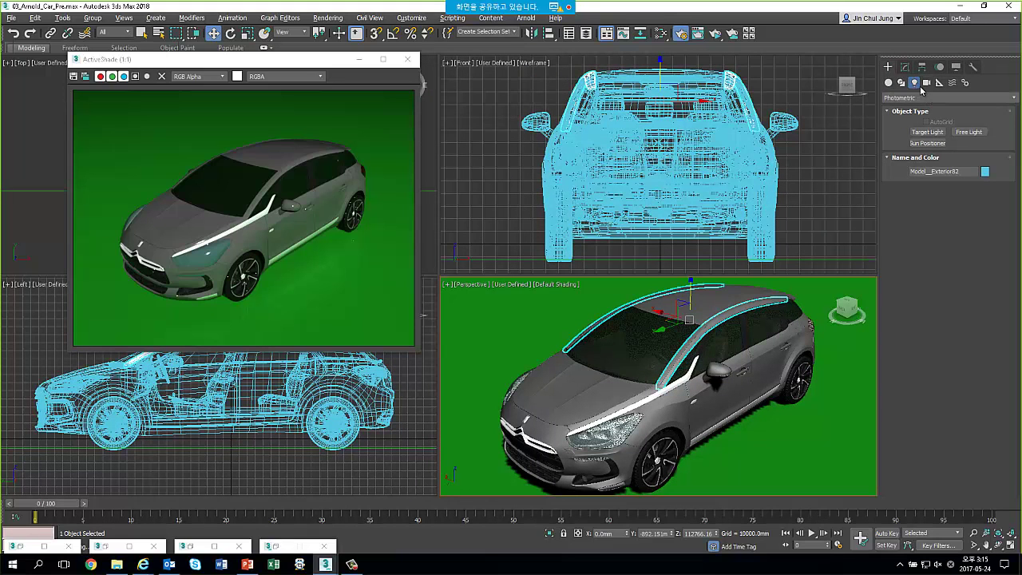
{"action": "left_click", "coordinate": [919, 98]}
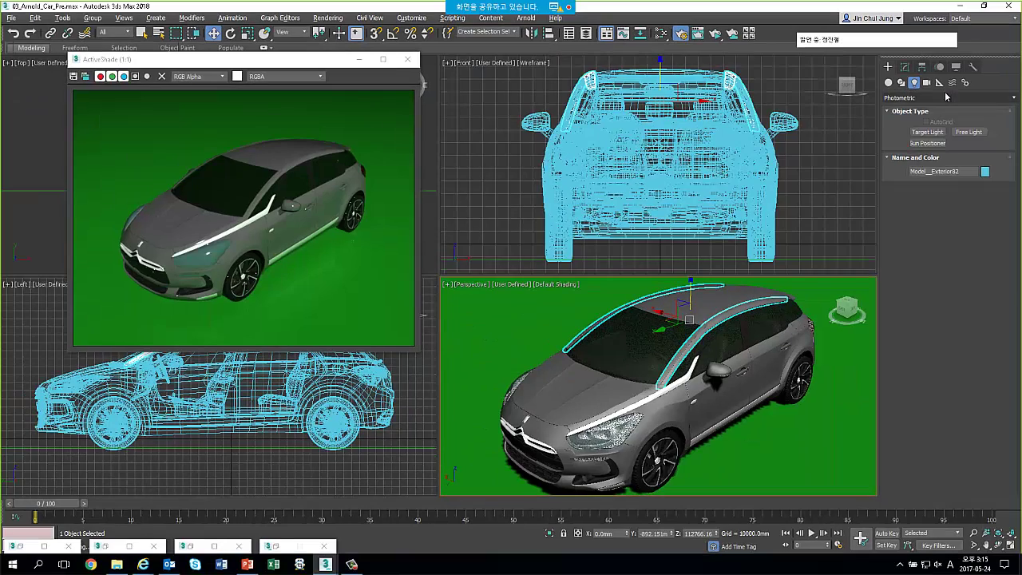
Draw an Arnold Light quad over the car and raise it above the roof
{"action": "left_click", "coordinate": [911, 128]}
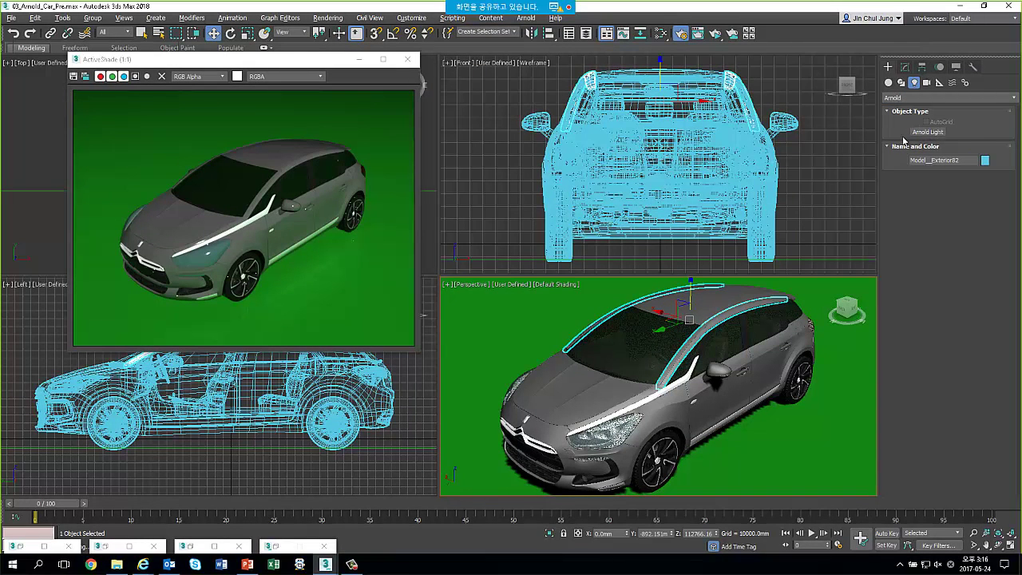
{"action": "left_click", "coordinate": [927, 132]}
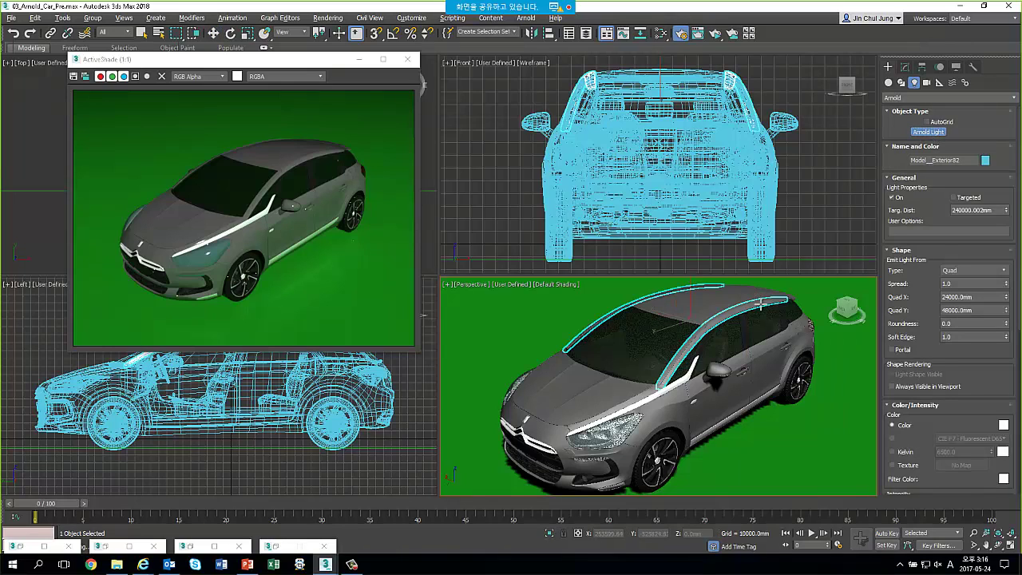
{"action": "middle_click_drag", "start_coordinate": [769, 356], "coordinate": [709, 344]}
{"action": "left_click_drag", "start_coordinate": [709, 344], "coordinate": [680, 486]}
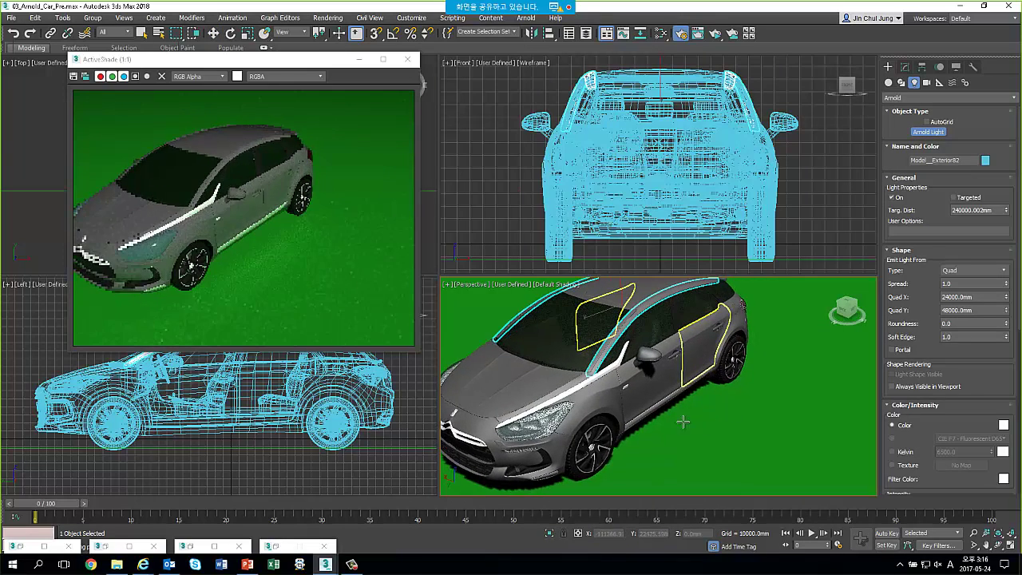
{"action": "key", "text": "w"}
{"action": "mouse_move", "coordinate": [683, 387]}
{"action": "left_mouse_down"}
{"action": "mouse_move", "coordinate": [679, 301]}
{"action": "mouse_move", "coordinate": [717, 288]}
{"action": "left_mouse_up"}
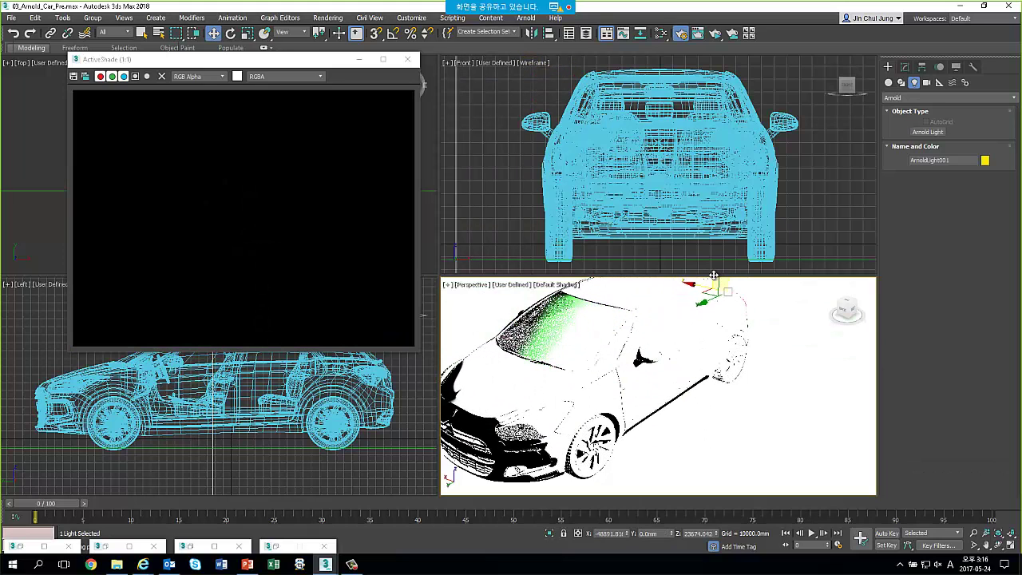
{"action": "mouse_move", "coordinate": [728, 276]}
{"action": "middle_mouse_down", "text": "alt"}
{"action": "mouse_move", "coordinate": [746, 337]}
{"action": "mouse_move", "coordinate": [709, 307]}
{"action": "middle_mouse_up", "text": "alt"}
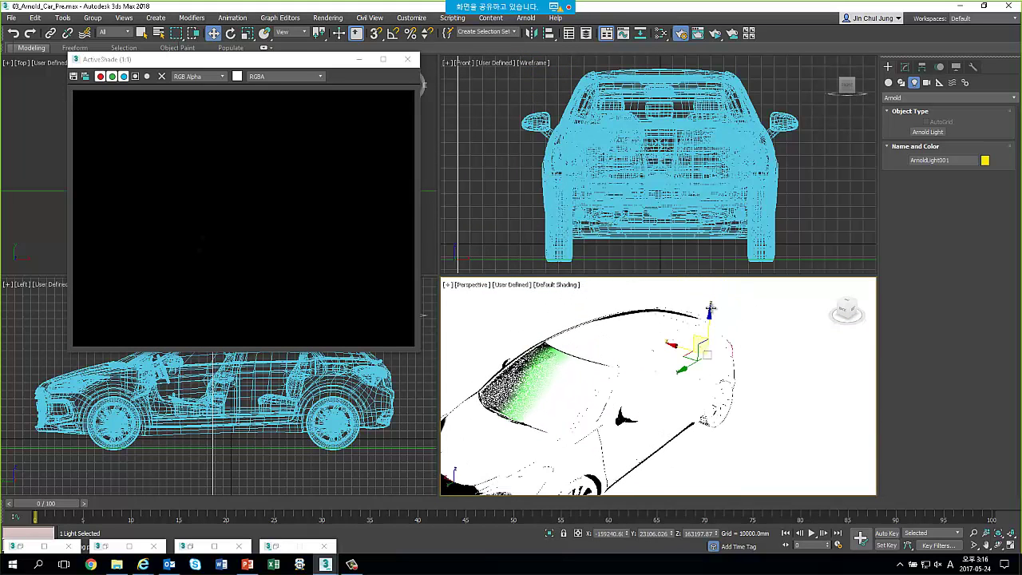
{"action": "left_click_drag", "start_coordinate": [710, 313], "coordinate": [708, 292]}
{"action": "mouse_move", "coordinate": [737, 331]}
{"action": "middle_mouse_down", "text": "alt"}
{"action": "mouse_move", "coordinate": [722, 319]}
{"action": "mouse_move", "coordinate": [742, 331]}
{"action": "mouse_move", "coordinate": [734, 340]}
{"action": "middle_mouse_up", "text": "alt"}
Set ArnoldLight001's Exposure to 0 in its Modify parameters
{"action": "left_click", "coordinate": [907, 68]}
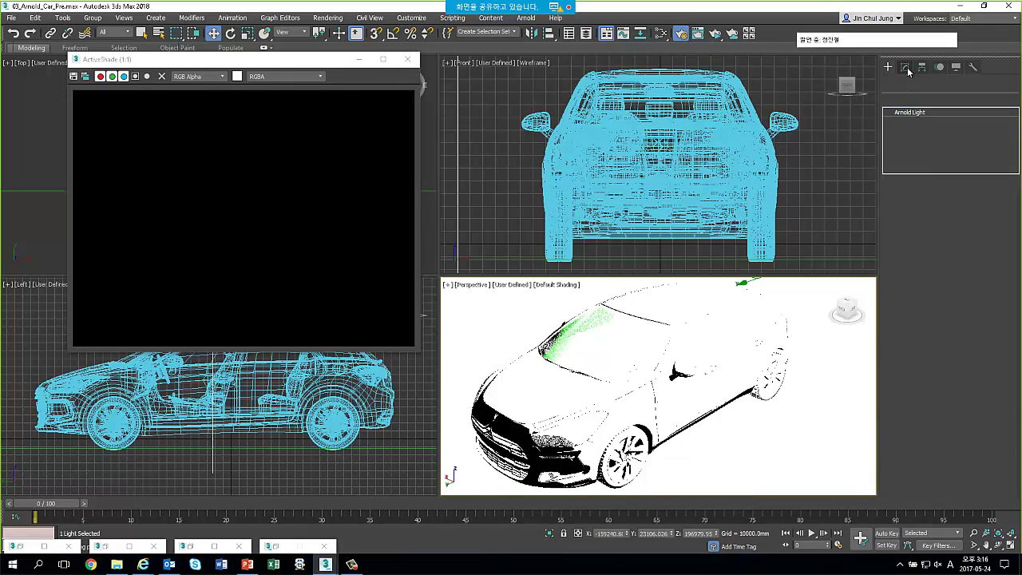
{"action": "scroll", "coordinate": [975, 390], "scroll_direction": "down", "scroll_amount": 3}
{"action": "scroll", "coordinate": [966, 387], "scroll_direction": "down", "scroll_amount": 2}
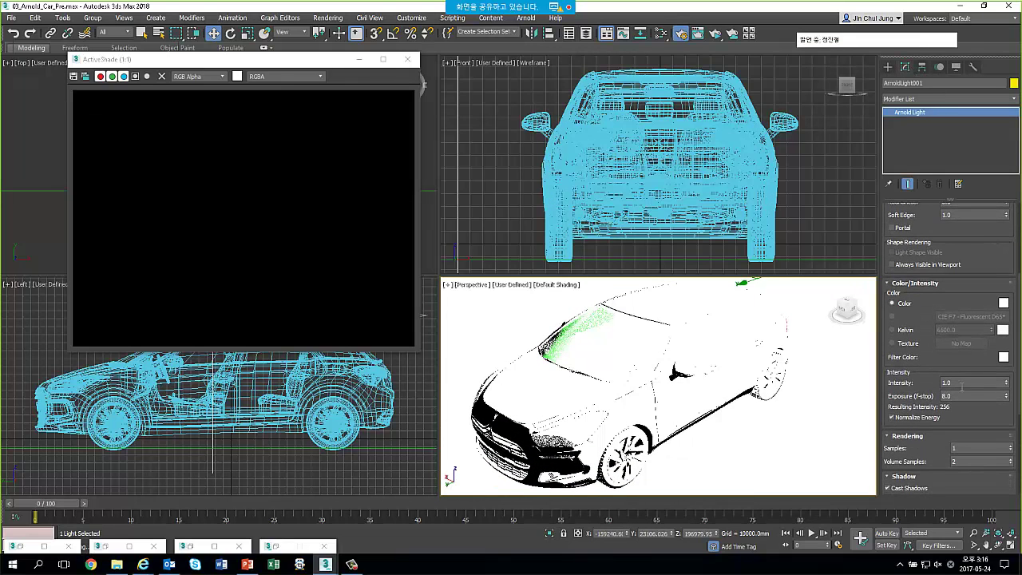
{"action": "double_click", "coordinate": [960, 398]}
{"action": "type", "text": "0"}
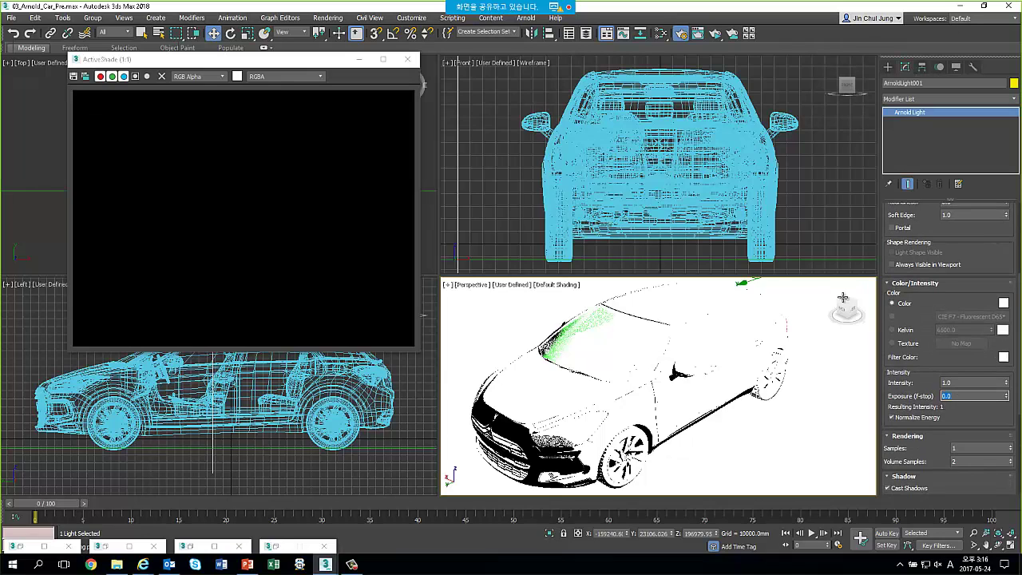
{"action": "scroll", "coordinate": [964, 251], "scroll_direction": "up", "scroll_amount": 5}
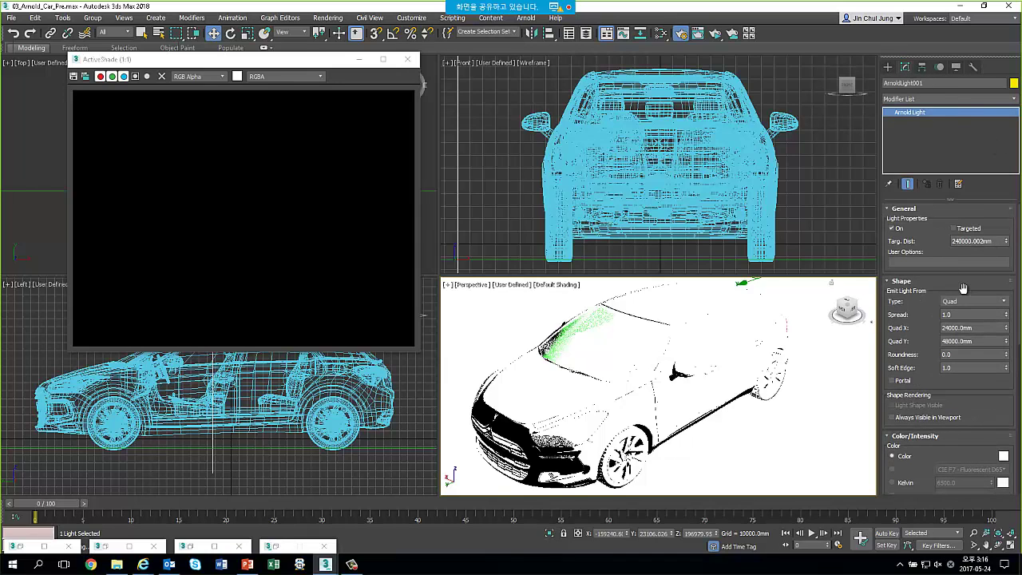
{"action": "left_click_drag", "start_coordinate": [967, 291], "coordinate": [967, 263]}
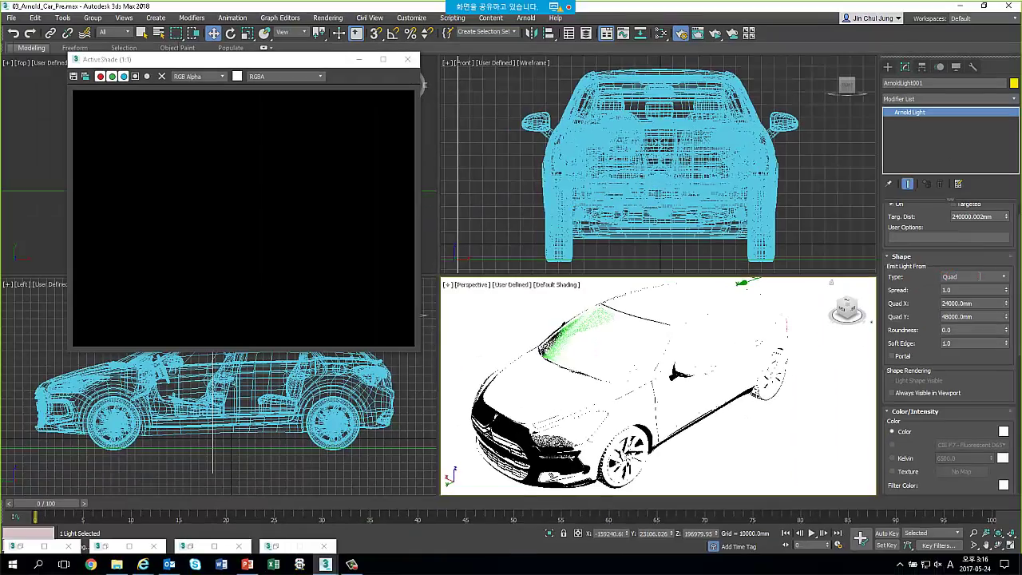
{"action": "left_click", "coordinate": [970, 277]}
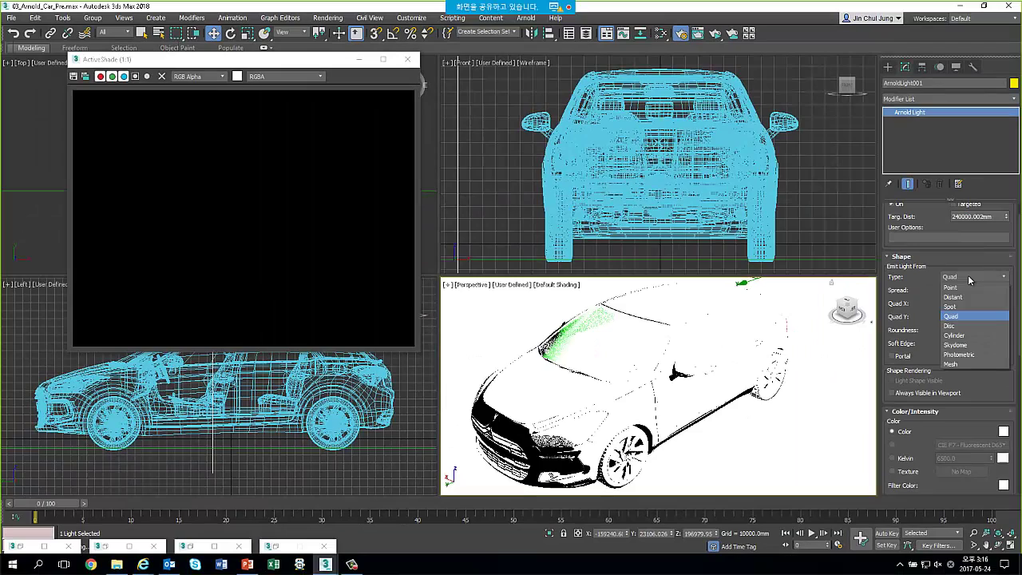
Change ArnoldLight001's shape type to Skydome and orbit the view toward the car's front
{"action": "left_click", "coordinate": [956, 345]}
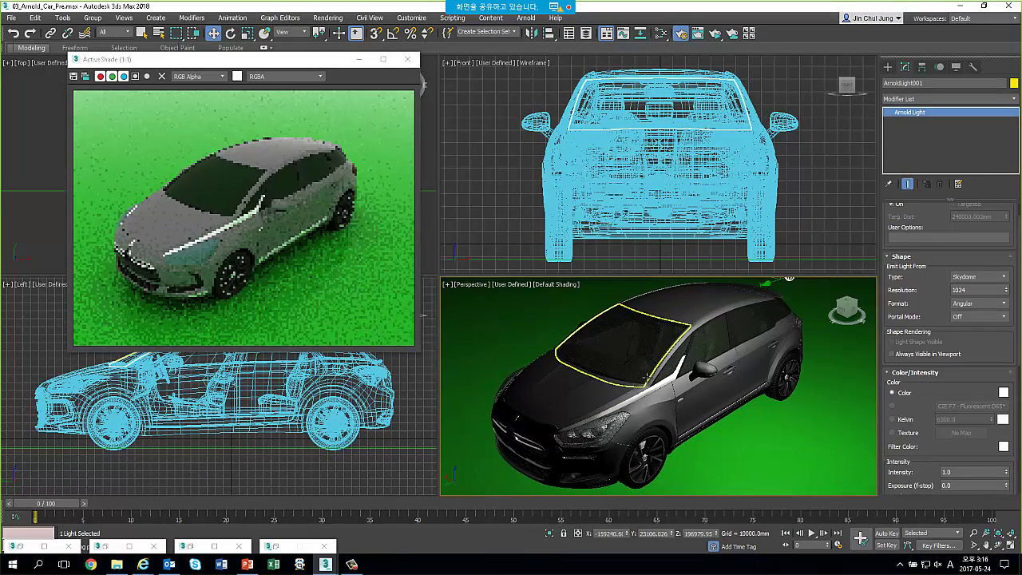
{"action": "middle_click_drag", "start_coordinate": [783, 297], "coordinate": [794, 299]}
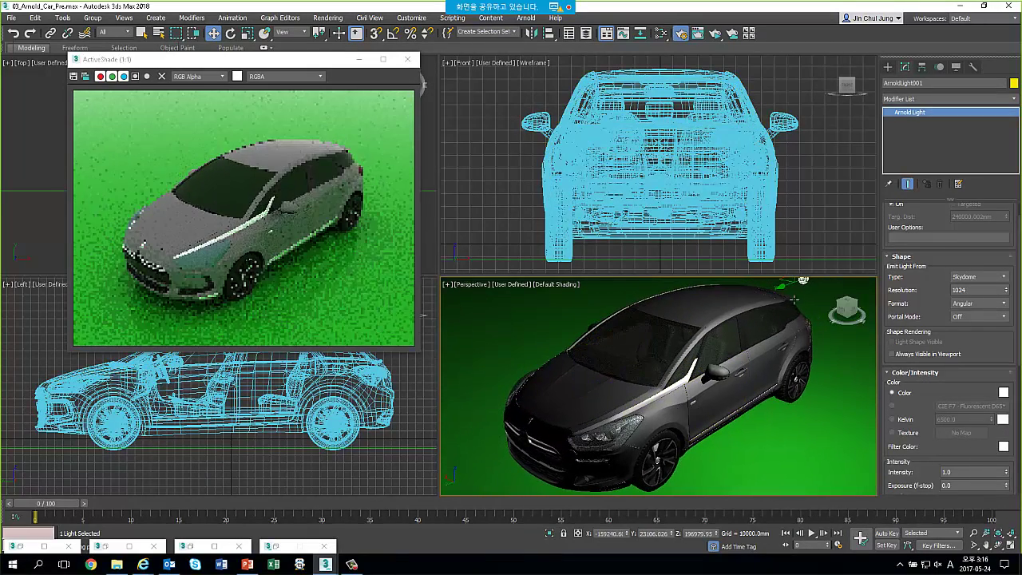
{"action": "mouse_move", "coordinate": [794, 300]}
{"action": "left_mouse_down"}
{"action": "mouse_move", "coordinate": [761, 281]}
{"action": "mouse_move", "coordinate": [770, 291]}
{"action": "mouse_move", "coordinate": [783, 281]}
{"action": "left_mouse_up"}
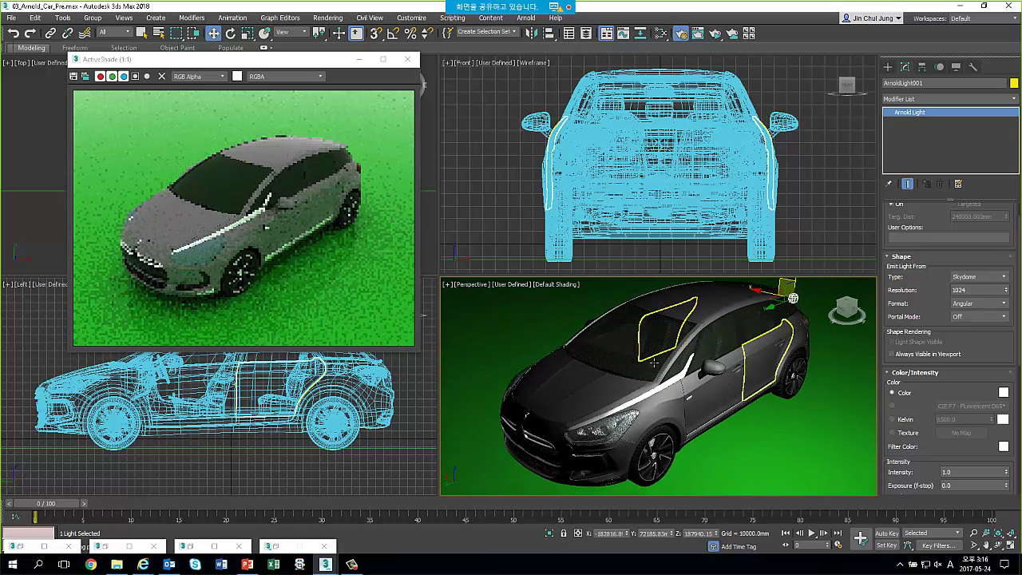
{"action": "middle_click_drag", "start_coordinate": [654, 362], "coordinate": [631, 363], "text": "alt"}
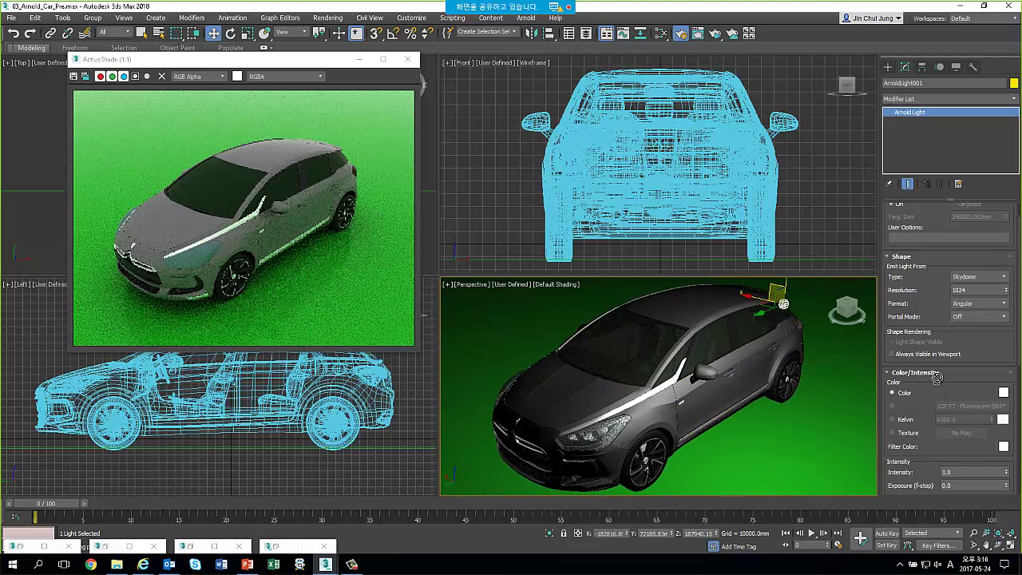
{"action": "left_click_drag", "start_coordinate": [946, 378], "coordinate": [948, 277]}
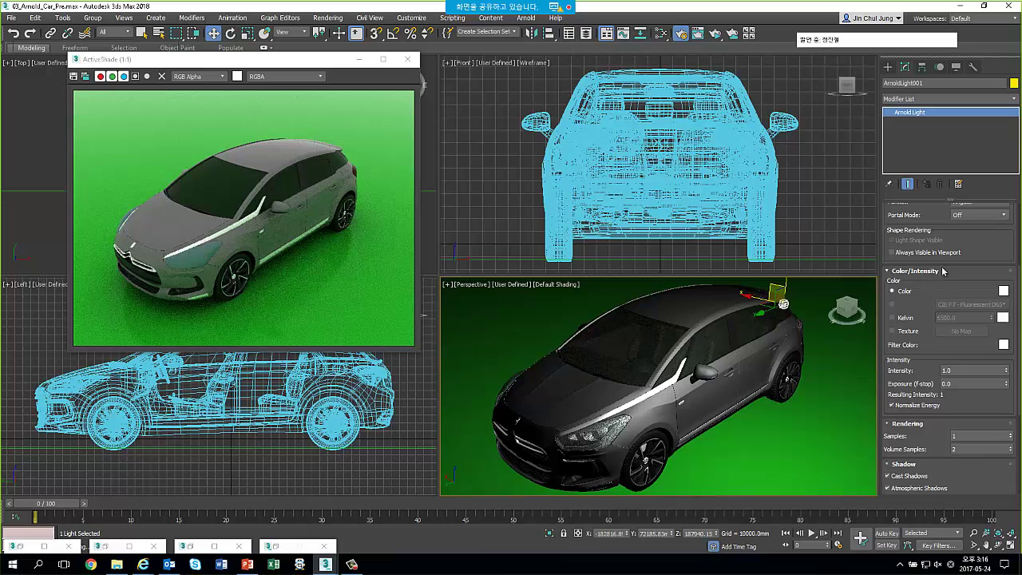
{"action": "scroll", "coordinate": [899, 278], "scroll_direction": "down", "scroll_amount": 1}
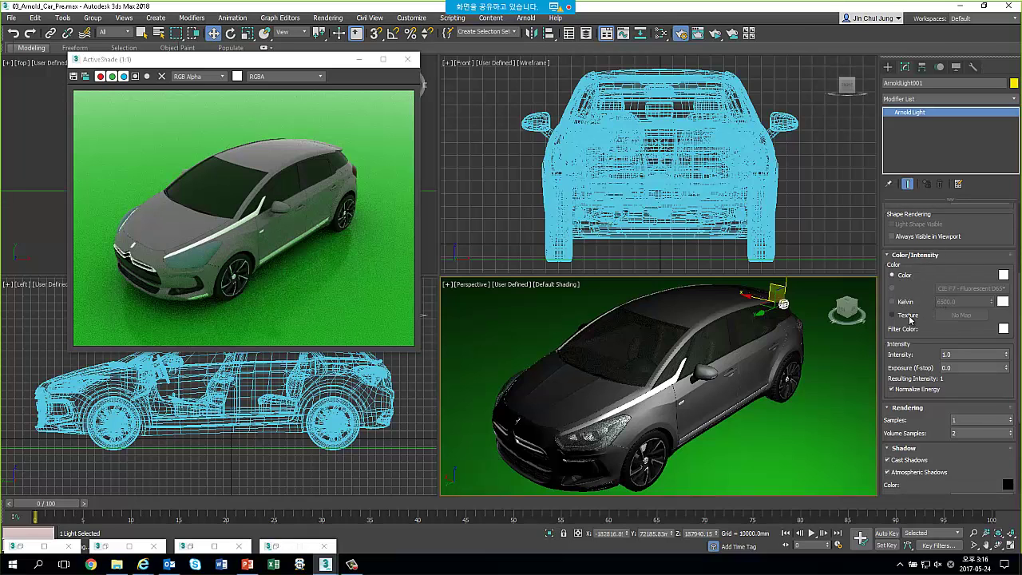
Switch the light's Color/Intensity to Texture and open the Material/Map Browser for its map
{"action": "left_click", "coordinate": [908, 317]}
{"action": "scroll", "coordinate": [906, 293], "scroll_direction": "down", "scroll_amount": 2}
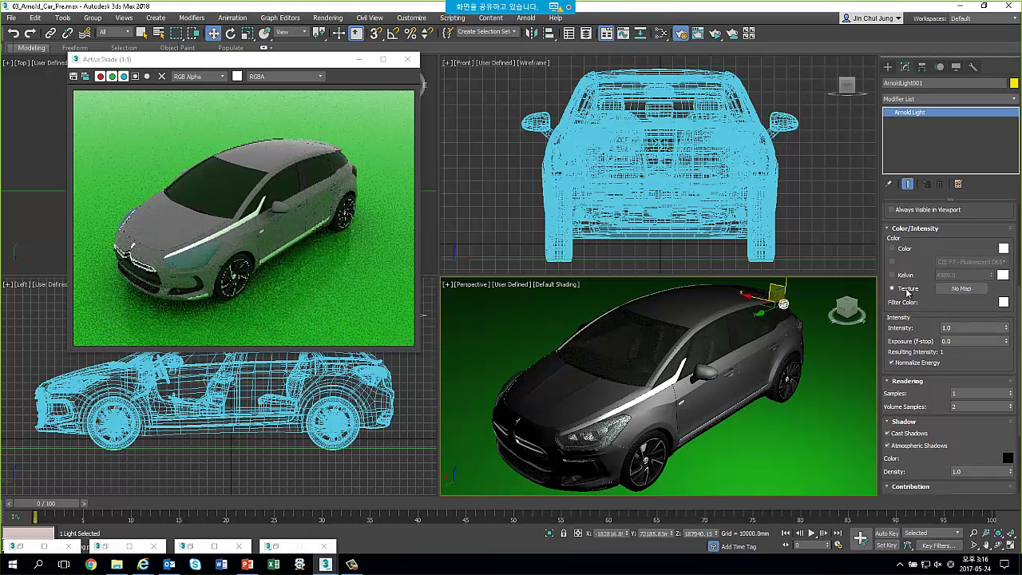
{"action": "left_click", "coordinate": [965, 289]}
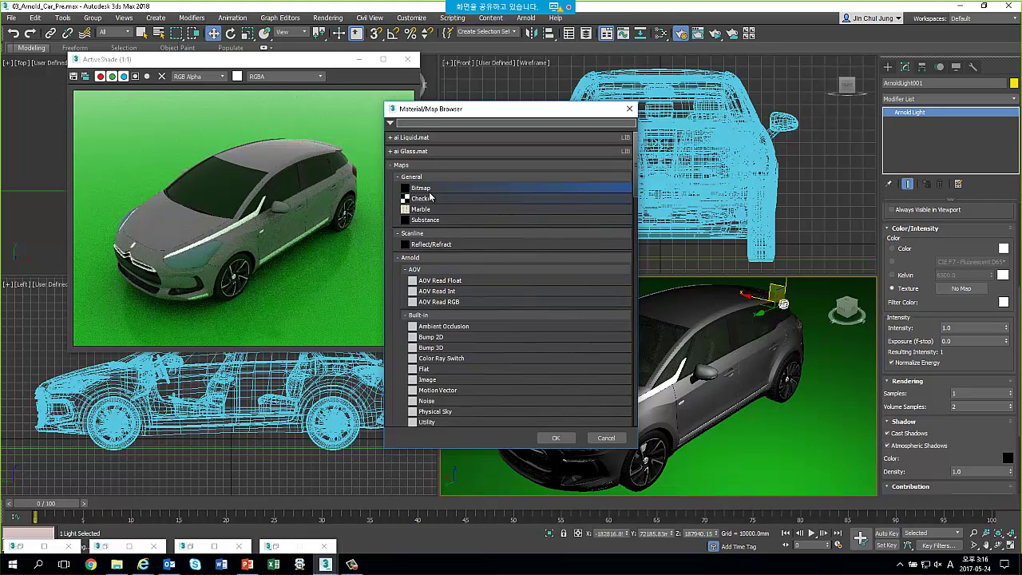
Load the Bright-roof HDR from the hdri folder as the skydome's bitmap texture (Map #2)
{"action": "key", "text": "Escape"}
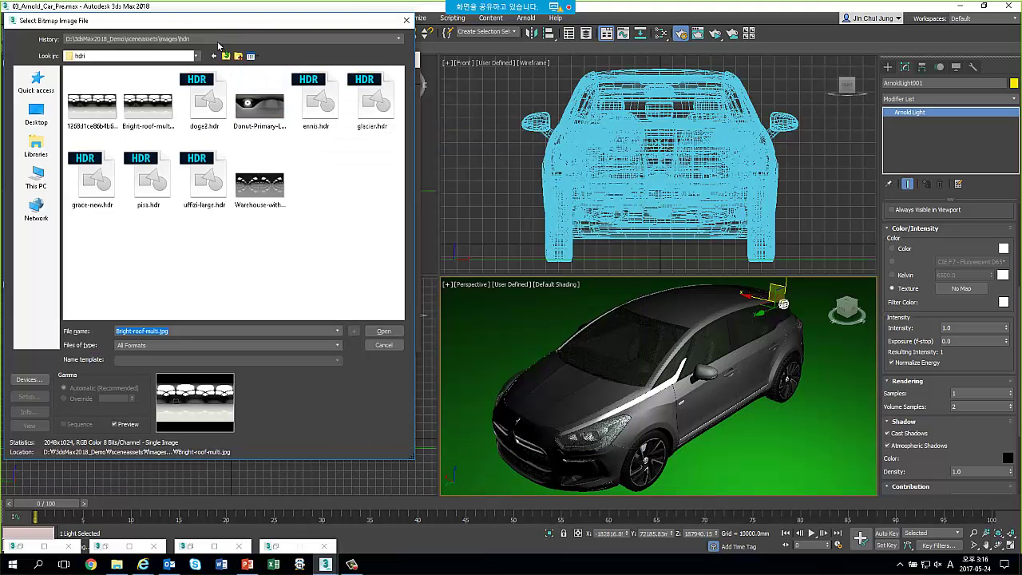
{"action": "left_click_drag", "start_coordinate": [246, 30], "coordinate": [674, 38]}
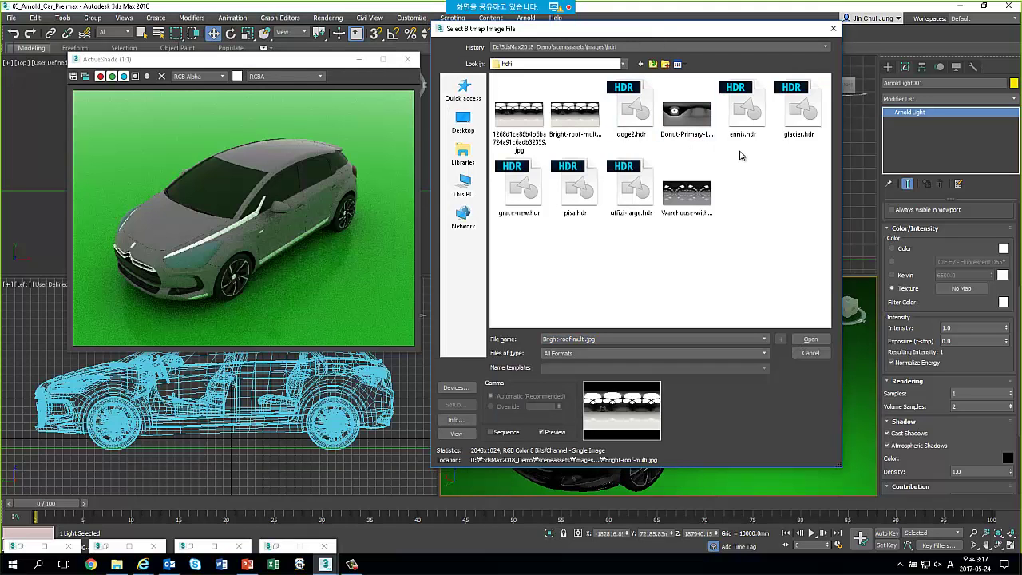
{"action": "left_click", "coordinate": [751, 128]}
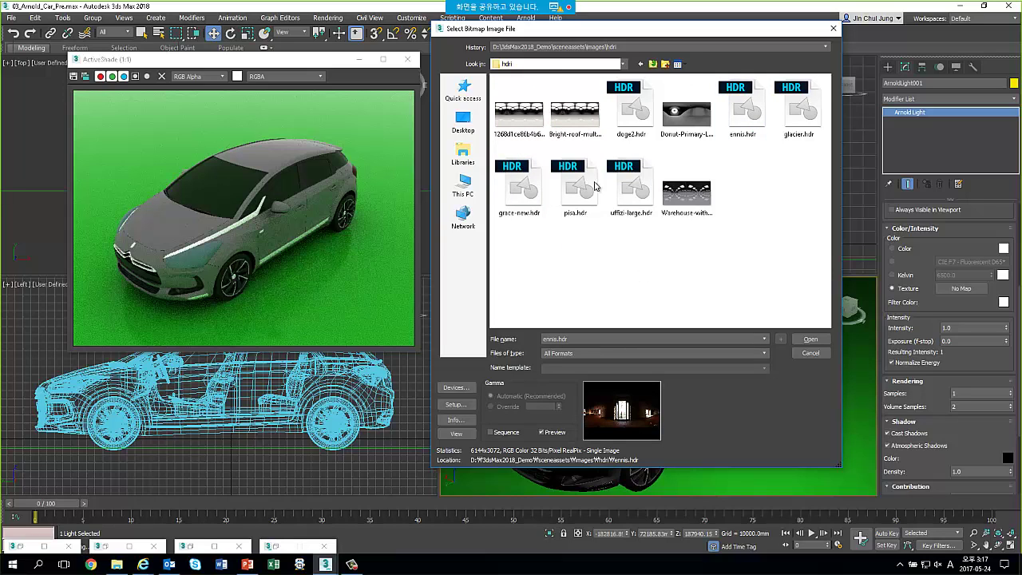
{"action": "double_click", "coordinate": [582, 128]}
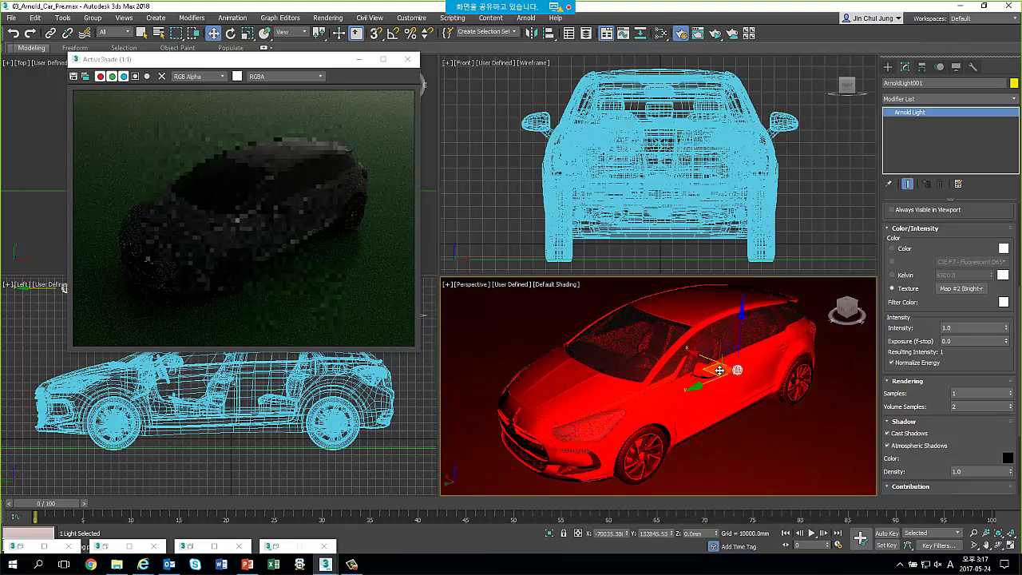
Set the skydome's exposure to 1.0 and intensity to 1.8, then reframe the car in Perspective
{"action": "mouse_move", "coordinate": [762, 304]}
{"action": "left_mouse_down"}
{"action": "mouse_move", "coordinate": [721, 369]}
{"action": "mouse_move", "coordinate": [739, 345]}
{"action": "left_mouse_up"}
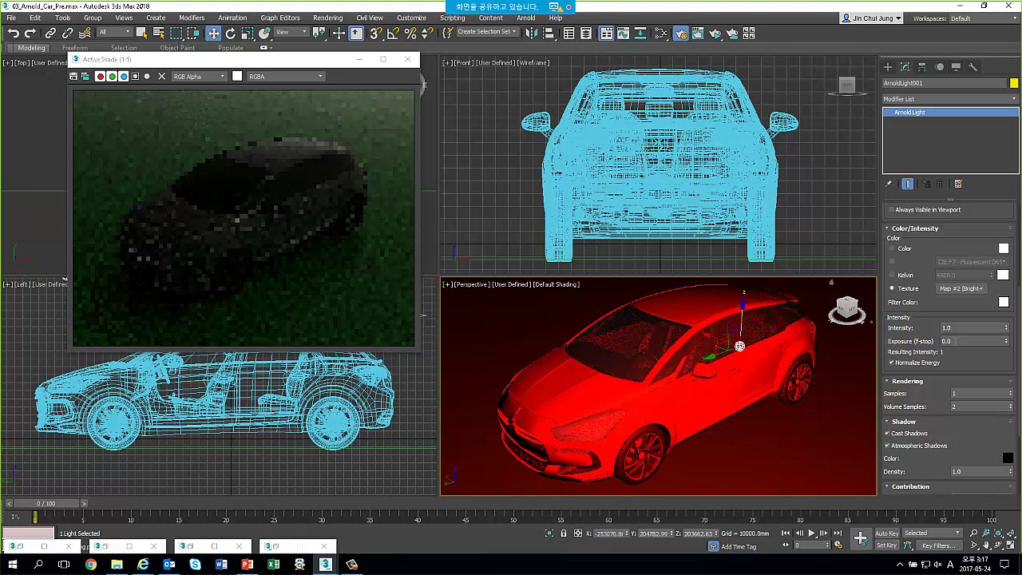
{"action": "left_click", "coordinate": [960, 341]}
{"action": "type", "text": "1"}
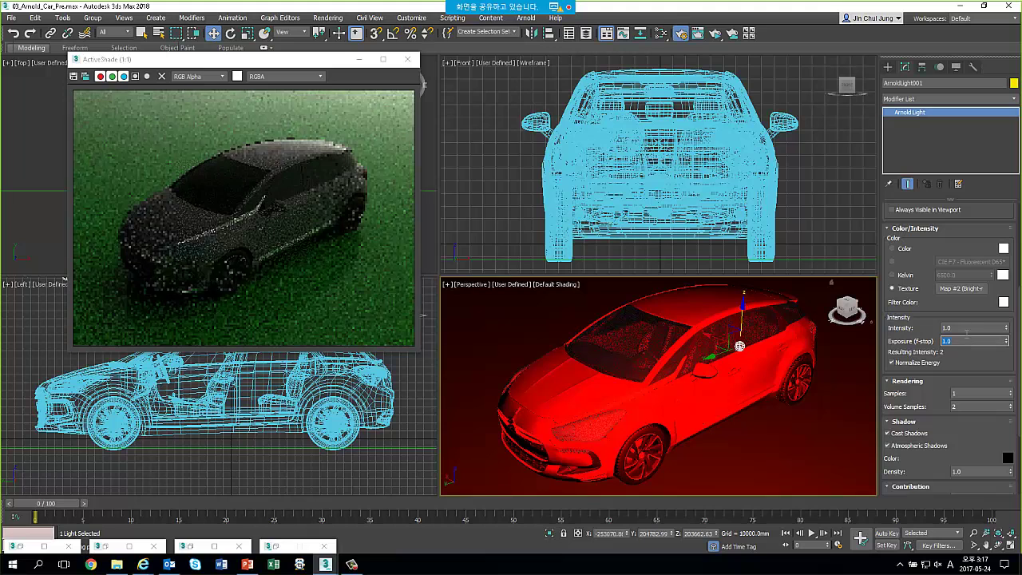
{"action": "left_click", "coordinate": [968, 327]}
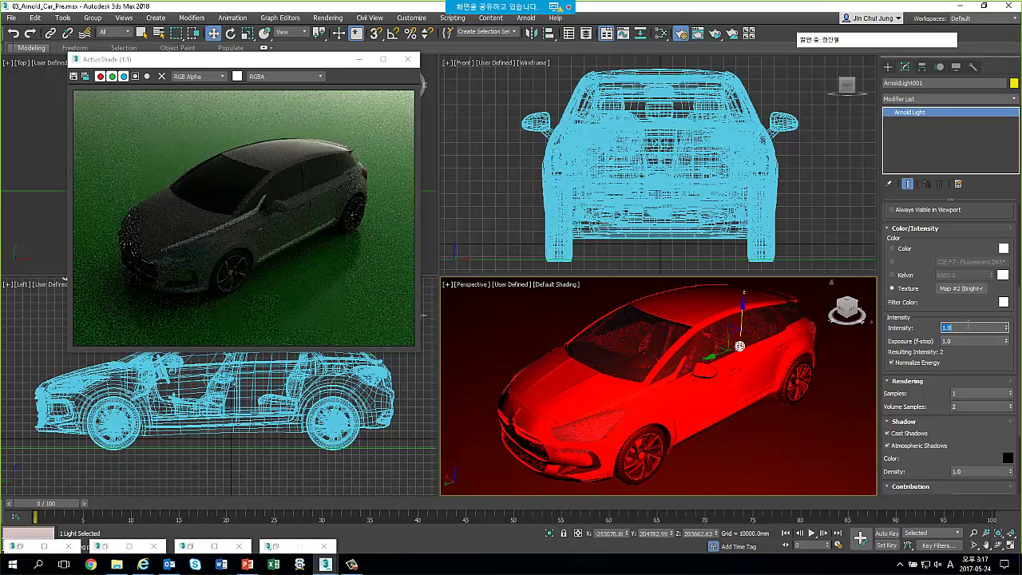
{"action": "type", "text": "2"}
{"action": "key", "text": "Return"}
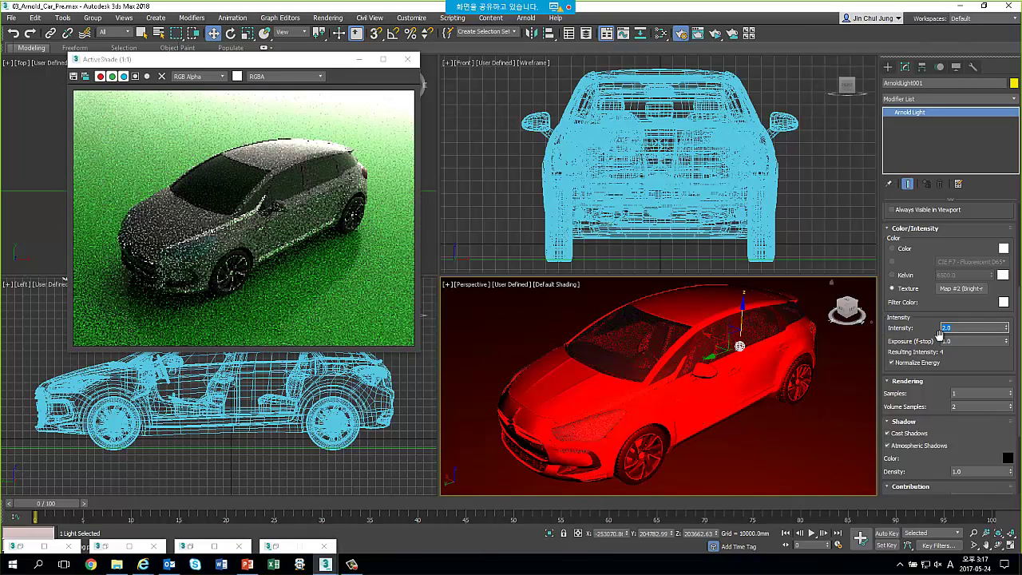
{"action": "type", "text": "1.5"}
{"action": "key", "text": "Return"}
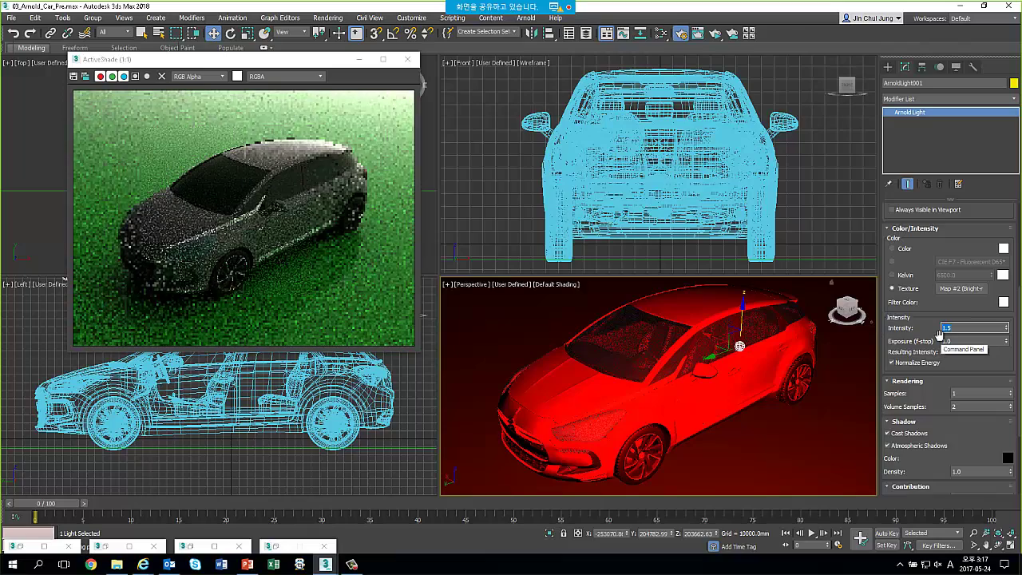
{"action": "type", "text": "1"}
{"action": "key", "text": "Return"}
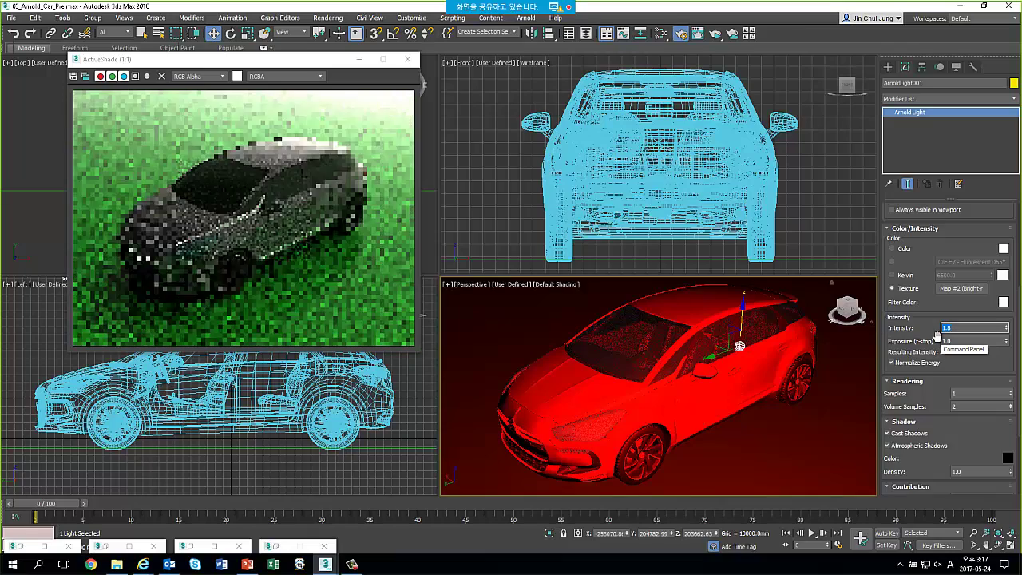
{"action": "scroll", "coordinate": [703, 348], "scroll_direction": "up", "scroll_amount": 3}
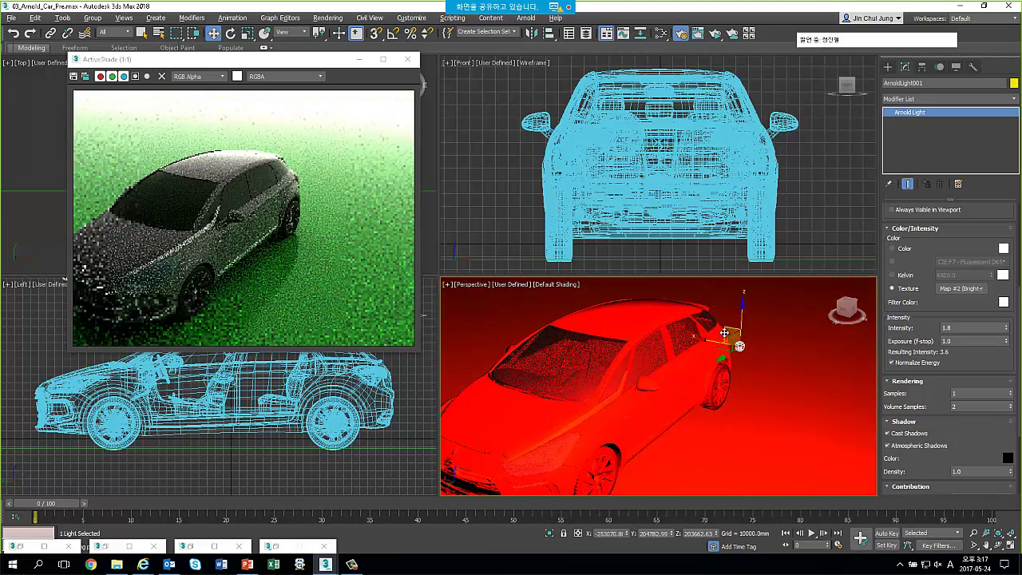
{"action": "mouse_move", "coordinate": [703, 348]}
{"action": "middle_mouse_down", "text": "alt"}
{"action": "mouse_move", "coordinate": [708, 364]}
{"action": "mouse_move", "coordinate": [742, 367]}
{"action": "middle_mouse_up", "text": "alt"}
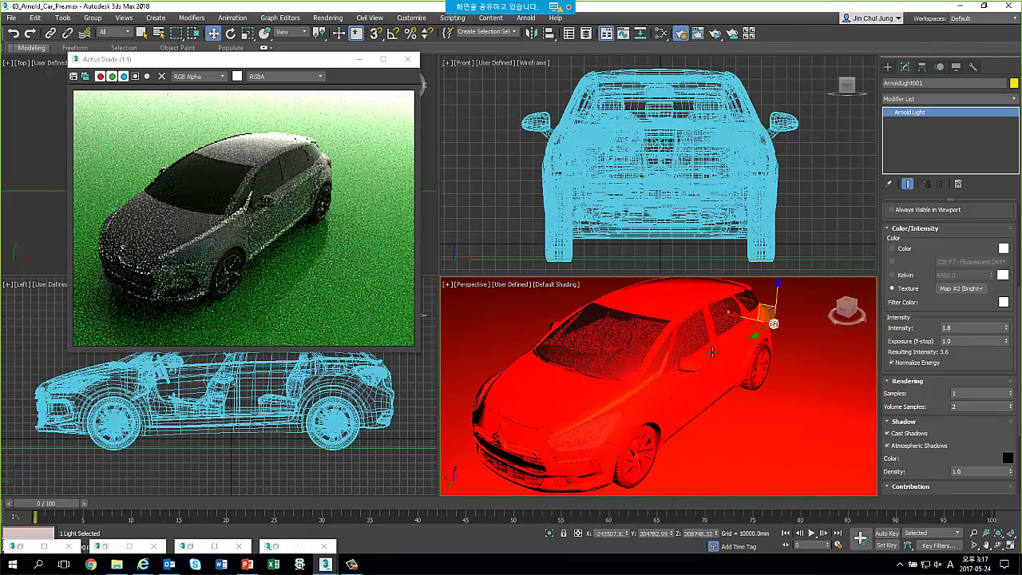
{"action": "mouse_move", "coordinate": [633, 359]}
{"action": "middle_mouse_down"}
{"action": "mouse_move", "coordinate": [848, 360]}
{"action": "mouse_move", "coordinate": [706, 414]}
{"action": "middle_mouse_up"}
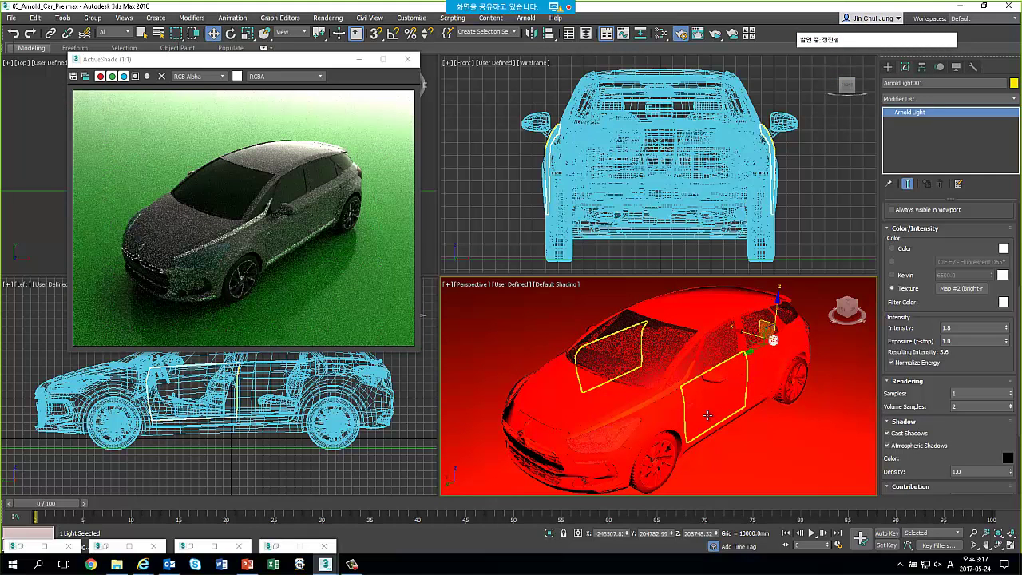
Open the Slate Material Editor with M and widen its browser to list Arnold materials like Standard Surface
{"action": "key", "text": "m"}
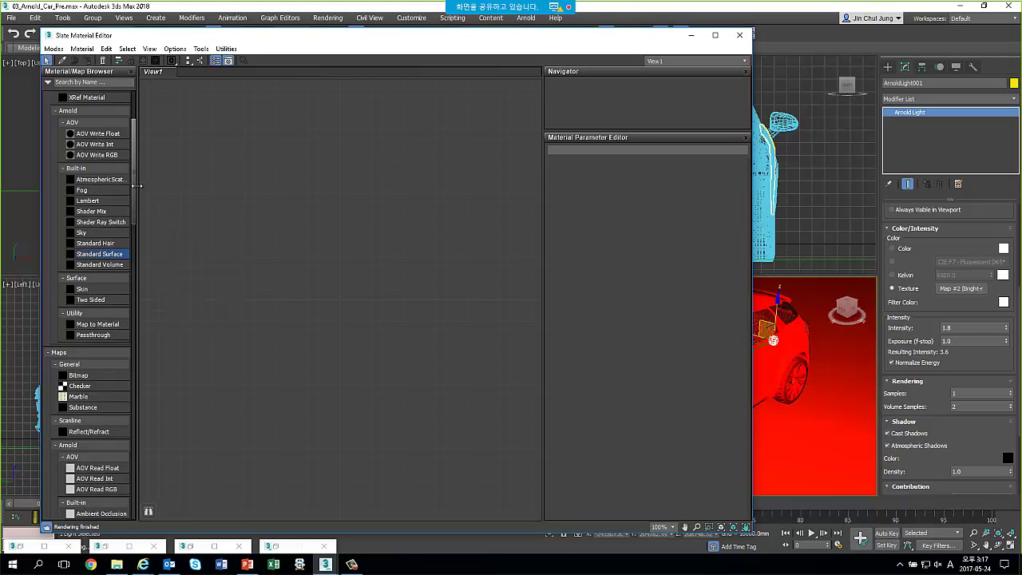
{"action": "scroll", "coordinate": [135, 184], "scroll_direction": "up", "scroll_amount": 3}
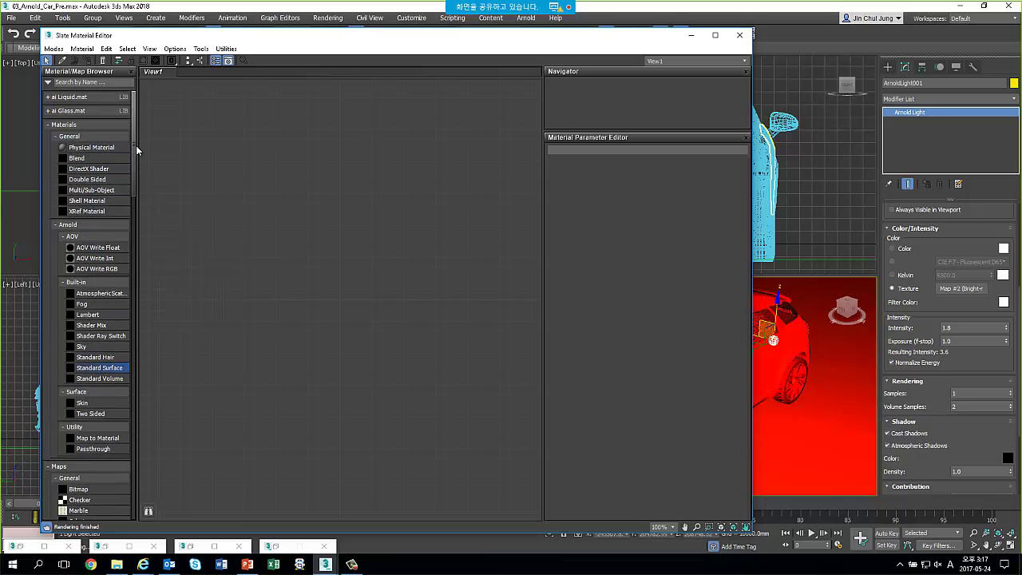
{"action": "mouse_move", "coordinate": [138, 146]}
{"action": "left_mouse_down"}
{"action": "mouse_move", "coordinate": [181, 147]}
{"action": "mouse_move", "coordinate": [197, 301]}
{"action": "mouse_move", "coordinate": [176, 454]}
{"action": "mouse_move", "coordinate": [187, 143]}
{"action": "left_mouse_up"}
{"action": "scroll", "coordinate": [140, 201], "scroll_direction": "up", "scroll_amount": 1}
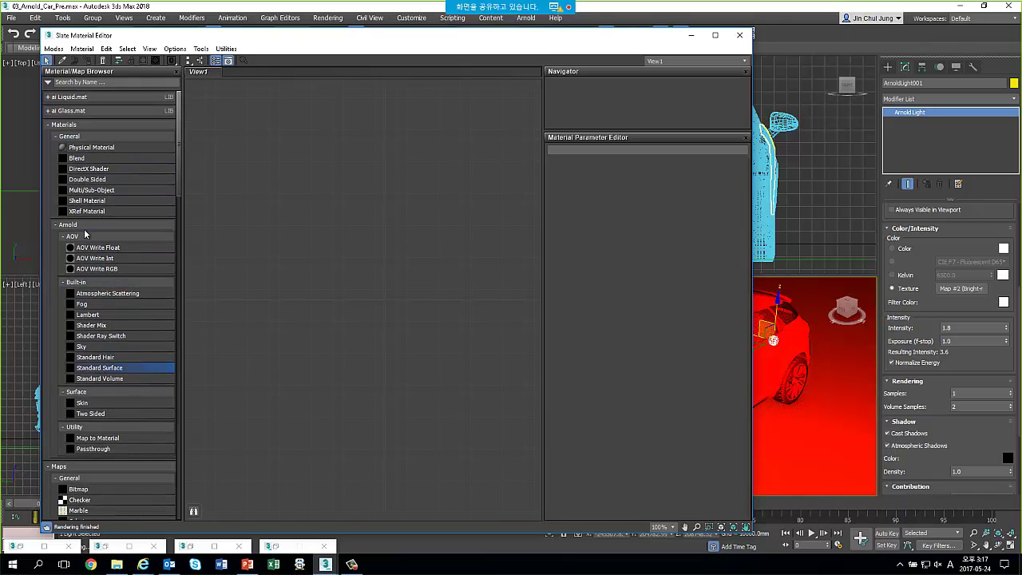
{"action": "scroll", "coordinate": [80, 243], "scroll_direction": "down", "scroll_amount": 1}
{"action": "scroll", "coordinate": [92, 257], "scroll_direction": "down", "scroll_amount": 1}
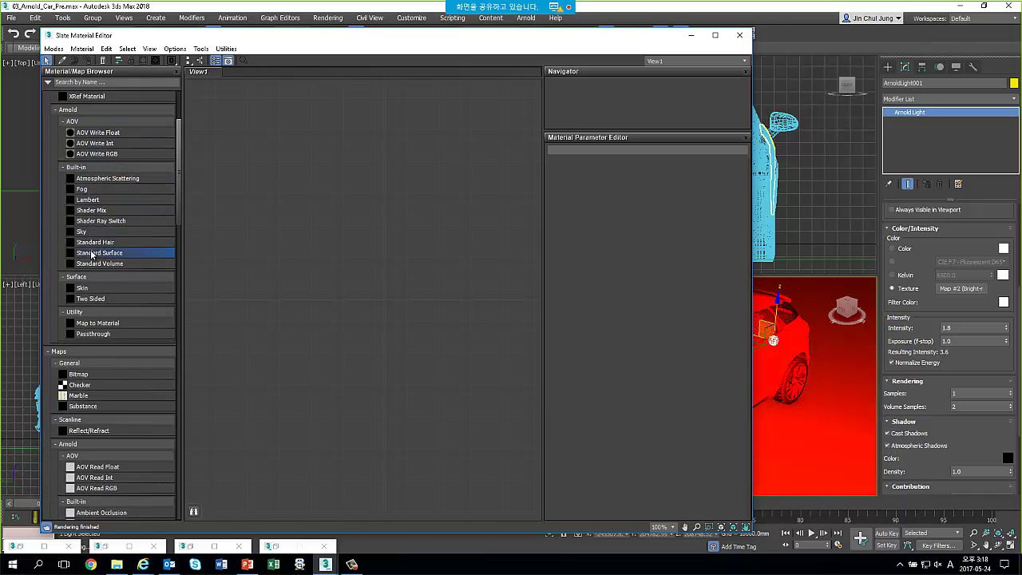
{"action": "scroll", "coordinate": [119, 239], "scroll_direction": "down", "scroll_amount": 2}
{"action": "mouse_move", "coordinate": [177, 198]}
{"action": "left_mouse_down"}
{"action": "mouse_move", "coordinate": [180, 181]}
{"action": "mouse_move", "coordinate": [176, 418]}
{"action": "mouse_move", "coordinate": [193, 149]}
{"action": "mouse_move", "coordinate": [249, 166]}
{"action": "left_mouse_up"}
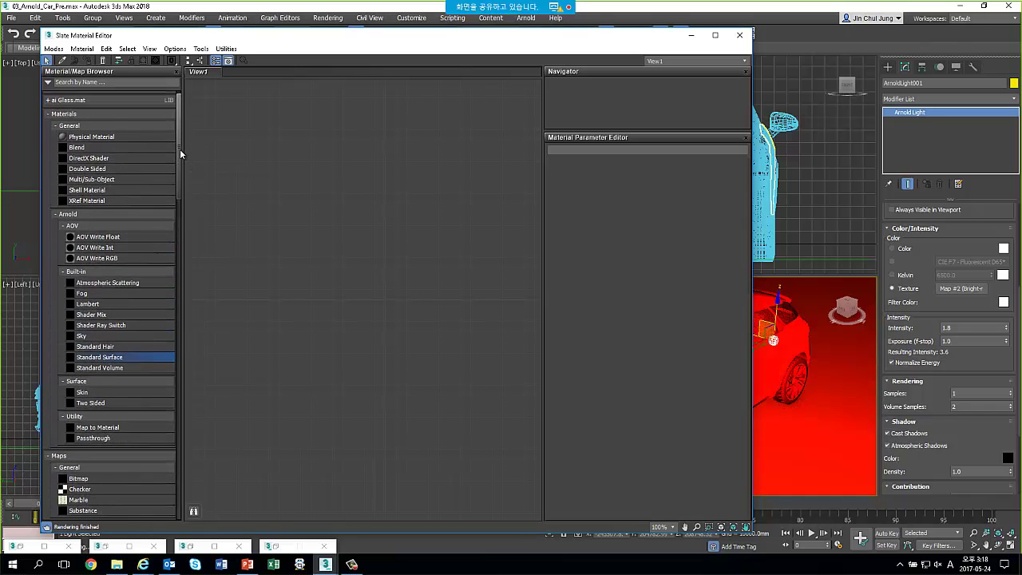
{"action": "left_click_drag", "start_coordinate": [180, 152], "coordinate": [201, 146]}
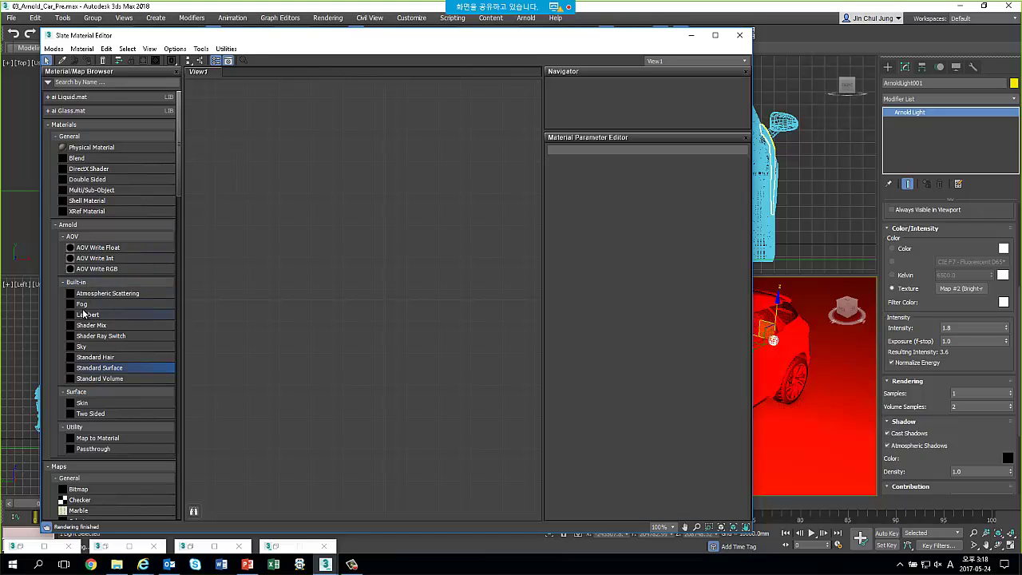
{"action": "scroll", "coordinate": [84, 313], "scroll_direction": "down", "scroll_amount": 3}
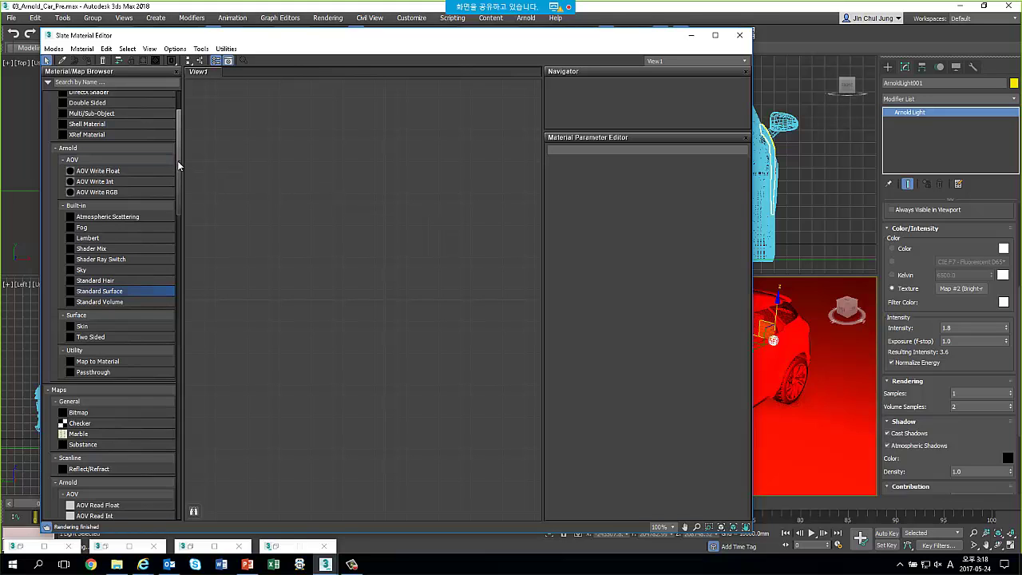
{"action": "left_click_drag", "start_coordinate": [179, 160], "coordinate": [179, 151]}
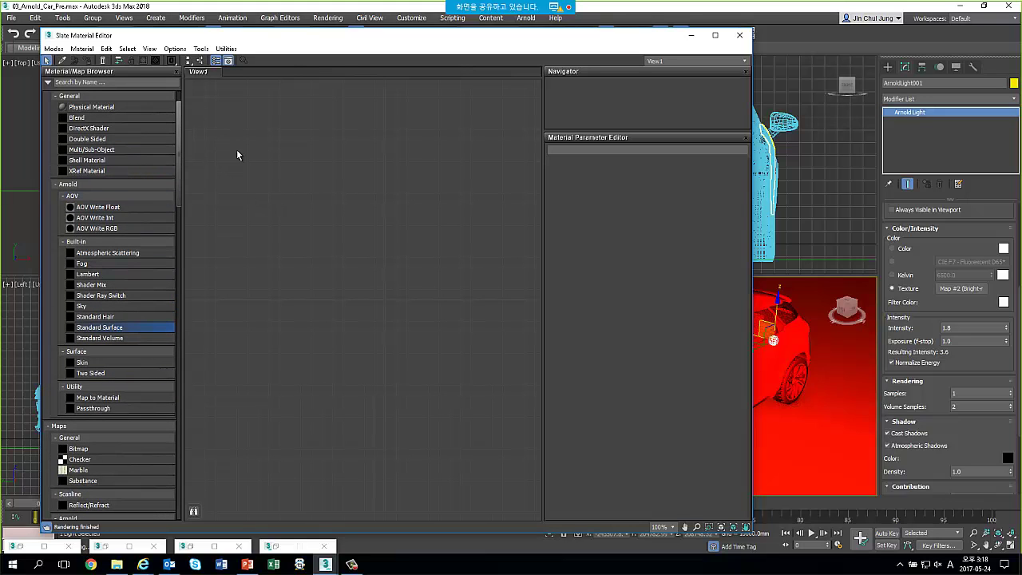
{"action": "left_click_drag", "start_coordinate": [179, 156], "coordinate": [177, 160]}
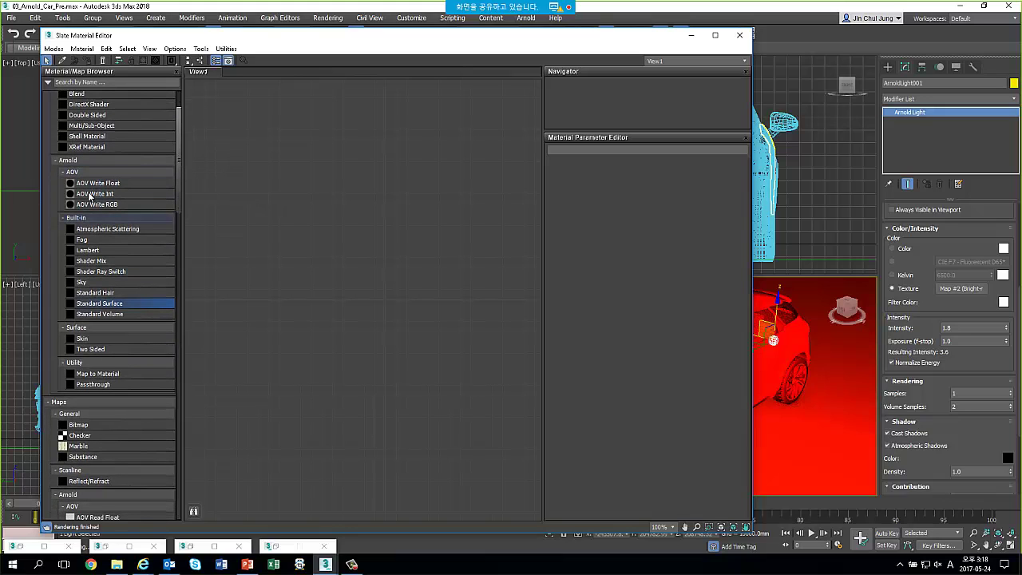
{"action": "left_click_drag", "start_coordinate": [180, 159], "coordinate": [178, 148]}
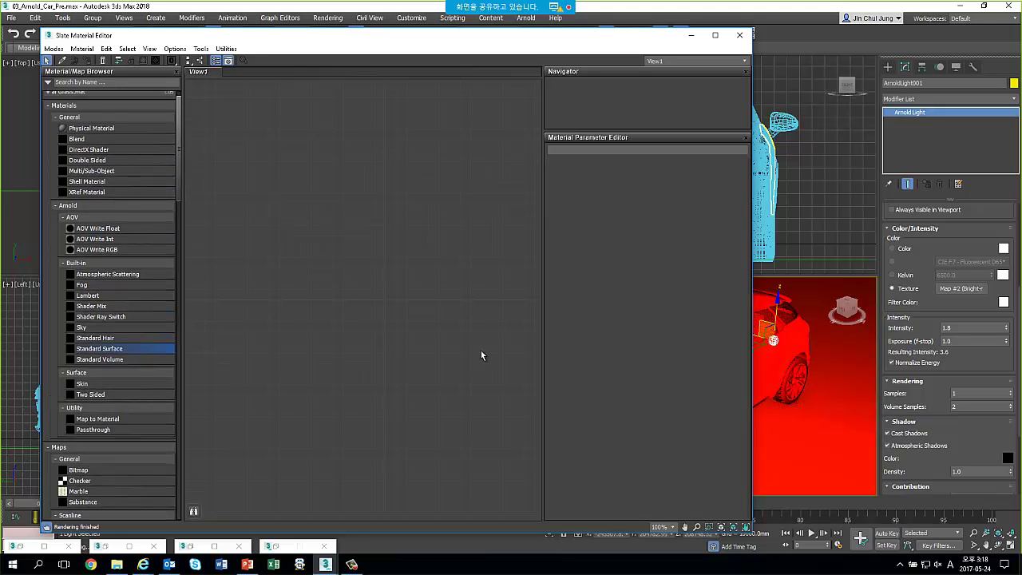
Narrow the Slate editor, move it aside, and maximize the Perspective viewport with Alt+W
{"action": "left_click_drag", "start_coordinate": [384, 46], "coordinate": [375, 29]}
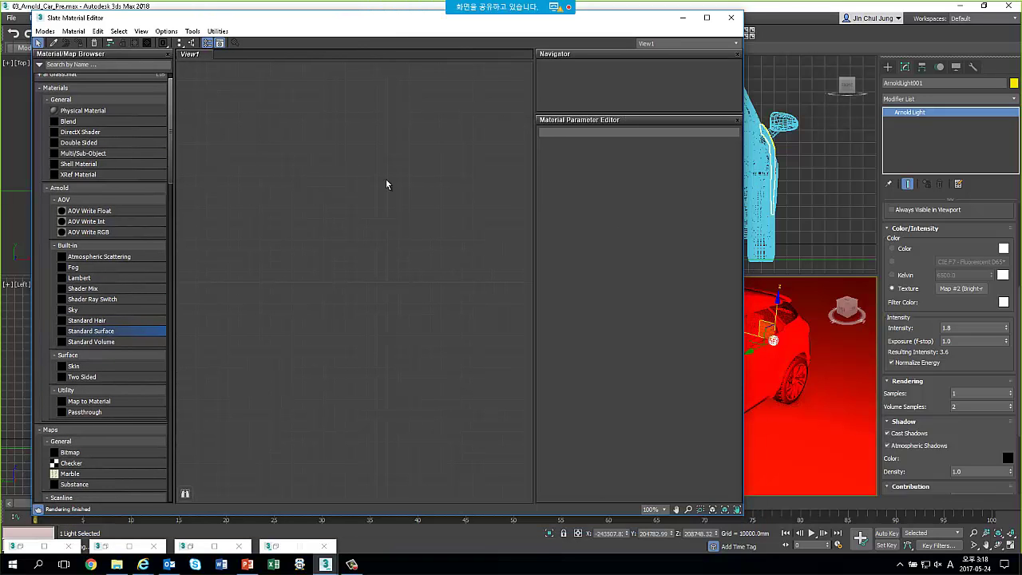
{"action": "left_click_drag", "start_coordinate": [171, 131], "coordinate": [170, 135]}
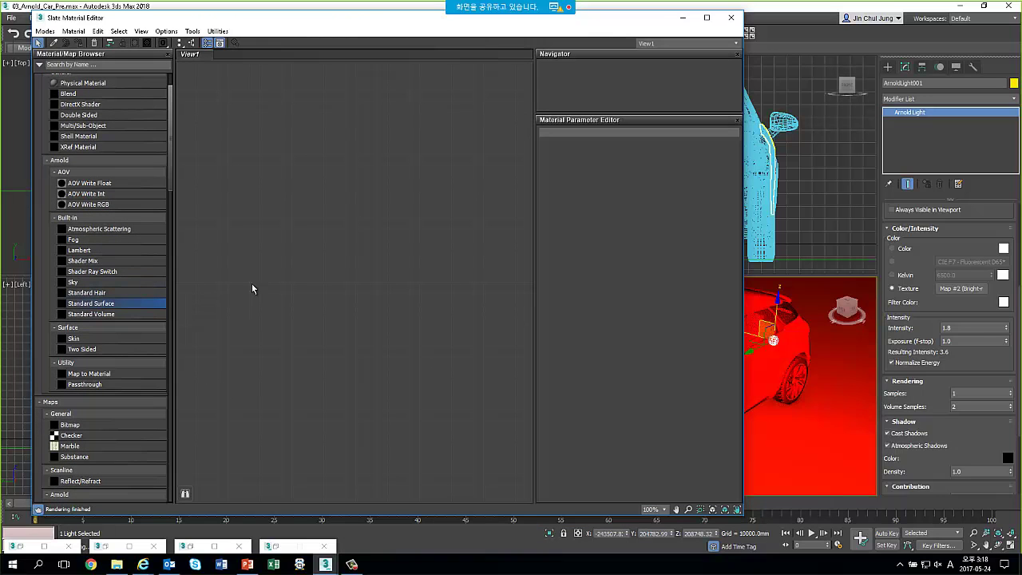
{"action": "left_click_drag", "start_coordinate": [742, 215], "coordinate": [548, 216]}
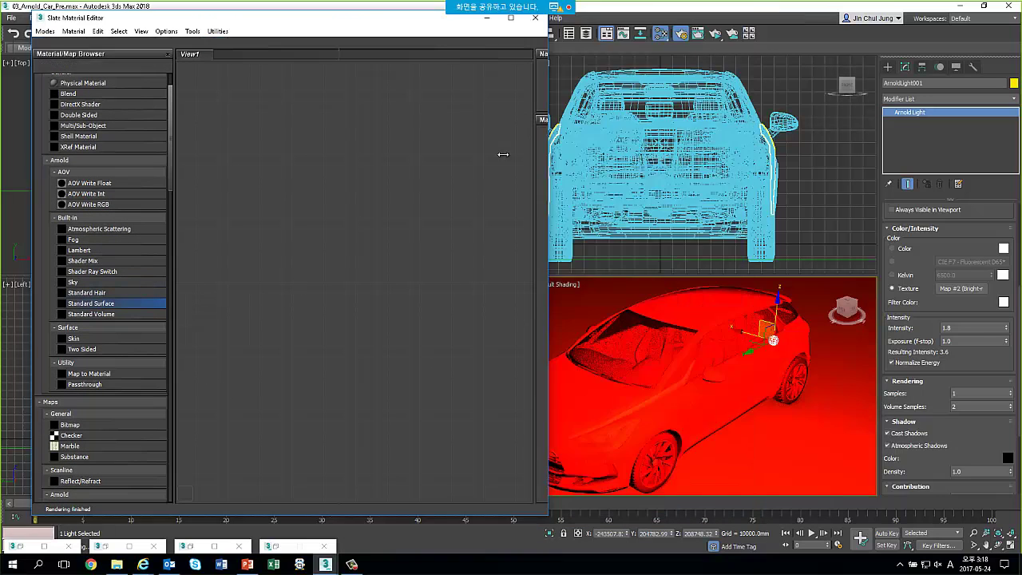
{"action": "mouse_move", "coordinate": [391, 19]}
{"action": "left_mouse_down"}
{"action": "mouse_move", "coordinate": [749, 85]}
{"action": "mouse_move", "coordinate": [792, 48]}
{"action": "left_mouse_up"}
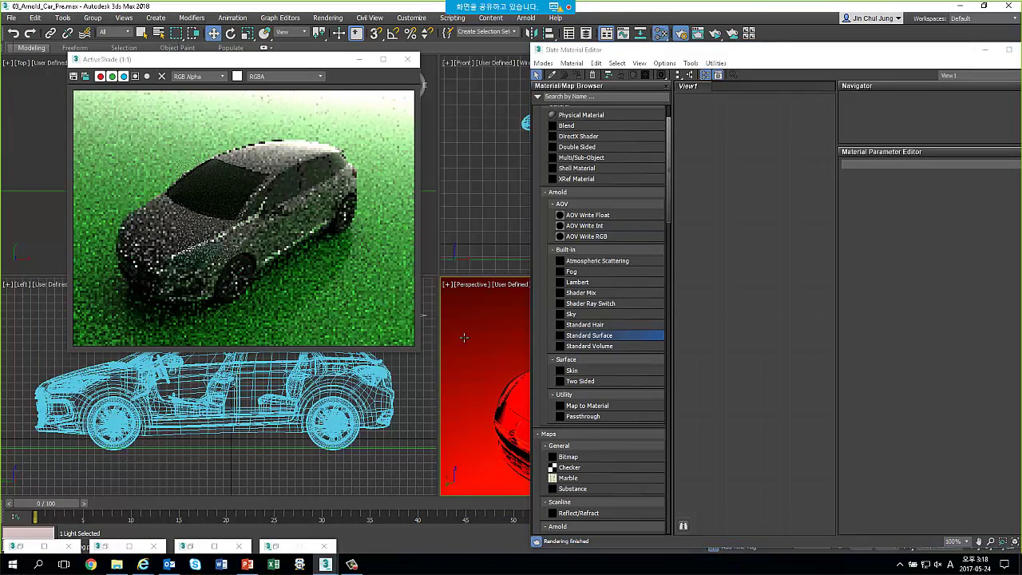
{"action": "key", "text": "alt+w"}
{"action": "middle_click_drag", "start_coordinate": [483, 329], "coordinate": [447, 303], "text": "alt"}
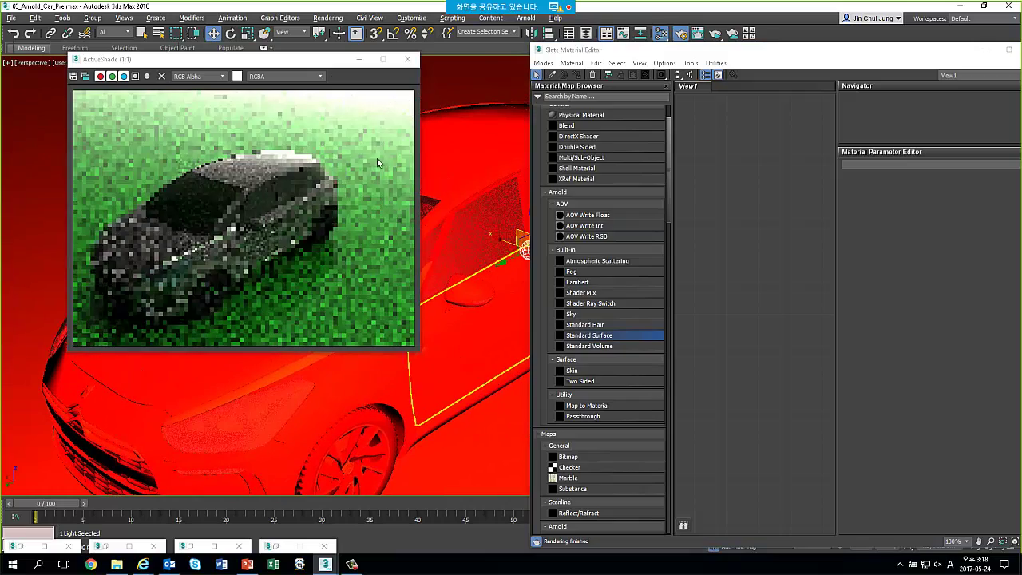
Reposition ActiveShade and pick the car's Standard material into View1
{"action": "left_click", "coordinate": [268, 54]}
{"action": "left_click_drag", "start_coordinate": [268, 54], "coordinate": [270, 46]}
{"action": "middle_click_drag", "start_coordinate": [287, 375], "coordinate": [255, 362], "text": "alt"}
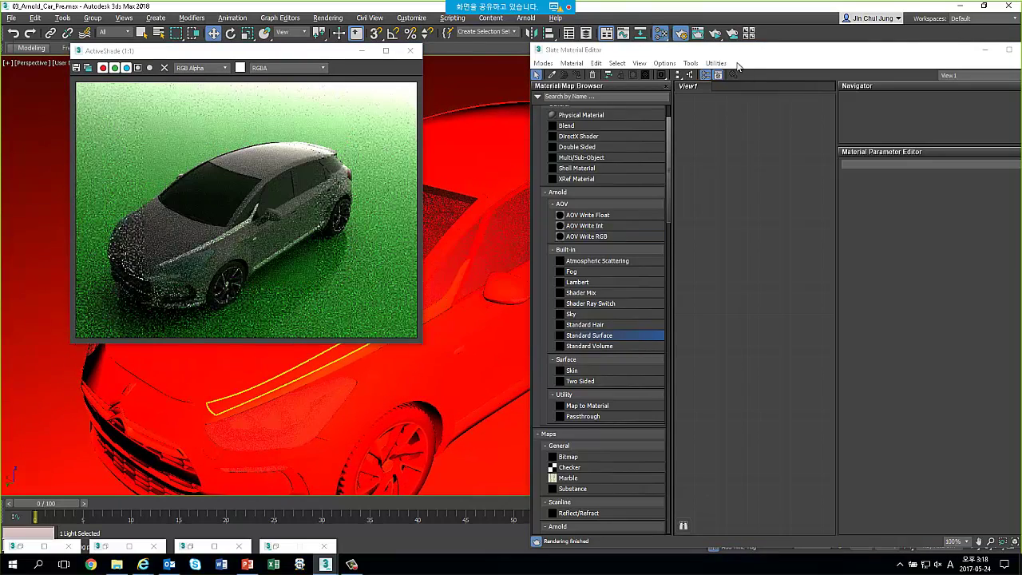
{"action": "left_click_drag", "start_coordinate": [568, 49], "coordinate": [568, 28]}
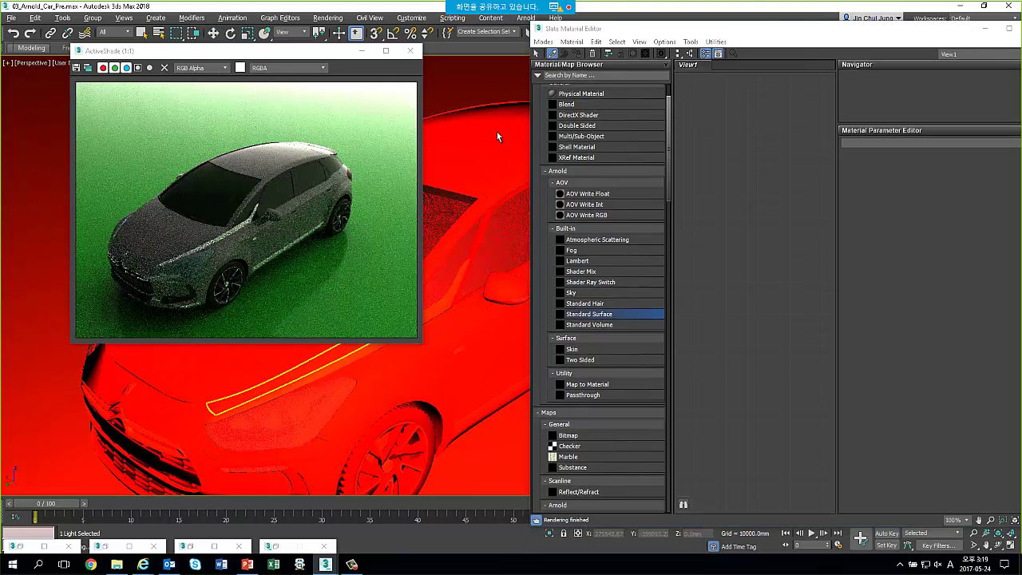
{"action": "left_click", "coordinate": [743, 294]}
Select the 19 car-body objects that use the carpaint Standard material
{"action": "left_click", "coordinate": [755, 222]}
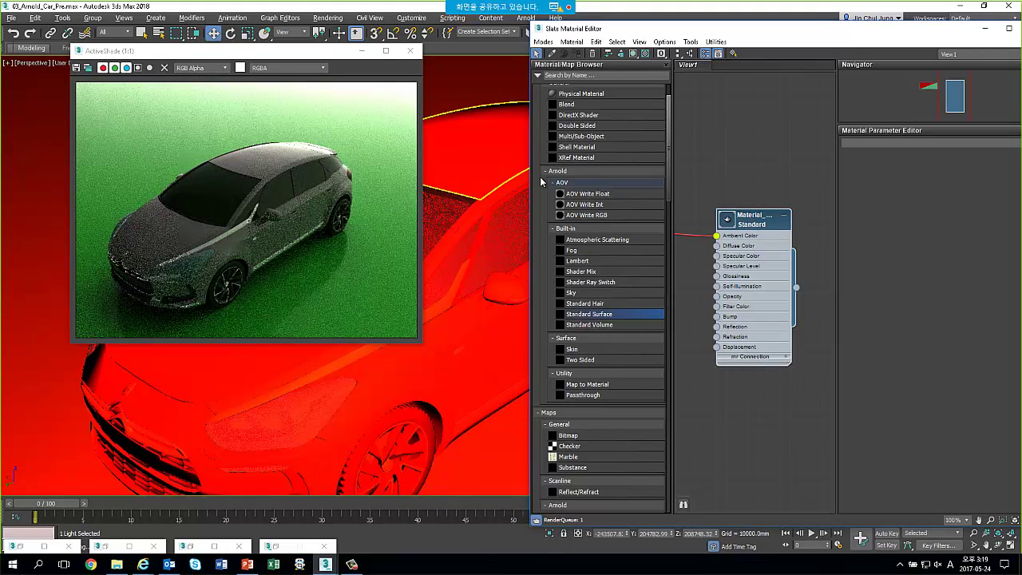
{"action": "left_click_drag", "start_coordinate": [528, 176], "coordinate": [490, 176]}
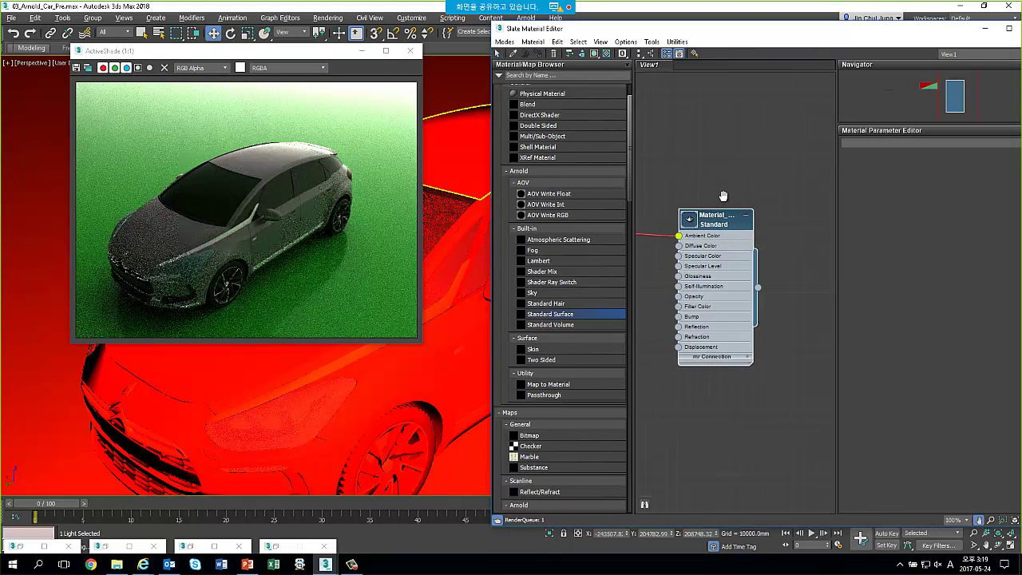
{"action": "left_click", "coordinate": [757, 438]}
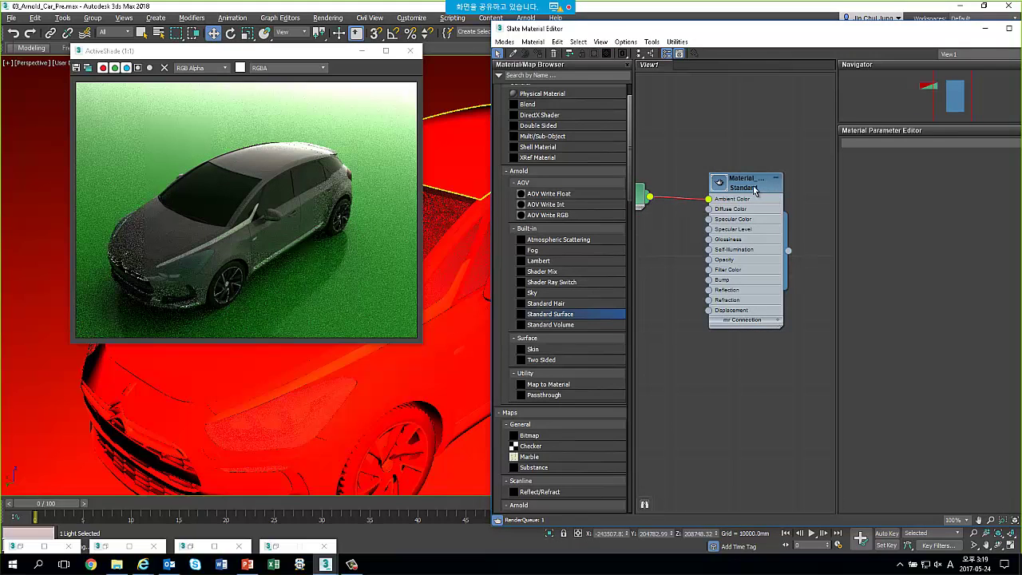
{"action": "left_click_drag", "start_coordinate": [755, 189], "coordinate": [745, 210]}
{"action": "right_click", "coordinate": [733, 200]}
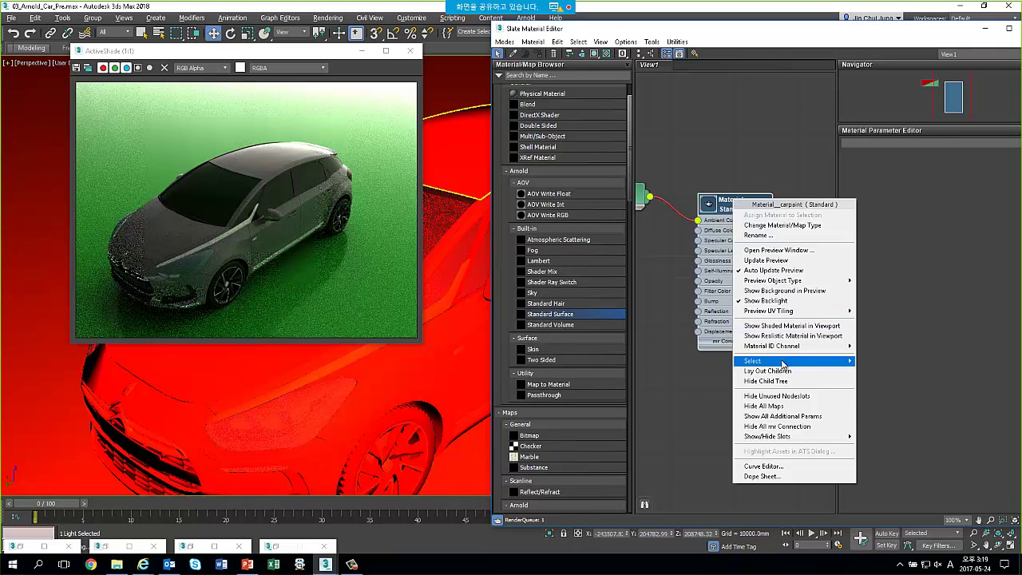
{"action": "mouse_move", "coordinate": [790, 361]}
{"action": "left_click", "coordinate": [894, 397]}
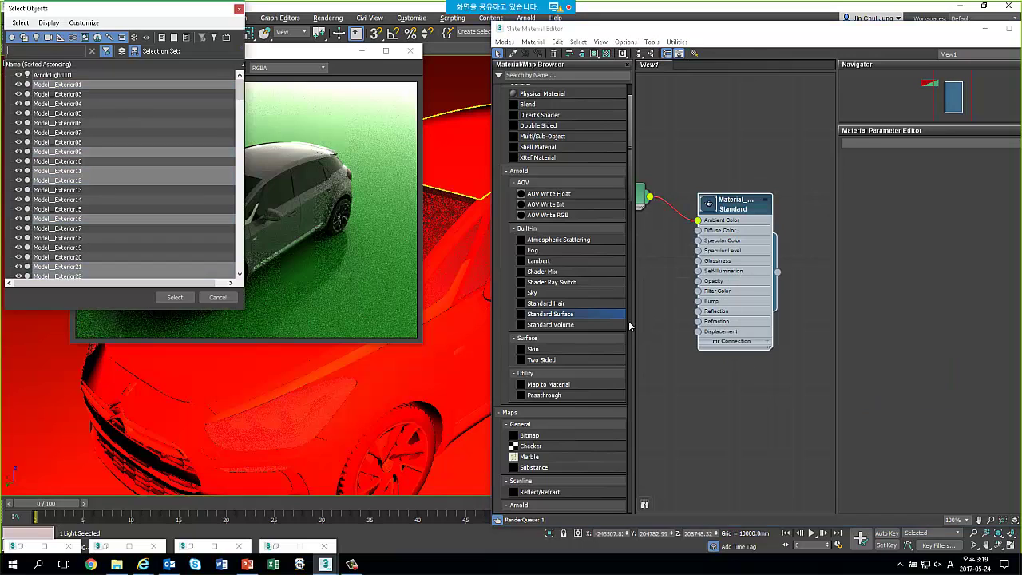
{"action": "left_click", "coordinate": [175, 297]}
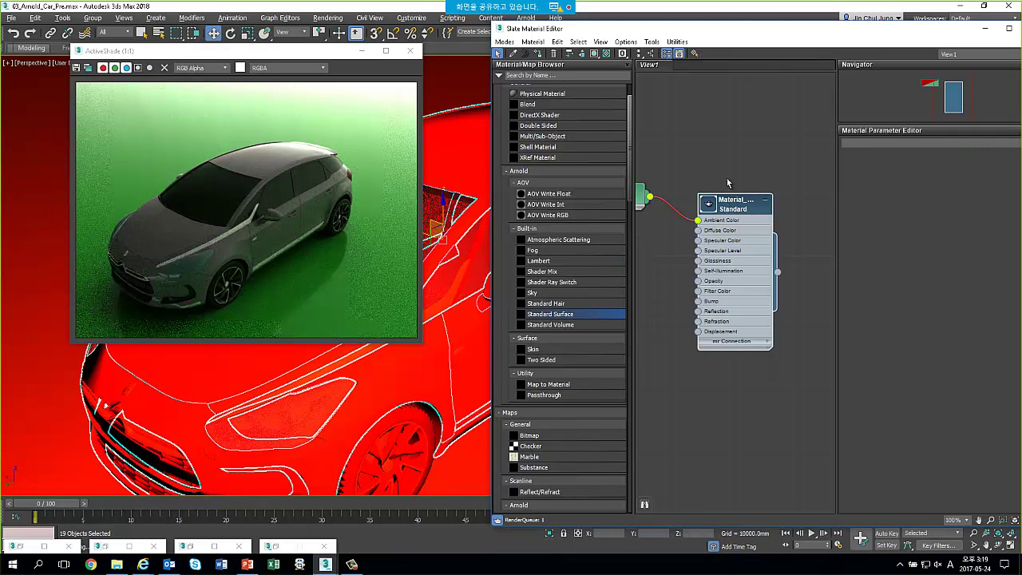
{"action": "key", "text": "l"}
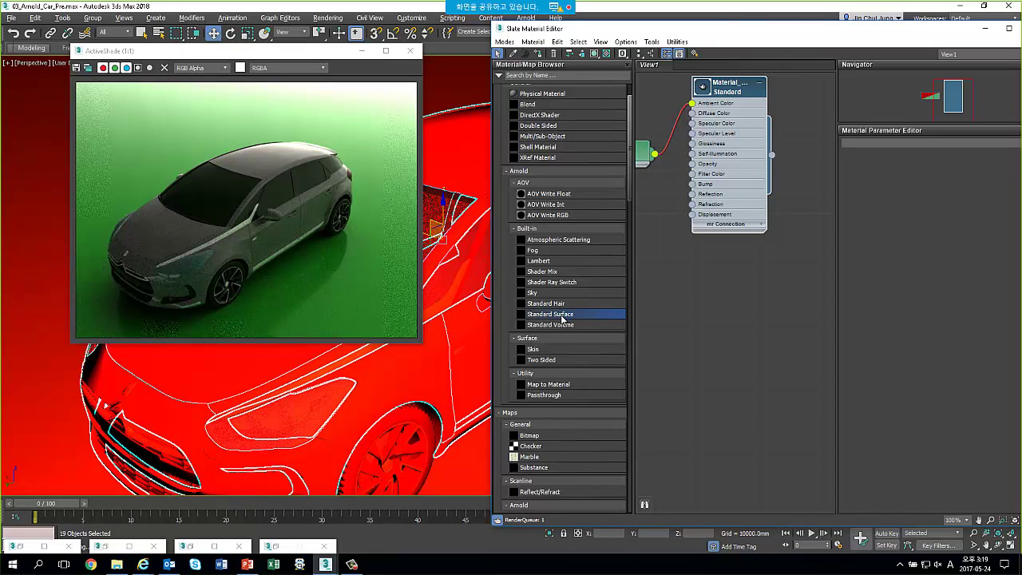
Add an Arnold Standard Surface node, Material #0, and assign it to the selected car objects
{"action": "left_click_drag", "start_coordinate": [550, 314], "coordinate": [742, 311]}
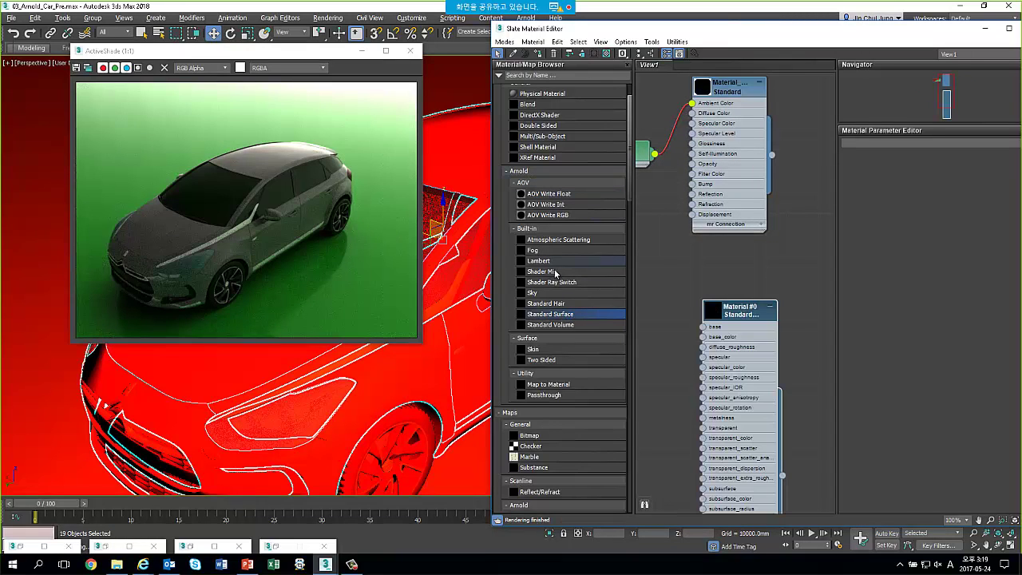
{"action": "right_click", "coordinate": [736, 315]}
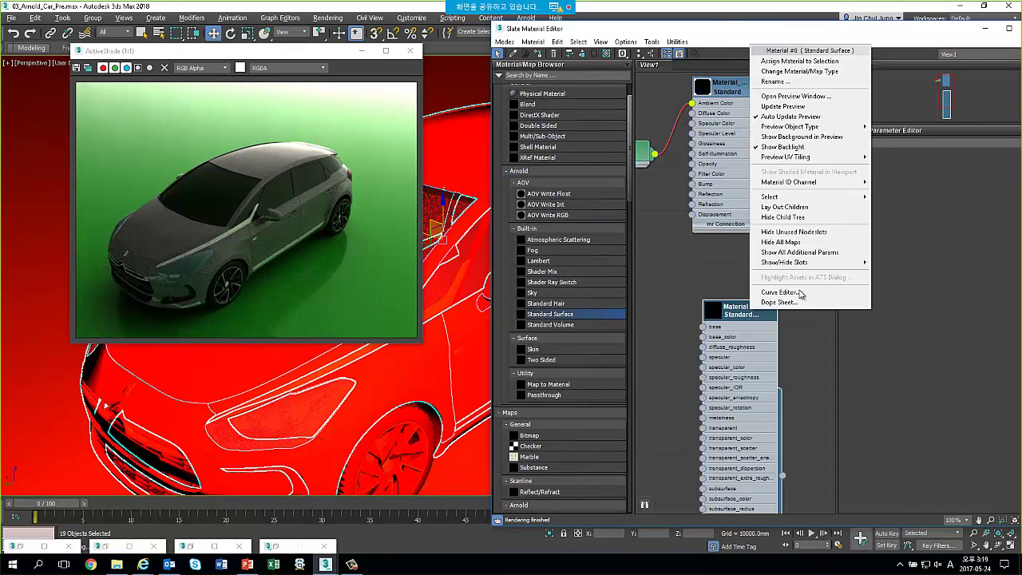
{"action": "left_click", "coordinate": [831, 63]}
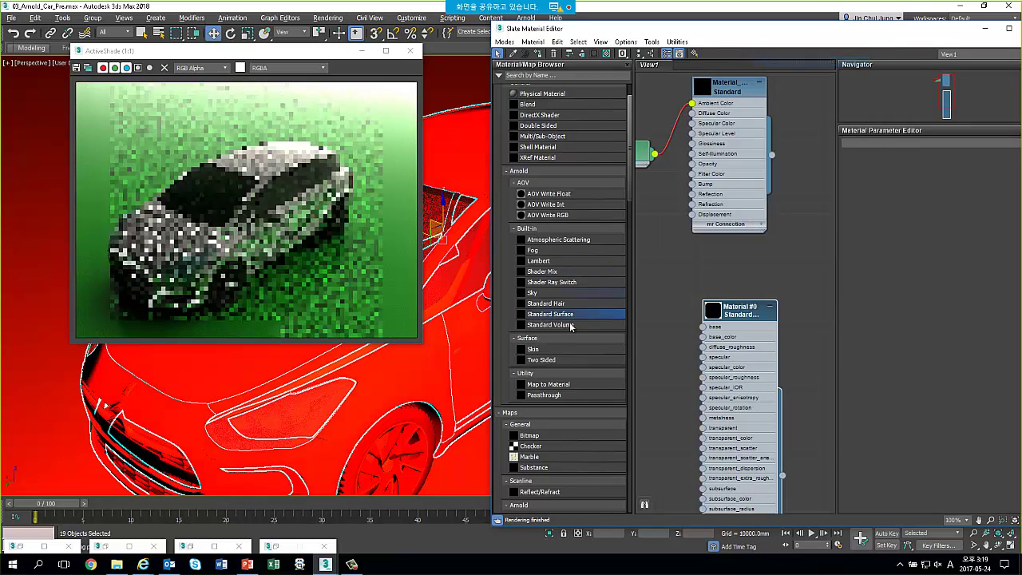
{"action": "double_click", "coordinate": [738, 311]}
Move the Slate editor up-left and scroll through Material #0's Standard Surface rollouts
{"action": "left_click_drag", "start_coordinate": [719, 28], "coordinate": [648, 14]}
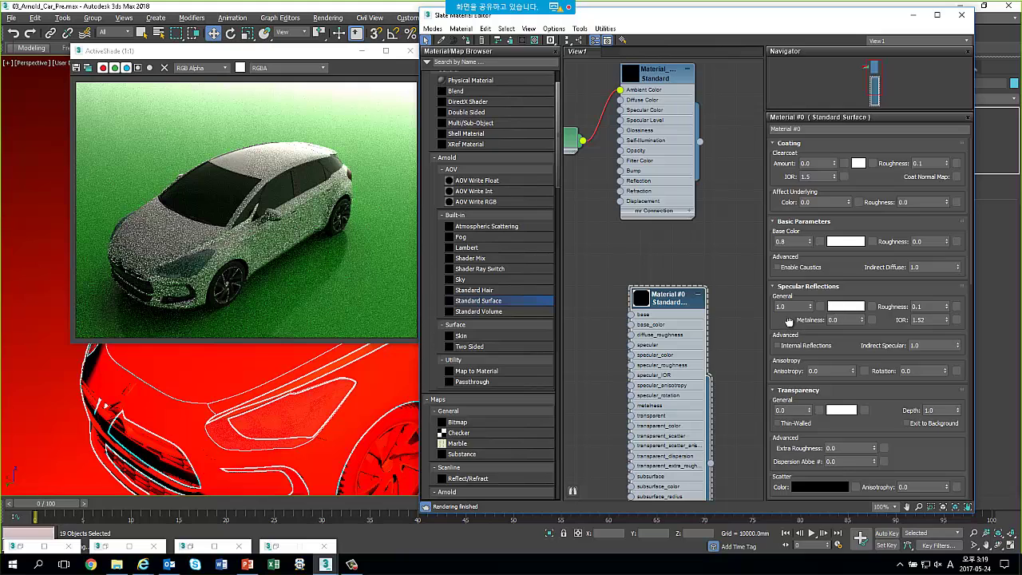
{"action": "scroll", "coordinate": [789, 321], "scroll_direction": "down", "scroll_amount": 2}
{"action": "scroll", "coordinate": [799, 361], "scroll_direction": "up", "scroll_amount": 2}
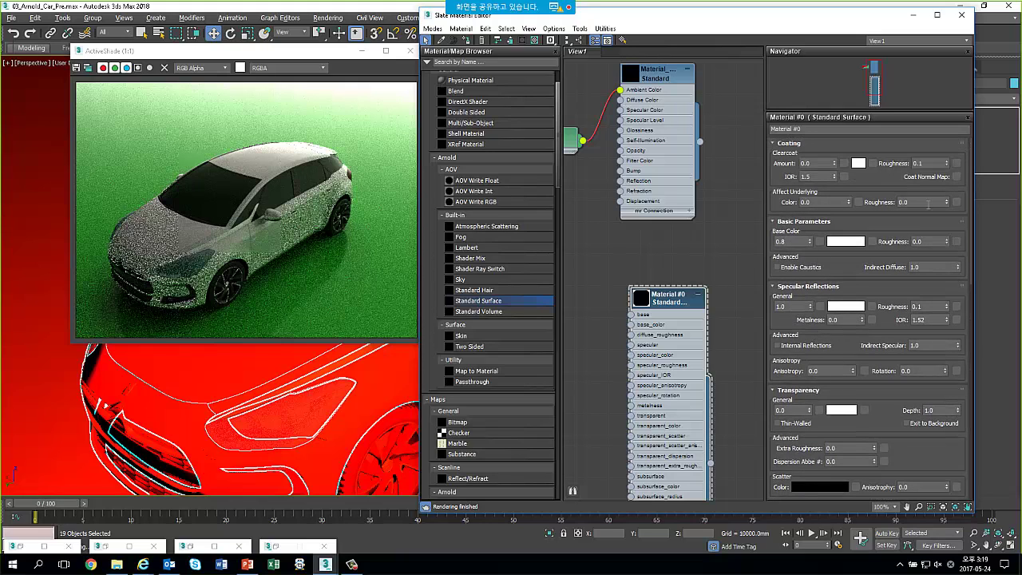
{"action": "scroll", "coordinate": [875, 224], "scroll_direction": "down", "scroll_amount": 1}
{"action": "scroll", "coordinate": [902, 231], "scroll_direction": "down", "scroll_amount": 1}
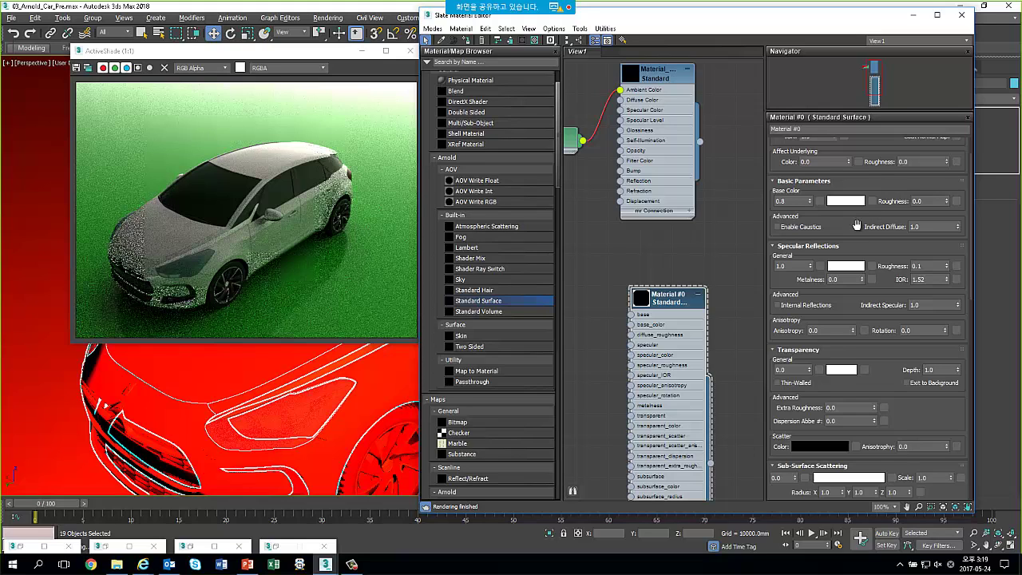
{"action": "scroll", "coordinate": [854, 218], "scroll_direction": "down", "scroll_amount": 1}
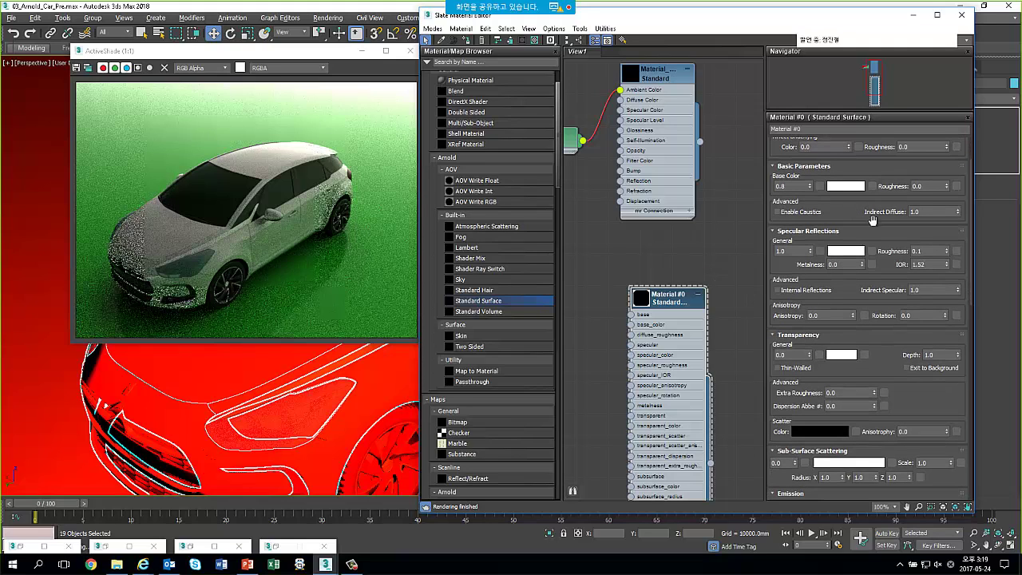
{"action": "left_click_drag", "start_coordinate": [853, 210], "coordinate": [777, 297]}
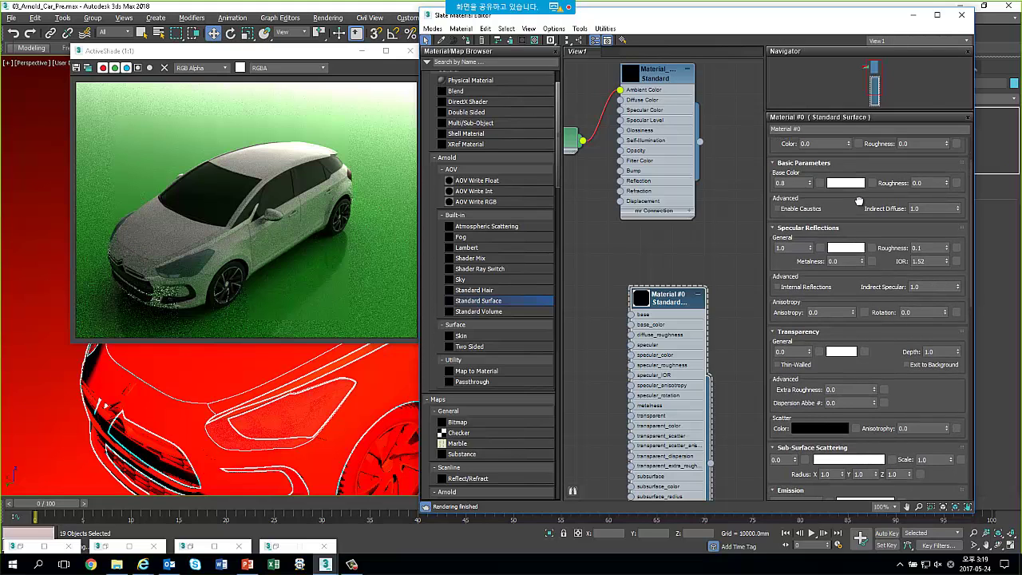
{"action": "scroll", "coordinate": [868, 257], "scroll_direction": "down", "scroll_amount": 2}
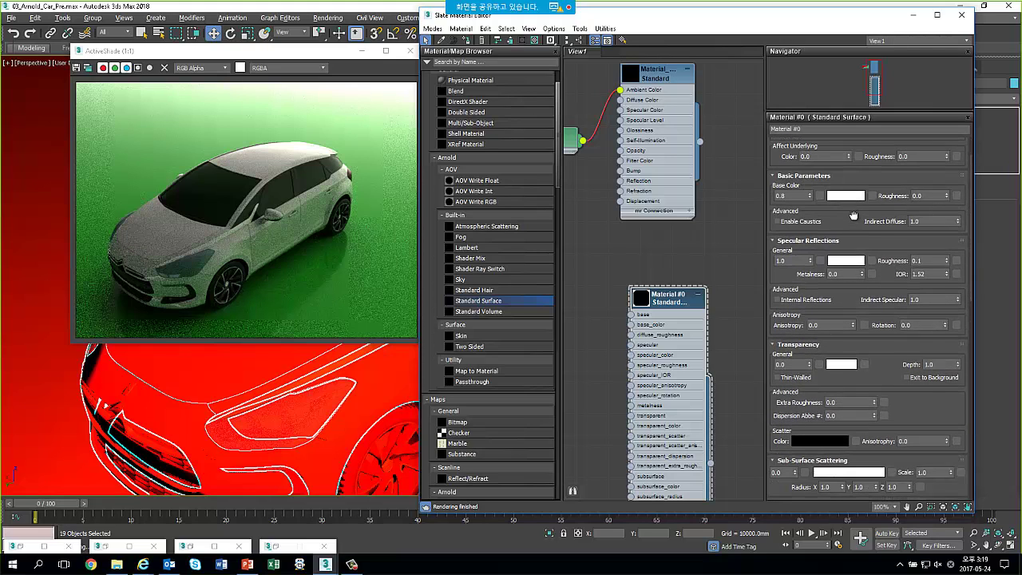
{"action": "scroll", "coordinate": [861, 247], "scroll_direction": "down", "scroll_amount": 2}
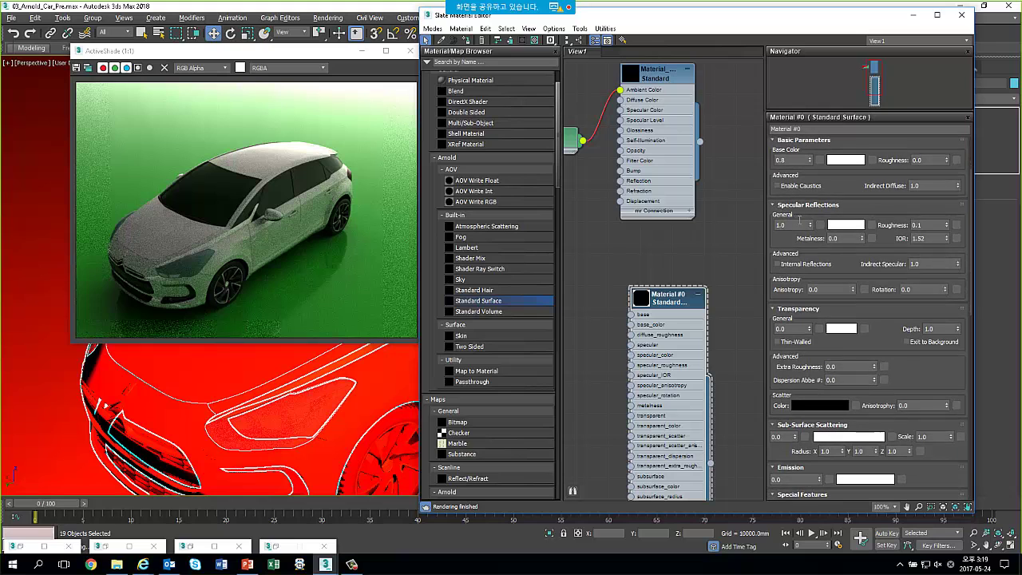
{"action": "left_click_drag", "start_coordinate": [865, 207], "coordinate": [832, 277]}
Set Material #0's base colour to black (Value 0)
{"action": "left_click", "coordinate": [855, 241]}
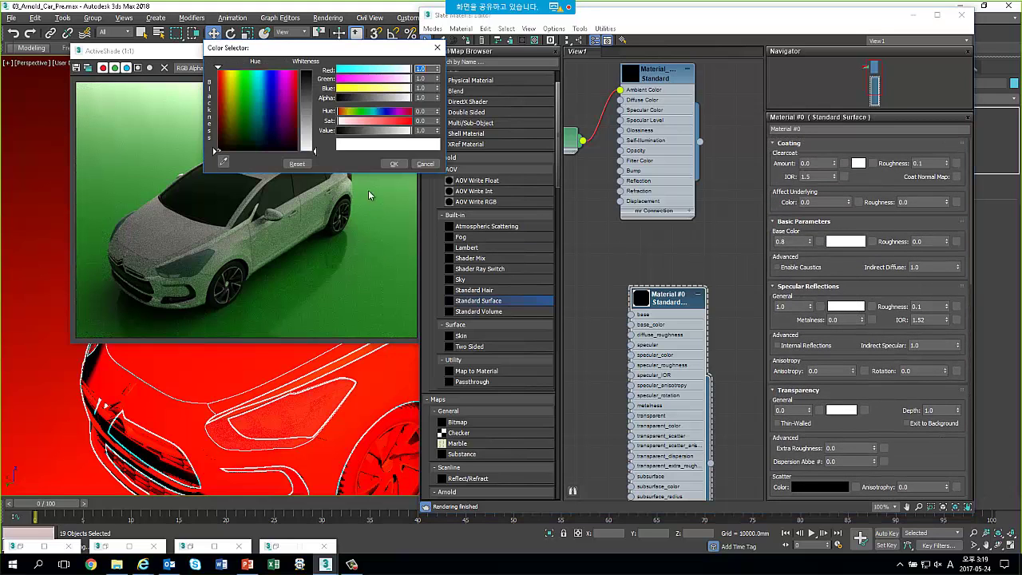
{"action": "left_click", "coordinate": [310, 145]}
{"action": "left_click", "coordinate": [401, 163]}
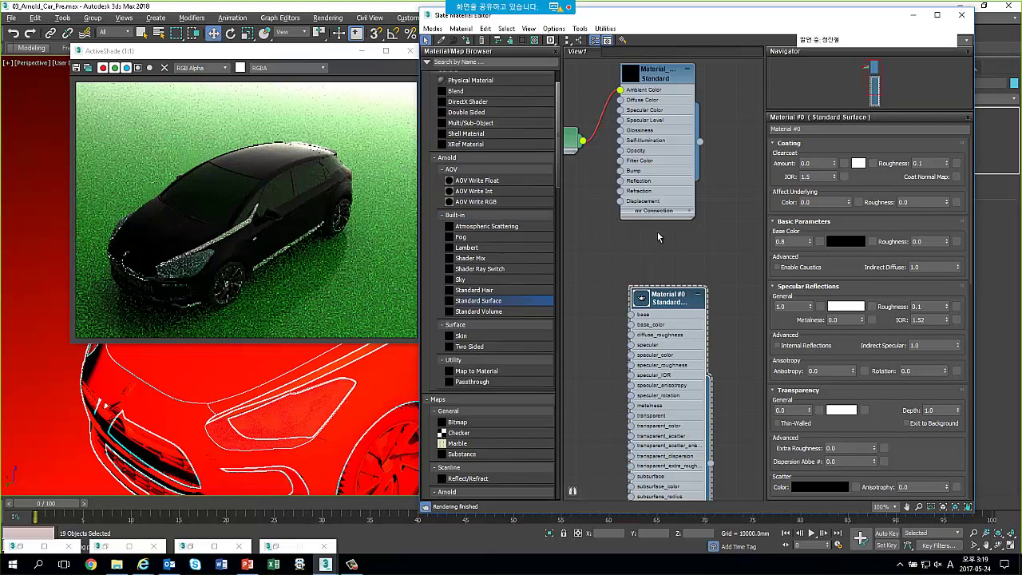
Set the specular roughness to 0.0 and the IOR to 2.0
{"action": "left_click_drag", "start_coordinate": [859, 273], "coordinate": [842, 270]}
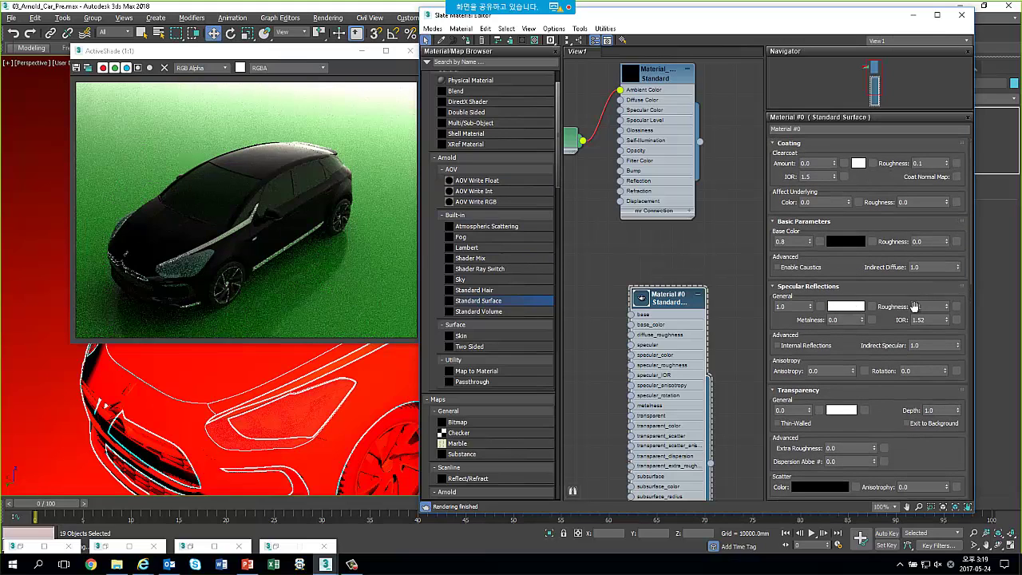
{"action": "left_click_drag", "start_coordinate": [848, 292], "coordinate": [941, 219]}
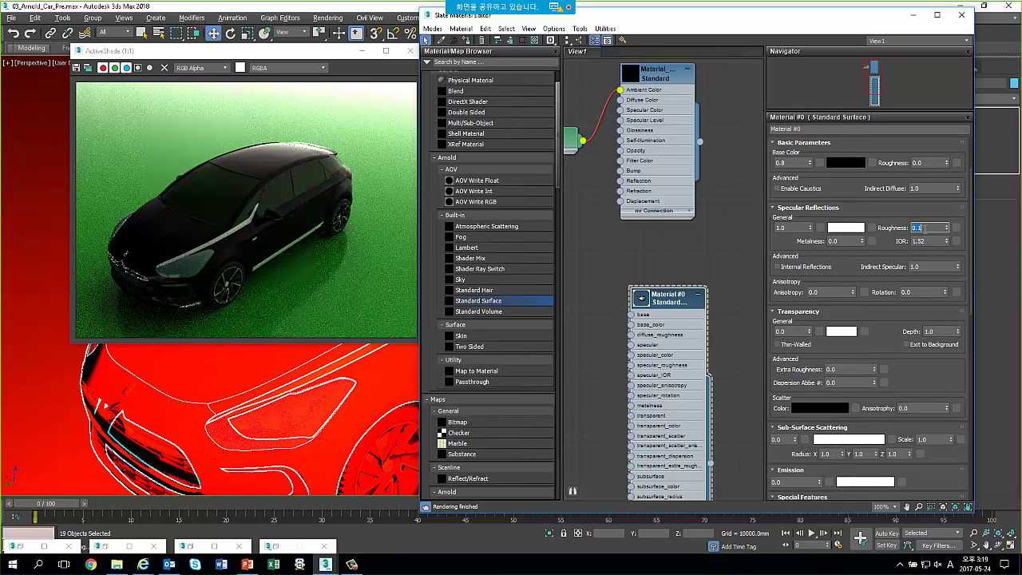
{"action": "key", "text": "Return"}
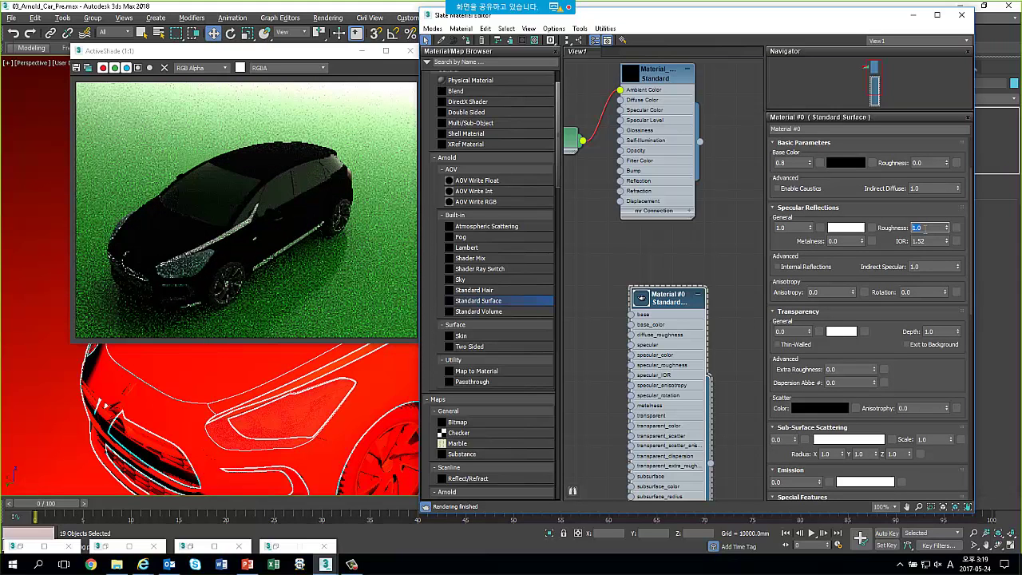
{"action": "type", "text": "0.5"}
{"action": "key", "text": "Return"}
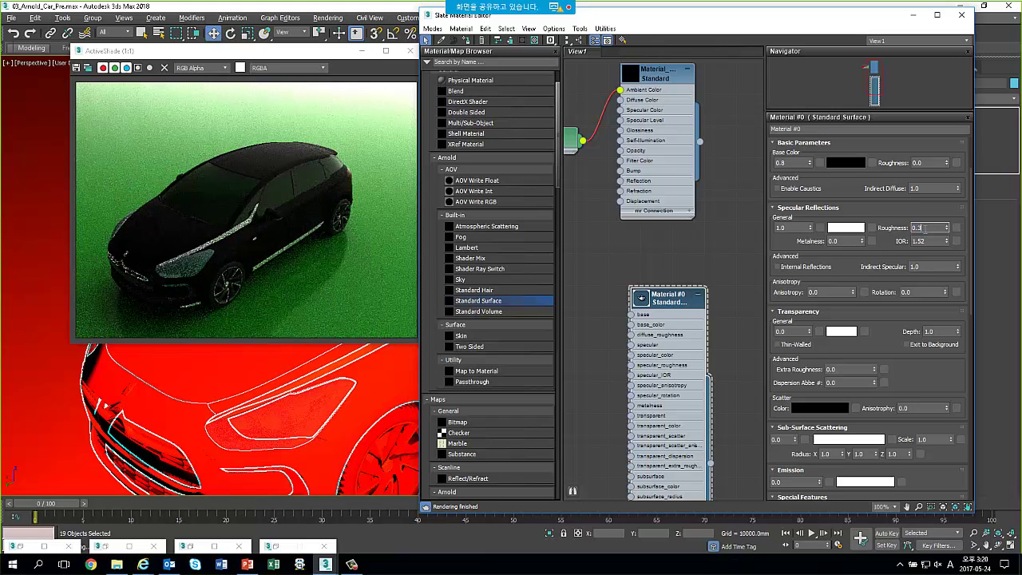
{"action": "type", "text": "0.3"}
{"action": "key", "text": "Return"}
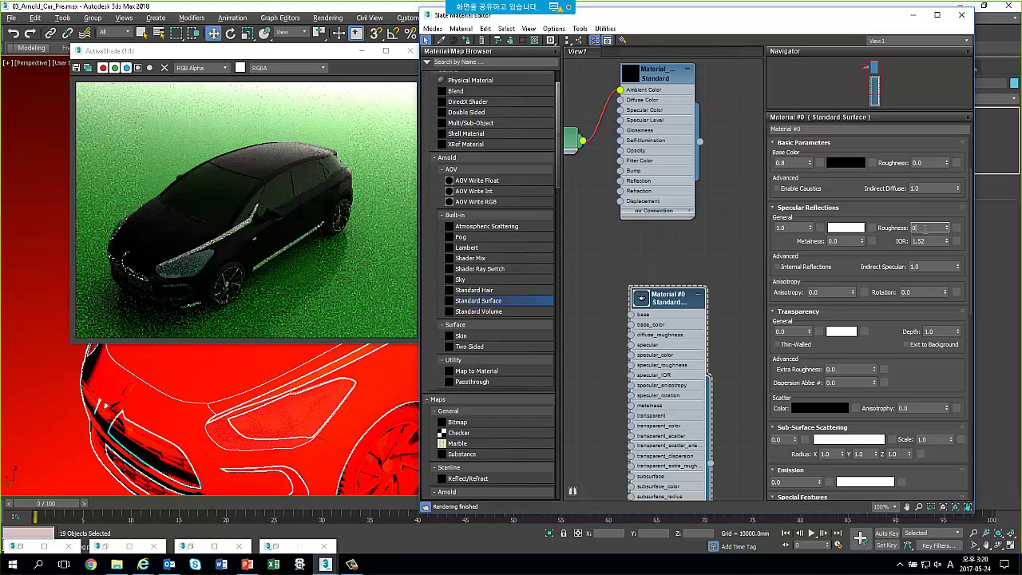
{"action": "type", "text": "0"}
{"action": "key", "text": "Return"}
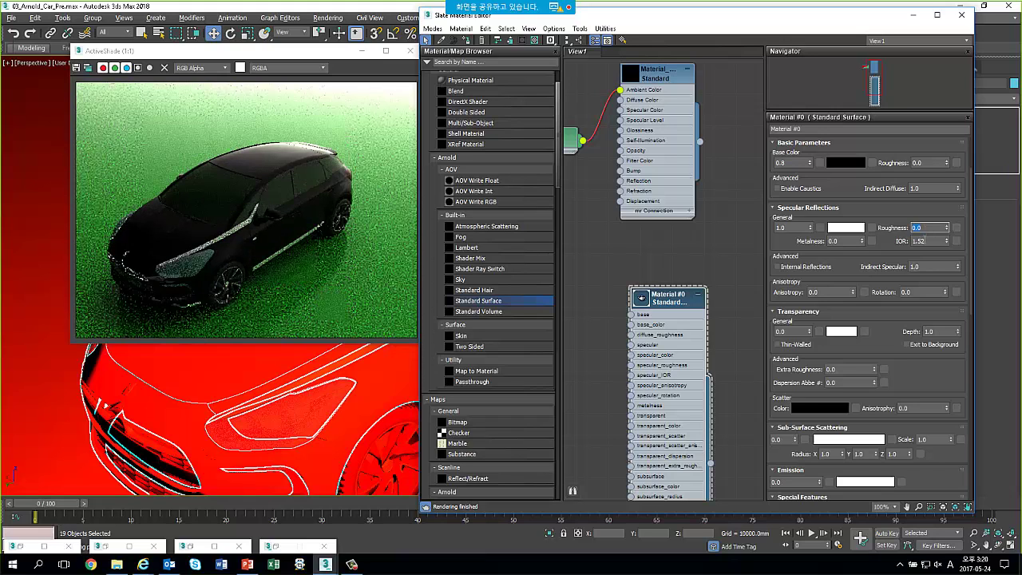
{"action": "double_click", "coordinate": [918, 240]}
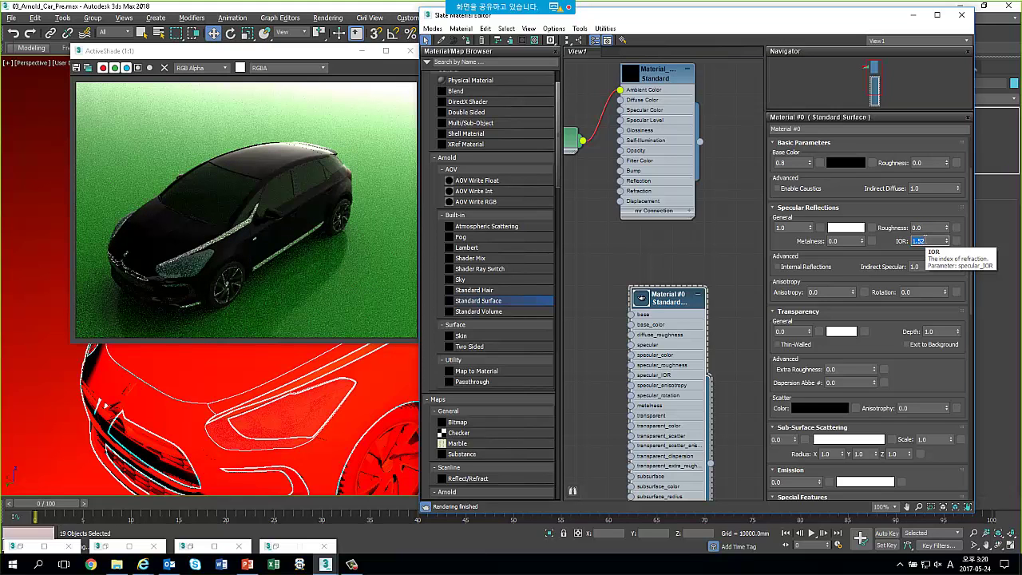
{"action": "type", "text": "2"}
{"action": "key", "text": "Return"}
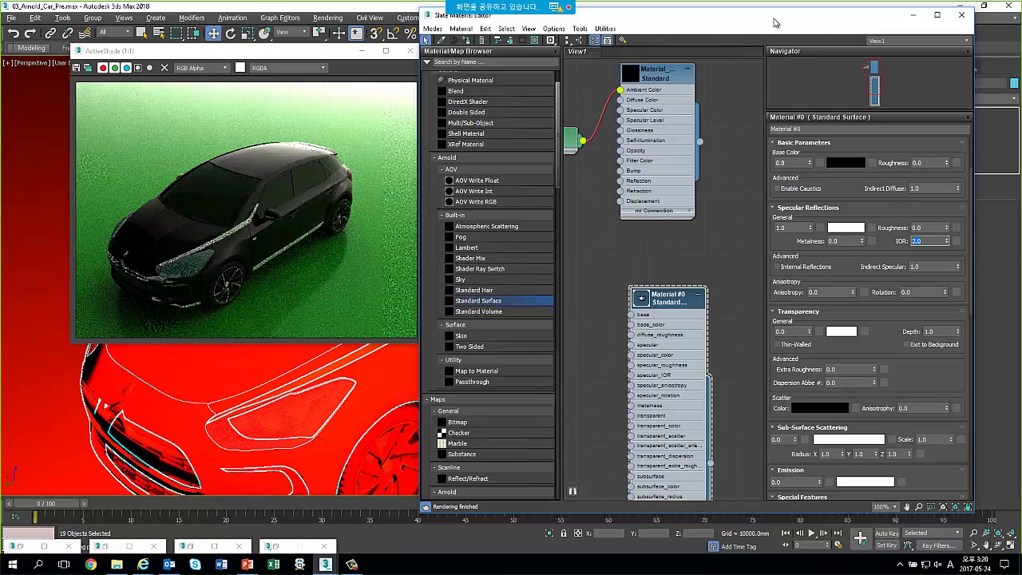
Move the Slate editor aside, orbit to view the black car from another side, then restore the editor
{"action": "left_click_drag", "start_coordinate": [694, 14], "coordinate": [820, 322]}
{"action": "mouse_move", "coordinate": [609, 230]}
{"action": "middle_mouse_down", "text": "alt"}
{"action": "mouse_move", "coordinate": [641, 197]}
{"action": "mouse_move", "coordinate": [581, 228]}
{"action": "mouse_move", "coordinate": [595, 222]}
{"action": "middle_mouse_up", "text": "alt"}
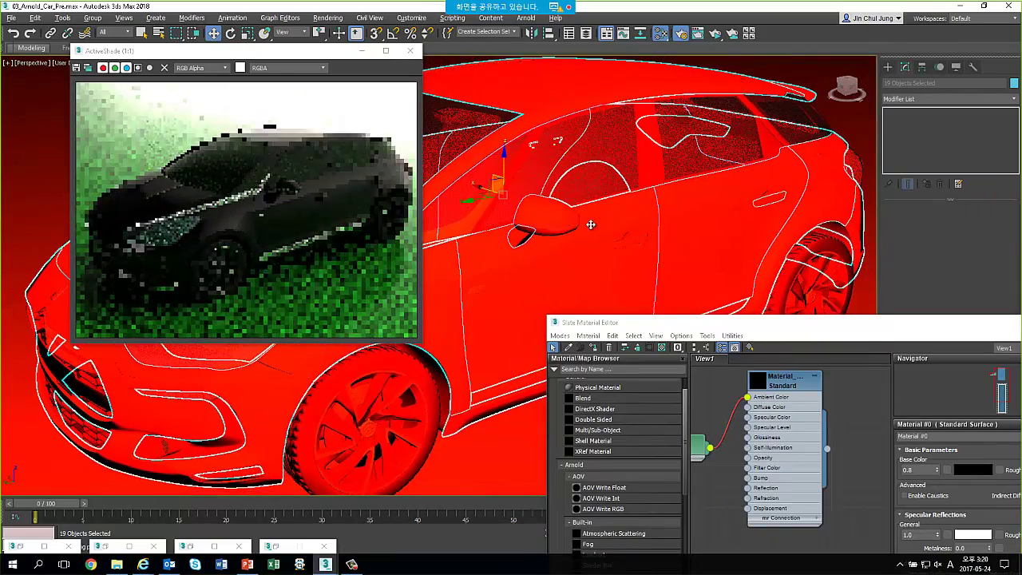
{"action": "left_click_drag", "start_coordinate": [758, 322], "coordinate": [772, 18]}
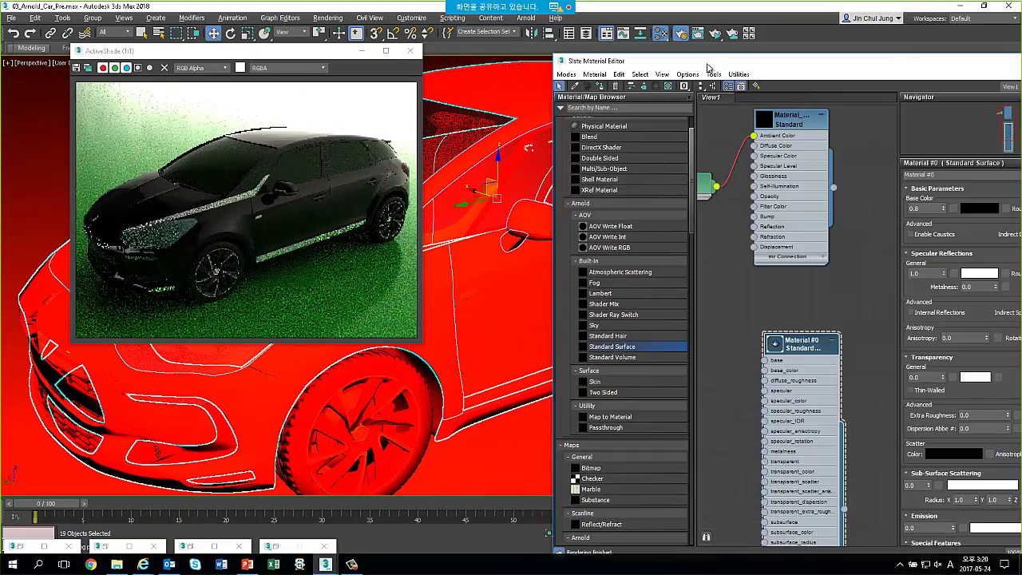
{"action": "mouse_move", "coordinate": [766, 233]}
{"action": "middle_mouse_down"}
{"action": "mouse_move", "coordinate": [775, 239]}
{"action": "mouse_move", "coordinate": [764, 234]}
{"action": "middle_mouse_up"}
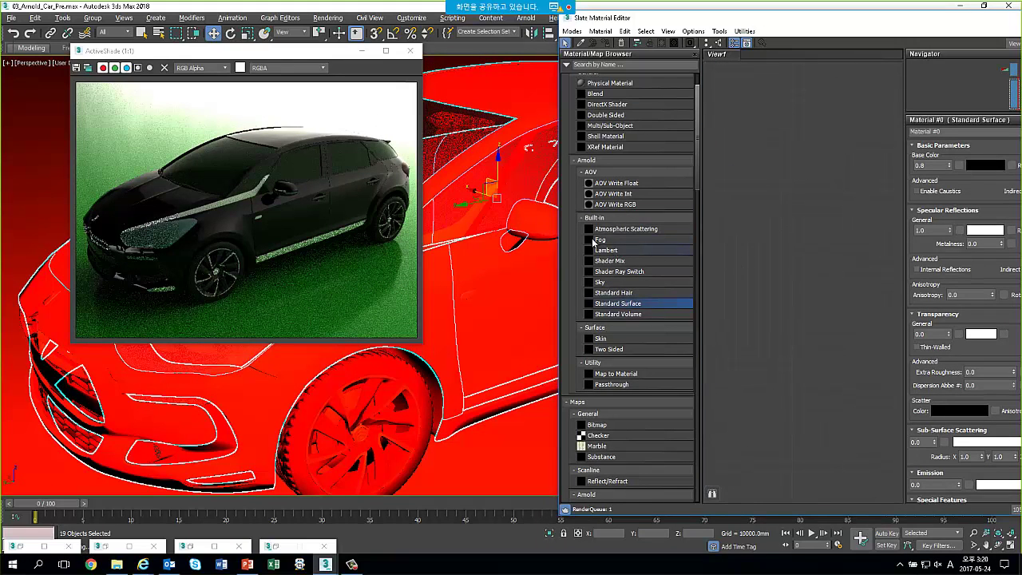
Create a Lambert material node, Material #1, and assign it to the ground plane
{"action": "left_click_drag", "start_coordinate": [607, 254], "coordinate": [742, 234]}
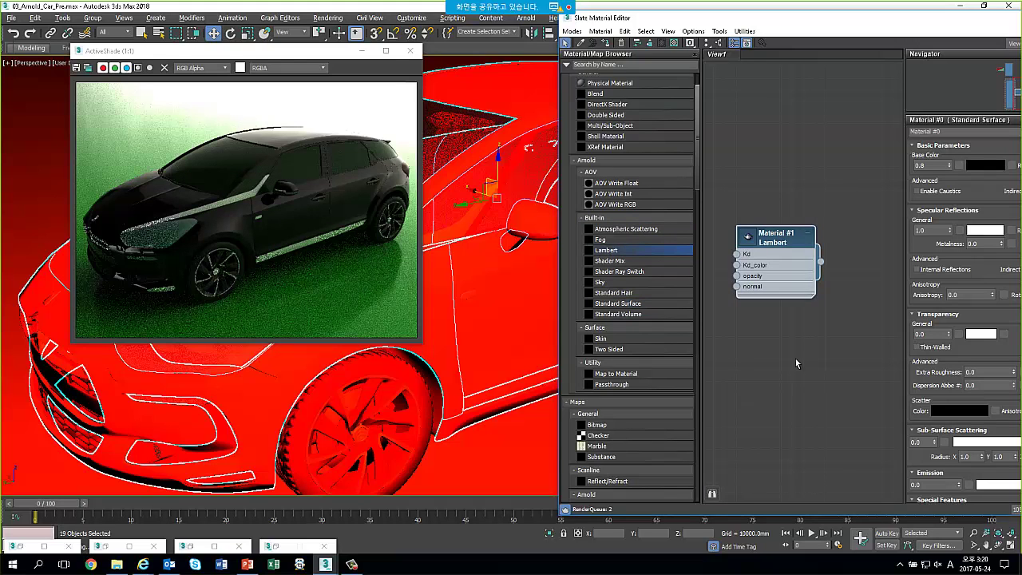
{"action": "right_click", "coordinate": [773, 236]}
{"action": "left_click", "coordinate": [807, 256]}
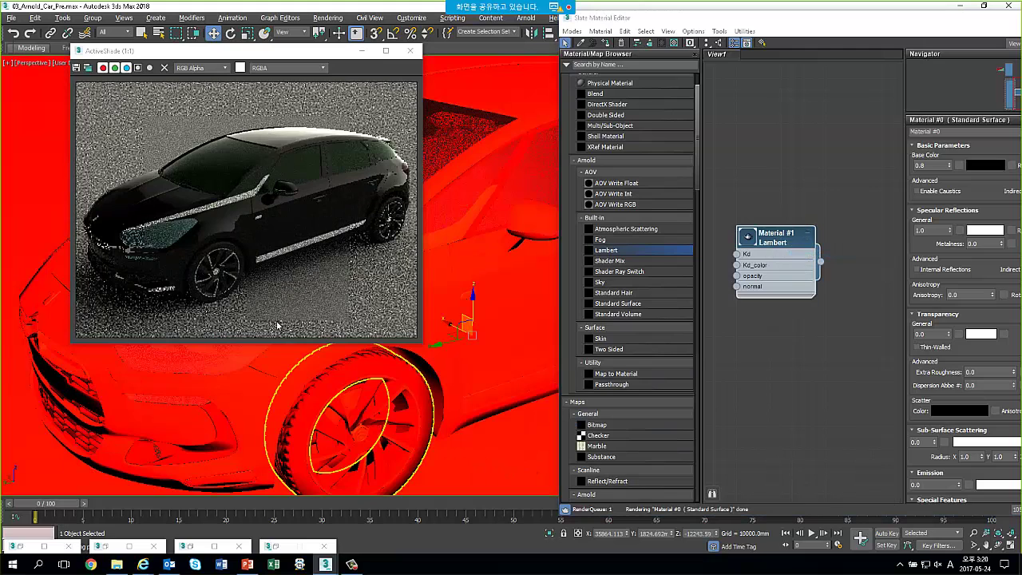
Move the Lambert node to the top and add a Material #2 Standard Surface node
{"action": "left_click", "coordinate": [379, 236]}
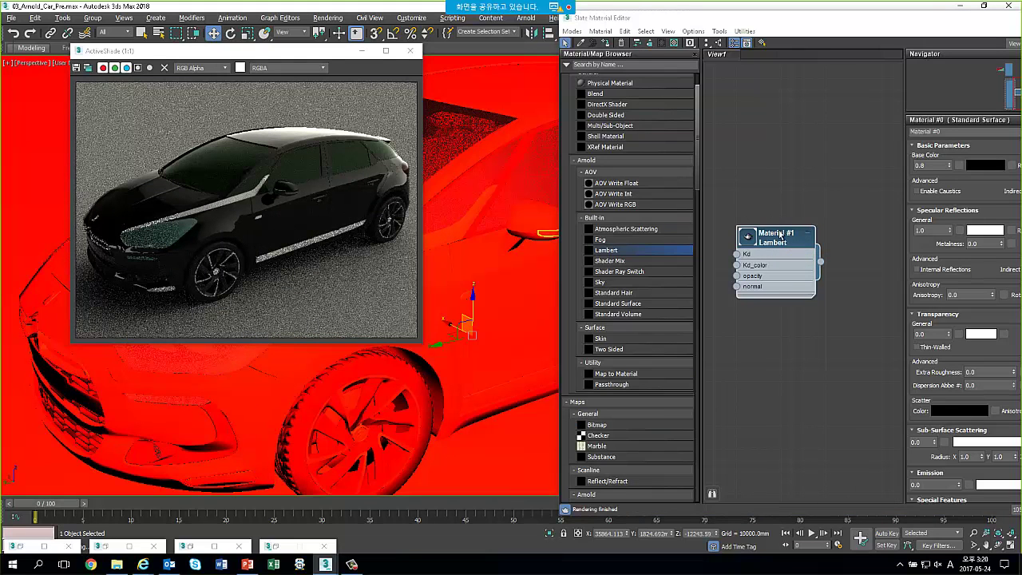
{"action": "left_click_drag", "start_coordinate": [779, 234], "coordinate": [790, 92]}
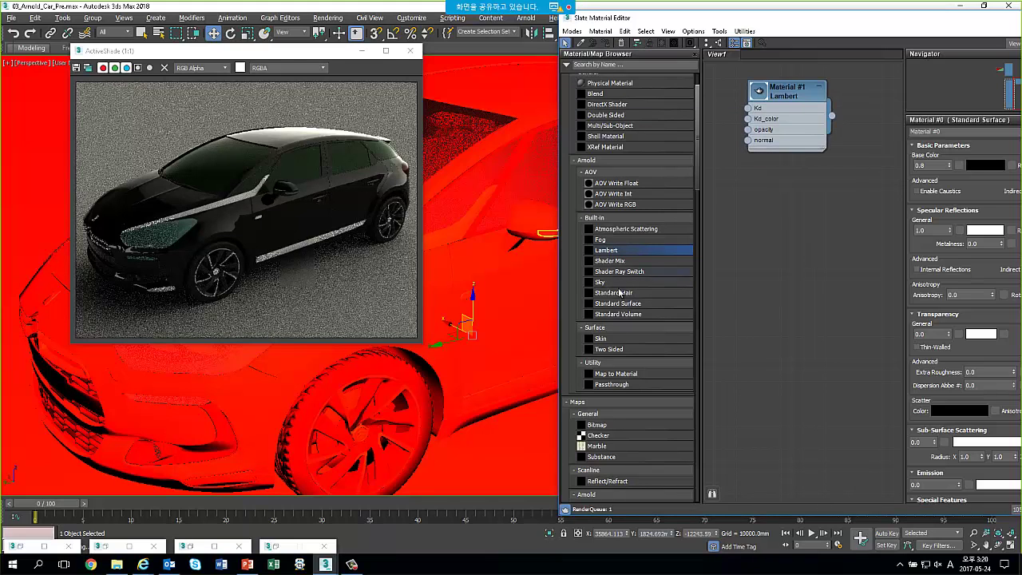
{"action": "left_click_drag", "start_coordinate": [798, 285], "coordinate": [799, 281]}
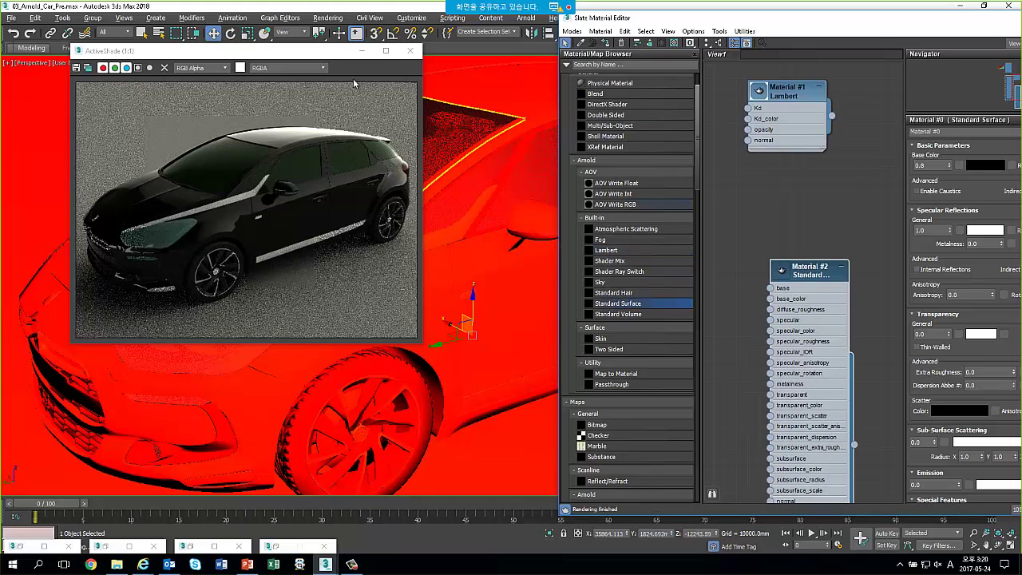
Move the ActiveShade window aside, orbit to the car's side, and assign Material #2 to the selected windows
{"action": "left_click_drag", "start_coordinate": [283, 54], "coordinate": [236, 48]}
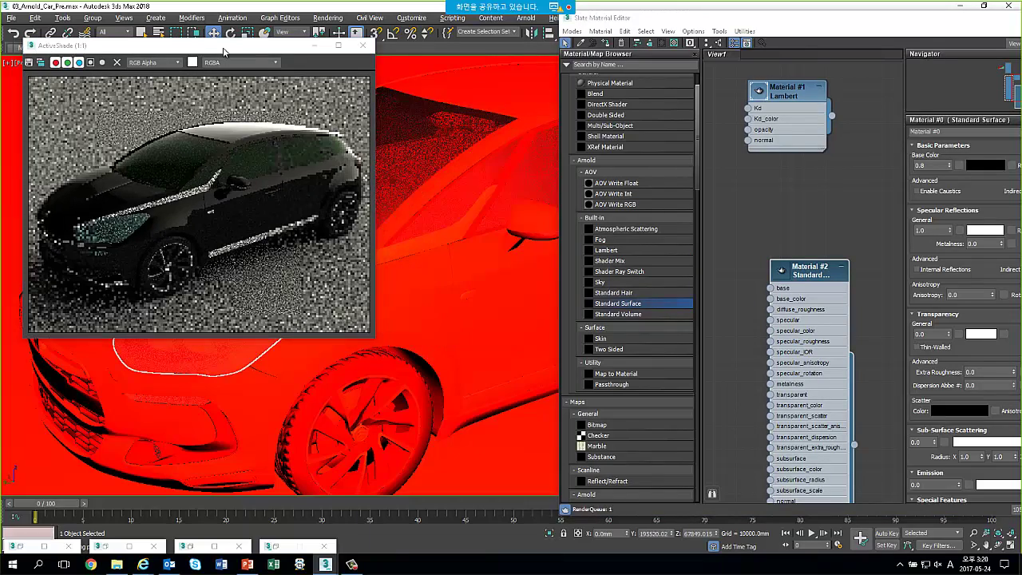
{"action": "mouse_move", "coordinate": [200, 45]}
{"action": "left_mouse_down"}
{"action": "mouse_move", "coordinate": [211, 274]}
{"action": "mouse_move", "coordinate": [169, 202]}
{"action": "left_mouse_up"}
{"action": "scroll", "coordinate": [208, 415], "scroll_direction": "up", "scroll_amount": 1}
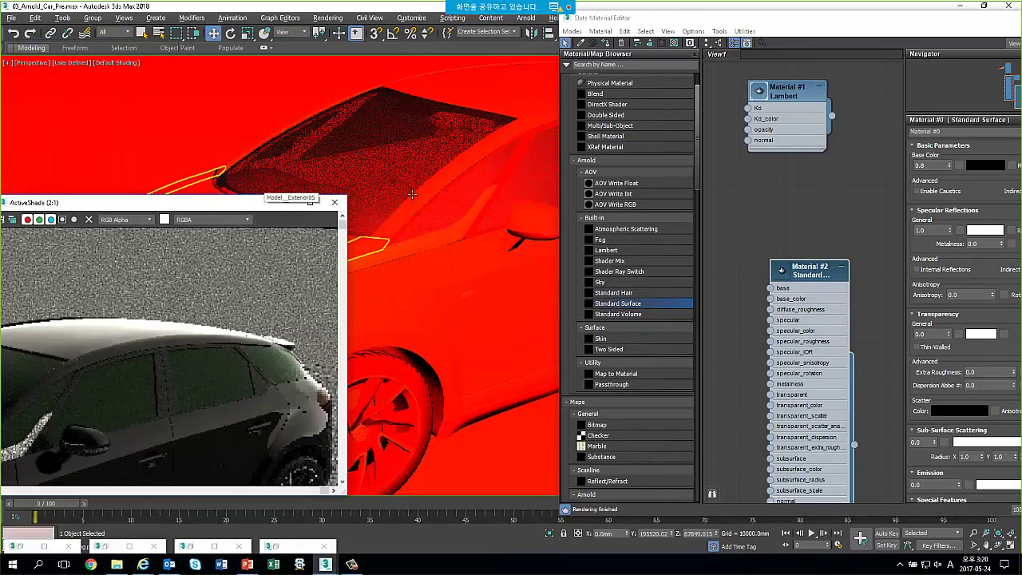
{"action": "scroll", "coordinate": [376, 163], "scroll_direction": "up", "scroll_amount": 3}
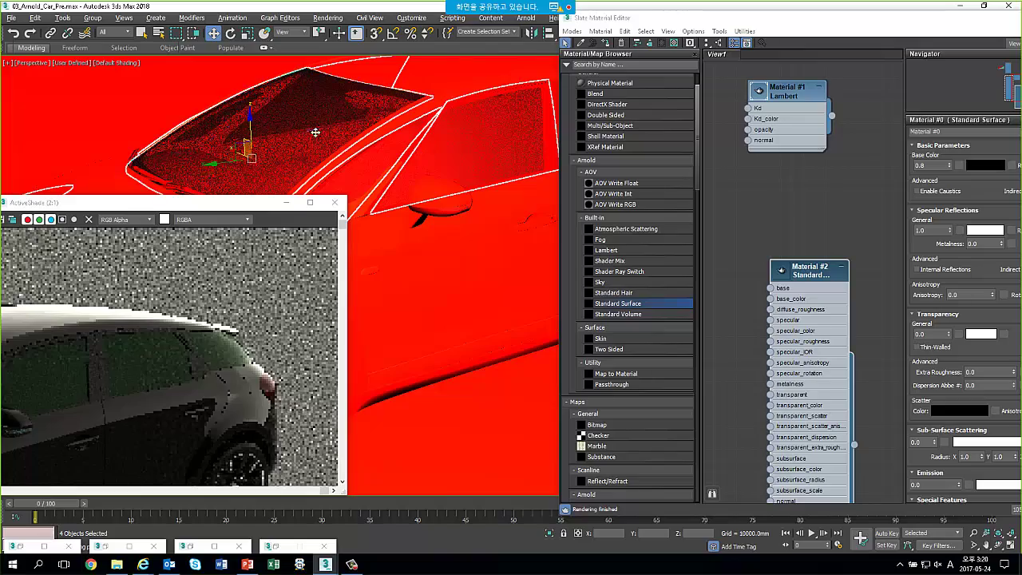
{"action": "mouse_move", "coordinate": [428, 151]}
{"action": "middle_mouse_down", "text": "alt"}
{"action": "mouse_move", "coordinate": [507, 129]}
{"action": "mouse_move", "coordinate": [470, 140]}
{"action": "mouse_move", "coordinate": [400, 108]}
{"action": "mouse_move", "coordinate": [336, 160]}
{"action": "middle_mouse_up", "text": "alt"}
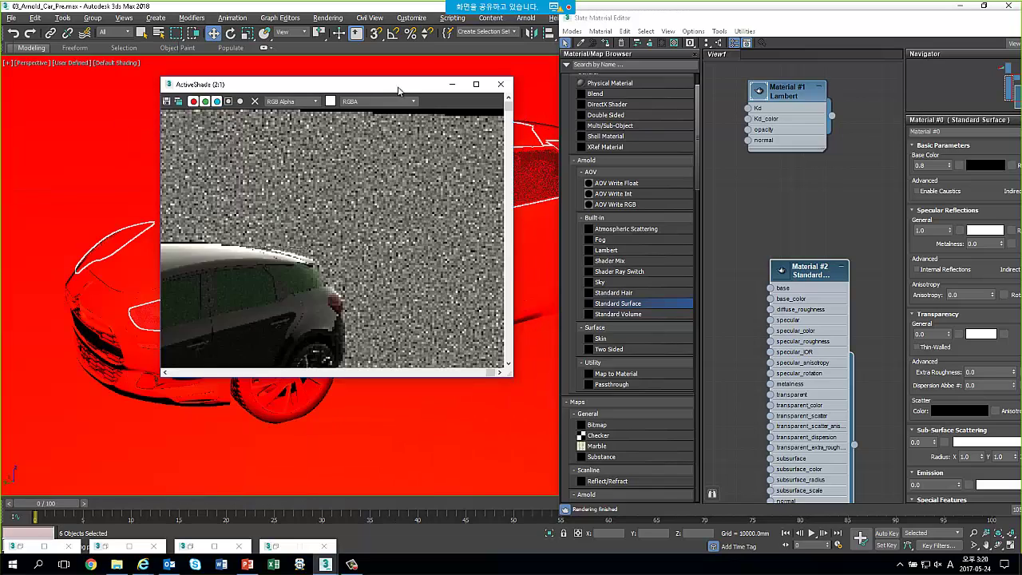
{"action": "right_click", "coordinate": [802, 265]}
{"action": "left_click", "coordinate": [832, 281]}
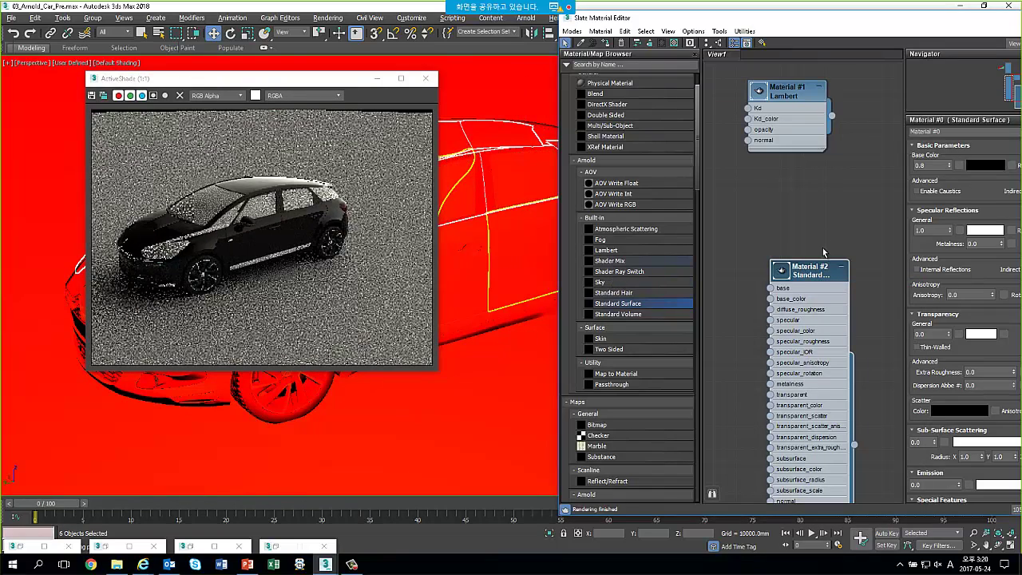
Set the window material's Transparency weight to 1.0
{"action": "left_click_drag", "start_coordinate": [839, 289], "coordinate": [796, 233]}
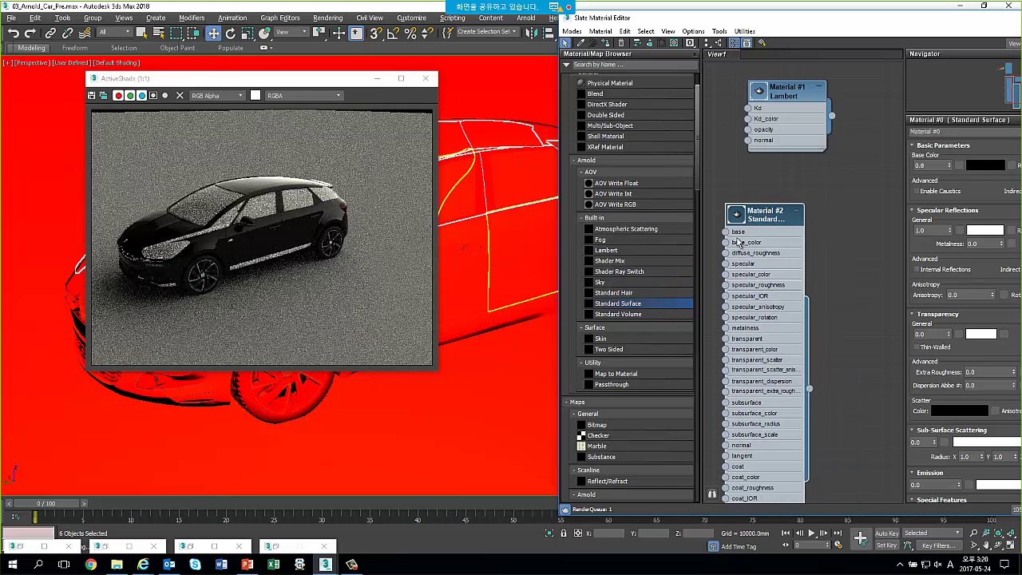
{"action": "mouse_move", "coordinate": [280, 83]}
{"action": "left_mouse_down"}
{"action": "mouse_move", "coordinate": [287, 295]}
{"action": "mouse_move", "coordinate": [282, 106]}
{"action": "left_mouse_up"}
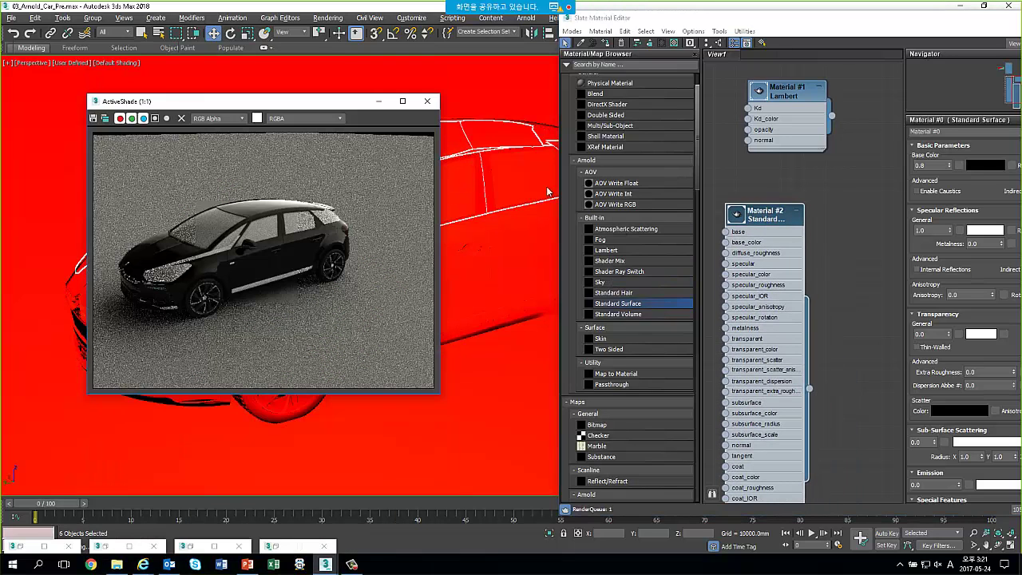
{"action": "left_click_drag", "start_coordinate": [725, 24], "coordinate": [581, 20]}
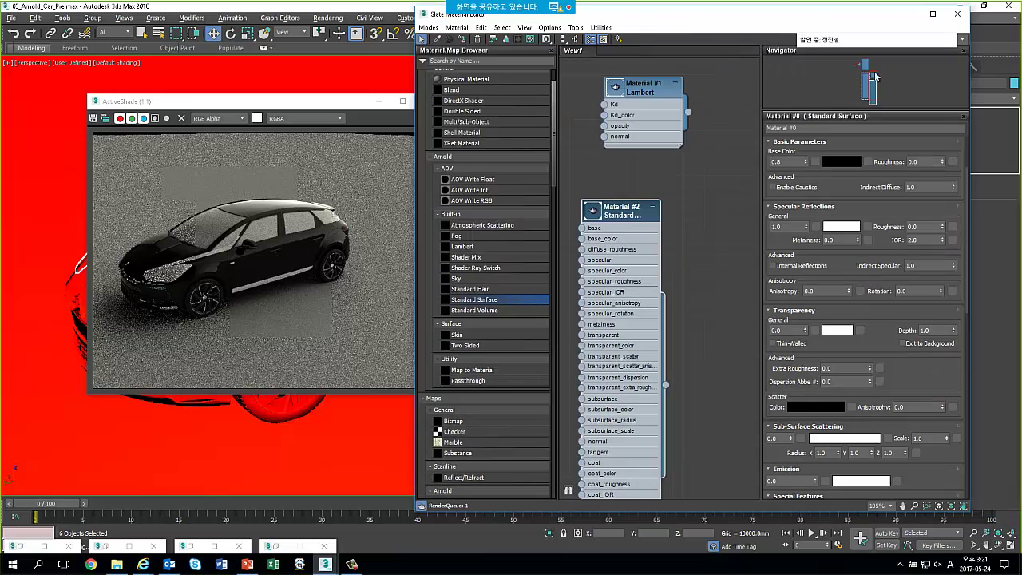
{"action": "scroll", "coordinate": [852, 307], "scroll_direction": "down", "scroll_amount": 2}
{"action": "scroll", "coordinate": [852, 307], "scroll_direction": "down", "scroll_amount": 1}
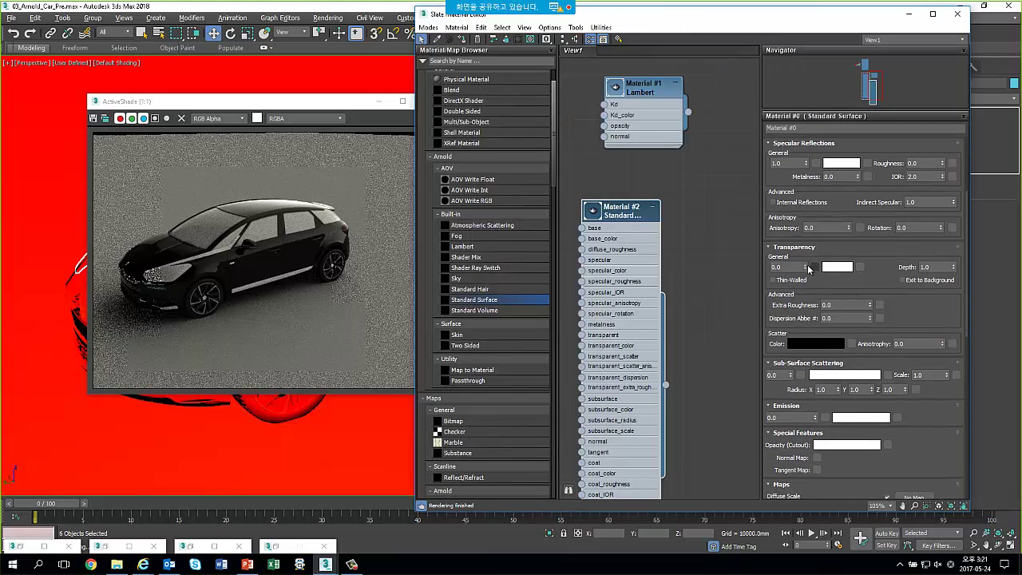
{"action": "left_click", "coordinate": [217, 77]}
{"action": "left_click_drag", "start_coordinate": [218, 101], "coordinate": [172, 74]}
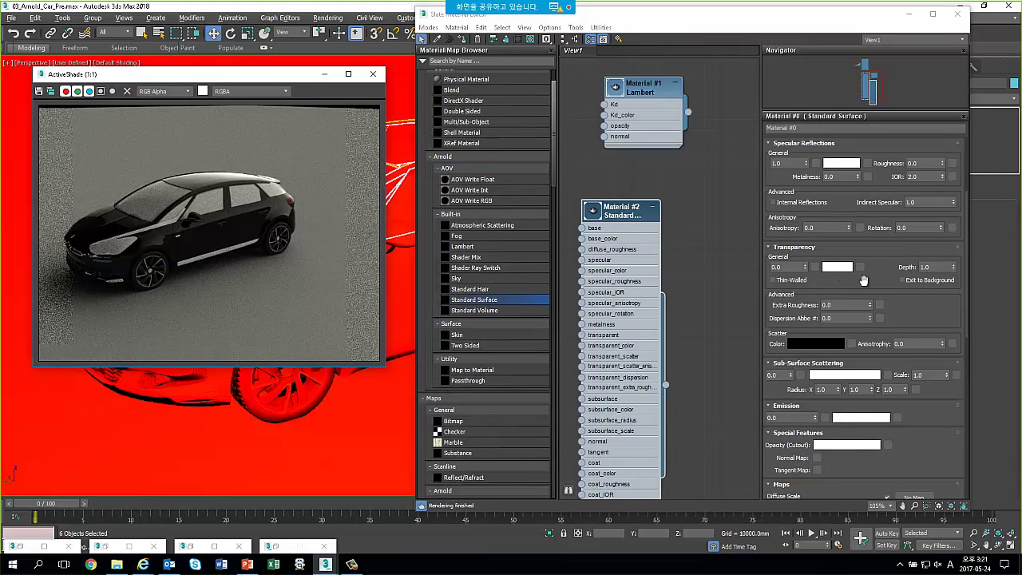
{"action": "double_click", "coordinate": [786, 266]}
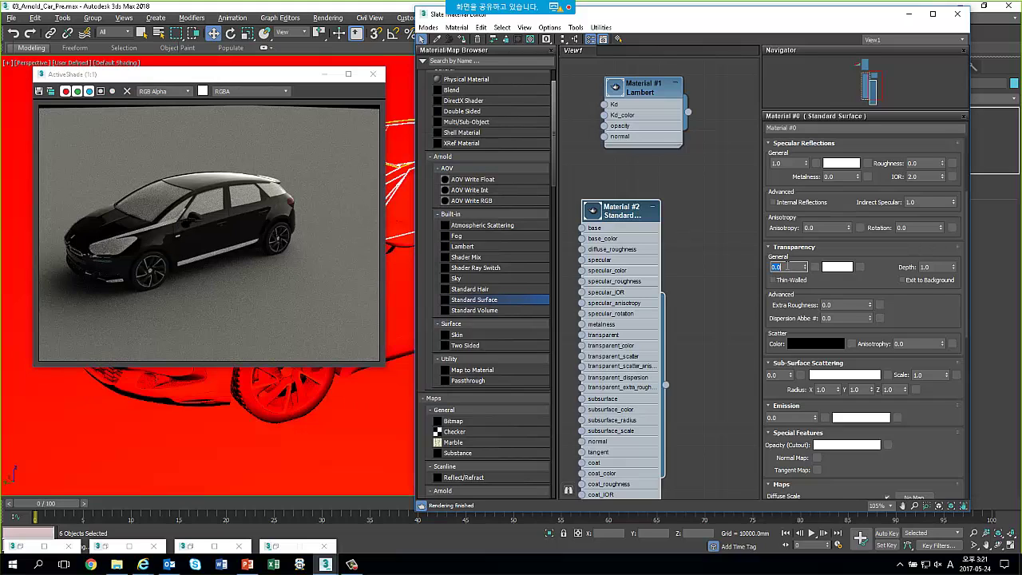
{"action": "type", "text": "1"}
{"action": "key", "text": "Return"}
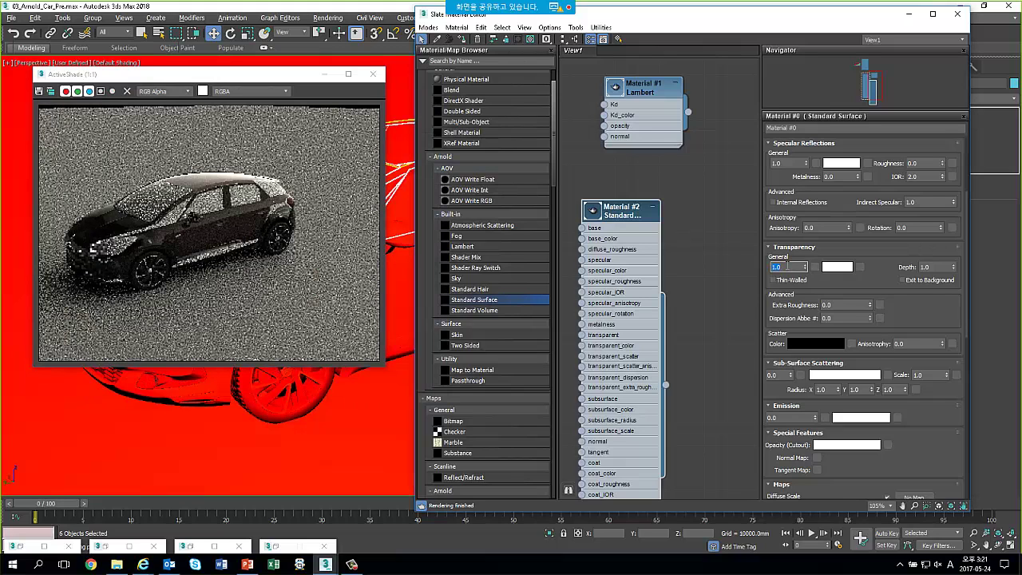
Reapply Material #2 to the selected windows and delete the material nodes from View1
{"action": "middle_click_drag", "start_coordinate": [311, 421], "coordinate": [367, 435], "text": "alt"}
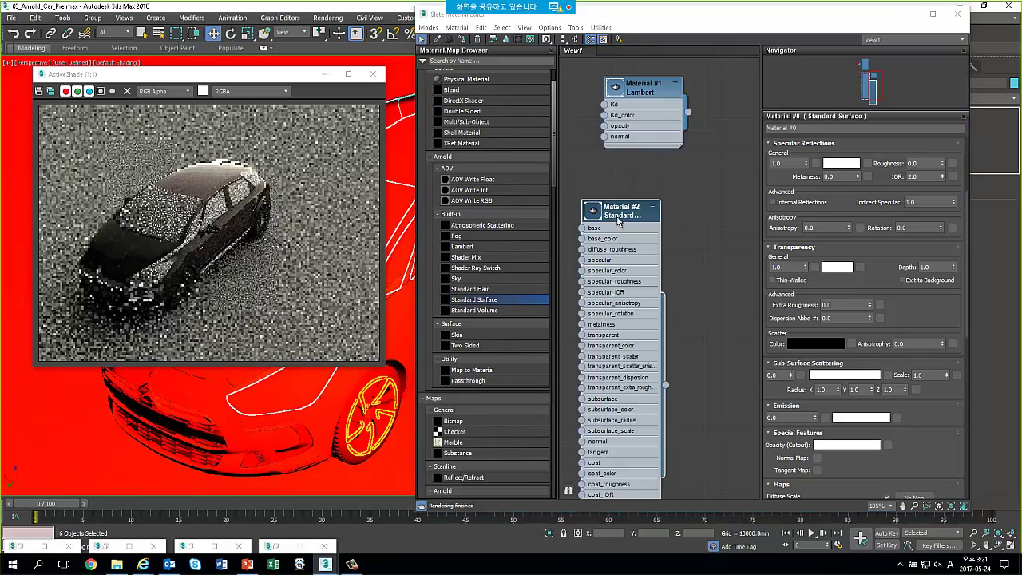
{"action": "right_click", "coordinate": [618, 214]}
{"action": "left_click", "coordinate": [637, 231]}
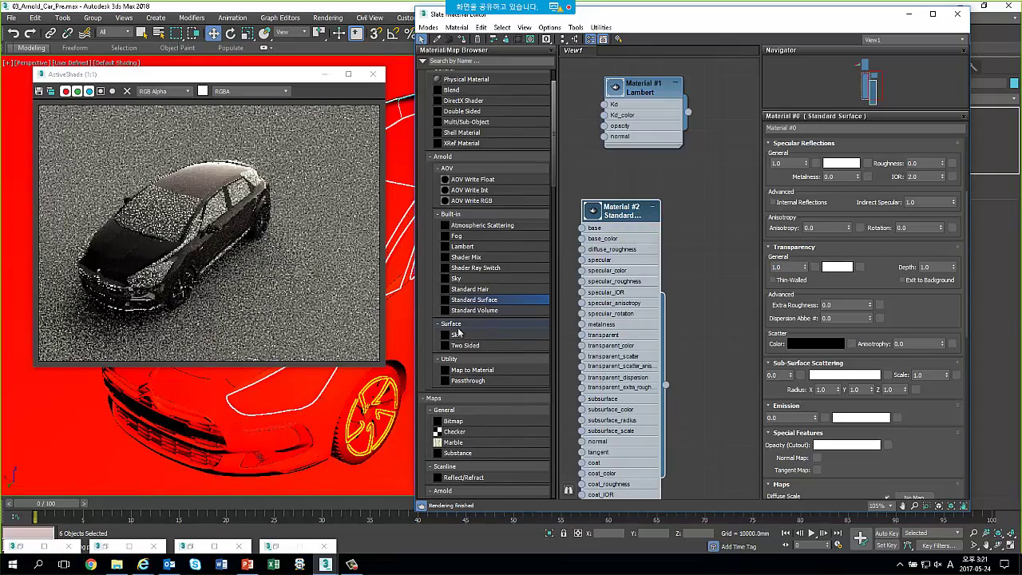
{"action": "left_click_drag", "start_coordinate": [274, 73], "coordinate": [227, 48]}
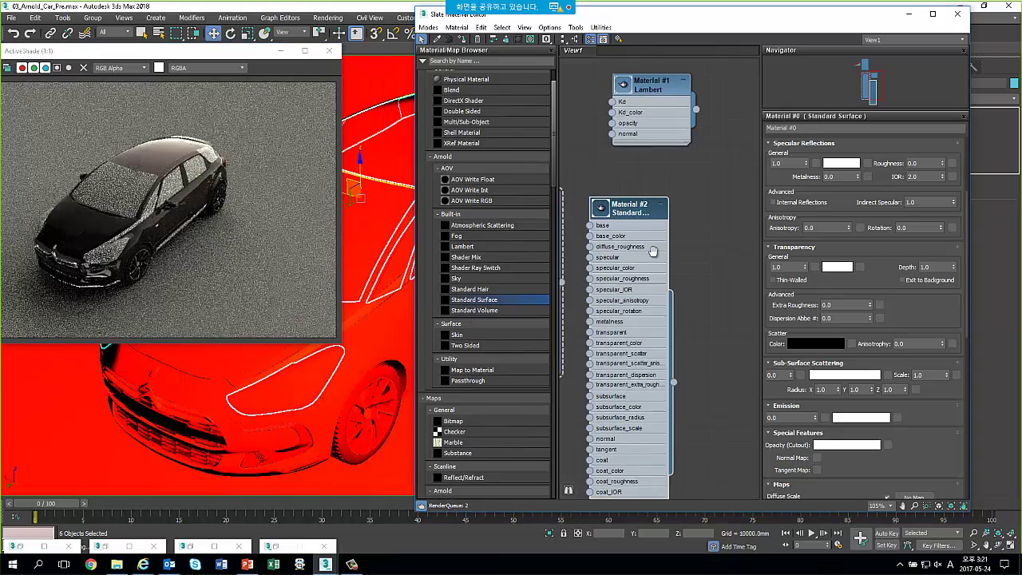
{"action": "middle_click_drag", "start_coordinate": [592, 280], "coordinate": [630, 233]}
{"action": "key", "text": "Delete"}
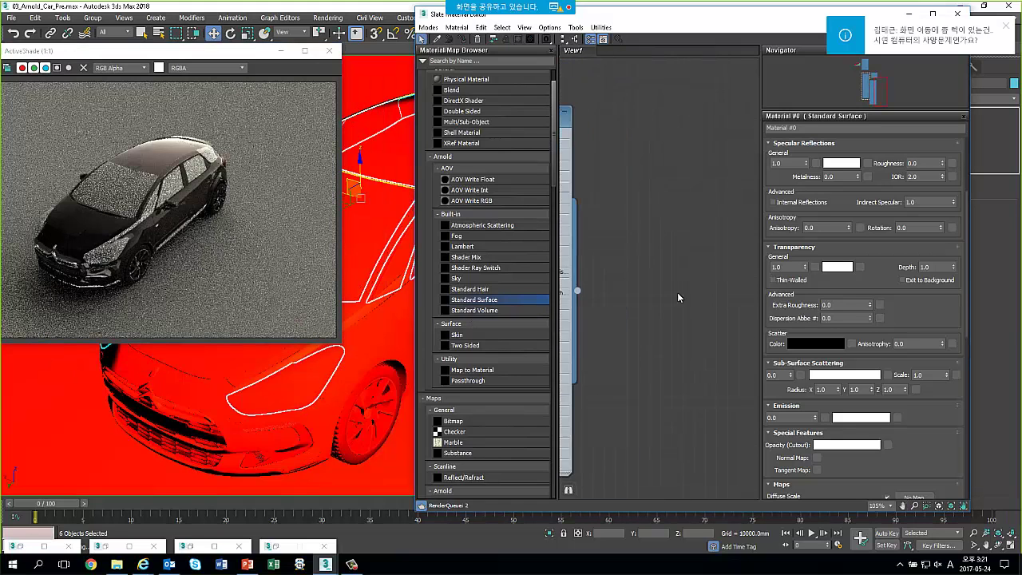
Add a new Standard Surface node, Material #3, and assign it to selected car parts
{"action": "left_click_drag", "start_coordinate": [516, 301], "coordinate": [679, 287]}
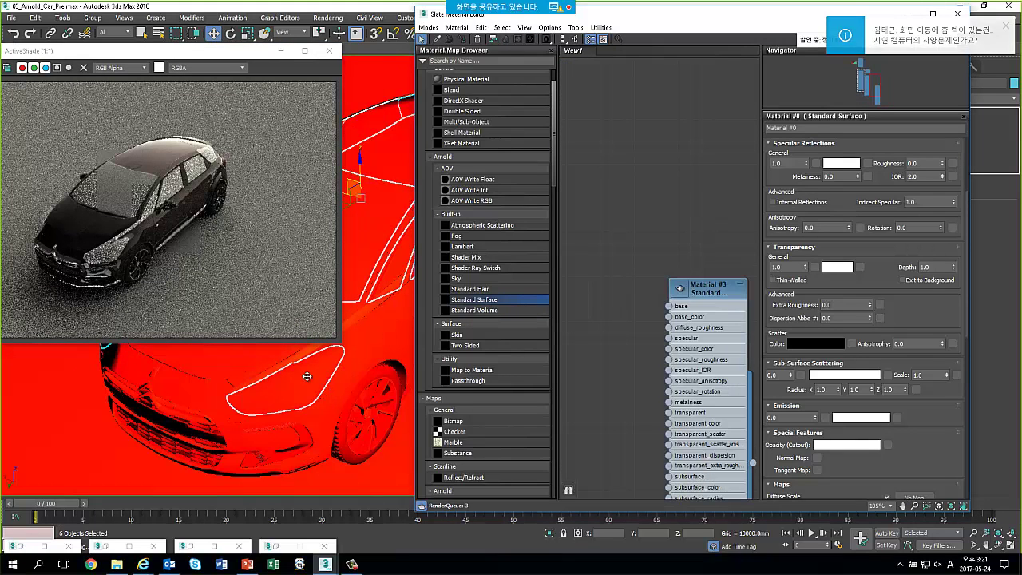
{"action": "left_click", "coordinate": [345, 452]}
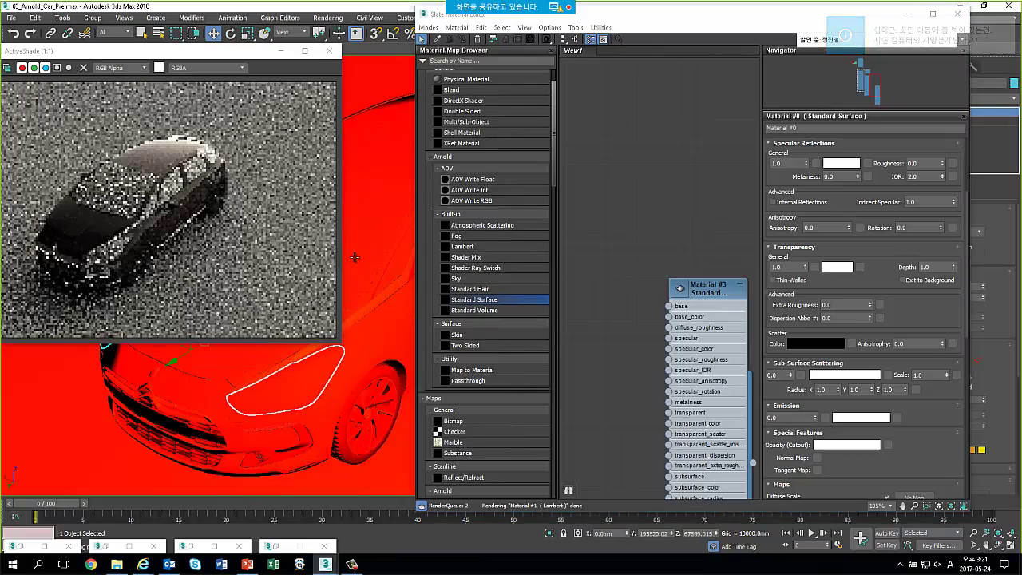
{"action": "middle_click_drag", "start_coordinate": [345, 452], "coordinate": [389, 258], "text": "alt"}
{"action": "left_click", "coordinate": [380, 275], "text": "ctrl"}
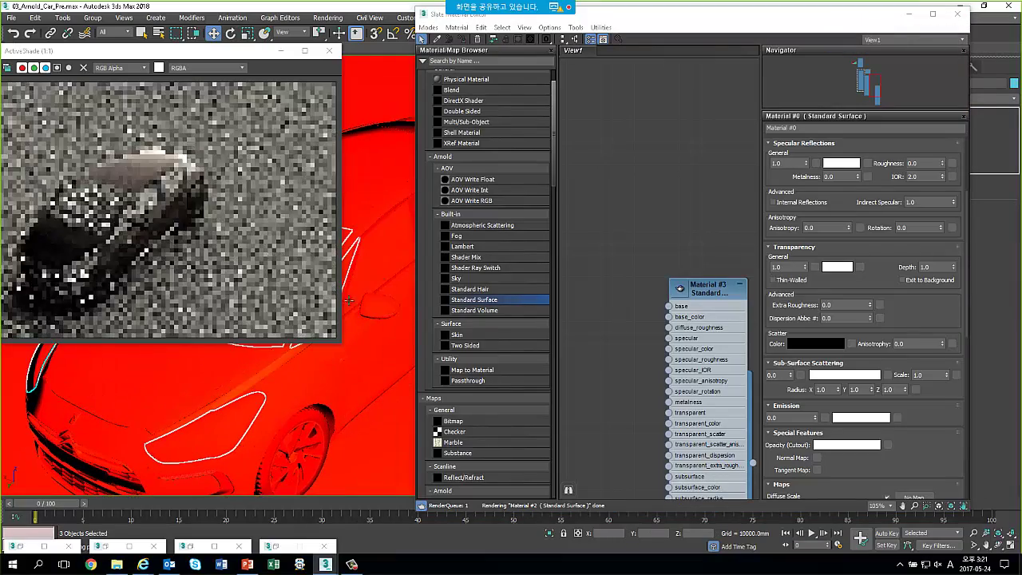
{"action": "left_click", "coordinate": [388, 258], "text": "ctrl"}
{"action": "right_click", "coordinate": [696, 286]}
{"action": "left_click", "coordinate": [708, 297]}
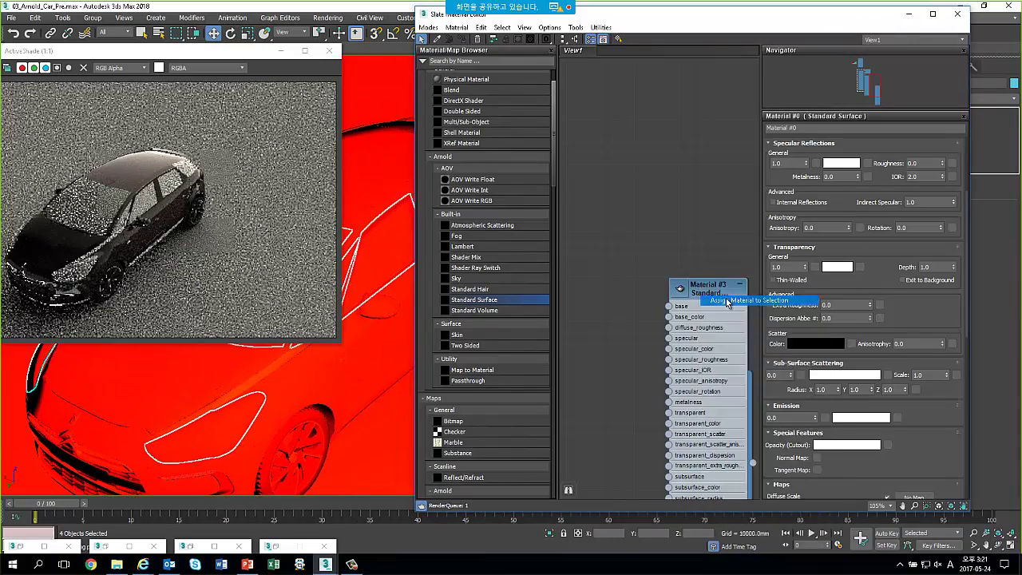
{"action": "left_click_drag", "start_coordinate": [708, 296], "coordinate": [659, 230]}
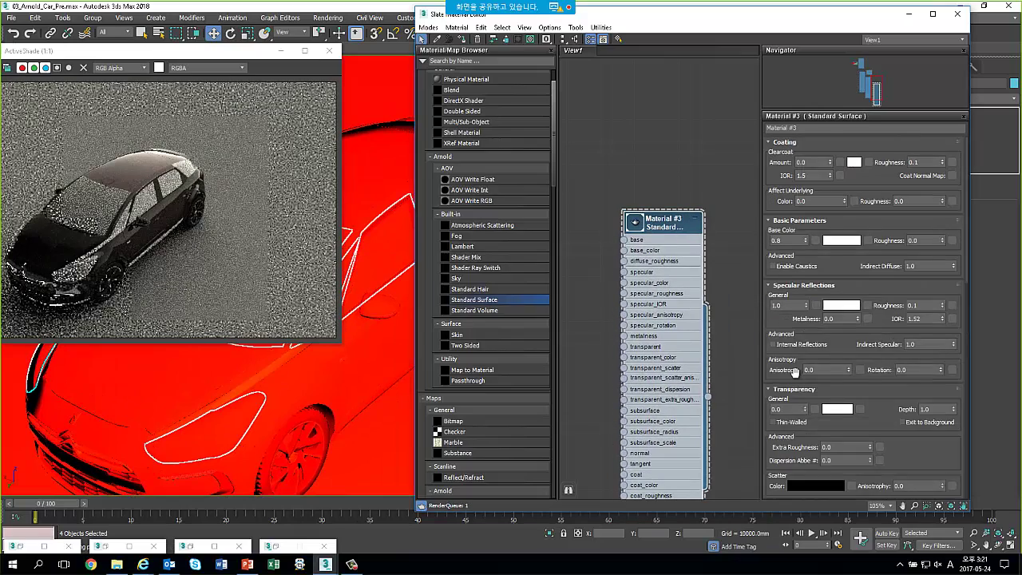
{"action": "right_click", "coordinate": [669, 227]}
{"action": "left_click", "coordinate": [701, 242]}
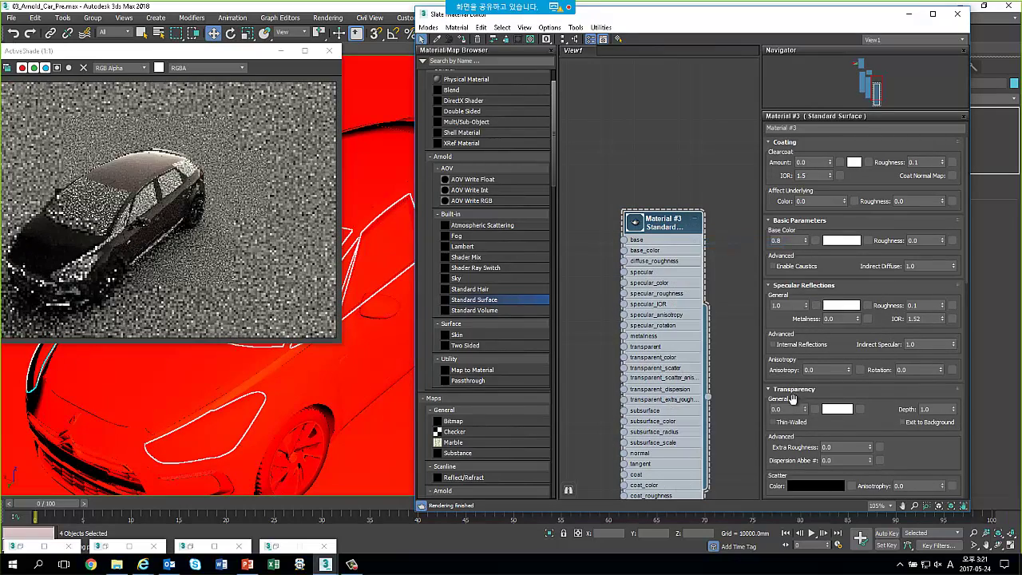
Set Material #3's Transparency weight to 1.0
{"action": "left_click", "coordinate": [789, 409]}
{"action": "type", "text": "1"}
{"action": "key", "text": "Return"}
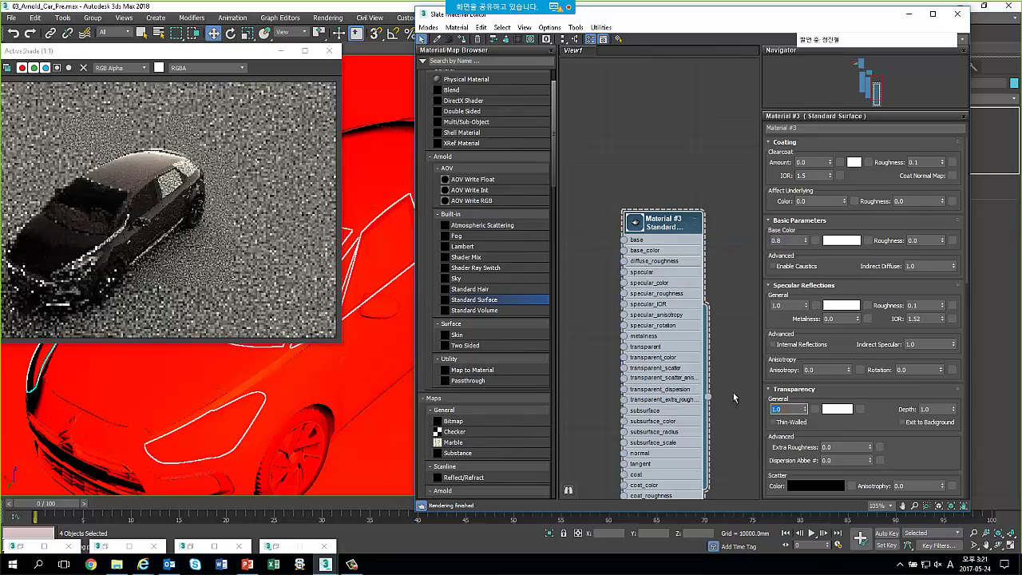
Orbit down to a low side view of the car and select the window glass object
{"action": "scroll", "coordinate": [308, 397], "scroll_direction": "up", "scroll_amount": 2}
{"action": "middle_click_drag", "start_coordinate": [308, 396], "coordinate": [365, 361], "text": "alt"}
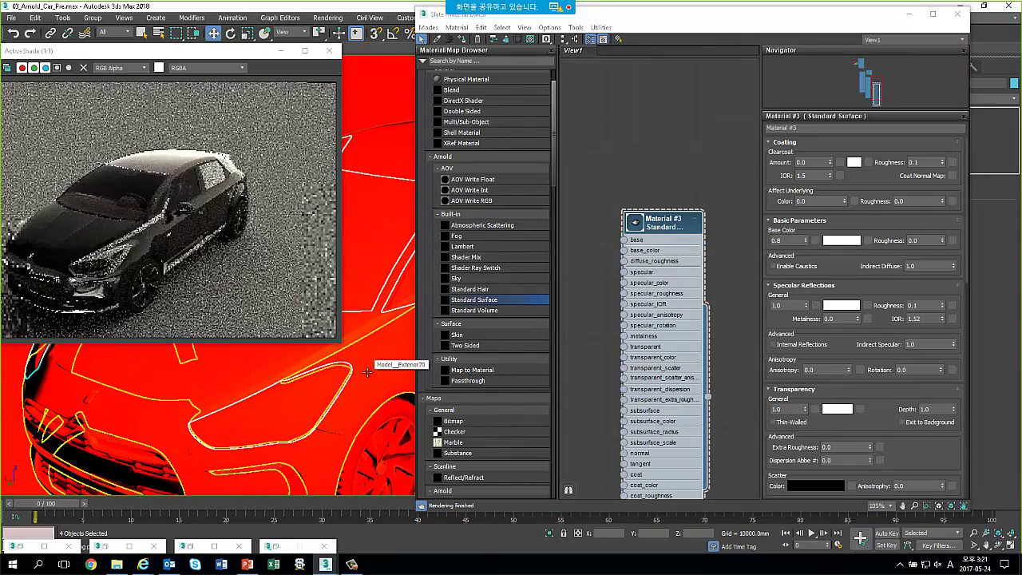
{"action": "scroll", "coordinate": [357, 394], "scroll_direction": "up", "scroll_amount": 2}
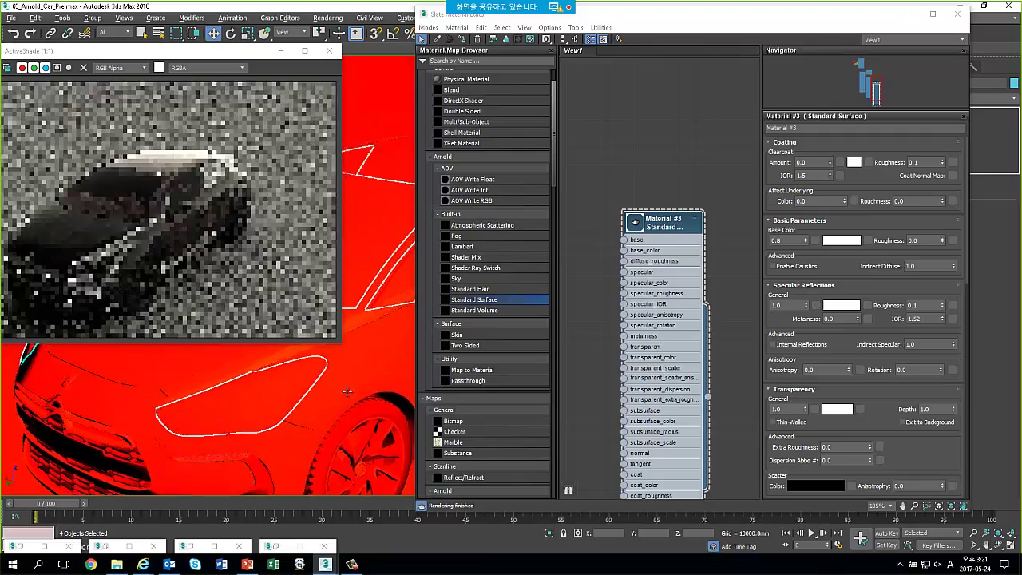
{"action": "scroll", "coordinate": [327, 412], "scroll_direction": "up", "scroll_amount": 2}
{"action": "scroll", "coordinate": [294, 430], "scroll_direction": "up", "scroll_amount": 3}
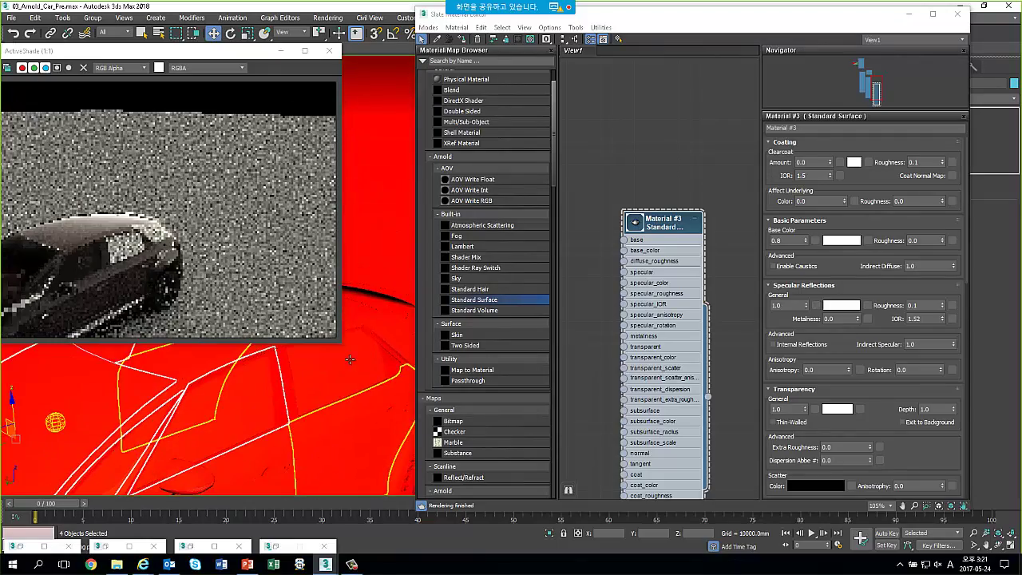
{"action": "middle_click_drag", "start_coordinate": [294, 429], "coordinate": [245, 376], "text": "alt"}
{"action": "left_click", "coordinate": [314, 386], "text": "ctrl"}
{"action": "middle_click_drag", "start_coordinate": [313, 385], "coordinate": [358, 473], "text": "alt"}
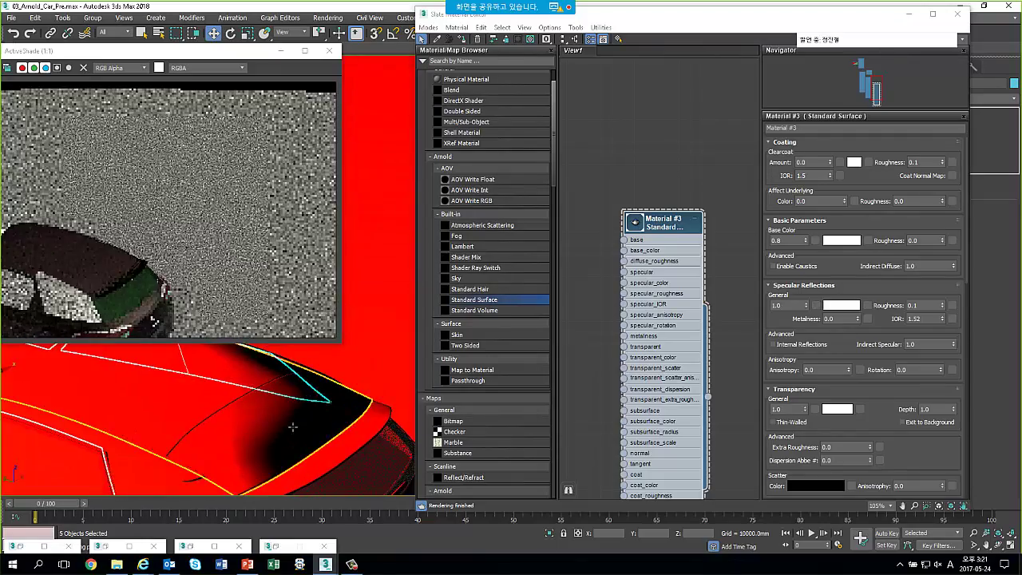
{"action": "right_click", "coordinate": [663, 227]}
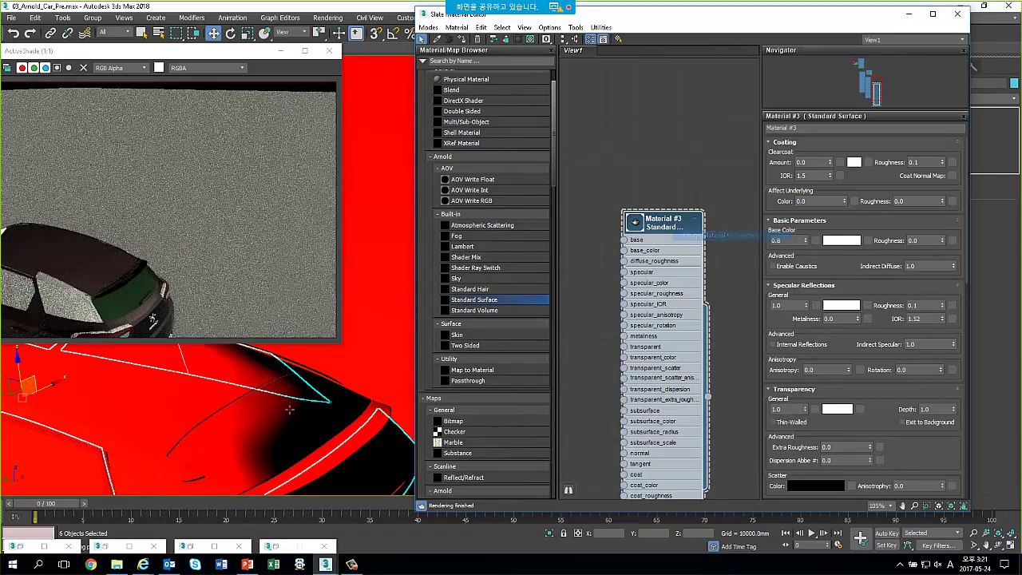
{"action": "scroll", "coordinate": [319, 372], "scroll_direction": "up", "scroll_amount": 2}
{"action": "mouse_move", "coordinate": [280, 410]}
{"action": "middle_mouse_down", "text": "alt"}
{"action": "mouse_move", "coordinate": [271, 431]}
{"action": "mouse_move", "coordinate": [327, 408]}
{"action": "middle_mouse_up", "text": "alt"}
{"action": "left_click", "coordinate": [368, 382]}
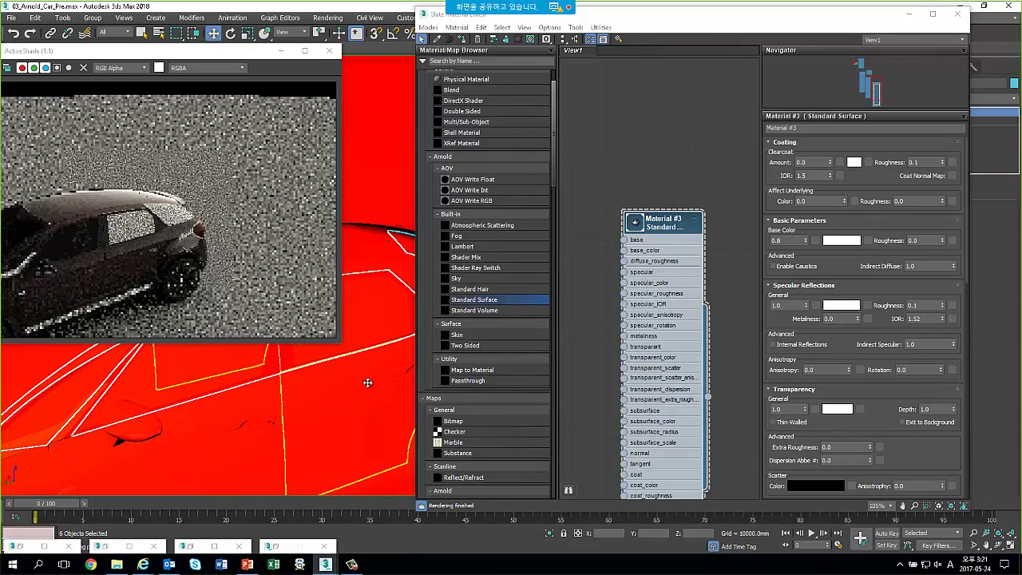
Assign Material #3 to the selected windows and orbit to a front three-quarter view
{"action": "right_click", "coordinate": [665, 222]}
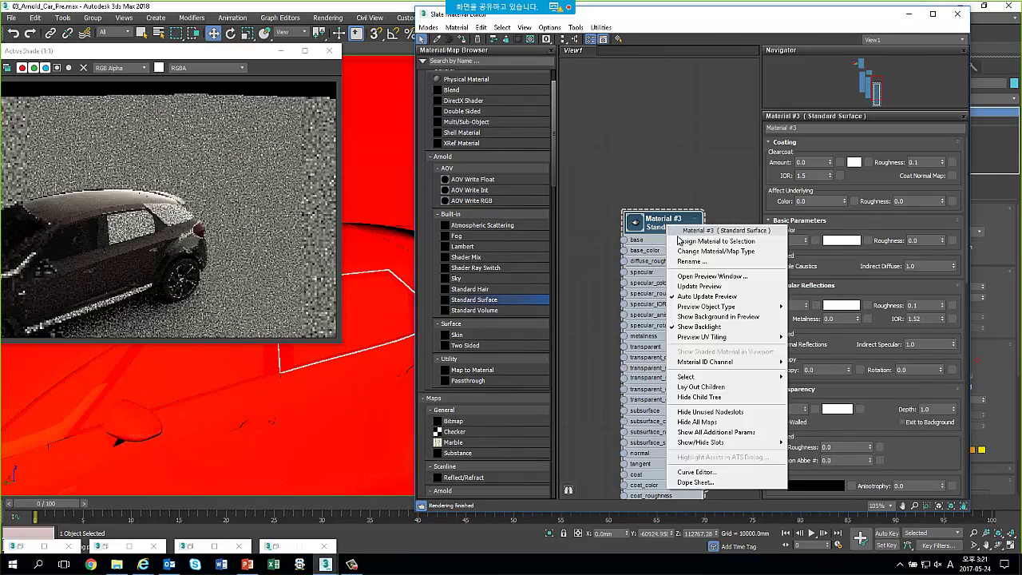
{"action": "left_click", "coordinate": [702, 241]}
{"action": "mouse_move", "coordinate": [318, 369]}
{"action": "middle_mouse_down"}
{"action": "mouse_move", "coordinate": [327, 395]}
{"action": "mouse_move", "coordinate": [239, 436]}
{"action": "middle_mouse_up"}
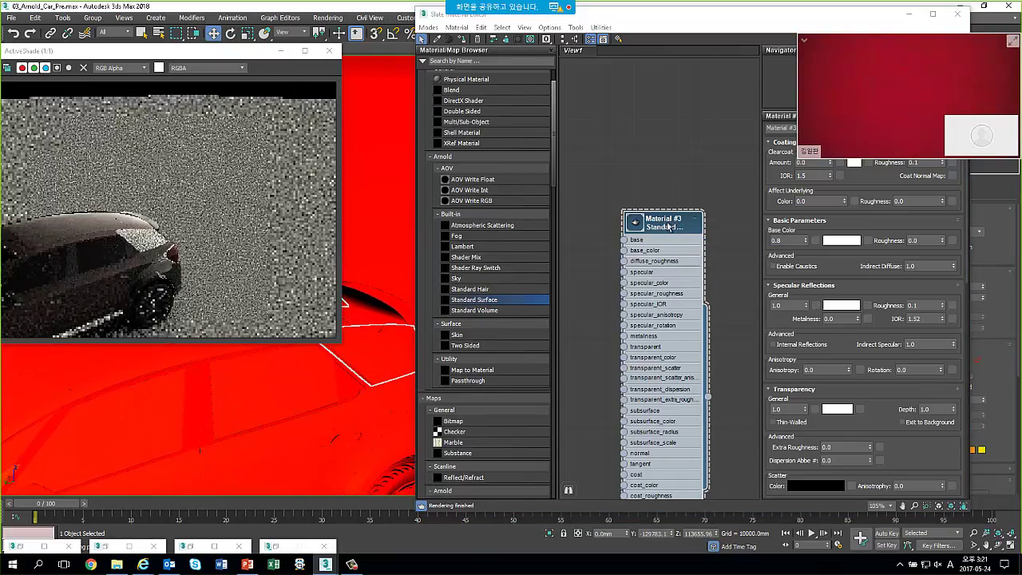
{"action": "right_click", "coordinate": [664, 223]}
{"action": "left_click", "coordinate": [694, 241]}
{"action": "scroll", "coordinate": [225, 441], "scroll_direction": "down", "scroll_amount": 3}
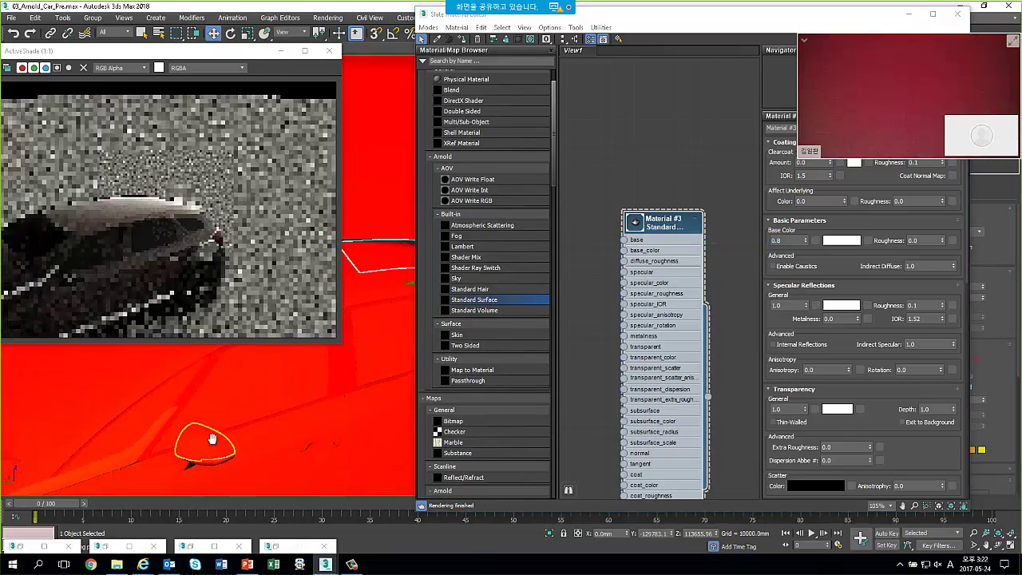
{"action": "mouse_move", "coordinate": [268, 427]}
{"action": "middle_mouse_down", "text": "alt"}
{"action": "mouse_move", "coordinate": [294, 429]}
{"action": "mouse_move", "coordinate": [305, 404]}
{"action": "mouse_move", "coordinate": [344, 397]}
{"action": "mouse_move", "coordinate": [316, 383]}
{"action": "middle_mouse_up", "text": "alt"}
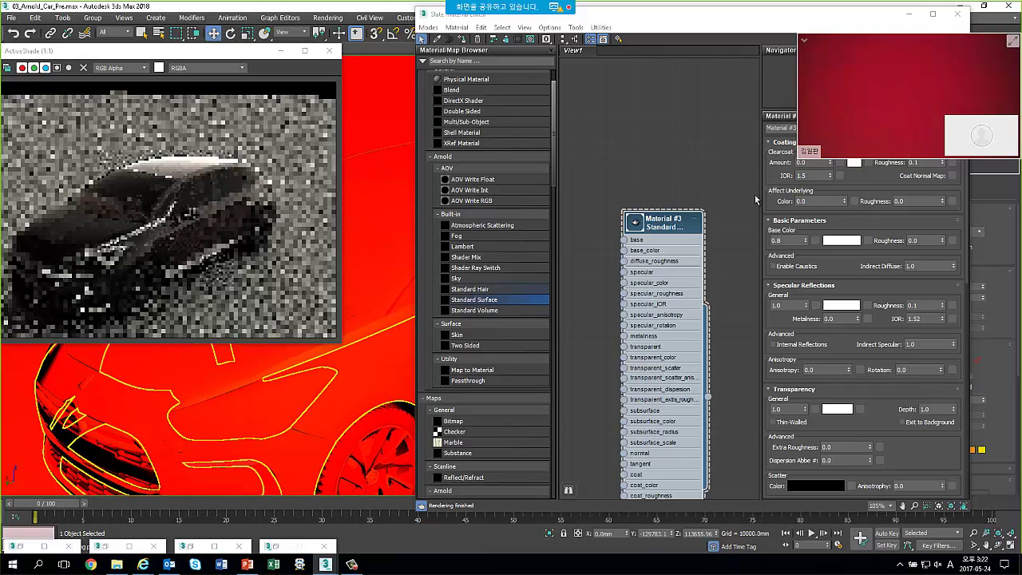
Tidy the Slate Material Editor and ActiveShade windows and pan the node view upward
{"action": "left_click", "coordinate": [803, 39]}
{"action": "left_click_drag", "start_coordinate": [827, 15], "coordinate": [856, 18]}
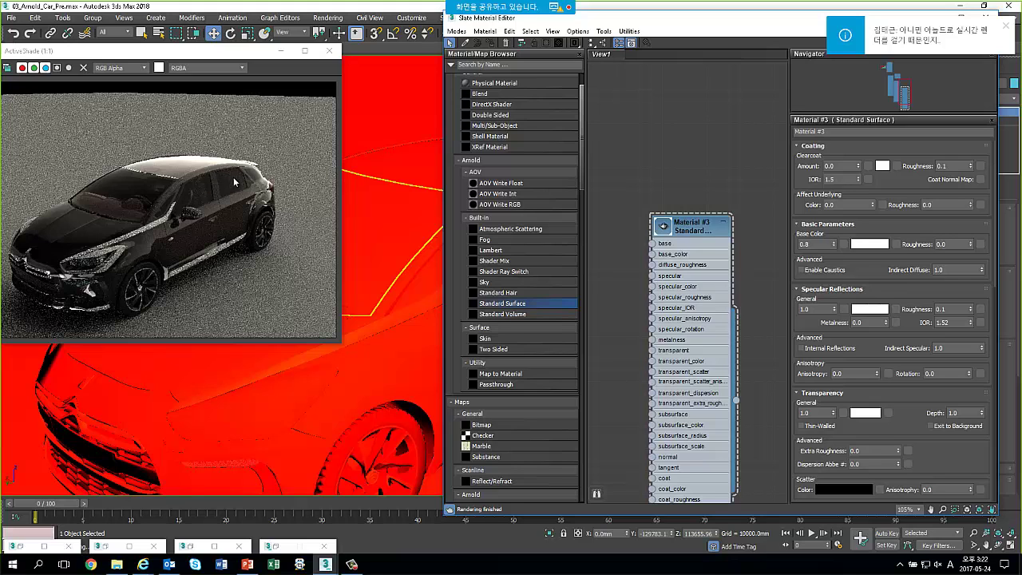
{"action": "left_click_drag", "start_coordinate": [182, 54], "coordinate": [234, 44]}
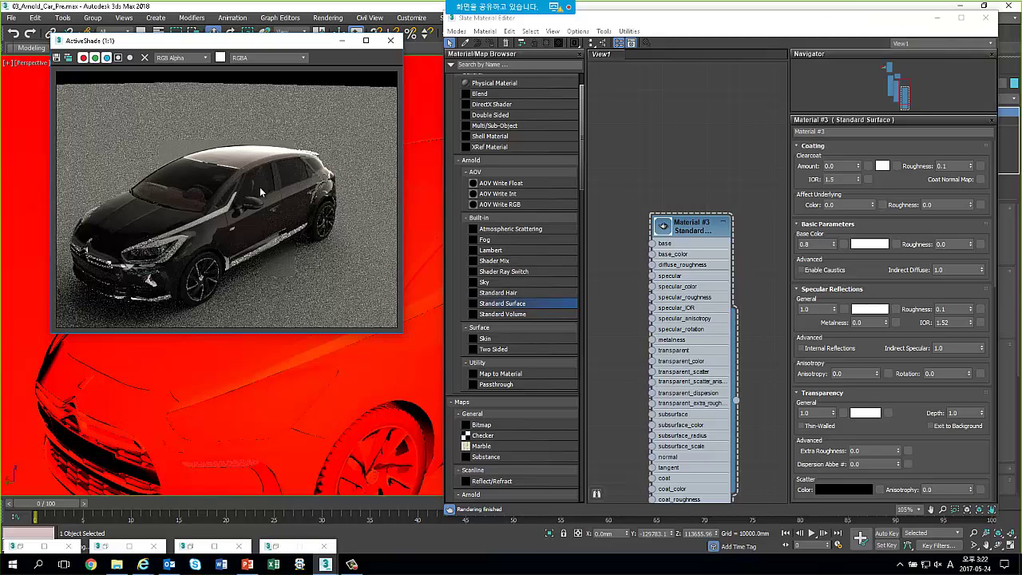
{"action": "middle_click_drag", "start_coordinate": [696, 200], "coordinate": [673, 133]}
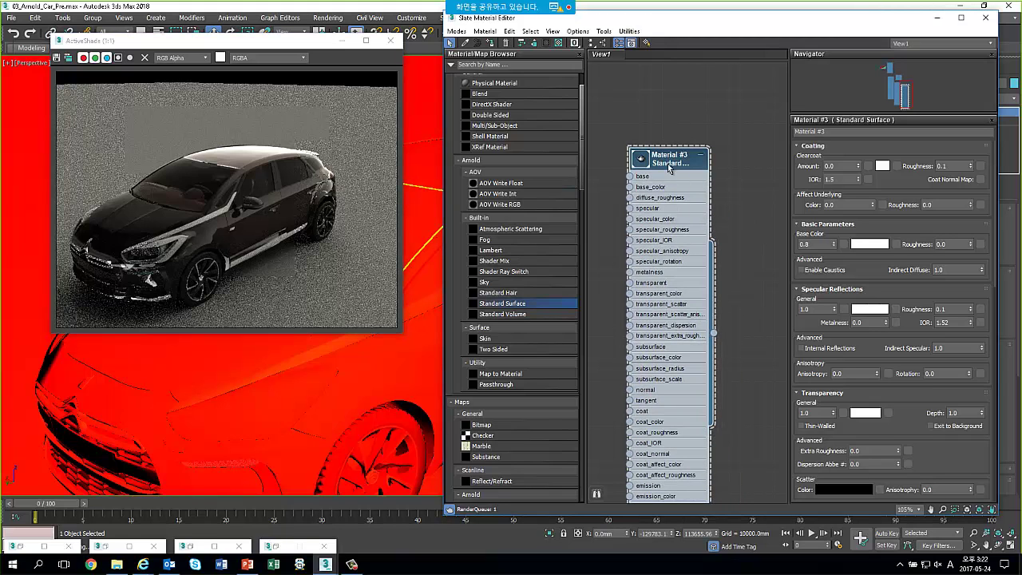
Turn on Thin-Walled transparency for Material #3 and minimize the Slate Material Editor
{"action": "left_click_drag", "start_coordinate": [669, 166], "coordinate": [646, 132]}
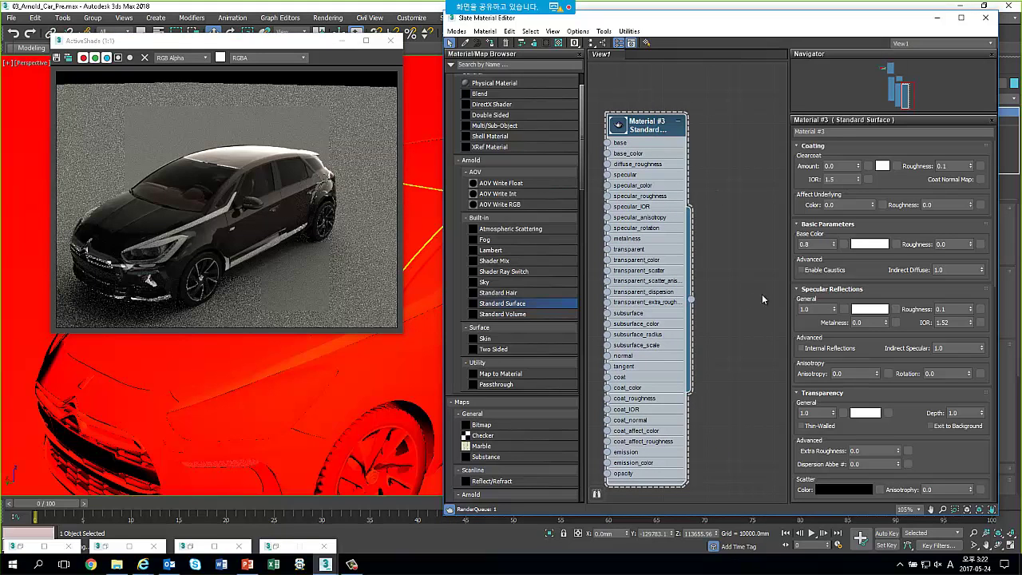
{"action": "scroll", "coordinate": [795, 330], "scroll_direction": "down", "scroll_amount": 3}
{"action": "scroll", "coordinate": [795, 251], "scroll_direction": "down", "scroll_amount": 2}
{"action": "scroll", "coordinate": [795, 232], "scroll_direction": "up", "scroll_amount": 5}
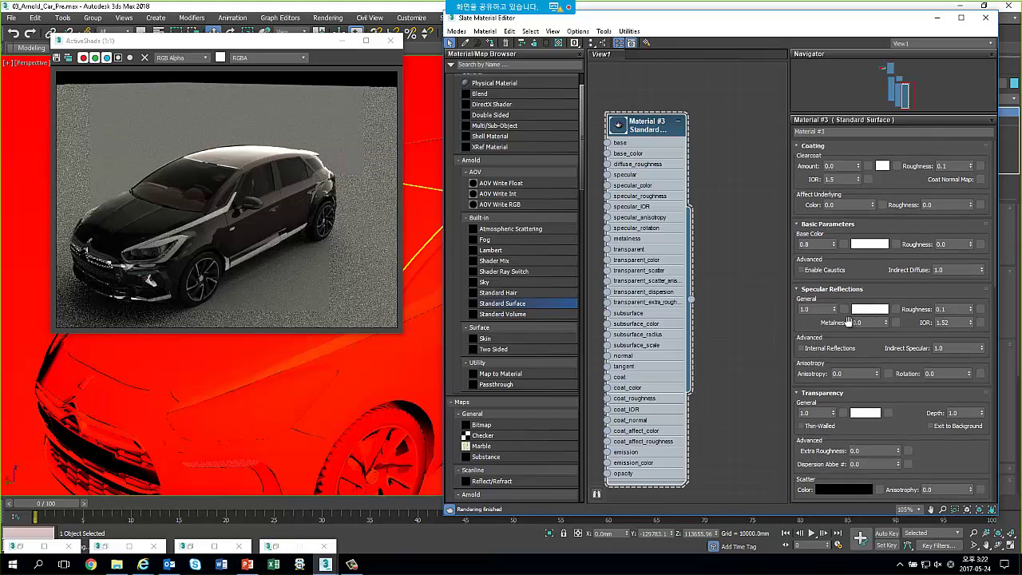
{"action": "scroll", "coordinate": [862, 383], "scroll_direction": "down", "scroll_amount": 3}
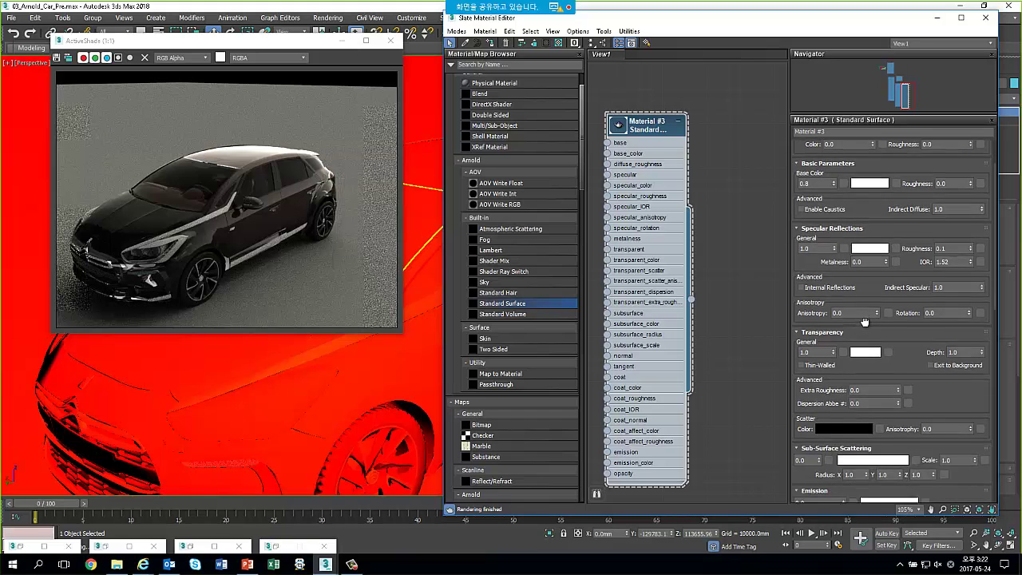
{"action": "scroll", "coordinate": [830, 360], "scroll_direction": "down", "scroll_amount": 1}
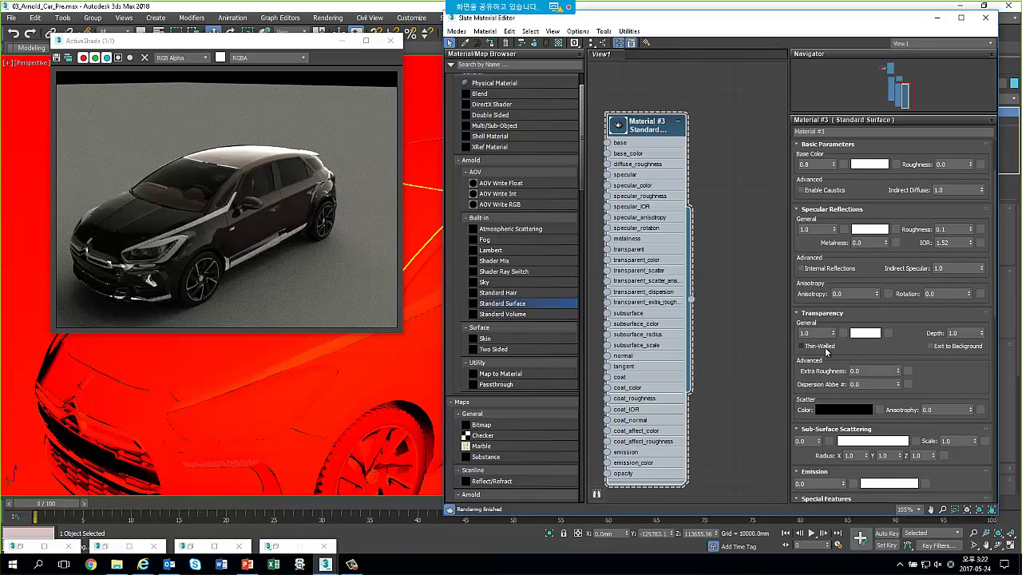
{"action": "left_click", "coordinate": [827, 351]}
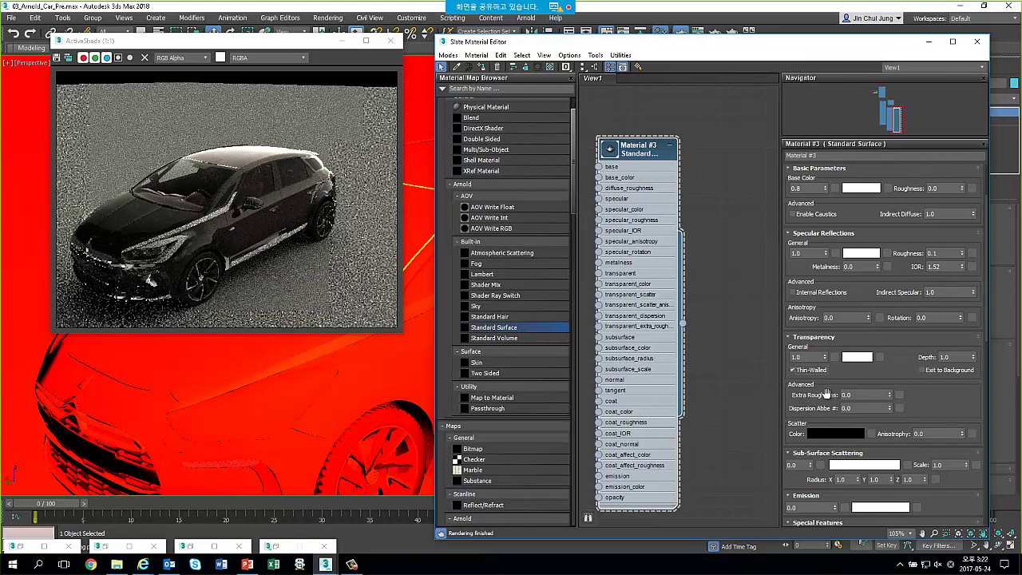
{"action": "left_click_drag", "start_coordinate": [882, 379], "coordinate": [822, 330]}
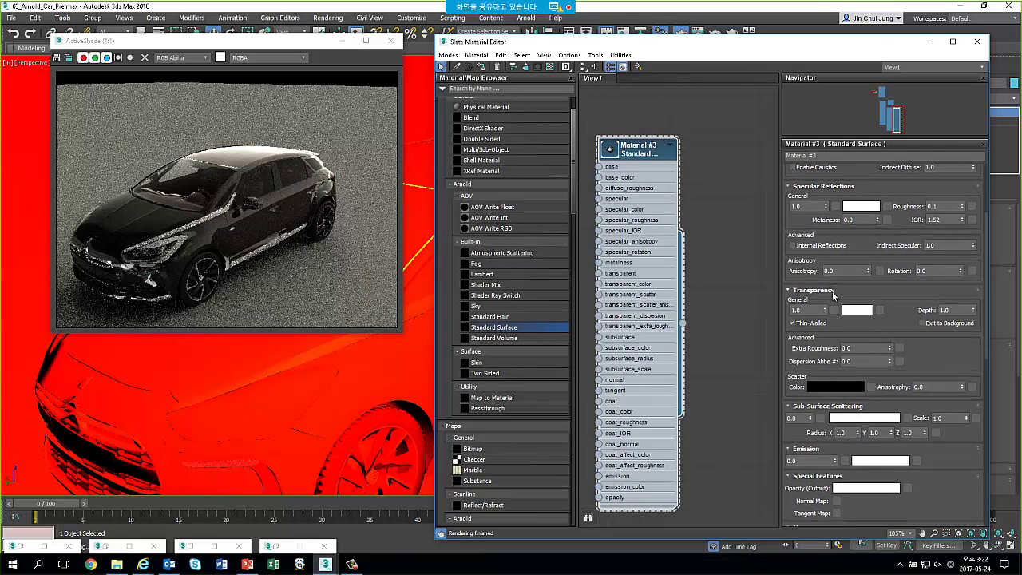
{"action": "left_click", "coordinate": [928, 42]}
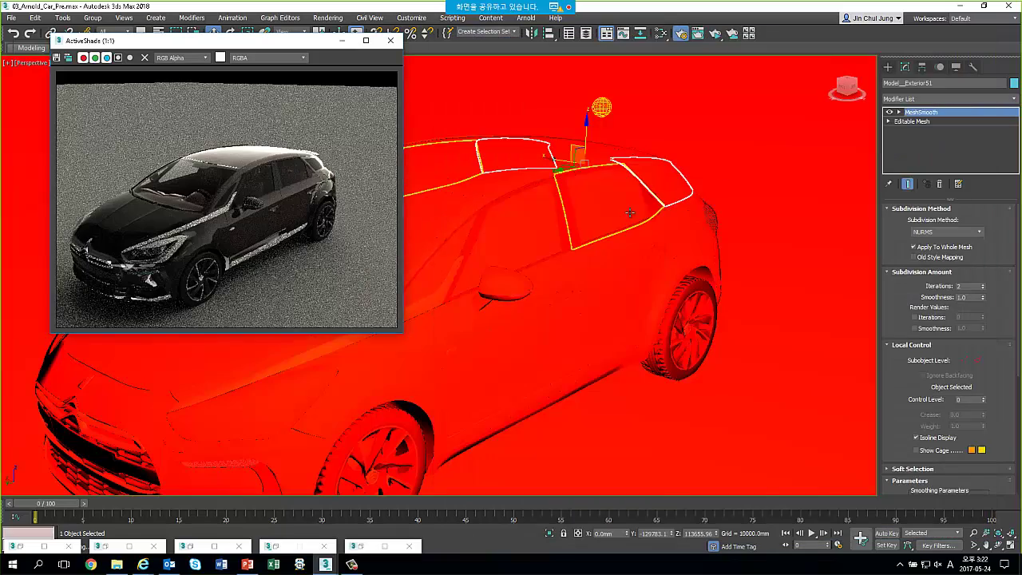
Select the ground plane, reposition the ActiveShade render, then switch back to the PowerPoint slideshow
{"action": "scroll", "coordinate": [639, 223], "scroll_direction": "up", "scroll_amount": 2}
{"action": "middle_click_drag", "start_coordinate": [639, 224], "coordinate": [658, 213]}
{"action": "scroll", "coordinate": [657, 213], "scroll_direction": "down", "scroll_amount": 2}
{"action": "scroll", "coordinate": [673, 201], "scroll_direction": "down", "scroll_amount": 1}
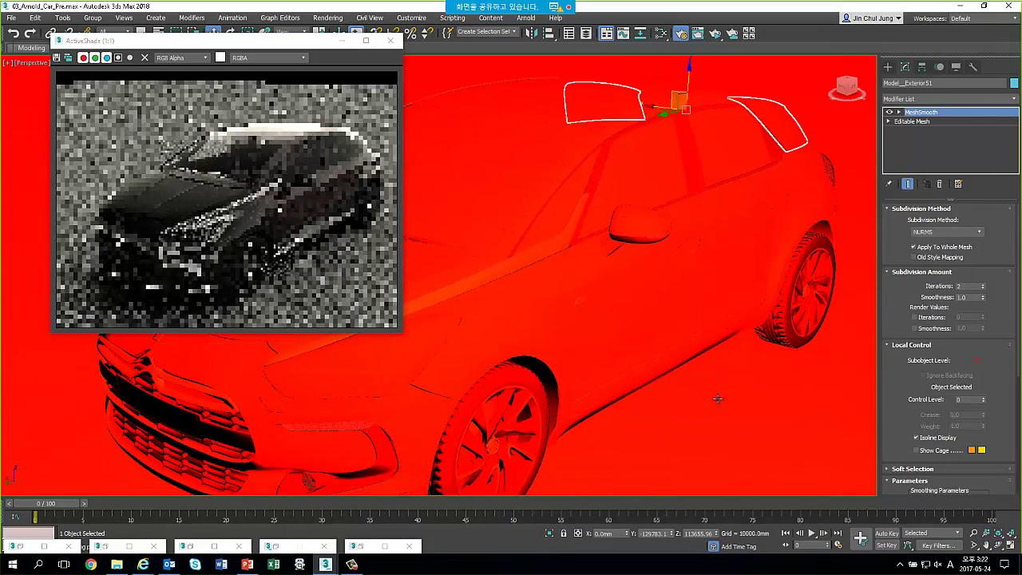
{"action": "left_click", "coordinate": [718, 399]}
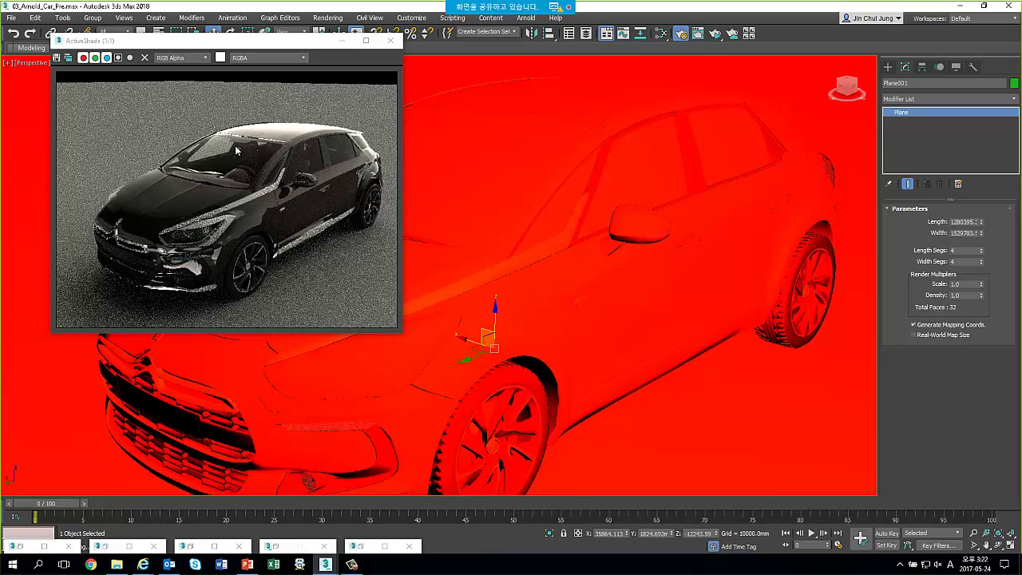
{"action": "left_click_drag", "start_coordinate": [238, 48], "coordinate": [319, 36]}
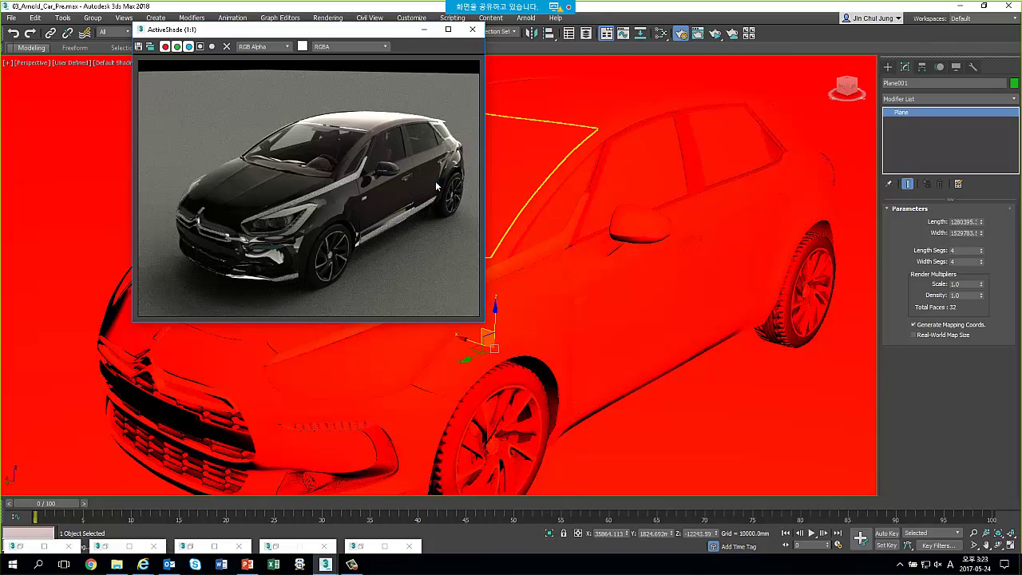
{"action": "left_click_drag", "start_coordinate": [326, 32], "coordinate": [304, 54]}
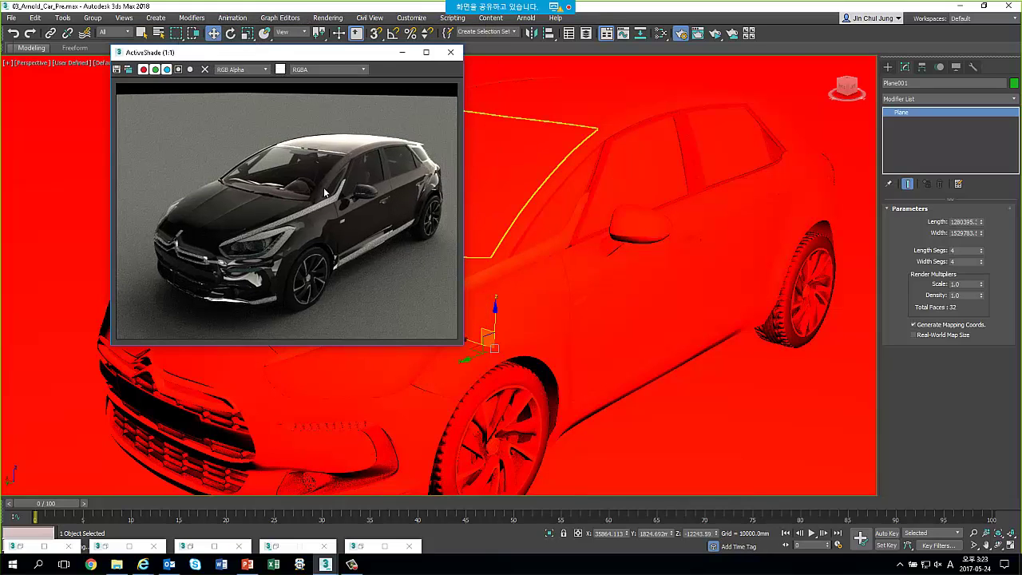
{"action": "key", "text": "alt+Tab"}
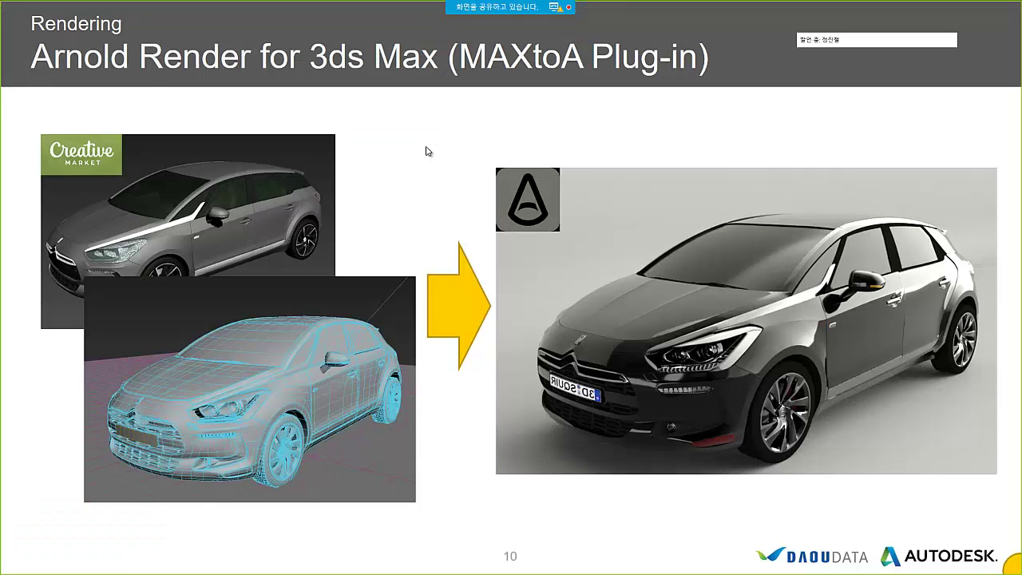
Advance past slide 11's head renders to slide 12 on Arnold Cloud Rendering (Beta)
{"action": "key", "text": "Right"}
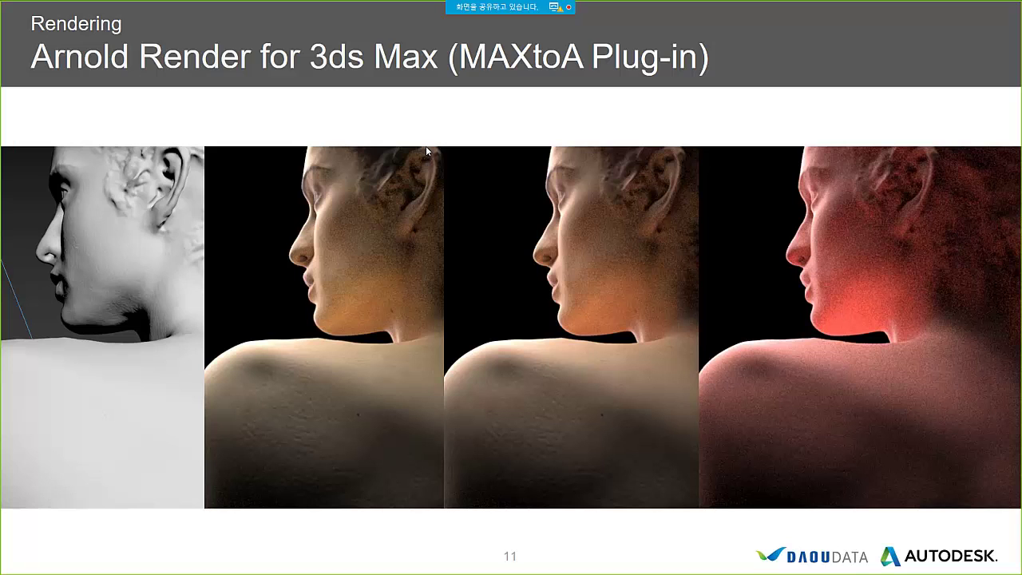
{"action": "key", "text": "Right"}
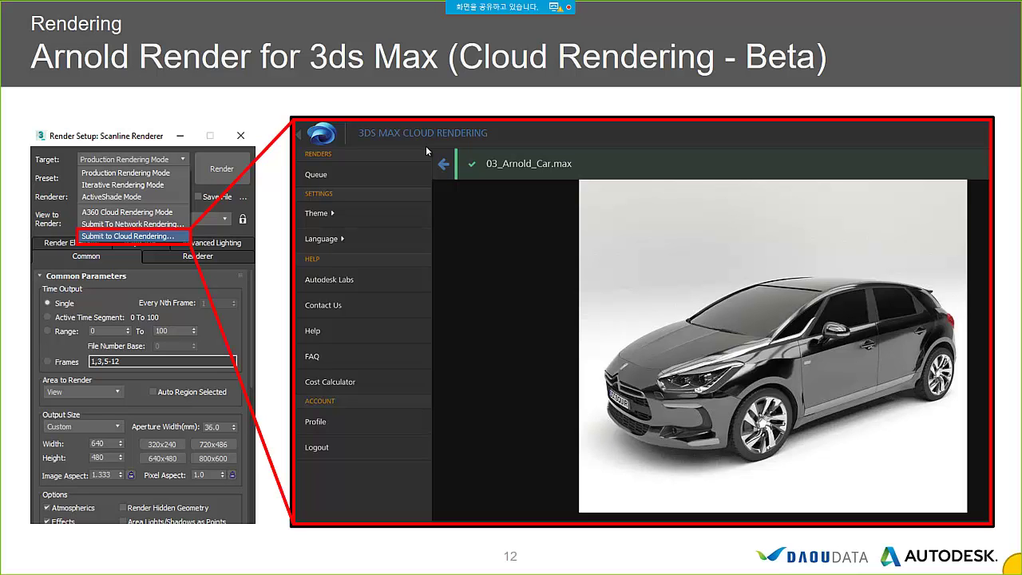
Advance the presentation from the Arnold cloud rendering slide to slide 13, State Set
{"action": "key", "text": "Right"}
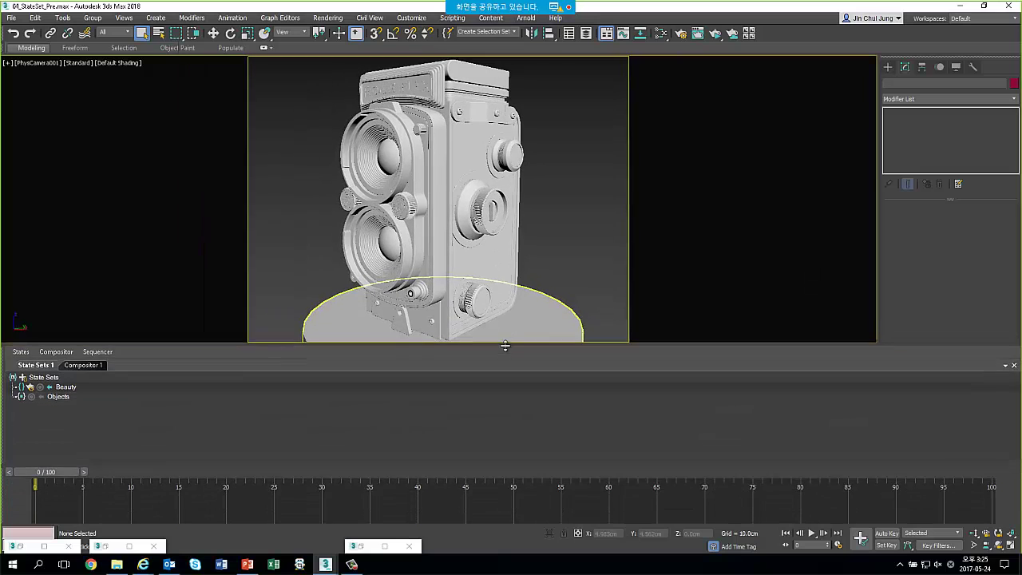
Start an ActiveShade render of the camera view and move its window to the upper right
{"action": "left_click", "coordinate": [718, 36]}
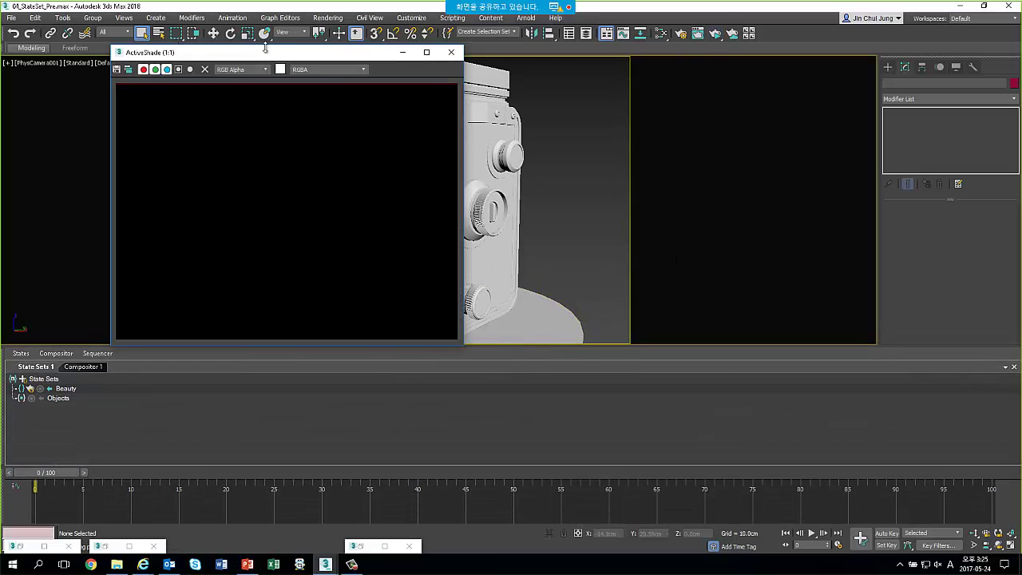
{"action": "left_click_drag", "start_coordinate": [228, 52], "coordinate": [159, 28]}
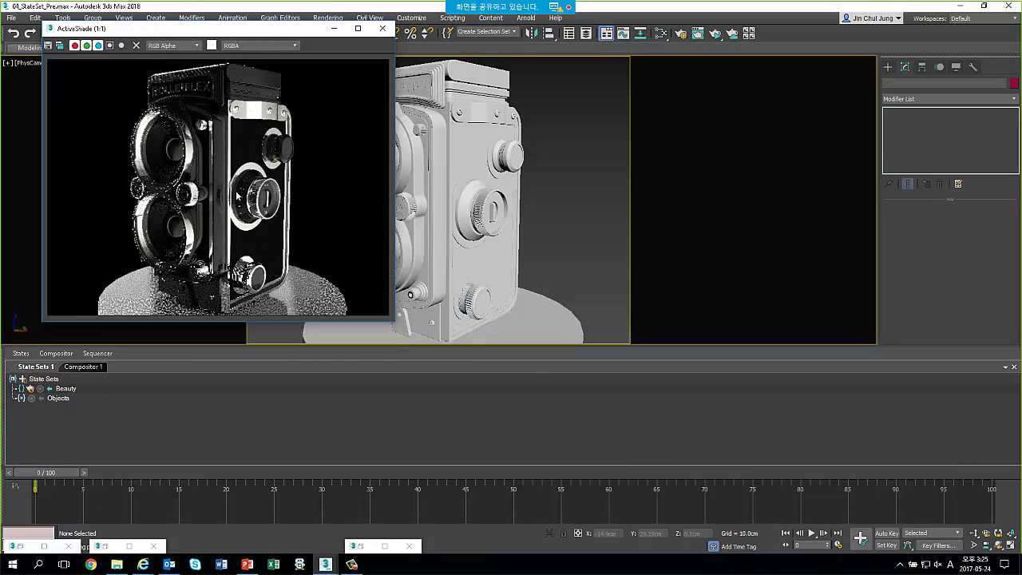
{"action": "left_click_drag", "start_coordinate": [201, 464], "coordinate": [201, 495]}
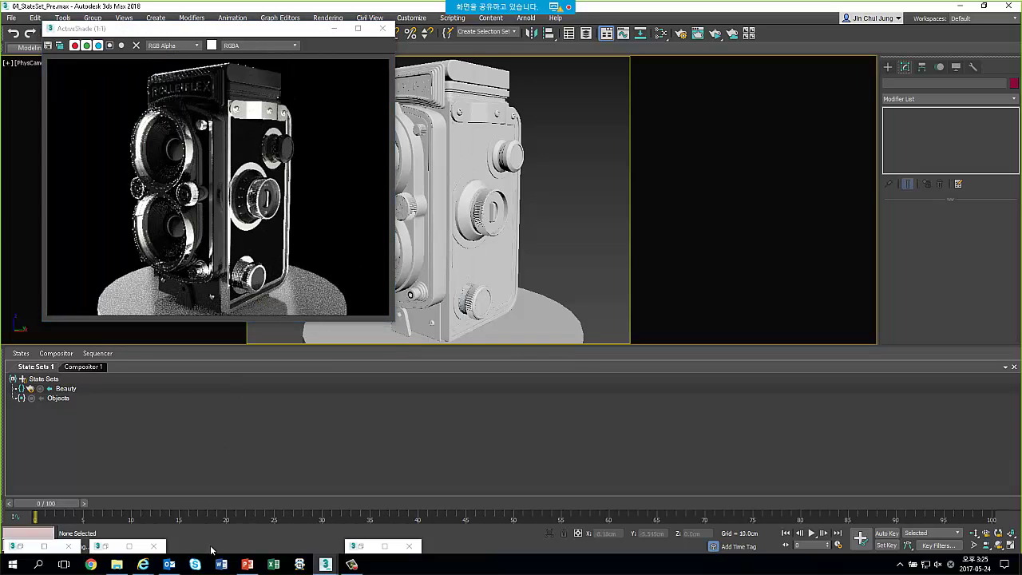
{"action": "left_click_drag", "start_coordinate": [218, 29], "coordinate": [807, 26]}
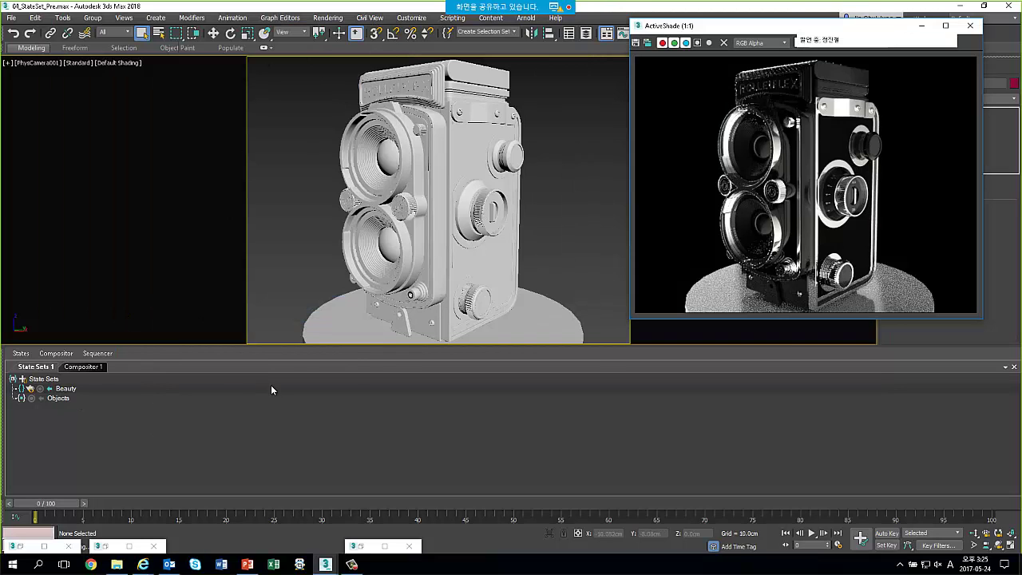
Open the State Sets panel from the Rendering menu
{"action": "left_click", "coordinate": [329, 17]}
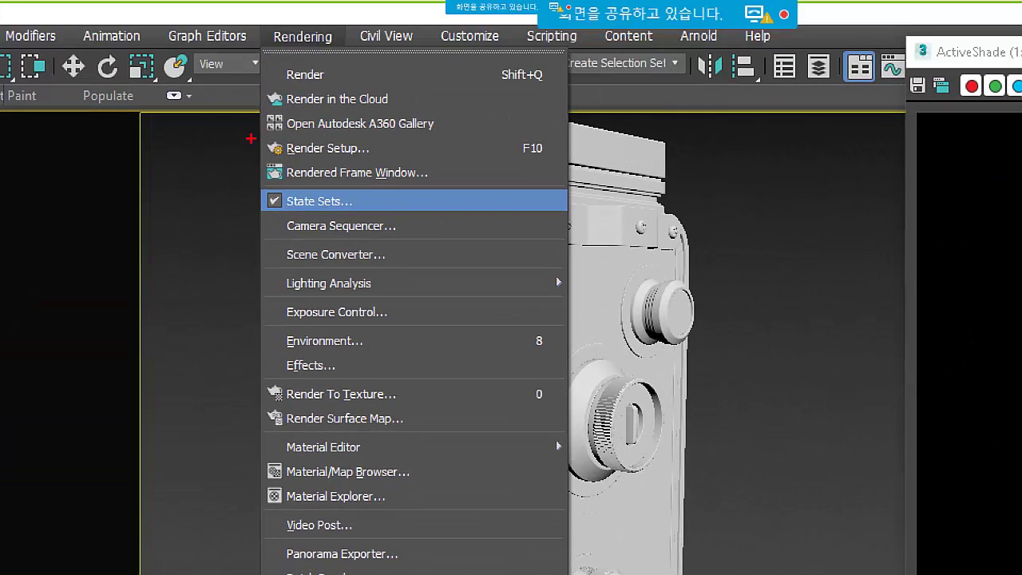
{"action": "left_click_drag", "start_coordinate": [259, 198], "coordinate": [276, 188]}
{"action": "mouse_move", "coordinate": [389, 209]}
{"action": "left_mouse_down"}
{"action": "mouse_move", "coordinate": [294, 190]}
{"action": "mouse_move", "coordinate": [266, 207]}
{"action": "left_mouse_up"}
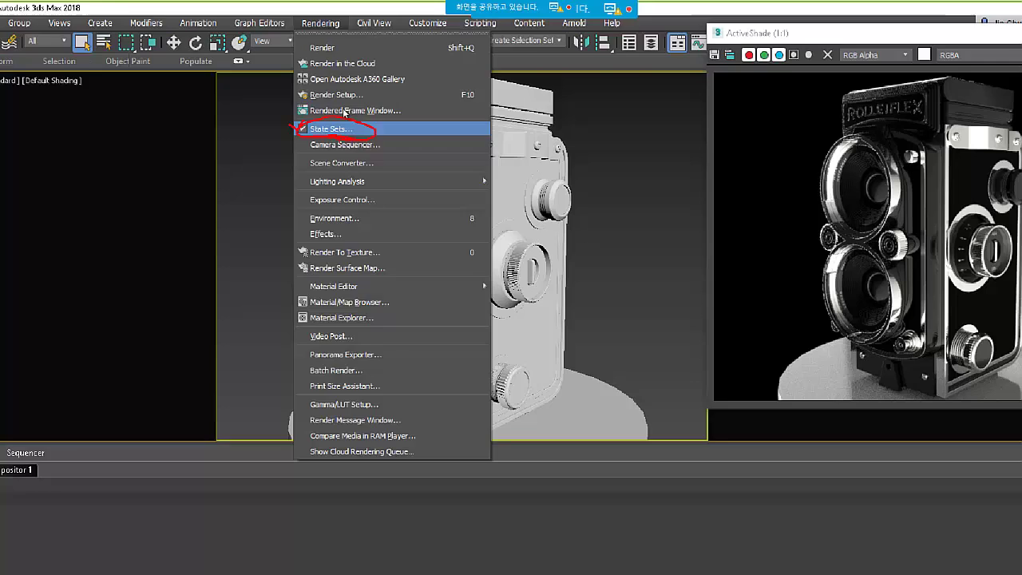
{"action": "left_click", "coordinate": [320, 201]}
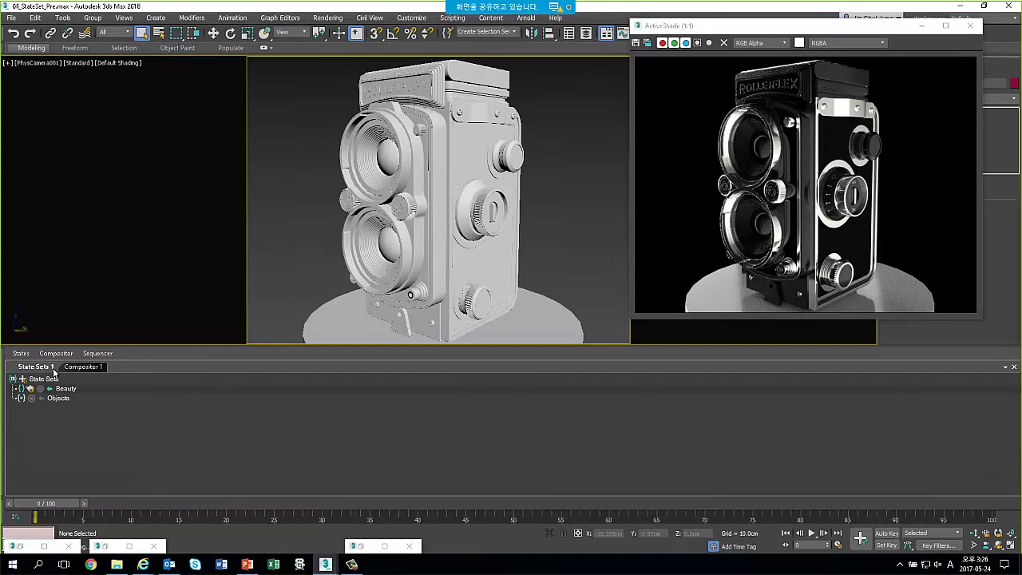
Undock the State Sets panel and dock it back below the viewports
{"action": "left_click", "coordinate": [80, 372]}
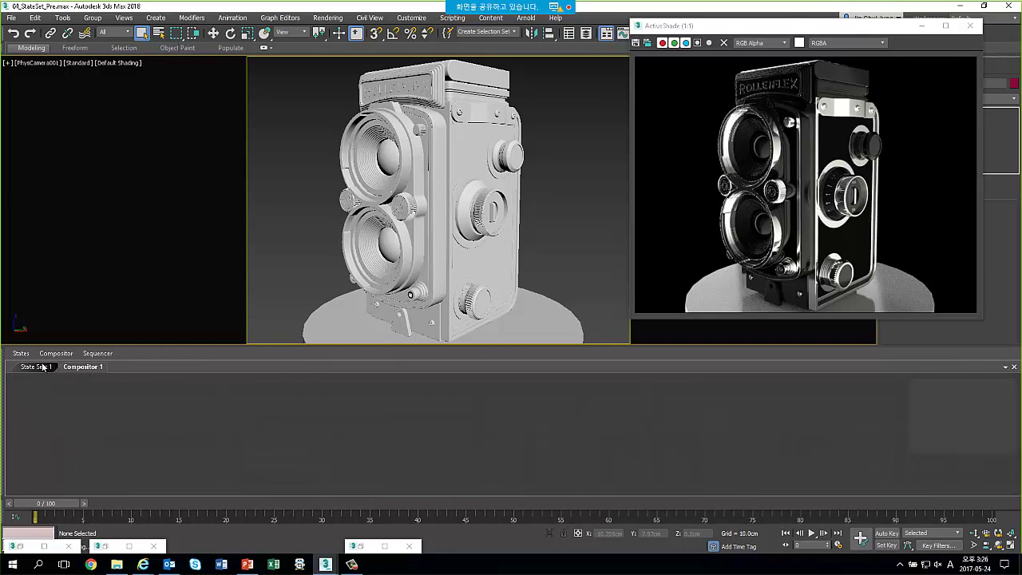
{"action": "left_click", "coordinate": [47, 371]}
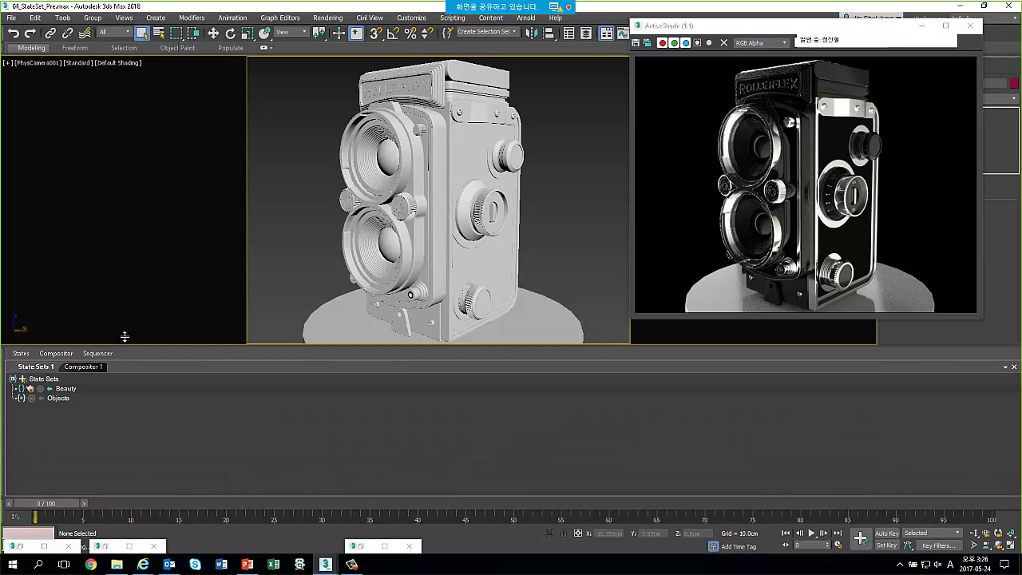
{"action": "left_click_drag", "start_coordinate": [9, 346], "coordinate": [565, 112]}
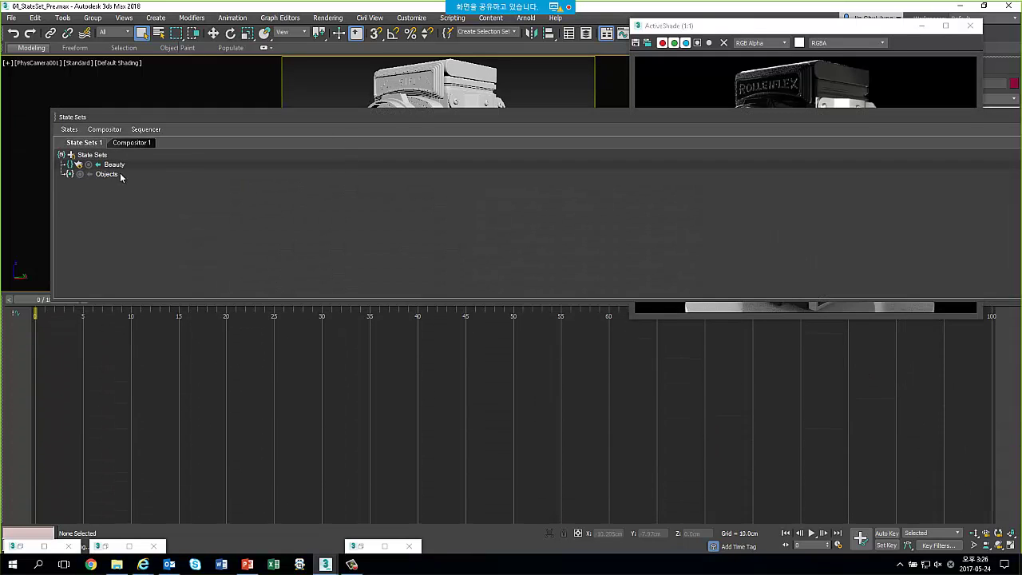
{"action": "left_click_drag", "start_coordinate": [57, 119], "coordinate": [33, 328]}
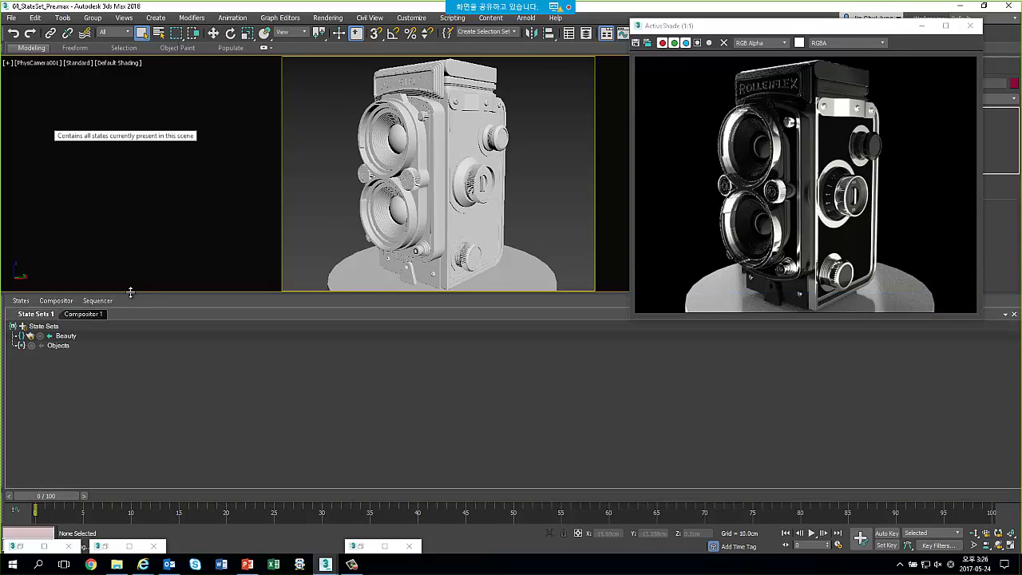
{"action": "left_click_drag", "start_coordinate": [130, 293], "coordinate": [130, 244]}
{"action": "left_click", "coordinate": [88, 268]}
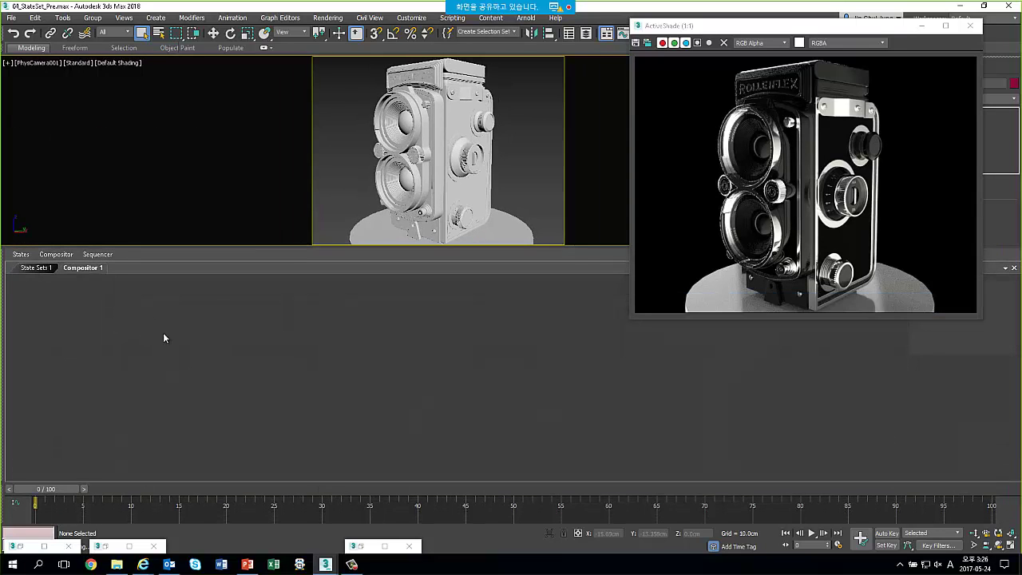
{"action": "left_click", "coordinate": [36, 268]}
Shrink the State Sets panel to enlarge the viewports and show the empty Compositor 1 view
{"action": "left_click_drag", "start_coordinate": [870, 32], "coordinate": [828, 68]}
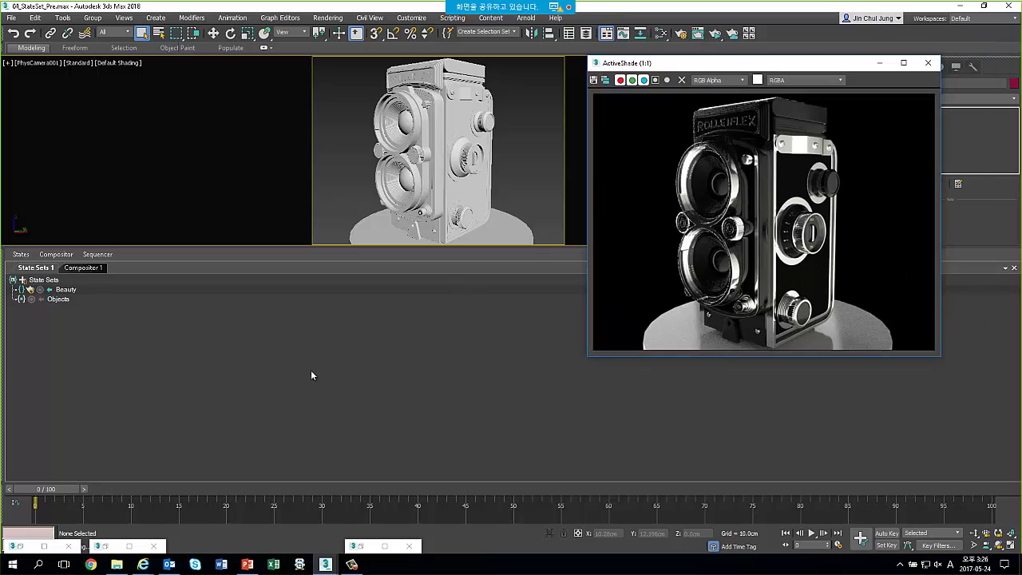
{"action": "left_click", "coordinate": [311, 375]}
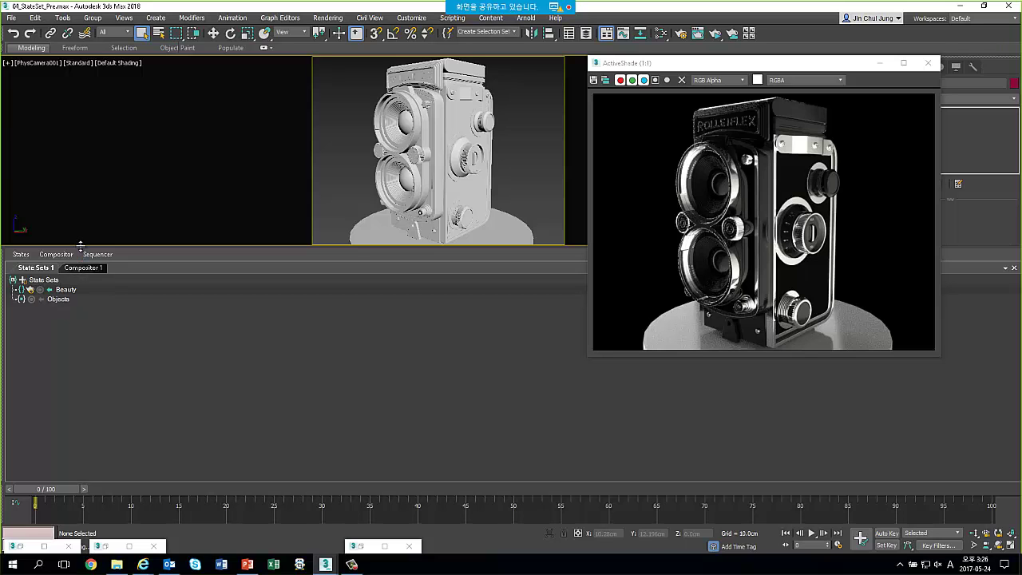
{"action": "left_click_drag", "start_coordinate": [81, 251], "coordinate": [103, 295]}
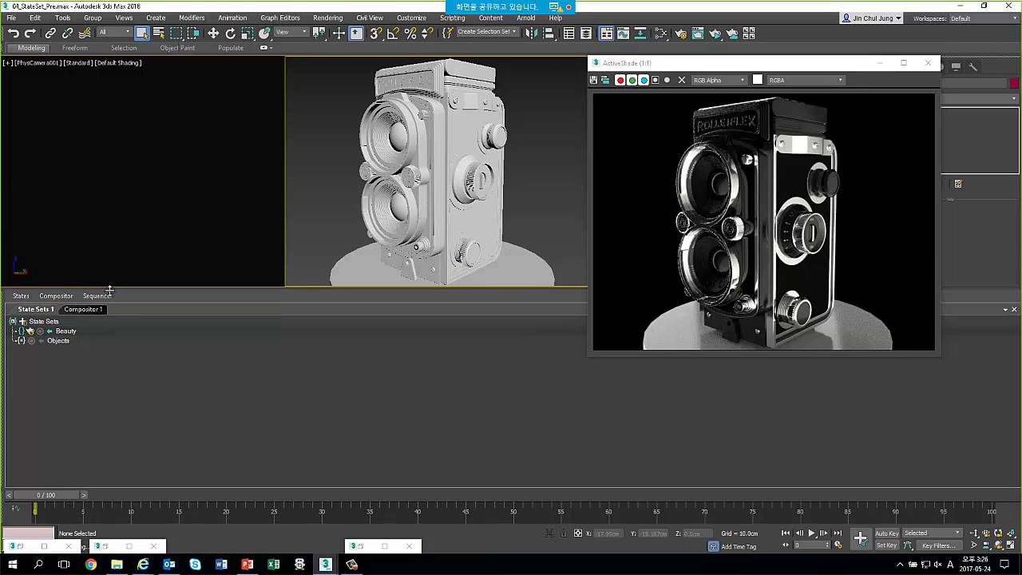
{"action": "left_click_drag", "start_coordinate": [79, 289], "coordinate": [111, 311]}
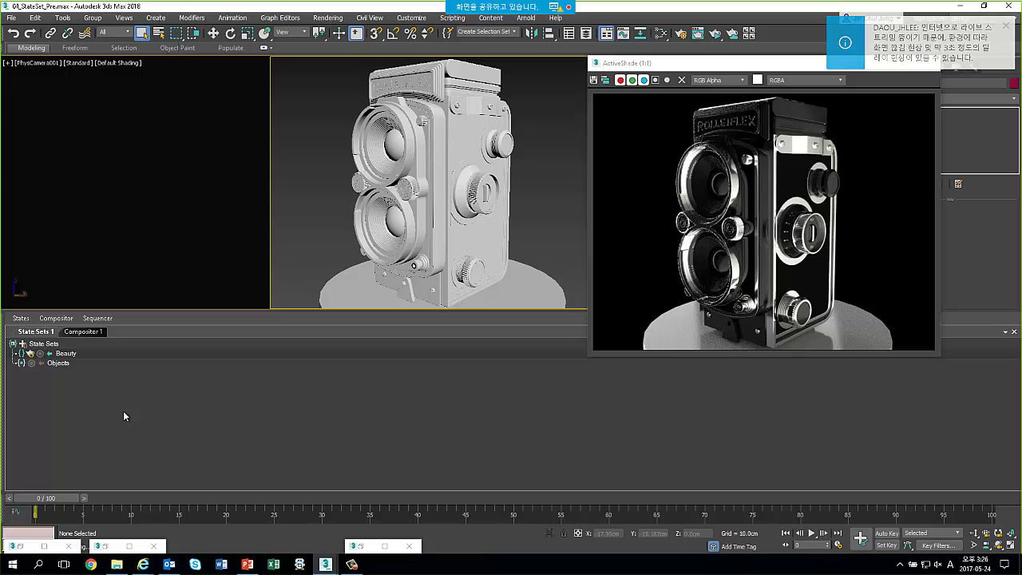
{"action": "left_click", "coordinate": [83, 332]}
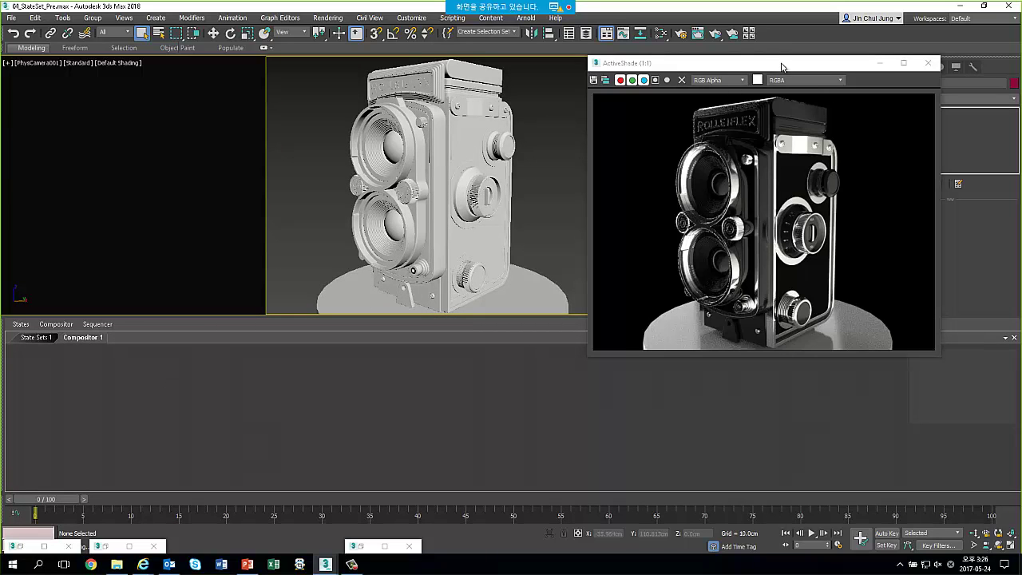
{"action": "left_click_drag", "start_coordinate": [781, 62], "coordinate": [799, 38]}
Add a new State01 state node in the Compositor and move it to the right
{"action": "left_click", "coordinate": [116, 379]}
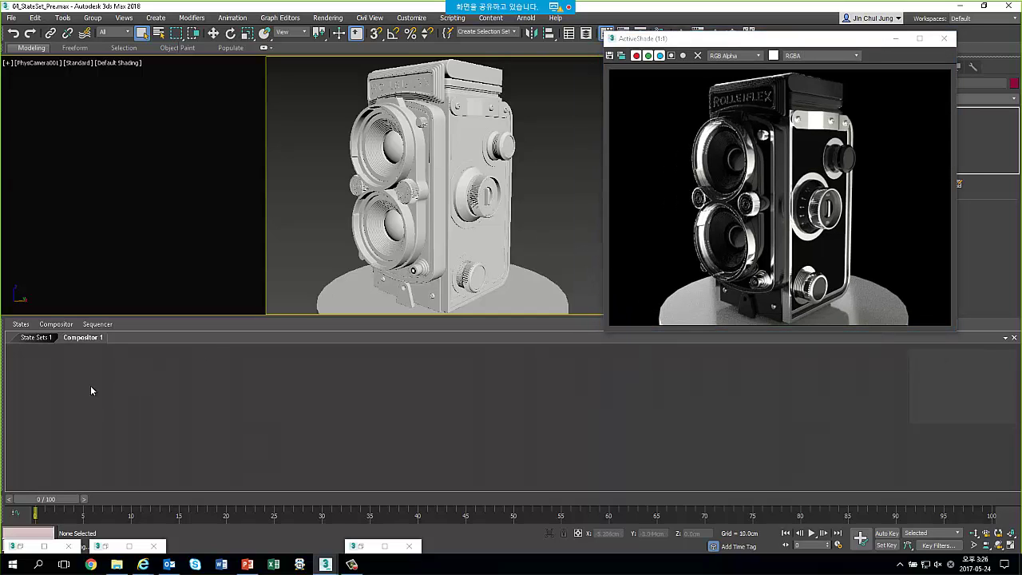
{"action": "left_click", "coordinate": [48, 337]}
{"action": "left_click", "coordinate": [83, 337]}
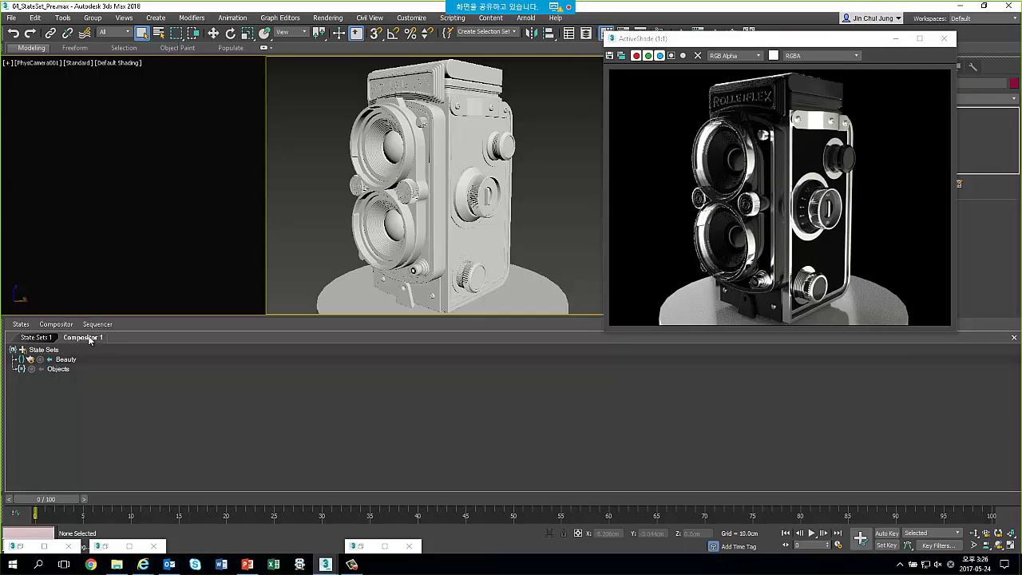
{"action": "right_click", "coordinate": [123, 382]}
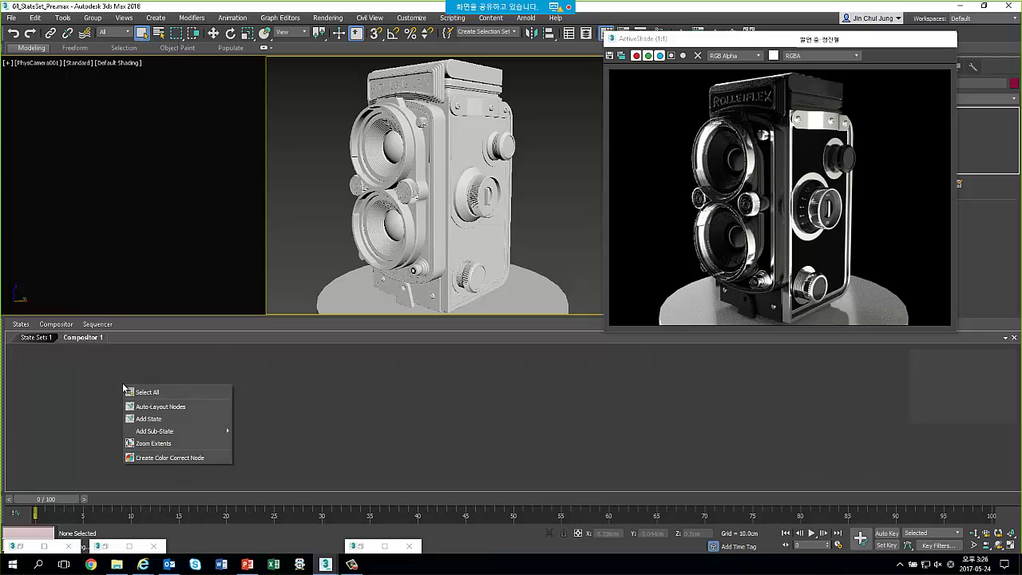
{"action": "left_click", "coordinate": [178, 419]}
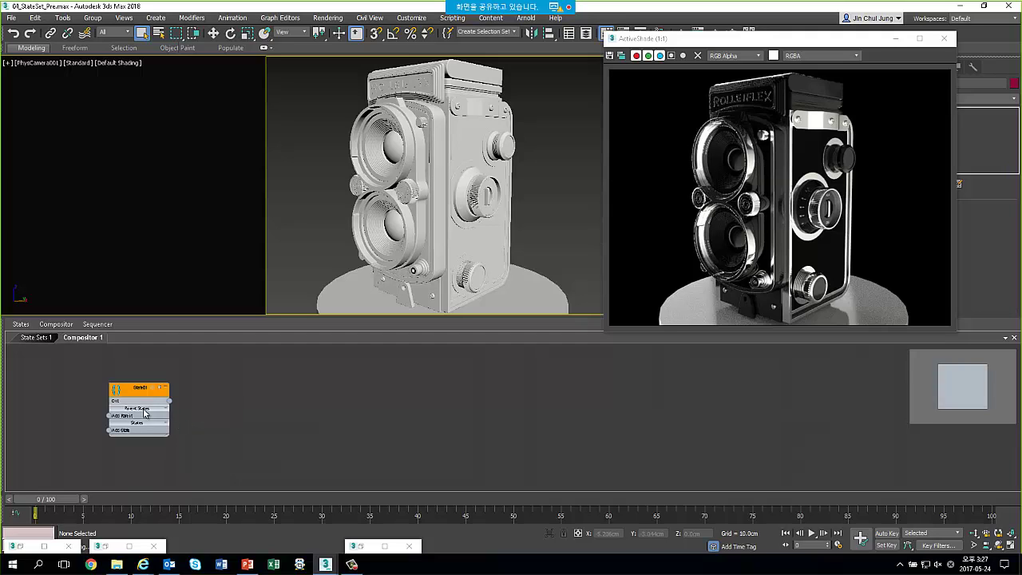
{"action": "left_click_drag", "start_coordinate": [137, 386], "coordinate": [329, 392]}
{"action": "scroll", "coordinate": [230, 385], "scroll_direction": "up", "scroll_amount": 1}
{"action": "scroll", "coordinate": [232, 388], "scroll_direction": "up", "scroll_amount": 2}
{"action": "scroll", "coordinate": [234, 393], "scroll_direction": "up", "scroll_amount": 2}
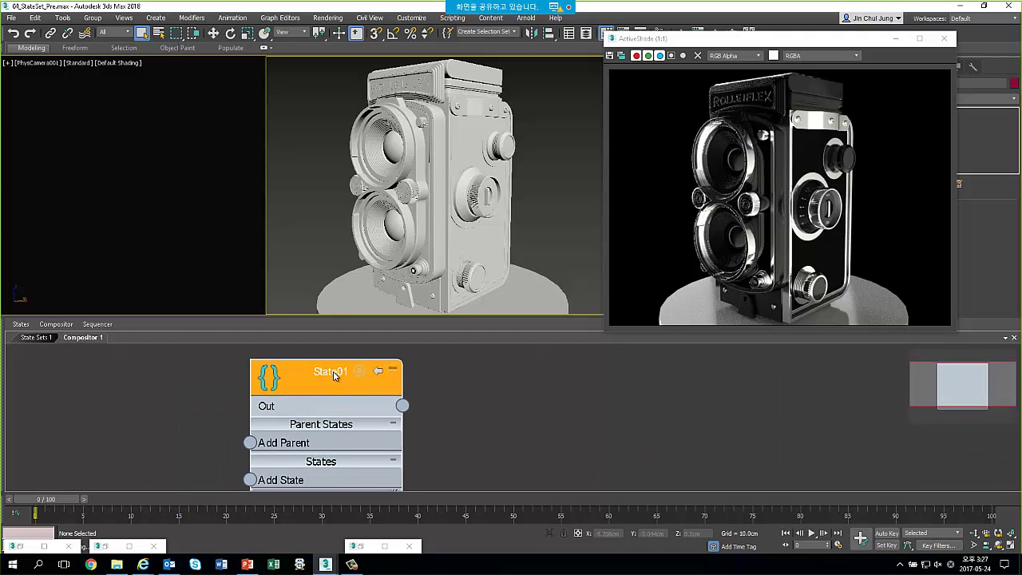
Rename the State01 node to 'AO' and confirm it is listed above Beauty in State Sets 1
{"action": "double_click", "coordinate": [323, 374]}
{"action": "key", "text": "BackSpace"}
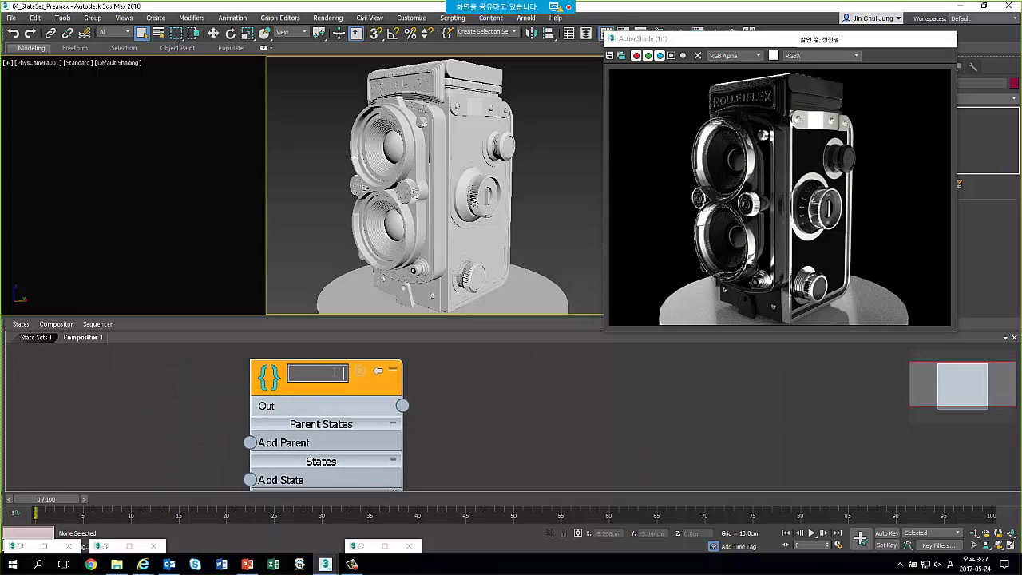
{"action": "type", "text": "AO"}
{"action": "key", "text": "Return"}
{"action": "scroll", "coordinate": [336, 372], "scroll_direction": "down", "scroll_amount": 2}
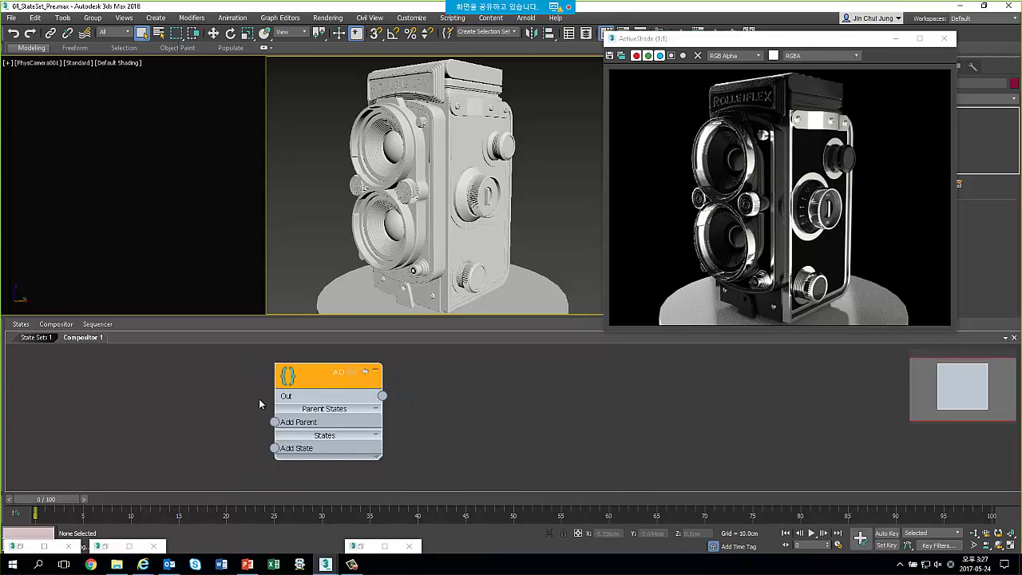
{"action": "left_click_drag", "start_coordinate": [334, 382], "coordinate": [448, 392]}
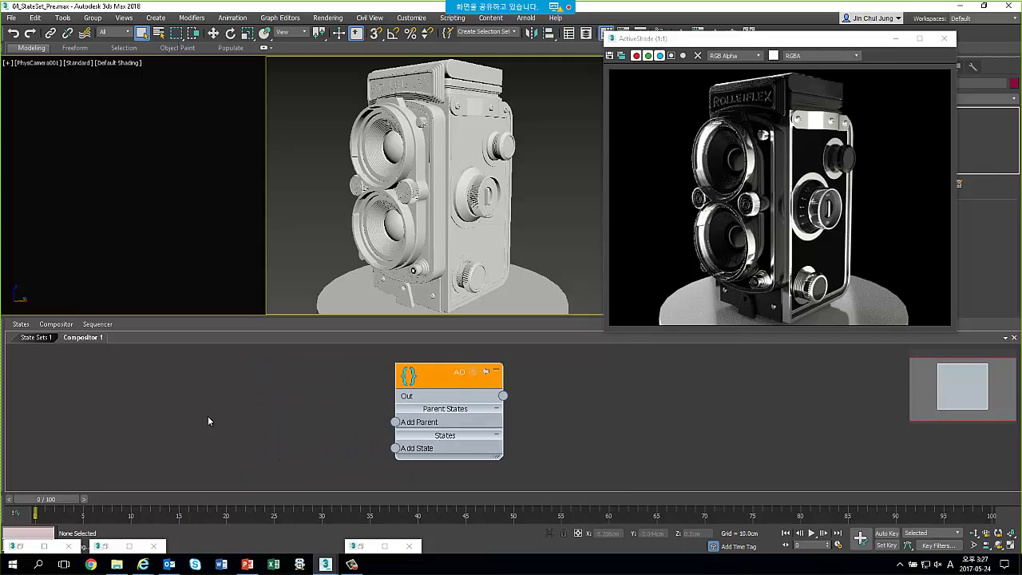
{"action": "left_click", "coordinate": [35, 337]}
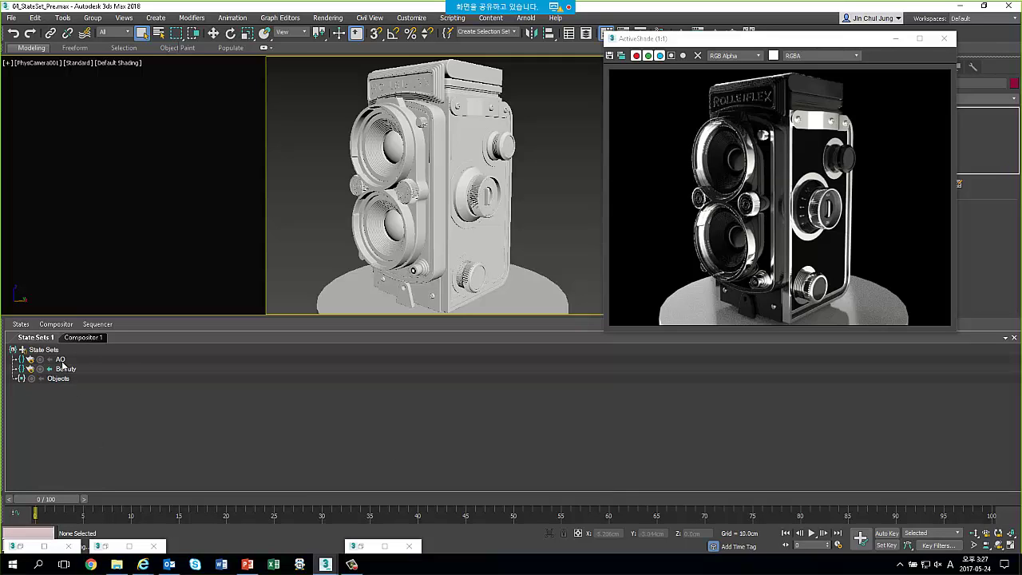
{"action": "left_click", "coordinate": [58, 360]}
{"action": "left_click", "coordinate": [82, 338]}
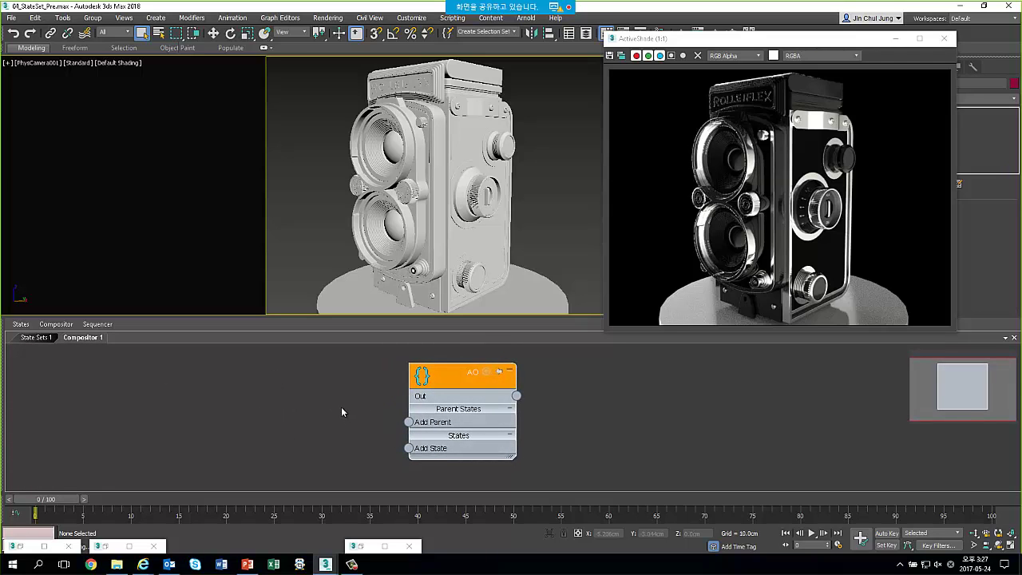
Add an Objects State node and wire it into the AO state's Objects State input
{"action": "right_click", "coordinate": [277, 391]}
{"action": "mouse_move", "coordinate": [329, 434]}
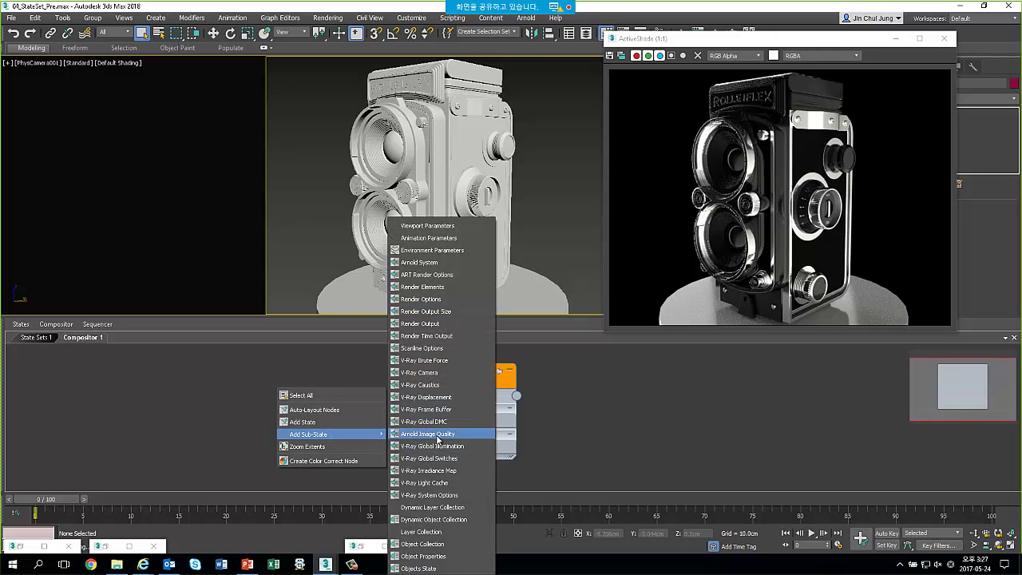
{"action": "left_click", "coordinate": [424, 567]}
{"action": "left_click_drag", "start_coordinate": [325, 425], "coordinate": [294, 403]}
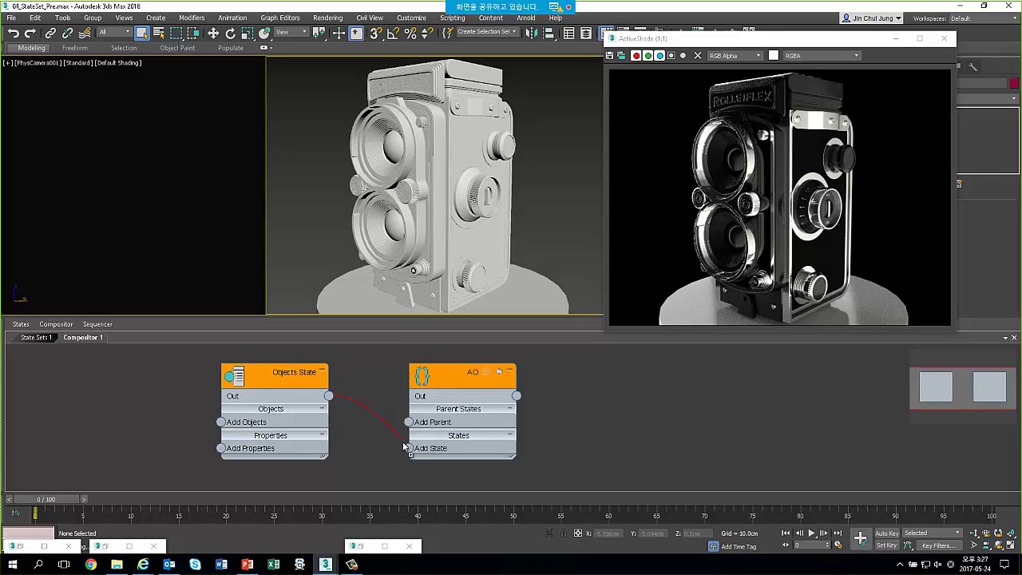
{"action": "left_click_drag", "start_coordinate": [363, 410], "coordinate": [408, 448]}
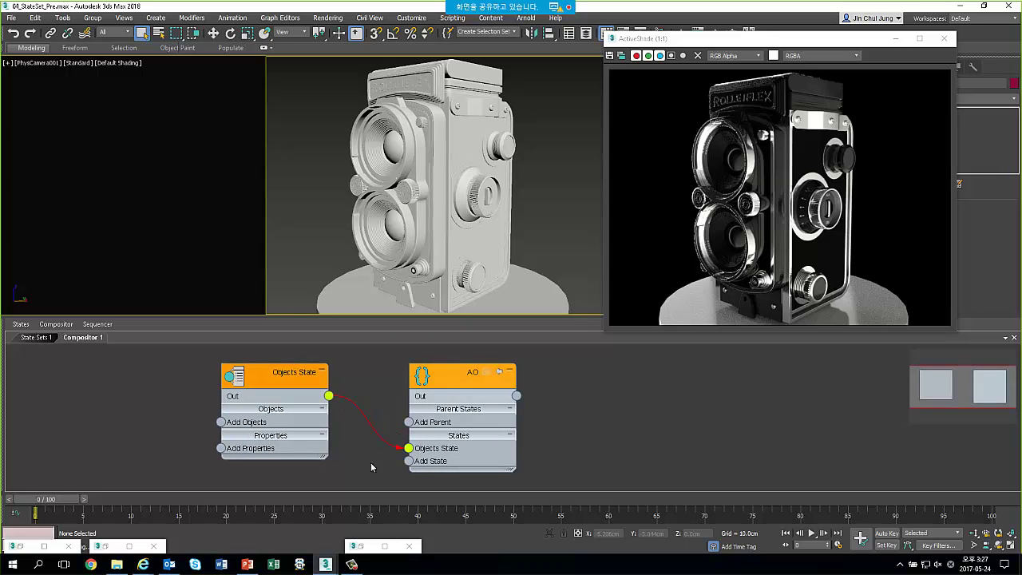
{"action": "middle_click_drag", "start_coordinate": [364, 439], "coordinate": [474, 447]}
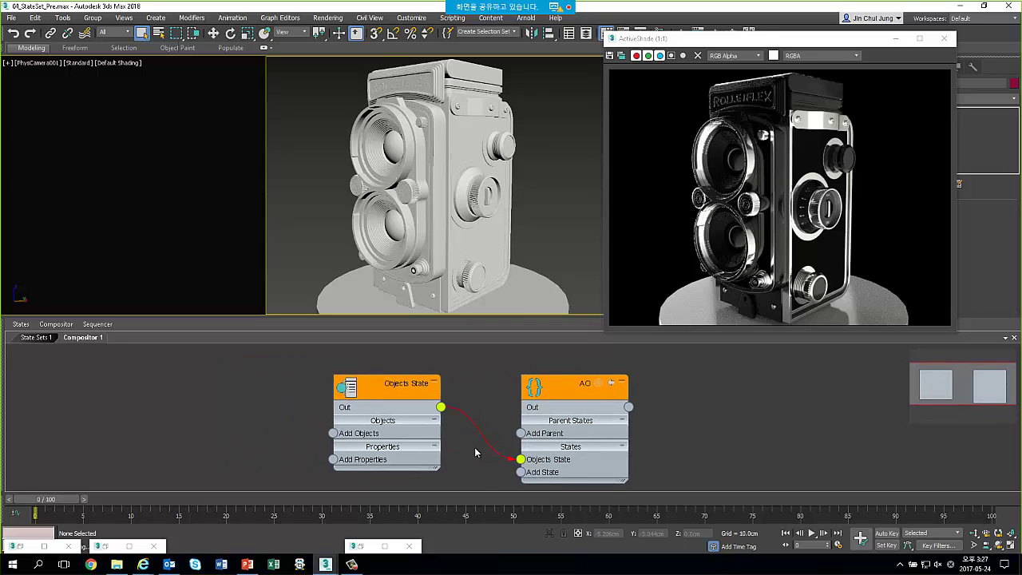
{"action": "scroll", "coordinate": [468, 452], "scroll_direction": "down", "scroll_amount": 2}
{"action": "mouse_move", "coordinate": [423, 391]}
{"action": "left_mouse_down"}
{"action": "mouse_move", "coordinate": [381, 408]}
{"action": "mouse_move", "coordinate": [417, 401]}
{"action": "left_mouse_up"}
{"action": "middle_click_drag", "start_coordinate": [283, 385], "coordinate": [318, 395]}
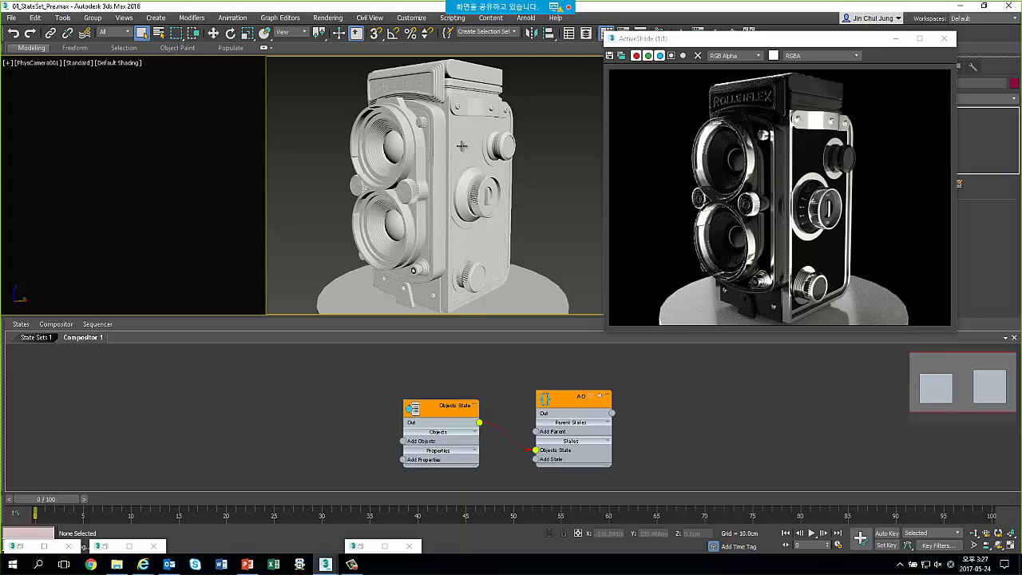
Select the camera model in the scene and tidy the Objects State node's position
{"action": "left_click", "coordinate": [436, 203]}
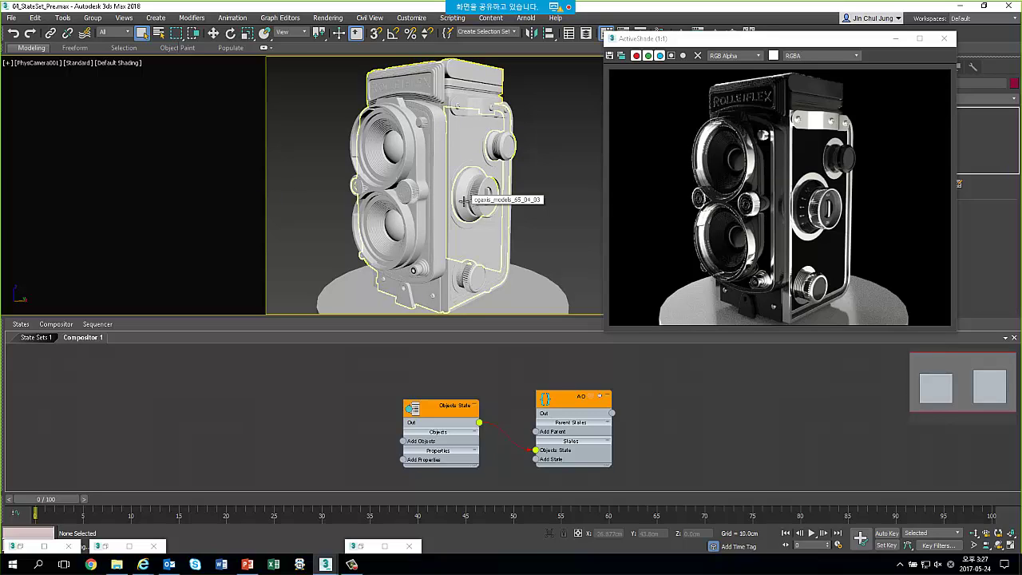
{"action": "left_click_drag", "start_coordinate": [442, 408], "coordinate": [451, 408]}
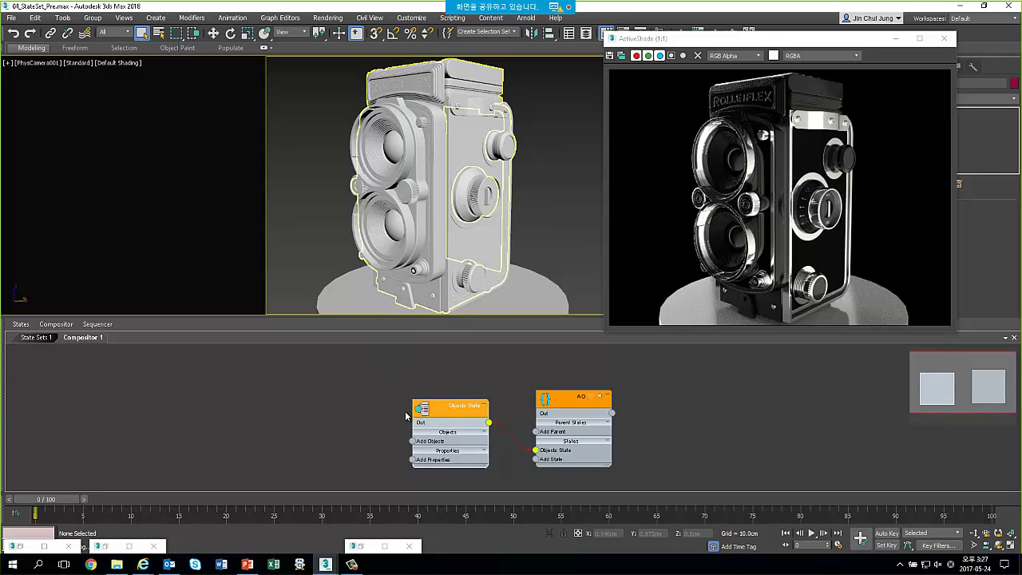
{"action": "scroll", "coordinate": [434, 440], "scroll_direction": "up", "scroll_amount": 2}
{"action": "left_click", "coordinate": [435, 441]}
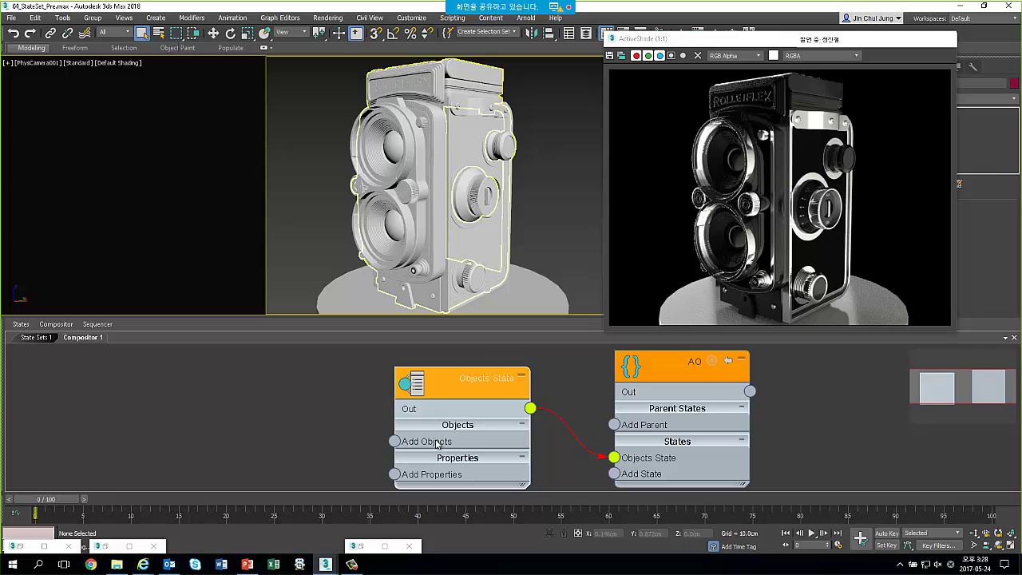
{"action": "left_click", "coordinate": [313, 455]}
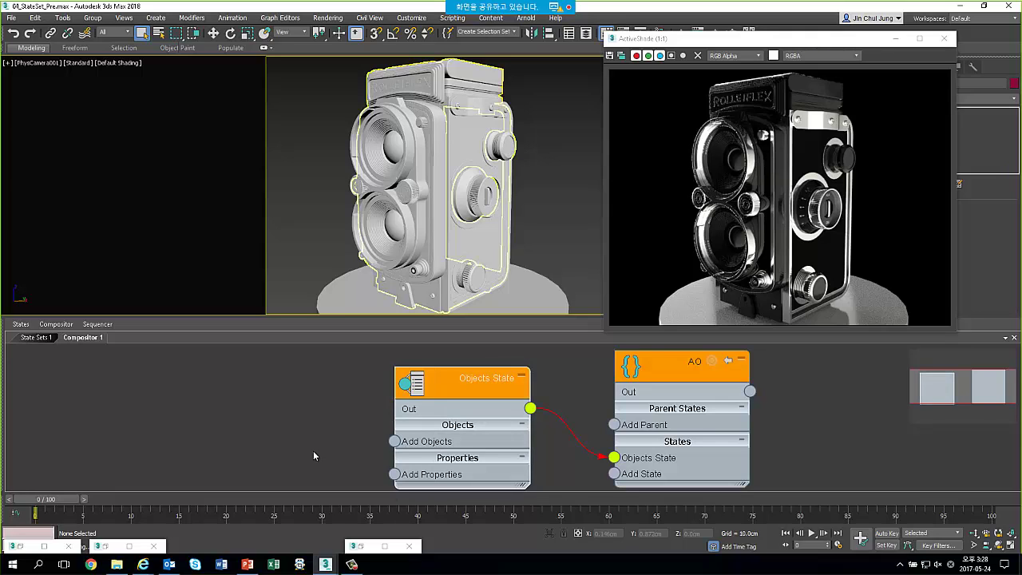
{"action": "scroll", "coordinate": [313, 453], "scroll_direction": "down", "scroll_amount": 2}
{"action": "middle_click_drag", "start_coordinate": [321, 449], "coordinate": [370, 430]}
Add an Object Collection sub-state holding the camera's parts and connect it into Objects State
{"action": "right_click", "coordinate": [315, 401]}
{"action": "mouse_move", "coordinate": [367, 444]}
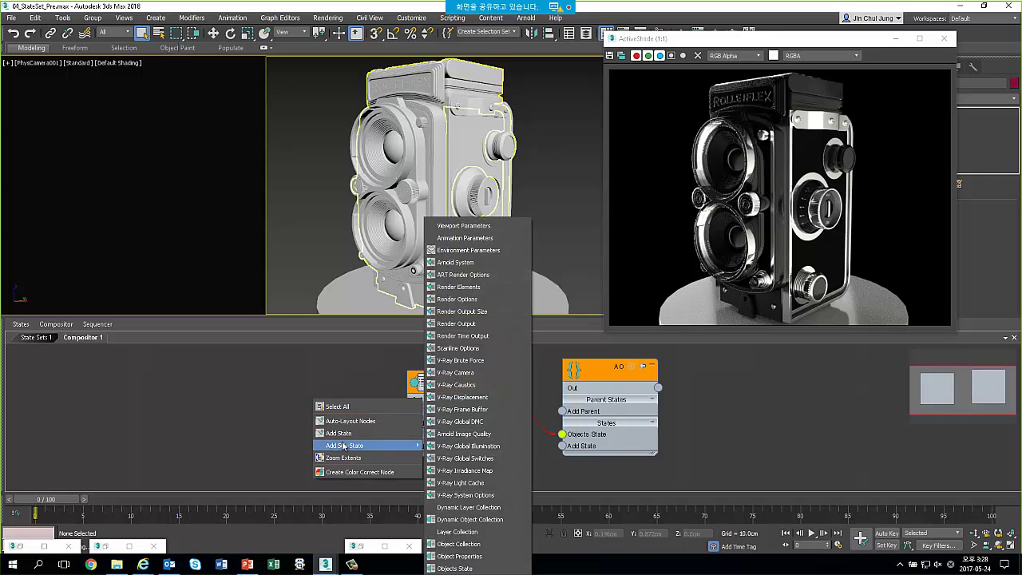
{"action": "left_click", "coordinate": [460, 543]}
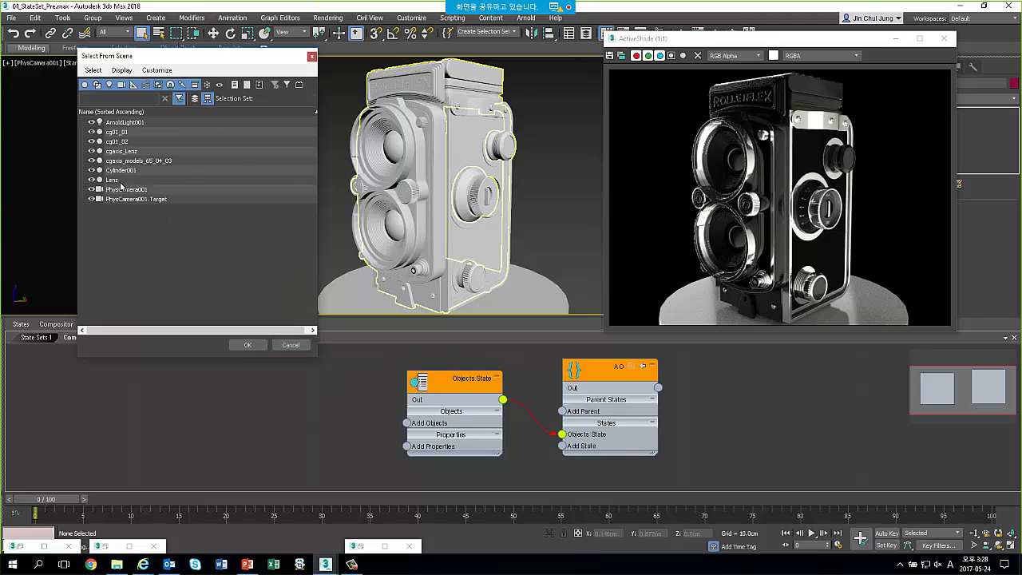
{"action": "left_click", "coordinate": [119, 181]}
{"action": "left_click", "coordinate": [126, 132], "text": "shift"}
{"action": "left_click", "coordinate": [247, 345]}
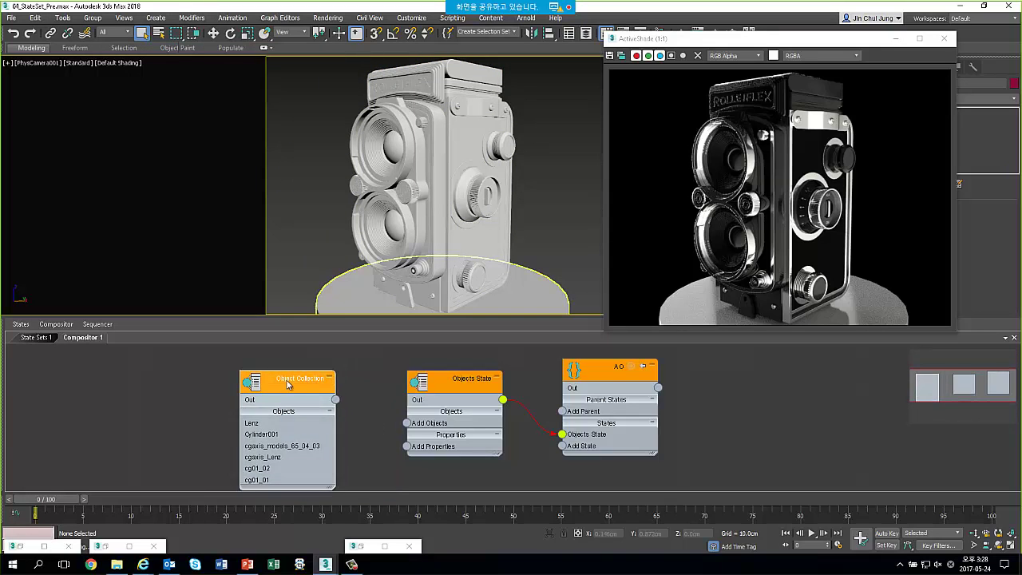
{"action": "left_click_drag", "start_coordinate": [304, 448], "coordinate": [304, 437]}
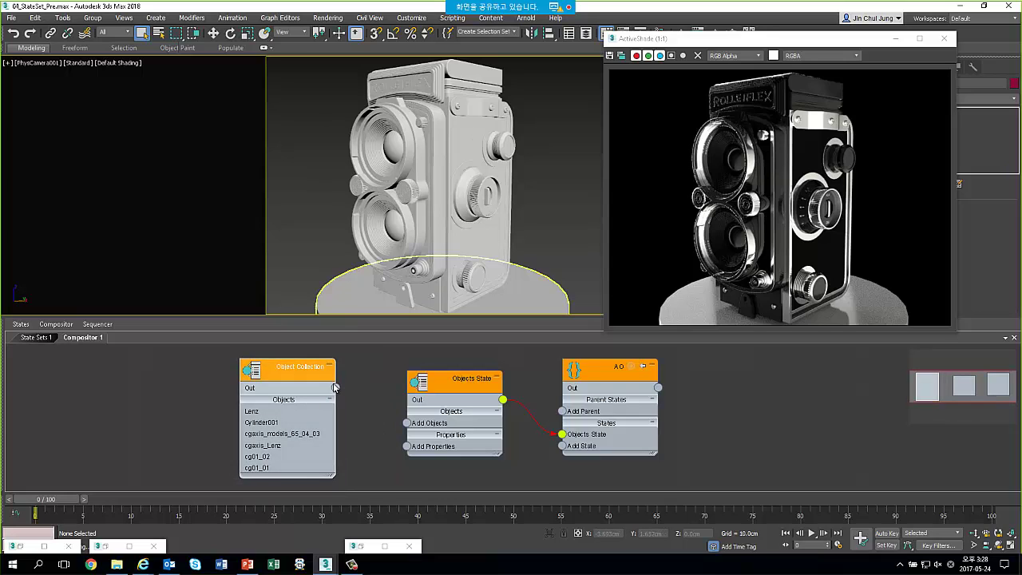
{"action": "left_click_drag", "start_coordinate": [336, 387], "coordinate": [406, 423]}
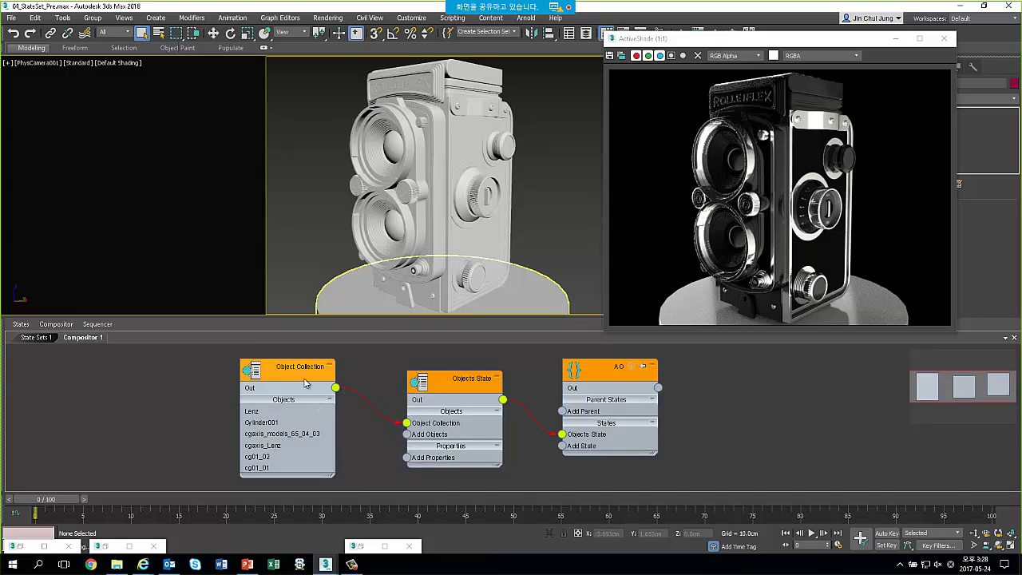
{"action": "scroll", "coordinate": [377, 449], "scroll_direction": "down", "scroll_amount": 2}
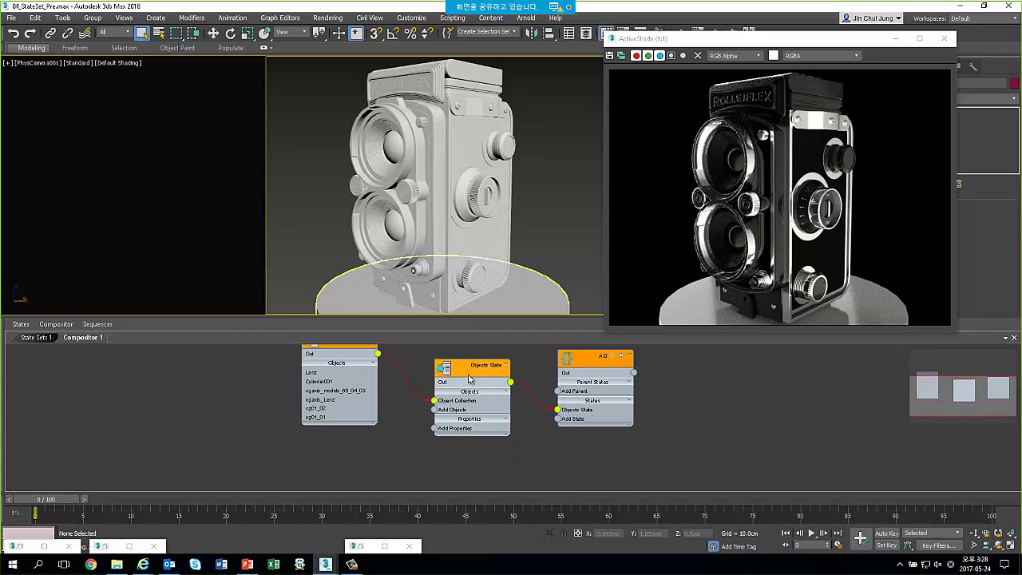
{"action": "left_click_drag", "start_coordinate": [453, 433], "coordinate": [453, 461]}
{"action": "scroll", "coordinate": [453, 461], "scroll_direction": "up", "scroll_amount": 2}
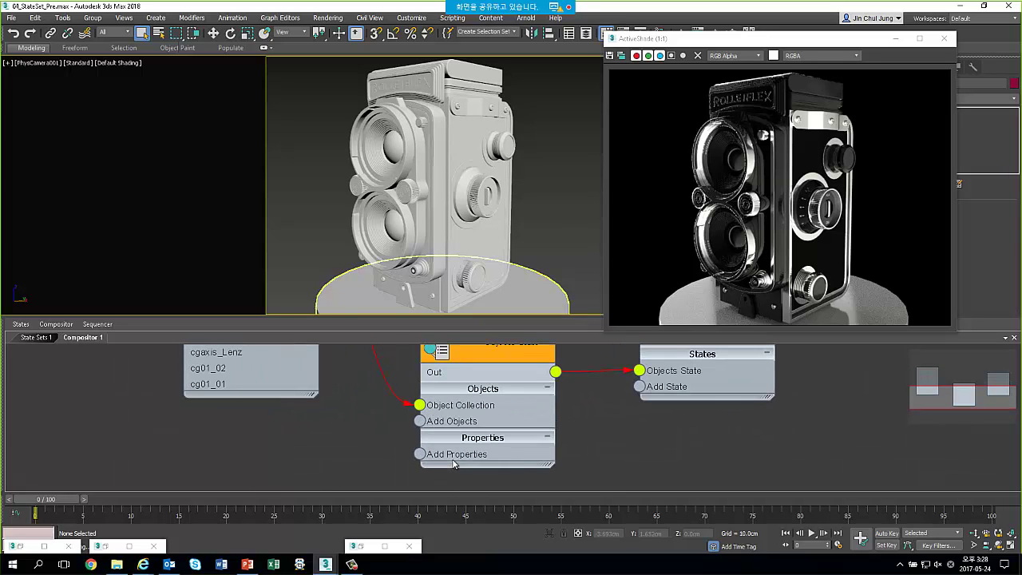
{"action": "scroll", "coordinate": [387, 461], "scroll_direction": "down", "scroll_amount": 2}
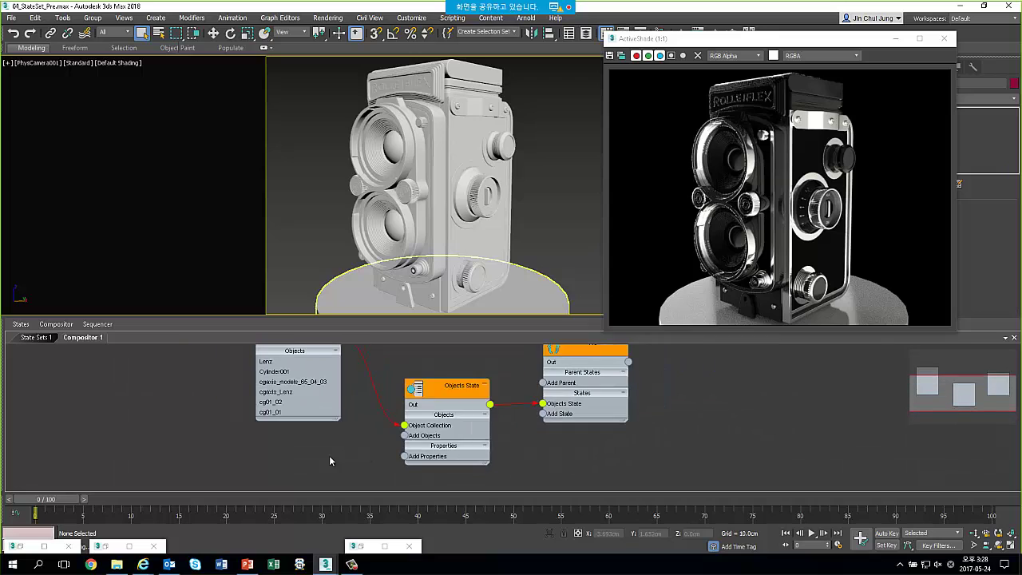
{"action": "middle_click_drag", "start_coordinate": [331, 460], "coordinate": [358, 452]}
Add an Object Properties node beside the collection and bring its rendering options into view
{"action": "right_click", "coordinate": [353, 447]}
{"action": "mouse_move", "coordinate": [383, 491]}
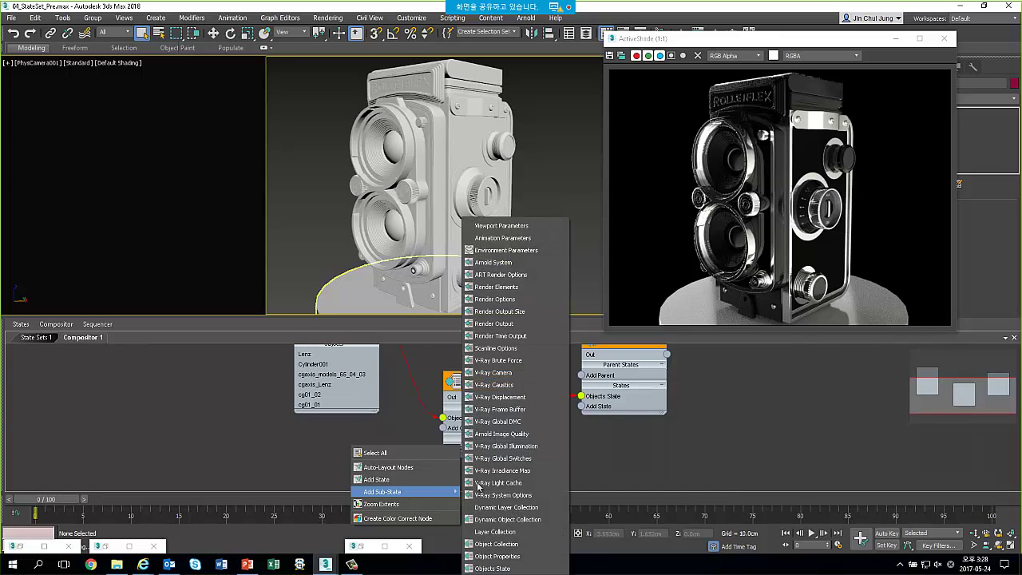
{"action": "left_click", "coordinate": [498, 557]}
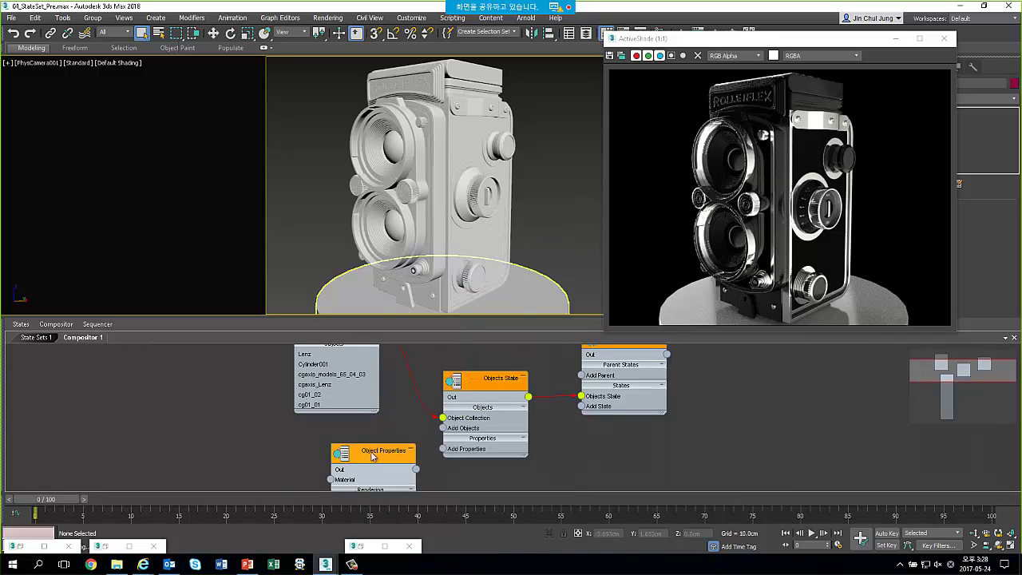
{"action": "scroll", "coordinate": [372, 451], "scroll_direction": "down", "scroll_amount": 2}
{"action": "left_click_drag", "start_coordinate": [373, 449], "coordinate": [351, 447]}
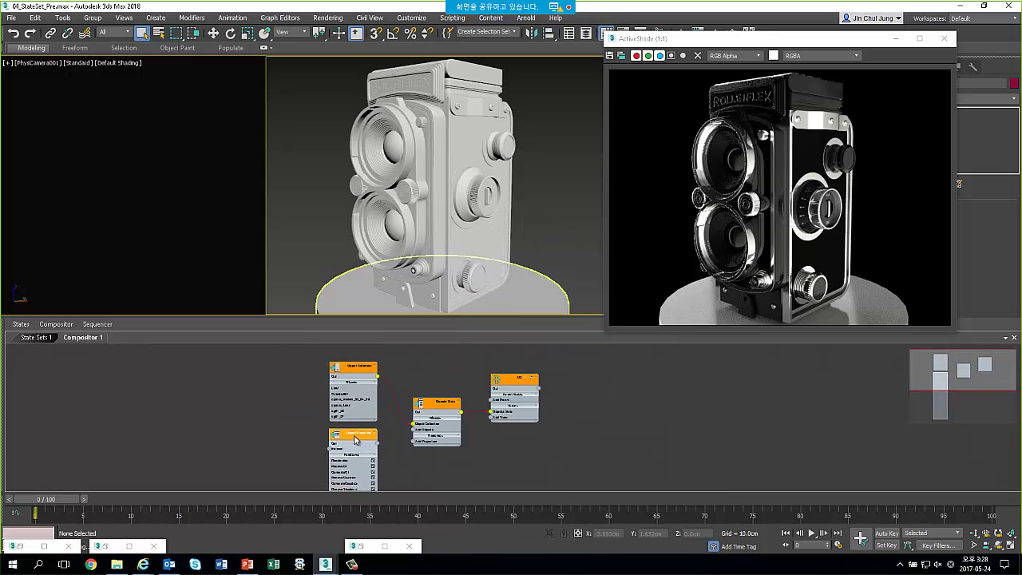
{"action": "scroll", "coordinate": [375, 447], "scroll_direction": "up", "scroll_amount": 2}
{"action": "scroll", "coordinate": [419, 415], "scroll_direction": "up", "scroll_amount": 2}
{"action": "middle_click_drag", "start_coordinate": [418, 416], "coordinate": [314, 405]}
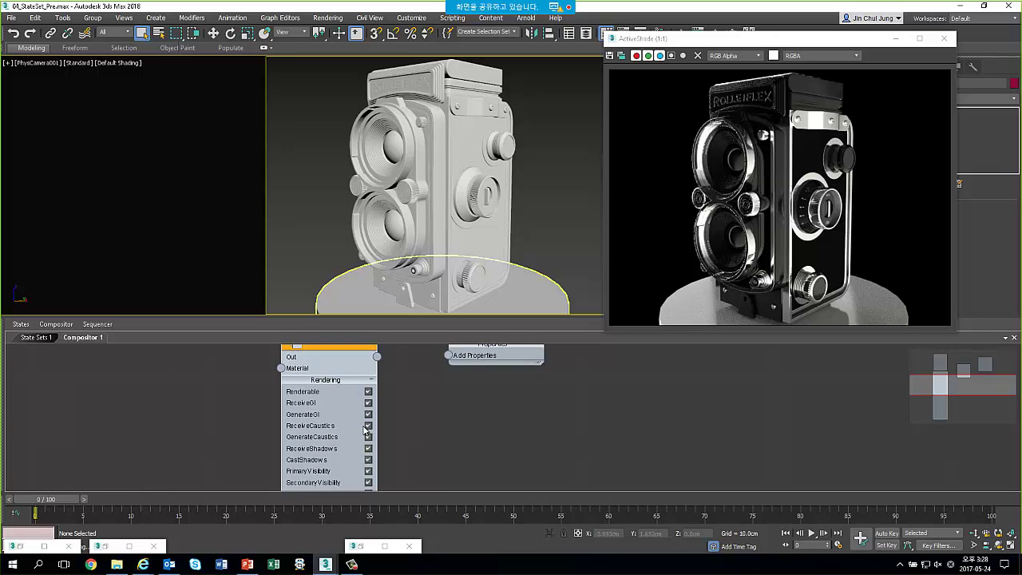
{"action": "scroll", "coordinate": [391, 441], "scroll_direction": "down", "scroll_amount": 2}
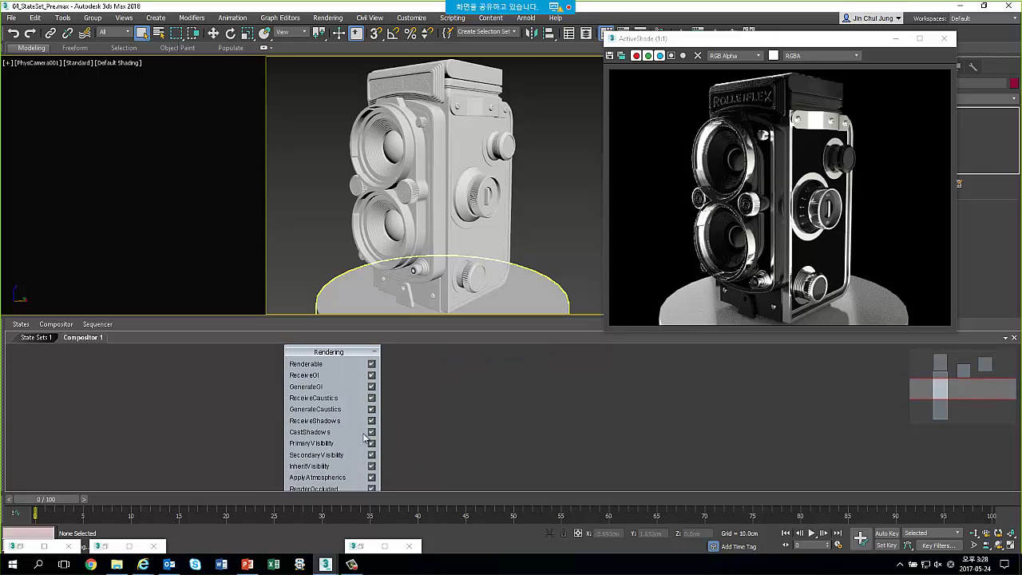
{"action": "scroll", "coordinate": [373, 437], "scroll_direction": "down", "scroll_amount": 2}
{"action": "scroll", "coordinate": [391, 459], "scroll_direction": "up", "scroll_amount": 2}
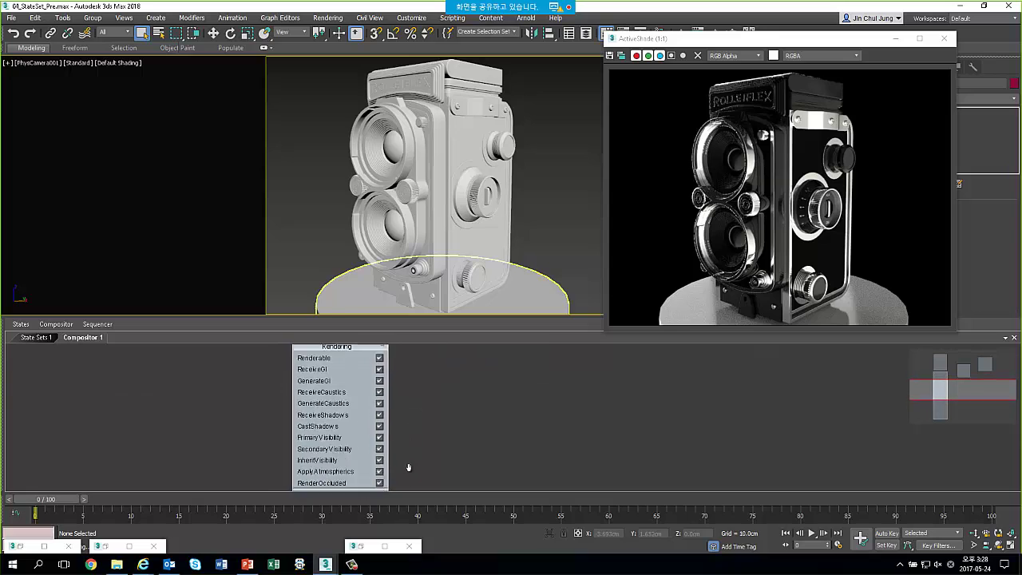
{"action": "scroll", "coordinate": [404, 447], "scroll_direction": "up", "scroll_amount": 2}
{"action": "scroll", "coordinate": [401, 435], "scroll_direction": "up", "scroll_amount": 1}
{"action": "scroll", "coordinate": [404, 430], "scroll_direction": "up", "scroll_amount": 3}
{"action": "scroll", "coordinate": [404, 427], "scroll_direction": "up", "scroll_amount": 1}
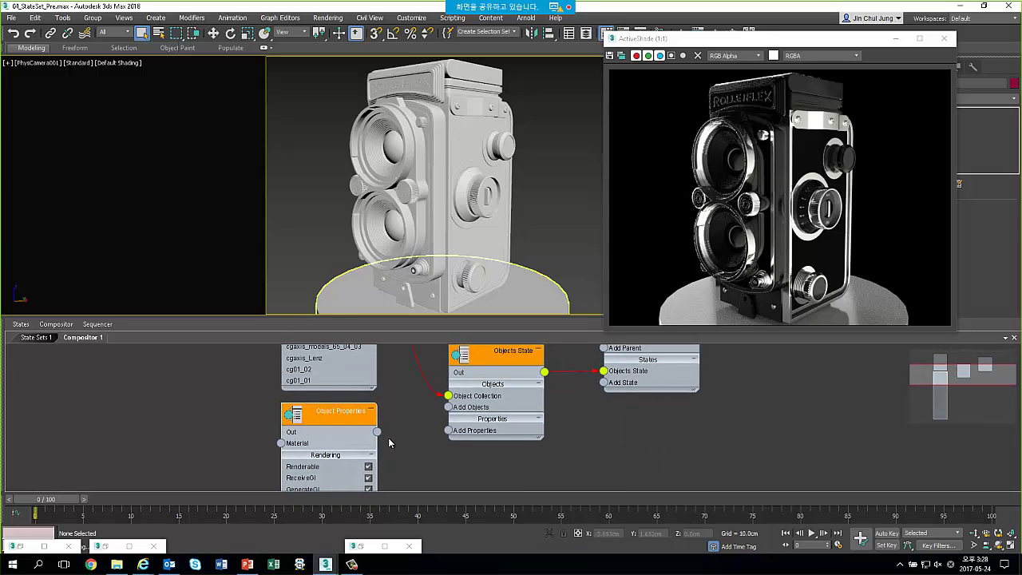
Attach the AO material to Object Properties' Material input and feed it into Objects State
{"action": "left_click_drag", "start_coordinate": [281, 445], "coordinate": [213, 445]}
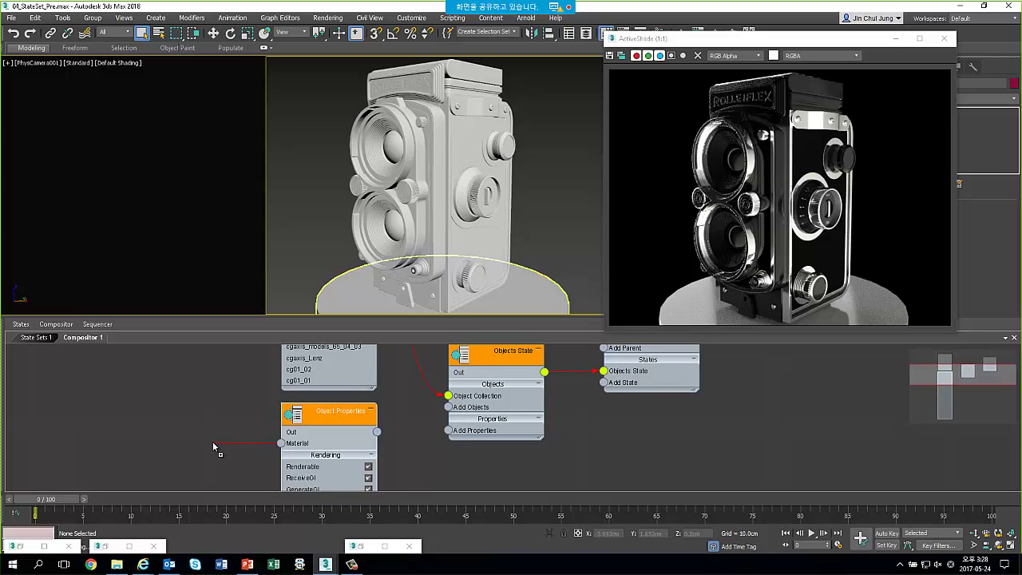
{"action": "left_click_drag", "start_coordinate": [213, 446], "coordinate": [213, 446]}
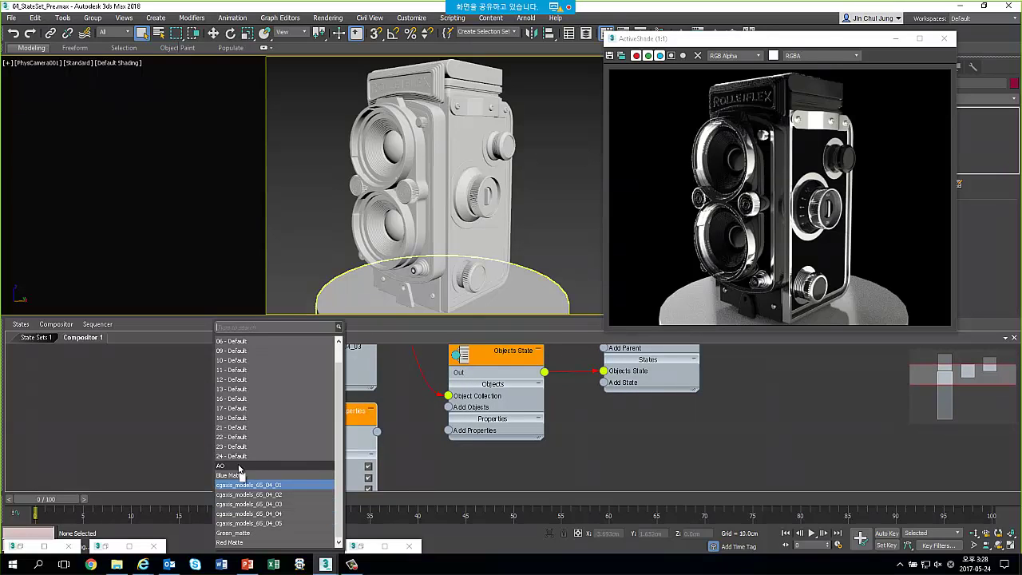
{"action": "left_click", "coordinate": [232, 465]}
{"action": "left_click_drag", "start_coordinate": [257, 462], "coordinate": [157, 425]}
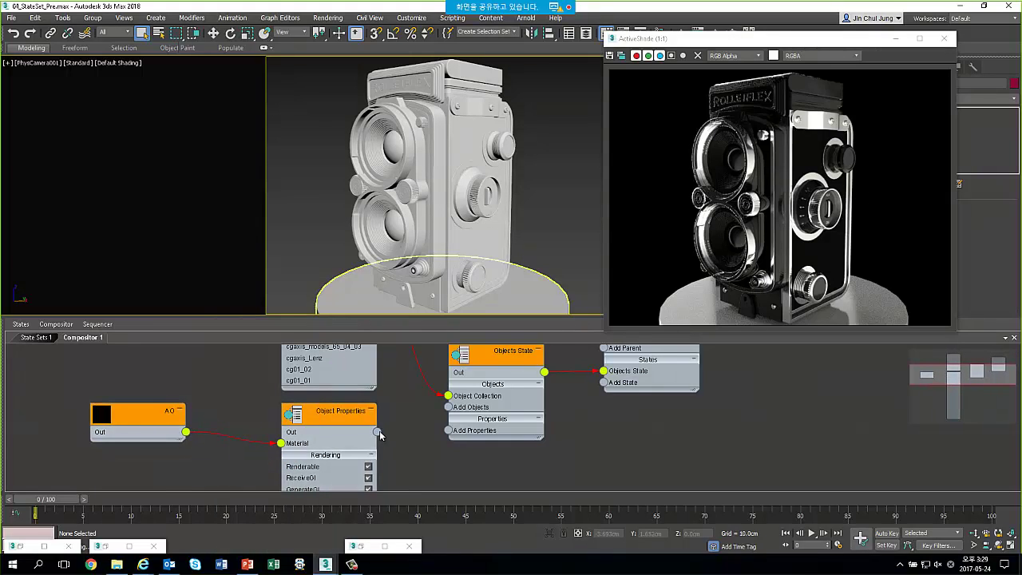
{"action": "left_click_drag", "start_coordinate": [378, 431], "coordinate": [449, 431]}
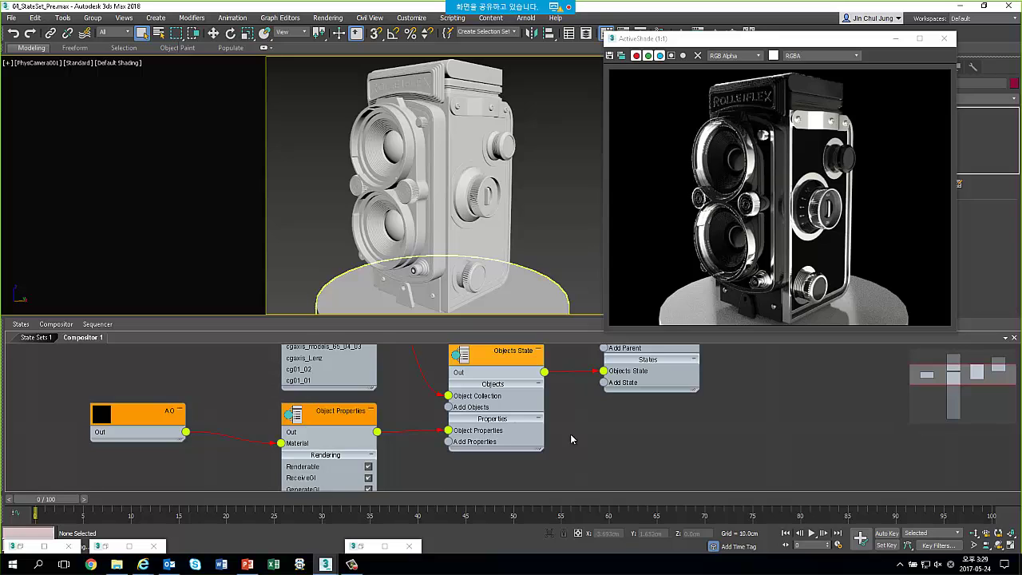
{"action": "middle_click_drag", "start_coordinate": [570, 439], "coordinate": [501, 463]}
{"action": "scroll", "coordinate": [501, 463], "scroll_direction": "down", "scroll_amount": 1}
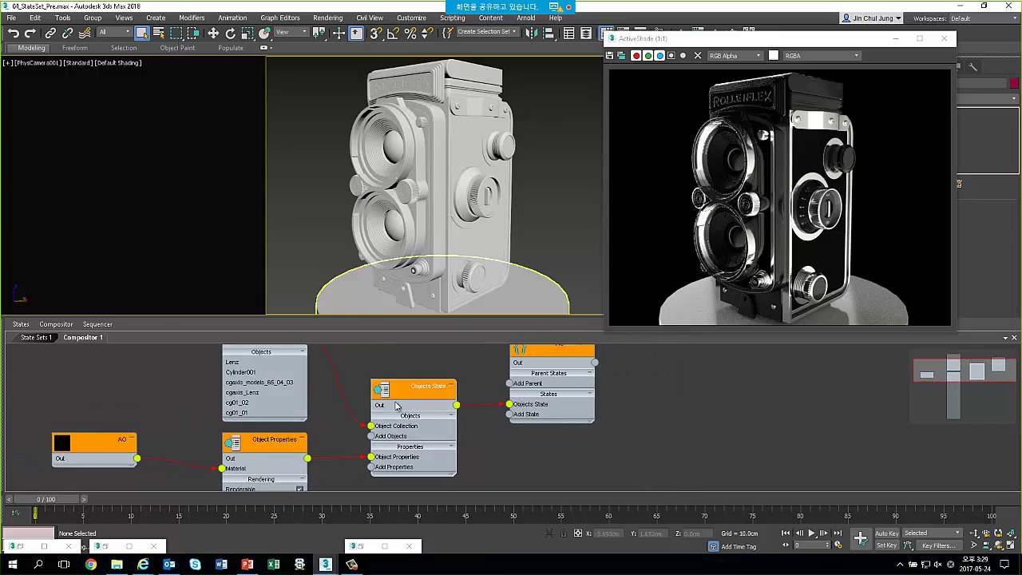
{"action": "middle_click_drag", "start_coordinate": [396, 407], "coordinate": [336, 407]}
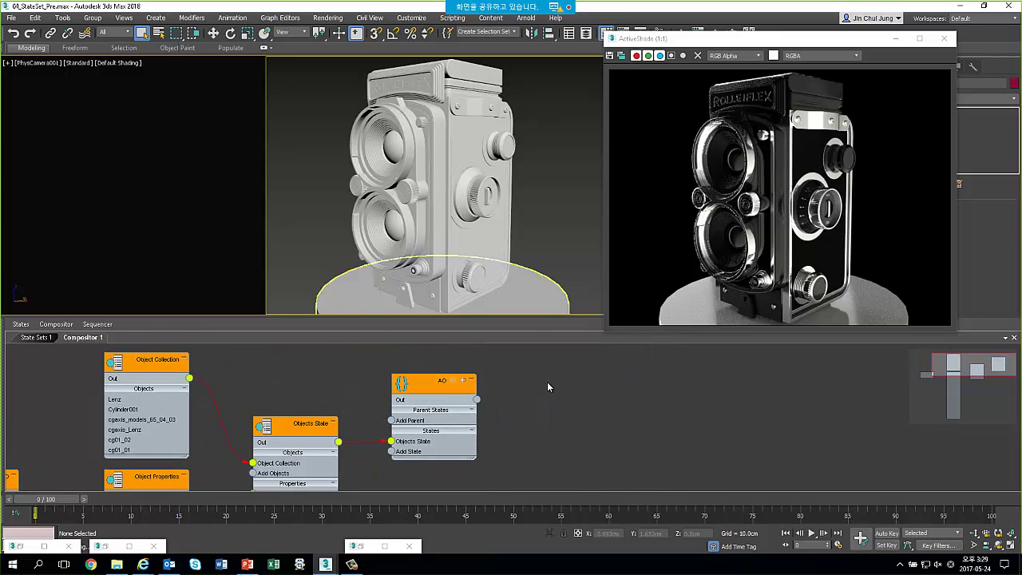
{"action": "scroll", "coordinate": [440, 384], "scroll_direction": "up", "scroll_amount": 3}
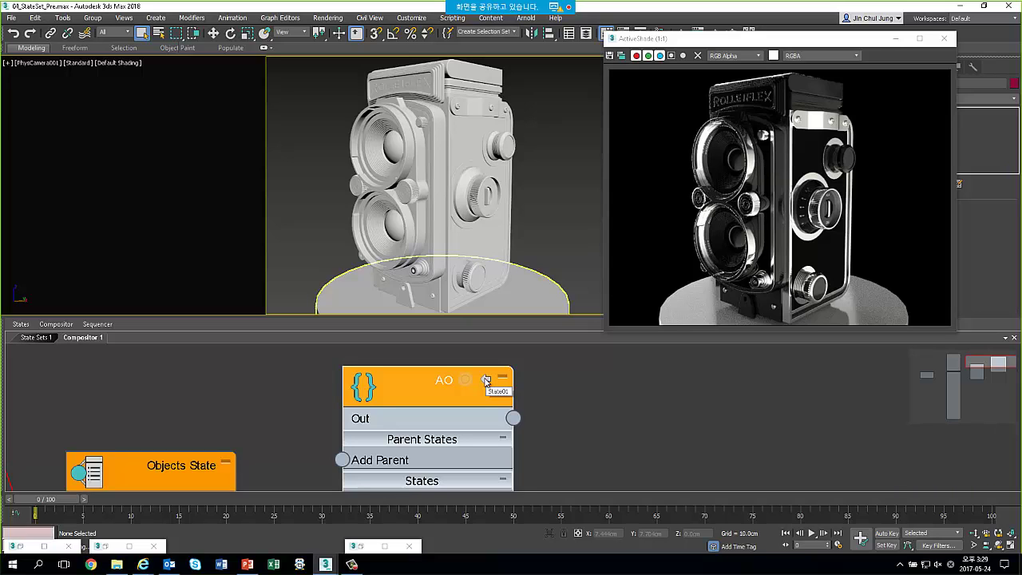
Activate the AO state so ActiveShade renders the camera as grey ambient occlusion
{"action": "left_click", "coordinate": [486, 381]}
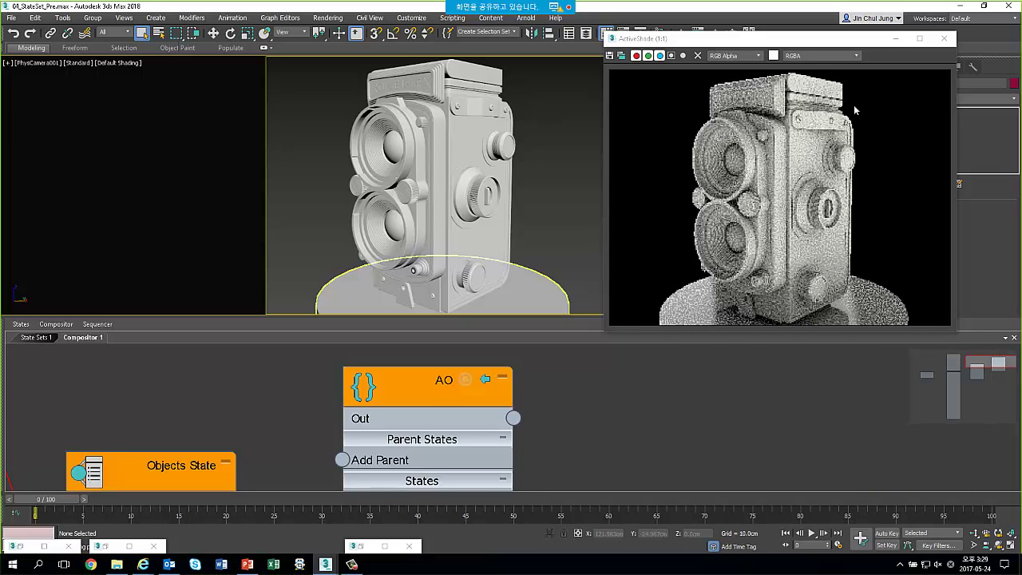
{"action": "left_click_drag", "start_coordinate": [798, 38], "coordinate": [815, 26]}
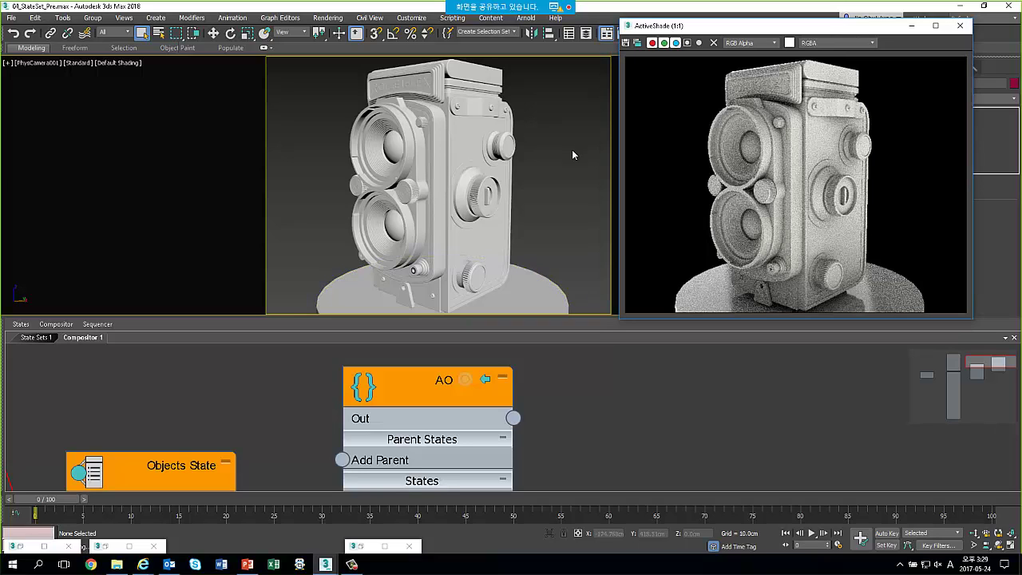
{"action": "scroll", "coordinate": [202, 423], "scroll_direction": "down", "scroll_amount": 2}
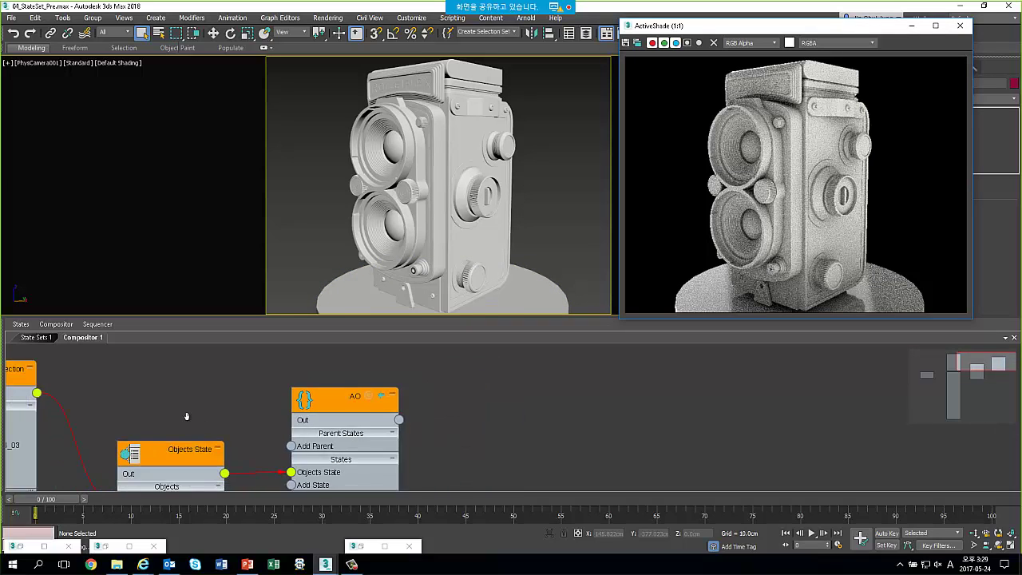
{"action": "middle_click_drag", "start_coordinate": [186, 416], "coordinate": [515, 360]}
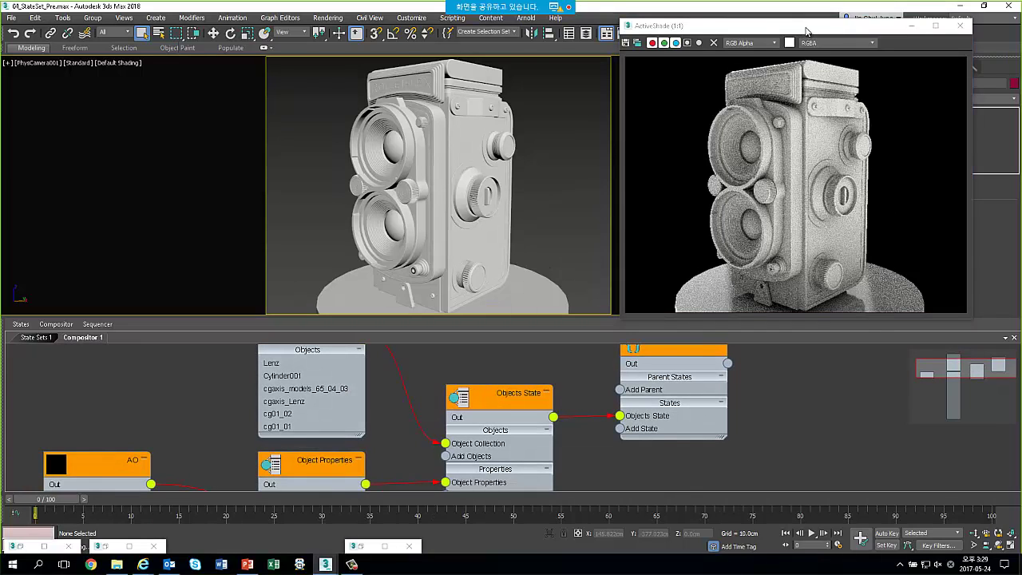
{"action": "left_click_drag", "start_coordinate": [807, 31], "coordinate": [818, 39]}
Switch the active state between Beauty and AO to compare their ActiveShade renders
{"action": "left_click", "coordinate": [36, 337]}
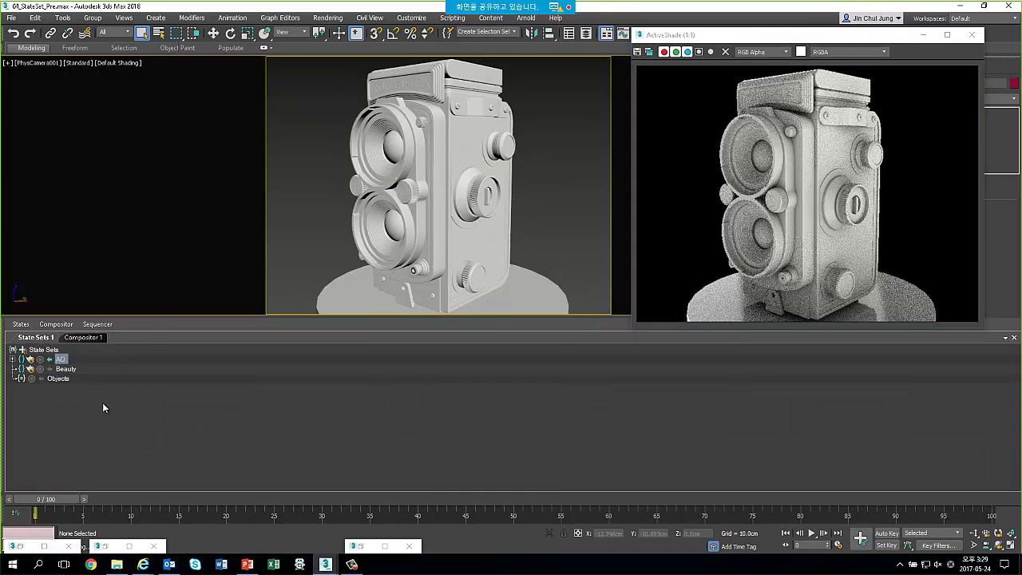
{"action": "left_click", "coordinate": [64, 370]}
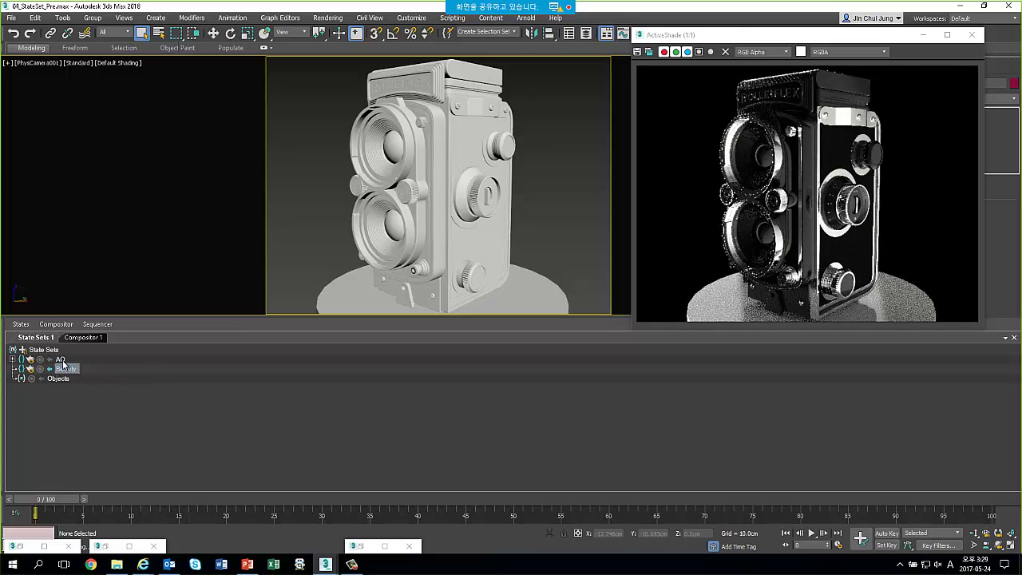
{"action": "left_click", "coordinate": [61, 359]}
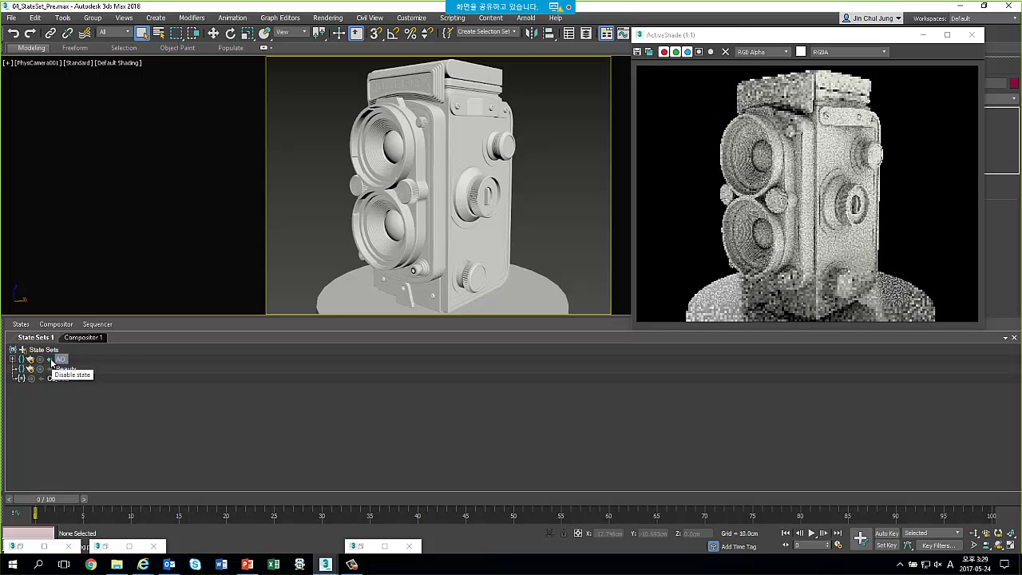
{"action": "left_click", "coordinate": [98, 461]}
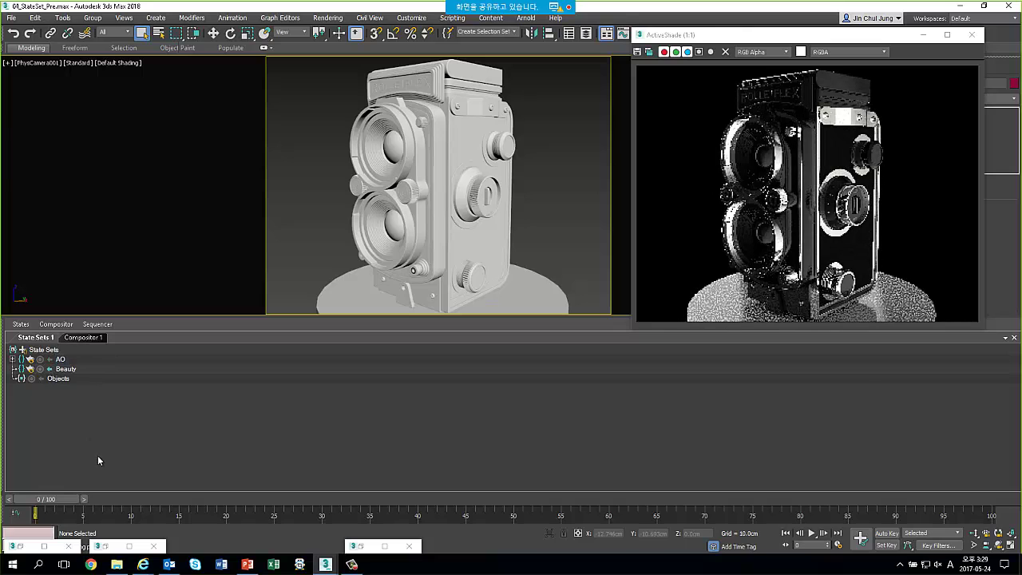
Pan and zoom around the Compositor graph to review the AO state's connected nodes
{"action": "left_click", "coordinate": [83, 337]}
{"action": "scroll", "coordinate": [228, 435], "scroll_direction": "down", "scroll_amount": 3}
{"action": "scroll", "coordinate": [182, 408], "scroll_direction": "down", "scroll_amount": 2}
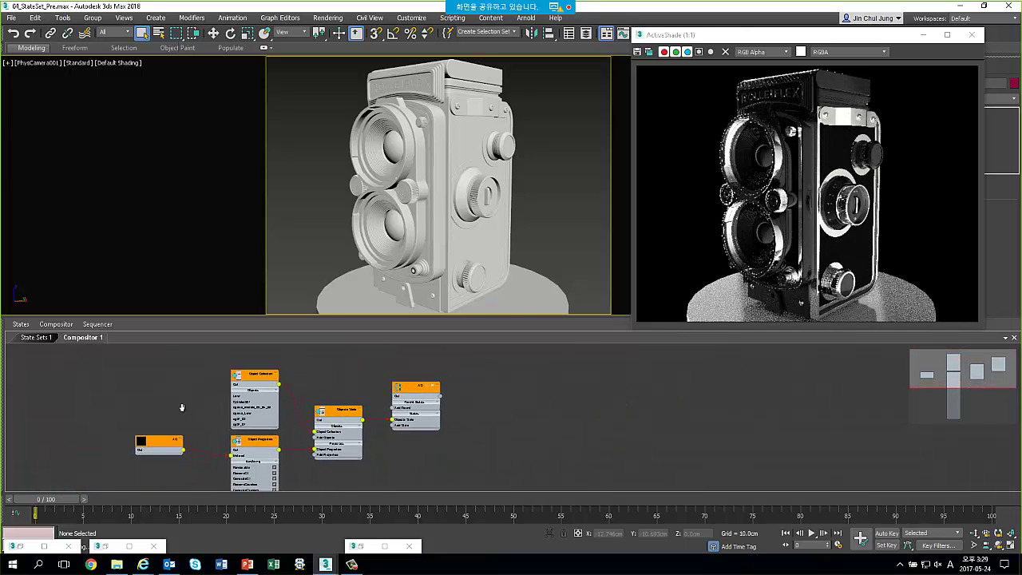
{"action": "scroll", "coordinate": [332, 397], "scroll_direction": "up", "scroll_amount": 2}
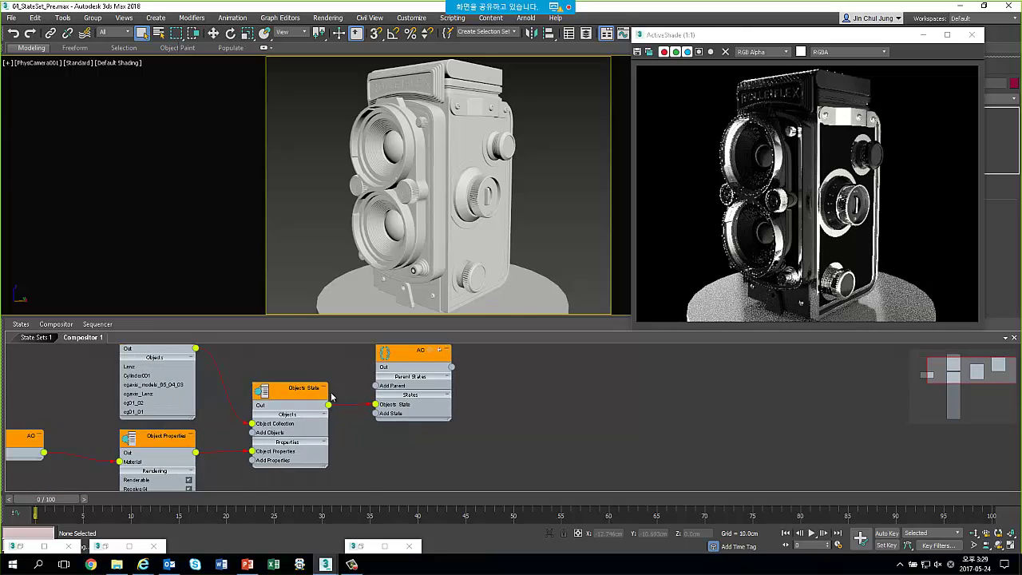
{"action": "middle_click_drag", "start_coordinate": [331, 397], "coordinate": [358, 410]}
{"action": "middle_click_drag", "start_coordinate": [134, 398], "coordinate": [138, 454]}
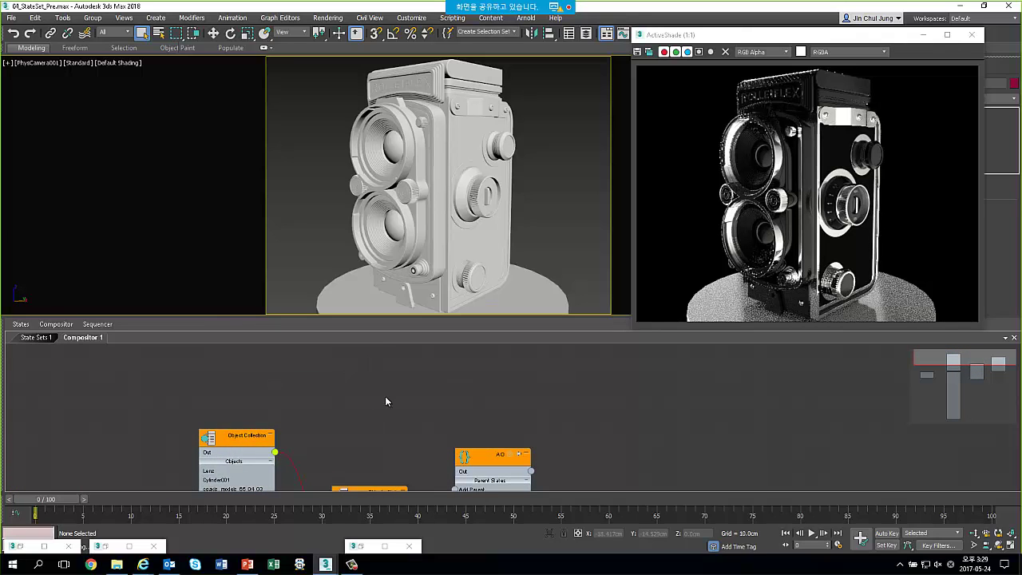
{"action": "middle_click_drag", "start_coordinate": [379, 378], "coordinate": [342, 346]}
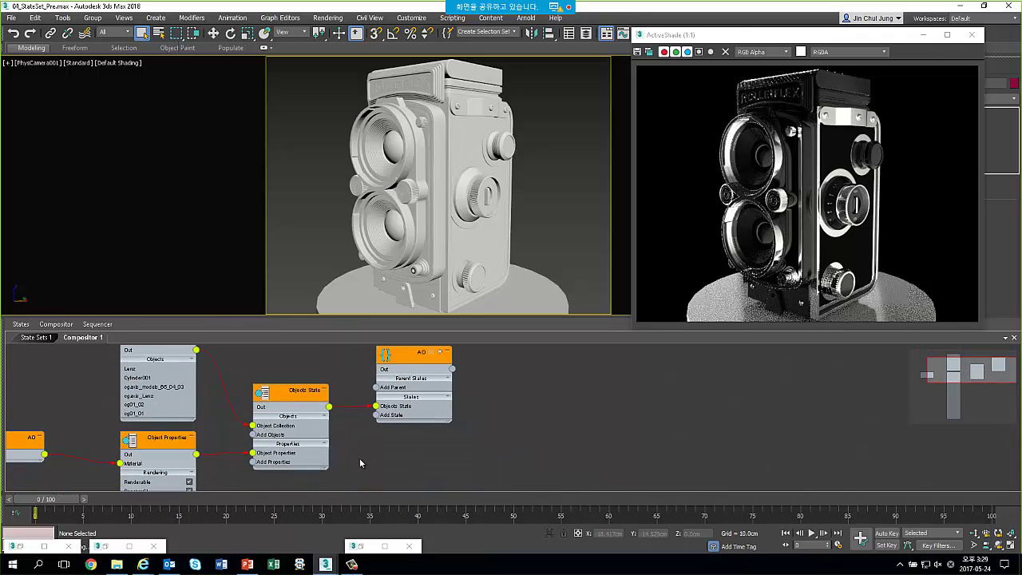
{"action": "middle_click_drag", "start_coordinate": [360, 457], "coordinate": [557, 428]}
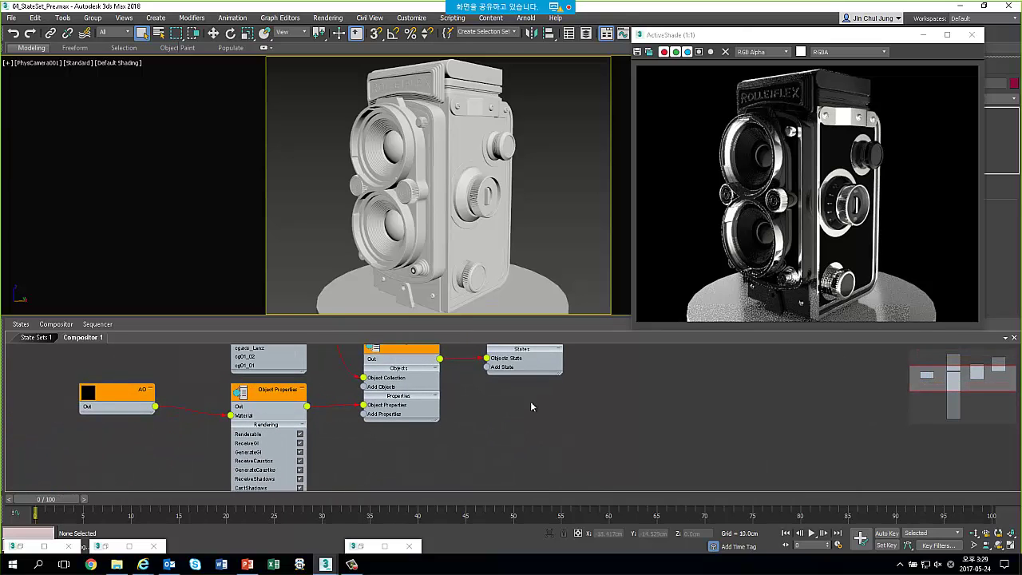
{"action": "middle_click_drag", "start_coordinate": [627, 386], "coordinate": [543, 418]}
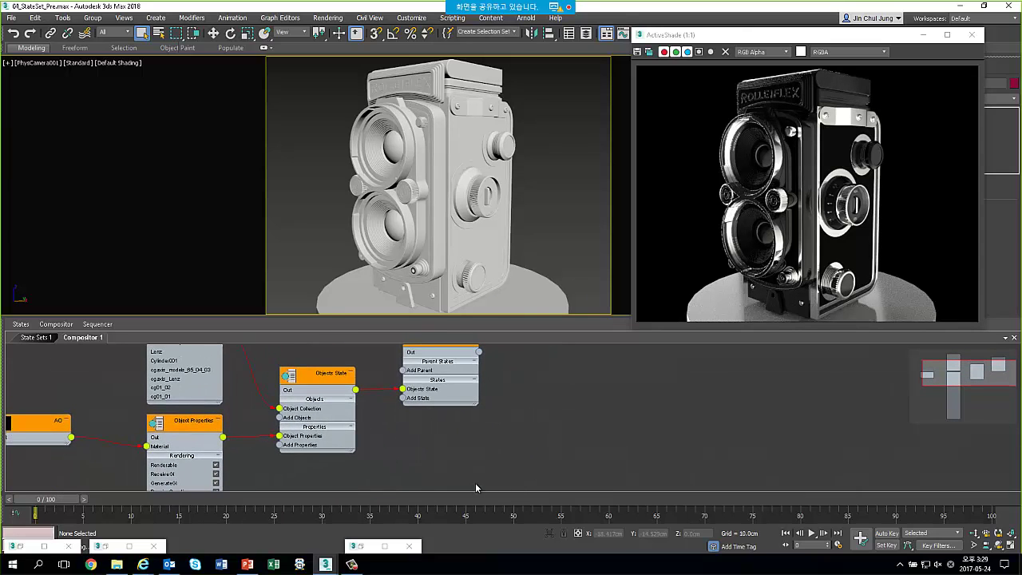
{"action": "scroll", "coordinate": [389, 430], "scroll_direction": "down", "scroll_amount": 2}
{"action": "middle_click_drag", "start_coordinate": [389, 429], "coordinate": [487, 427]}
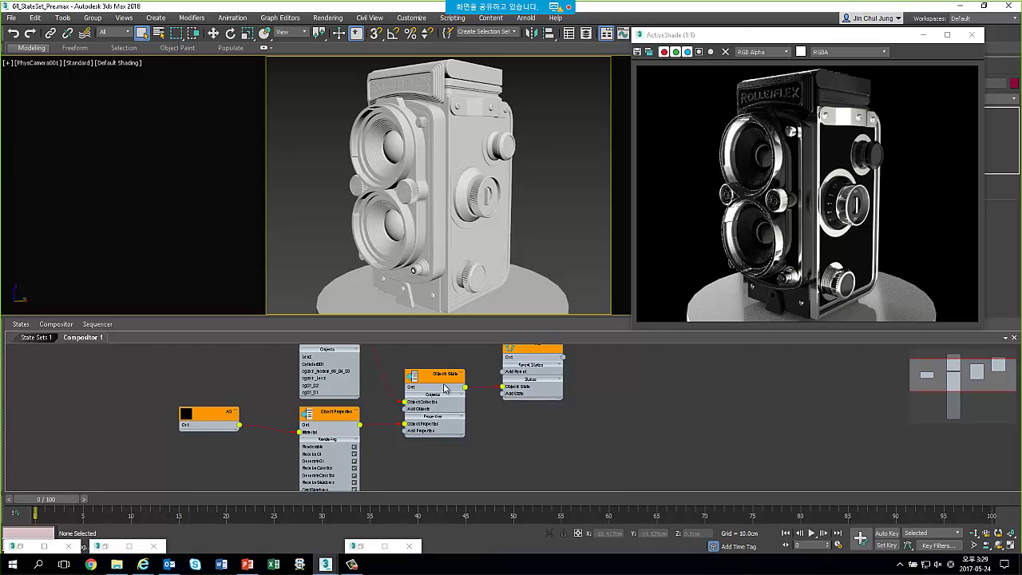
{"action": "middle_click_drag", "start_coordinate": [444, 389], "coordinate": [433, 428]}
Back in the State Sets 1 list, refresh ActiveShade and make AO the active state again
{"action": "left_click", "coordinate": [35, 337]}
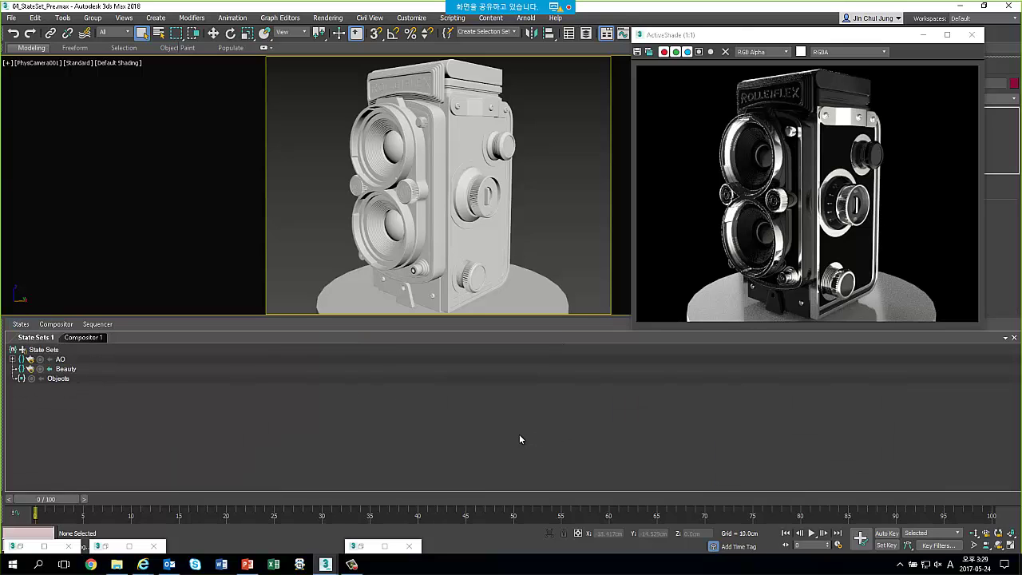
{"action": "left_click", "coordinate": [720, 236]}
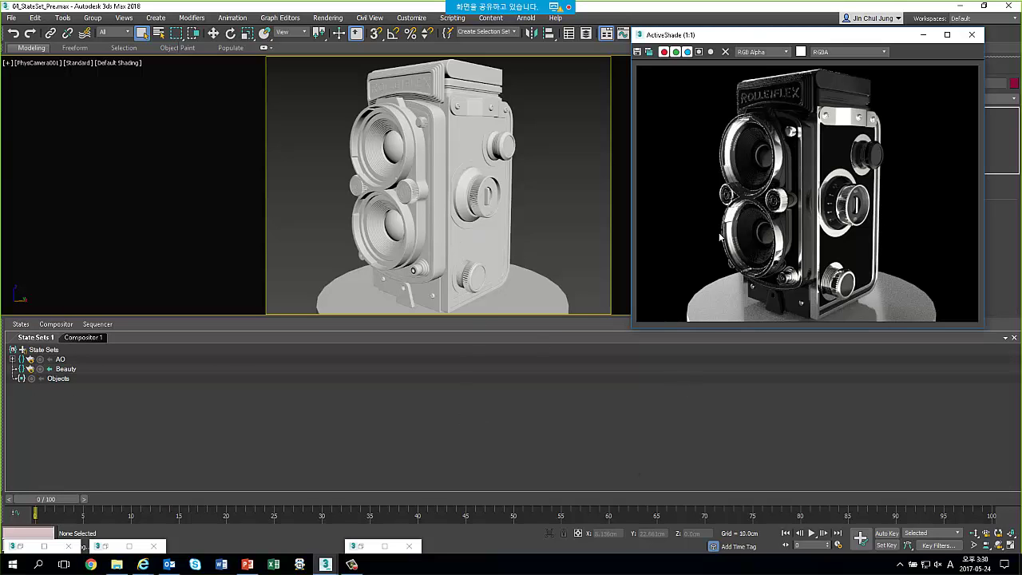
{"action": "left_click", "coordinate": [54, 369]}
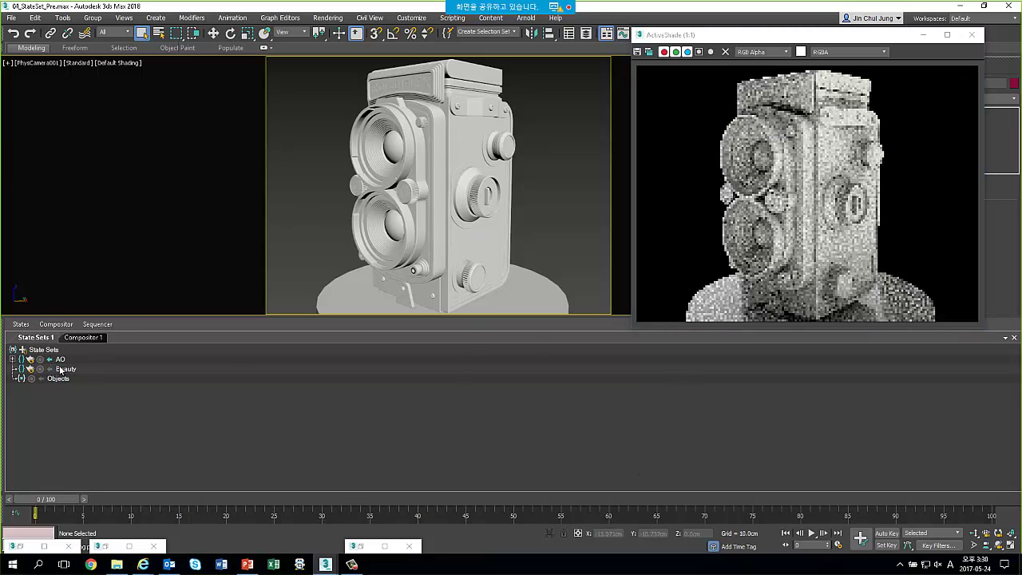
{"action": "left_click", "coordinate": [60, 359]}
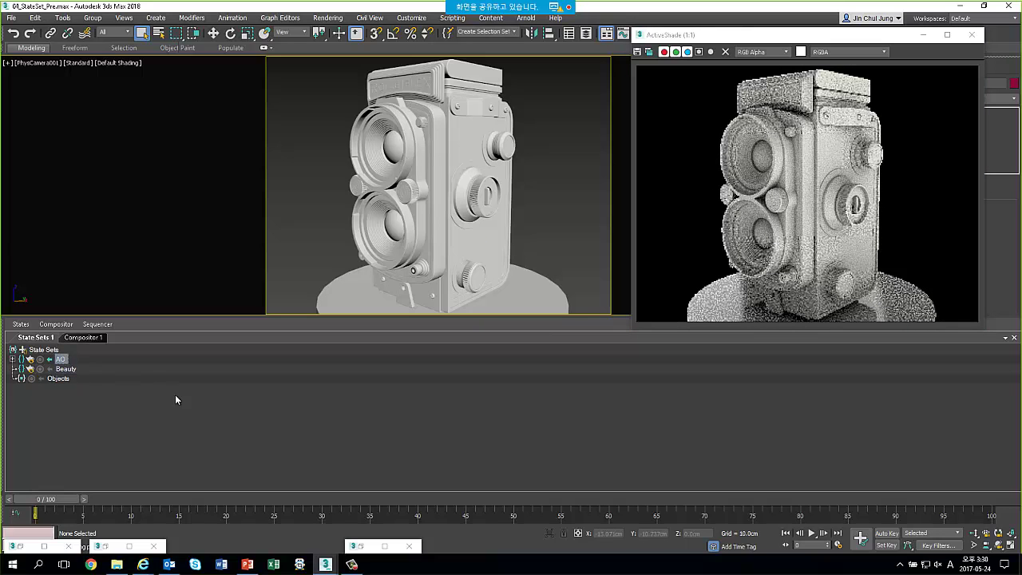
{"action": "left_click", "coordinate": [54, 369]}
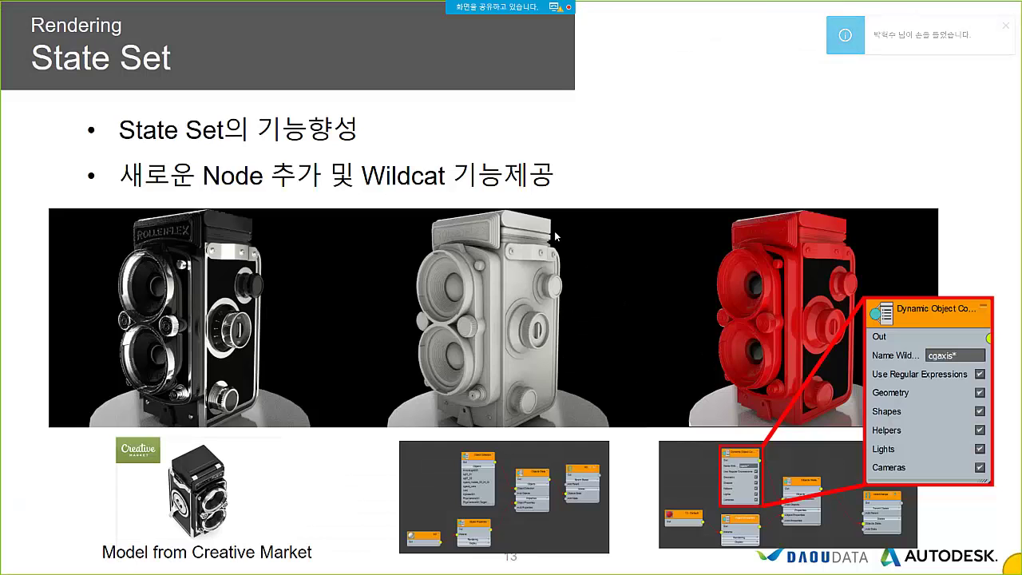
Advance past the Multi-Pass Rendering (AOV) slide to Blended Box Map, then end the slideshow
{"action": "key", "text": "Right"}
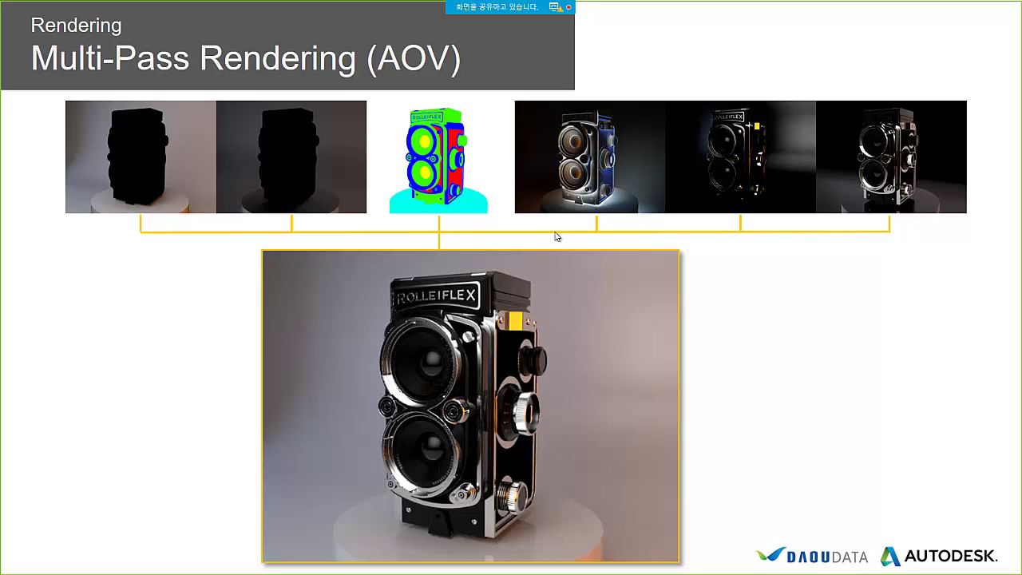
{"action": "key", "text": "Right"}
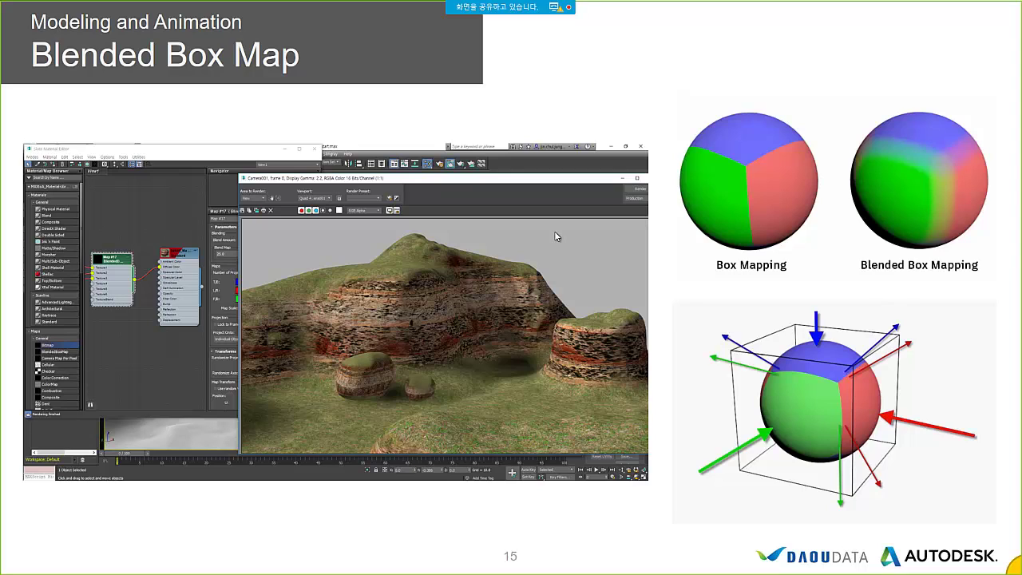
{"action": "mouse_move", "coordinate": [637, 165]}
{"action": "key", "text": "Escape"}
Select the Terrain object, render a test frame of it, and close the rendered frame window
{"action": "left_click", "coordinate": [733, 182]}
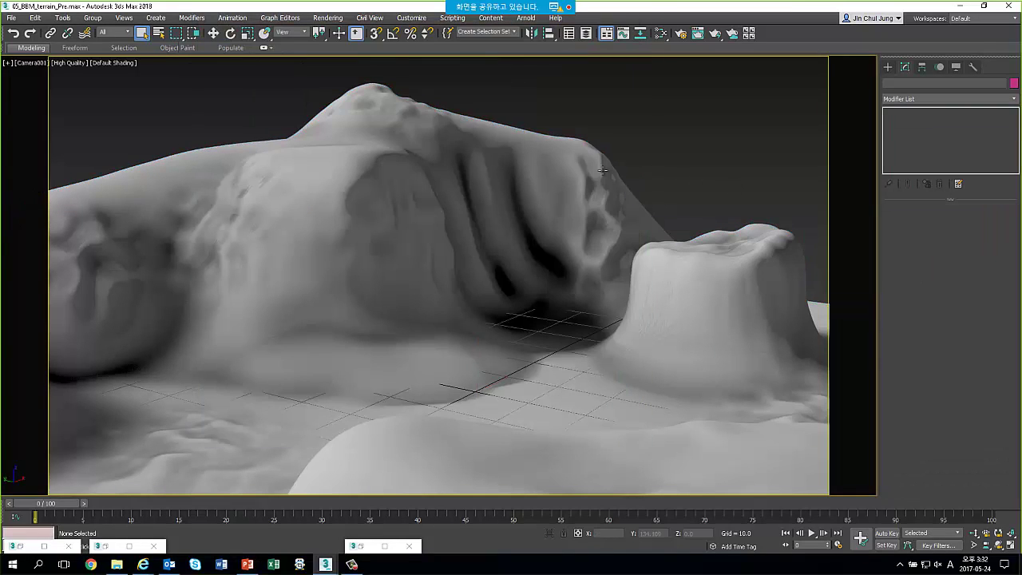
{"action": "left_click", "coordinate": [597, 170]}
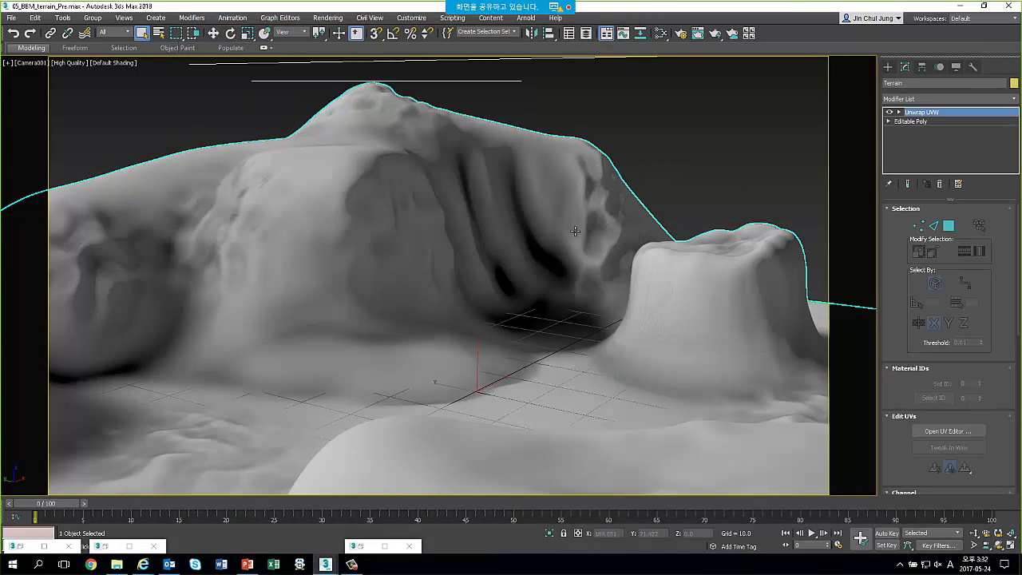
{"action": "left_click_drag", "start_coordinate": [715, 33], "coordinate": [717, 53]}
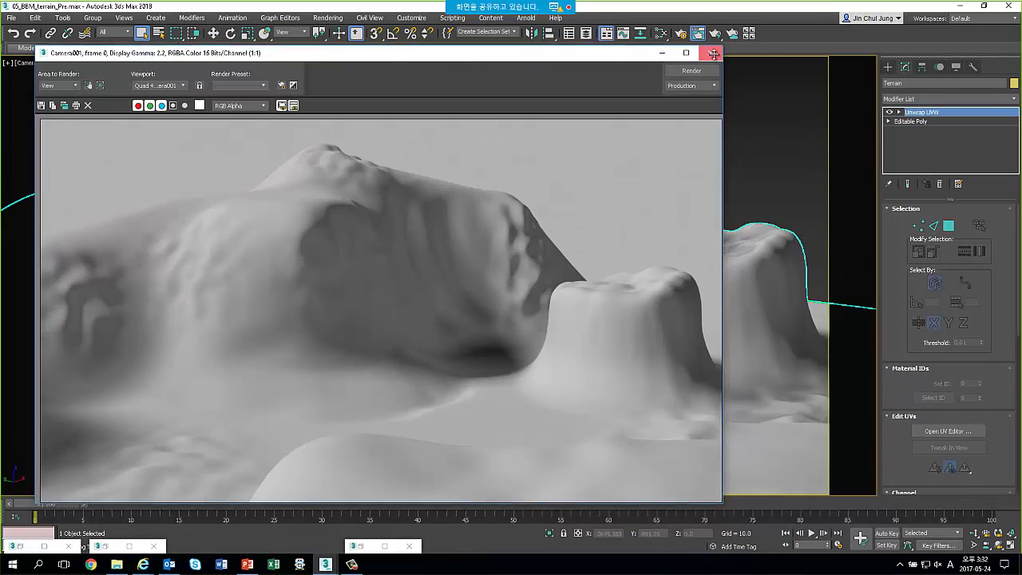
{"action": "left_click", "coordinate": [710, 52]}
Place a new Standard material node in View1 of the Slate Material Editor
{"action": "left_click", "coordinate": [661, 33]}
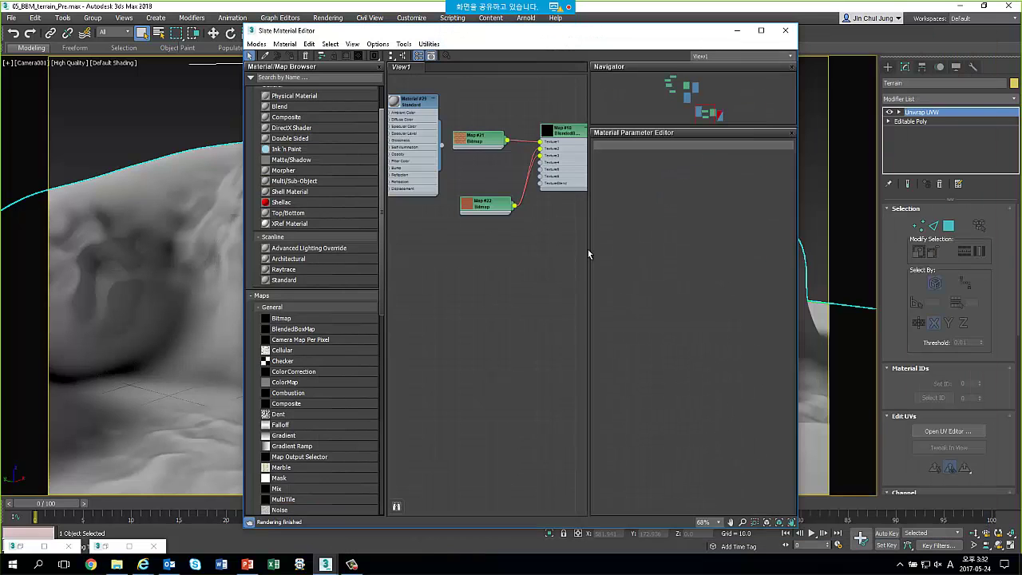
{"action": "middle_click_drag", "start_coordinate": [587, 249], "coordinate": [503, 209]}
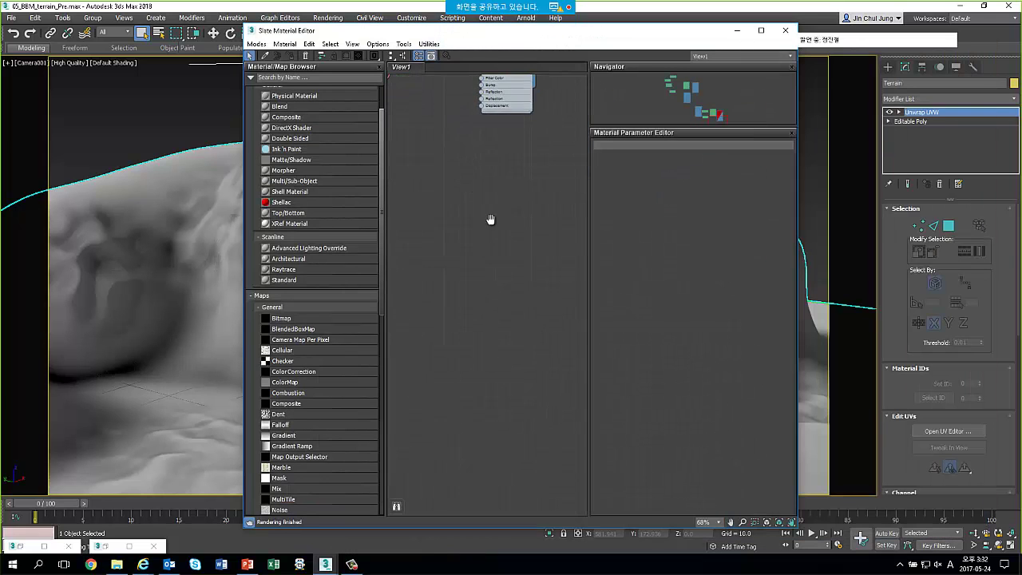
{"action": "left_click_drag", "start_coordinate": [310, 280], "coordinate": [505, 214]}
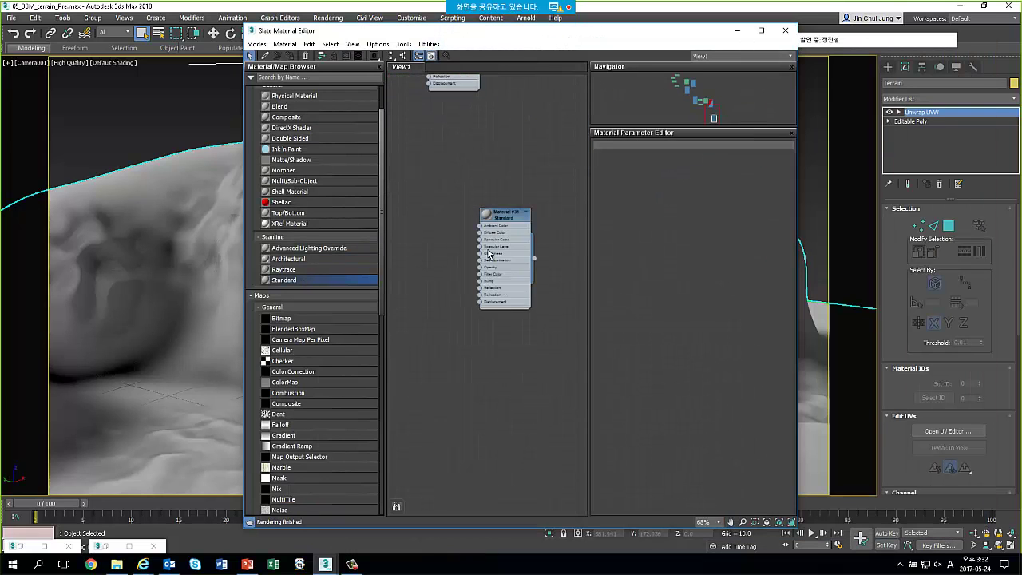
{"action": "right_click", "coordinate": [500, 213]}
{"action": "left_click", "coordinate": [520, 229]}
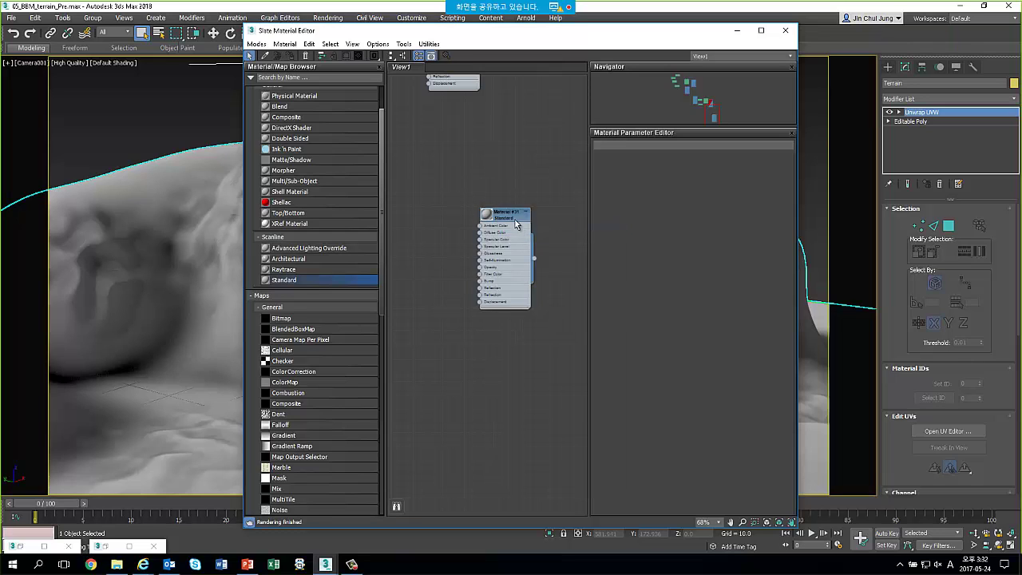
Wire a new BlendedBoxMap into the Standard material's Diffuse Color
{"action": "scroll", "coordinate": [483, 256], "scroll_direction": "up", "scroll_amount": 2}
{"action": "scroll", "coordinate": [481, 257], "scroll_direction": "up", "scroll_amount": 2}
{"action": "scroll", "coordinate": [480, 256], "scroll_direction": "up", "scroll_amount": 1}
{"action": "scroll", "coordinate": [463, 257], "scroll_direction": "up", "scroll_amount": 1}
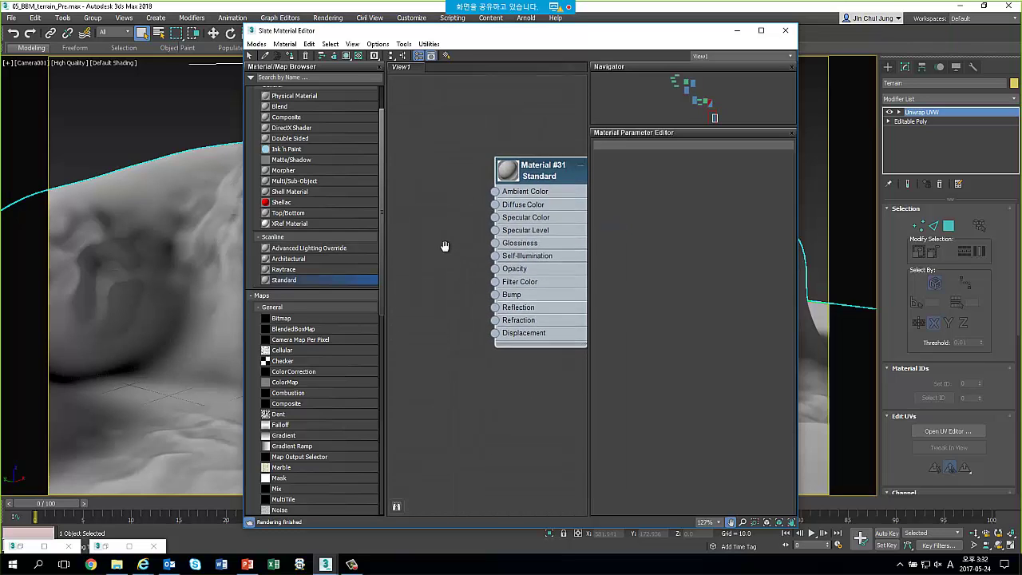
{"action": "scroll", "coordinate": [445, 244], "scroll_direction": "up", "scroll_amount": 1}
{"action": "scroll", "coordinate": [431, 276], "scroll_direction": "up", "scroll_amount": 1}
{"action": "left_click_drag", "start_coordinate": [380, 265], "coordinate": [375, 305]}
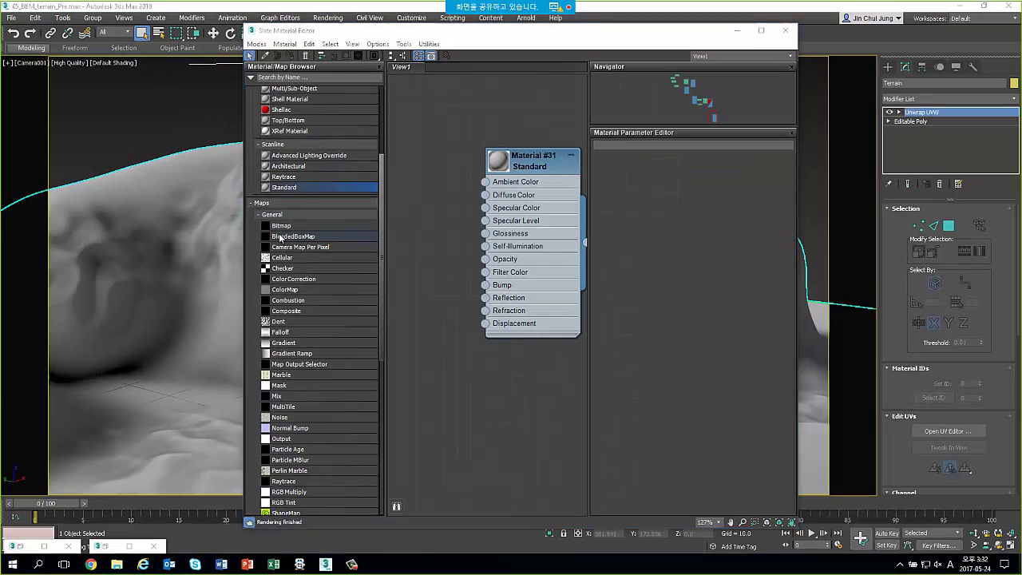
{"action": "left_click", "coordinate": [279, 237]}
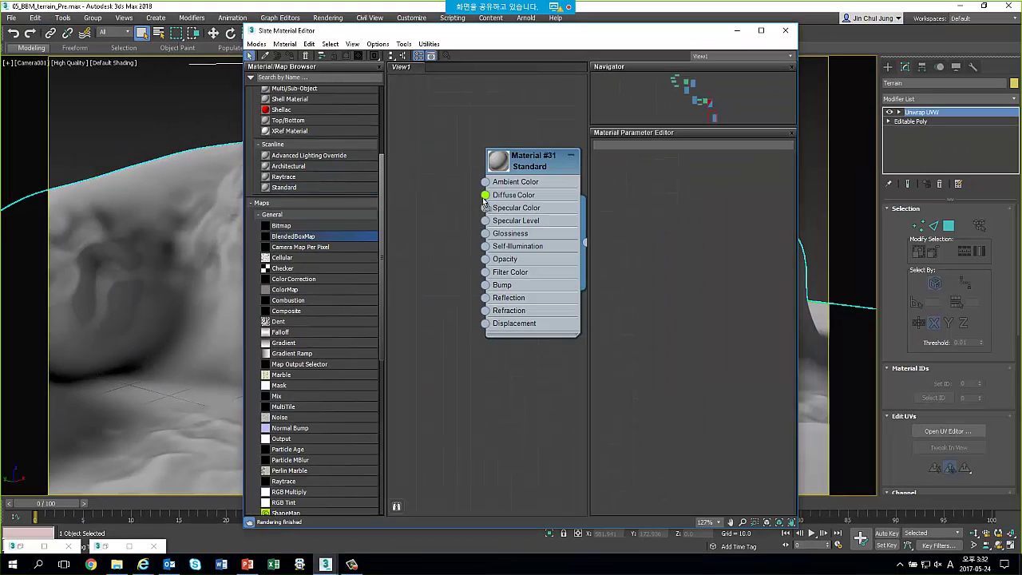
{"action": "left_click_drag", "start_coordinate": [464, 215], "coordinate": [486, 195]}
{"action": "middle_click_drag", "start_coordinate": [452, 263], "coordinate": [501, 271]}
Show Map #19's parameters (Blend Amount 25.0, 3 projections) and widen the editor window
{"action": "scroll", "coordinate": [479, 303], "scroll_direction": "down", "scroll_amount": 1}
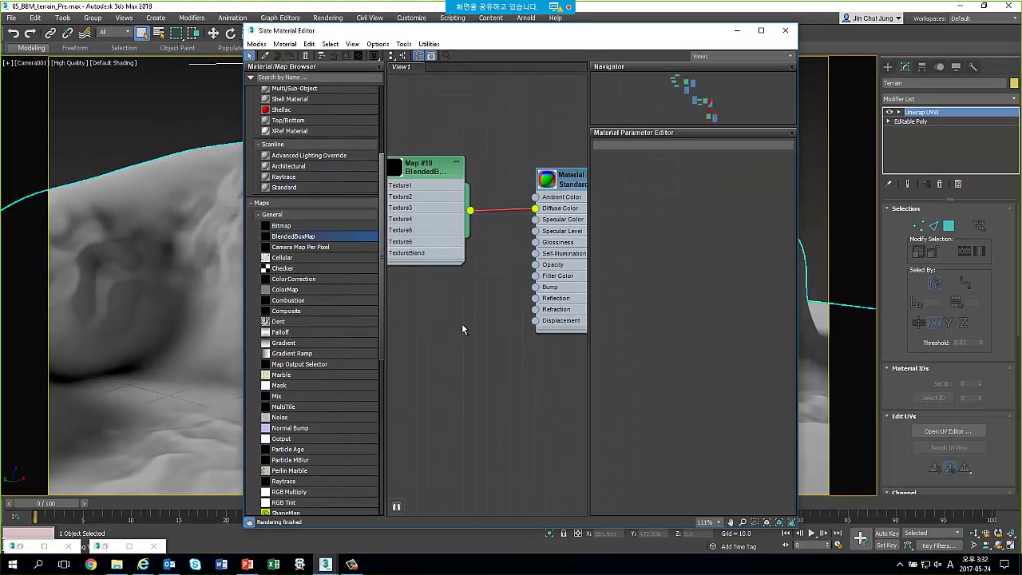
{"action": "scroll", "coordinate": [471, 321], "scroll_direction": "down", "scroll_amount": 1}
{"action": "scroll", "coordinate": [495, 335], "scroll_direction": "down", "scroll_amount": 1}
{"action": "double_click", "coordinate": [489, 201]}
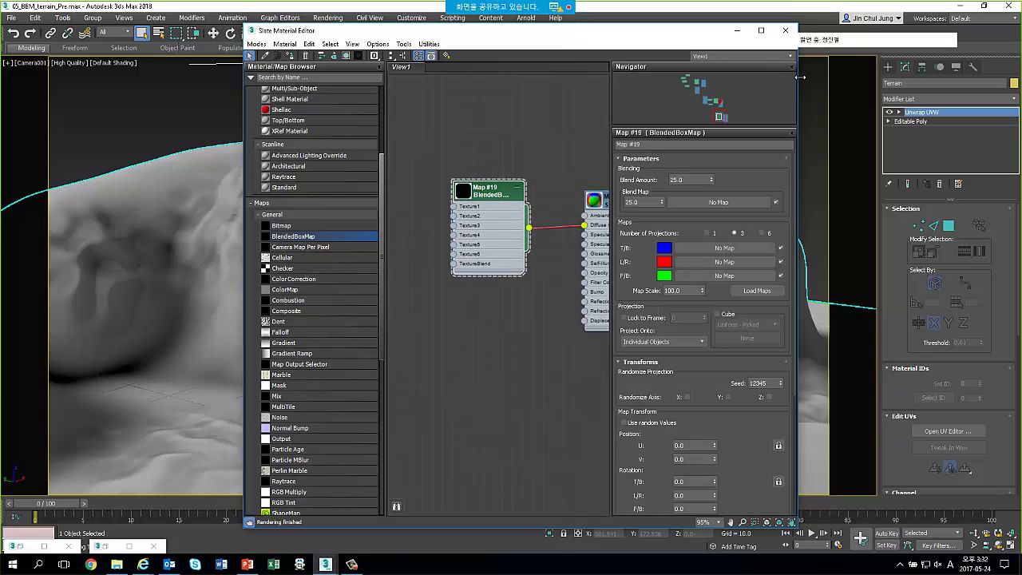
{"action": "left_click_drag", "start_coordinate": [800, 76], "coordinate": [898, 77]}
{"action": "middle_click_drag", "start_coordinate": [480, 203], "coordinate": [556, 175]}
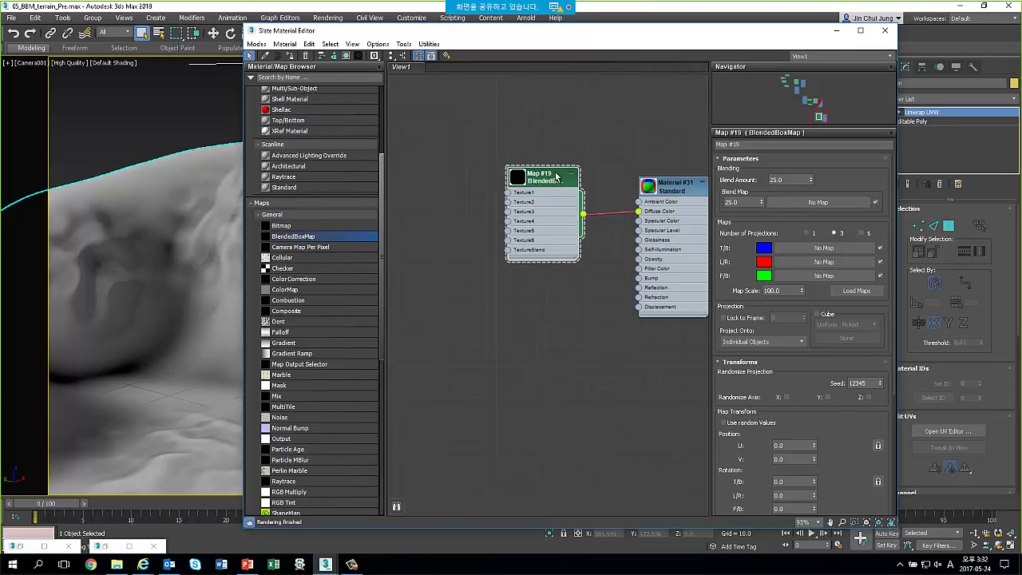
{"action": "scroll", "coordinate": [730, 240], "scroll_direction": "down", "scroll_amount": 2}
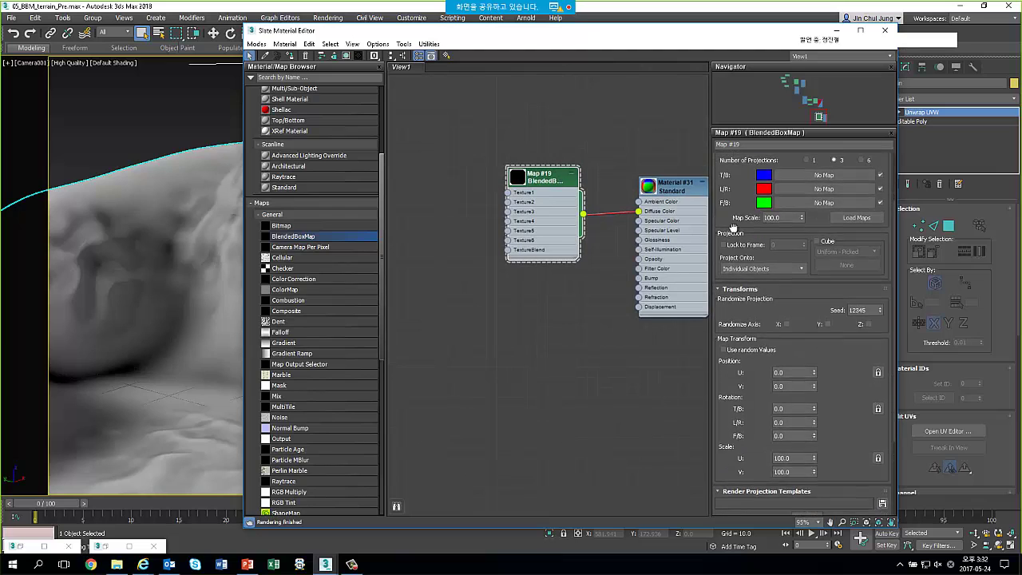
{"action": "scroll", "coordinate": [732, 230], "scroll_direction": "up", "scroll_amount": 2}
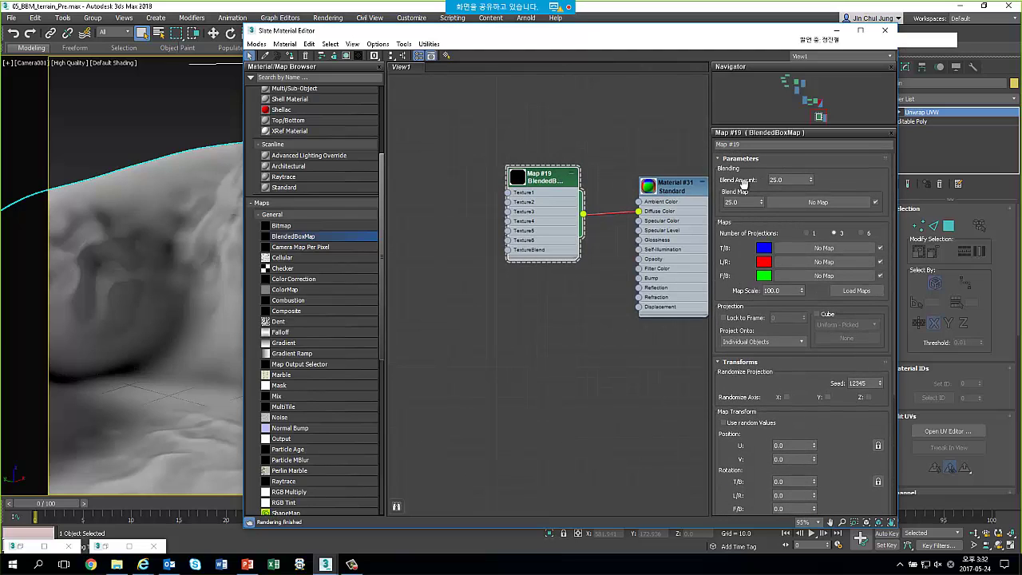
{"action": "scroll", "coordinate": [741, 250], "scroll_direction": "down", "scroll_amount": 1}
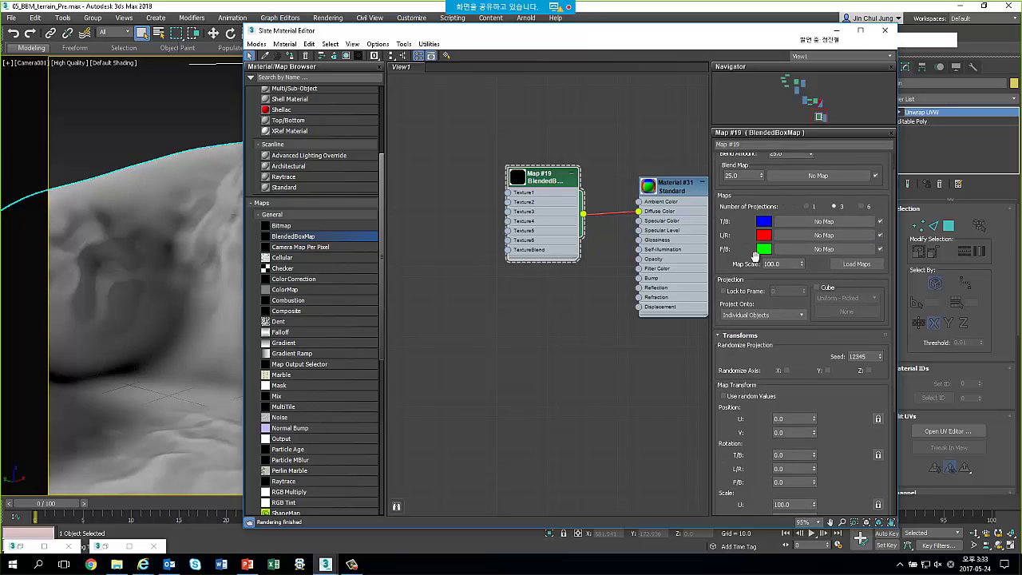
{"action": "left_click", "coordinate": [807, 206]}
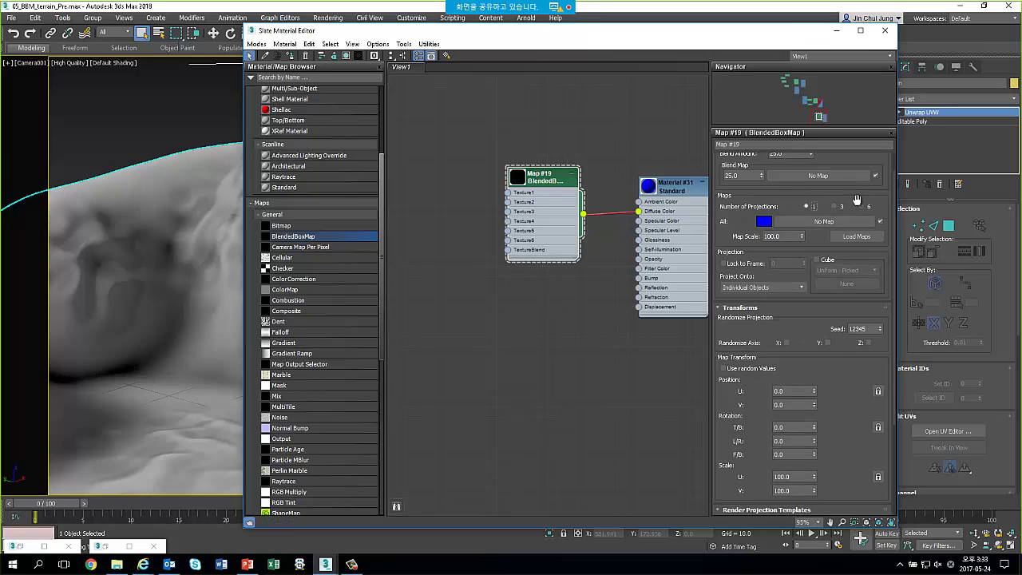
{"action": "left_click", "coordinate": [834, 207]}
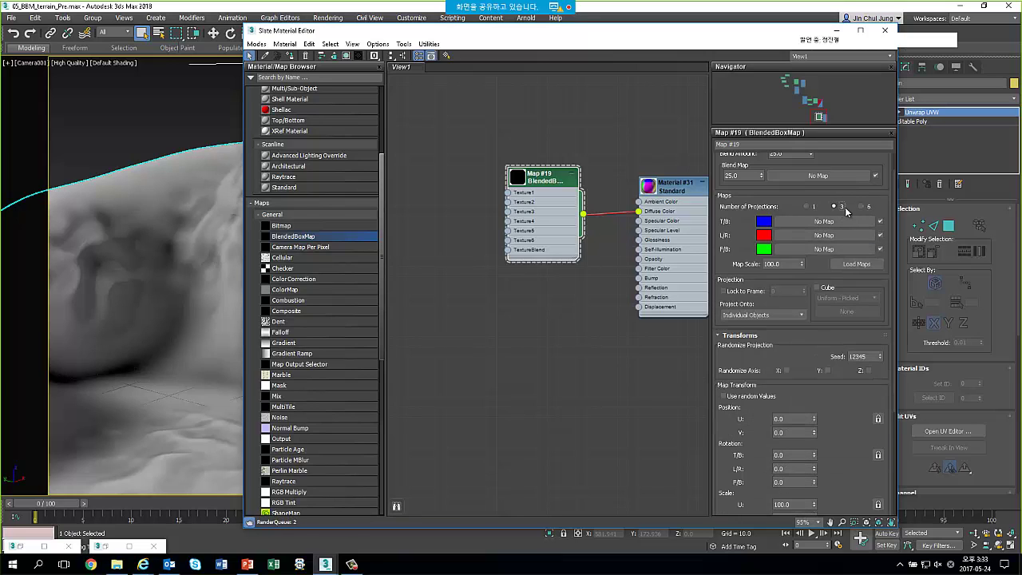
{"action": "left_click", "coordinate": [861, 206]}
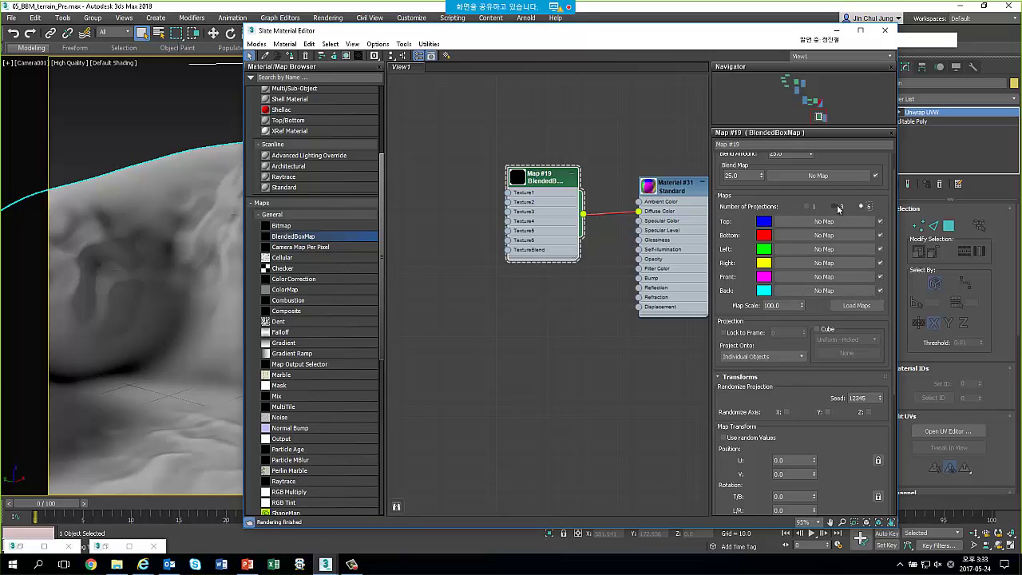
{"action": "left_click", "coordinate": [836, 208]}
{"action": "scroll", "coordinate": [724, 228], "scroll_direction": "up", "scroll_amount": 1}
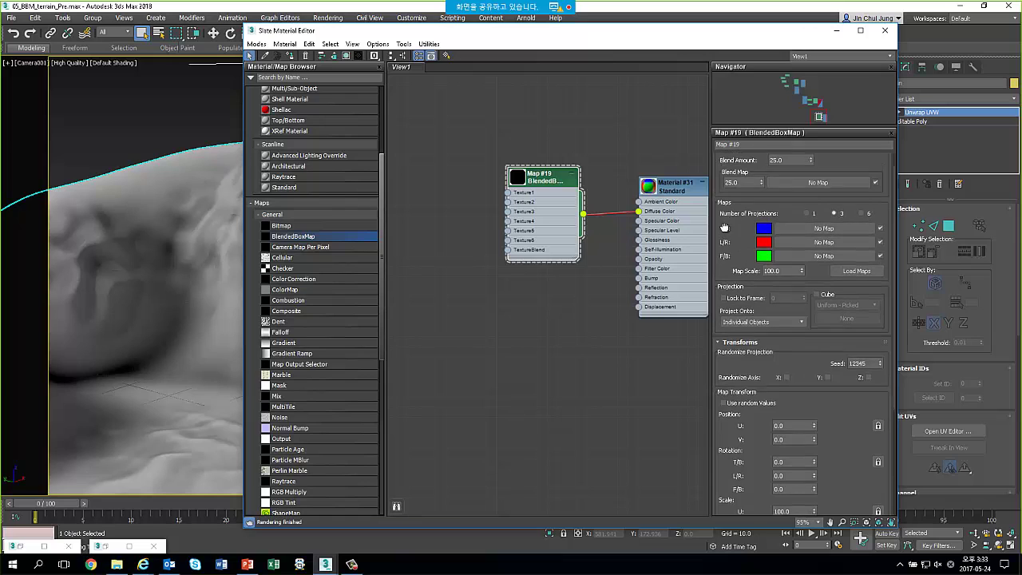
{"action": "scroll", "coordinate": [725, 228], "scroll_direction": "up", "scroll_amount": 1}
{"action": "scroll", "coordinate": [651, 192], "scroll_direction": "up", "scroll_amount": 2}
{"action": "scroll", "coordinate": [650, 193], "scroll_direction": "up", "scroll_amount": 2}
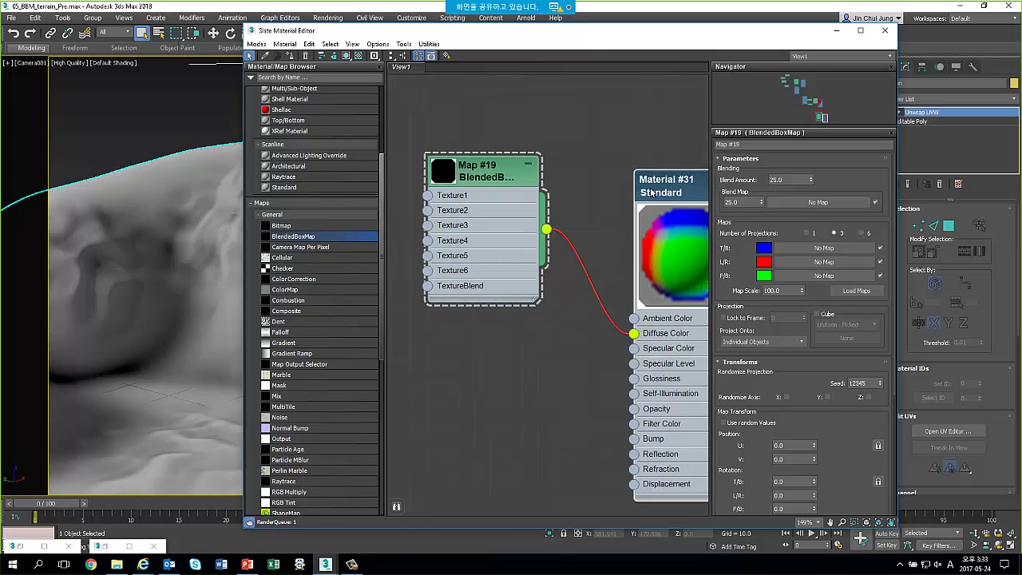
{"action": "middle_click_drag", "start_coordinate": [651, 193], "coordinate": [568, 169]}
{"action": "left_click", "coordinate": [794, 180]}
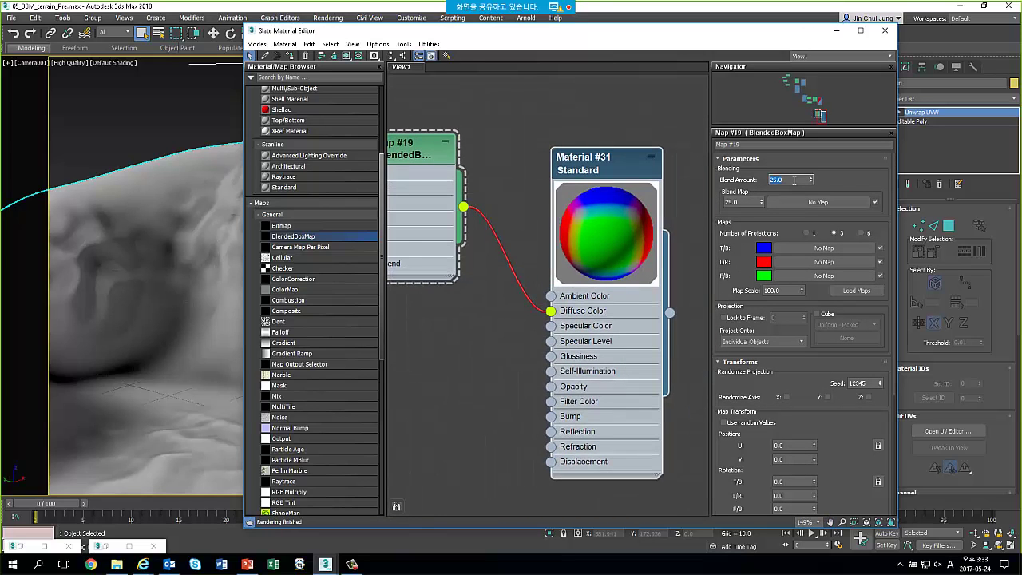
{"action": "type", "text": "0"}
{"action": "key", "text": "Return"}
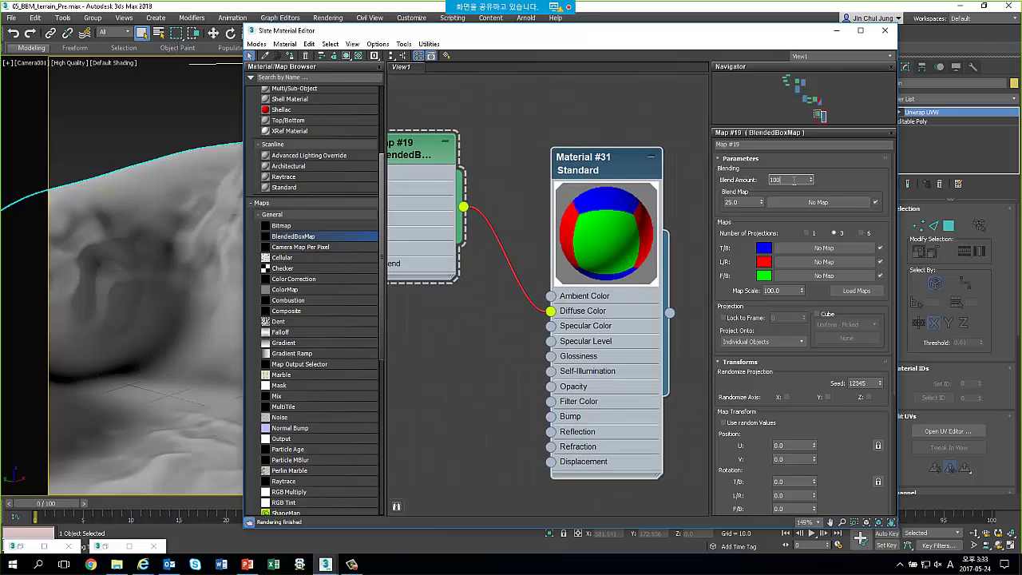
{"action": "key", "text": "Return"}
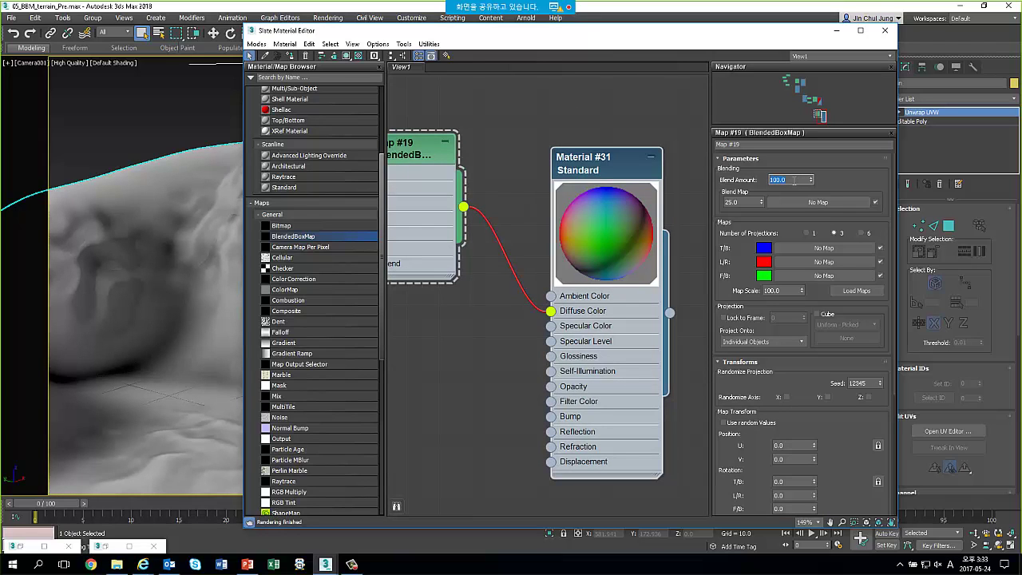
{"action": "type", "text": "25"}
{"action": "key", "text": "Return"}
{"action": "middle_click_drag", "start_coordinate": [528, 247], "coordinate": [556, 301]}
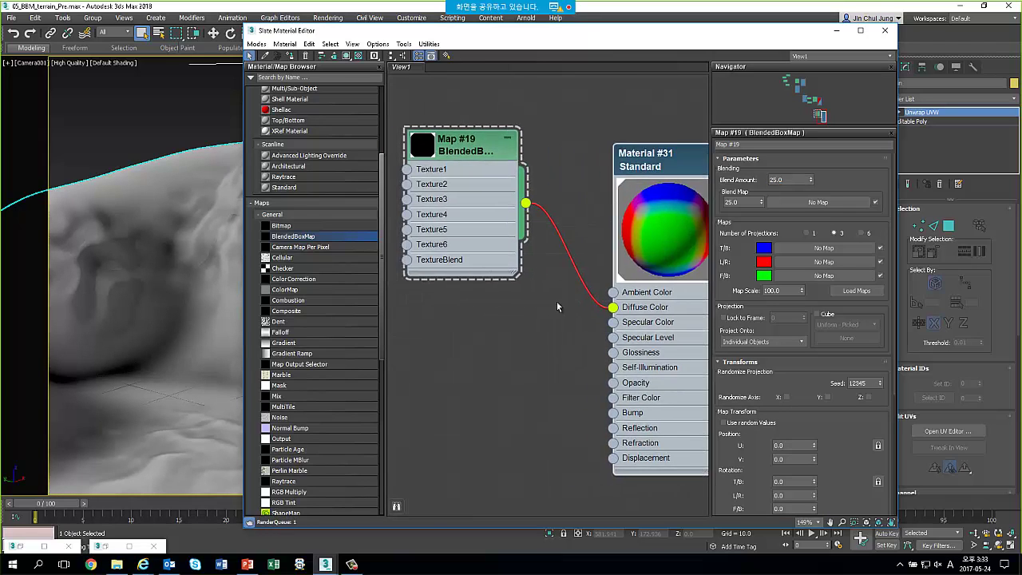
{"action": "scroll", "coordinate": [551, 303], "scroll_direction": "down", "scroll_amount": 2}
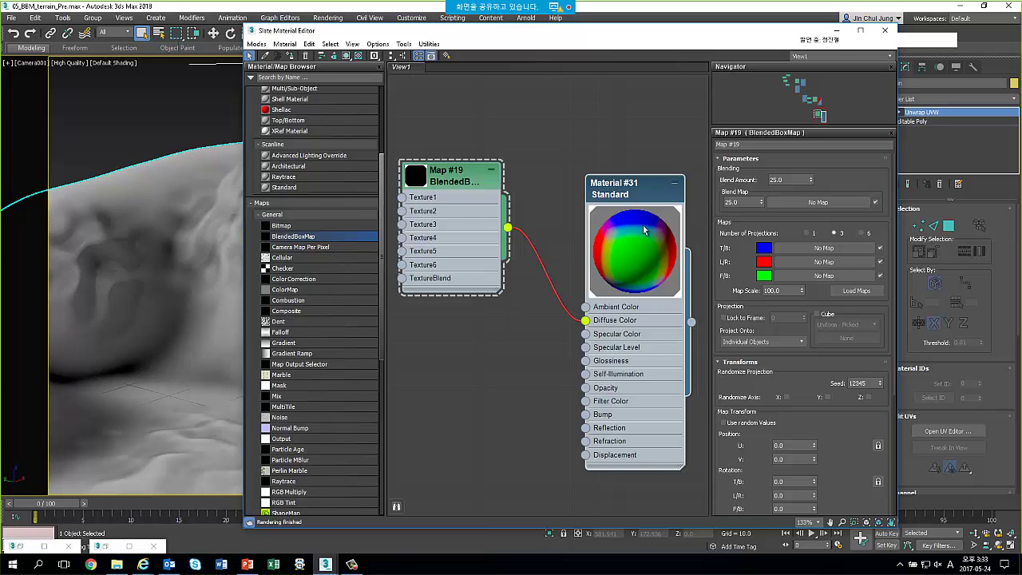
{"action": "left_click_drag", "start_coordinate": [381, 258], "coordinate": [380, 286]}
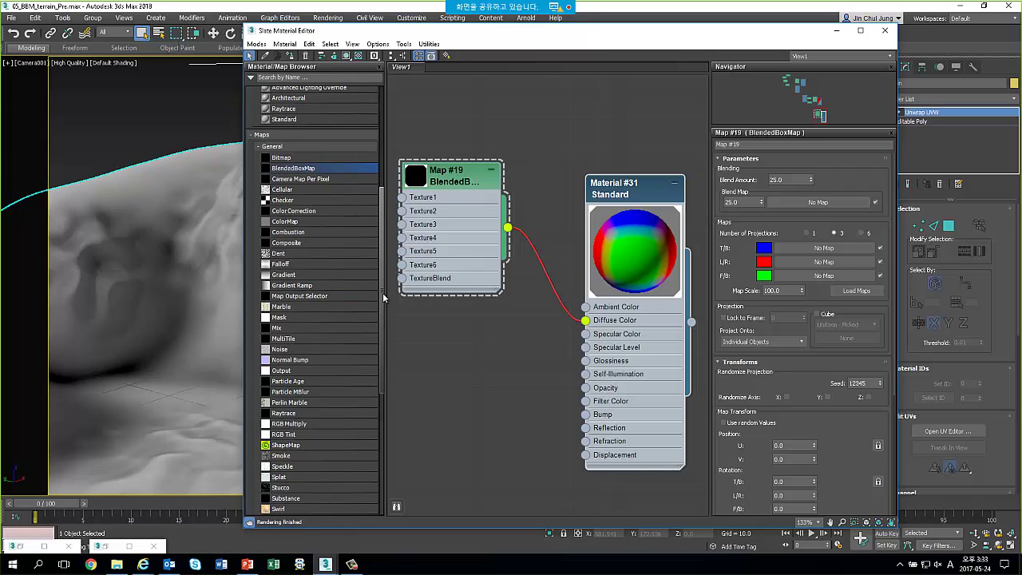
{"action": "scroll", "coordinate": [383, 292], "scroll_direction": "up", "scroll_amount": 1}
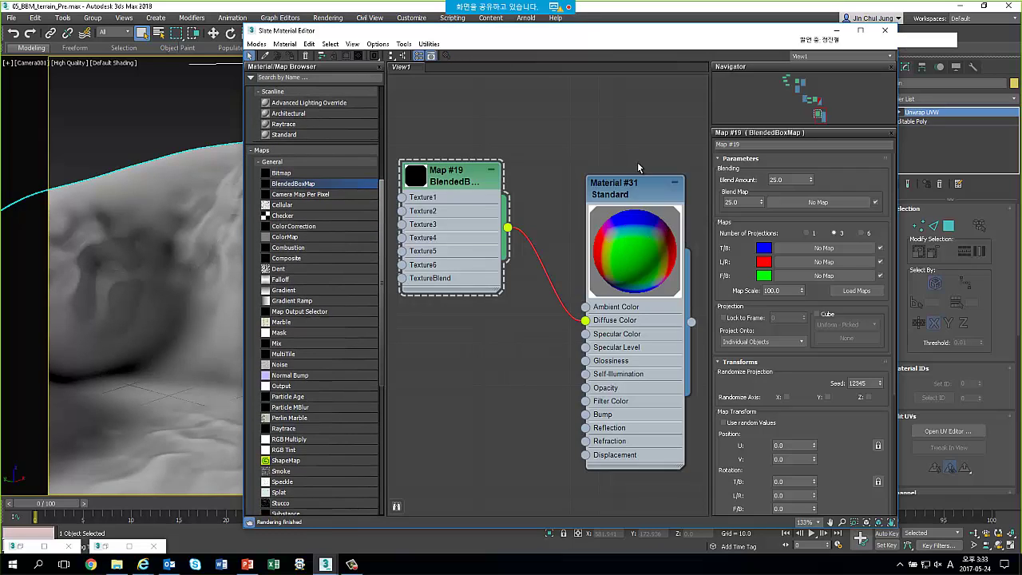
{"action": "left_click_drag", "start_coordinate": [629, 160], "coordinate": [616, 146]}
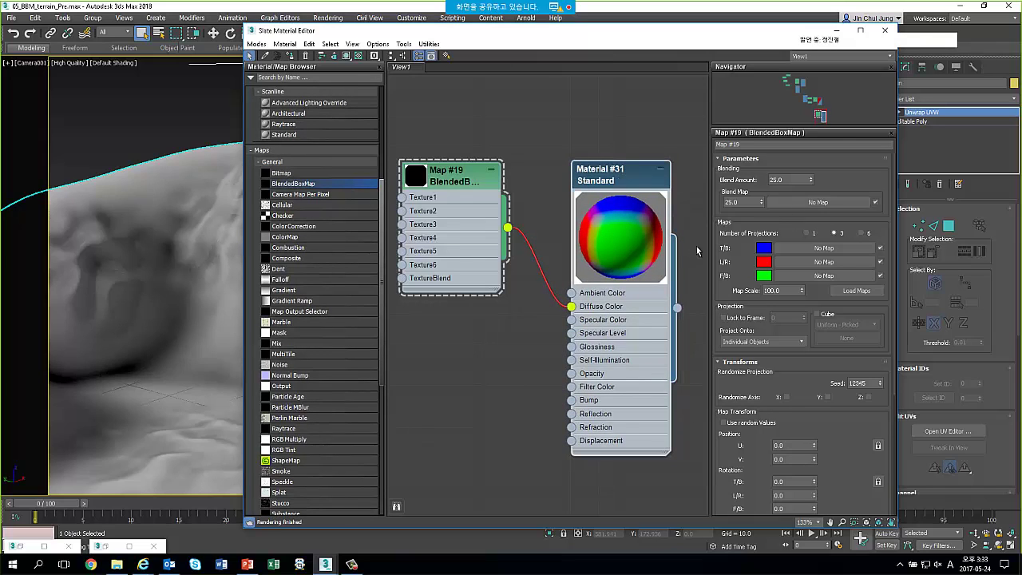
{"action": "scroll", "coordinate": [729, 252], "scroll_direction": "down", "scroll_amount": 2}
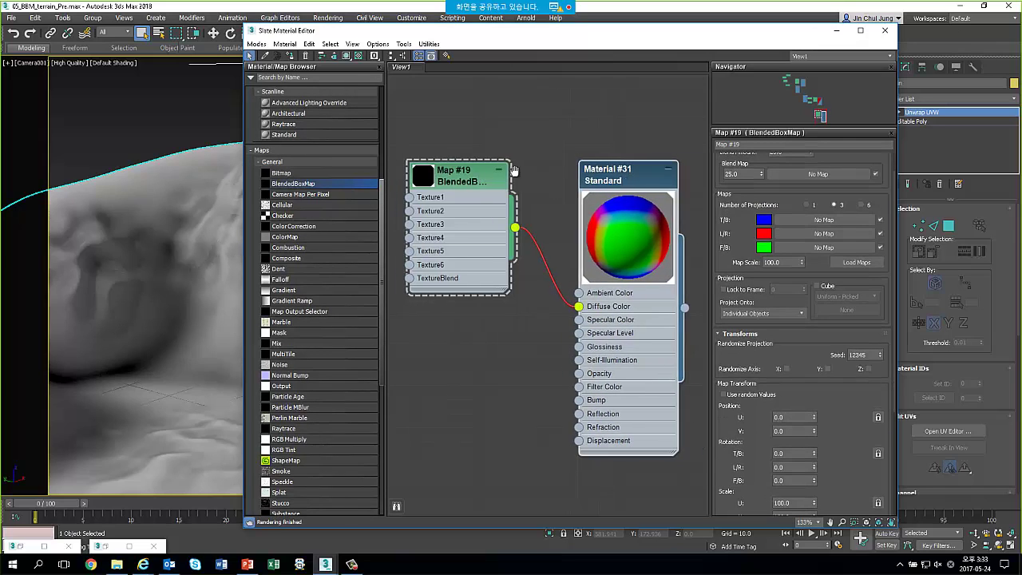
{"action": "middle_click_drag", "start_coordinate": [426, 170], "coordinate": [527, 163]}
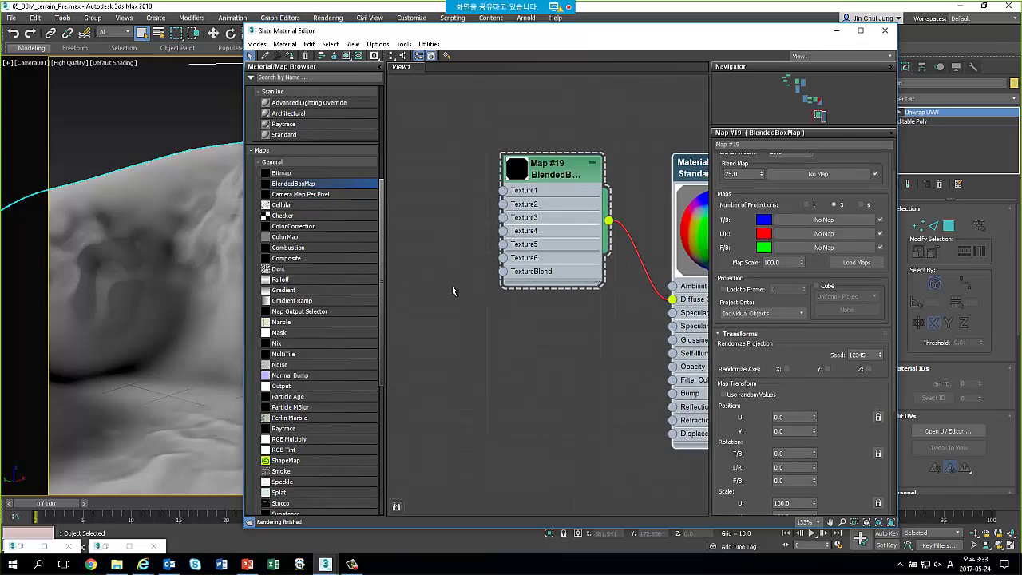
Assign a Bitmap to the T/B projection slot and browse to the BlendedBox folder
{"action": "left_click", "coordinate": [781, 217]}
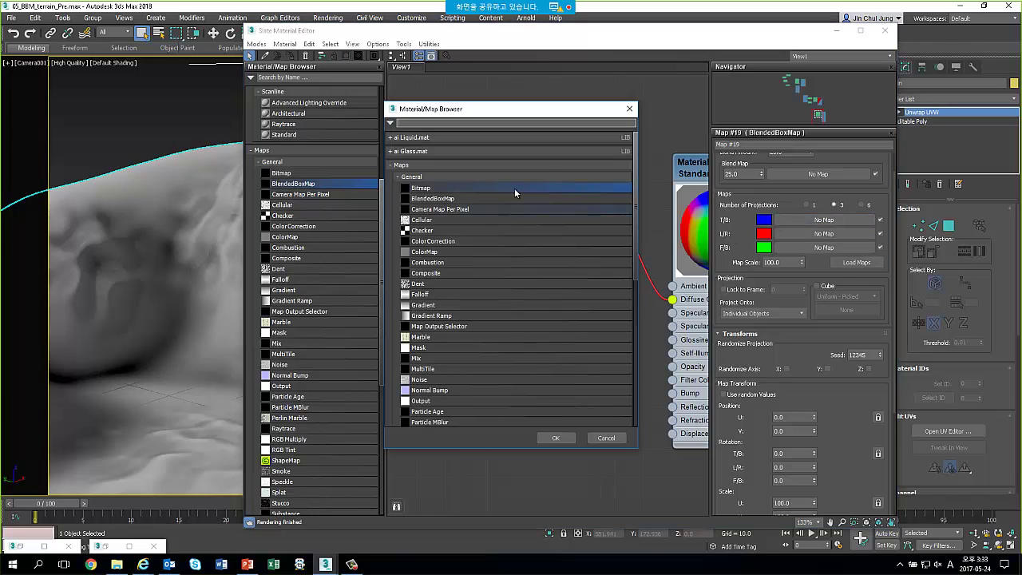
{"action": "double_click", "coordinate": [454, 192]}
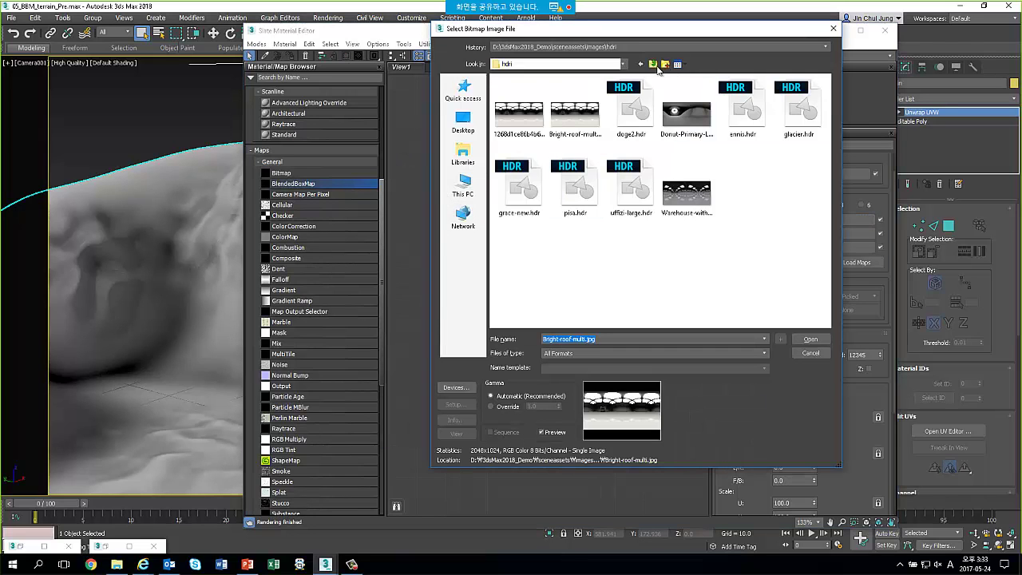
{"action": "left_click", "coordinate": [652, 64]}
{"action": "double_click", "coordinate": [531, 124]}
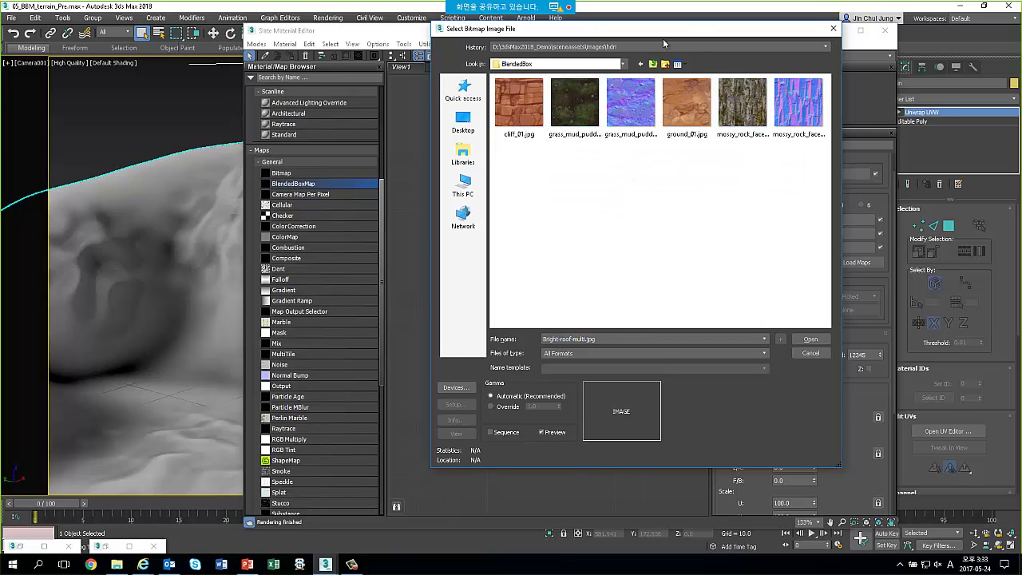
{"action": "left_click_drag", "start_coordinate": [663, 38], "coordinate": [557, 60]}
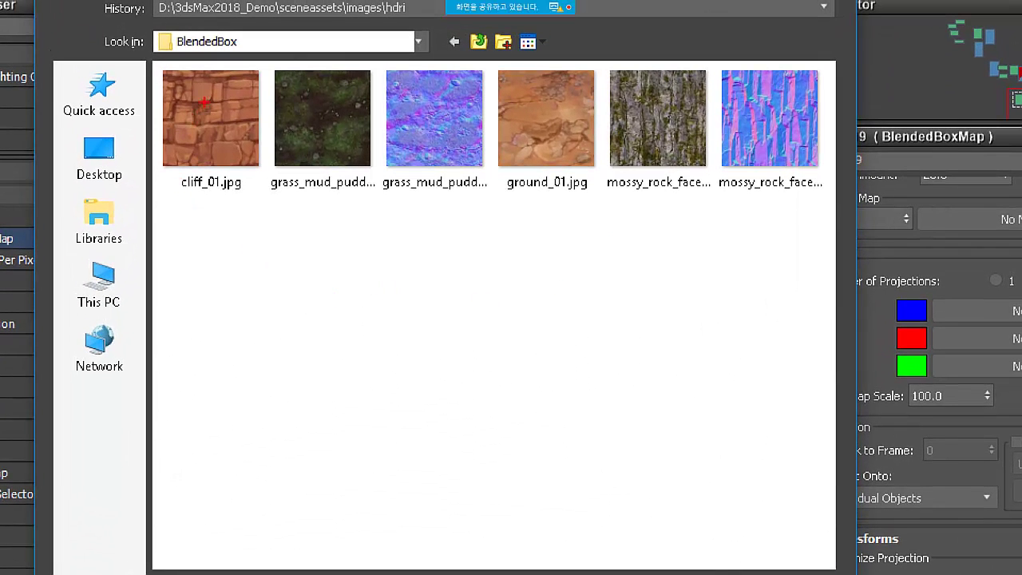
Annotate the textures, marking cliff_01.jpg for front/left and highlighting ground_01.jpg
{"action": "mouse_move", "coordinate": [161, 166]}
{"action": "left_mouse_down"}
{"action": "mouse_move", "coordinate": [180, 169]}
{"action": "mouse_move", "coordinate": [275, 115]}
{"action": "mouse_move", "coordinate": [231, 59]}
{"action": "mouse_move", "coordinate": [152, 118]}
{"action": "mouse_move", "coordinate": [174, 172]}
{"action": "left_mouse_up"}
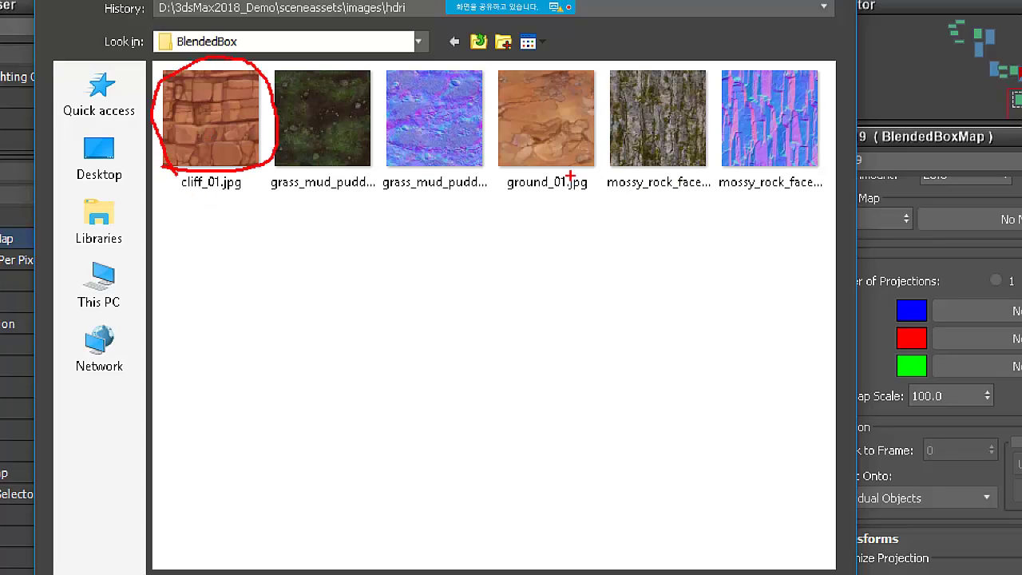
{"action": "mouse_move", "coordinate": [590, 174]}
{"action": "left_mouse_down"}
{"action": "mouse_move", "coordinate": [494, 137]}
{"action": "mouse_move", "coordinate": [587, 72]}
{"action": "mouse_move", "coordinate": [591, 167]}
{"action": "left_mouse_up"}
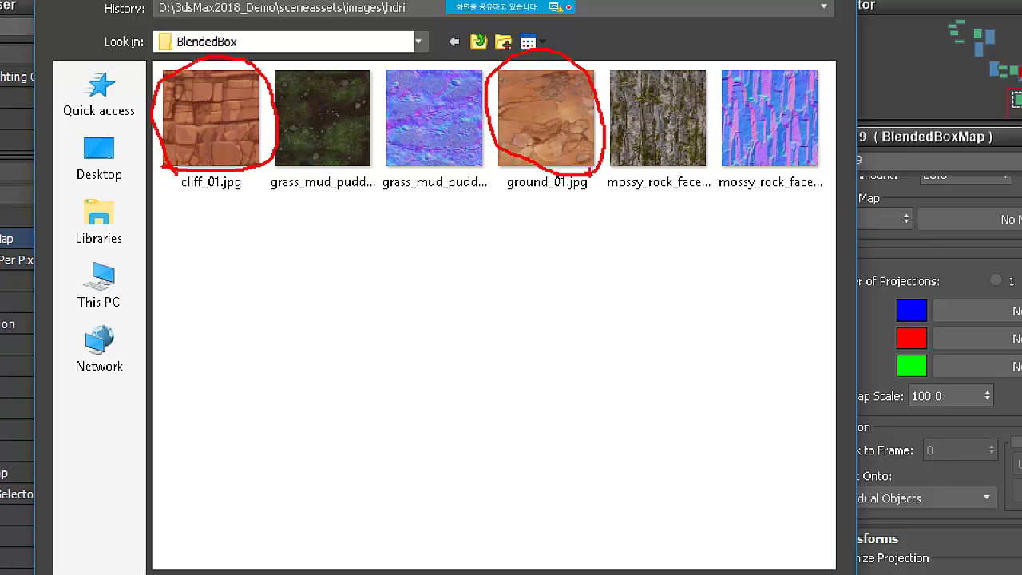
{"action": "mouse_move", "coordinate": [502, 214]}
{"action": "left_mouse_down"}
{"action": "mouse_move", "coordinate": [589, 206]}
{"action": "mouse_move", "coordinate": [561, 262]}
{"action": "left_mouse_up"}
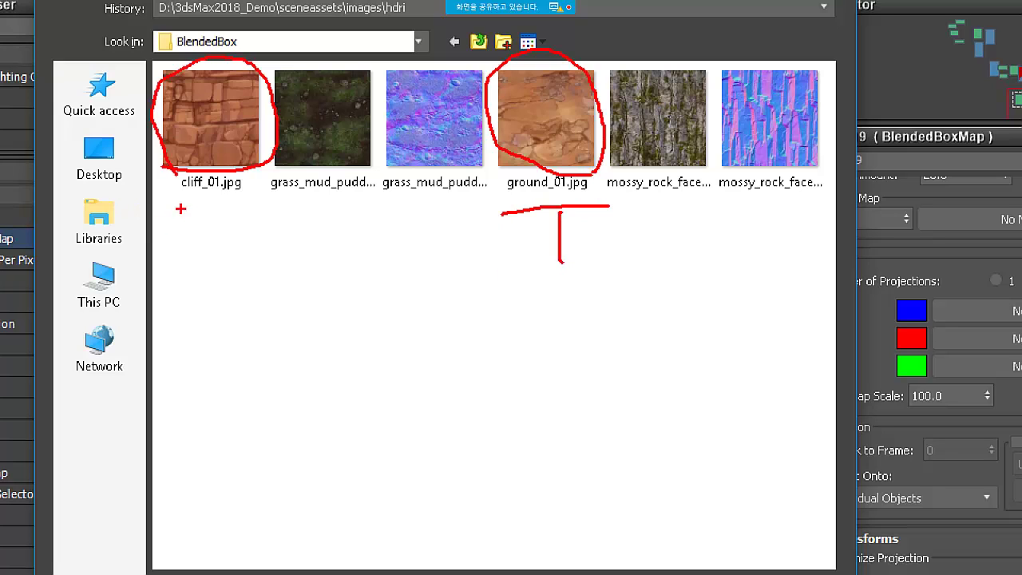
{"action": "mouse_move", "coordinate": [174, 214]}
{"action": "left_mouse_down"}
{"action": "mouse_move", "coordinate": [193, 212]}
{"action": "mouse_move", "coordinate": [173, 281]}
{"action": "left_mouse_up"}
{"action": "left_click_drag", "start_coordinate": [174, 255], "coordinate": [189, 255]}
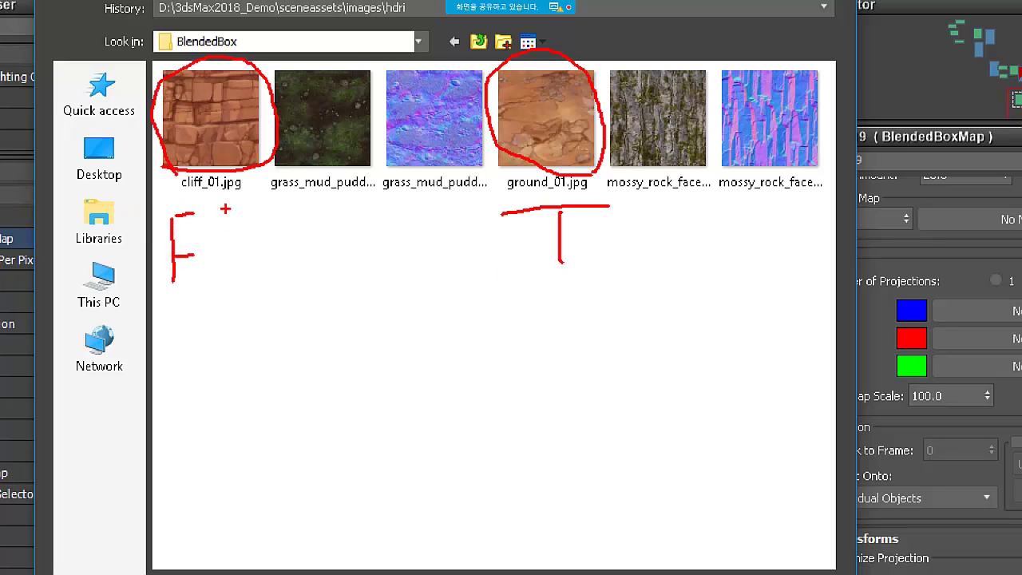
{"action": "mouse_move", "coordinate": [226, 209]}
{"action": "left_mouse_down"}
{"action": "mouse_move", "coordinate": [246, 265]}
{"action": "mouse_move", "coordinate": [273, 261]}
{"action": "left_mouse_up"}
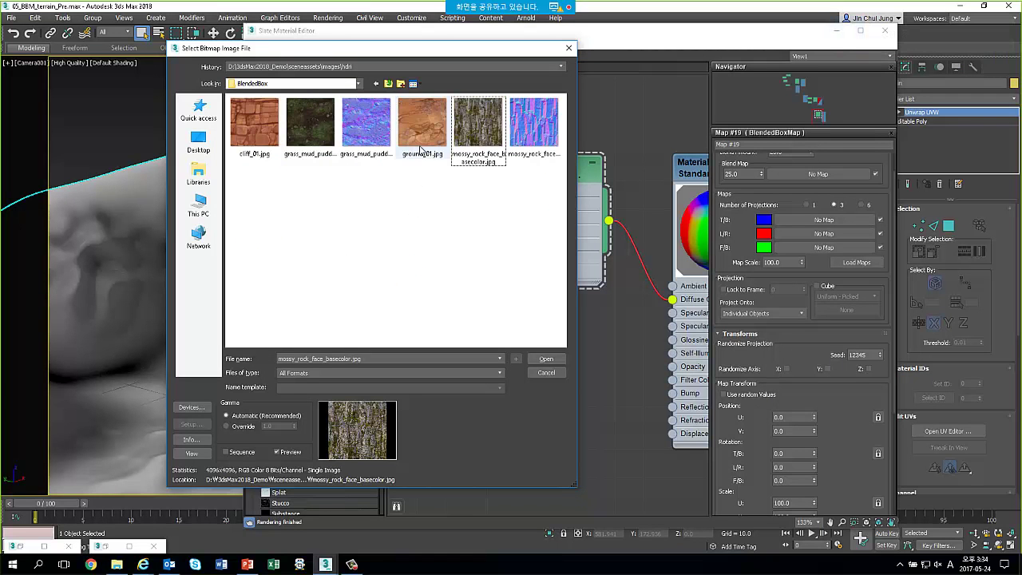
Load ground_01.jpg as the top/bottom texture
{"action": "left_click", "coordinate": [420, 148]}
{"action": "mouse_move", "coordinate": [422, 123]}
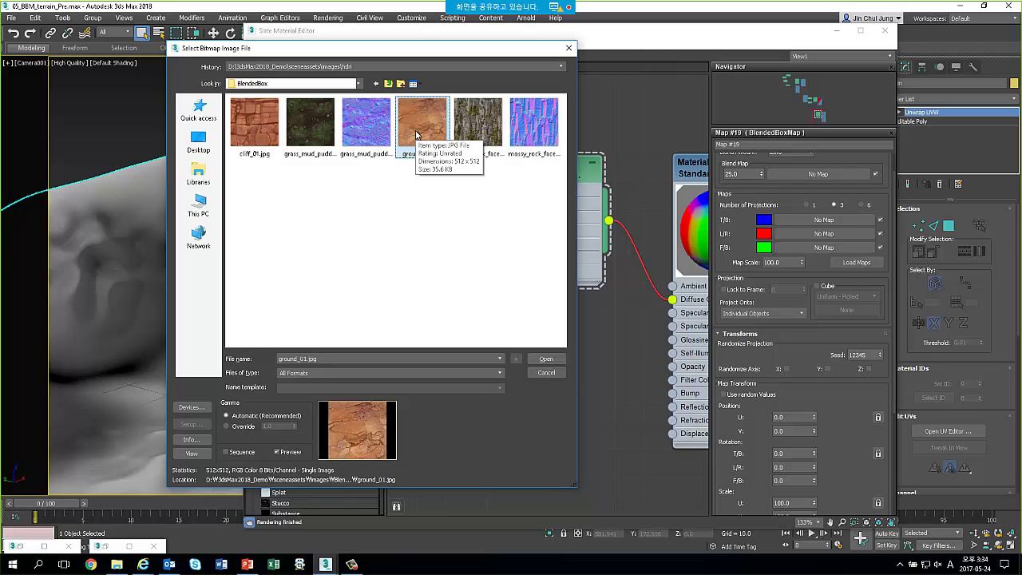
{"action": "left_click_drag", "start_coordinate": [385, 45], "coordinate": [329, 30]}
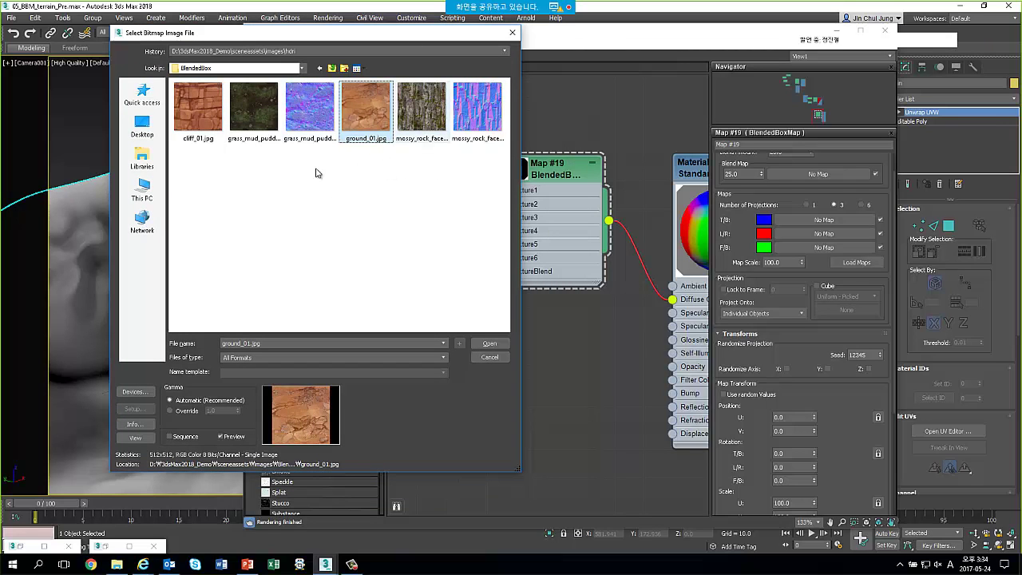
{"action": "double_click", "coordinate": [380, 120]}
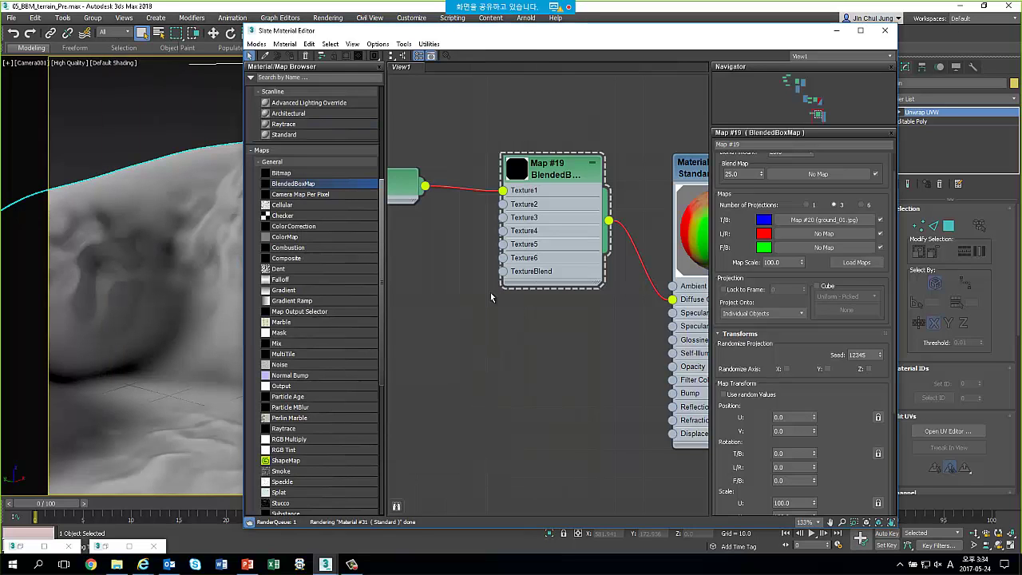
Load cliff_01.jpg as a Bitmap into the L/R projection slot
{"action": "middle_click_drag", "start_coordinate": [491, 292], "coordinate": [575, 301]}
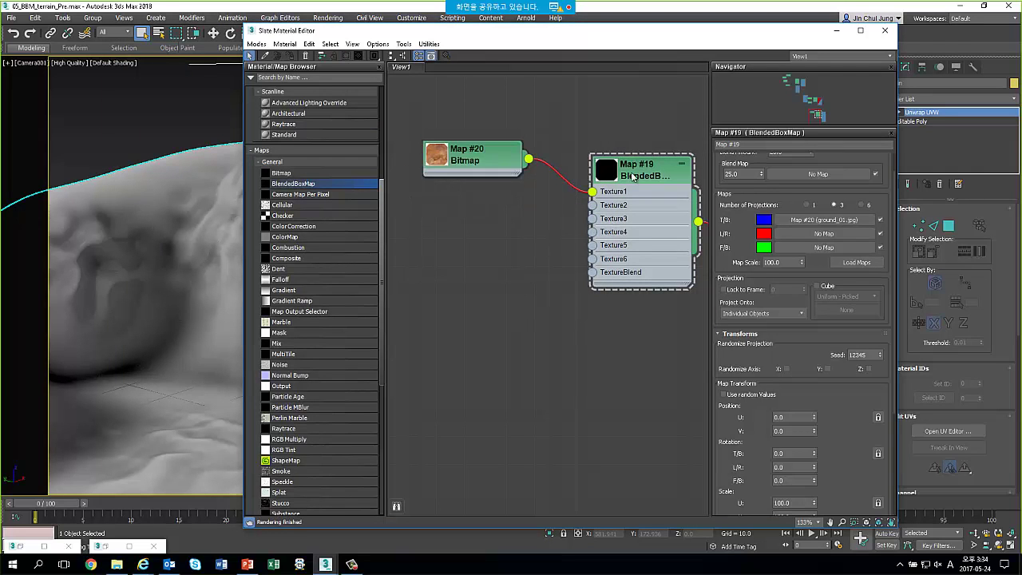
{"action": "left_click", "coordinate": [823, 233]}
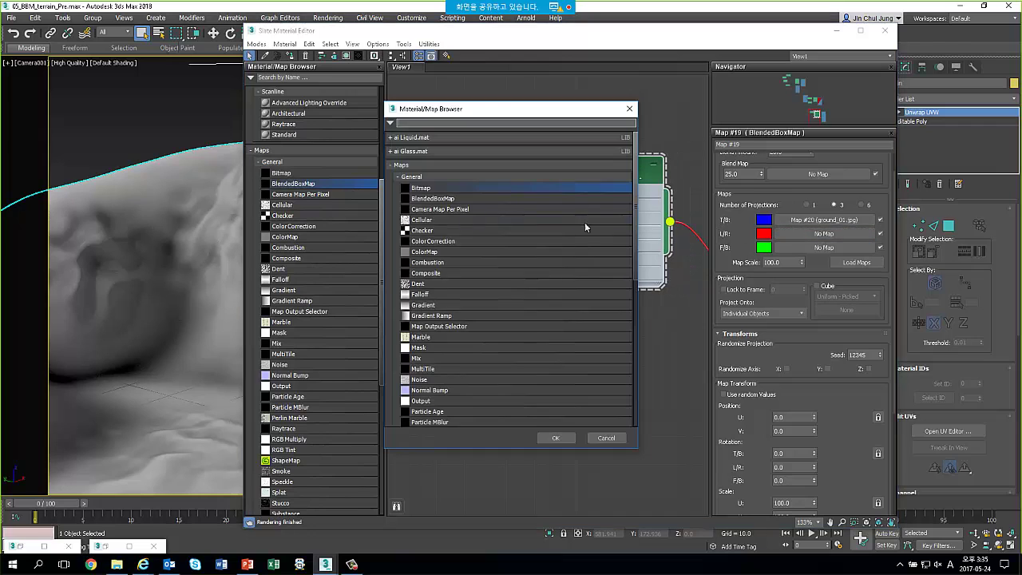
{"action": "left_click_drag", "start_coordinate": [475, 111], "coordinate": [461, 74]}
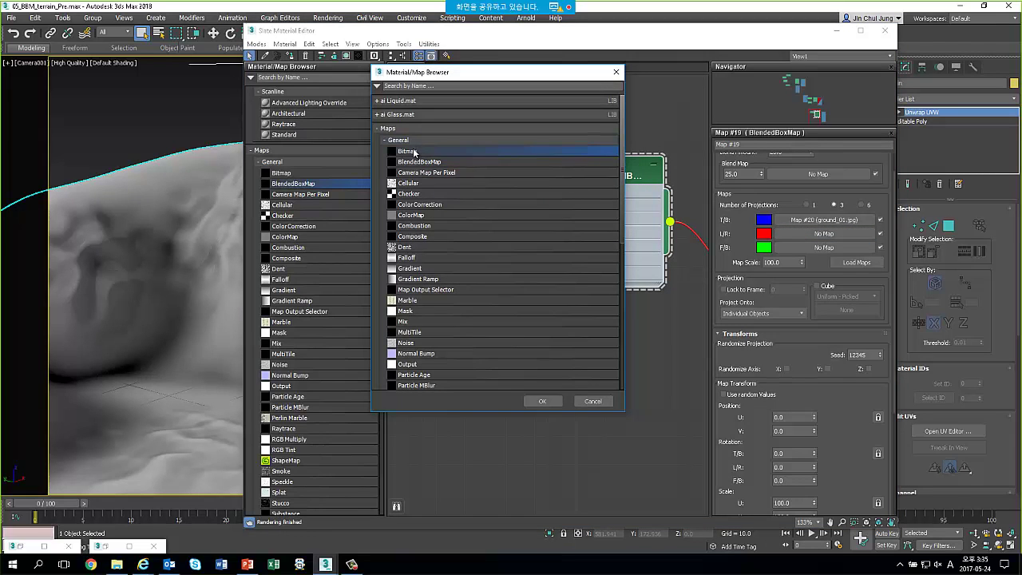
{"action": "double_click", "coordinate": [417, 152]}
{"action": "double_click", "coordinate": [200, 112]}
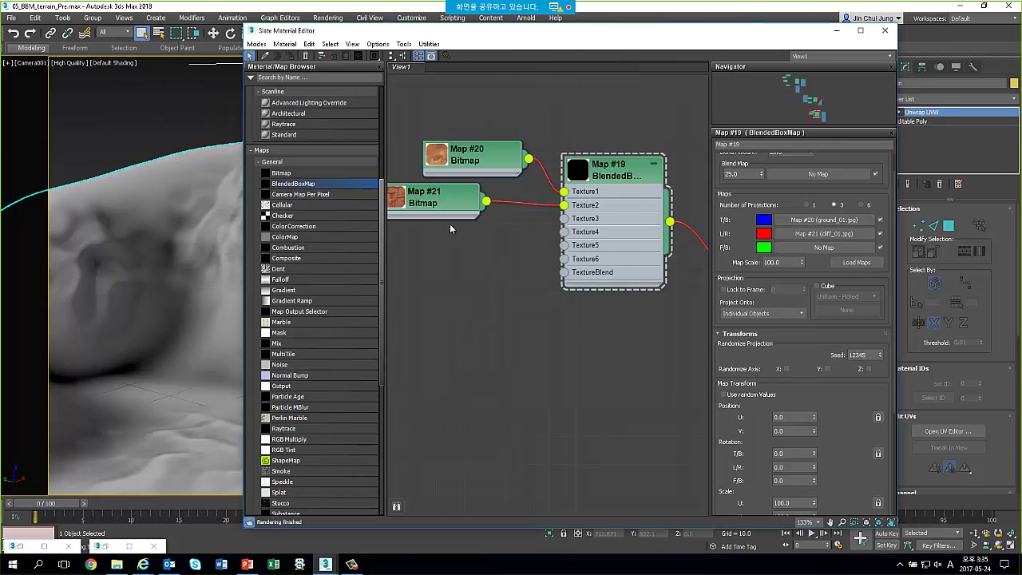
{"action": "left_click_drag", "start_coordinate": [447, 200], "coordinate": [455, 254]}
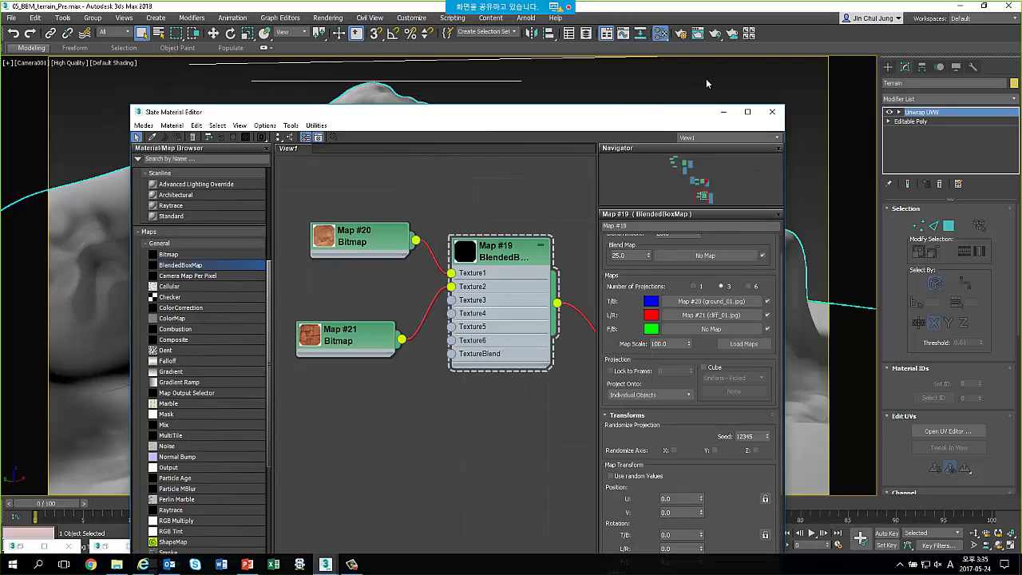
Test render the terrain, then line Map #21 up under Map #20
{"action": "left_click", "coordinate": [714, 33]}
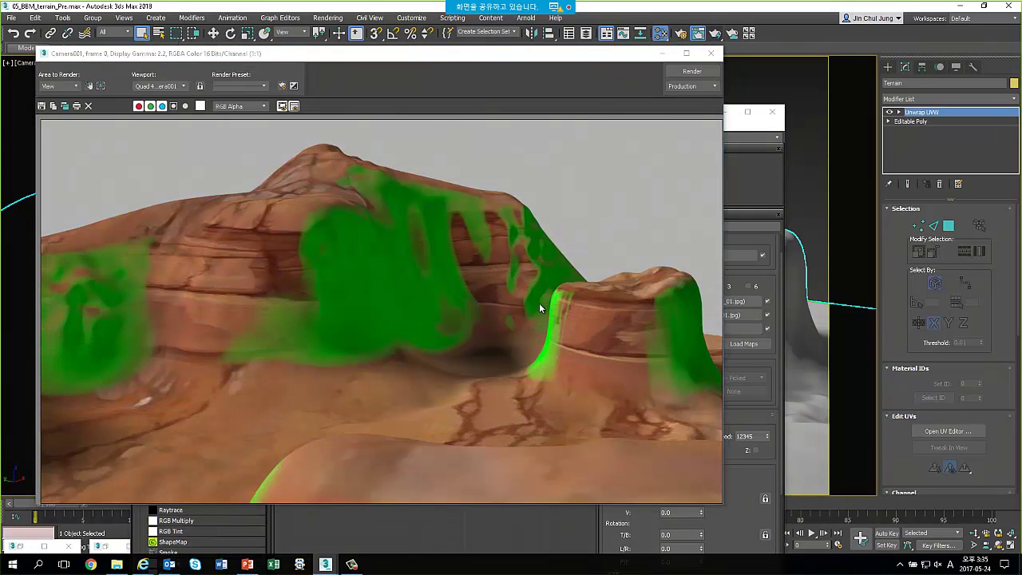
{"action": "left_click", "coordinate": [711, 53]}
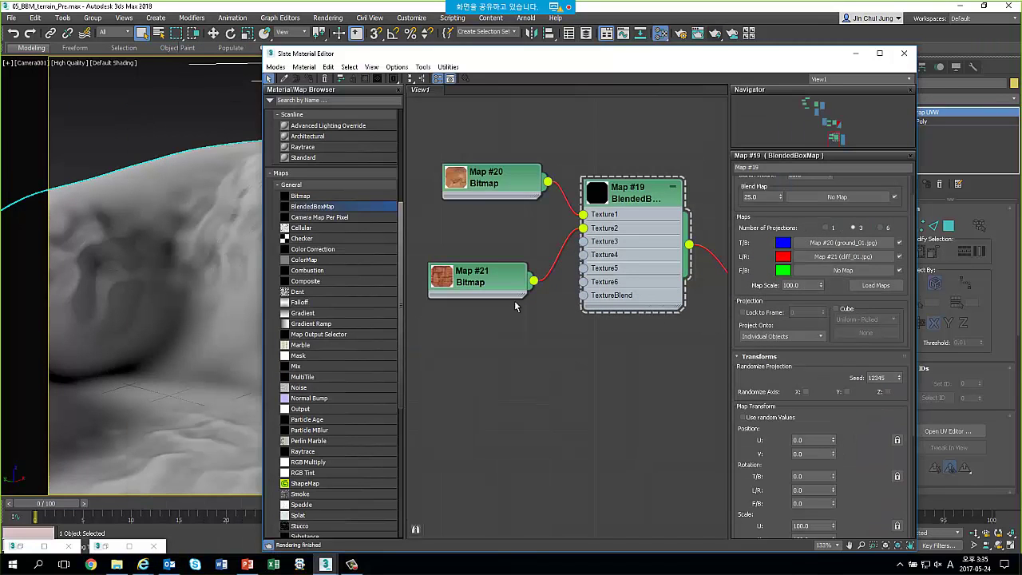
{"action": "left_click_drag", "start_coordinate": [499, 281], "coordinate": [512, 226]}
{"action": "left_click_drag", "start_coordinate": [511, 183], "coordinate": [494, 154]}
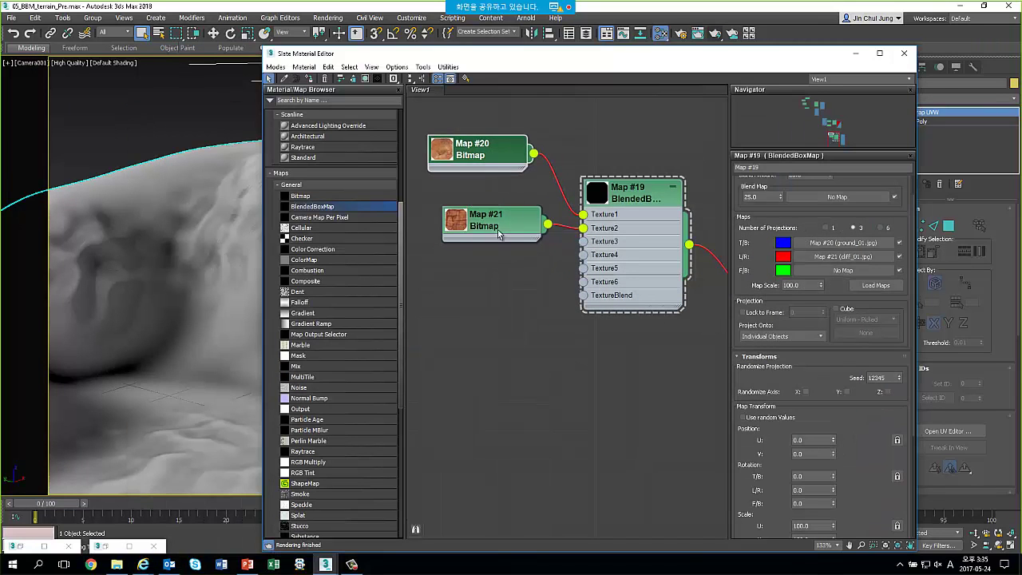
{"action": "mouse_move", "coordinate": [499, 232]}
{"action": "left_mouse_down"}
{"action": "mouse_move", "coordinate": [483, 232]}
{"action": "mouse_move", "coordinate": [582, 242]}
{"action": "left_mouse_up"}
{"action": "left_click", "coordinate": [494, 320]}
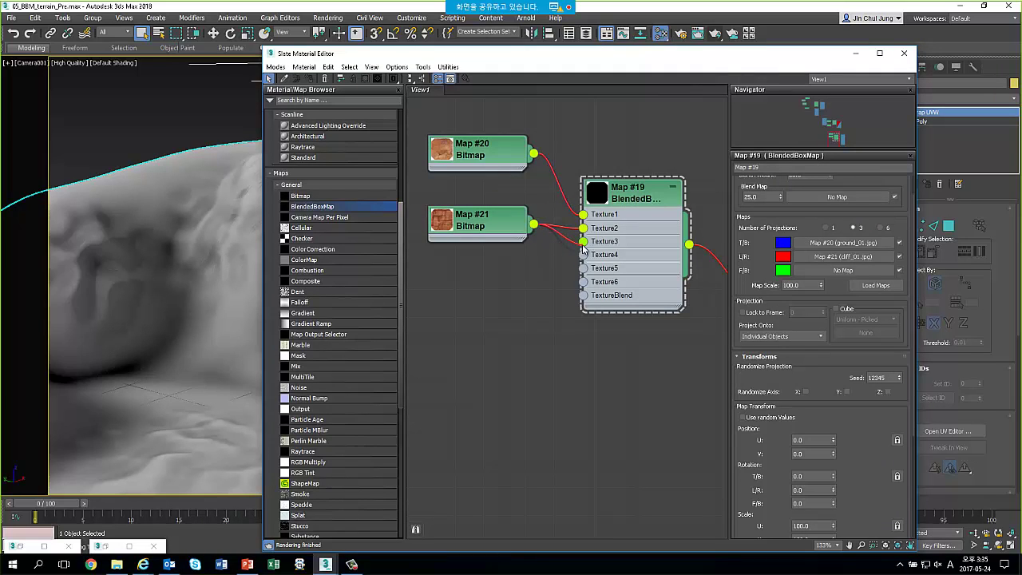
Wire Map #21 into Texture3 for front/back and render the terrain again
{"action": "left_click", "coordinate": [507, 235]}
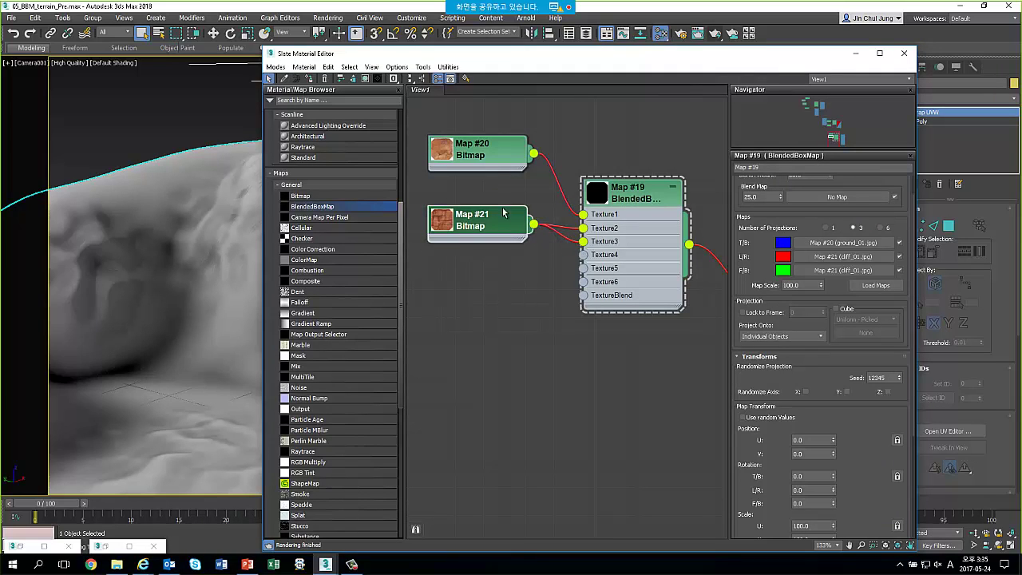
{"action": "key", "text": "shift+q"}
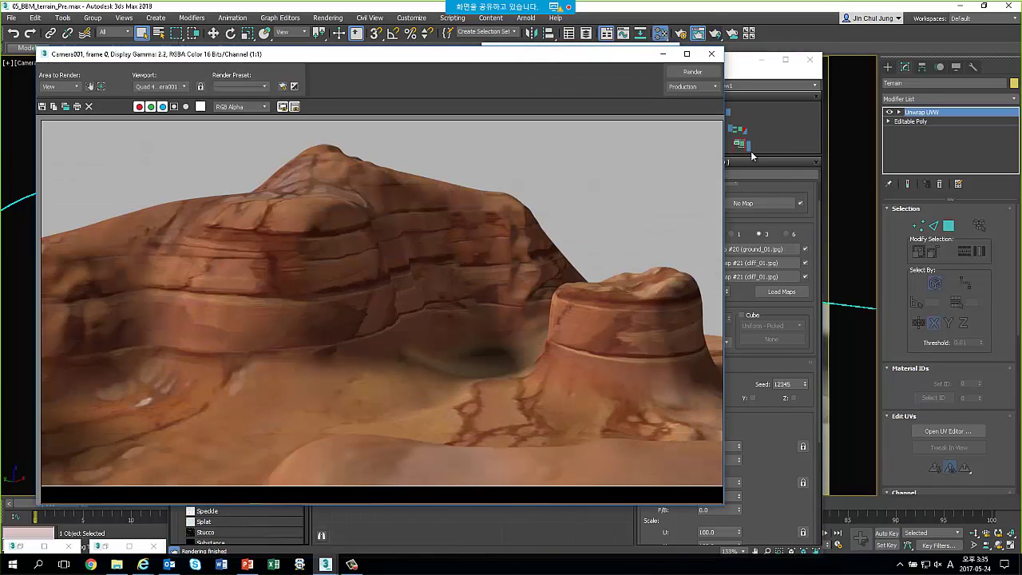
{"action": "left_click", "coordinate": [712, 56]}
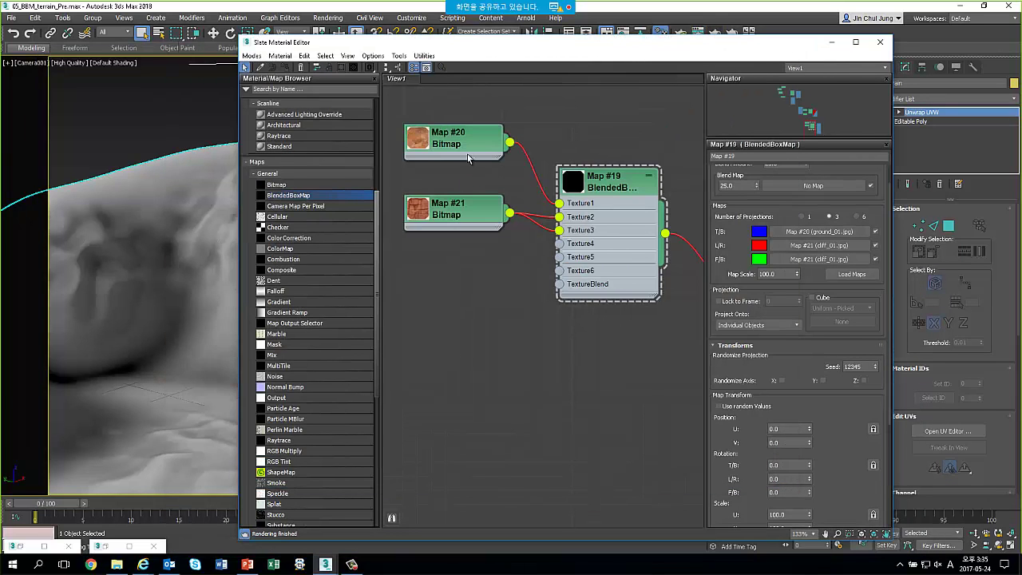
Set Map #21's tiling to 3.0 and test render the terrain
{"action": "left_click", "coordinate": [467, 152]}
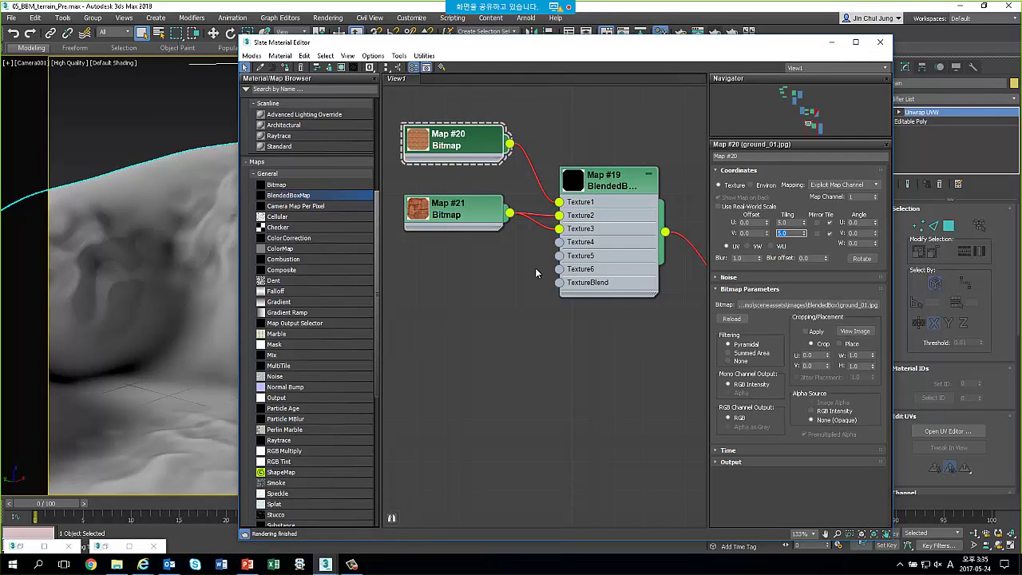
{"action": "left_click", "coordinate": [448, 209]}
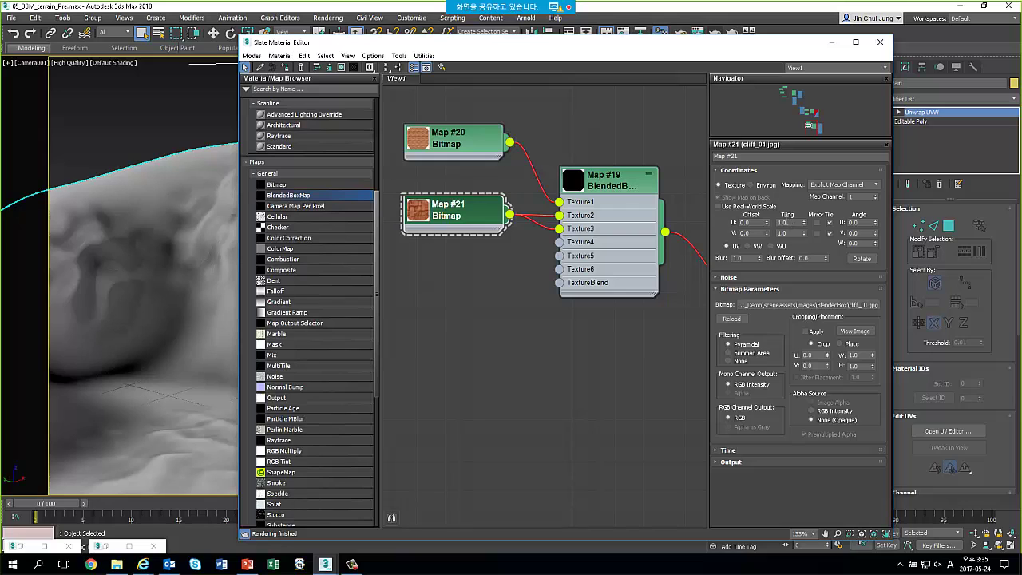
{"action": "type", "text": "3"}
{"action": "key", "text": "Tab"}
{"action": "type", "text": "3"}
{"action": "key", "text": "Return"}
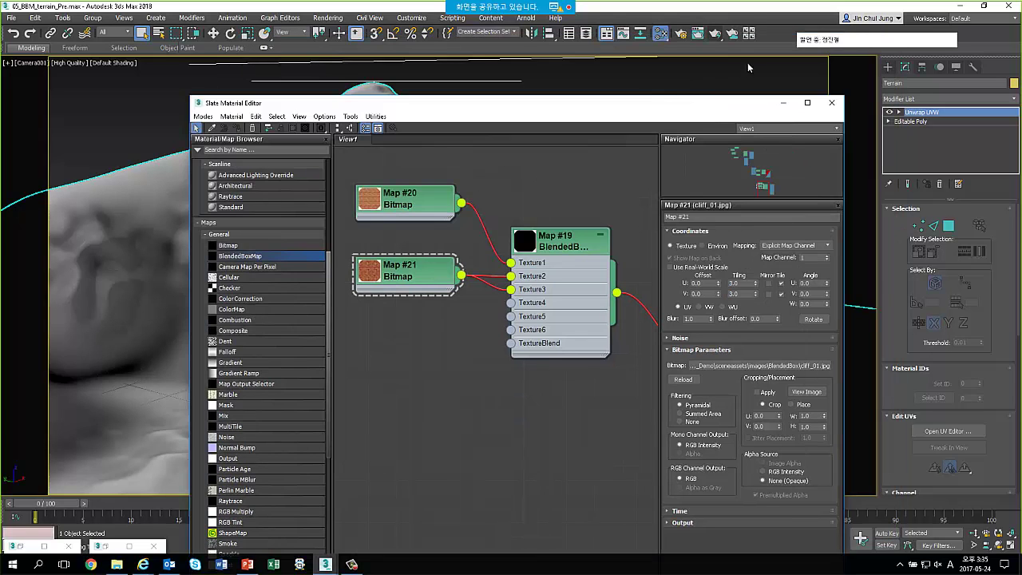
{"action": "left_click", "coordinate": [717, 36]}
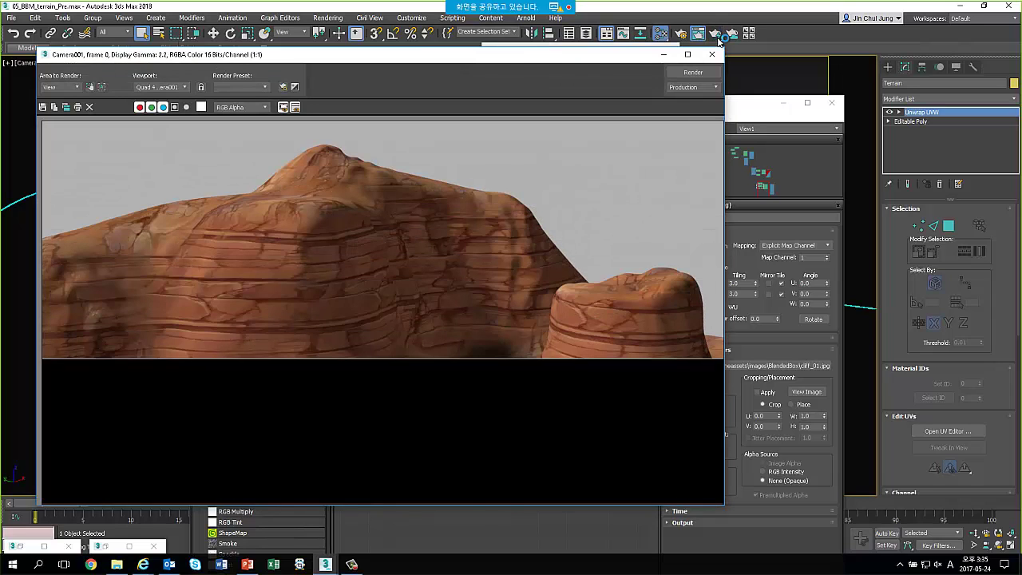
{"action": "left_click", "coordinate": [713, 56]}
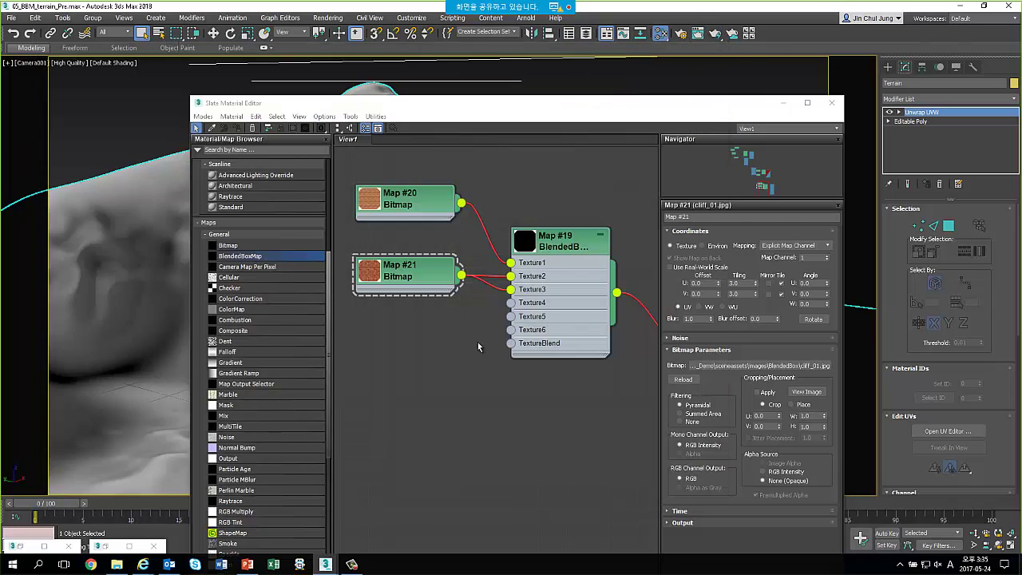
{"action": "left_click", "coordinate": [438, 283]}
Increase the cliff texture's U/V tiling to 4.0 and check the render
{"action": "double_click", "coordinate": [741, 282]}
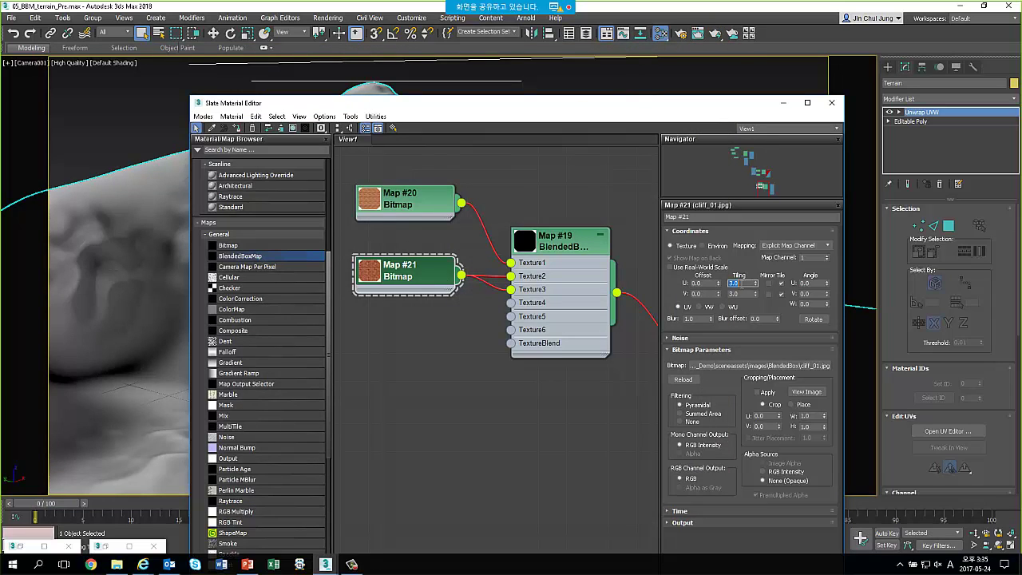
{"action": "type", "text": "4"}
{"action": "key", "text": "Tab"}
{"action": "key", "text": "Tab"}
{"action": "type", "text": "4"}
{"action": "left_click", "coordinate": [723, 32]}
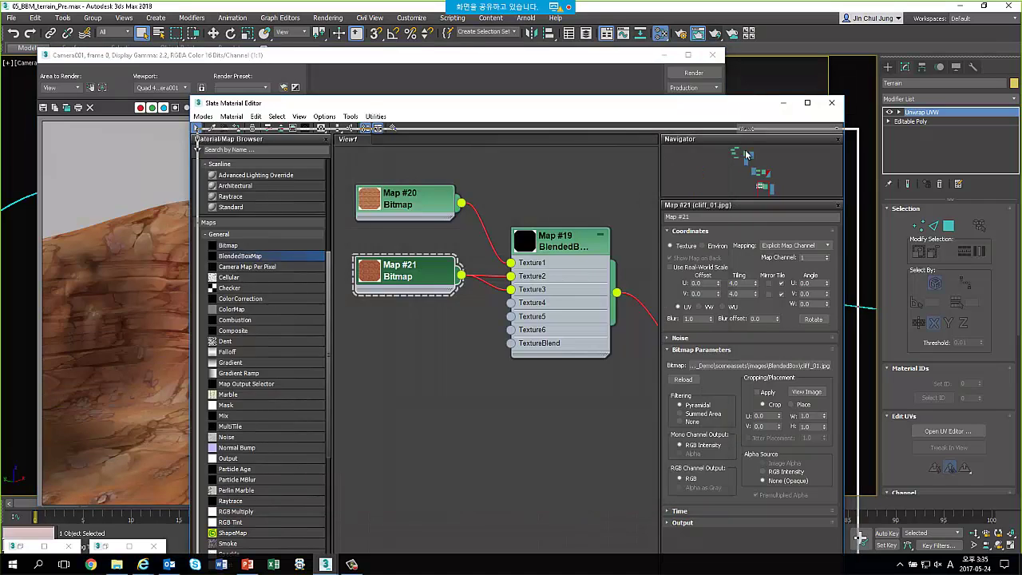
{"action": "left_click_drag", "start_coordinate": [778, 104], "coordinate": [788, 148]}
{"action": "left_click", "coordinate": [791, 147]}
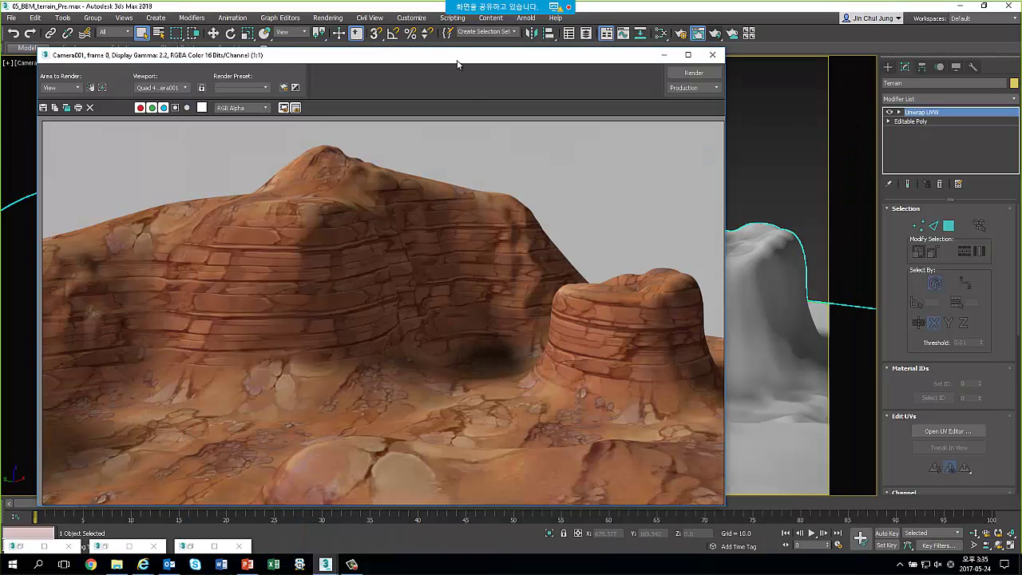
{"action": "left_click_drag", "start_coordinate": [456, 55], "coordinate": [730, 51]}
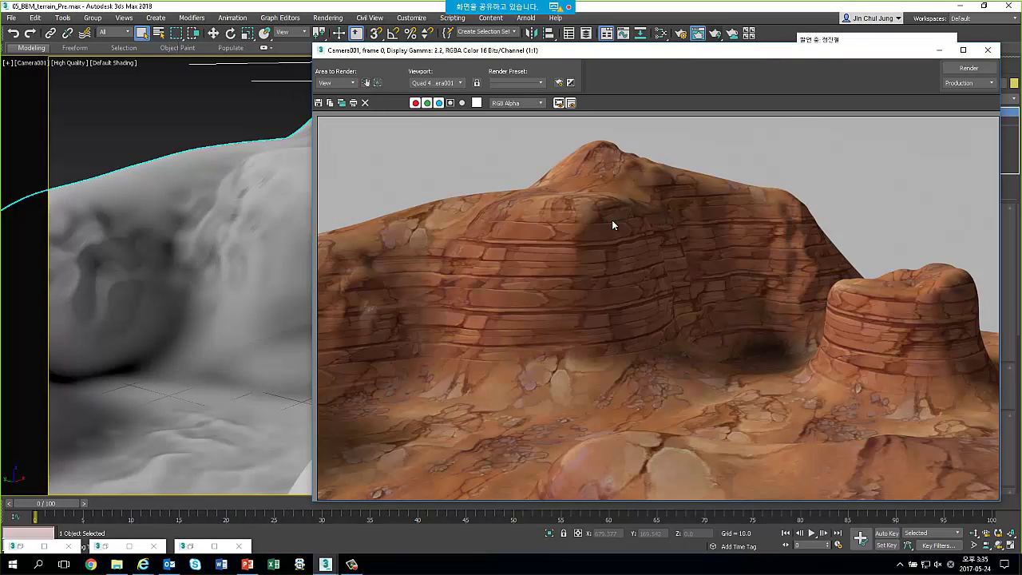
{"action": "left_click_drag", "start_coordinate": [617, 55], "coordinate": [381, 108]}
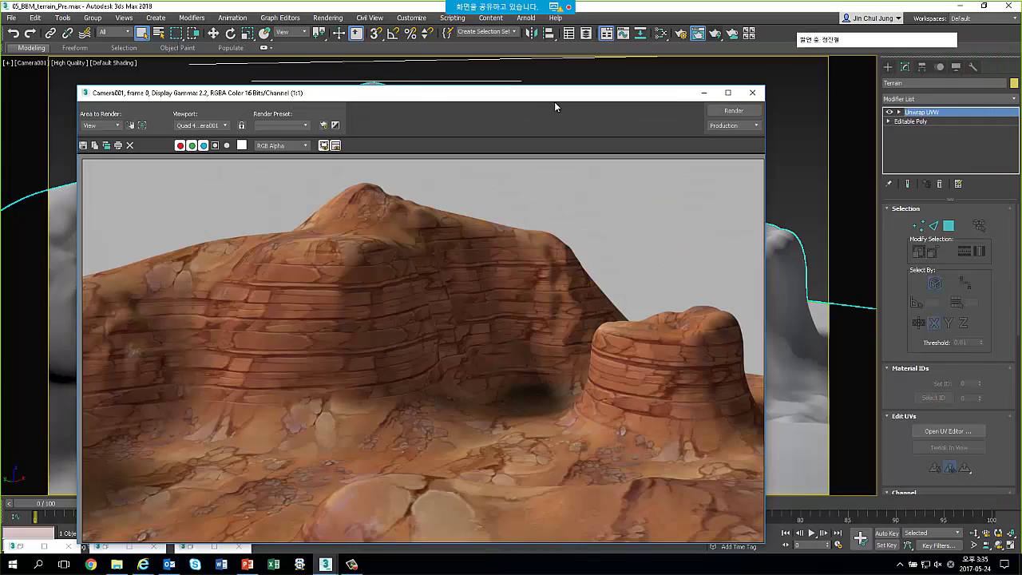
{"action": "left_click", "coordinate": [725, 97]}
Select the terrain and open its UV layout in the Edit UVWs editor
{"action": "left_click", "coordinate": [743, 89]}
{"action": "left_click", "coordinate": [583, 181]}
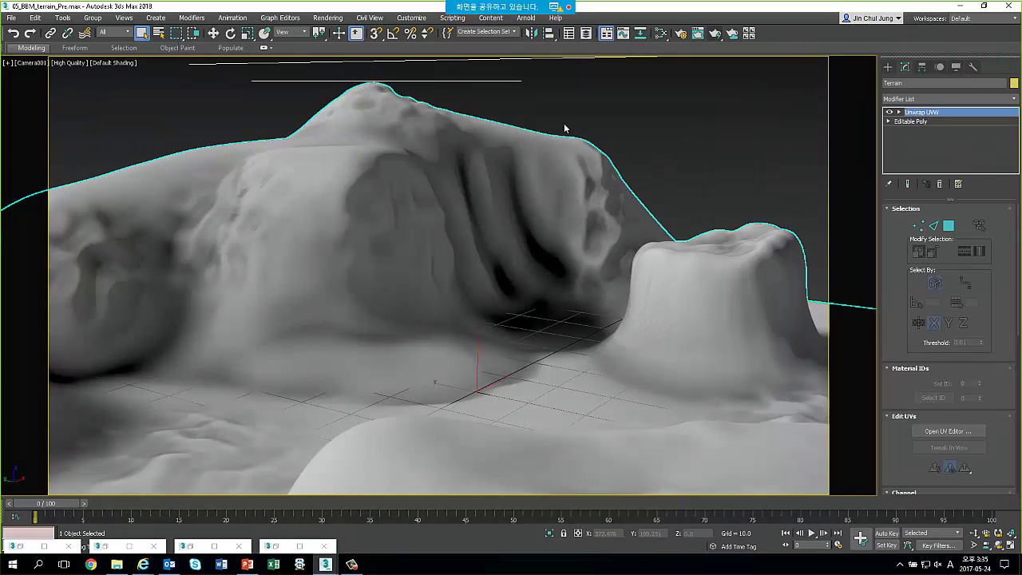
{"action": "left_click", "coordinate": [722, 136]}
{"action": "left_click", "coordinate": [635, 192]}
{"action": "left_click", "coordinate": [648, 185]}
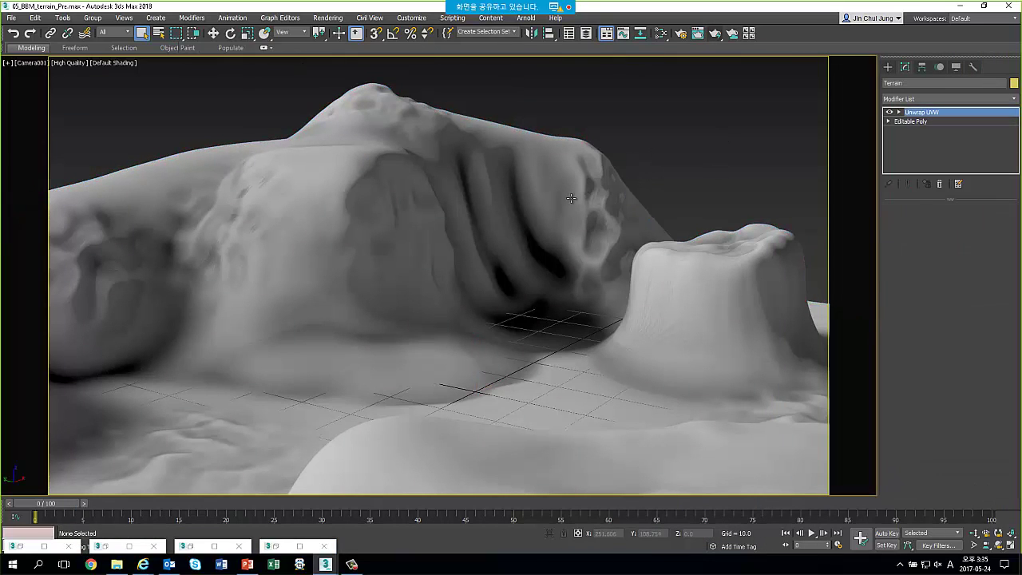
{"action": "left_click", "coordinate": [572, 192]}
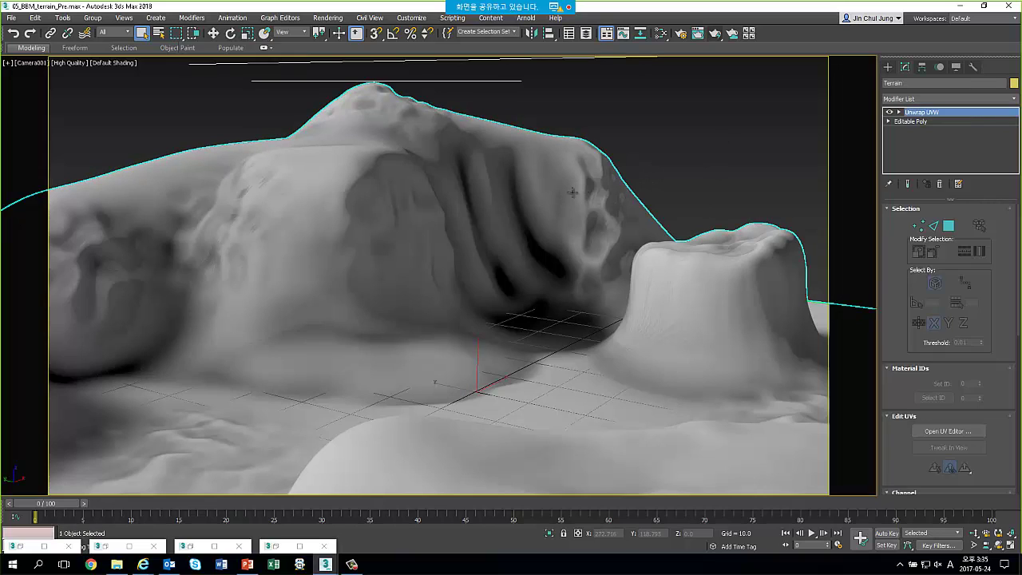
{"action": "left_click", "coordinate": [646, 166]}
{"action": "left_click", "coordinate": [604, 190]}
{"action": "left_click", "coordinate": [185, 139]}
{"action": "left_click", "coordinate": [229, 185]}
{"action": "left_click", "coordinate": [948, 431]}
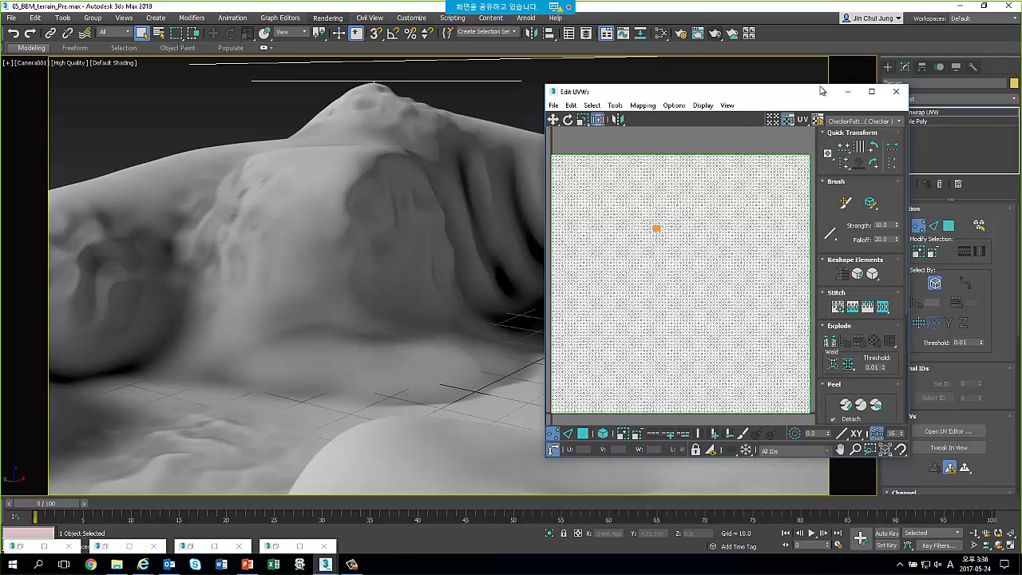
Bake a 1024x1024 CompleteMap from existing channel 1, overwriting TerrainCompleteMap.tga
{"action": "left_click", "coordinate": [896, 91]}
{"action": "left_click", "coordinate": [327, 18]}
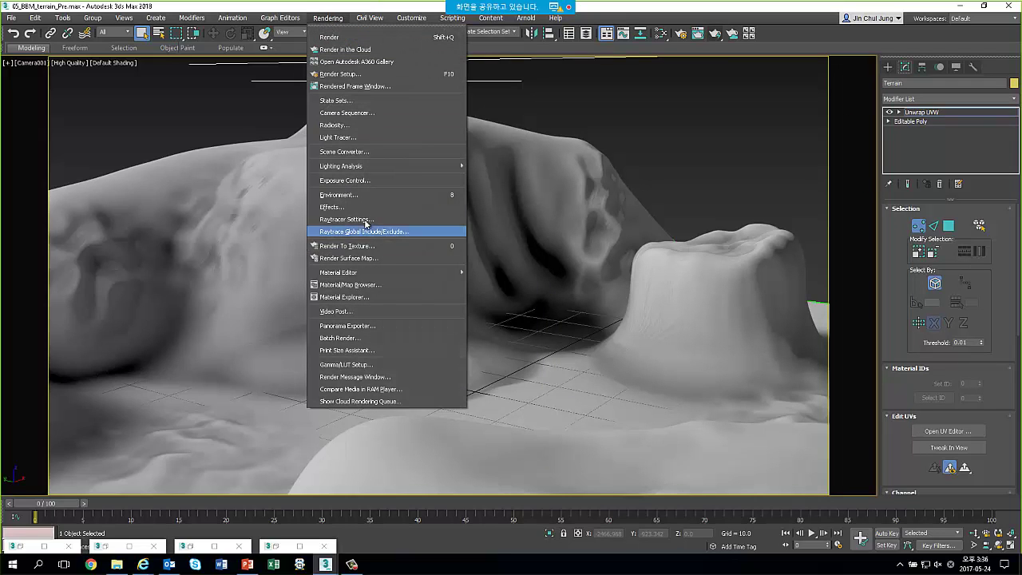
{"action": "left_click", "coordinate": [395, 246]}
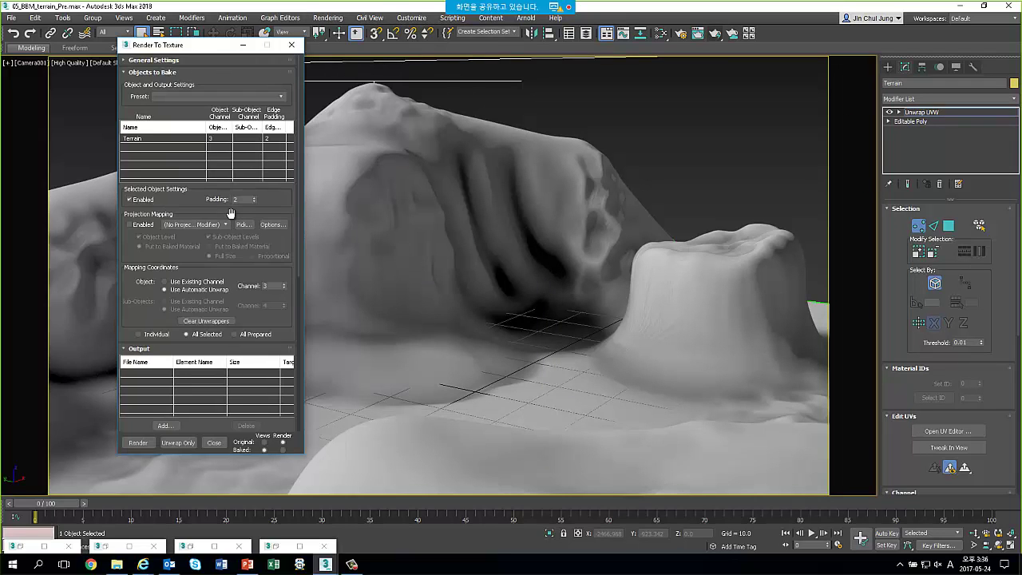
{"action": "scroll", "coordinate": [160, 318], "scroll_direction": "down", "scroll_amount": 1}
{"action": "left_click", "coordinate": [181, 246]}
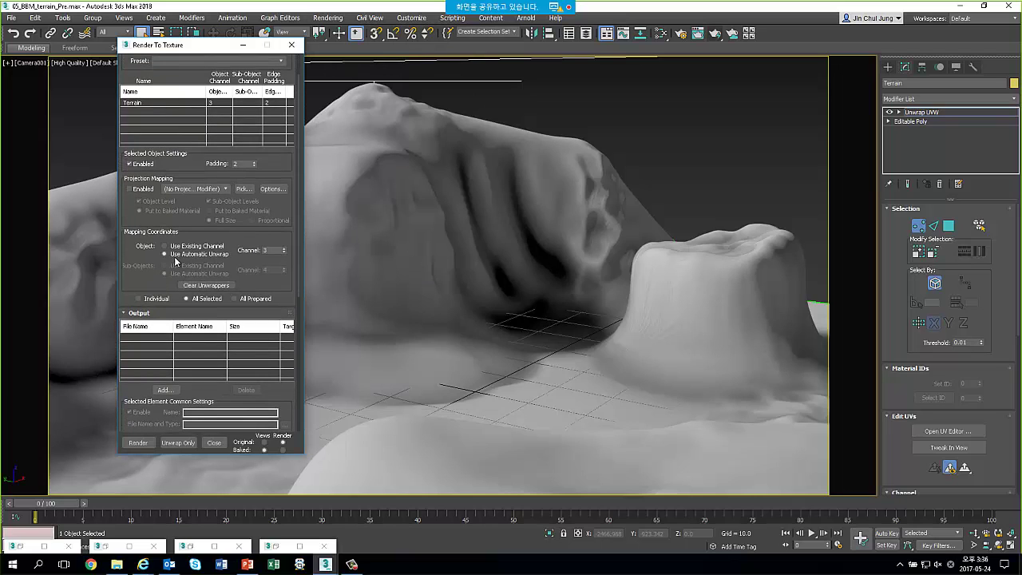
{"action": "left_click", "coordinate": [163, 390]}
{"action": "double_click", "coordinate": [484, 238]}
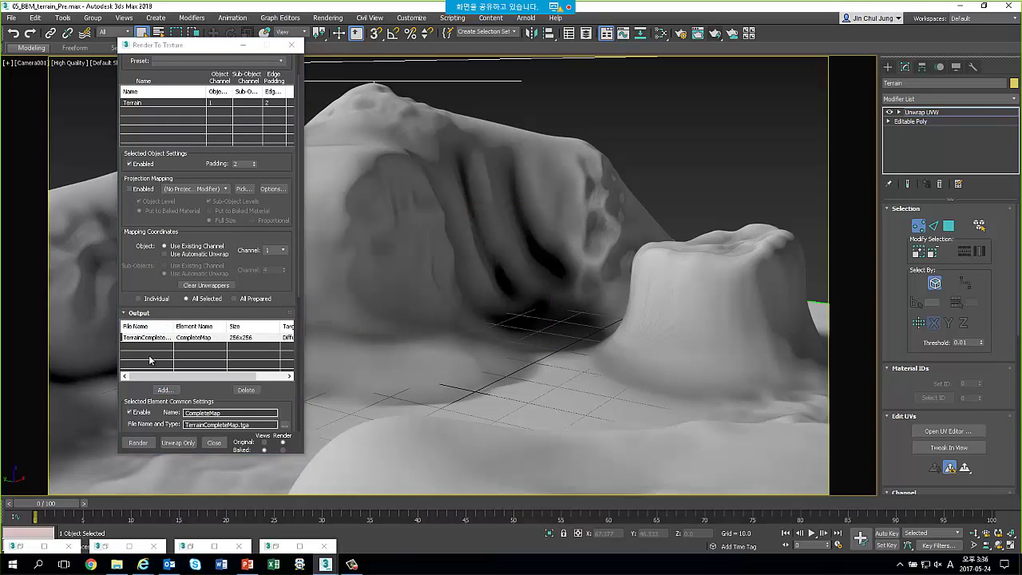
{"action": "scroll", "coordinate": [231, 228], "scroll_direction": "down", "scroll_amount": 4}
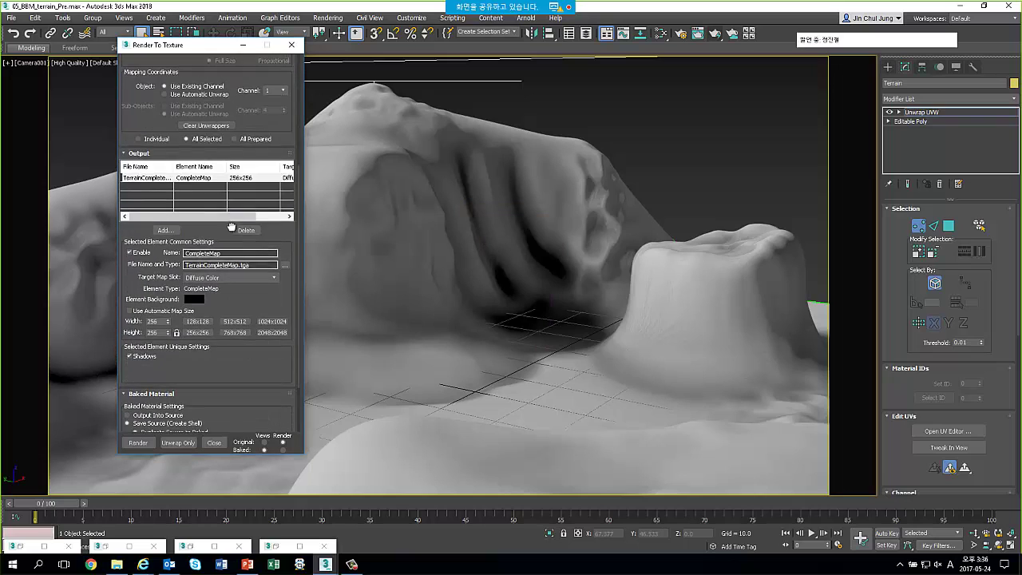
{"action": "left_click", "coordinate": [263, 317]}
{"action": "left_click", "coordinate": [139, 443]}
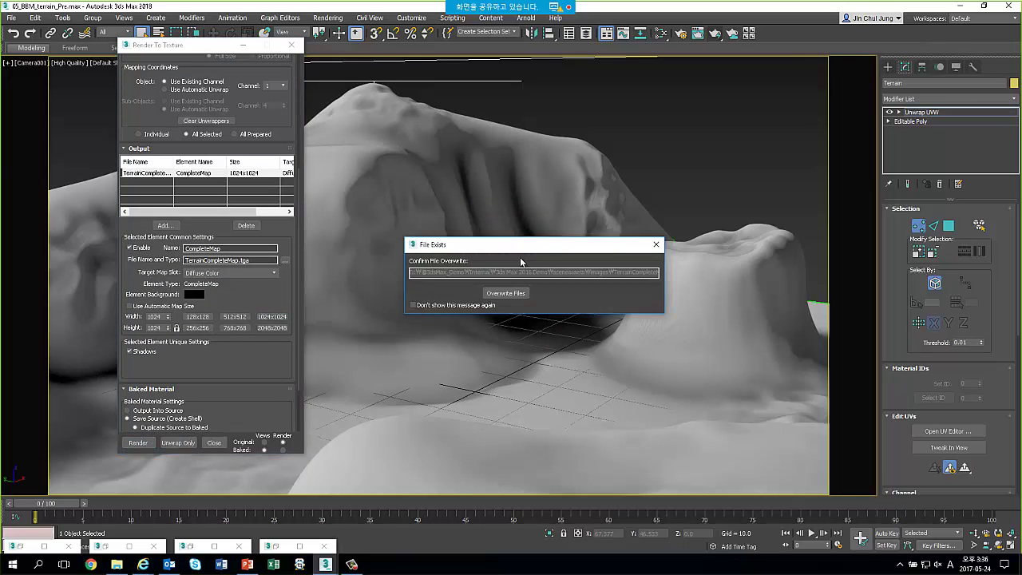
{"action": "left_click", "coordinate": [518, 293]}
Dismiss the screen-sharing notices and close the baked terrain texture window
{"action": "left_click_drag", "start_coordinate": [436, 54], "coordinate": [700, 27]}
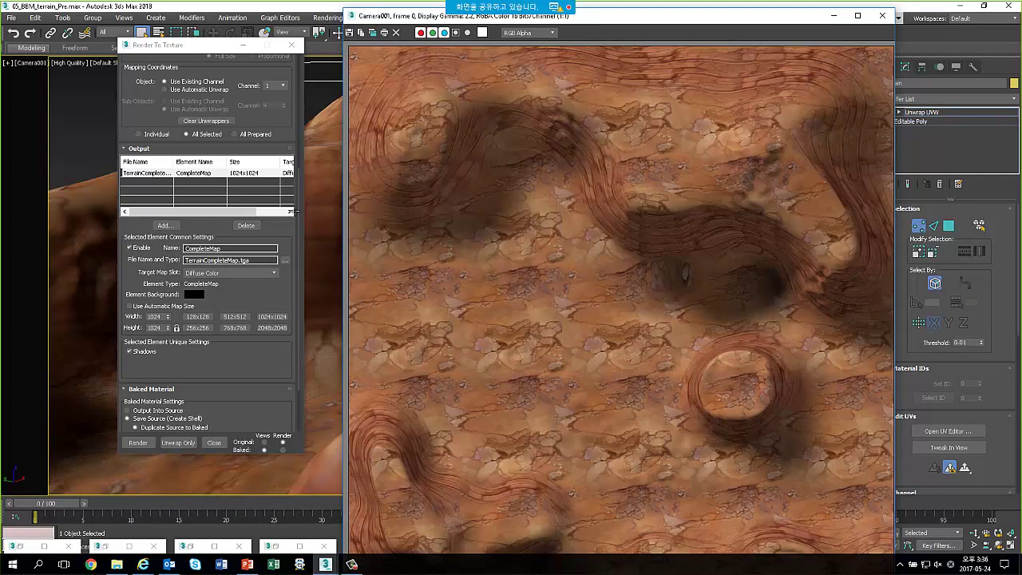
{"action": "left_click_drag", "start_coordinate": [216, 51], "coordinate": [139, 44]}
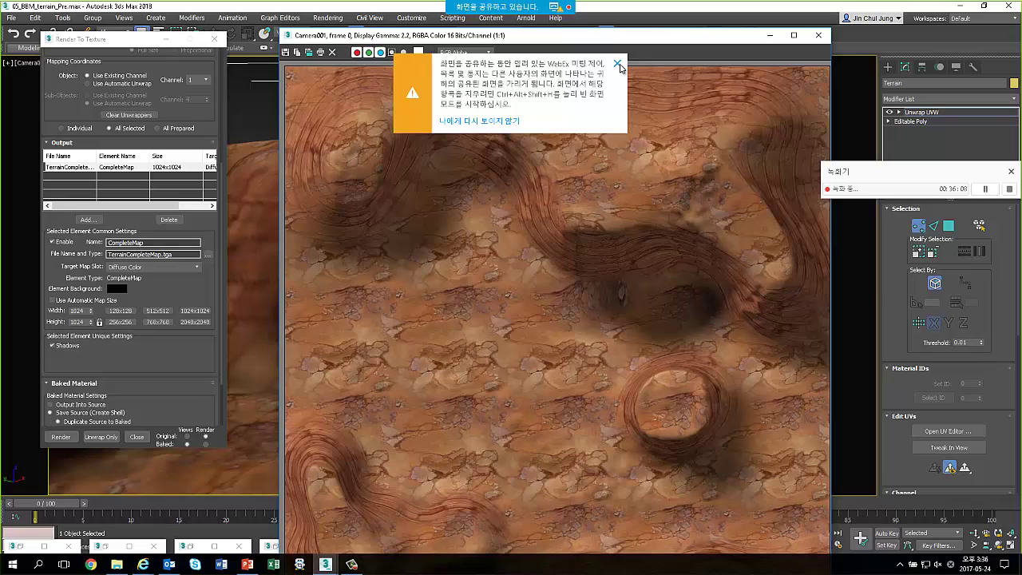
{"action": "left_click", "coordinate": [618, 64]}
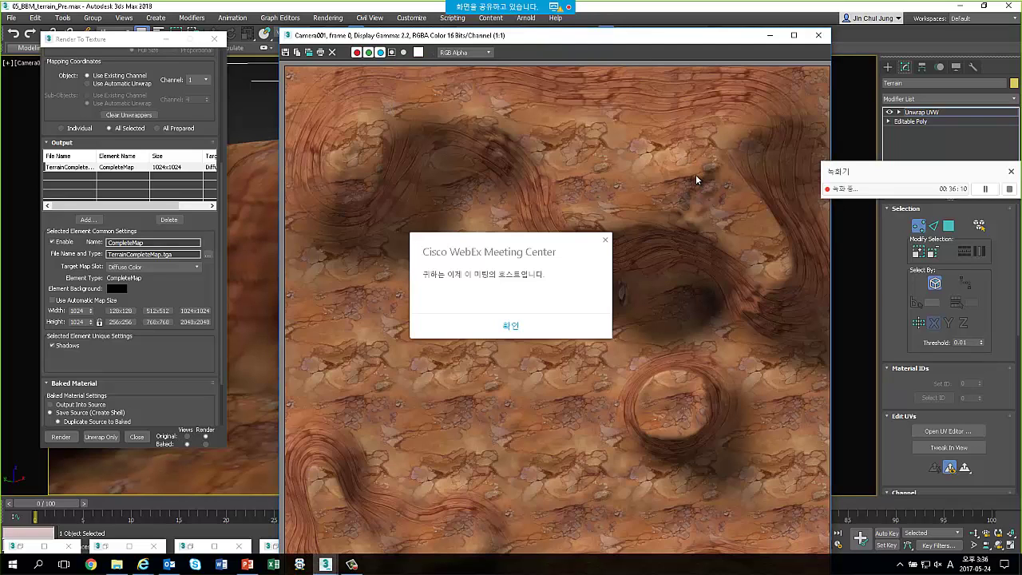
{"action": "left_click", "coordinate": [515, 326]}
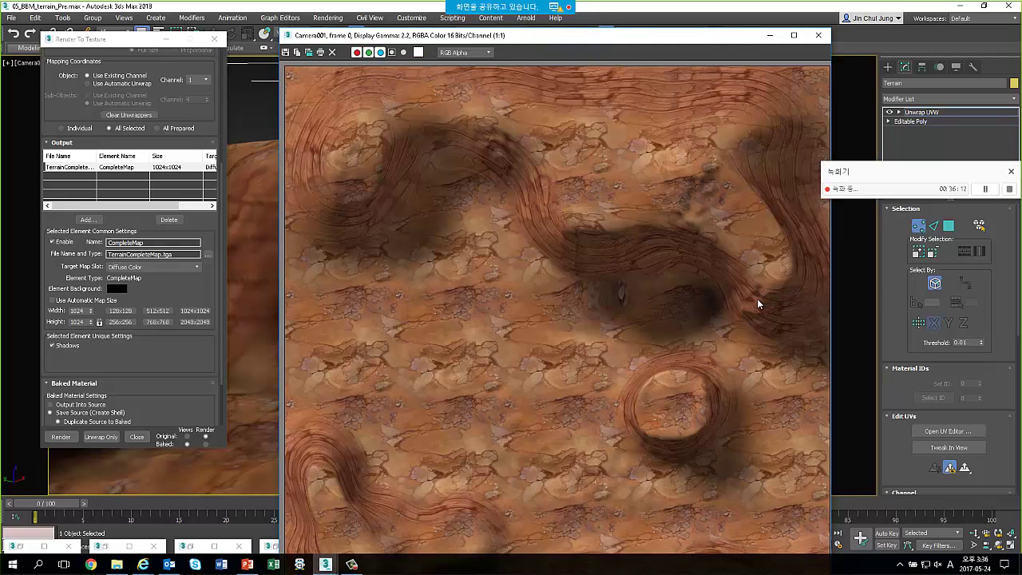
{"action": "left_click_drag", "start_coordinate": [741, 36], "coordinate": [664, 31]}
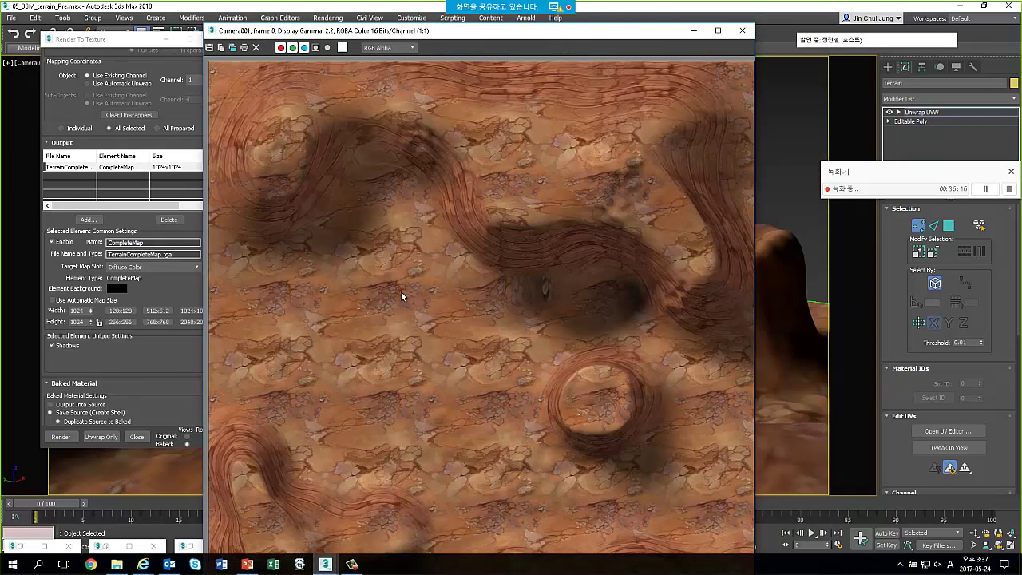
{"action": "left_click", "coordinate": [743, 30]}
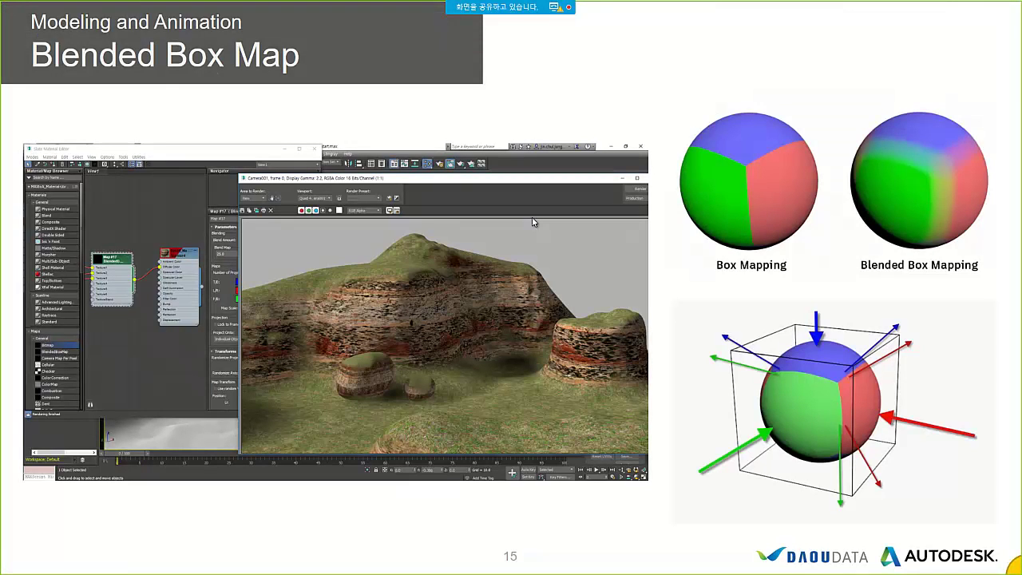
Advance the slideshow to slide 16, New MCG nodes
{"action": "key", "text": "Right"}
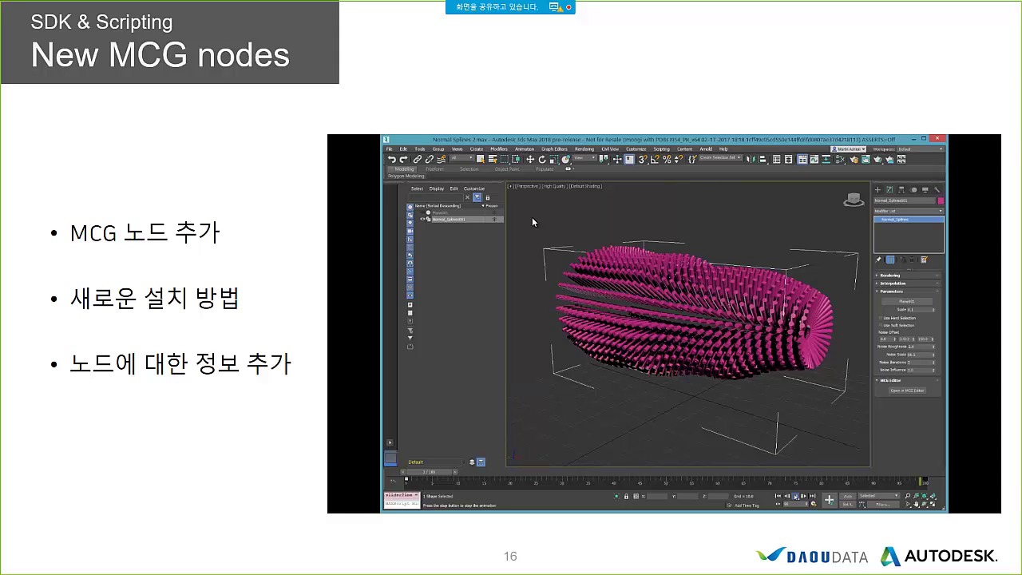
Advance past the Motion Graphic Sample slide to slide 18, then end the slideshow
{"action": "key", "text": "Right"}
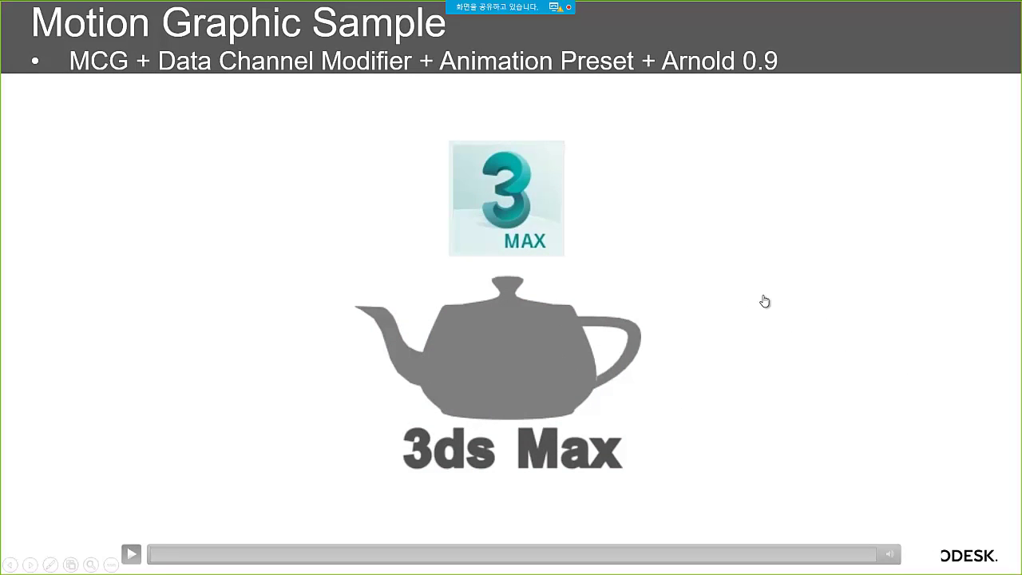
{"action": "key", "text": "Right"}
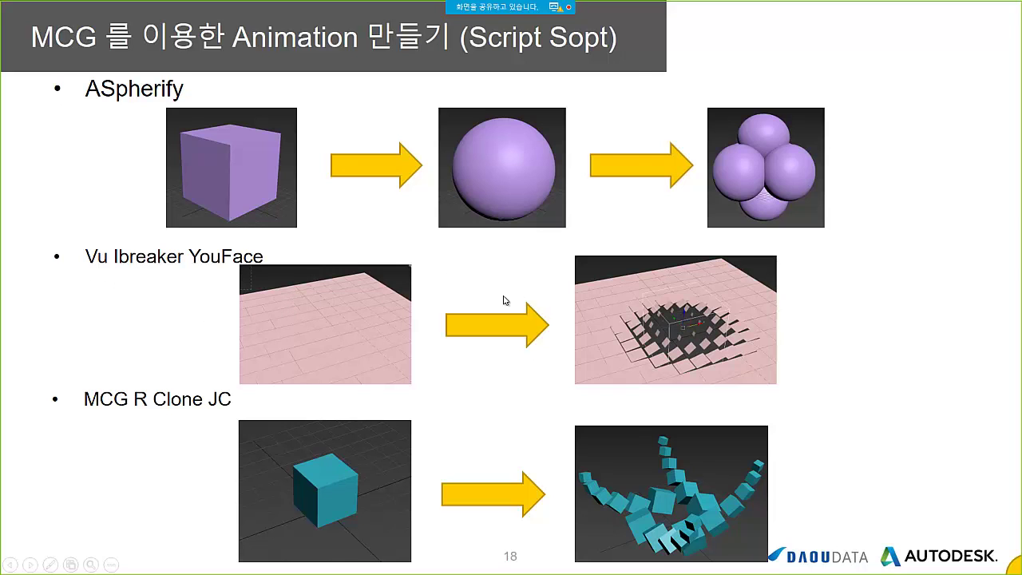
{"action": "key", "text": "Escape"}
Open 06_MCG_IBreaka_Pre.max without saving the terrain scene
{"action": "left_click", "coordinate": [704, 157]}
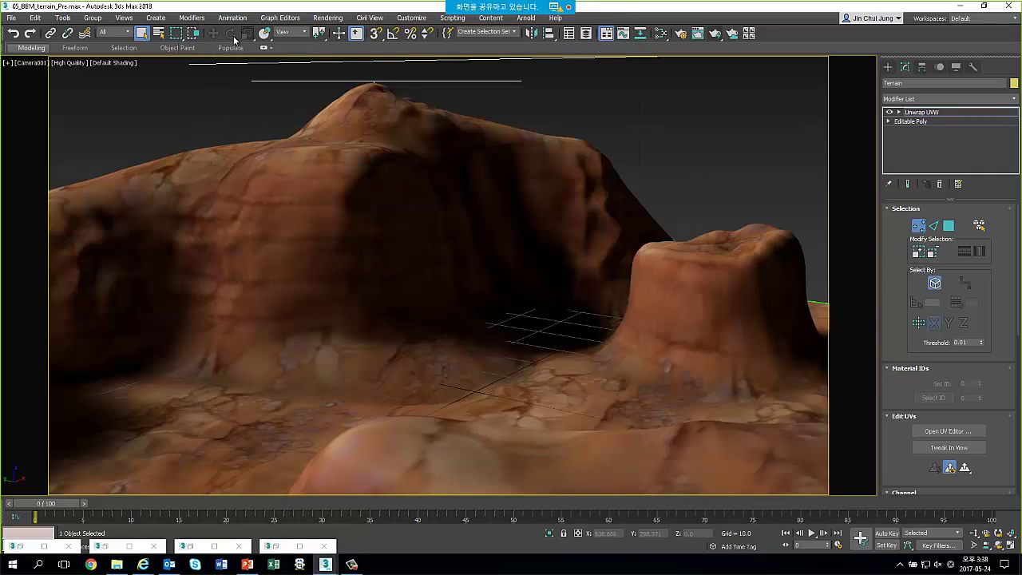
{"action": "left_click", "coordinate": [11, 17]}
{"action": "left_click", "coordinate": [24, 60]}
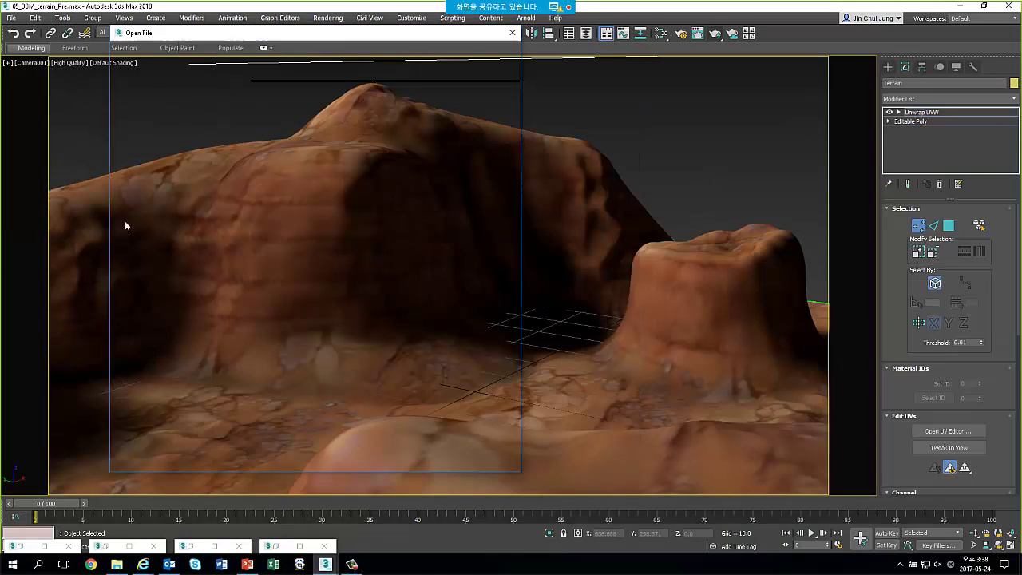
{"action": "left_click", "coordinate": [510, 298]}
{"action": "left_click", "coordinate": [234, 217]}
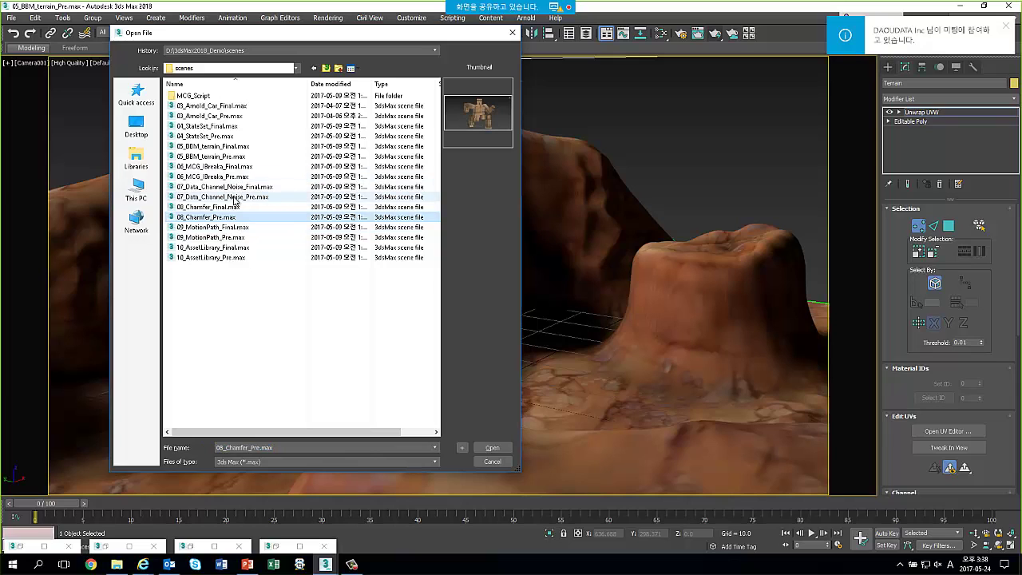
{"action": "left_click", "coordinate": [233, 198]}
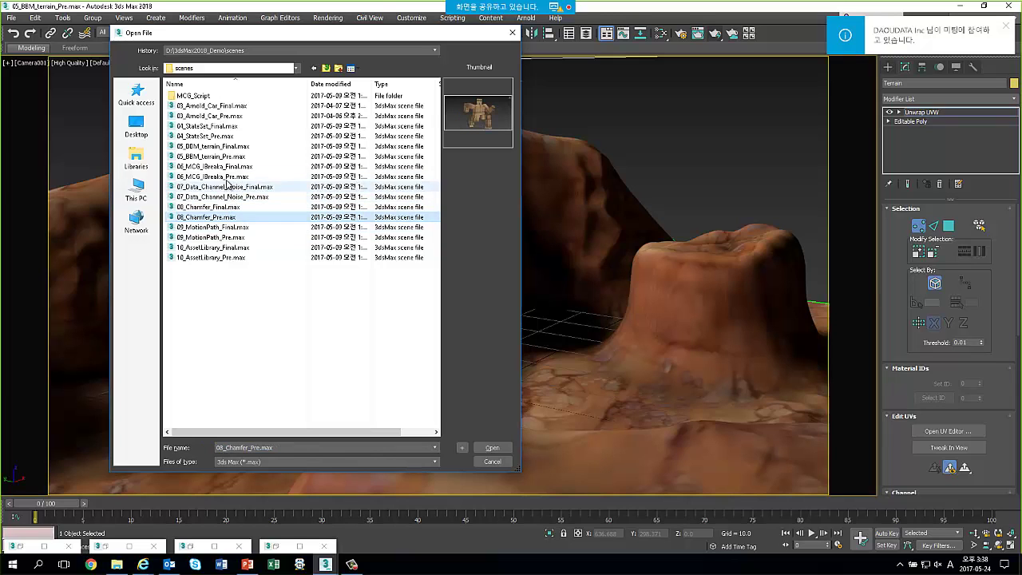
{"action": "double_click", "coordinate": [219, 177]}
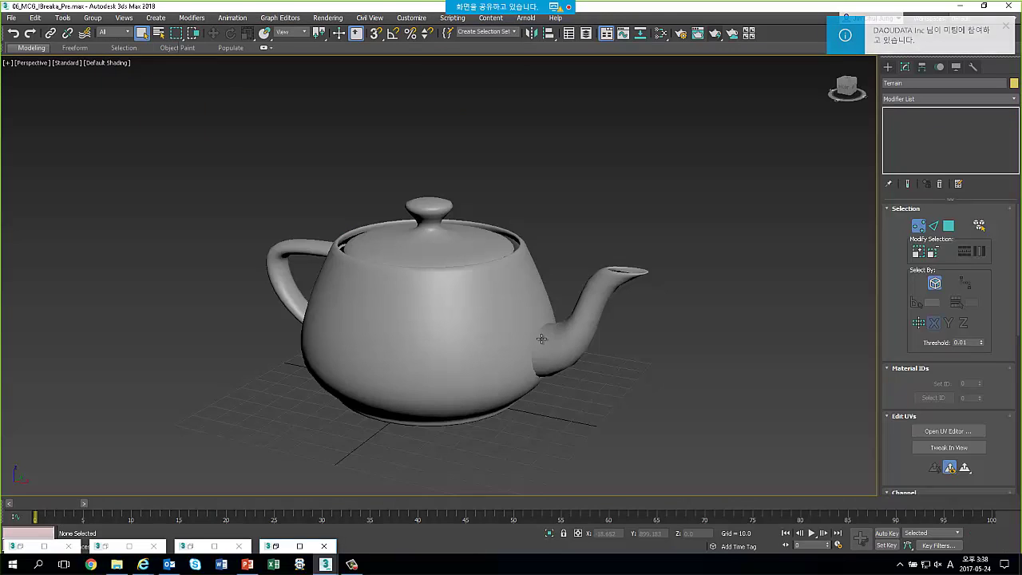
Select Teapot001 and orbit the perspective view around it
{"action": "left_click", "coordinate": [540, 338]}
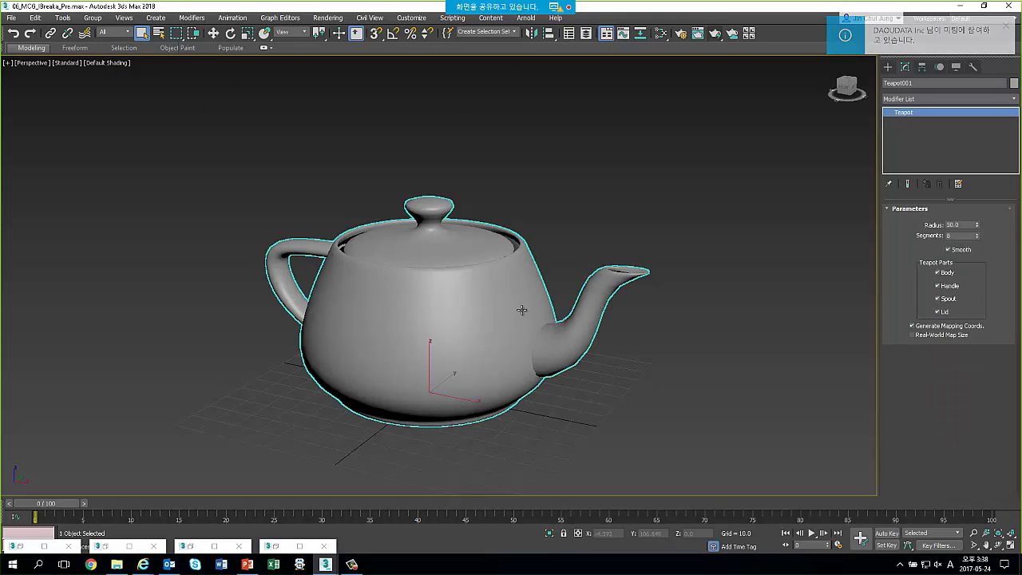
{"action": "middle_click_drag", "start_coordinate": [499, 311], "coordinate": [578, 239], "text": "alt"}
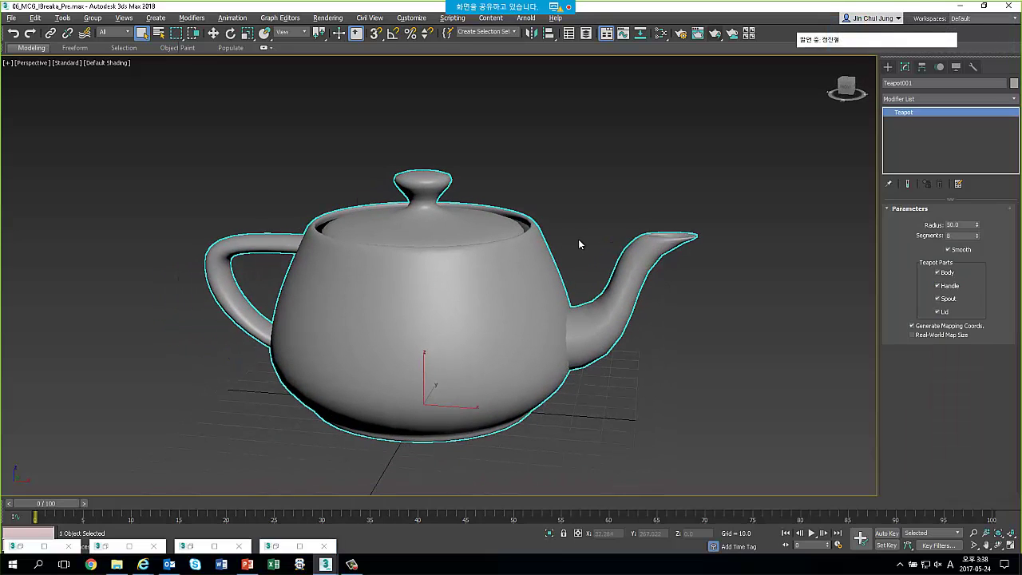
{"action": "left_click", "coordinate": [452, 17]}
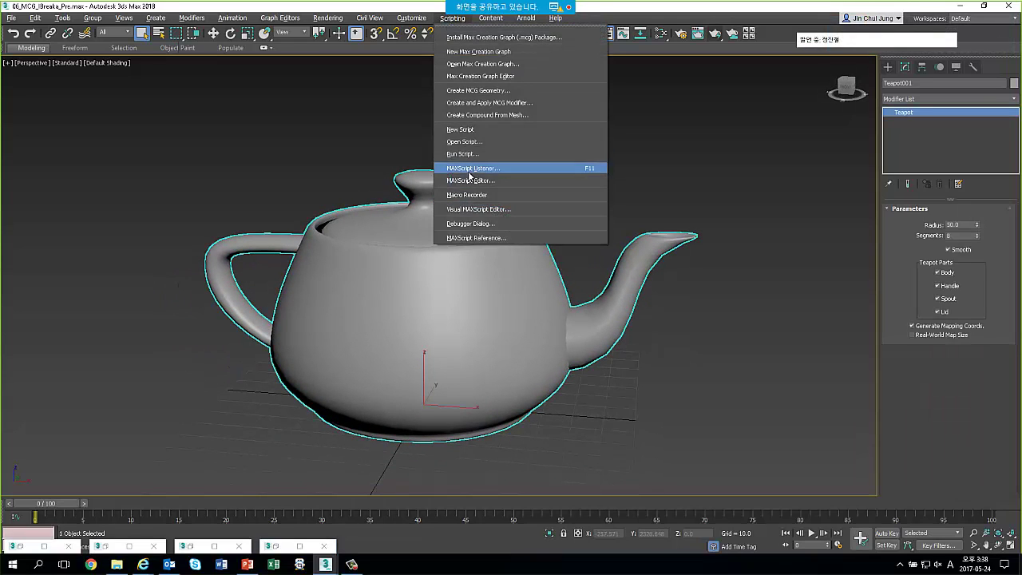
Install Vu_IBreakaYouFace.mcg from a new Max Creation Graph, overwriting the old copy, then minimize it
{"action": "left_click", "coordinate": [491, 51]}
{"action": "left_click_drag", "start_coordinate": [485, 62], "coordinate": [439, 47]}
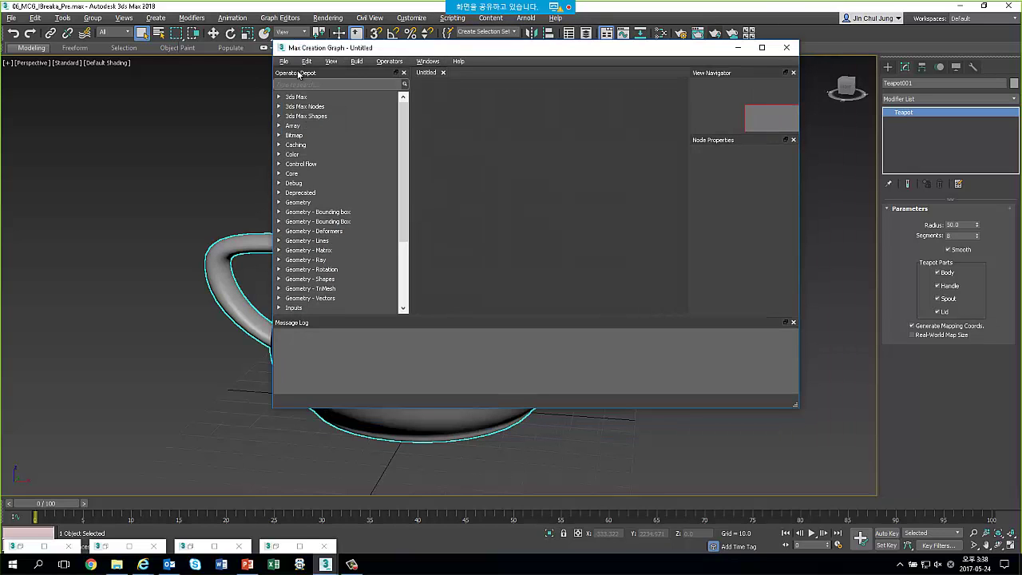
{"action": "left_click_drag", "start_coordinate": [409, 114], "coordinate": [385, 116]}
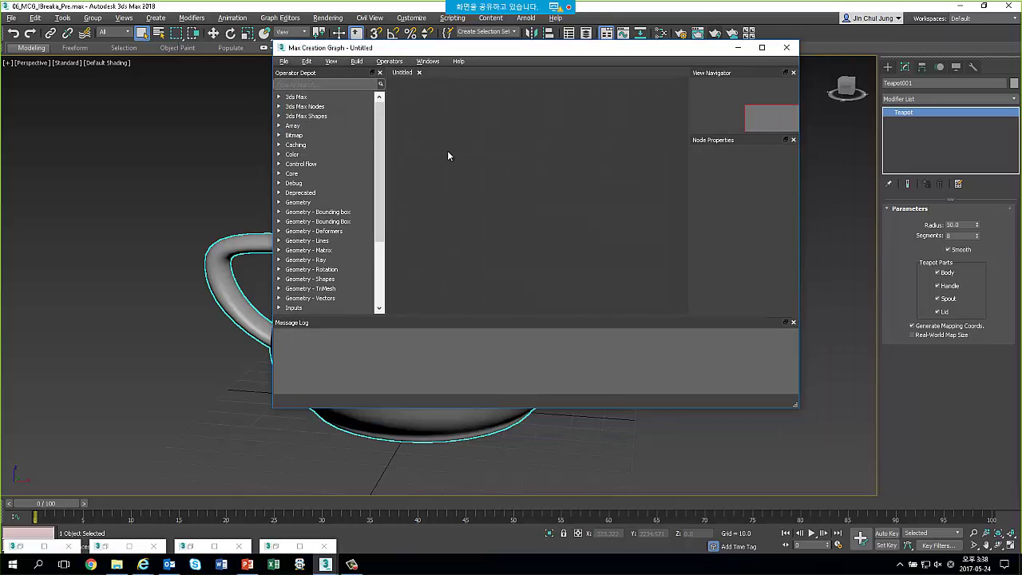
{"action": "left_click", "coordinate": [284, 61]}
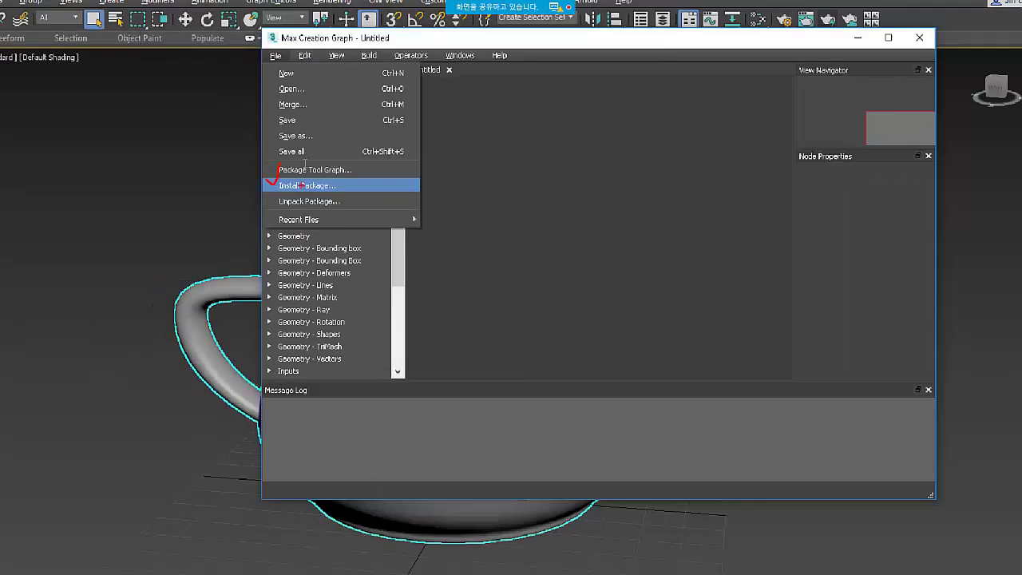
{"action": "left_click", "coordinate": [302, 167]}
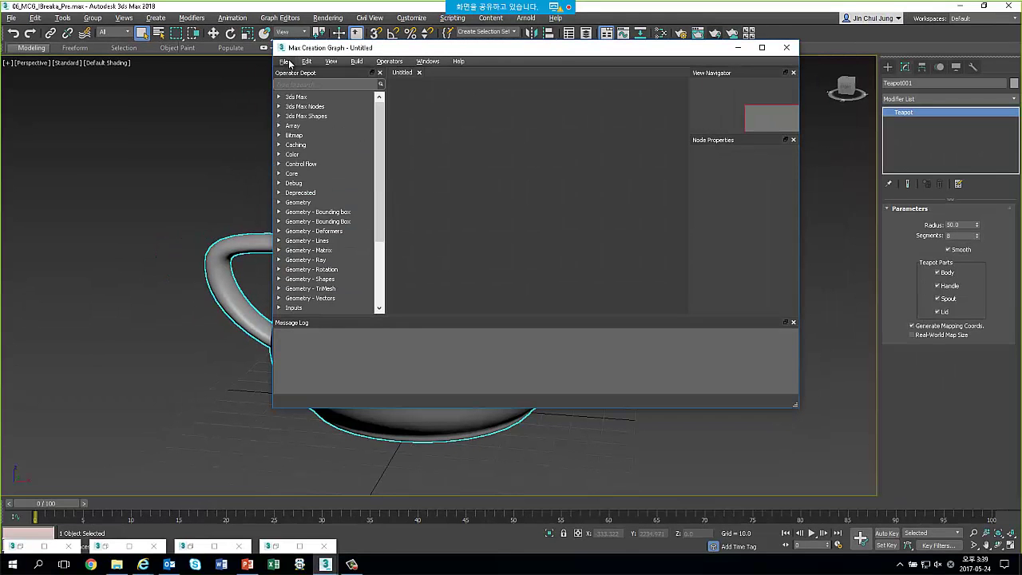
{"action": "left_click", "coordinate": [289, 63]}
{"action": "left_click", "coordinate": [308, 164]}
{"action": "left_click_drag", "start_coordinate": [377, 120], "coordinate": [202, 96]}
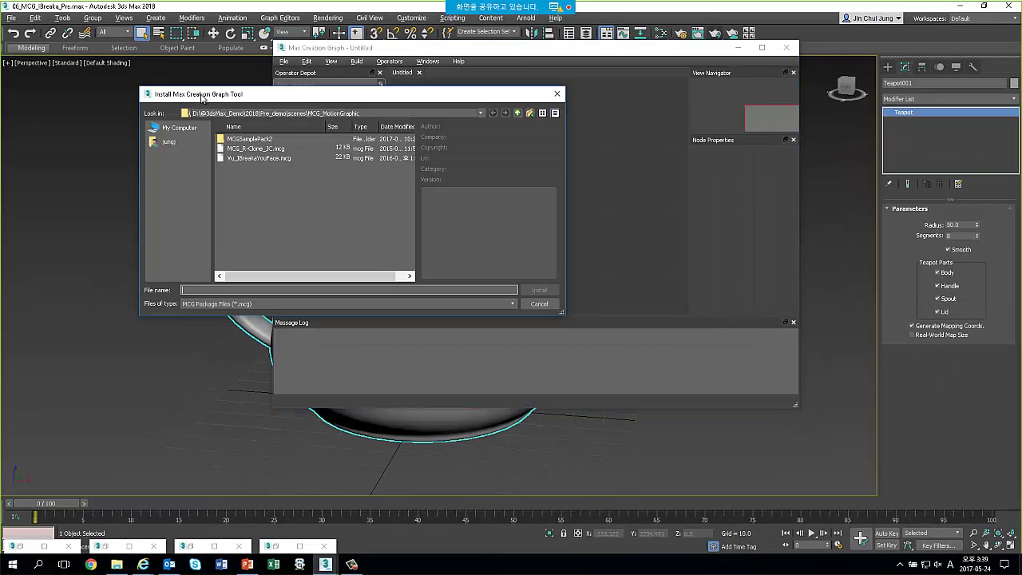
{"action": "left_click", "coordinate": [263, 160]}
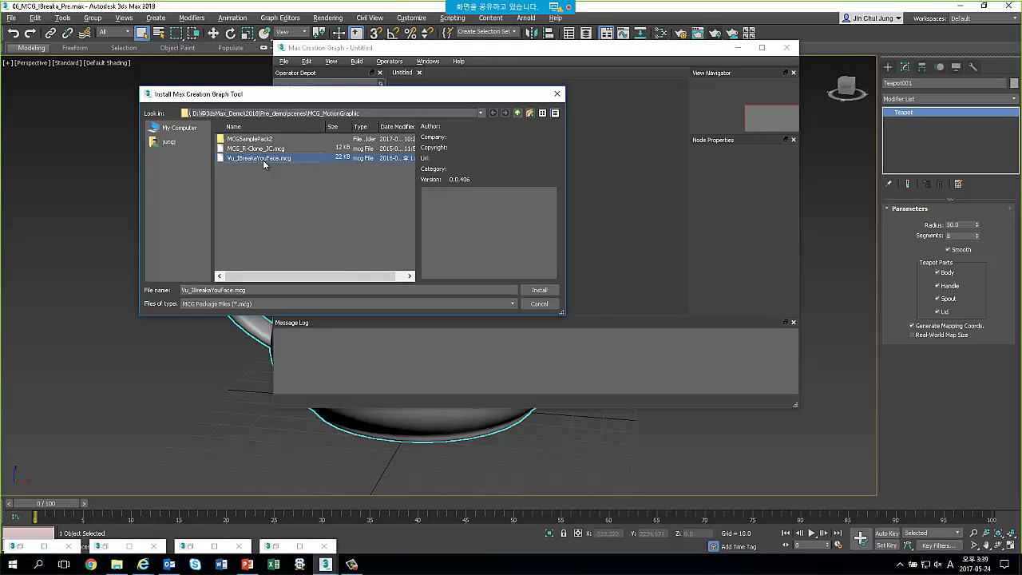
{"action": "left_click", "coordinate": [537, 290]}
{"action": "left_click", "coordinate": [595, 268]}
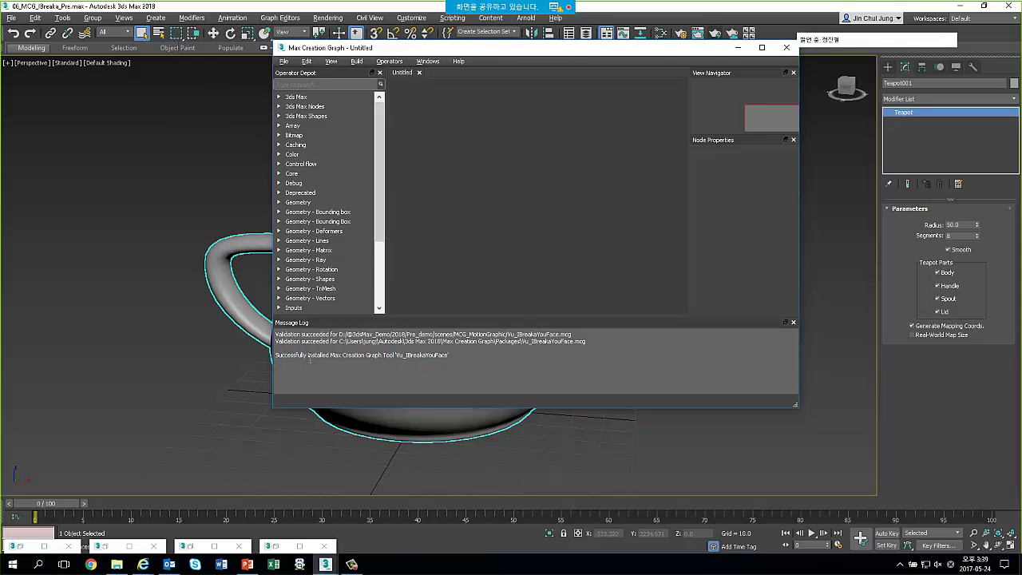
{"action": "left_click", "coordinate": [738, 47]}
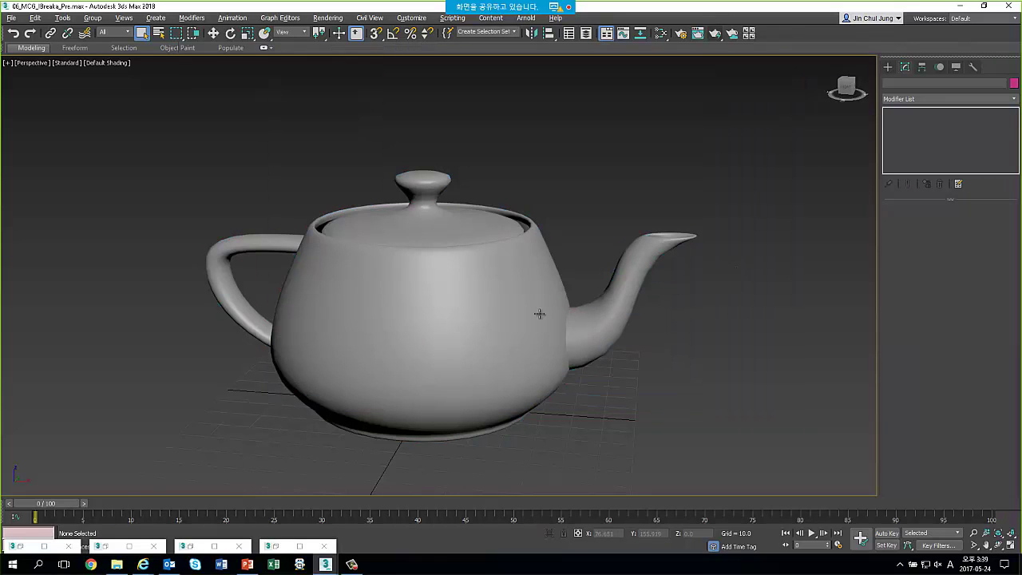
Create a Point helper (Point001) in the viewport beside the teapot
{"action": "left_click", "coordinate": [887, 67]}
{"action": "left_click", "coordinate": [952, 82]}
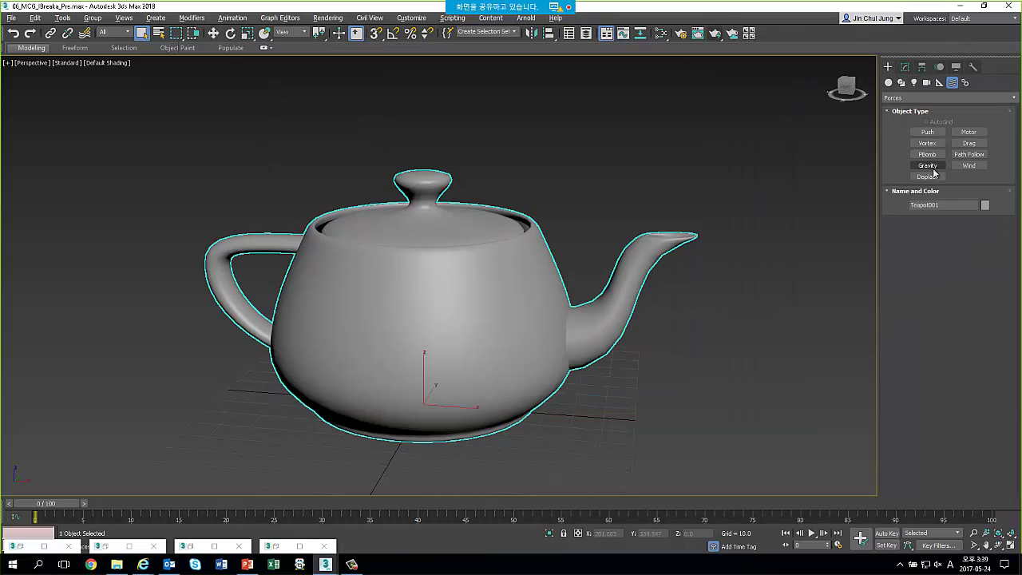
{"action": "left_click", "coordinate": [939, 83]}
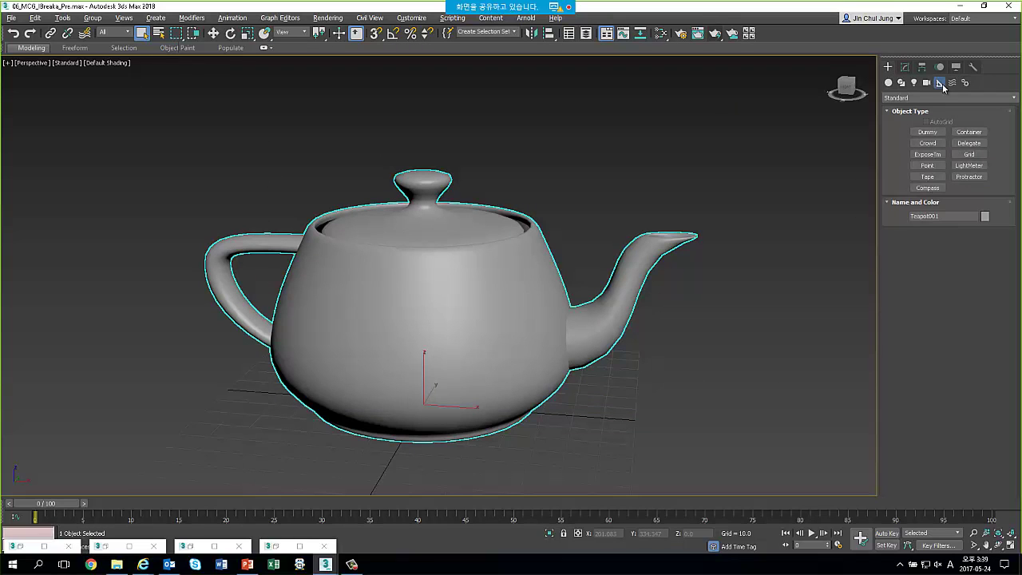
{"action": "left_click", "coordinate": [927, 165]}
{"action": "left_click", "coordinate": [679, 435]}
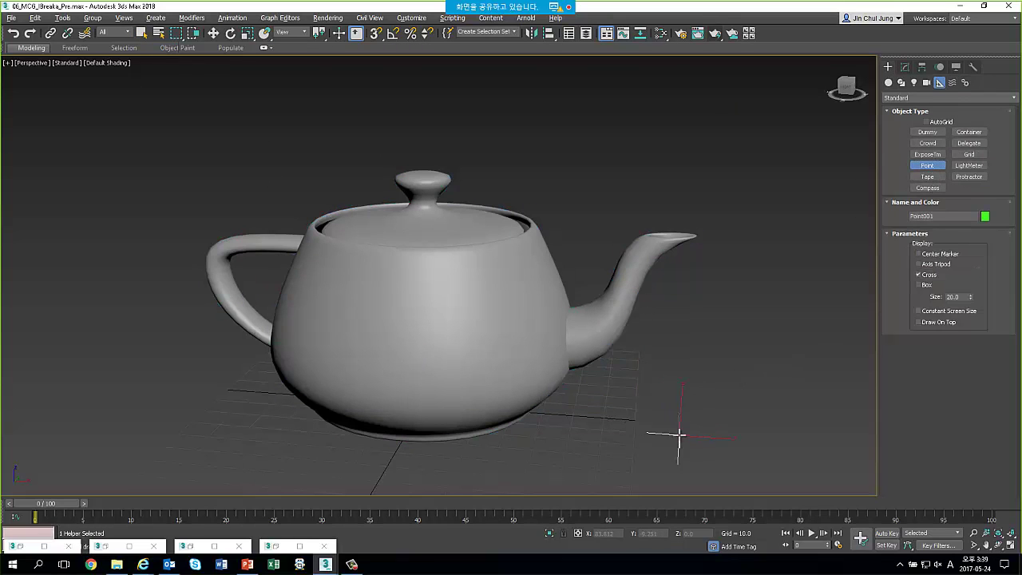
{"action": "right_click", "coordinate": [648, 418]}
Reselect Teapot001, frame it, and bring up its modifier settings
{"action": "left_click", "coordinate": [724, 326]}
{"action": "mouse_move", "coordinate": [723, 326]}
{"action": "middle_mouse_down", "text": "alt"}
{"action": "mouse_move", "coordinate": [691, 390]}
{"action": "mouse_move", "coordinate": [657, 410]}
{"action": "mouse_move", "coordinate": [519, 429]}
{"action": "middle_mouse_up", "text": "alt"}
{"action": "left_click", "coordinate": [511, 303]}
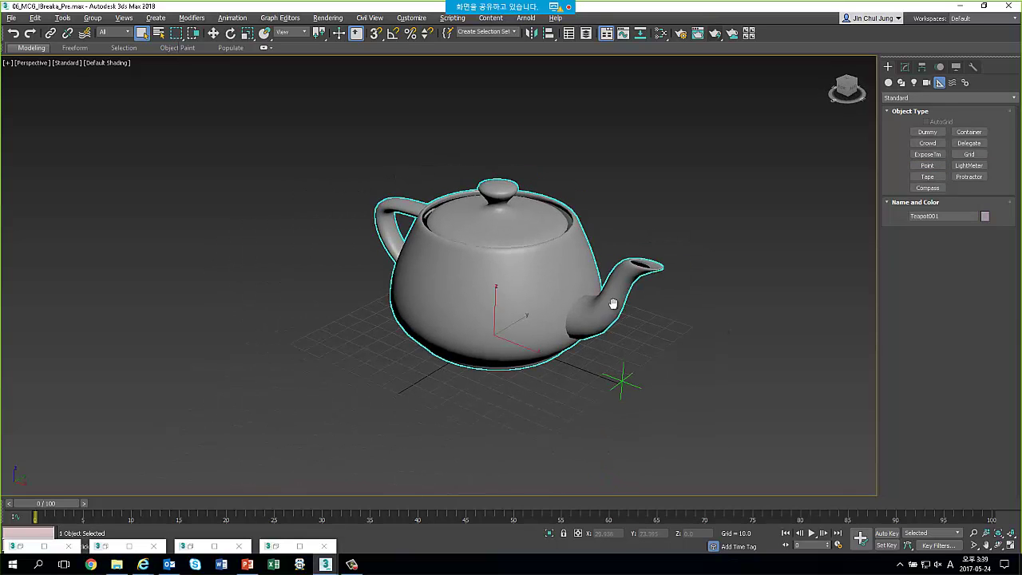
{"action": "key", "text": "z"}
{"action": "left_click", "coordinate": [905, 68]}
{"action": "left_click", "coordinate": [1015, 99]}
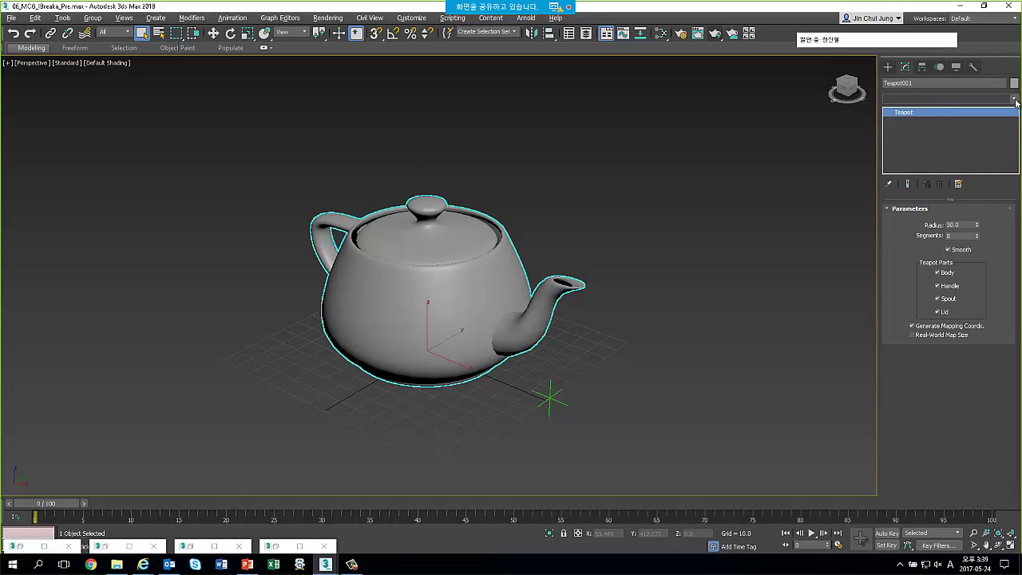
Apply the Vu_IBreakaYouFace modifier to Teapot001
{"action": "left_click_drag", "start_coordinate": [1015, 120], "coordinate": [1014, 489]}
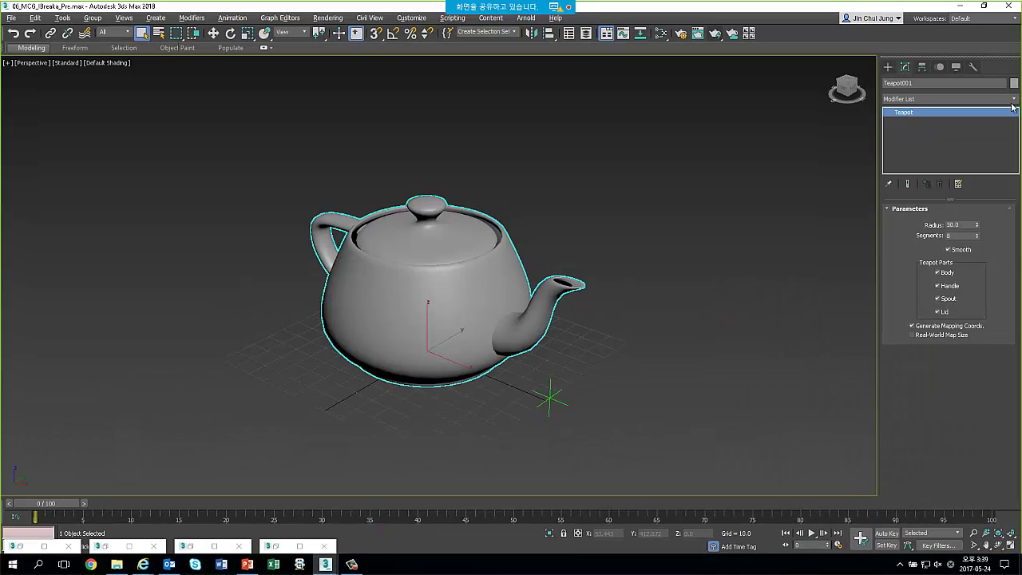
{"action": "left_click", "coordinate": [1011, 103]}
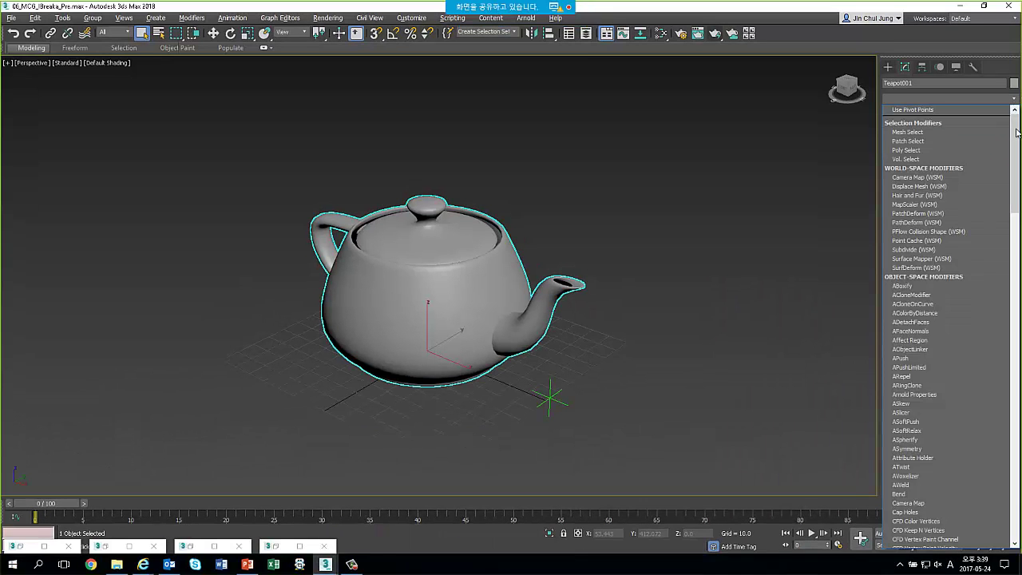
{"action": "scroll", "coordinate": [950, 320], "scroll_direction": "down", "scroll_amount": 10}
{"action": "left_click", "coordinate": [891, 517]}
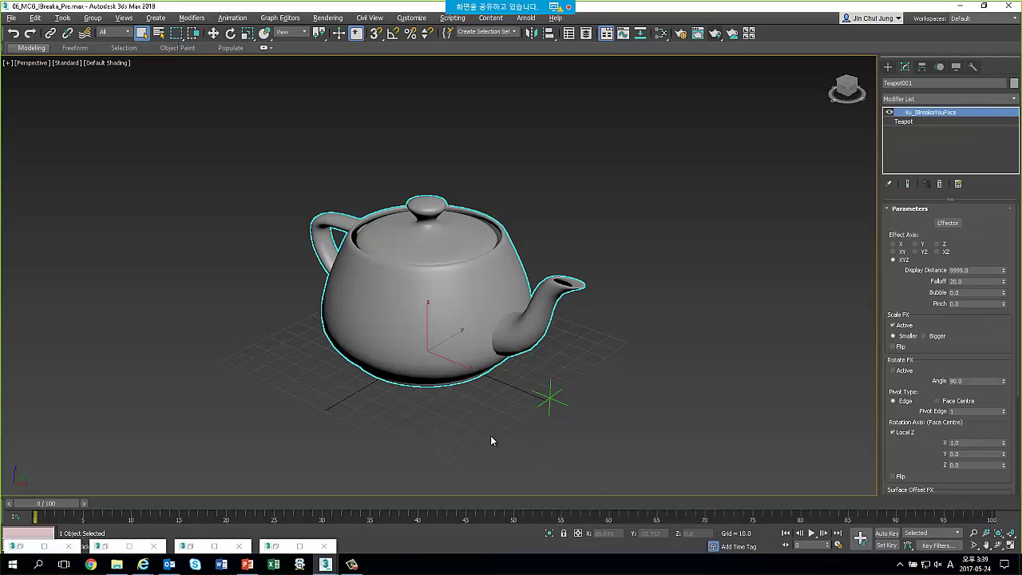
Assign Point001 as the Vu_IBreakaYouFace effector
{"action": "middle_click_drag", "start_coordinate": [475, 320], "coordinate": [514, 308], "text": "alt"}
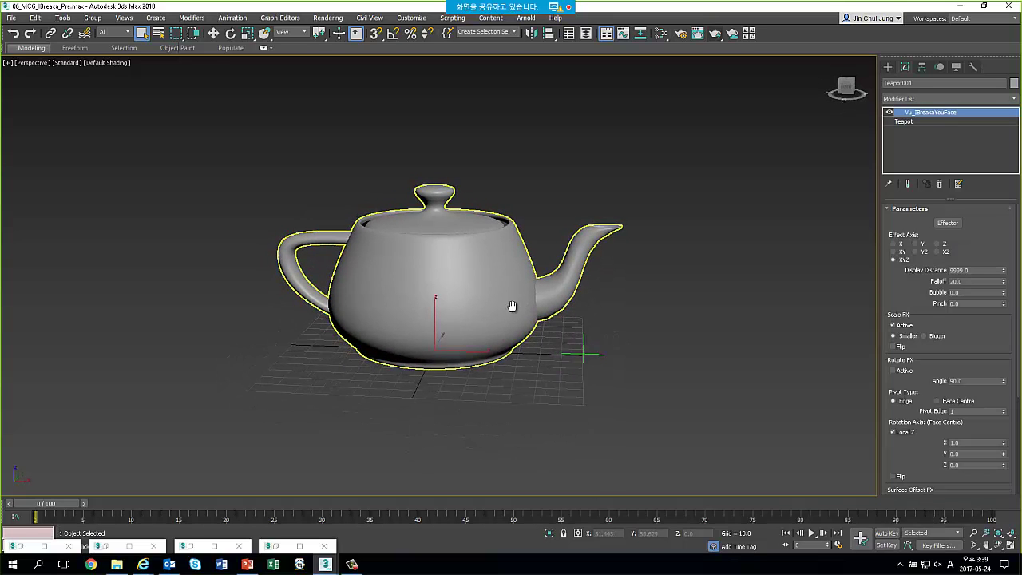
{"action": "middle_click_drag", "start_coordinate": [565, 336], "coordinate": [587, 330]}
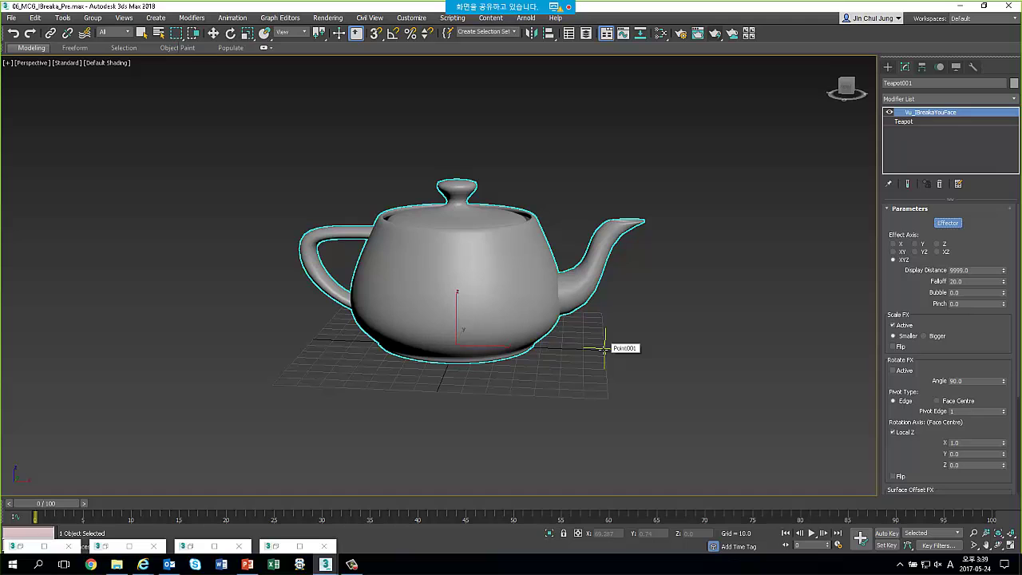
{"action": "key", "text": "w"}
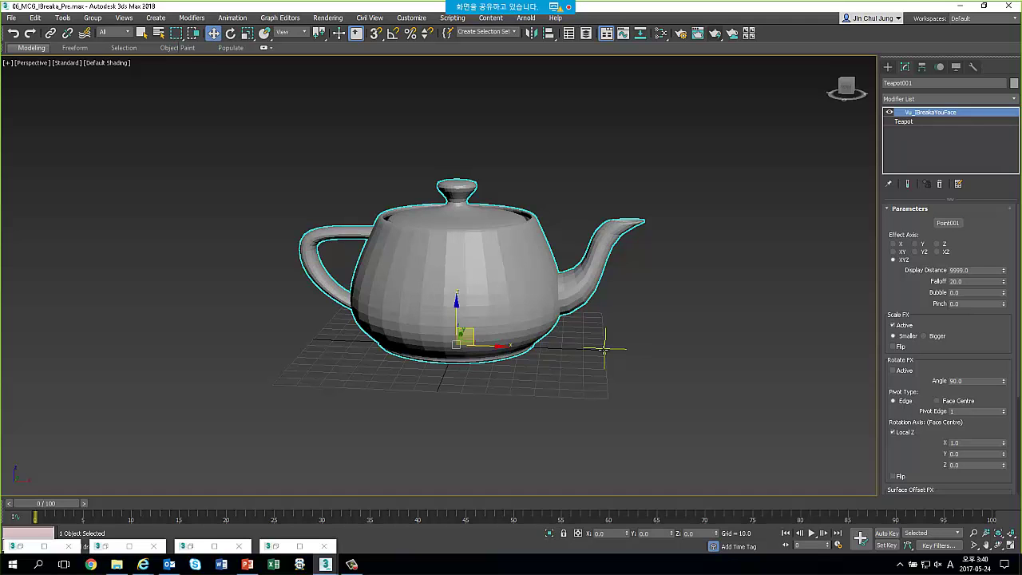
{"action": "left_click", "coordinate": [620, 377]}
{"action": "left_click", "coordinate": [606, 346]}
Move Point001 onto the teapot's spout
{"action": "scroll", "coordinate": [632, 362], "scroll_direction": "up", "scroll_amount": 2}
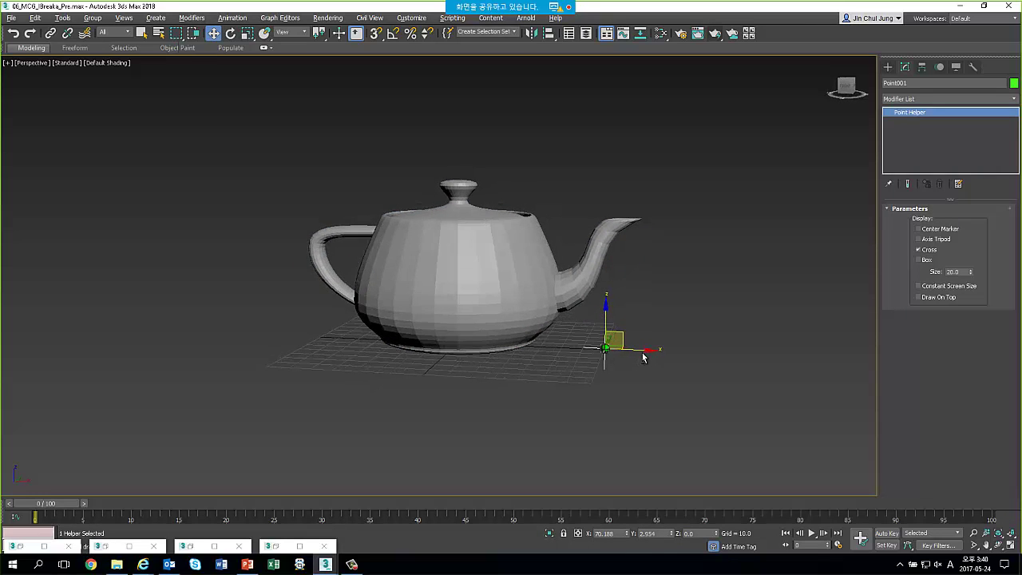
{"action": "scroll", "coordinate": [639, 357], "scroll_direction": "up", "scroll_amount": 2}
{"action": "scroll", "coordinate": [623, 363], "scroll_direction": "up", "scroll_amount": 1}
{"action": "left_click_drag", "start_coordinate": [599, 346], "coordinate": [614, 288]}
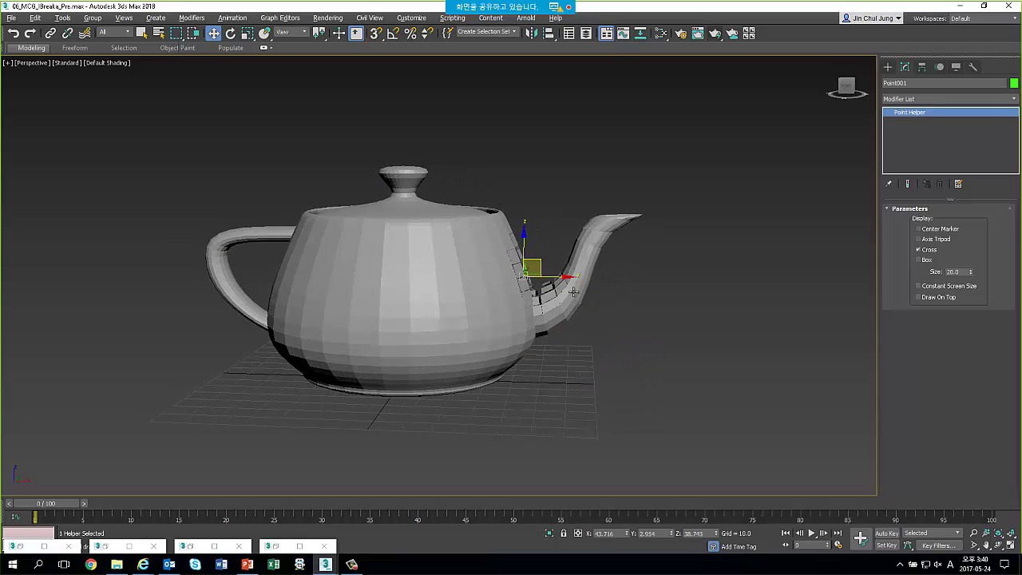
{"action": "mouse_move", "coordinate": [614, 287]}
{"action": "middle_mouse_down", "text": "alt"}
{"action": "mouse_move", "coordinate": [558, 297]}
{"action": "mouse_move", "coordinate": [639, 266]}
{"action": "middle_mouse_up", "text": "alt"}
{"action": "scroll", "coordinate": [554, 295], "scroll_direction": "up", "scroll_amount": 3}
{"action": "scroll", "coordinate": [551, 296], "scroll_direction": "up", "scroll_amount": 2}
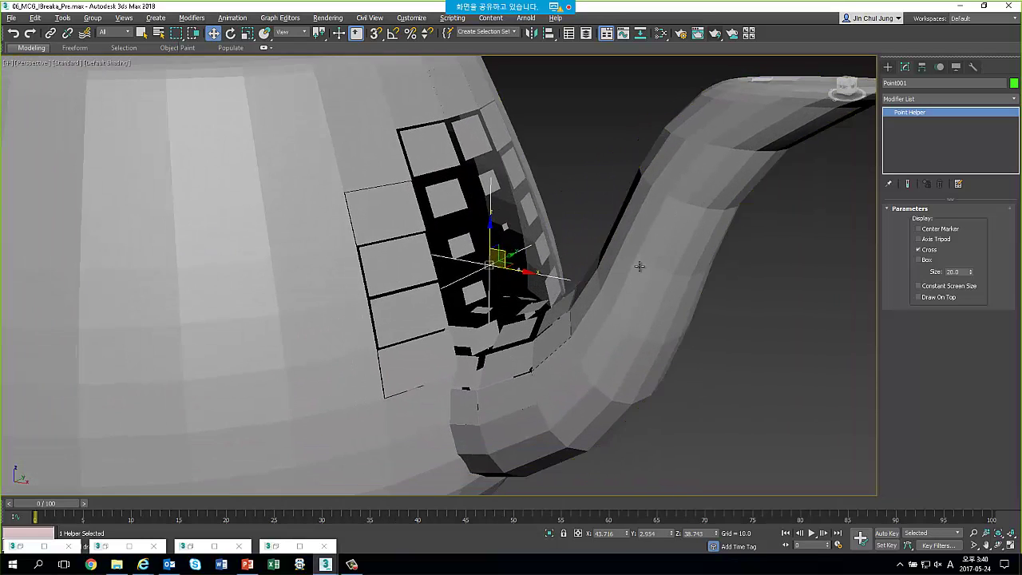
Select the teapot and set the effector Falloff to 50
{"action": "left_click", "coordinate": [381, 131]}
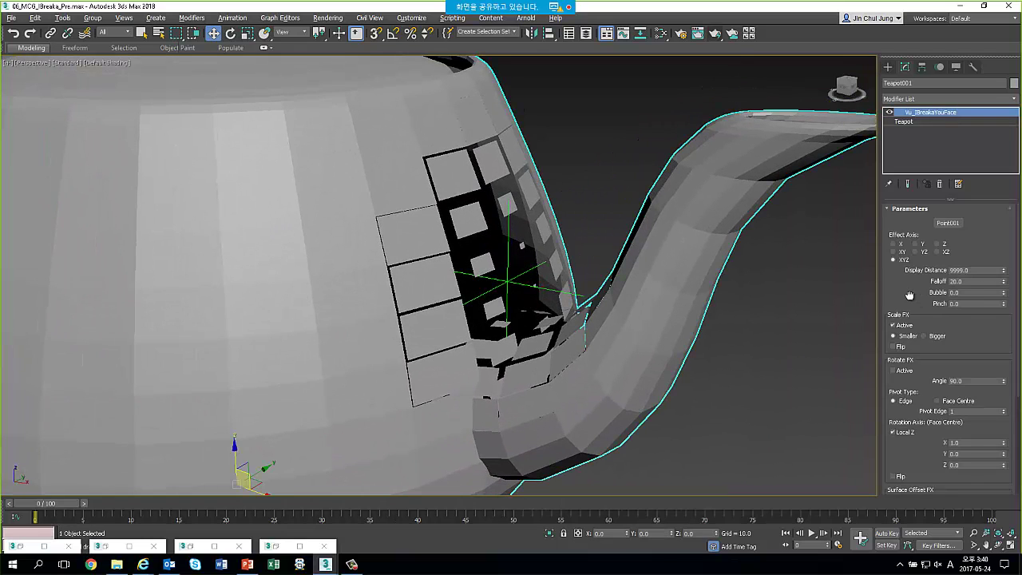
{"action": "scroll", "coordinate": [909, 295], "scroll_direction": "down", "scroll_amount": 2}
{"action": "type", "text": "50"}
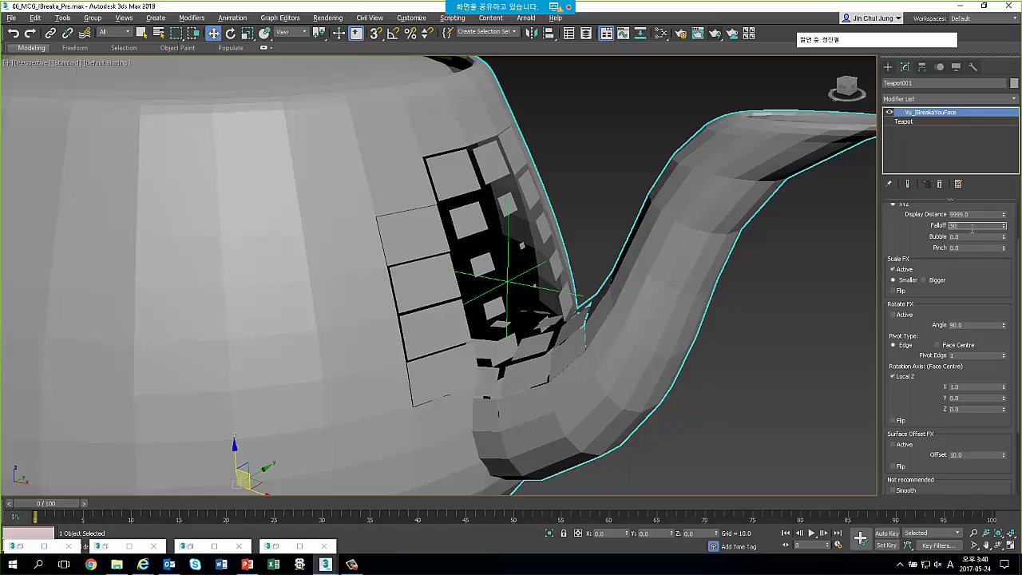
{"action": "key", "text": "Return"}
Enable Surface Offset and raise the Offset from 5 to 20
{"action": "scroll", "coordinate": [656, 233], "scroll_direction": "down", "scroll_amount": 3}
{"action": "scroll", "coordinate": [639, 235], "scroll_direction": "down", "scroll_amount": 2}
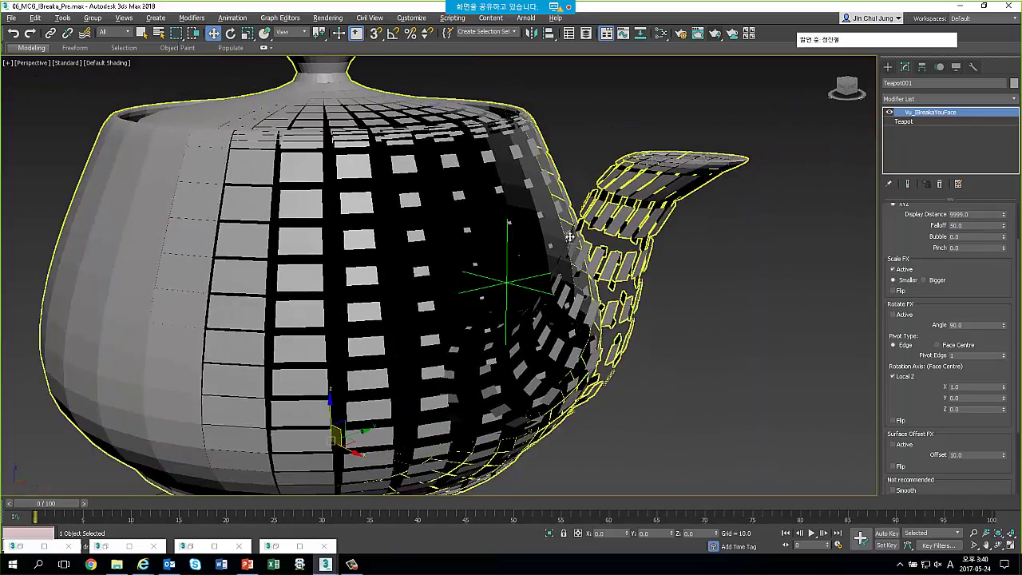
{"action": "scroll", "coordinate": [623, 236], "scroll_direction": "up", "scroll_amount": 2}
{"action": "scroll", "coordinate": [607, 237], "scroll_direction": "up", "scroll_amount": 2}
{"action": "left_click_drag", "start_coordinate": [927, 392], "coordinate": [920, 295]}
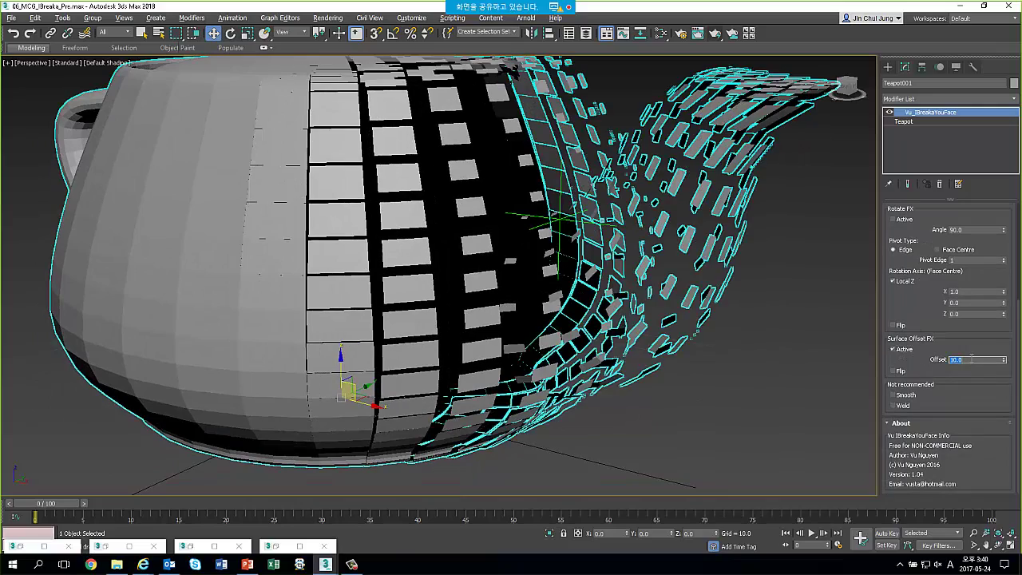
{"action": "type", "text": "5"}
{"action": "key", "text": "Return"}
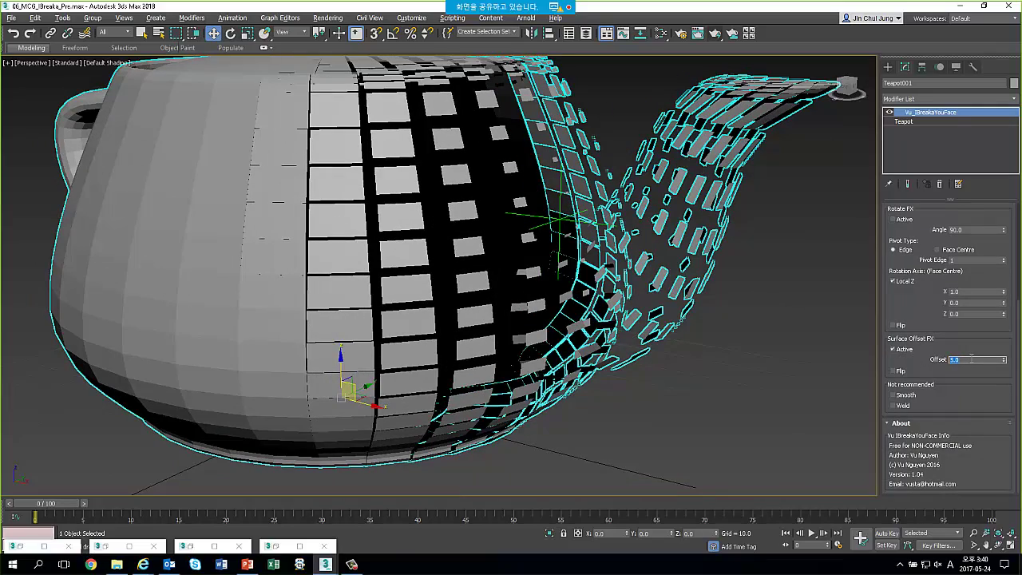
{"action": "type", "text": "20"}
{"action": "key", "text": "Return"}
{"action": "middle_click_drag", "start_coordinate": [621, 287], "coordinate": [604, 264], "text": "alt"}
{"action": "left_click", "coordinate": [631, 216]}
Move Point001 out of the teapot, then back onto its lid and upper body
{"action": "left_click", "coordinate": [587, 206]}
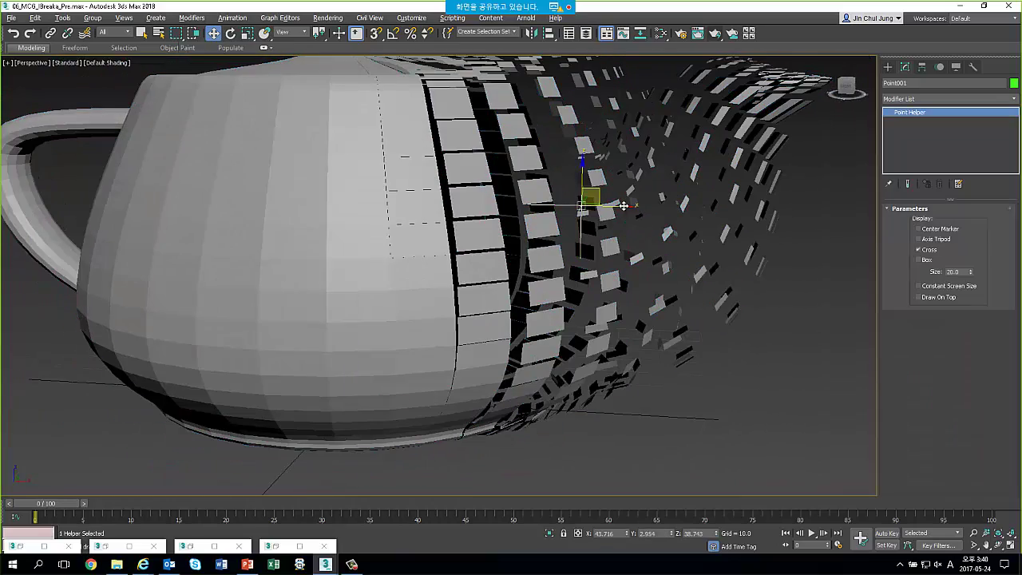
{"action": "scroll", "coordinate": [589, 275], "scroll_direction": "down", "scroll_amount": 5}
{"action": "scroll", "coordinate": [588, 275], "scroll_direction": "down", "scroll_amount": 3}
{"action": "scroll", "coordinate": [589, 275], "scroll_direction": "down", "scroll_amount": 2}
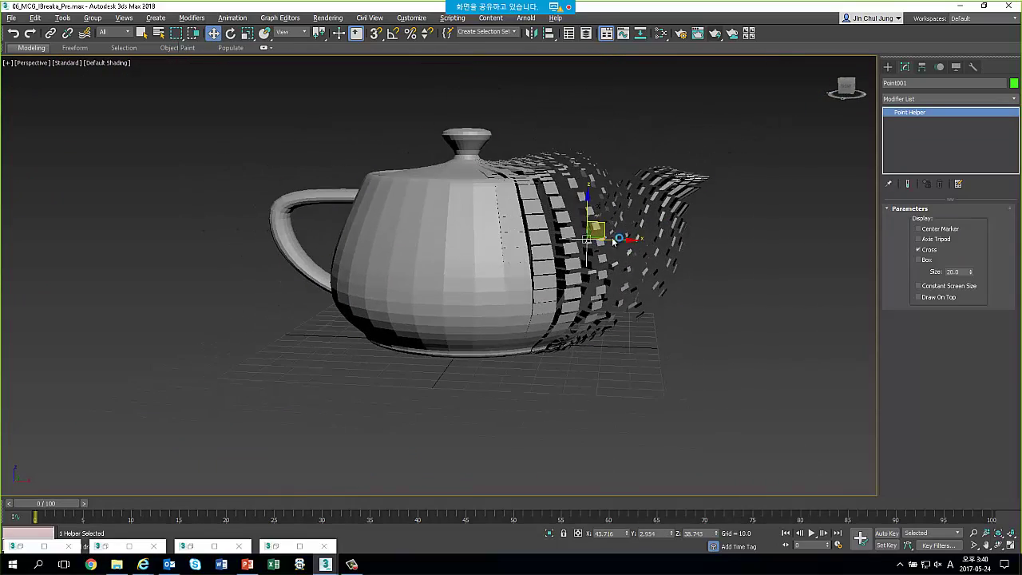
{"action": "left_click_drag", "start_coordinate": [614, 239], "coordinate": [875, 244]}
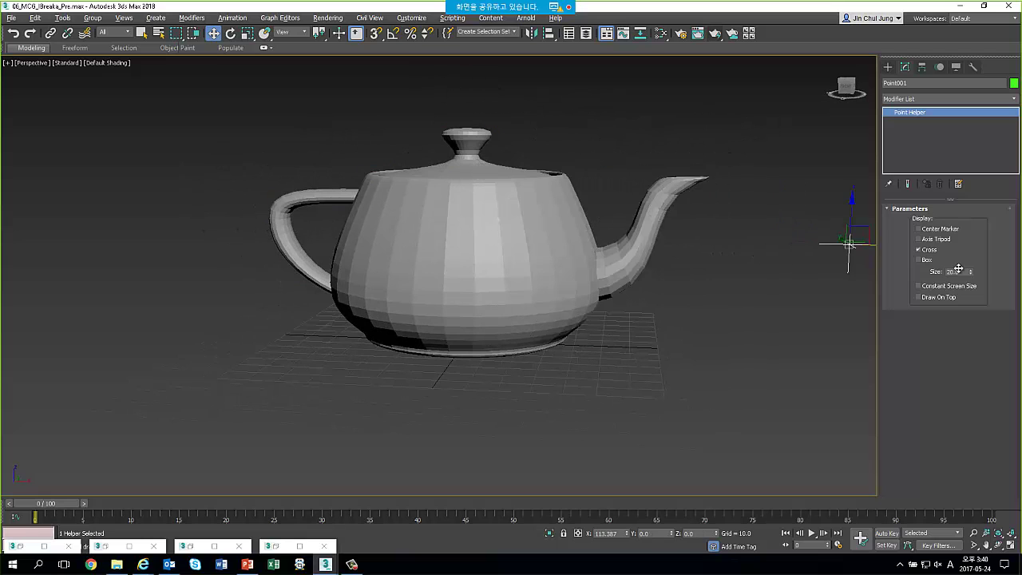
{"action": "left_click_drag", "start_coordinate": [751, 269], "coordinate": [482, 281]}
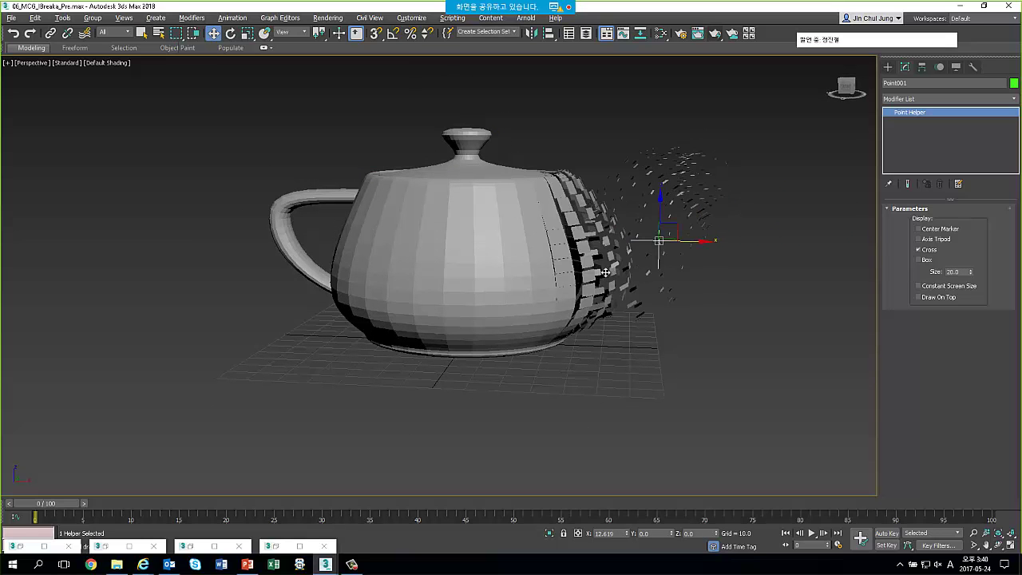
Look down on the teapot to inspect the broken-apart faces
{"action": "mouse_move", "coordinate": [680, 269]}
{"action": "middle_mouse_down", "text": "alt"}
{"action": "mouse_move", "coordinate": [615, 289]}
{"action": "mouse_move", "coordinate": [680, 346]}
{"action": "middle_mouse_up", "text": "alt"}
{"action": "scroll", "coordinate": [616, 290], "scroll_direction": "up", "scroll_amount": 3}
{"action": "left_click", "coordinate": [631, 290]}
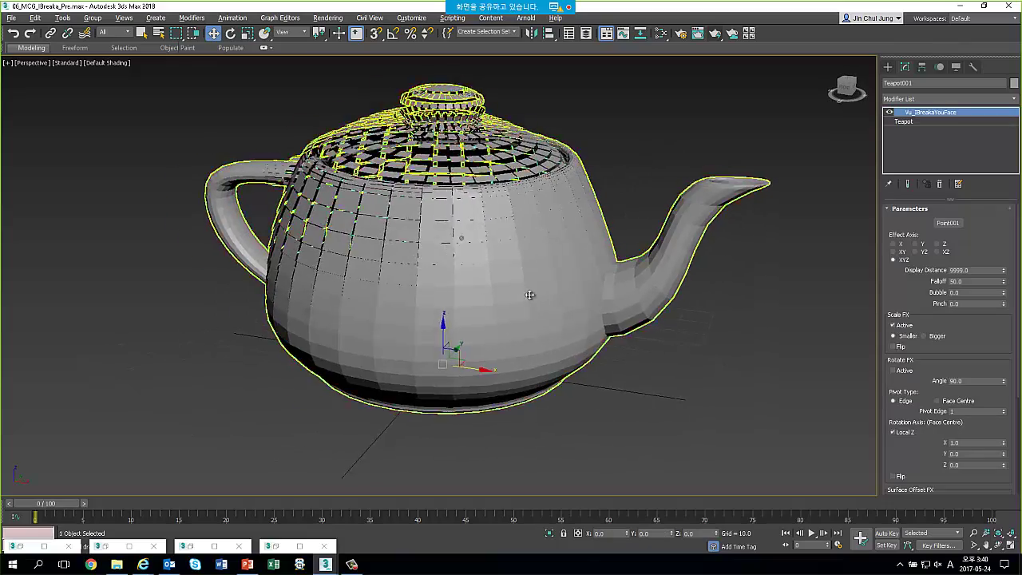
{"action": "scroll", "coordinate": [550, 285], "scroll_direction": "up", "scroll_amount": 2}
{"action": "scroll", "coordinate": [570, 296], "scroll_direction": "up", "scroll_amount": 3}
{"action": "mouse_move", "coordinate": [570, 296]}
{"action": "middle_mouse_down", "text": "alt"}
{"action": "mouse_move", "coordinate": [558, 313]}
{"action": "mouse_move", "coordinate": [586, 258]}
{"action": "mouse_move", "coordinate": [559, 247]}
{"action": "mouse_move", "coordinate": [555, 267]}
{"action": "mouse_move", "coordinate": [522, 283]}
{"action": "middle_mouse_up", "text": "alt"}
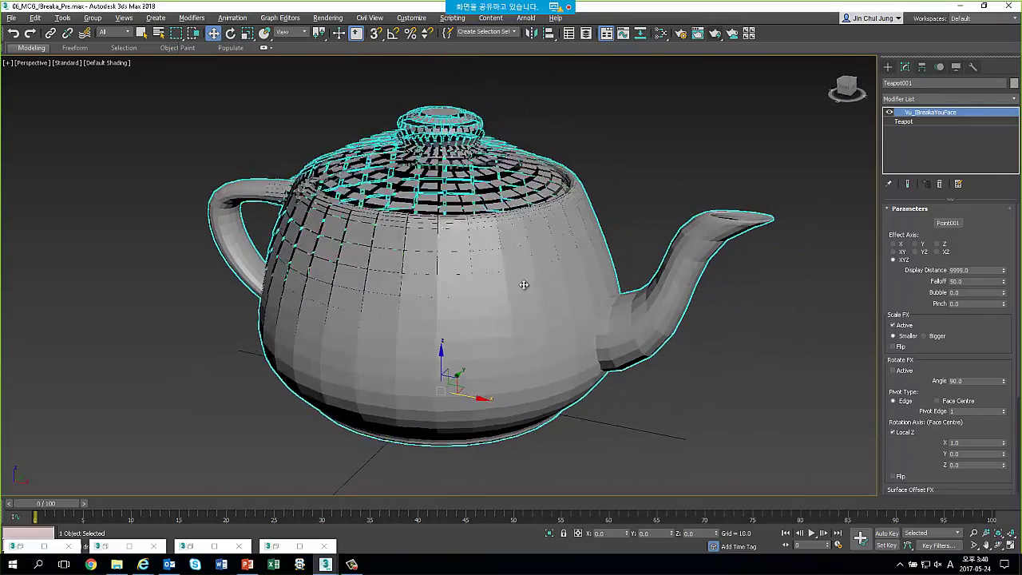
{"action": "left_click", "coordinate": [646, 188]}
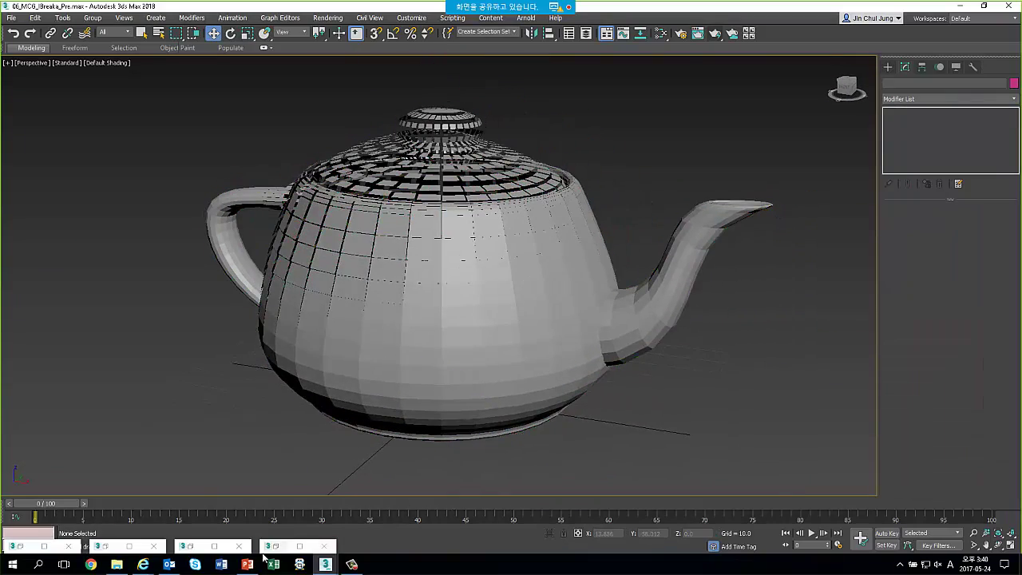
Open 07_Data_Channel_Noise_Pre.max without saving, adopting the file's unit scale
{"action": "left_click", "coordinate": [11, 18]}
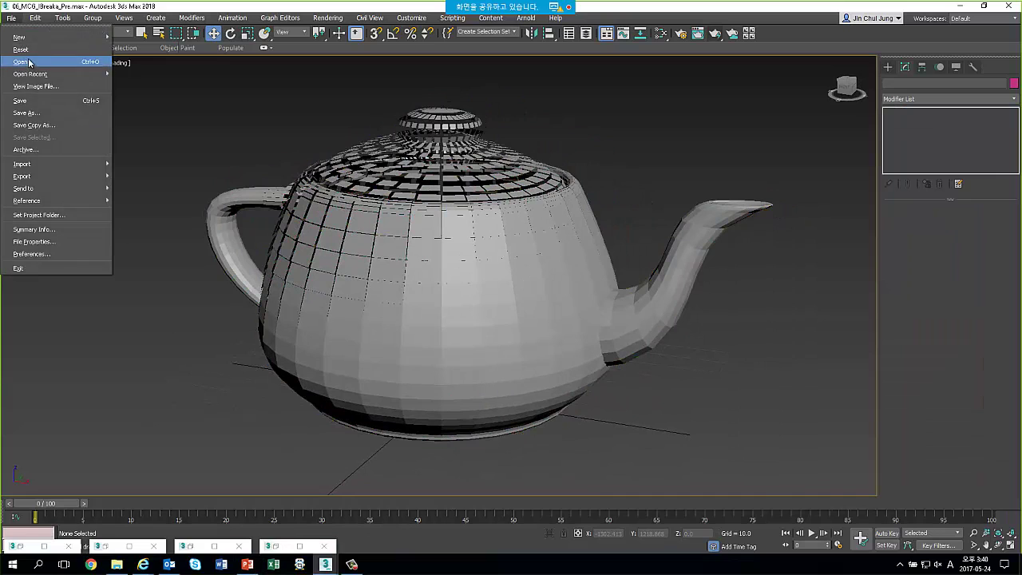
{"action": "left_click", "coordinate": [20, 62]}
{"action": "left_click", "coordinate": [508, 300]}
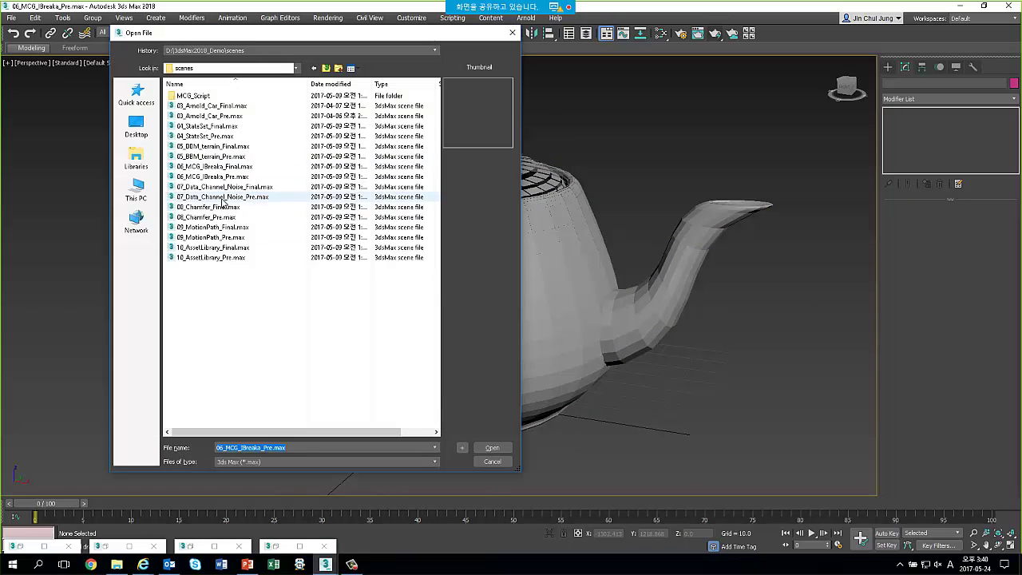
{"action": "left_click", "coordinate": [223, 198]}
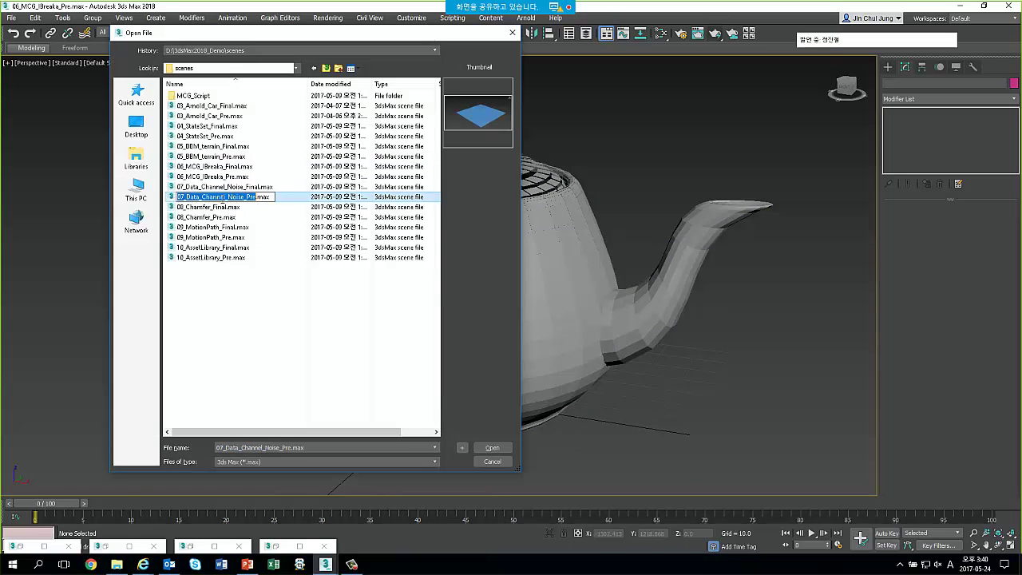
{"action": "double_click", "coordinate": [311, 199]}
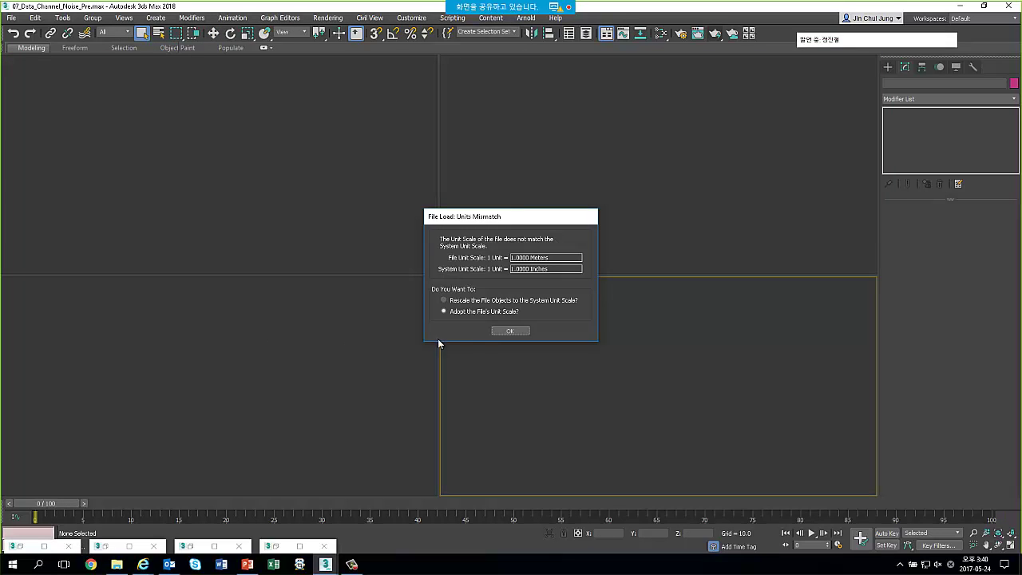
{"action": "left_click", "coordinate": [510, 331]}
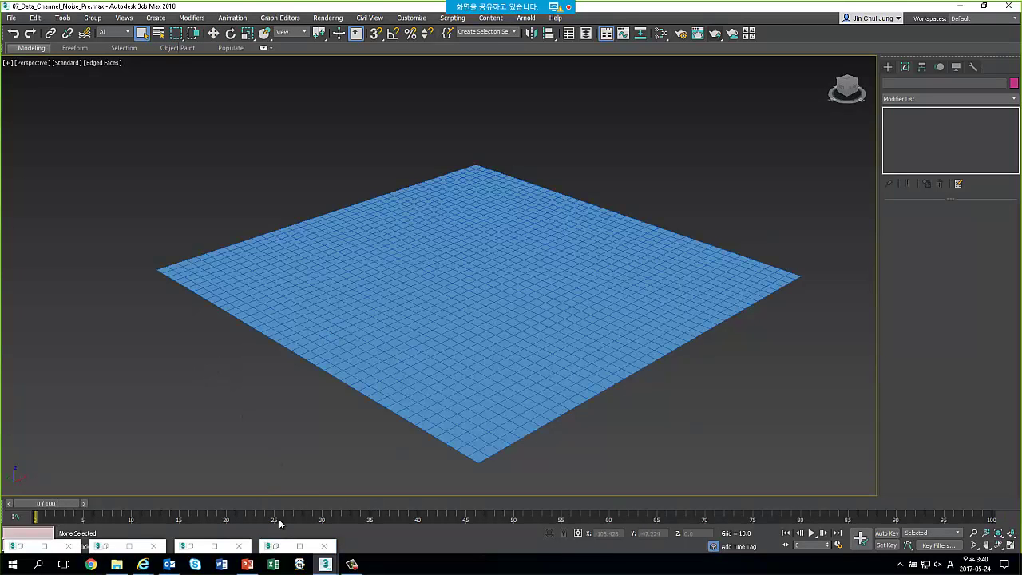
Bring up PowerPoint and present slide 22, Data Channel Modifier
{"action": "left_click", "coordinate": [246, 565]}
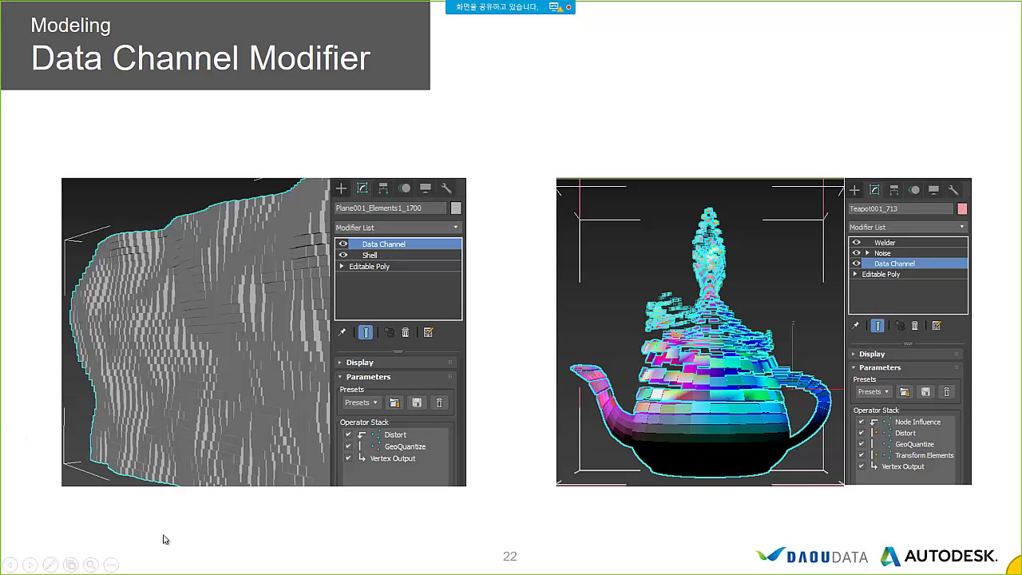
End the slideshow and select the grid plane in 3ds Max
{"action": "key", "text": "Escape"}
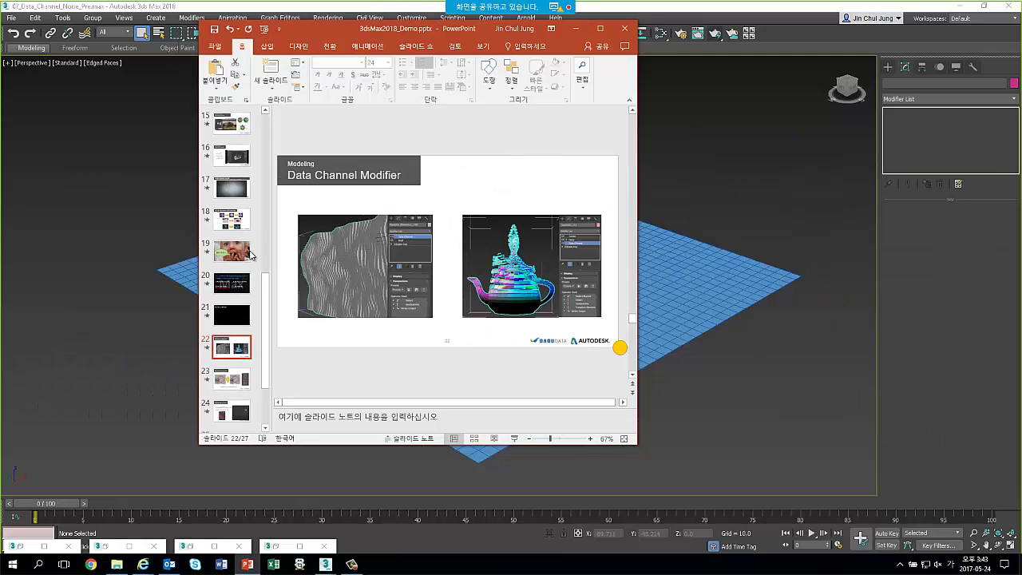
{"action": "left_click", "coordinate": [94, 245]}
{"action": "left_click", "coordinate": [461, 279]}
{"action": "middle_click_drag", "start_coordinate": [528, 237], "coordinate": [534, 223], "text": "alt"}
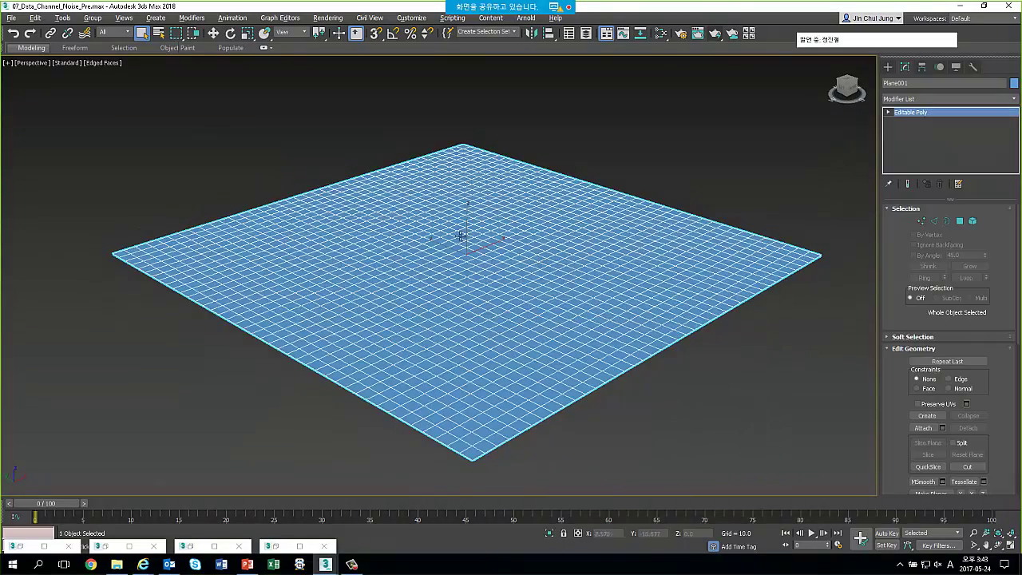
{"action": "mouse_move", "coordinate": [517, 215]}
{"action": "middle_mouse_down", "text": "alt"}
{"action": "mouse_move", "coordinate": [454, 219]}
{"action": "mouse_move", "coordinate": [503, 218]}
{"action": "middle_mouse_up", "text": "alt"}
{"action": "mouse_move", "coordinate": [633, 167]}
{"action": "middle_mouse_down", "text": "alt"}
{"action": "mouse_move", "coordinate": [605, 231]}
{"action": "mouse_move", "coordinate": [583, 240]}
{"action": "middle_mouse_up", "text": "alt"}
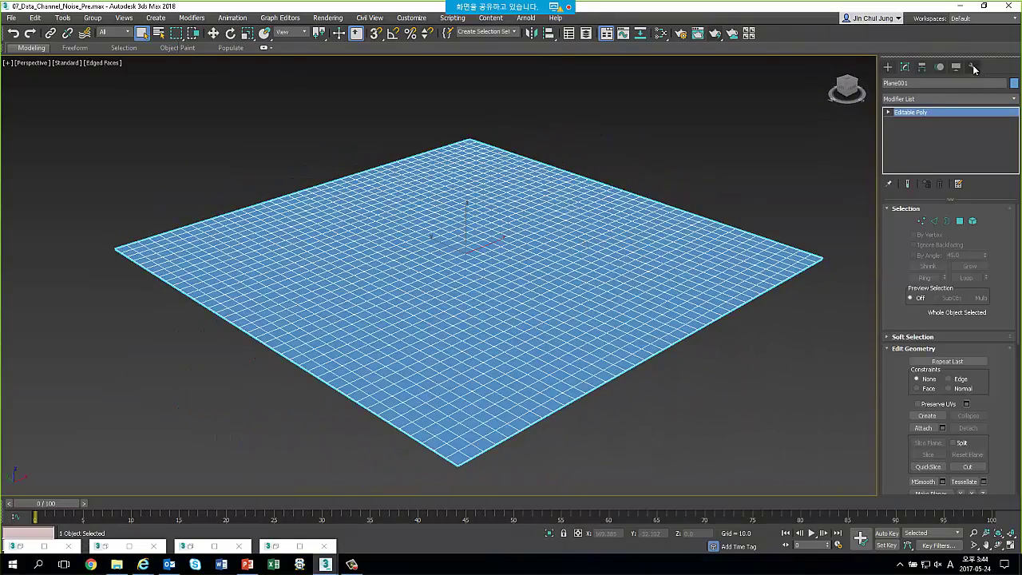
Run D:\3dsMax2018_Demo\scripts\MCG_Script\detach_faces_v2.mse from the MAXScript utility
{"action": "left_click", "coordinate": [972, 67]}
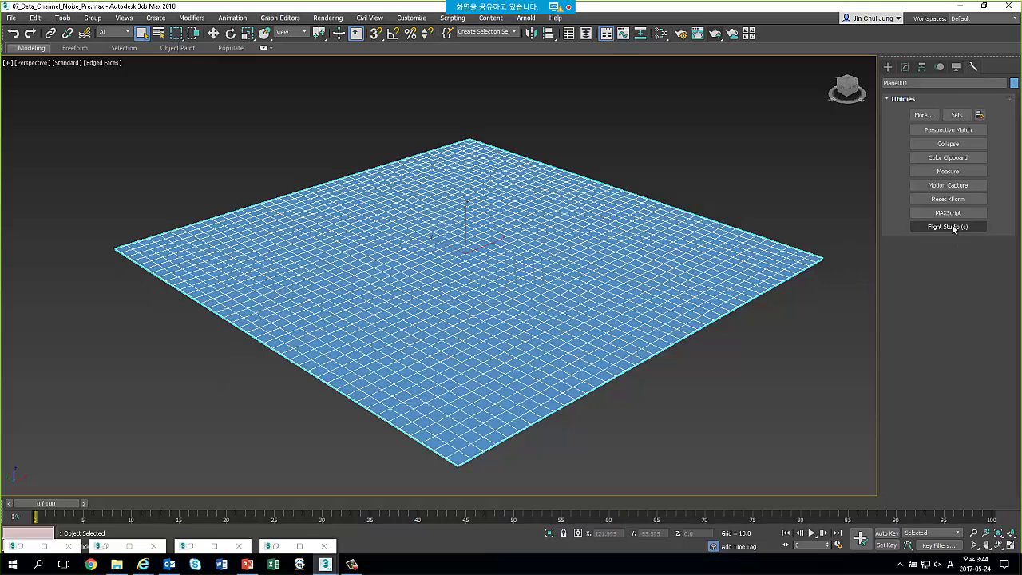
{"action": "left_click", "coordinate": [947, 213]}
{"action": "left_click", "coordinate": [947, 306]}
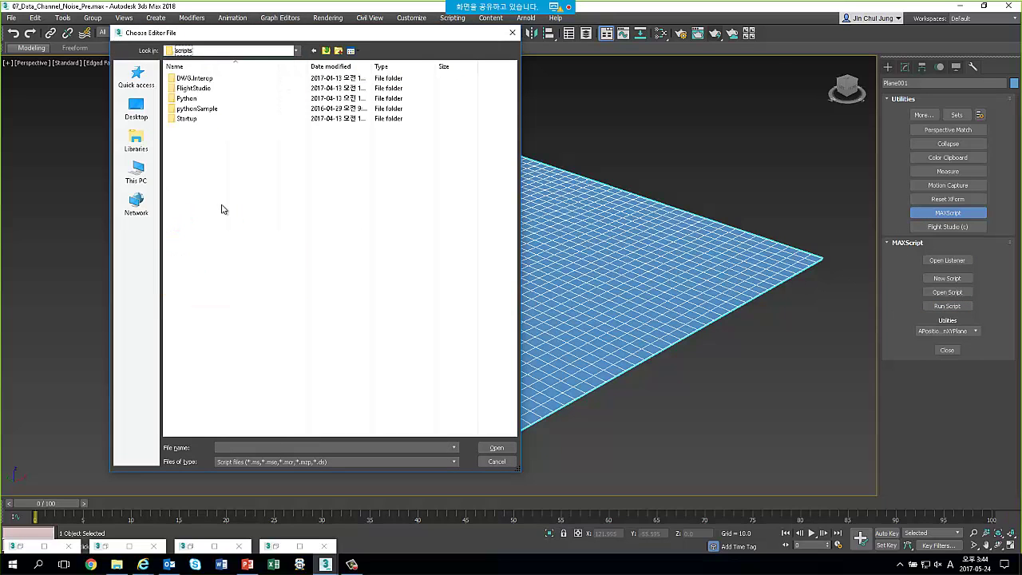
{"action": "left_click", "coordinate": [296, 50]}
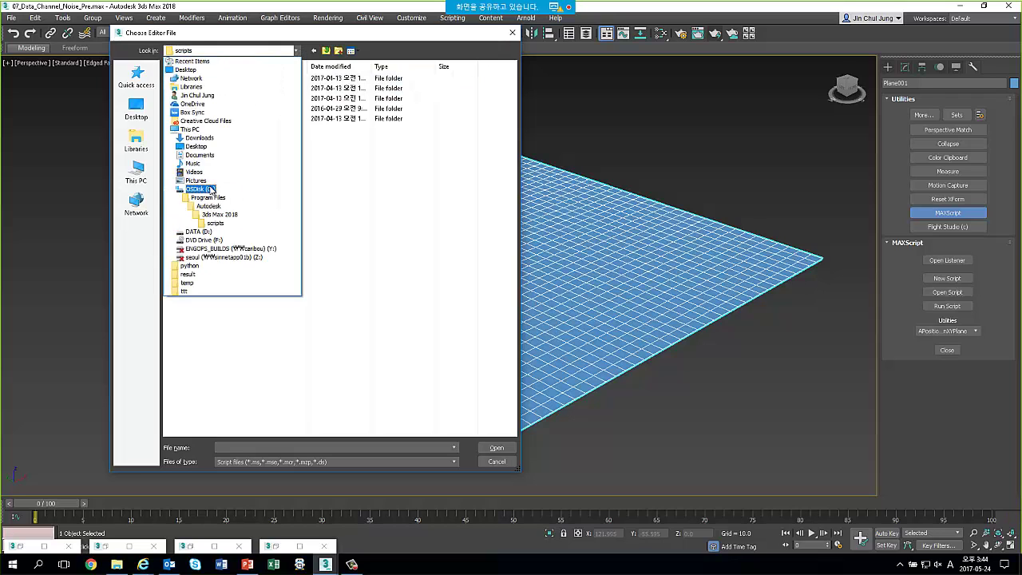
{"action": "left_click", "coordinate": [214, 234]}
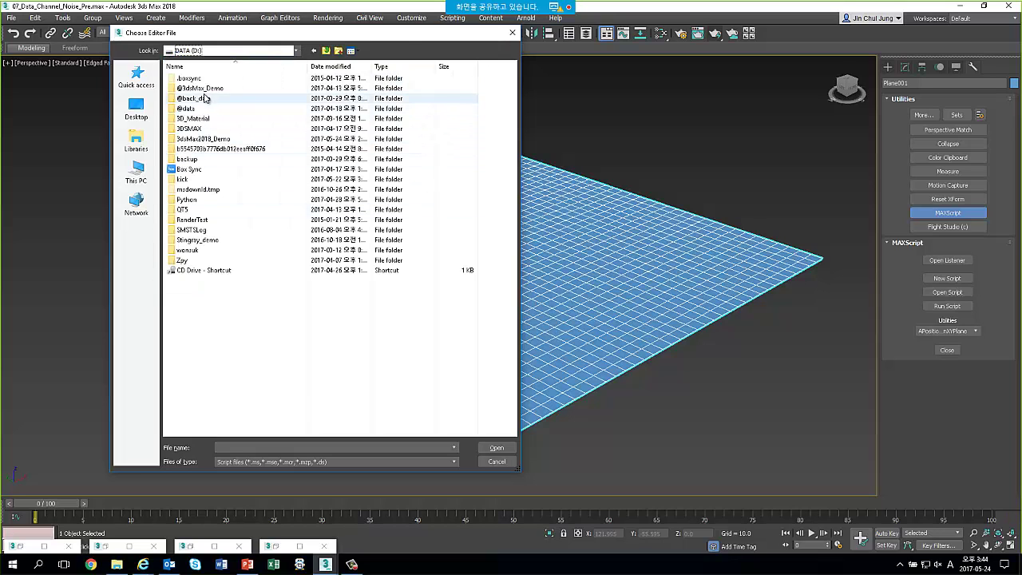
{"action": "double_click", "coordinate": [199, 139]}
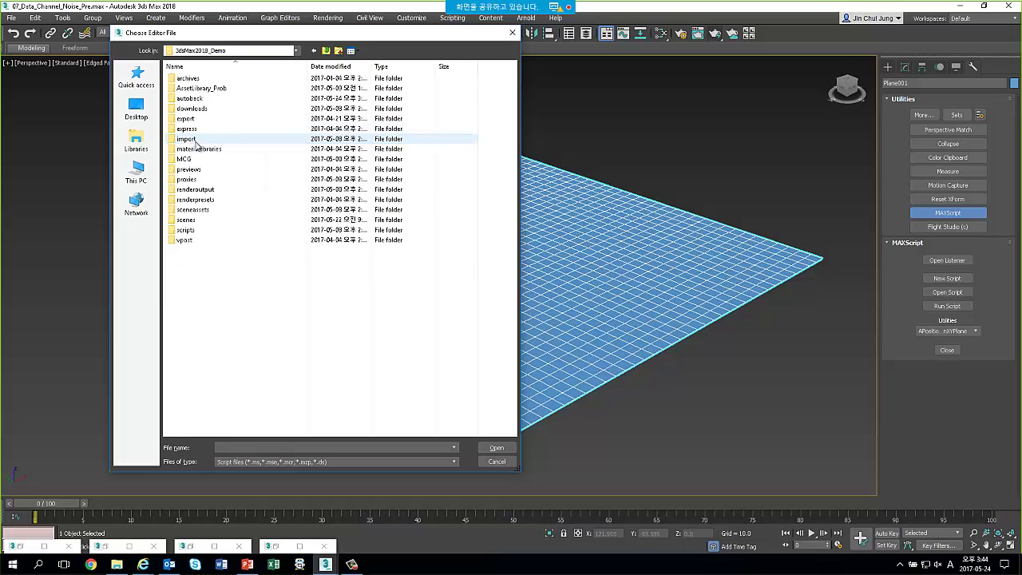
{"action": "double_click", "coordinate": [195, 228]}
{"action": "double_click", "coordinate": [198, 80]}
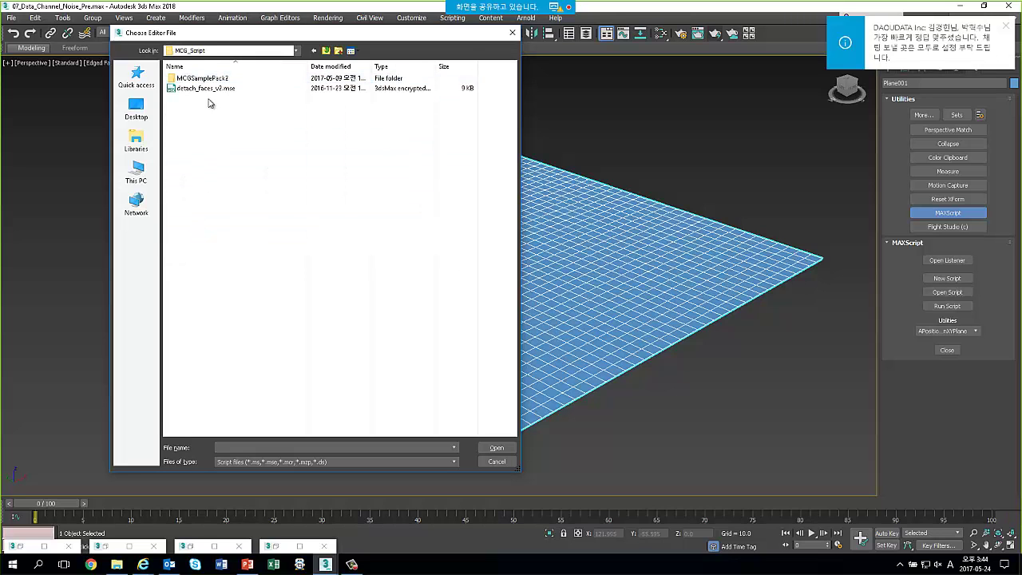
{"action": "left_click", "coordinate": [207, 92]}
{"action": "double_click", "coordinate": [207, 92]}
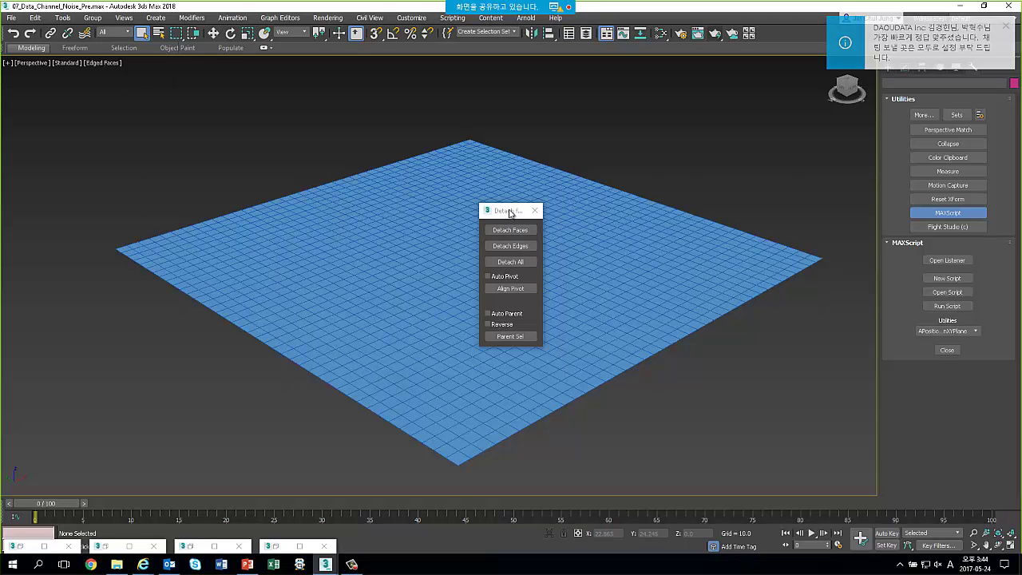
Select the grid plane and move the Detach tool window aside
{"action": "left_click_drag", "start_coordinate": [713, 125], "coordinate": [748, 130]}
{"action": "left_click", "coordinate": [540, 222]}
{"action": "middle_click_drag", "start_coordinate": [577, 186], "coordinate": [532, 212], "text": "alt"}
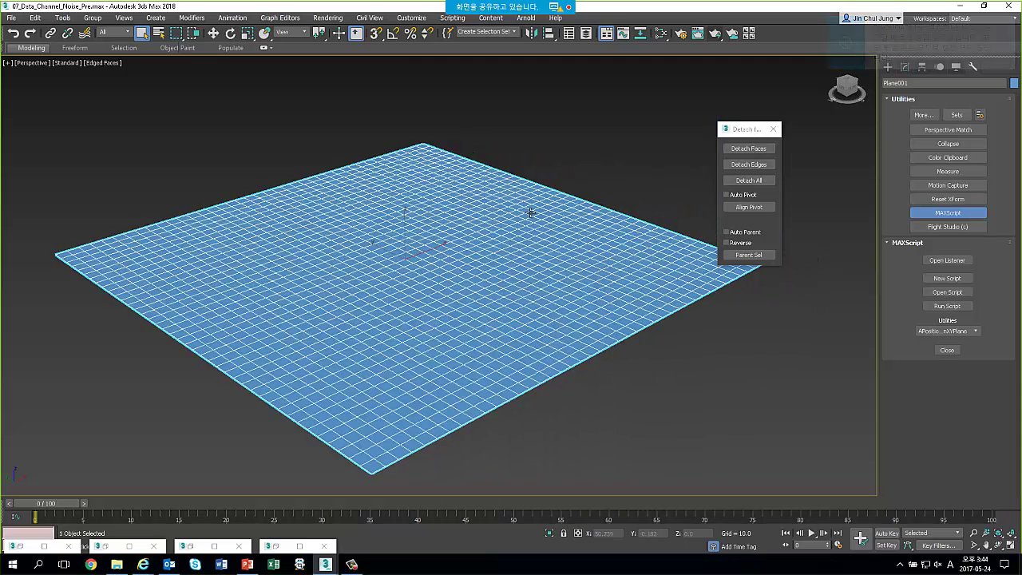
{"action": "mouse_move", "coordinate": [748, 132]}
{"action": "left_mouse_down"}
{"action": "mouse_move", "coordinate": [783, 117]}
{"action": "mouse_move", "coordinate": [772, 103]}
{"action": "left_mouse_up"}
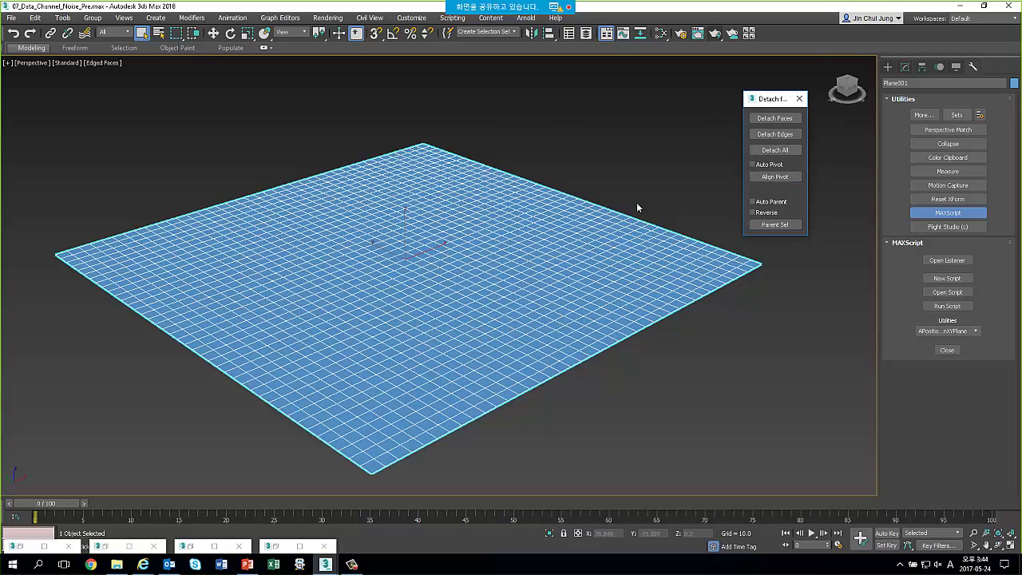
Detach all 1600 selected polygons as separate objects, then exit Polygon mode
{"action": "left_click", "coordinate": [905, 67]}
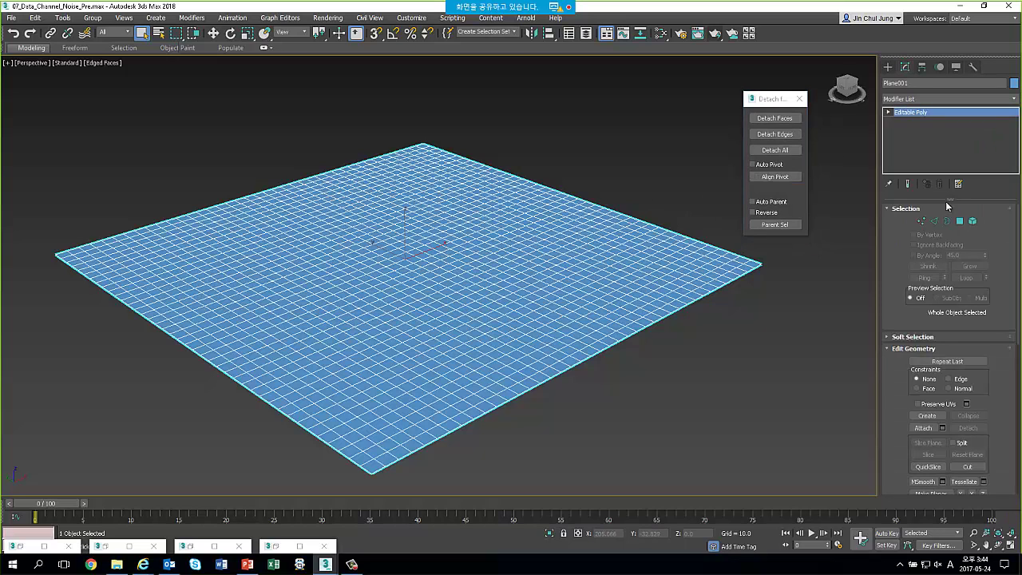
{"action": "left_click", "coordinate": [959, 221]}
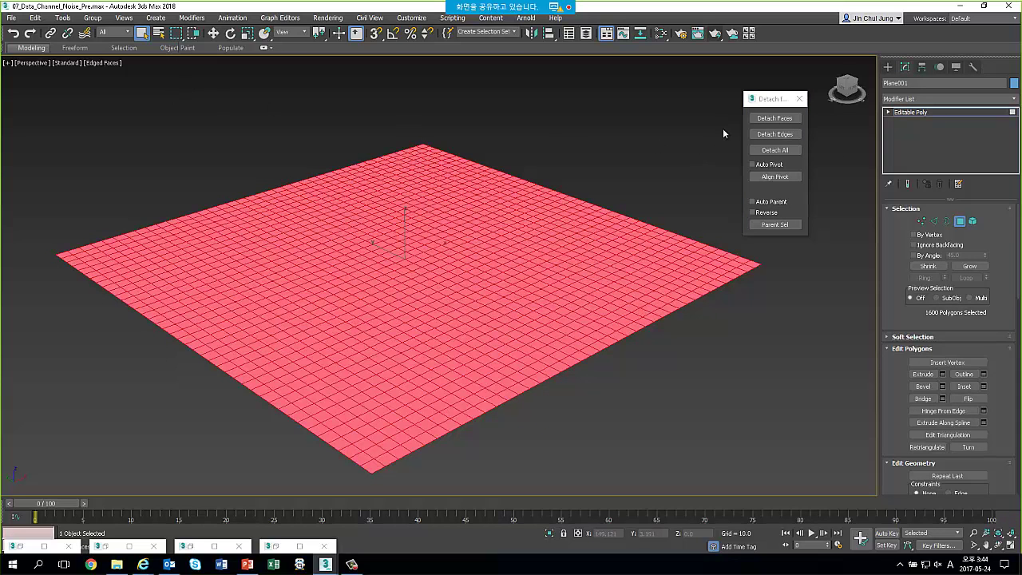
{"action": "left_click", "coordinate": [771, 119]}
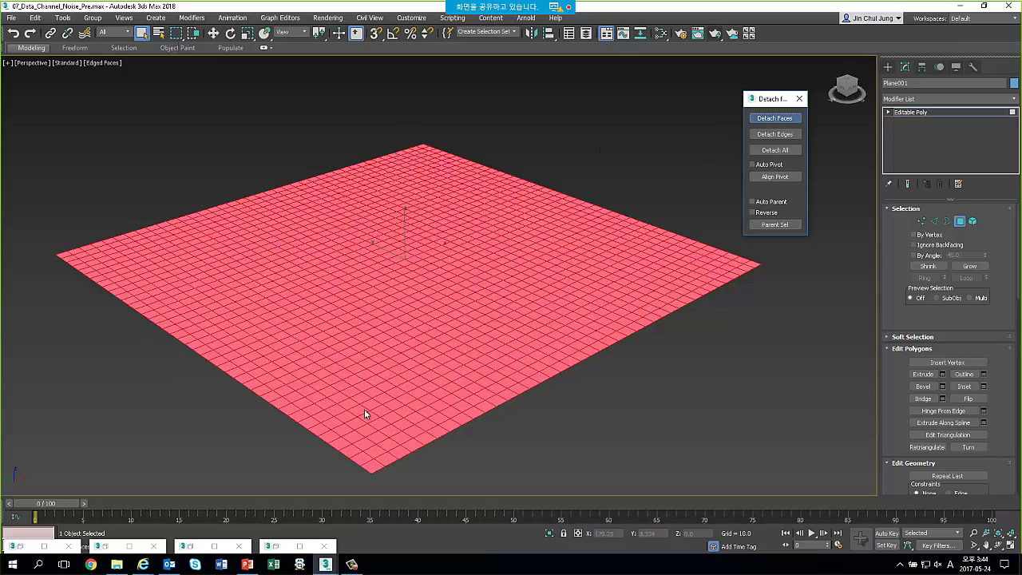
{"action": "left_click", "coordinate": [354, 462]}
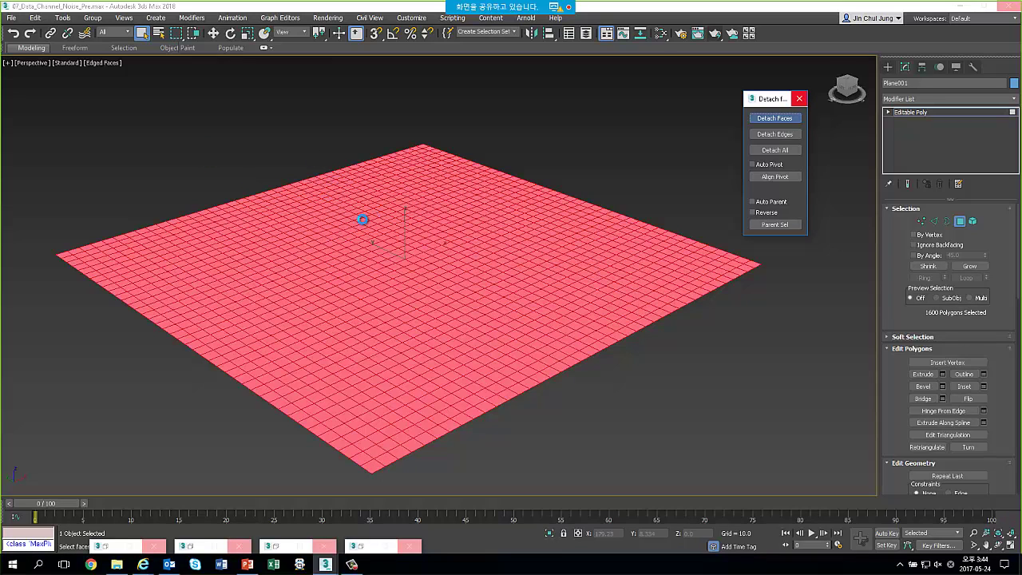
{"action": "middle_click_drag", "start_coordinate": [365, 215], "coordinate": [286, 180], "text": "alt"}
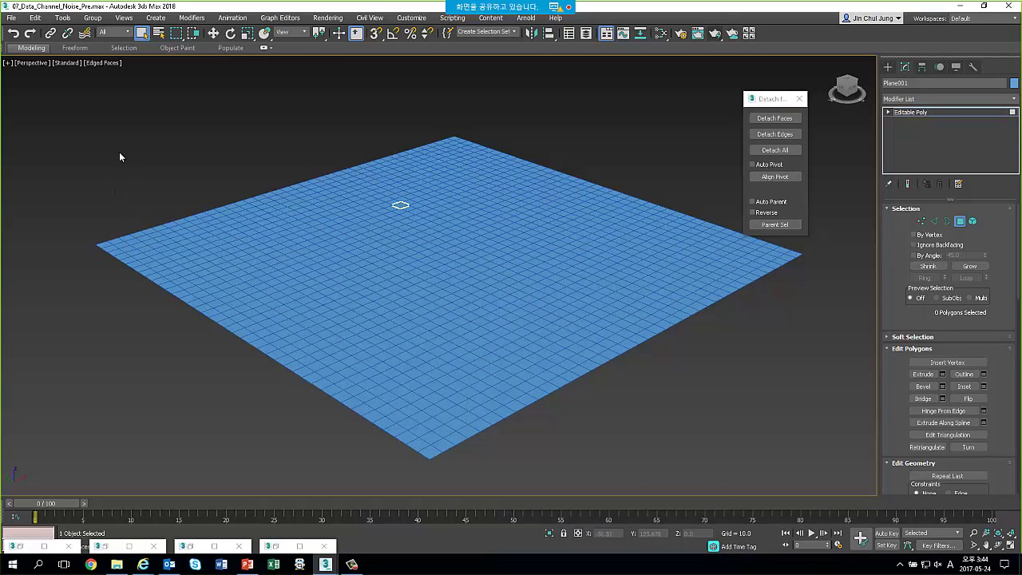
{"action": "left_click", "coordinate": [960, 221]}
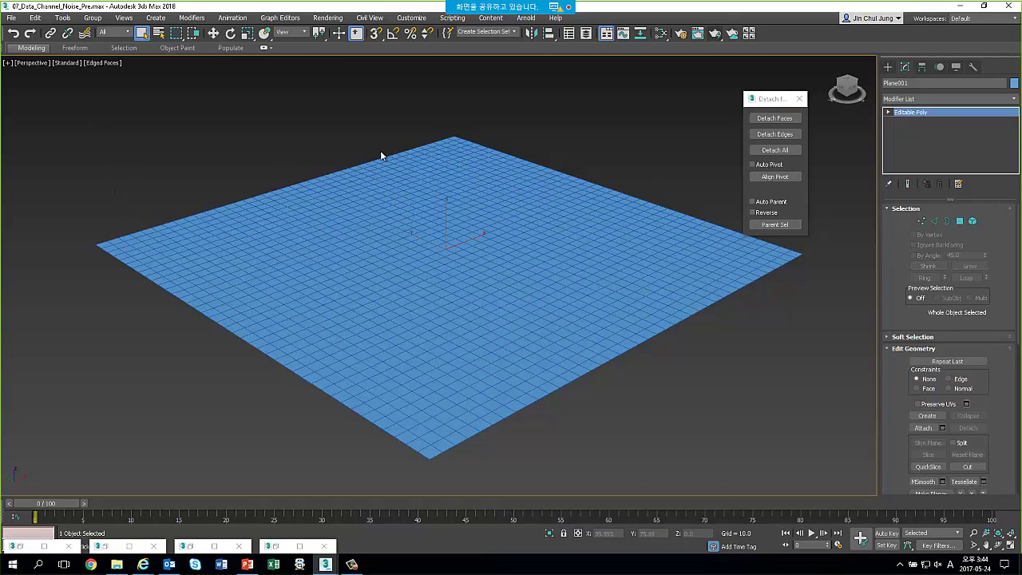
{"action": "left_click", "coordinate": [381, 152]}
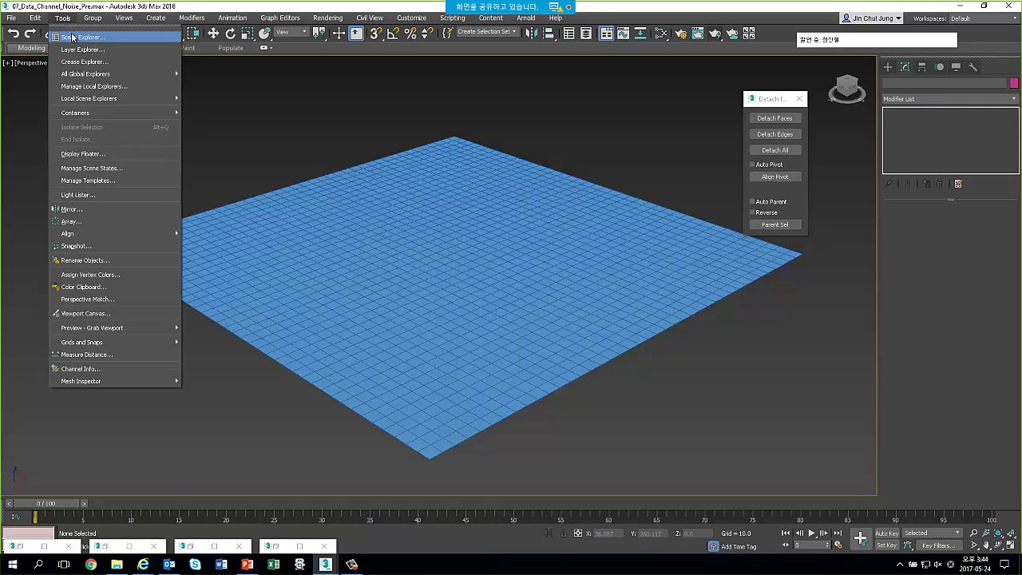
Attach every face object to Plane001_1600 using Scene Explorer and Attach List
{"action": "left_click", "coordinate": [73, 36]}
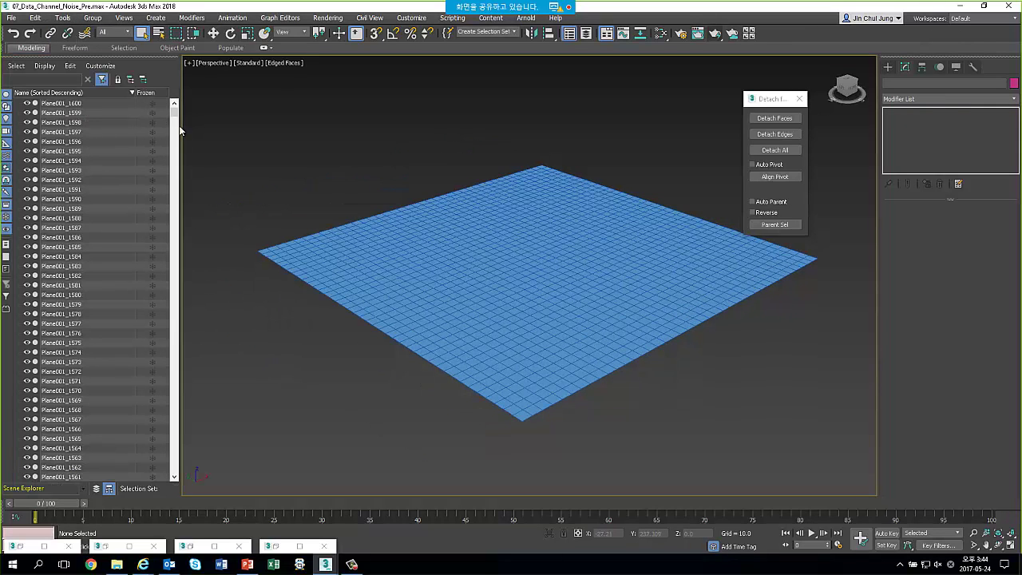
{"action": "mouse_move", "coordinate": [174, 112]}
{"action": "left_mouse_down"}
{"action": "mouse_move", "coordinate": [168, 430]}
{"action": "mouse_move", "coordinate": [181, 102]}
{"action": "left_mouse_up"}
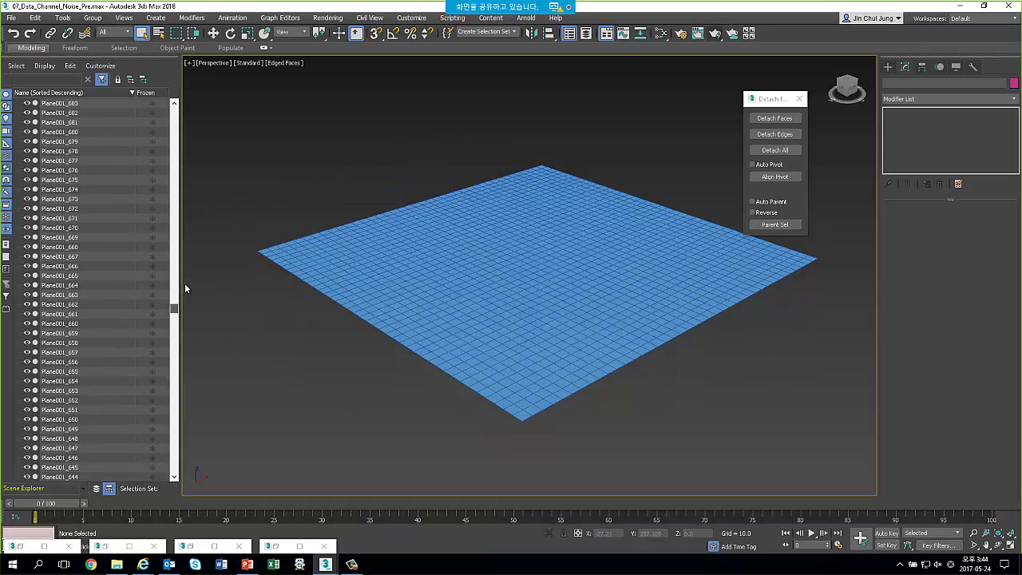
{"action": "left_click", "coordinate": [164, 103]}
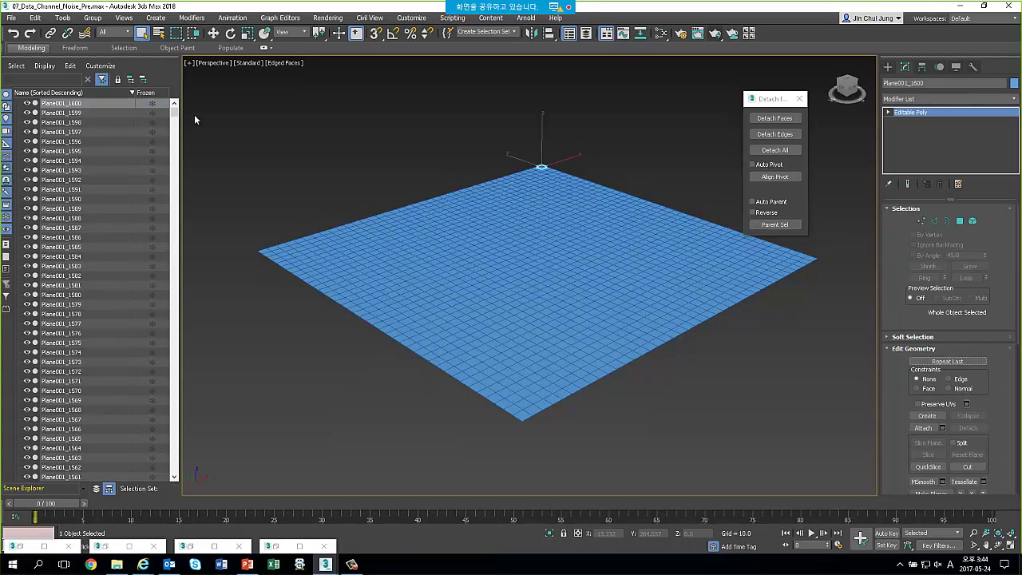
{"action": "scroll", "coordinate": [942, 330], "scroll_direction": "down", "scroll_amount": 2}
{"action": "scroll", "coordinate": [942, 330], "scroll_direction": "down", "scroll_amount": 2}
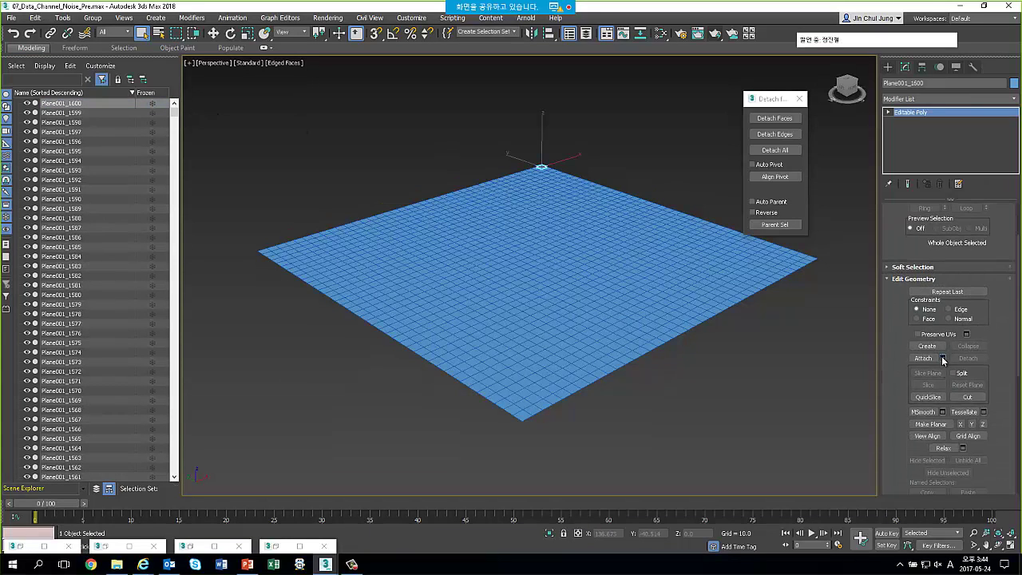
{"action": "left_click", "coordinate": [941, 357]}
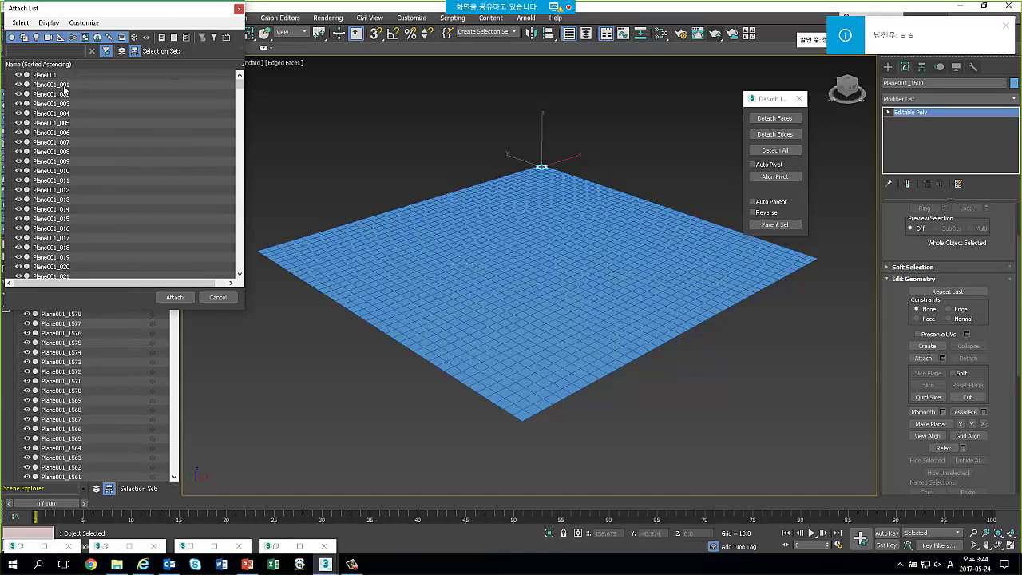
{"action": "key", "text": "ctrl+a"}
{"action": "left_click", "coordinate": [174, 297]}
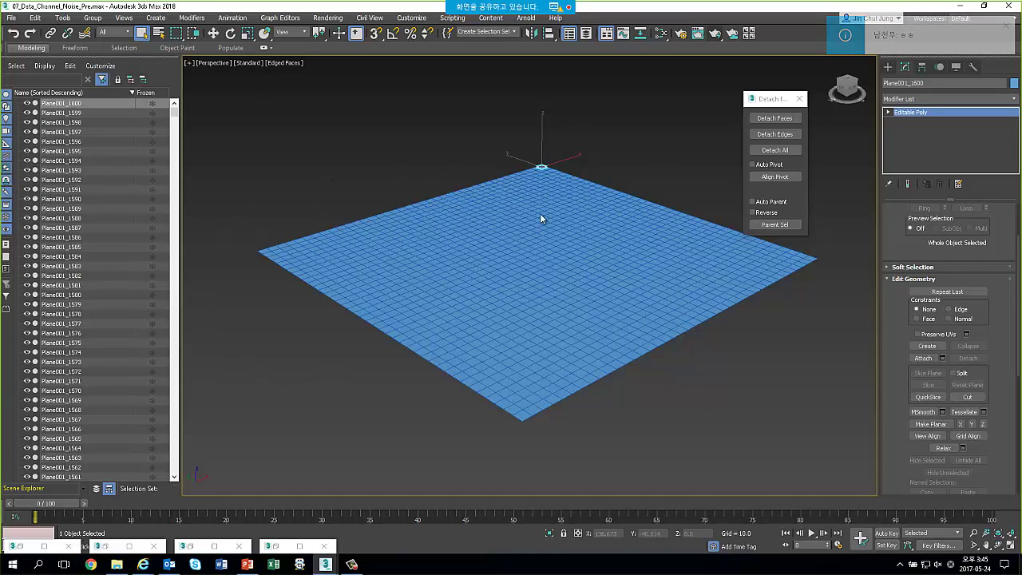
In Element mode, move one corner face element across the plane
{"action": "mouse_move", "coordinate": [551, 207]}
{"action": "middle_mouse_down", "text": "alt"}
{"action": "mouse_move", "coordinate": [565, 250]}
{"action": "mouse_move", "coordinate": [574, 236]}
{"action": "middle_mouse_up", "text": "alt"}
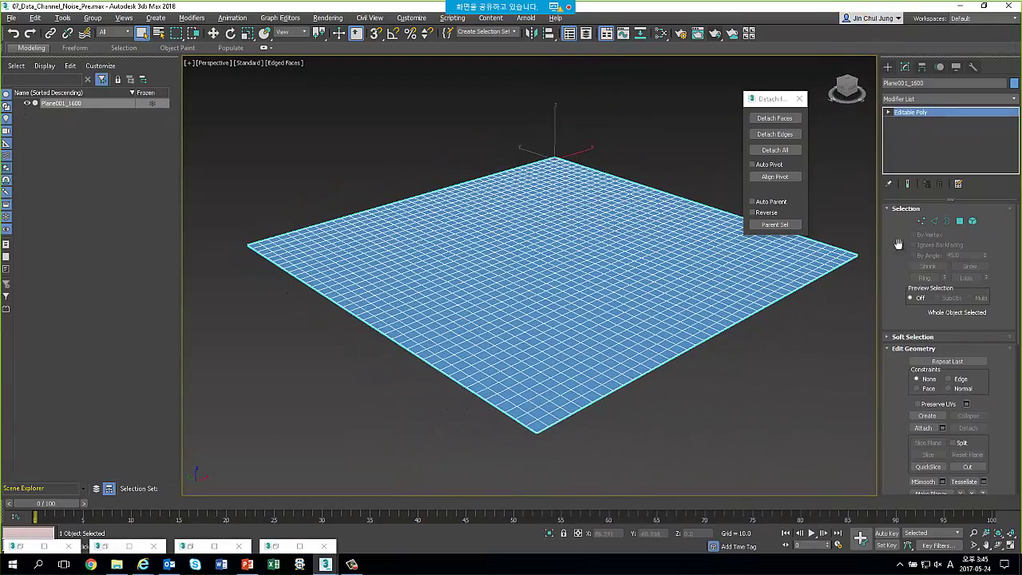
{"action": "left_click", "coordinate": [972, 221]}
{"action": "left_click", "coordinate": [783, 379]}
{"action": "left_click", "coordinate": [536, 425]}
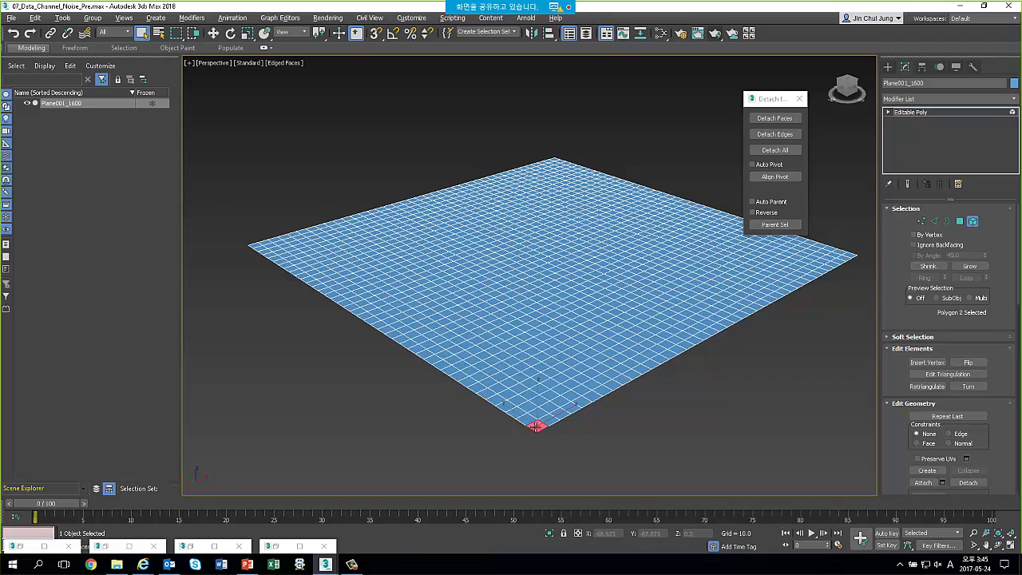
{"action": "left_click_drag", "start_coordinate": [550, 421], "coordinate": [727, 323]}
Exit Element mode, close the Detach tool window, and reselect the plane
{"action": "scroll", "coordinate": [655, 319], "scroll_direction": "up", "scroll_amount": 1}
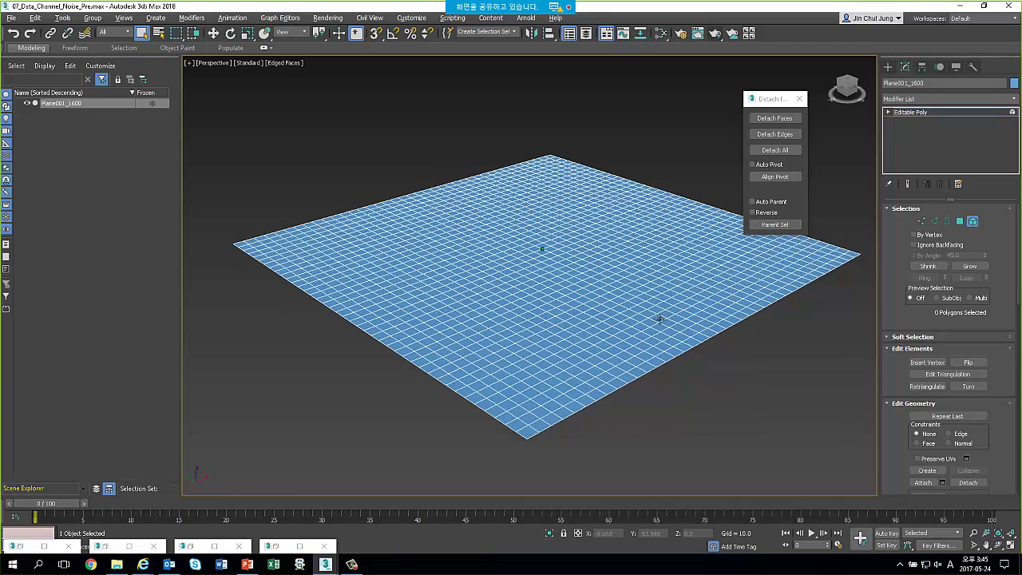
{"action": "scroll", "coordinate": [662, 319], "scroll_direction": "up", "scroll_amount": 2}
{"action": "scroll", "coordinate": [669, 322], "scroll_direction": "up", "scroll_amount": 1}
{"action": "left_click", "coordinate": [973, 222]}
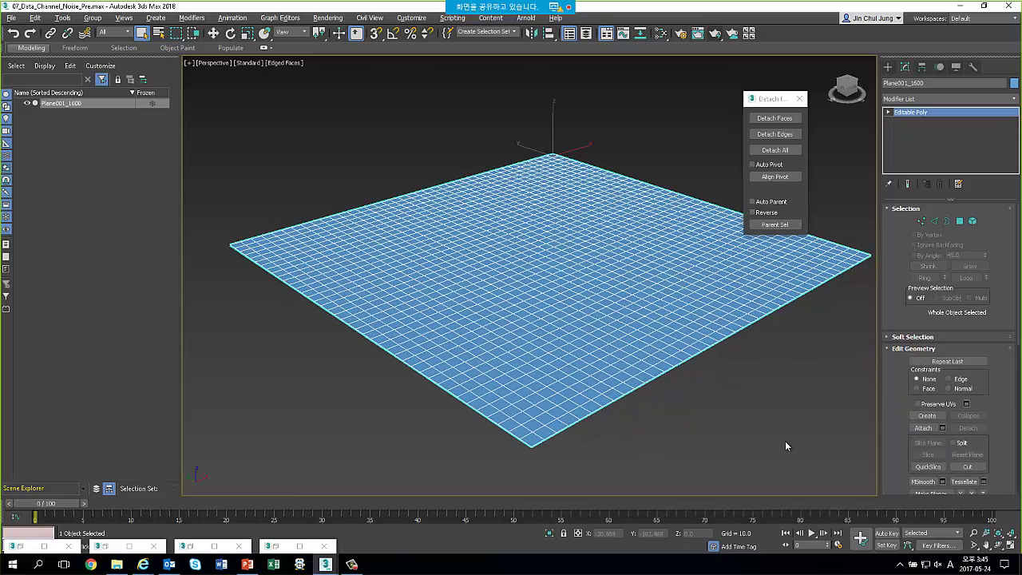
{"action": "left_click", "coordinate": [785, 441]}
{"action": "left_click", "coordinate": [798, 98]}
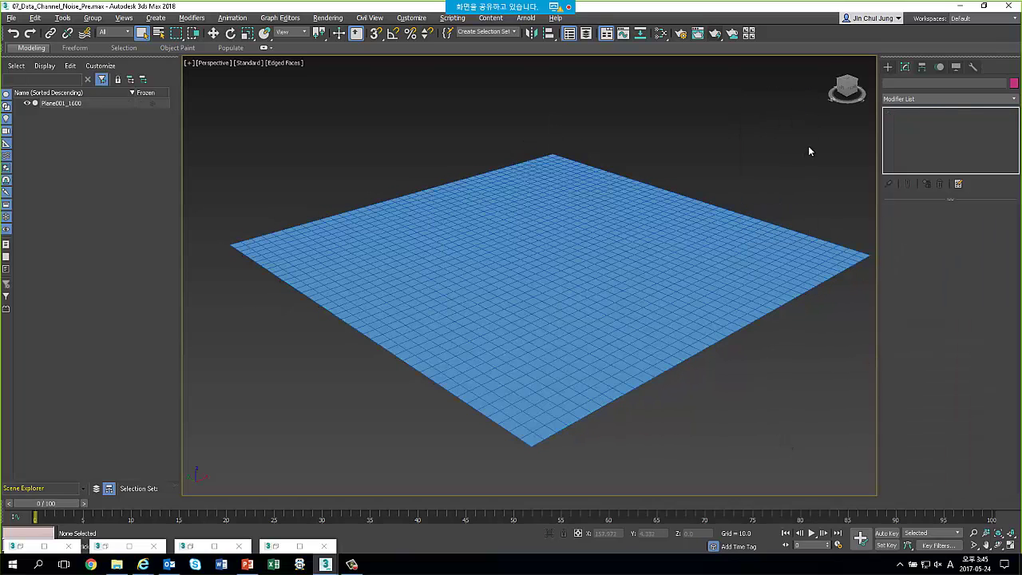
{"action": "left_click", "coordinate": [728, 221]}
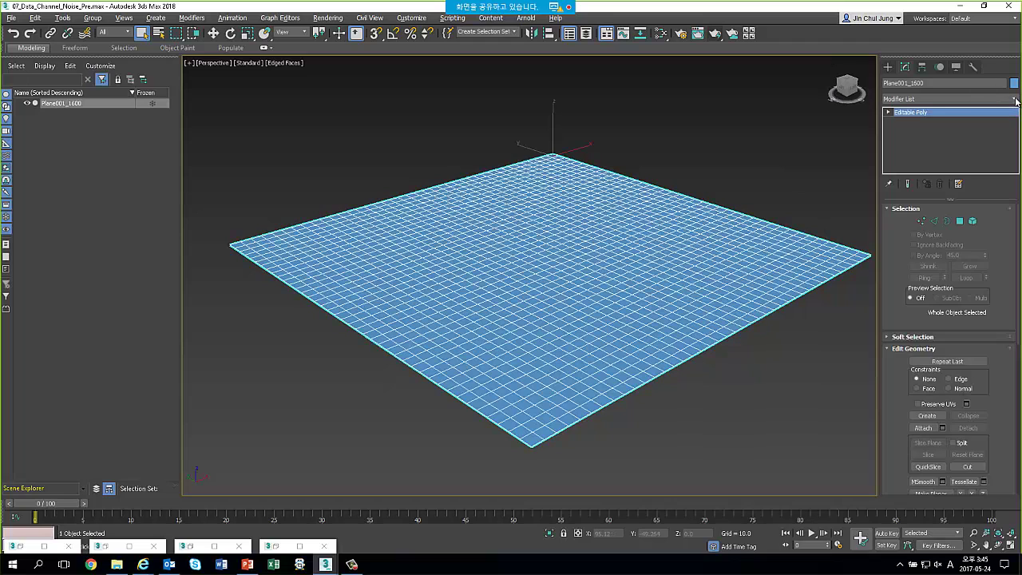
Add a Data Channel modifier above the Editable Poly
{"action": "left_click", "coordinate": [1016, 101]}
{"action": "scroll", "coordinate": [950, 320], "scroll_direction": "down", "scroll_amount": 5}
{"action": "scroll", "coordinate": [950, 319], "scroll_direction": "down", "scroll_amount": 1}
{"action": "scroll", "coordinate": [950, 320], "scroll_direction": "down", "scroll_amount": 1}
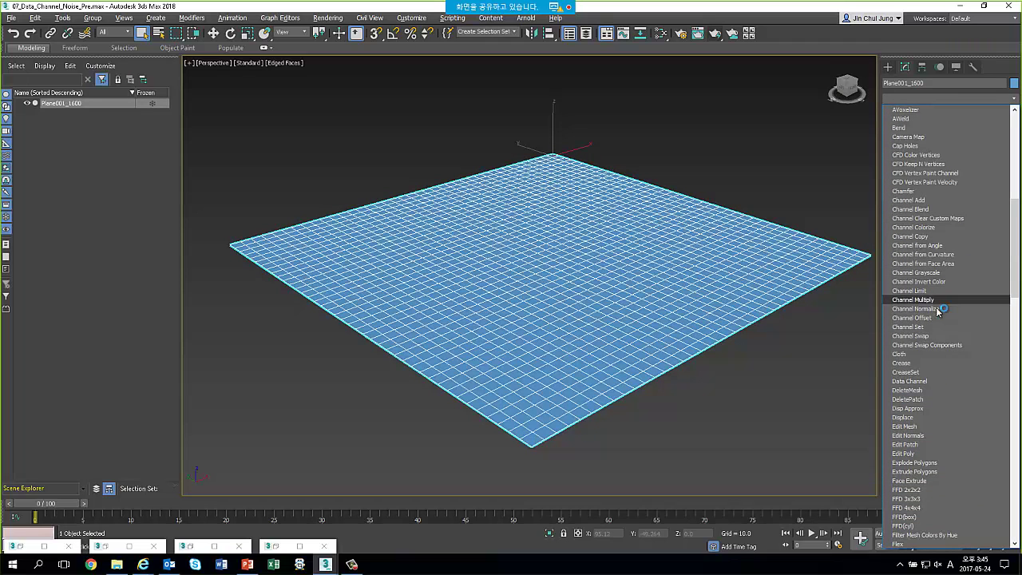
{"action": "scroll", "coordinate": [931, 255], "scroll_direction": "down", "scroll_amount": 3}
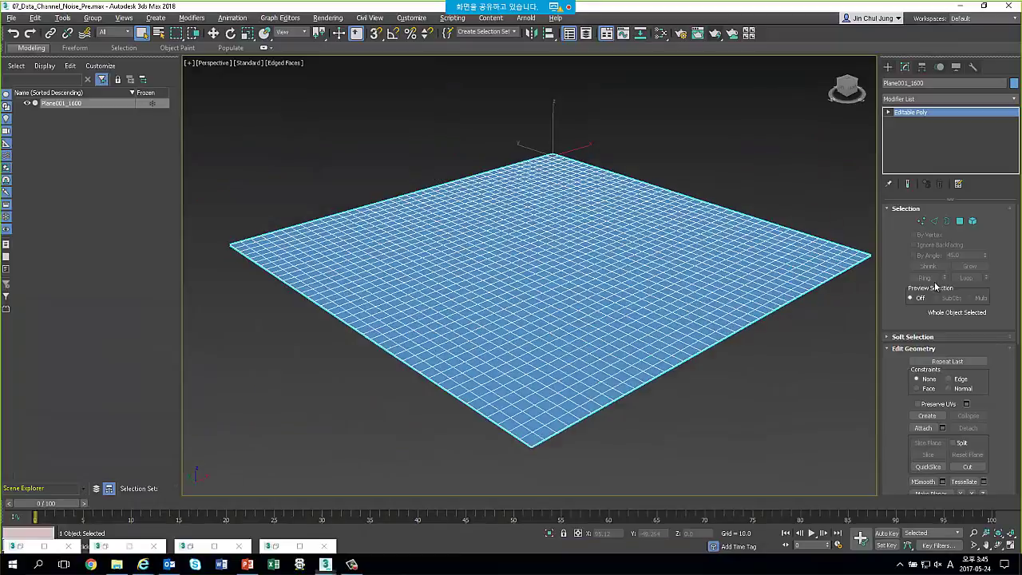
{"action": "left_click", "coordinate": [1015, 104]}
{"action": "scroll", "coordinate": [934, 248], "scroll_direction": "down", "scroll_amount": 10}
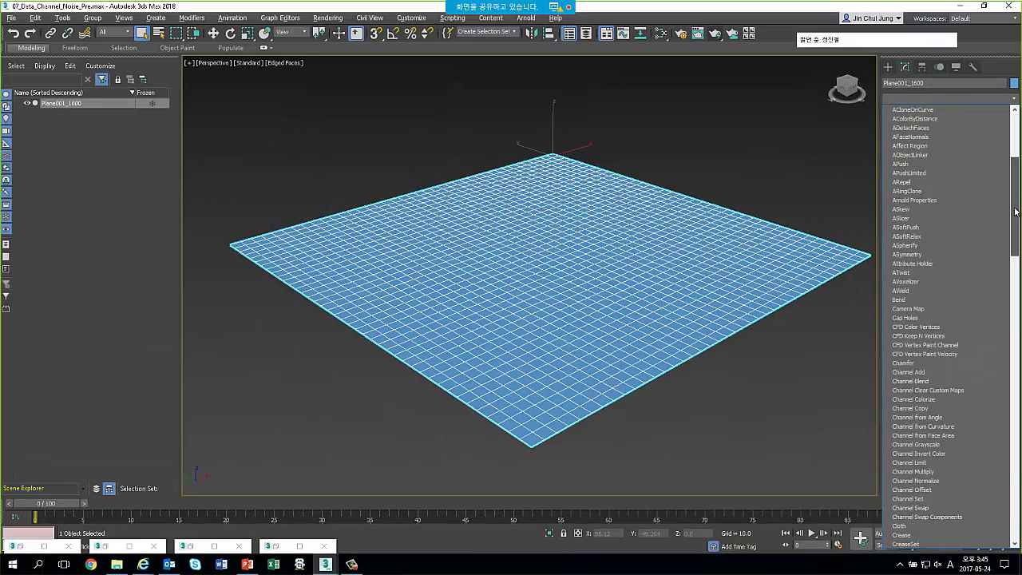
{"action": "scroll", "coordinate": [934, 248], "scroll_direction": "down", "scroll_amount": 7}
{"action": "scroll", "coordinate": [936, 254], "scroll_direction": "down", "scroll_amount": 3}
Add a Data Channel modifier to the grid plane Plane001_1600
{"action": "left_click", "coordinate": [933, 246]}
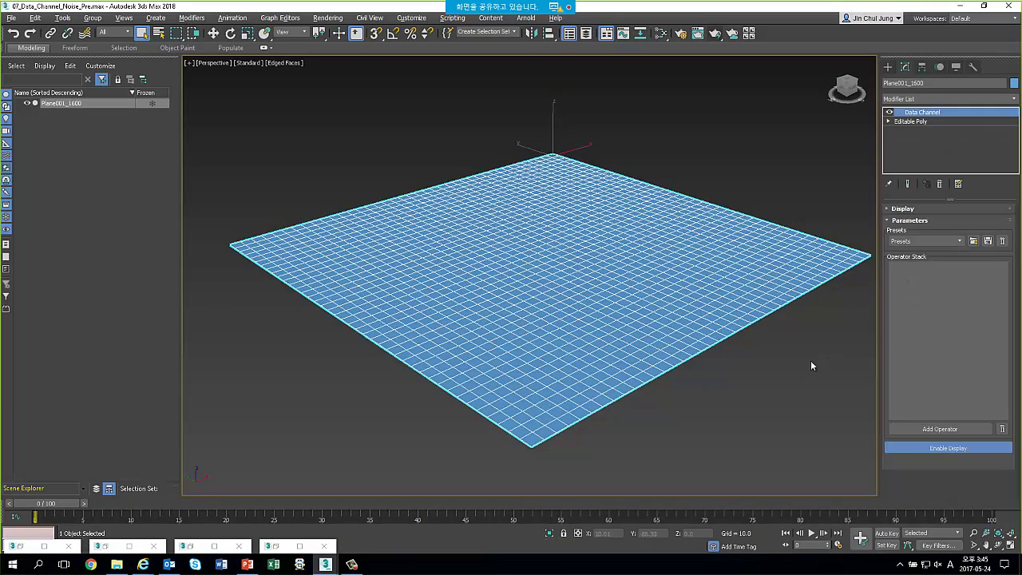
{"action": "left_click", "coordinate": [717, 357]}
{"action": "left_click", "coordinate": [725, 256]}
{"action": "middle_click_drag", "start_coordinate": [725, 255], "coordinate": [697, 249]}
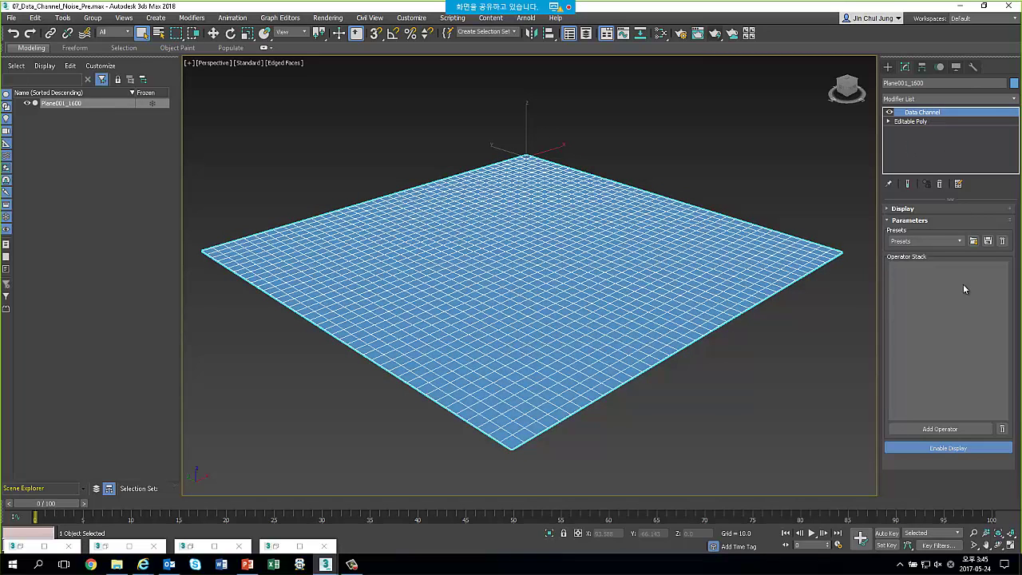
Stack a Distort operator followed by a Vertex Output operator in the Data Channel
{"action": "left_click", "coordinate": [950, 432]}
{"action": "left_click_drag", "start_coordinate": [515, 105], "coordinate": [720, 84]}
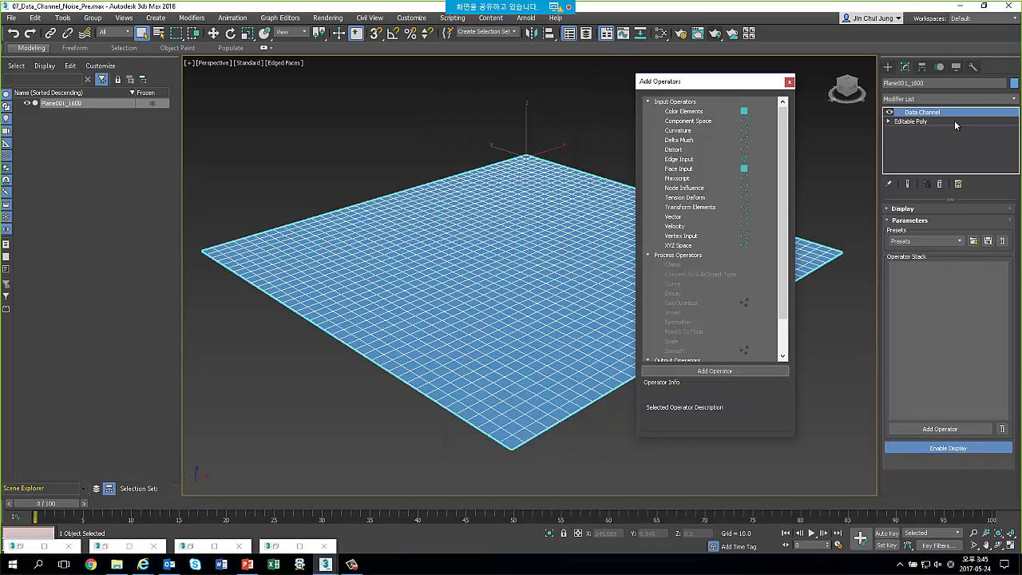
{"action": "scroll", "coordinate": [786, 265], "scroll_direction": "down", "scroll_amount": 1}
{"action": "scroll", "coordinate": [785, 265], "scroll_direction": "down", "scroll_amount": 1}
{"action": "scroll", "coordinate": [786, 265], "scroll_direction": "up", "scroll_amount": 2}
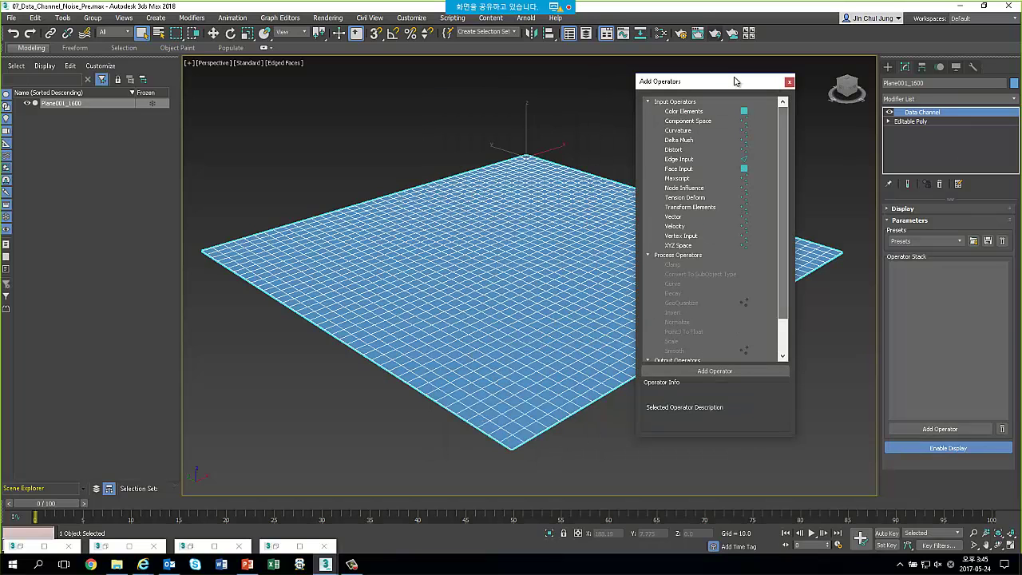
{"action": "left_click_drag", "start_coordinate": [739, 82], "coordinate": [812, 80]}
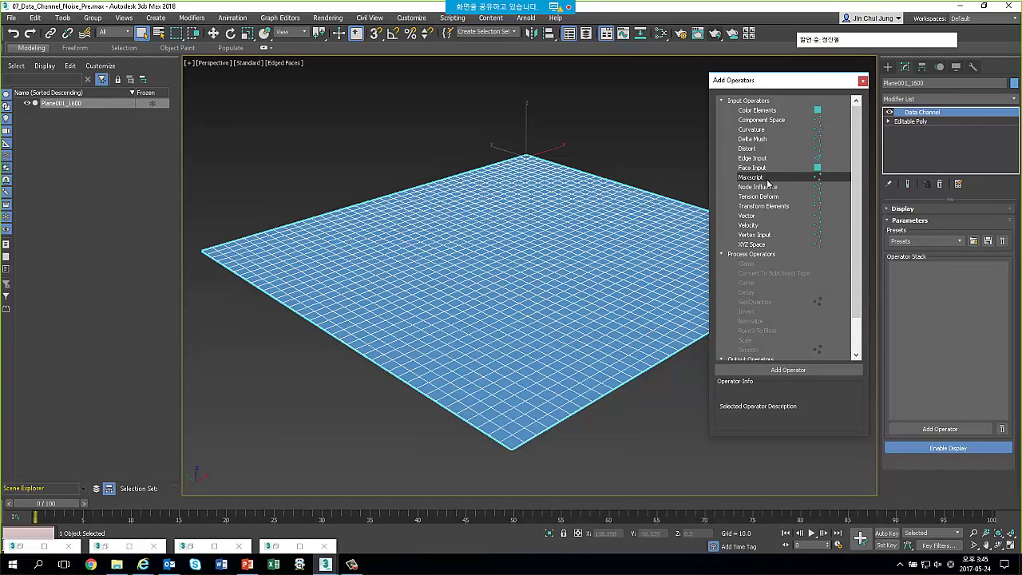
{"action": "left_click", "coordinate": [759, 150]}
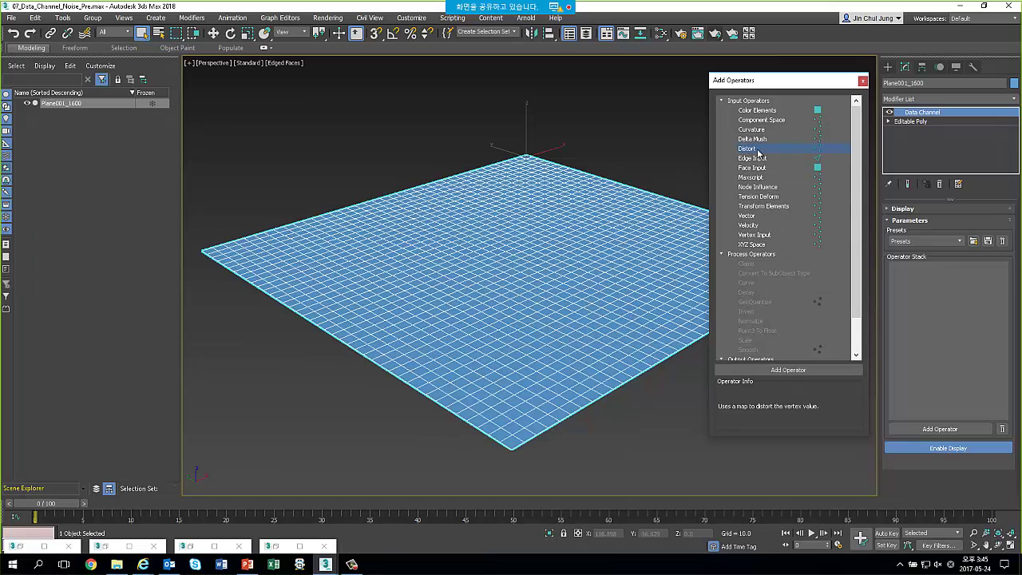
{"action": "double_click", "coordinate": [759, 151]}
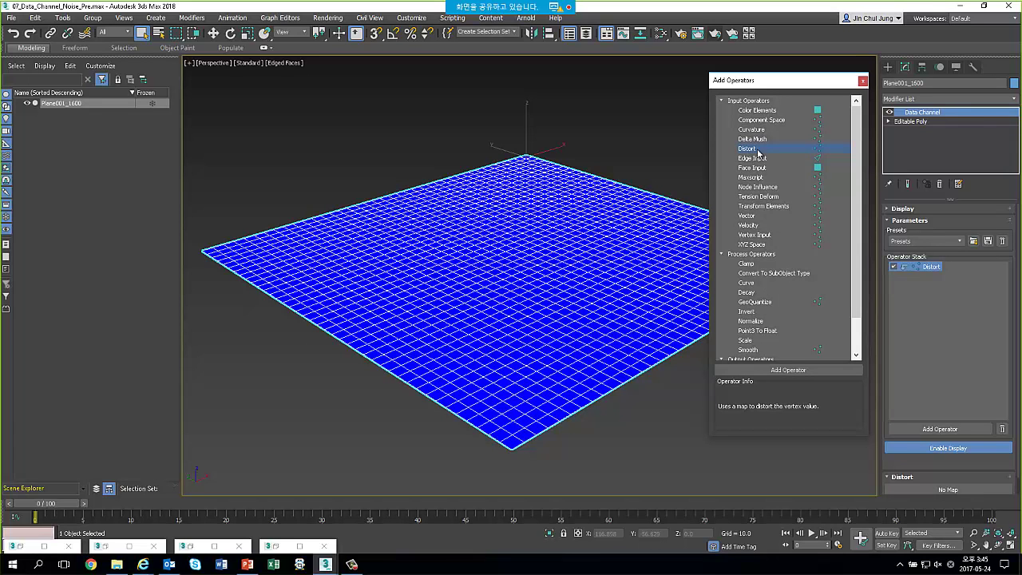
{"action": "scroll", "coordinate": [798, 272], "scroll_direction": "down", "scroll_amount": 2}
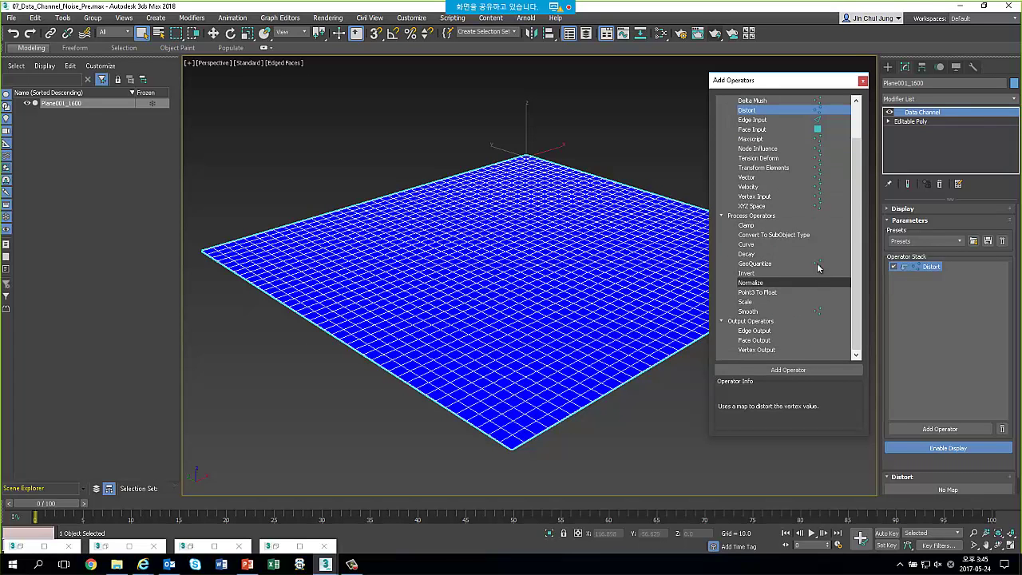
{"action": "double_click", "coordinate": [759, 350]}
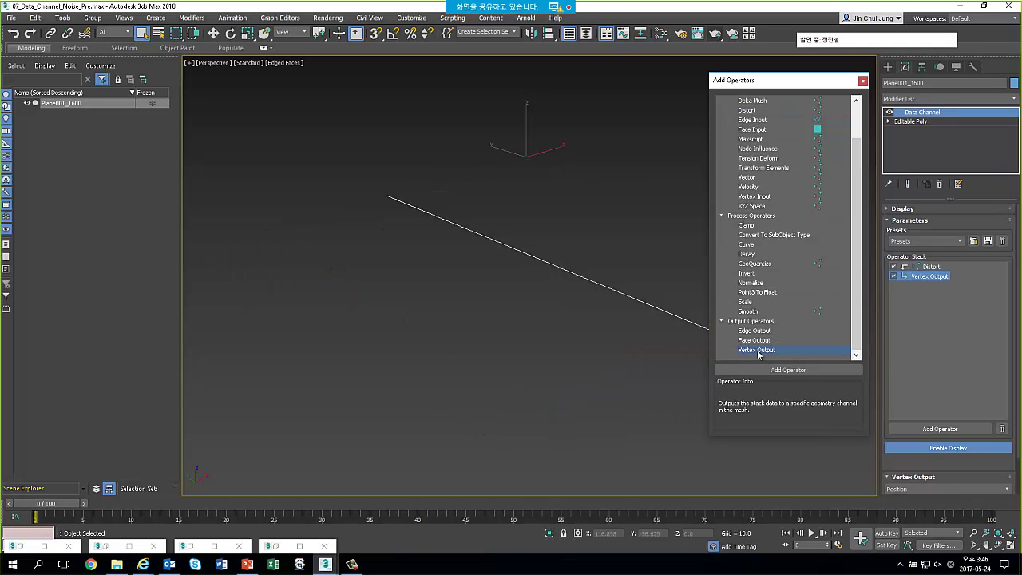
{"action": "left_click", "coordinate": [863, 82]}
Set the Vertex Output operator to write to the Z position axis
{"action": "left_click", "coordinate": [870, 199]}
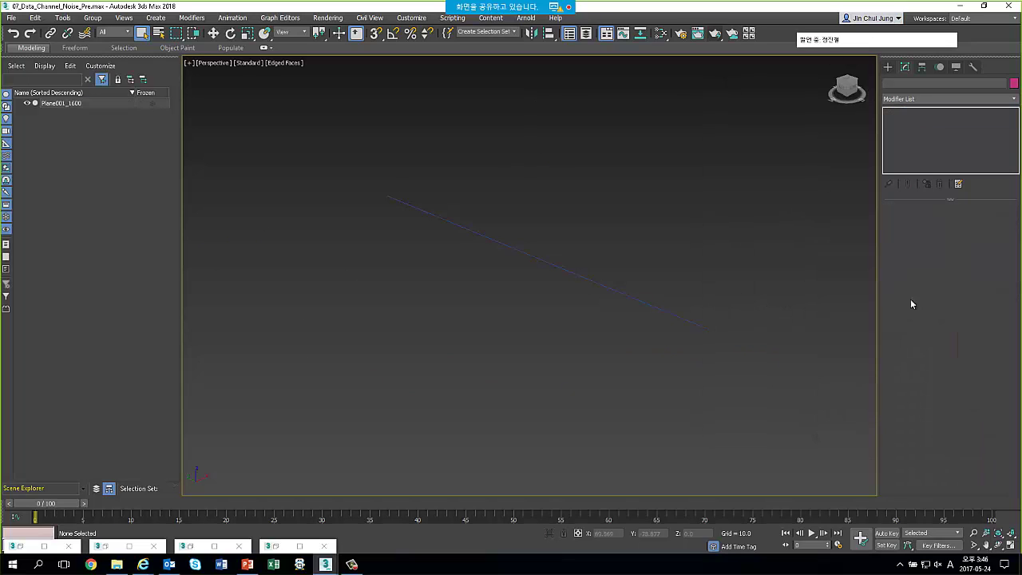
{"action": "left_click", "coordinate": [694, 291]}
{"action": "left_click", "coordinate": [940, 276]}
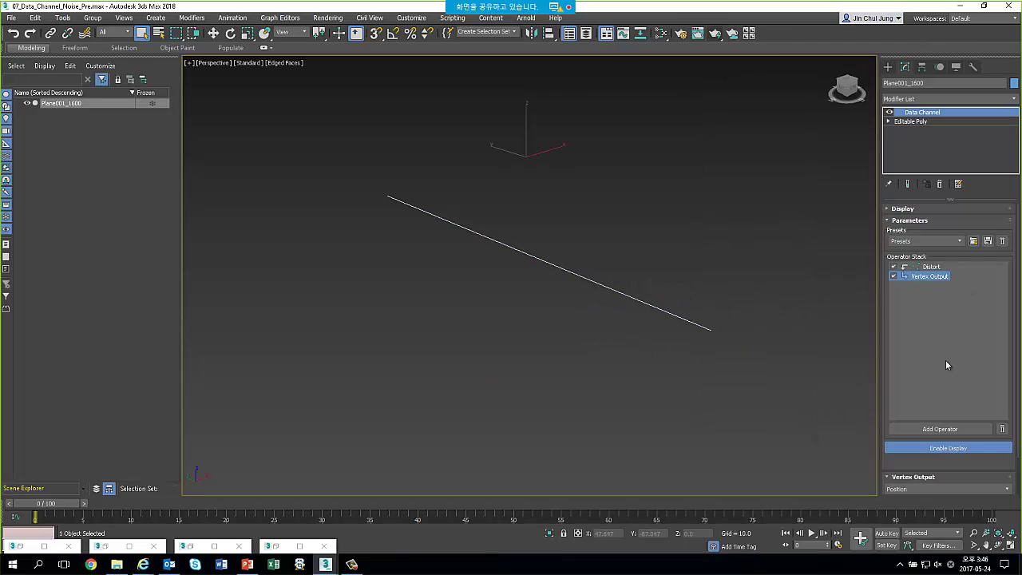
{"action": "scroll", "coordinate": [962, 474], "scroll_direction": "down", "scroll_amount": 2}
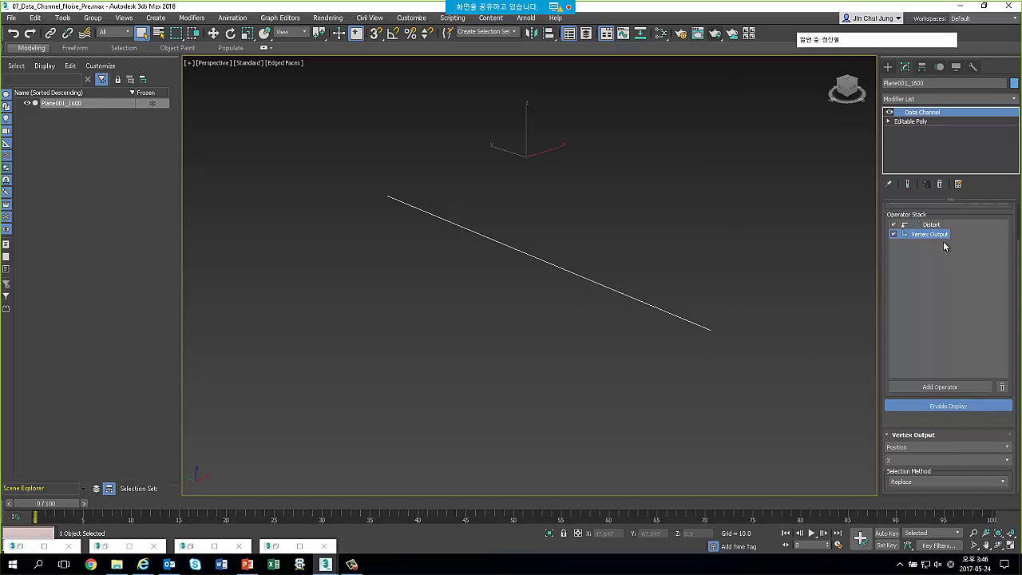
{"action": "left_click", "coordinate": [905, 462]}
{"action": "left_click", "coordinate": [904, 490]}
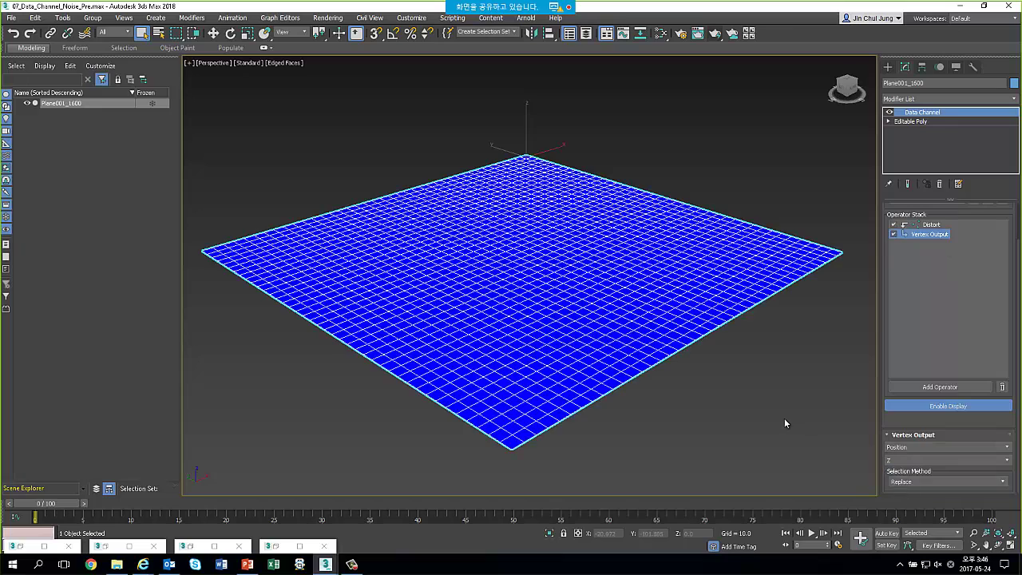
{"action": "left_click", "coordinate": [594, 277]}
Assign a Noise map (Map #3) to the Distort operator at Strength 1.0
{"action": "left_click", "coordinate": [931, 267]}
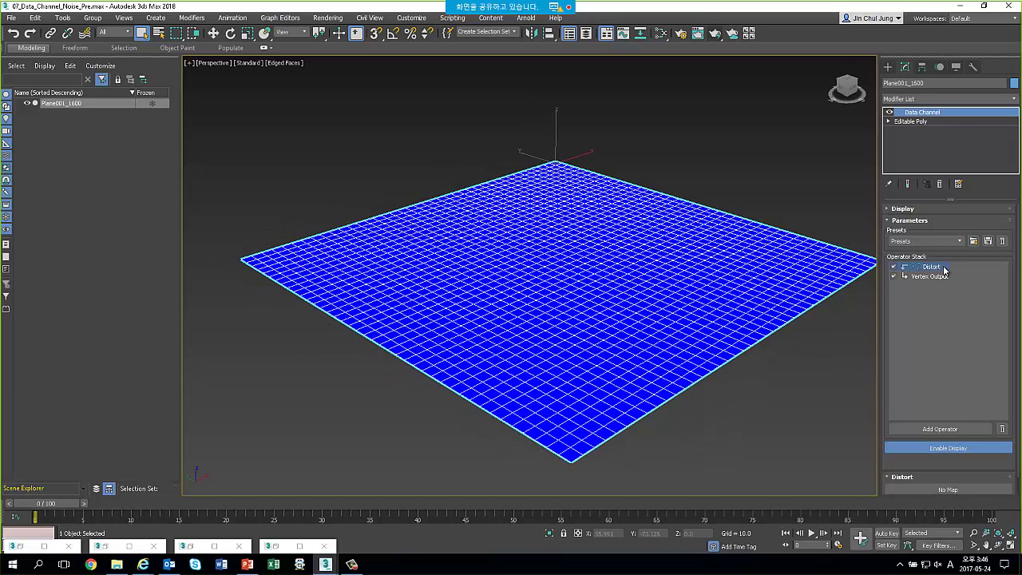
{"action": "scroll", "coordinate": [962, 469], "scroll_direction": "down", "scroll_amount": 1}
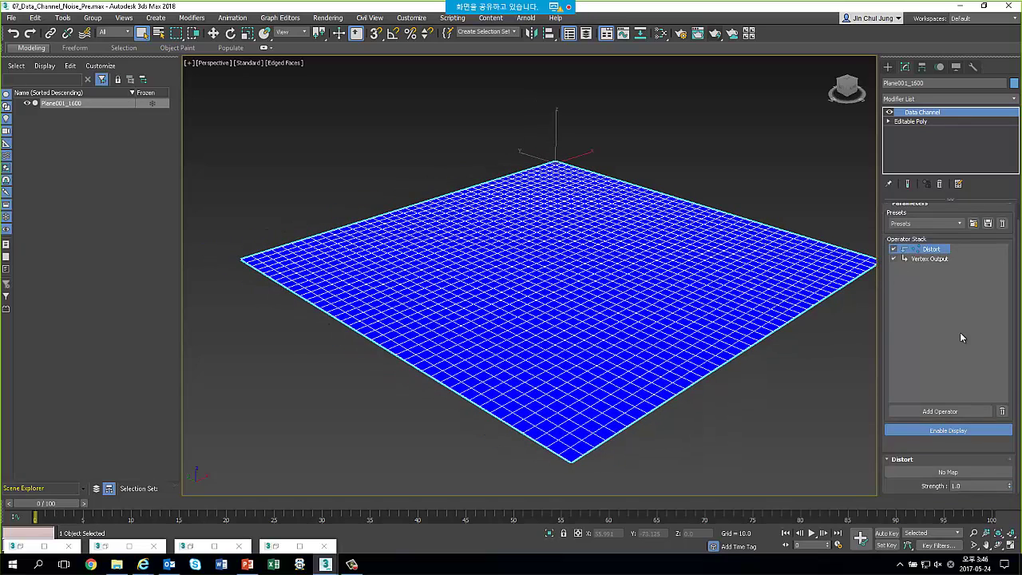
{"action": "left_click", "coordinate": [942, 474]}
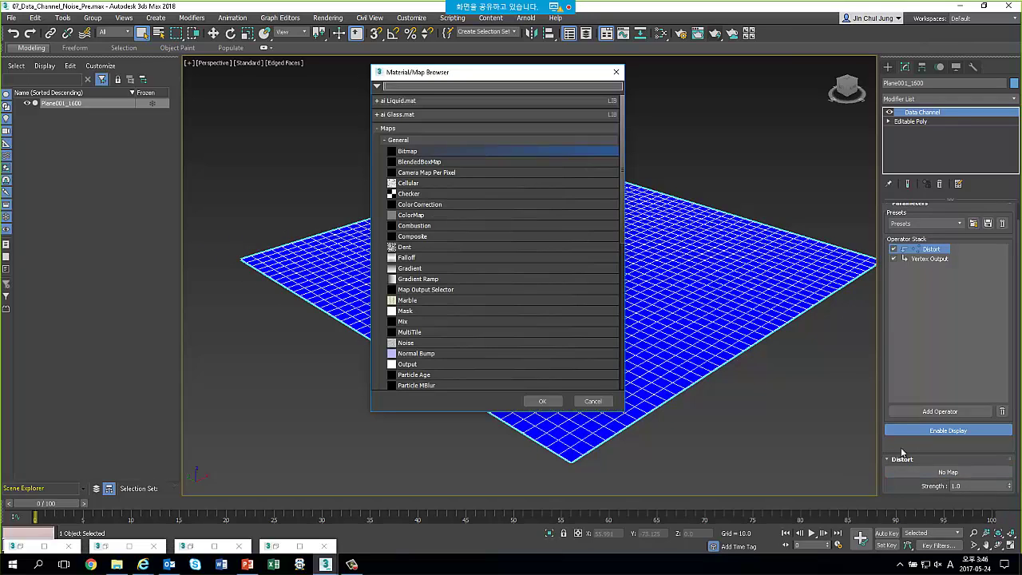
{"action": "scroll", "coordinate": [420, 303], "scroll_direction": "down", "scroll_amount": 2}
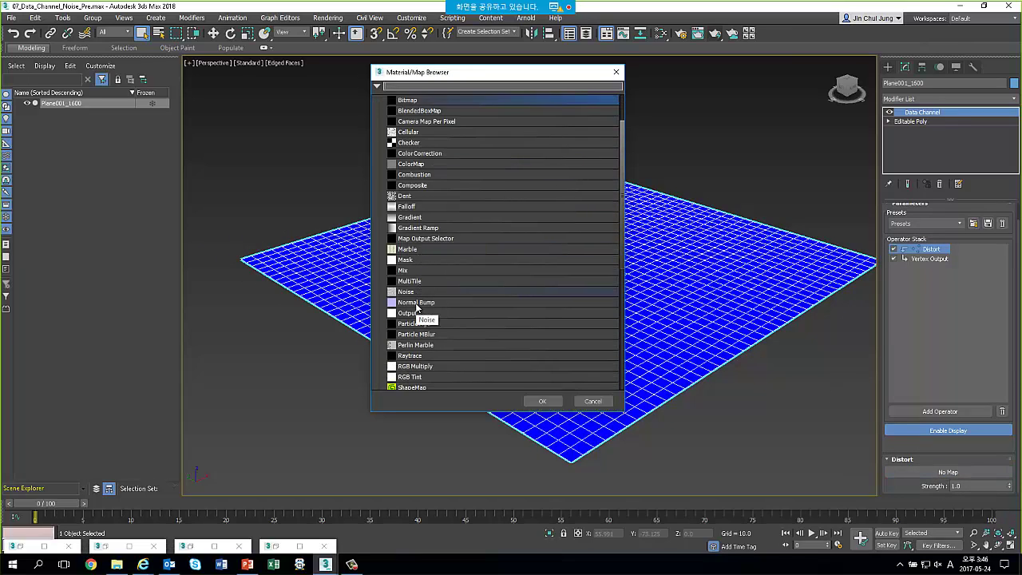
{"action": "left_click", "coordinate": [414, 293]}
{"action": "double_click", "coordinate": [414, 293]}
{"action": "mouse_move", "coordinate": [534, 274]}
{"action": "middle_mouse_down", "text": "alt"}
{"action": "mouse_move", "coordinate": [536, 187]}
{"action": "mouse_move", "coordinate": [548, 237]}
{"action": "mouse_move", "coordinate": [531, 235]}
{"action": "mouse_move", "coordinate": [570, 219]}
{"action": "middle_mouse_up", "text": "alt"}
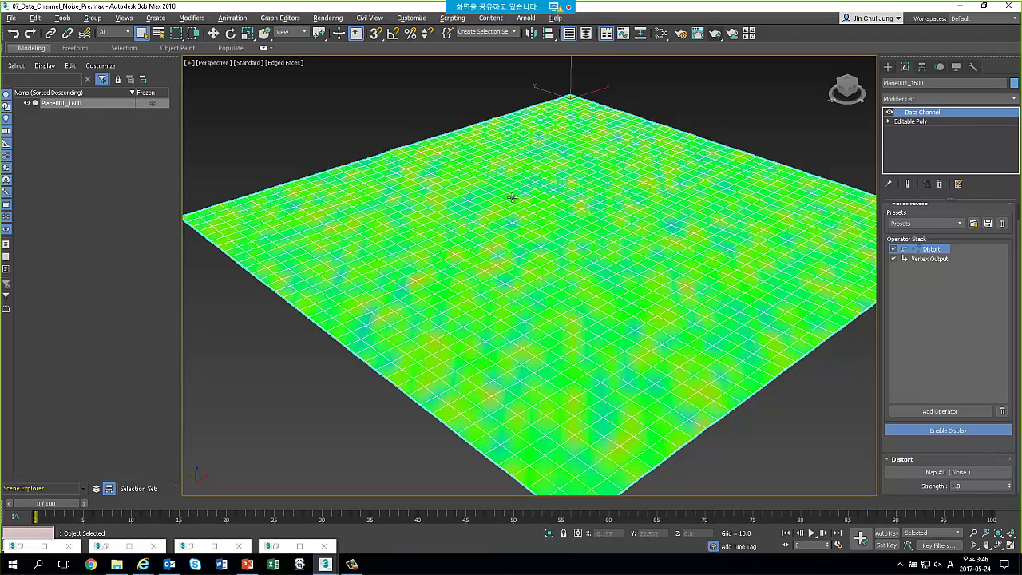
Instance the Distort Noise map into the Slate Material Editor and set its Size to 50.0
{"action": "key", "text": "m"}
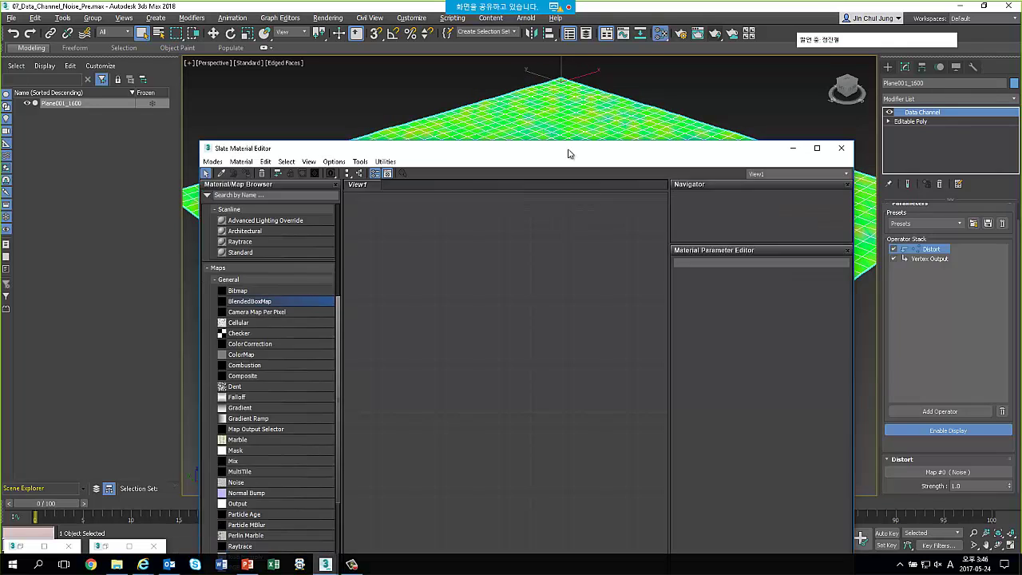
{"action": "left_click_drag", "start_coordinate": [569, 153], "coordinate": [409, 98]}
{"action": "middle_click_drag", "start_coordinate": [763, 219], "coordinate": [835, 213], "text": "alt"}
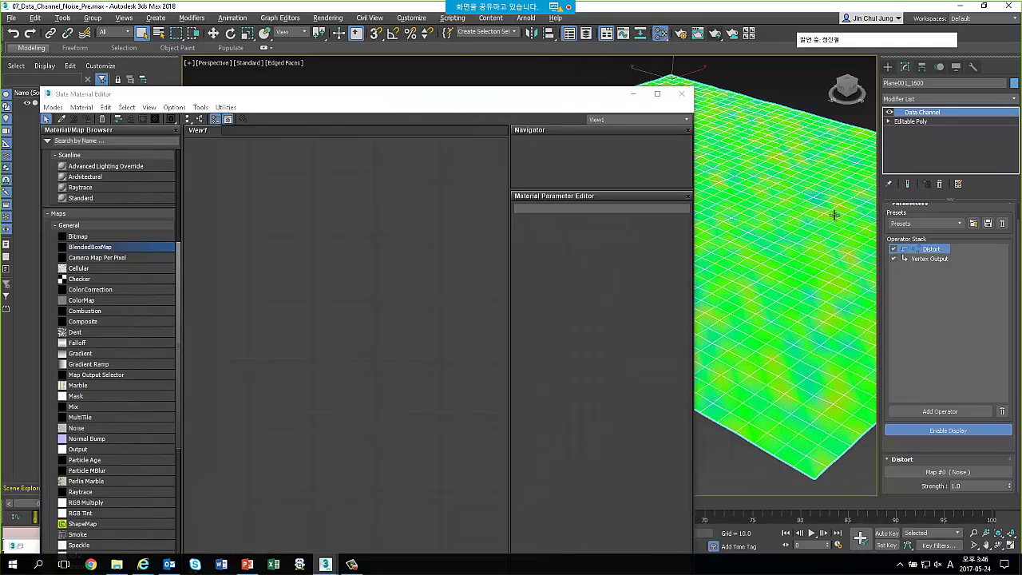
{"action": "left_click_drag", "start_coordinate": [946, 471], "coordinate": [343, 359]}
{"action": "left_click", "coordinate": [343, 374]}
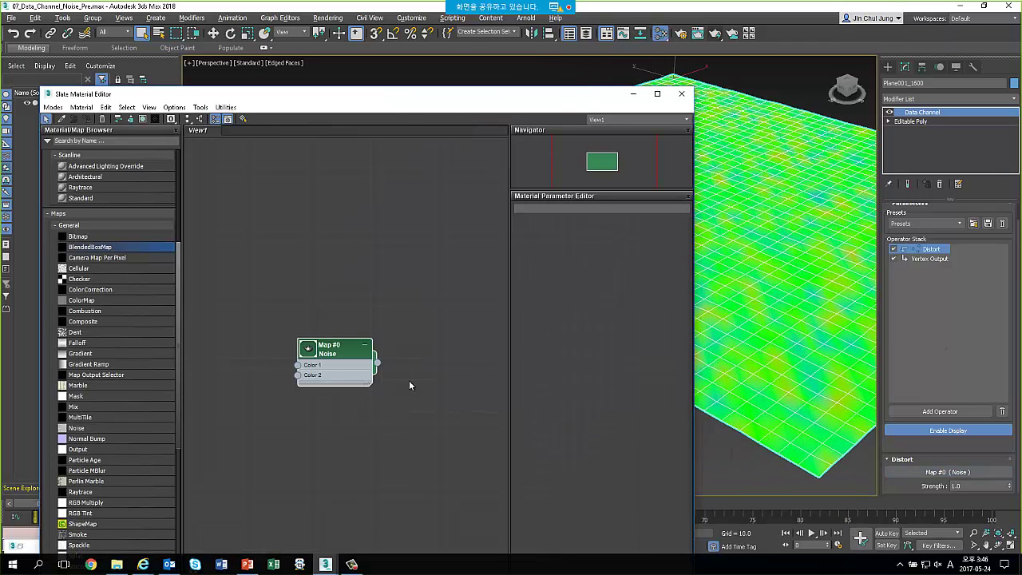
{"action": "left_click_drag", "start_coordinate": [443, 104], "coordinate": [445, 51]}
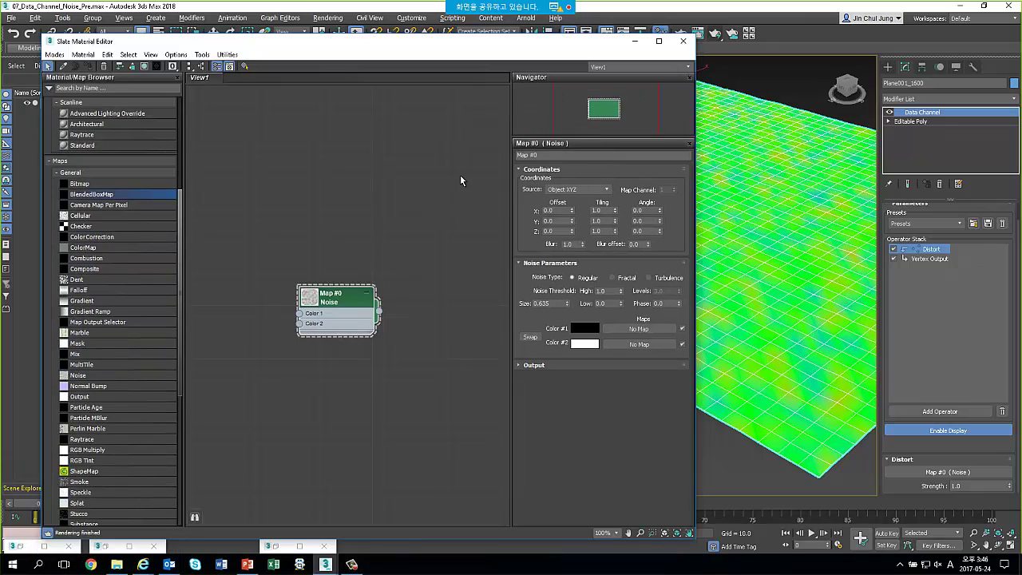
{"action": "mouse_move", "coordinate": [474, 235]}
{"action": "middle_mouse_down"}
{"action": "mouse_move", "coordinate": [391, 224]}
{"action": "mouse_move", "coordinate": [476, 195]}
{"action": "middle_mouse_up"}
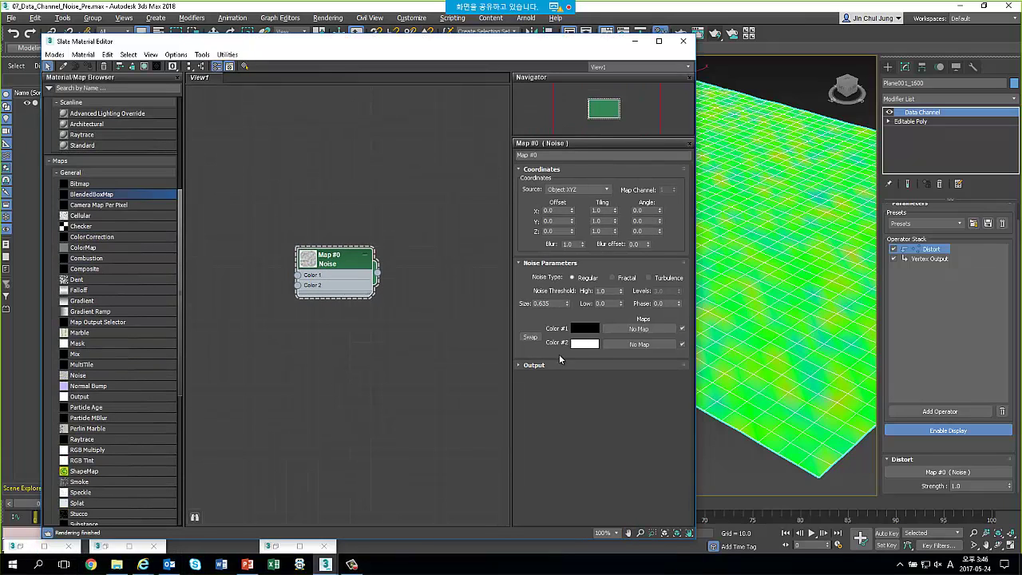
{"action": "double_click", "coordinate": [551, 304]}
{"action": "type", "text": "50"}
{"action": "key", "text": "Return"}
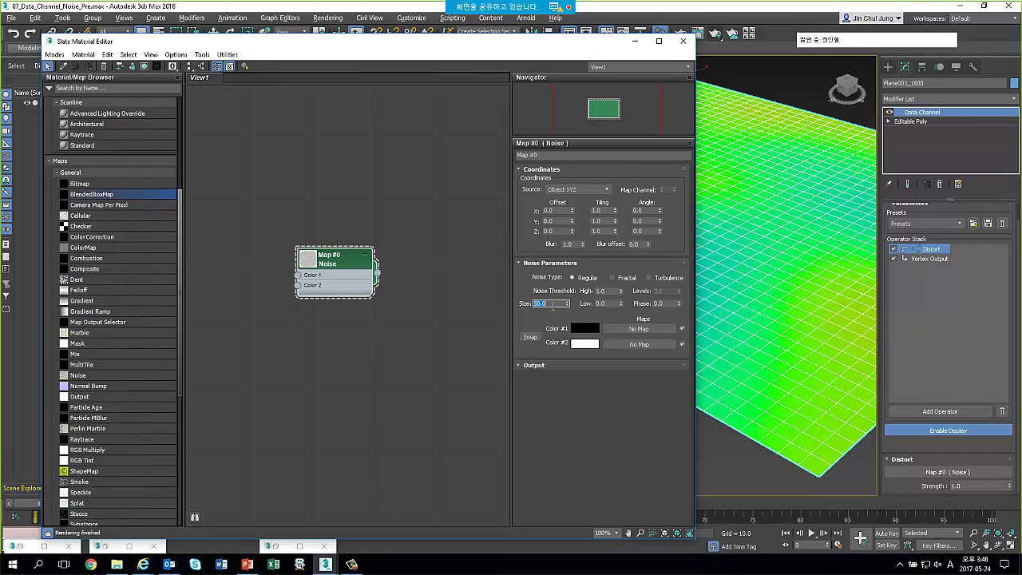
With Auto Key on, keyframe the Noise Phase to 7.0 at frame 100
{"action": "left_click_drag", "start_coordinate": [508, 58], "coordinate": [348, 54]}
{"action": "scroll", "coordinate": [708, 253], "scroll_direction": "up", "scroll_amount": 5}
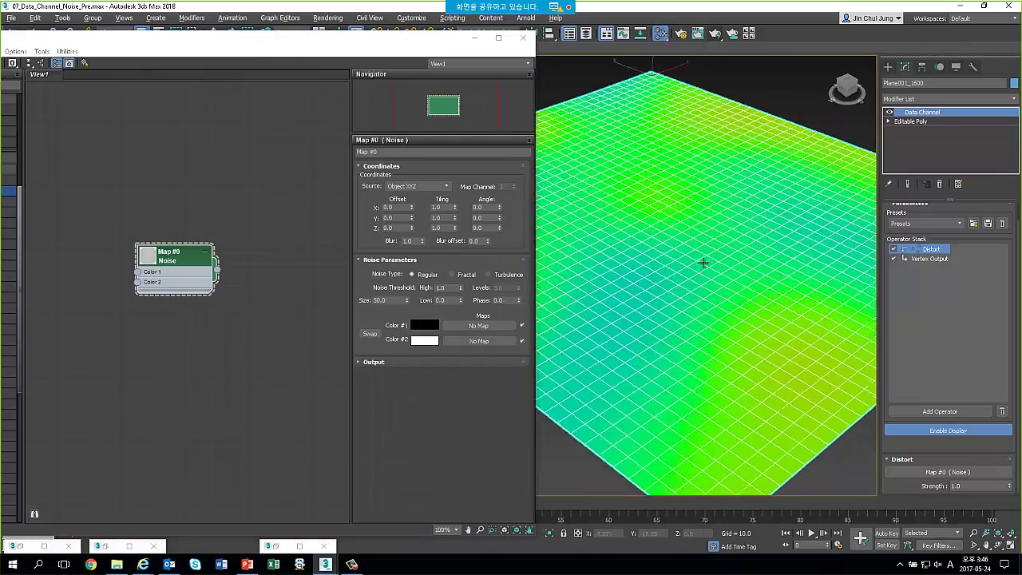
{"action": "left_click_drag", "start_coordinate": [429, 65], "coordinate": [438, 35]}
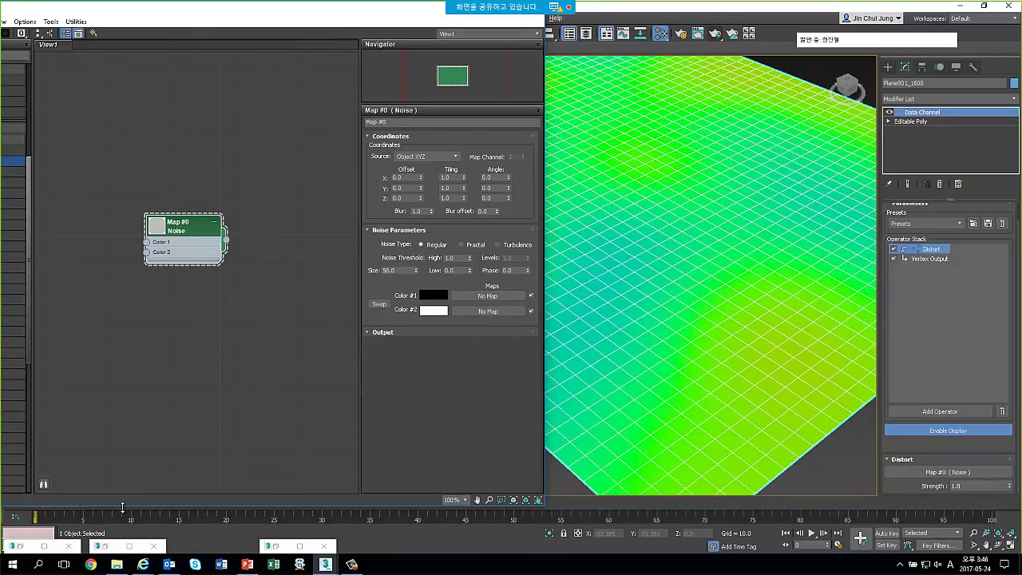
{"action": "left_click_drag", "start_coordinate": [123, 507], "coordinate": [122, 416]}
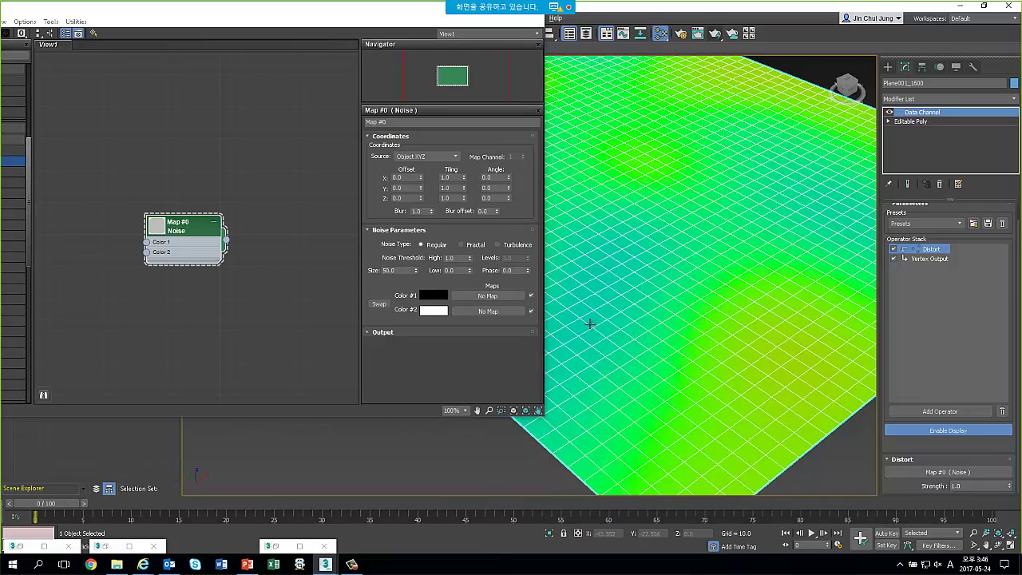
{"action": "left_click", "coordinate": [886, 533]}
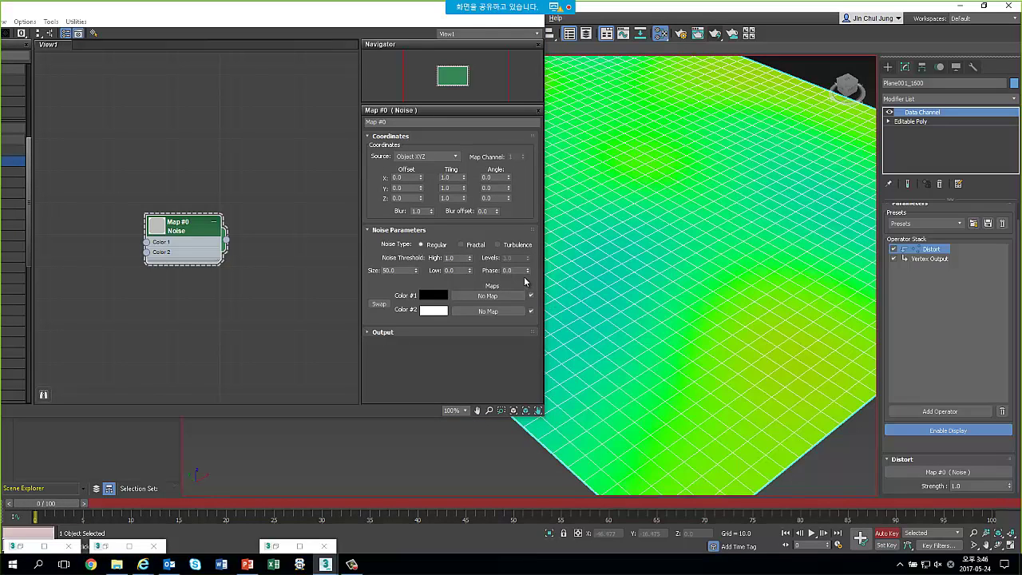
{"action": "left_click", "coordinate": [516, 271]}
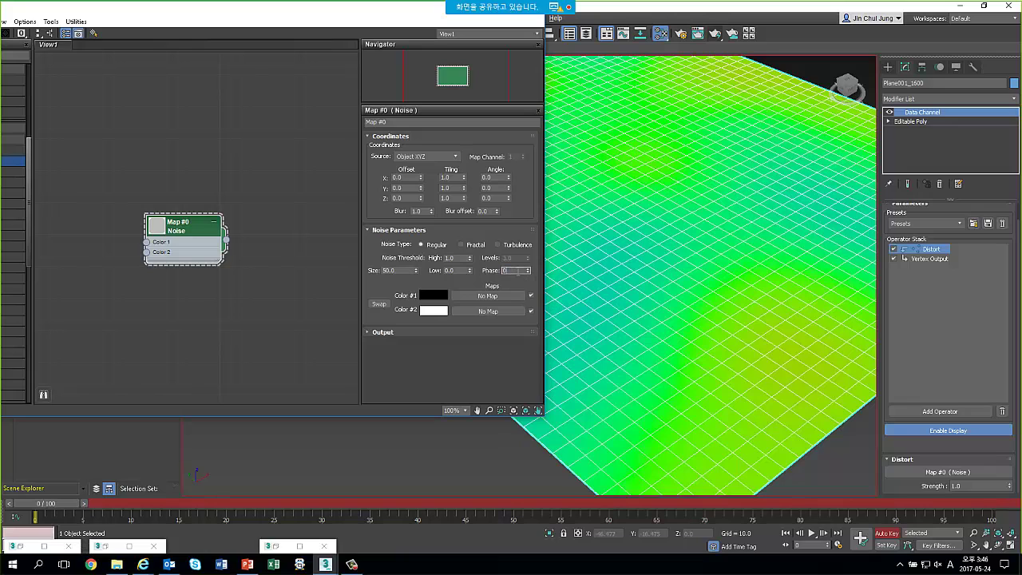
{"action": "key", "text": "Return"}
{"action": "left_click_drag", "start_coordinate": [24, 496], "coordinate": [990, 503]}
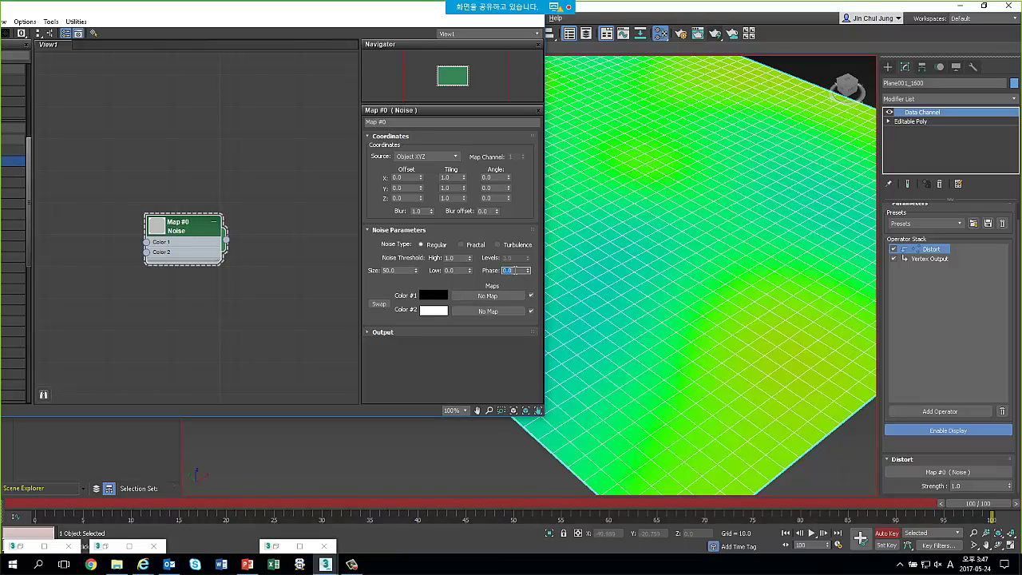
{"action": "left_click", "coordinate": [512, 271]}
{"action": "type", "text": "7"}
{"action": "key", "text": "Return"}
{"action": "left_click", "coordinate": [396, 14]}
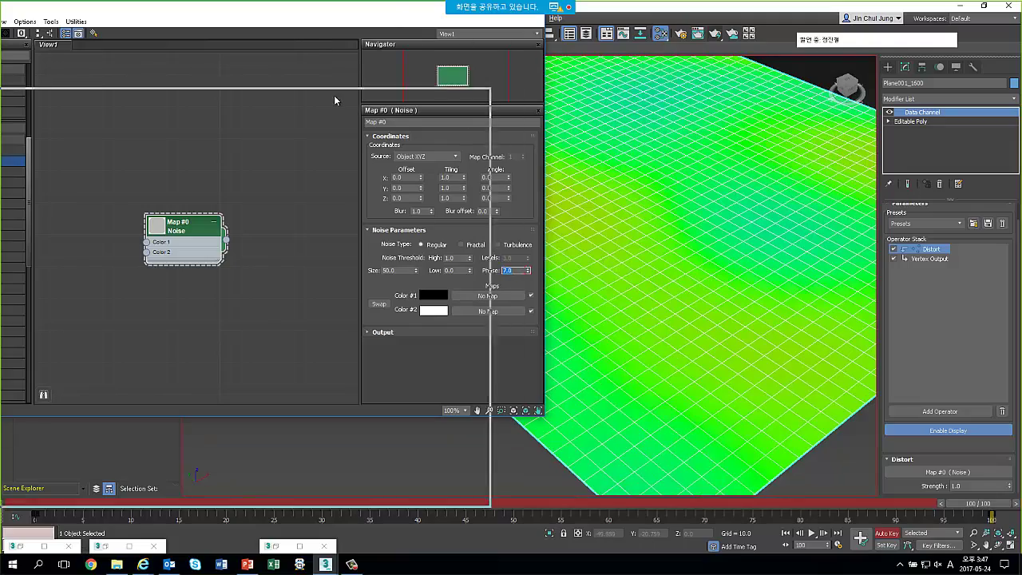
Play the animation zoomed in on the plane, switching between Vertex Output and Distort settings
{"action": "middle_click_drag", "start_coordinate": [671, 240], "coordinate": [575, 247], "text": "alt"}
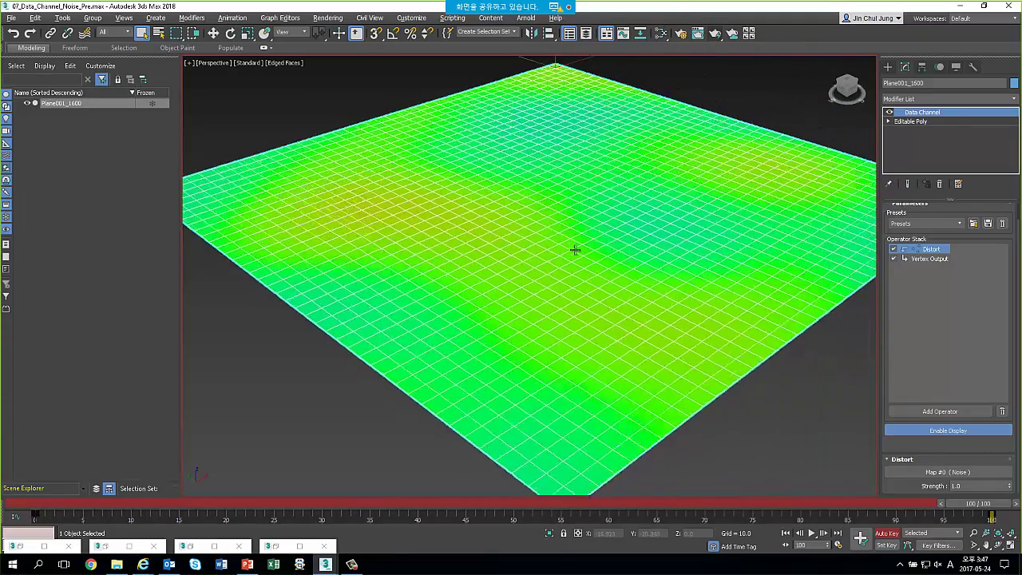
{"action": "key", "text": "/"}
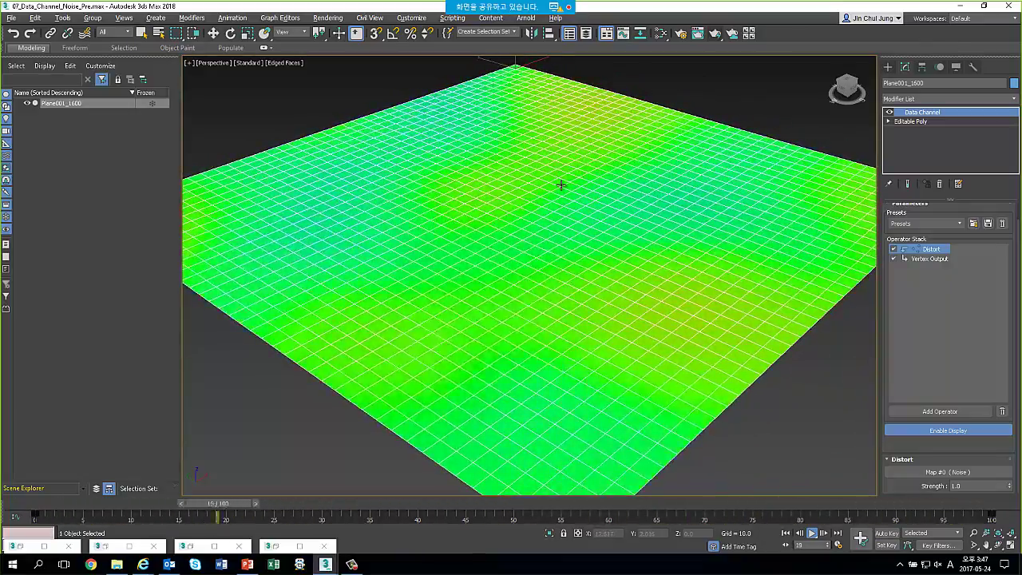
{"action": "scroll", "coordinate": [562, 183], "scroll_direction": "up", "scroll_amount": 4}
{"action": "middle_click_drag", "start_coordinate": [524, 231], "coordinate": [599, 274]}
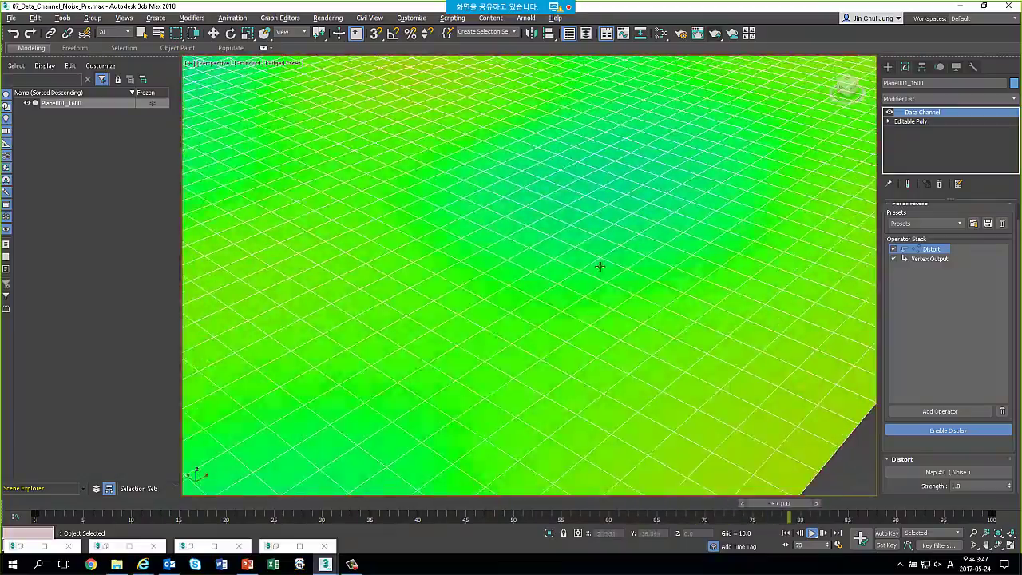
{"action": "left_click", "coordinate": [928, 260]}
{"action": "left_click", "coordinate": [931, 248]}
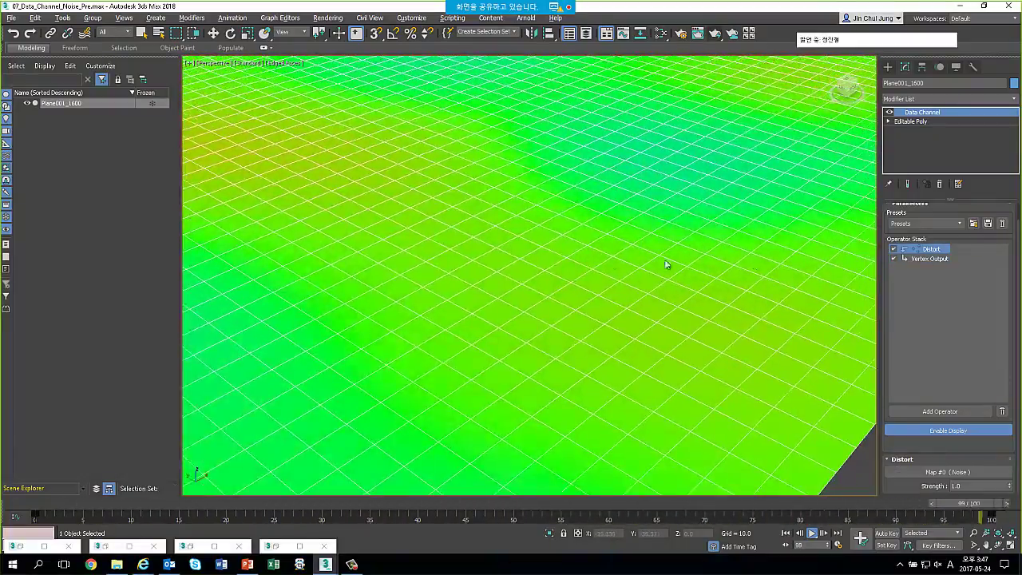
{"action": "left_click", "coordinate": [930, 259]}
{"action": "scroll", "coordinate": [923, 441], "scroll_direction": "down", "scroll_amount": 1}
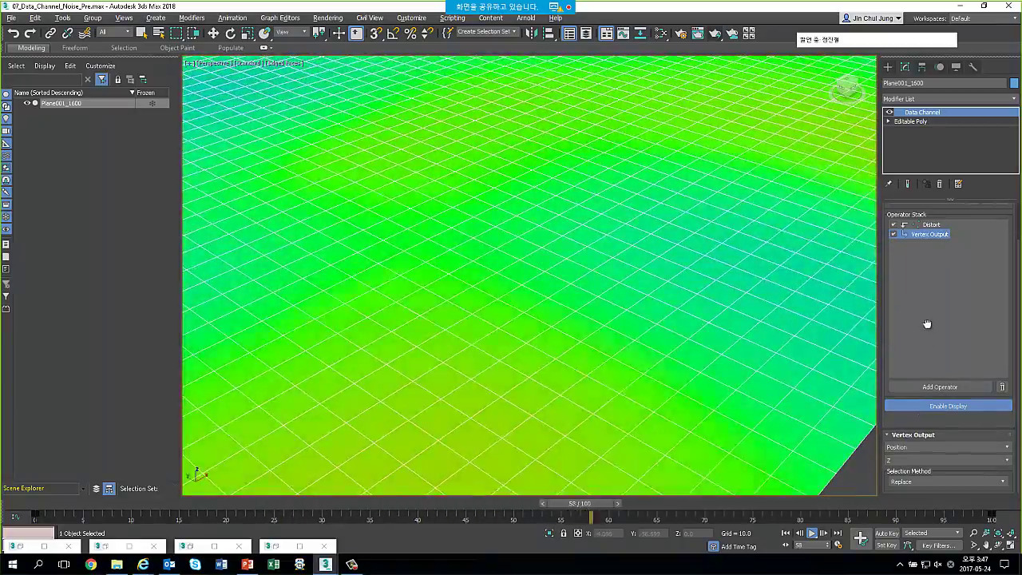
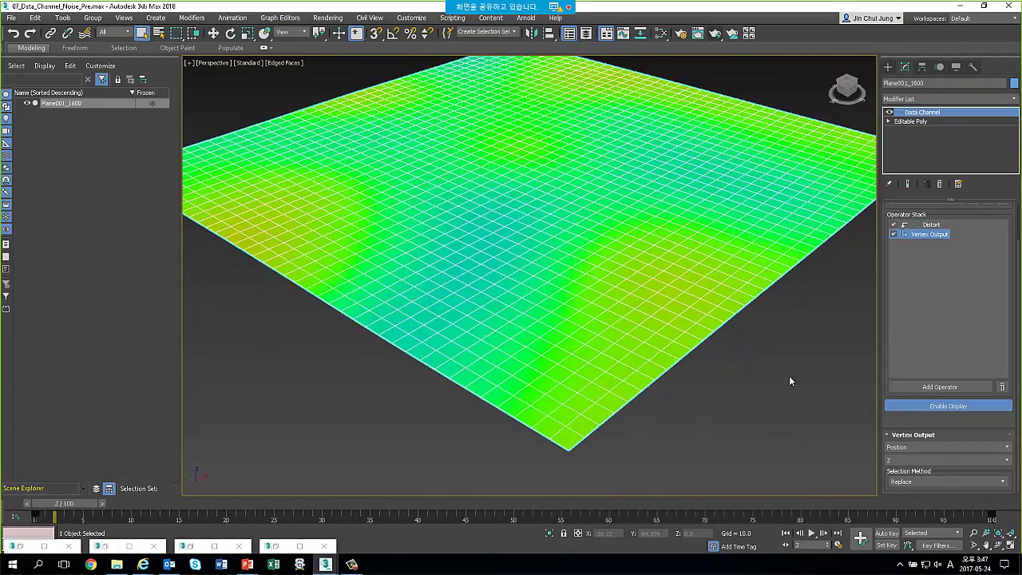
Set the Distort operator's Strength to 30 and play the animation to preview the waves
{"action": "left_click", "coordinate": [930, 225]}
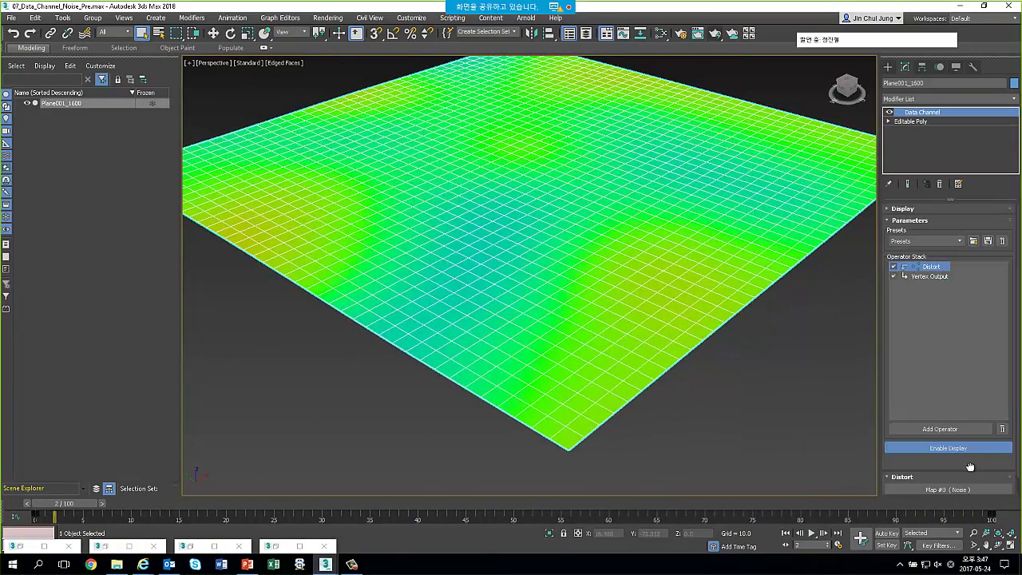
{"action": "scroll", "coordinate": [970, 466], "scroll_direction": "down", "scroll_amount": 1}
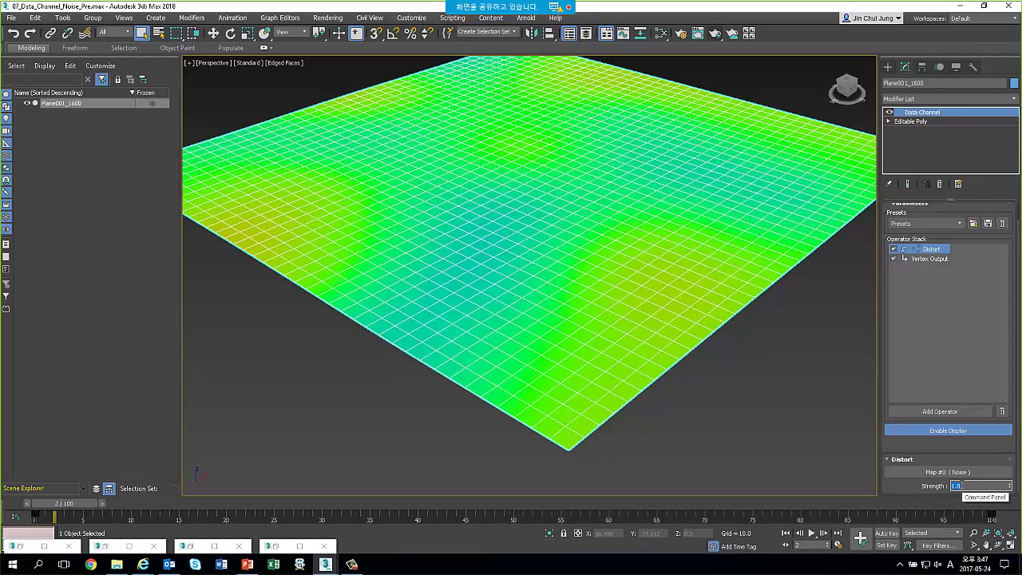
{"action": "key", "text": "Return"}
{"action": "scroll", "coordinate": [666, 292], "scroll_direction": "down", "scroll_amount": 6}
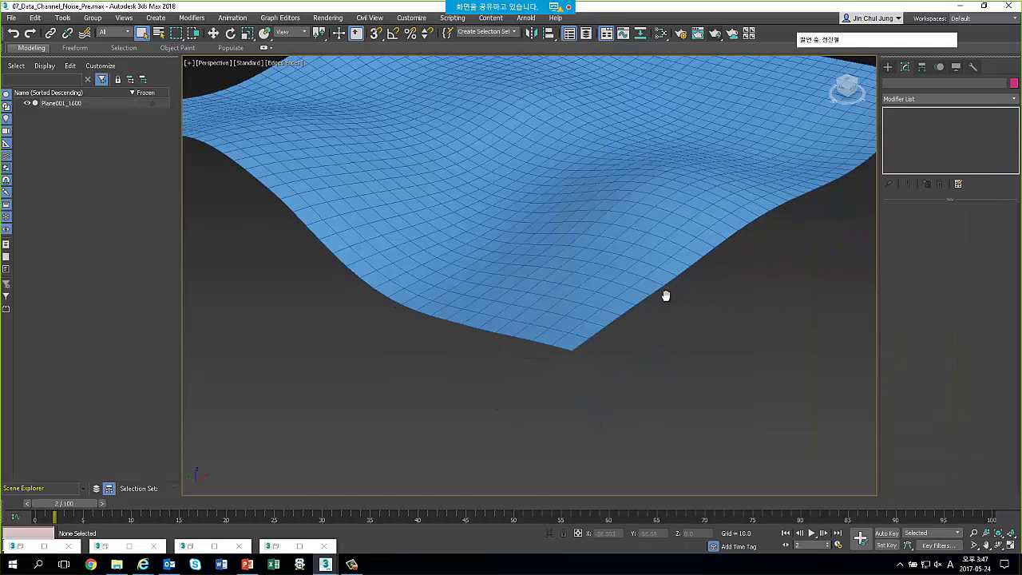
{"action": "key", "text": "slash"}
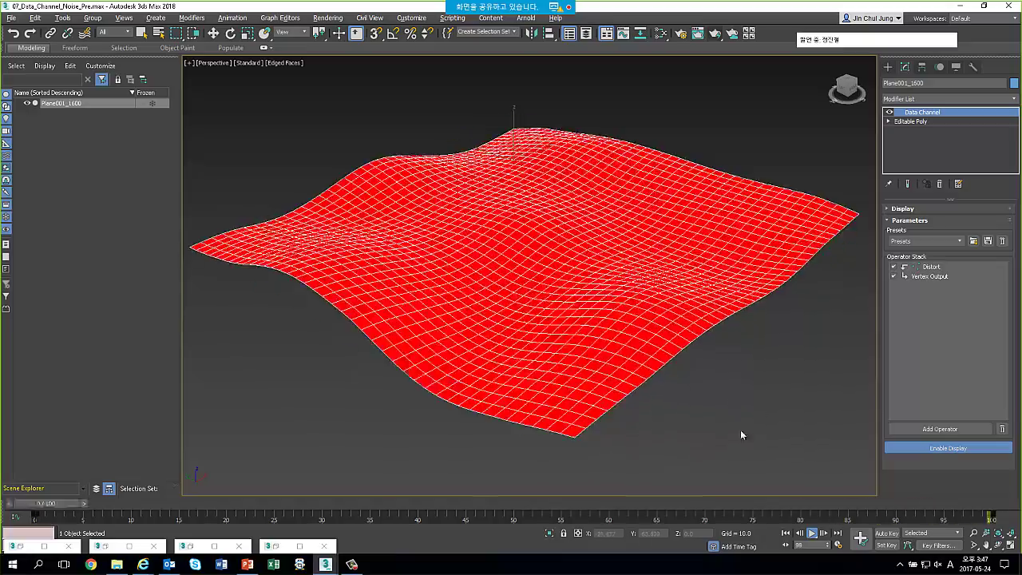
{"action": "key", "text": "q"}
Reselect the noise plane, orbit closer to it, and select the Vertex Output operator
{"action": "left_click", "coordinate": [773, 420]}
{"action": "left_click", "coordinate": [655, 346]}
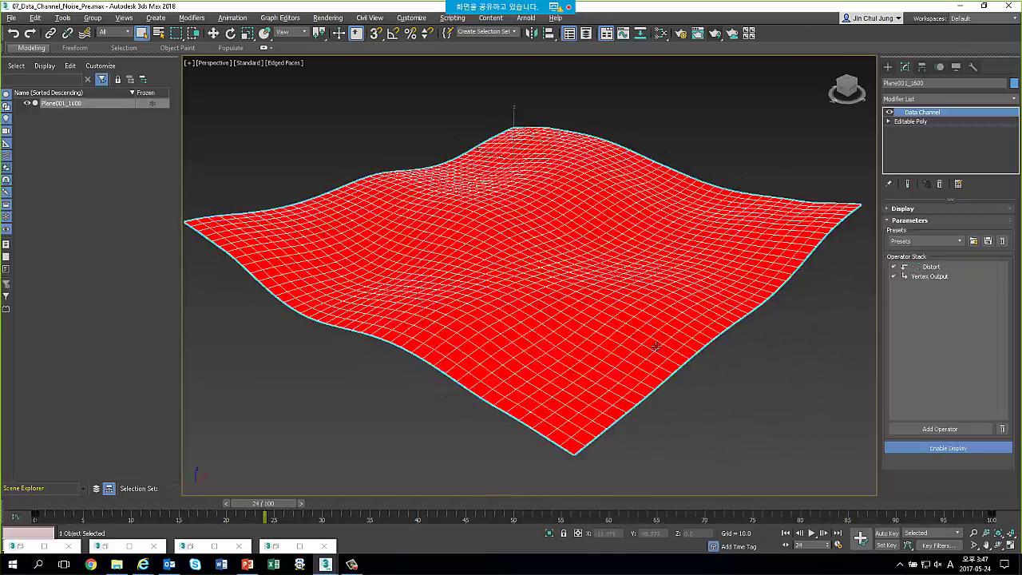
{"action": "mouse_move", "coordinate": [655, 346]}
{"action": "middle_mouse_down", "text": "alt"}
{"action": "mouse_move", "coordinate": [669, 356]}
{"action": "mouse_move", "coordinate": [618, 218]}
{"action": "mouse_move", "coordinate": [690, 329]}
{"action": "middle_mouse_up", "text": "alt"}
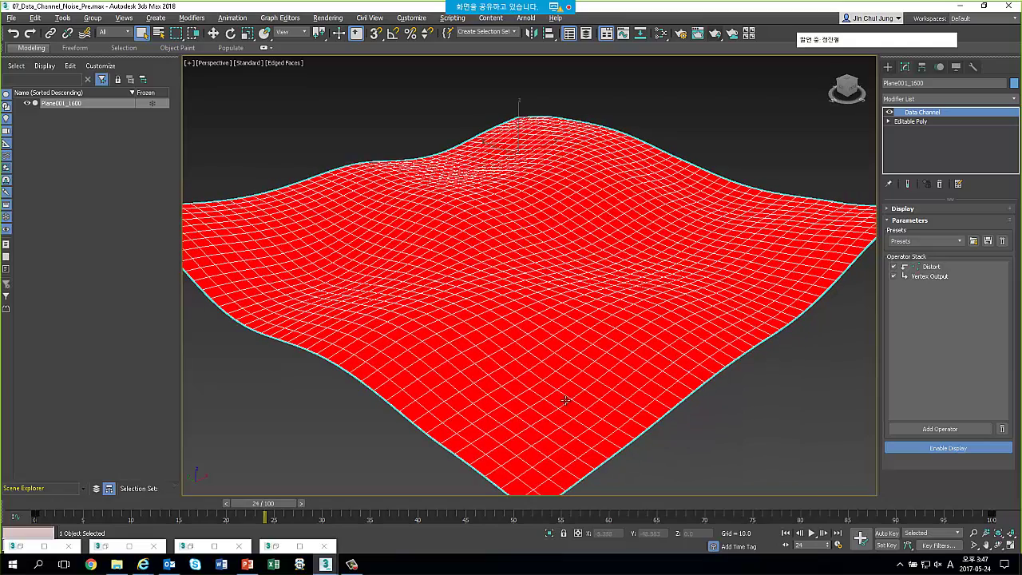
{"action": "left_click", "coordinate": [796, 143]}
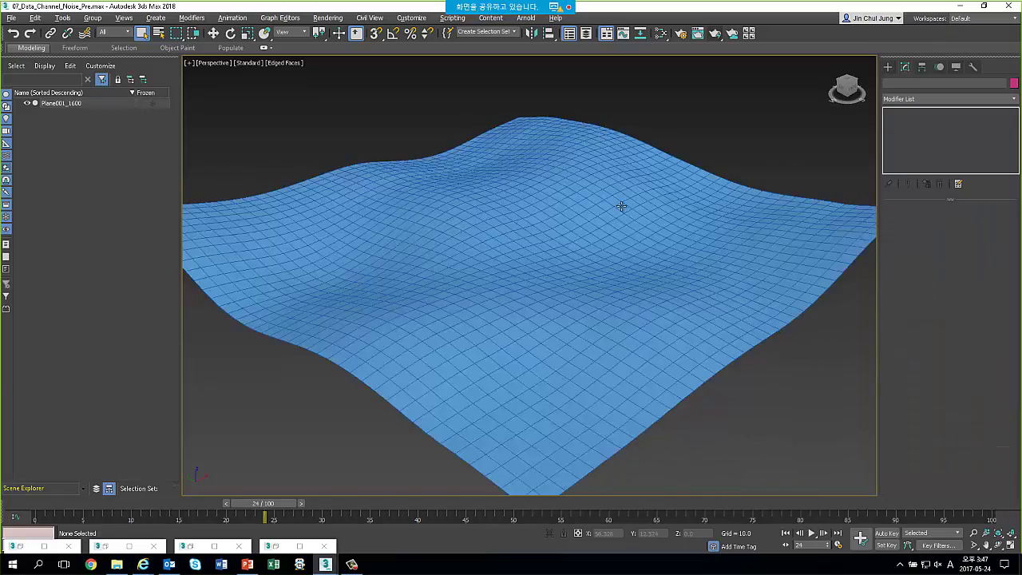
{"action": "left_click", "coordinate": [620, 205]}
{"action": "left_click", "coordinate": [929, 275]}
Add a GeoQuantize operator and move it above Vertex Output in the stack
{"action": "left_click", "coordinate": [940, 429]}
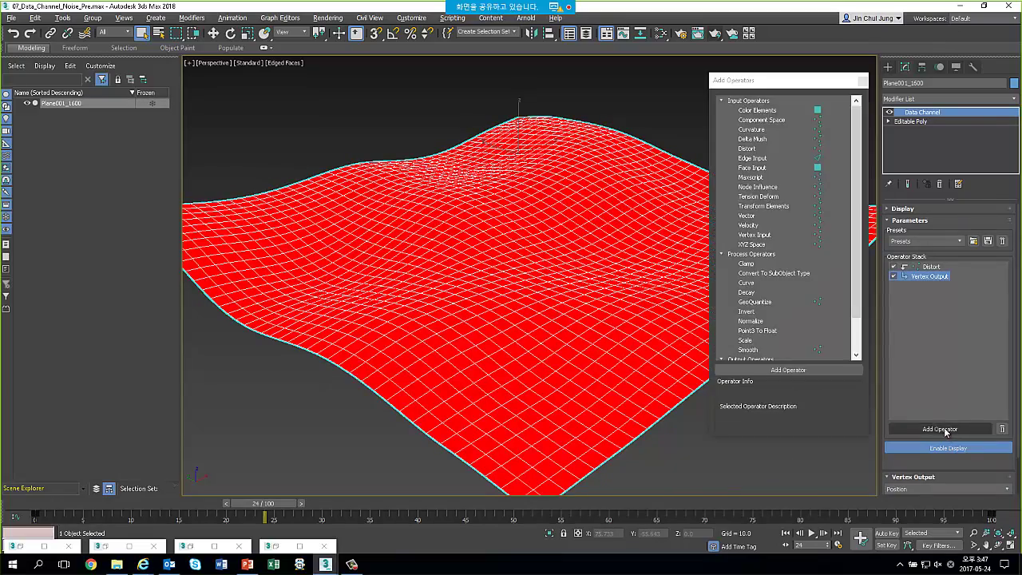
{"action": "scroll", "coordinate": [786, 283], "scroll_direction": "down", "scroll_amount": 2}
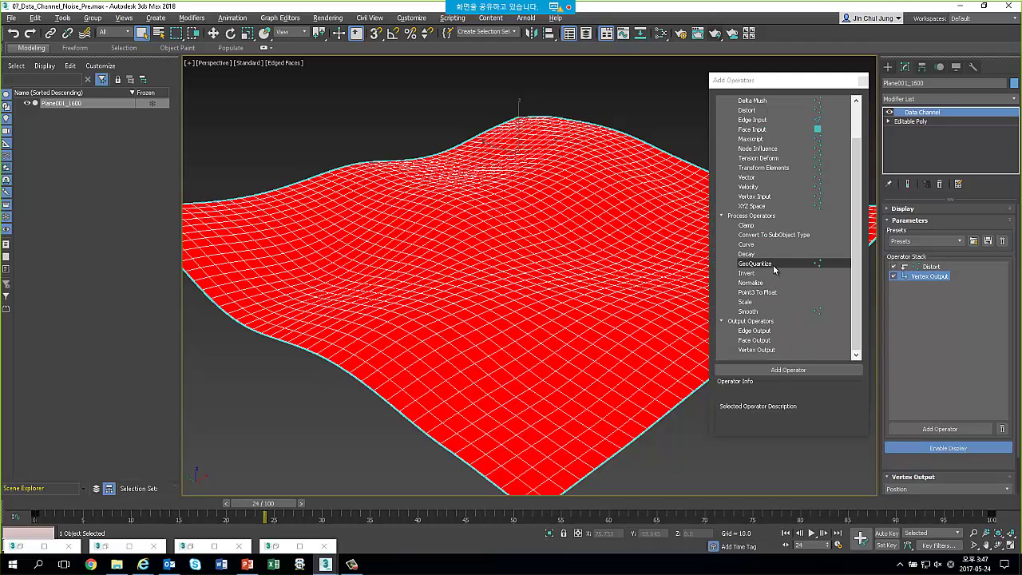
{"action": "left_click", "coordinate": [769, 265]}
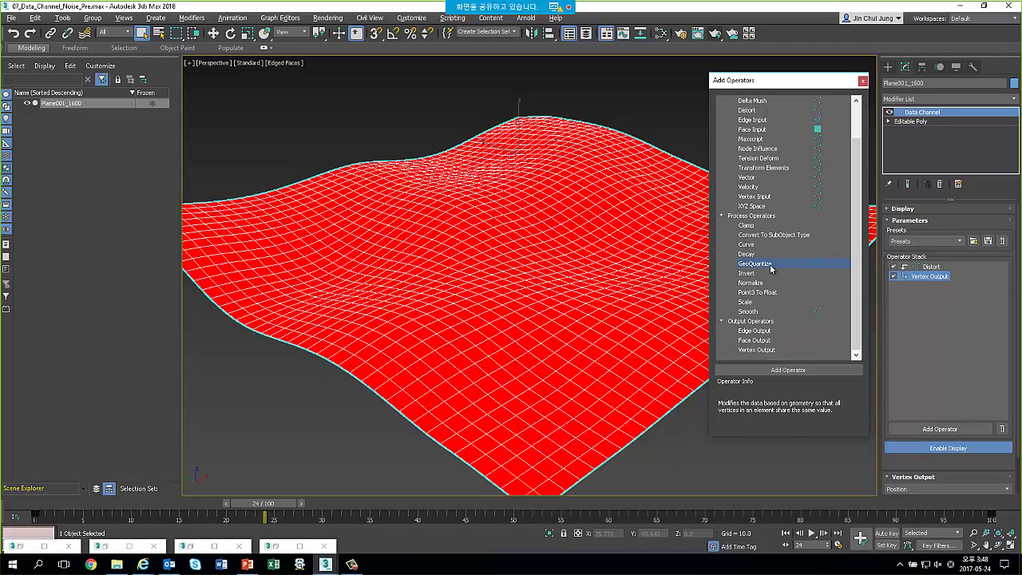
{"action": "left_click", "coordinate": [780, 371]}
{"action": "left_click", "coordinate": [863, 80]}
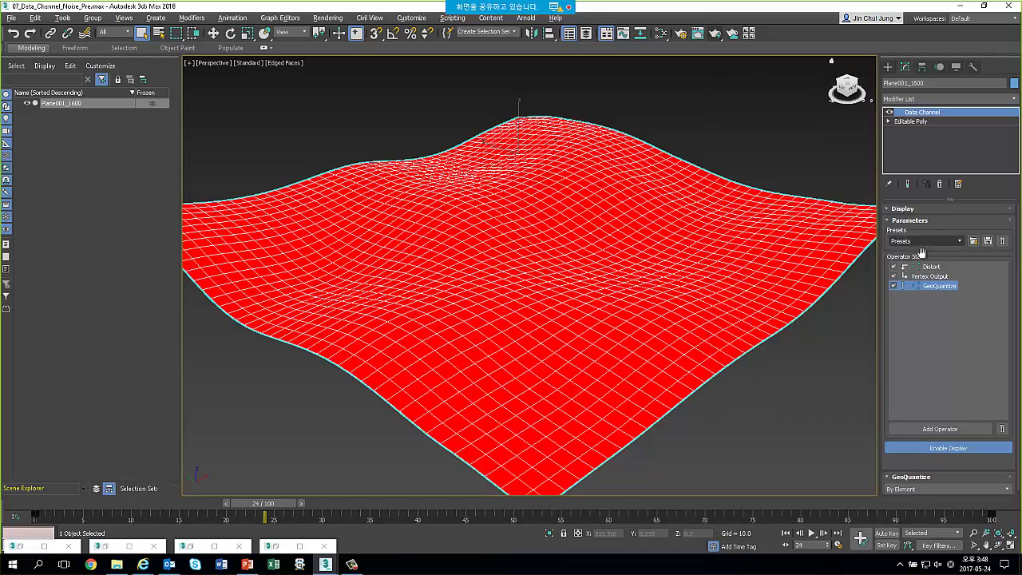
{"action": "left_click_drag", "start_coordinate": [932, 286], "coordinate": [930, 274]}
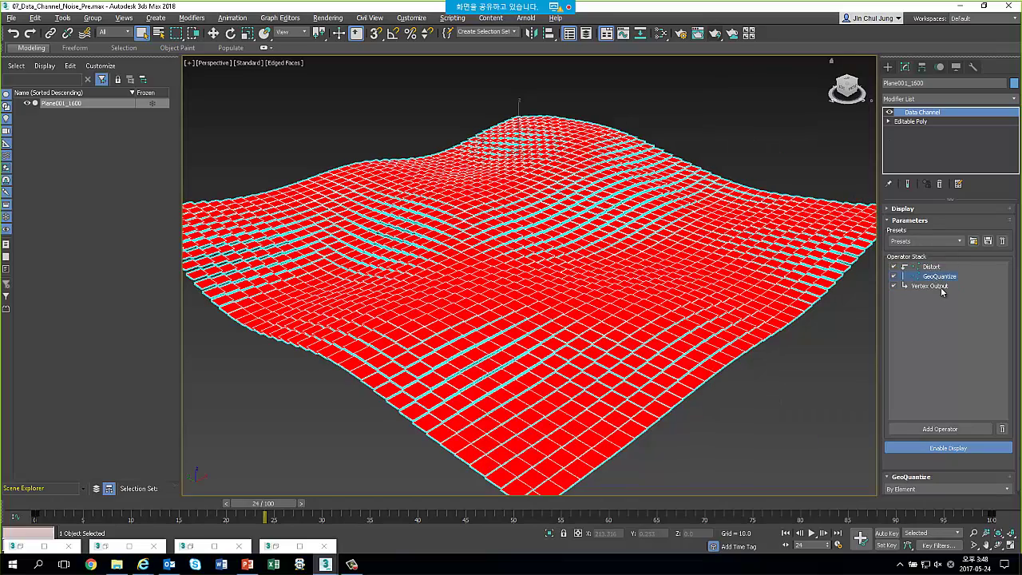
{"action": "scroll", "coordinate": [636, 316], "scroll_direction": "down", "scroll_amount": 2}
Orbit around the tiled plane and play the animation to preview the stepped tiles
{"action": "left_click", "coordinate": [734, 383]}
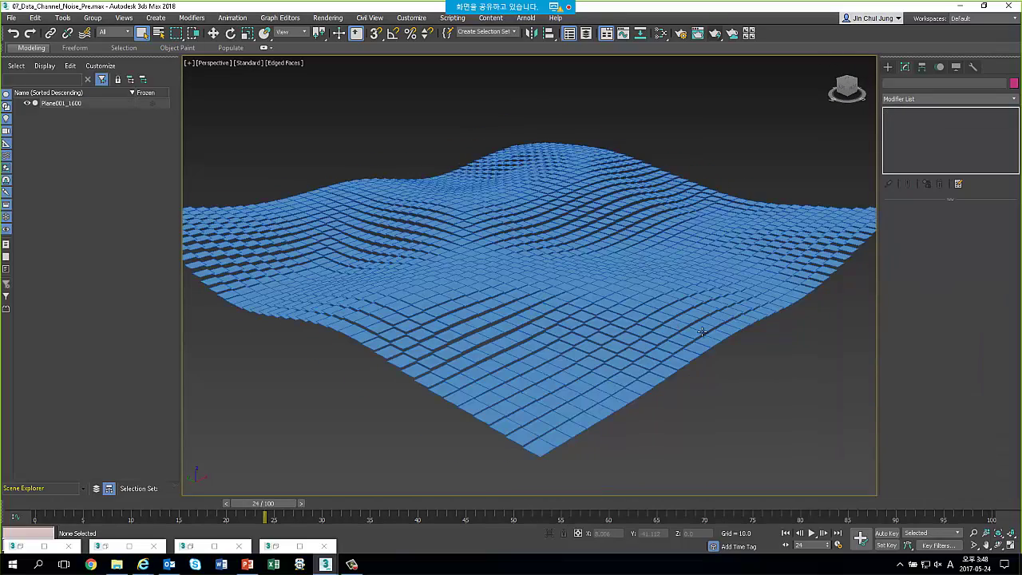
{"action": "middle_click_drag", "start_coordinate": [703, 332], "coordinate": [599, 307], "text": "alt"}
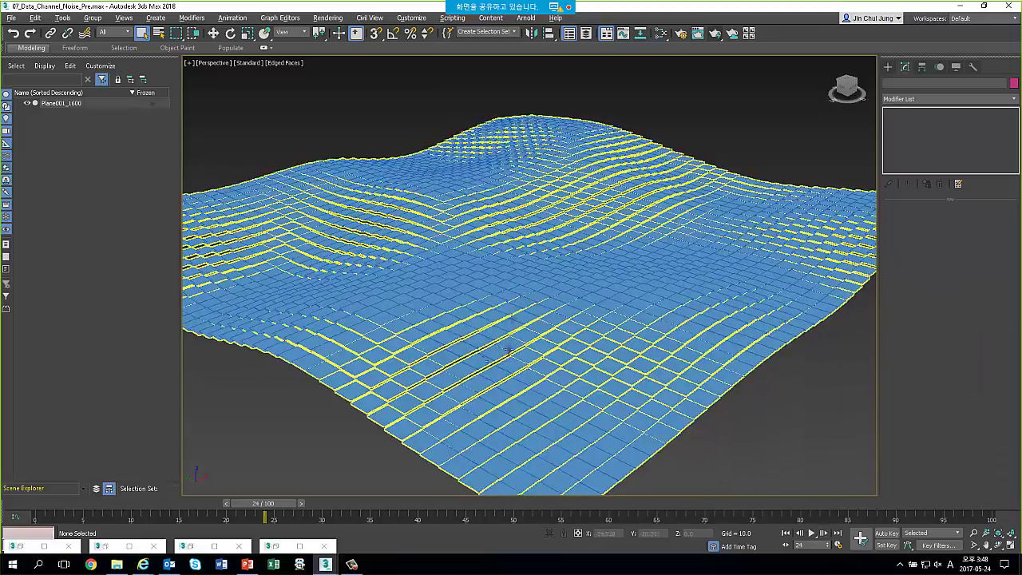
{"action": "left_click", "coordinate": [492, 335]}
{"action": "key", "text": "slash"}
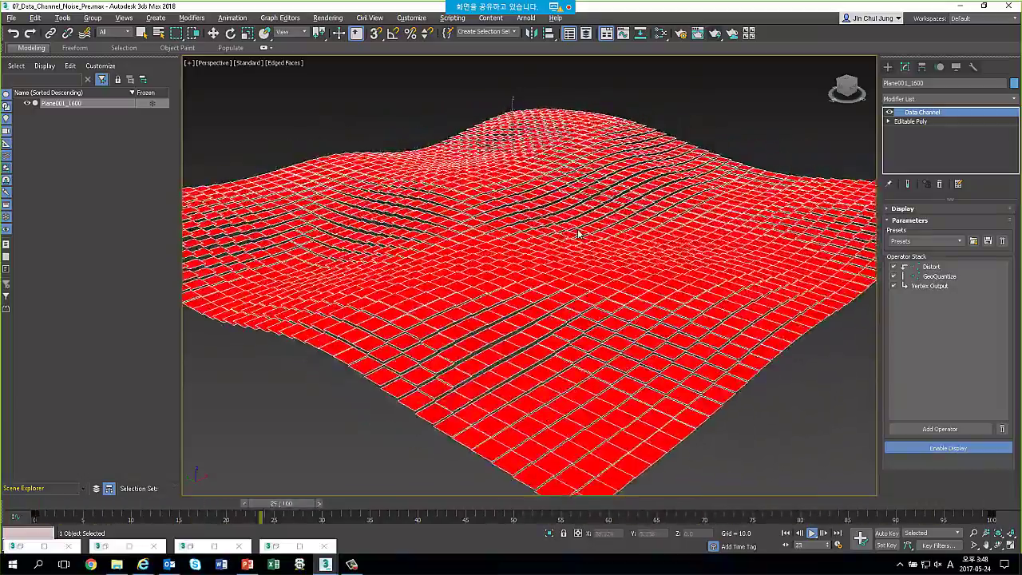
{"action": "key", "text": "slash"}
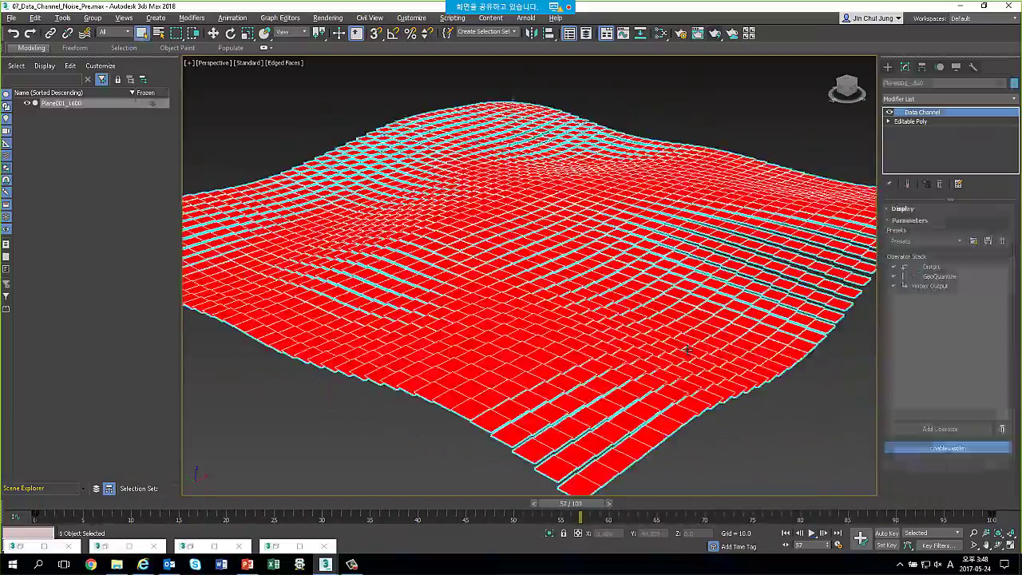
{"action": "type", "text": "xsh"}
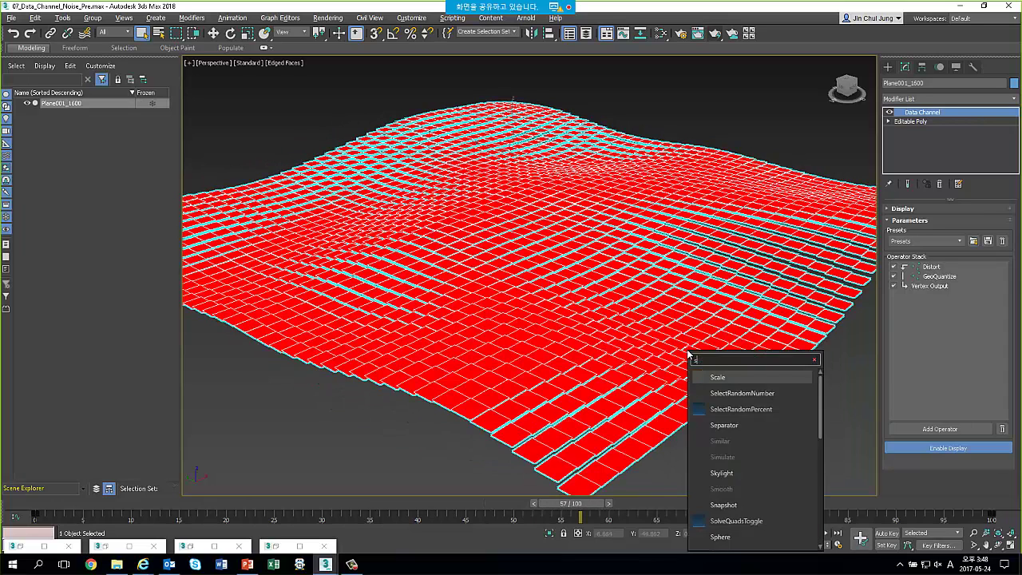
{"action": "type", "text": "ell"}
Add a Shell modifier to the tiled plane and set its Inner Amount to 30.0
{"action": "left_click", "coordinate": [733, 380]}
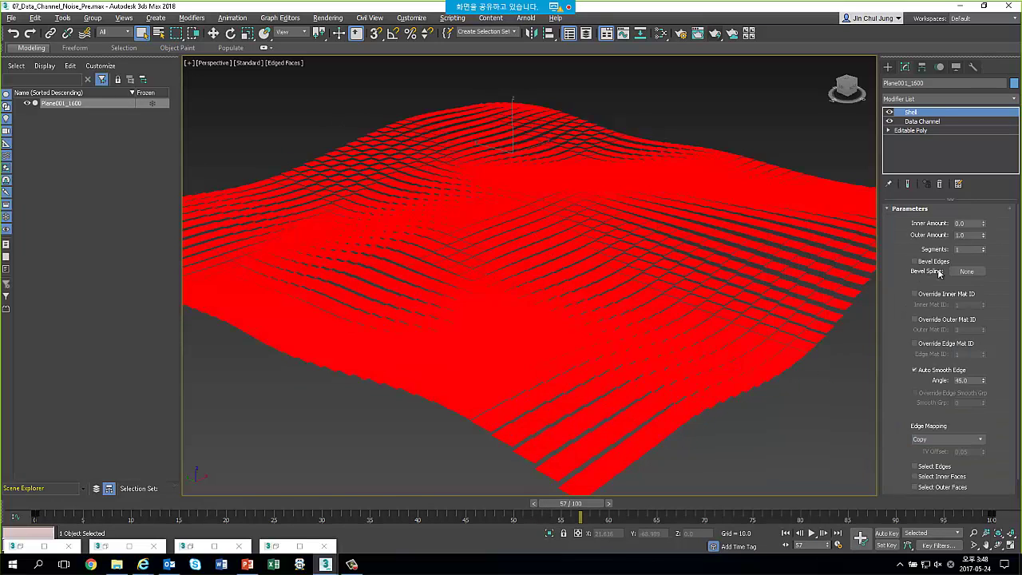
{"action": "double_click", "coordinate": [962, 223]}
{"action": "type", "text": "10"}
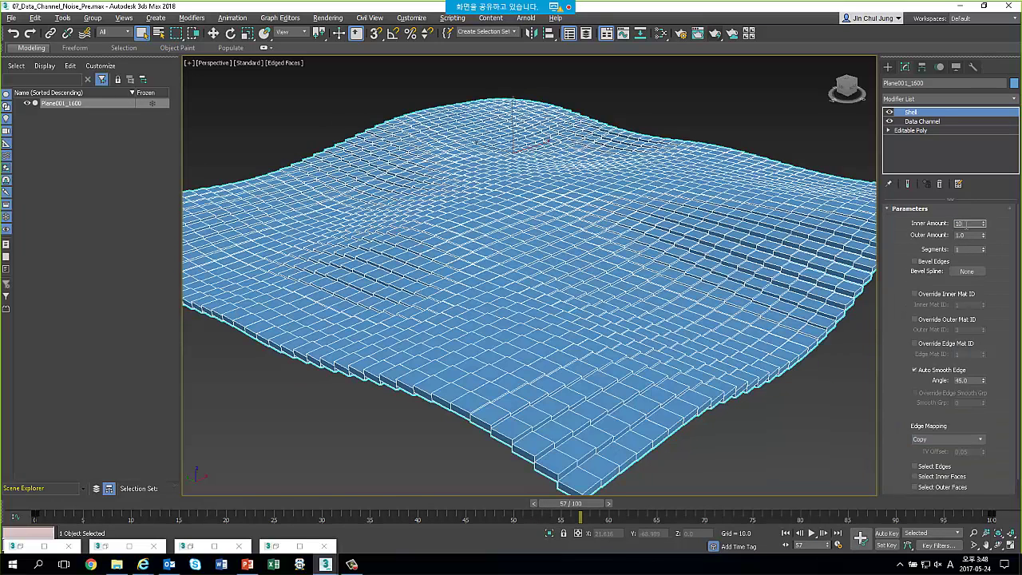
{"action": "key", "text": "Tab"}
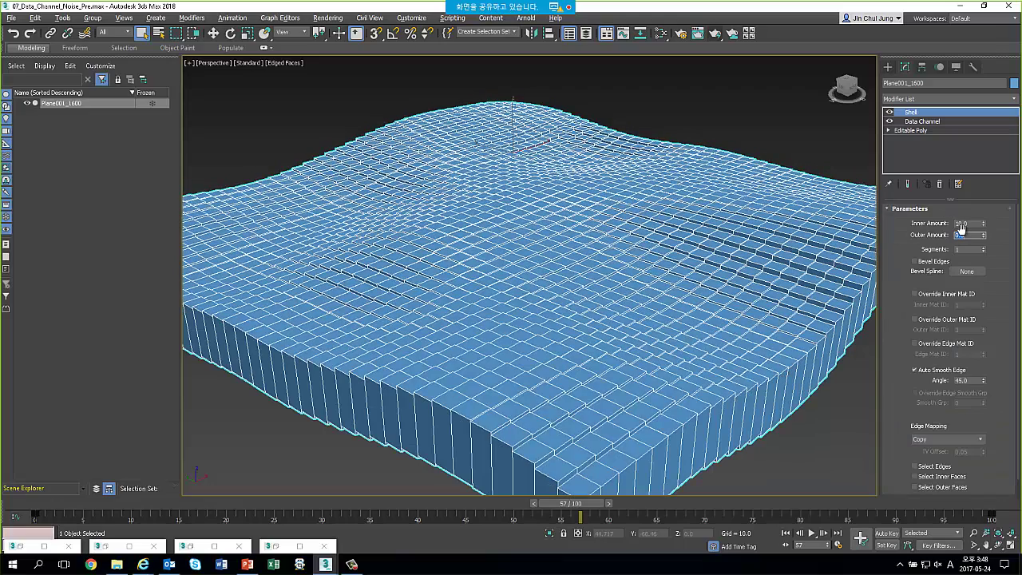
{"action": "double_click", "coordinate": [970, 224]}
{"action": "type", "text": "0"}
{"action": "key", "text": "Return"}
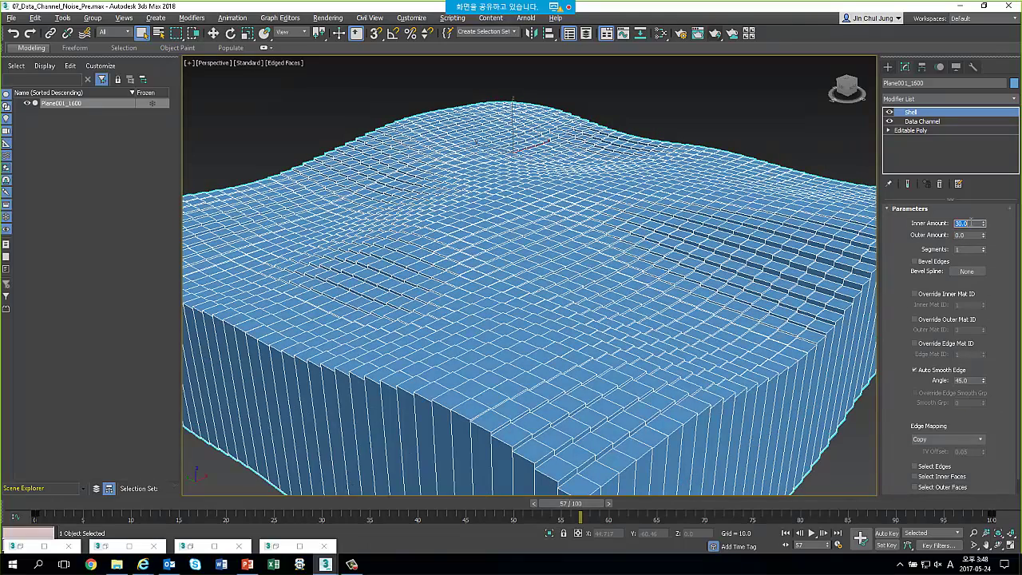
{"action": "left_click", "coordinate": [782, 108]}
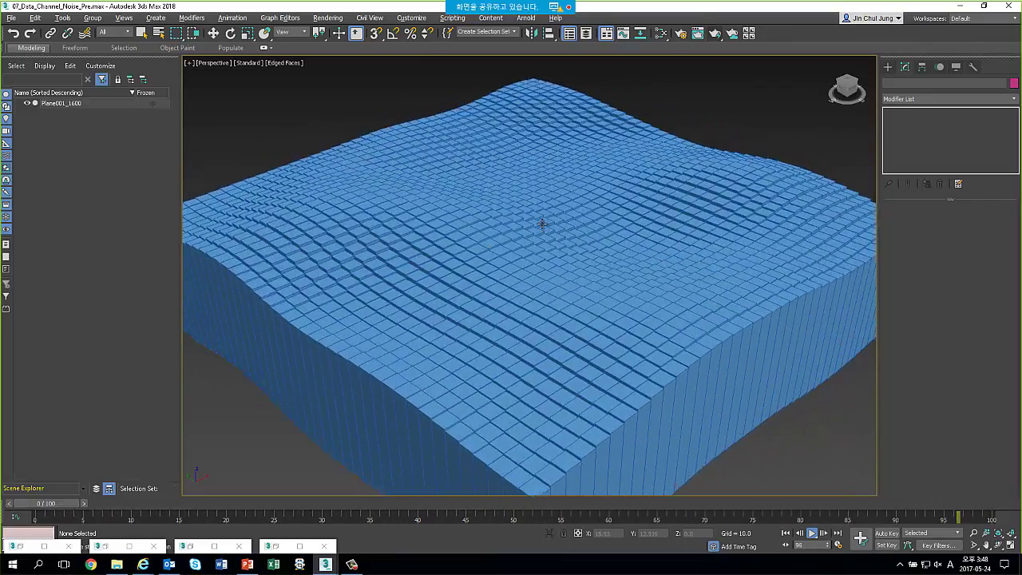
{"action": "key", "text": "slash"}
{"action": "left_click", "coordinate": [671, 162]}
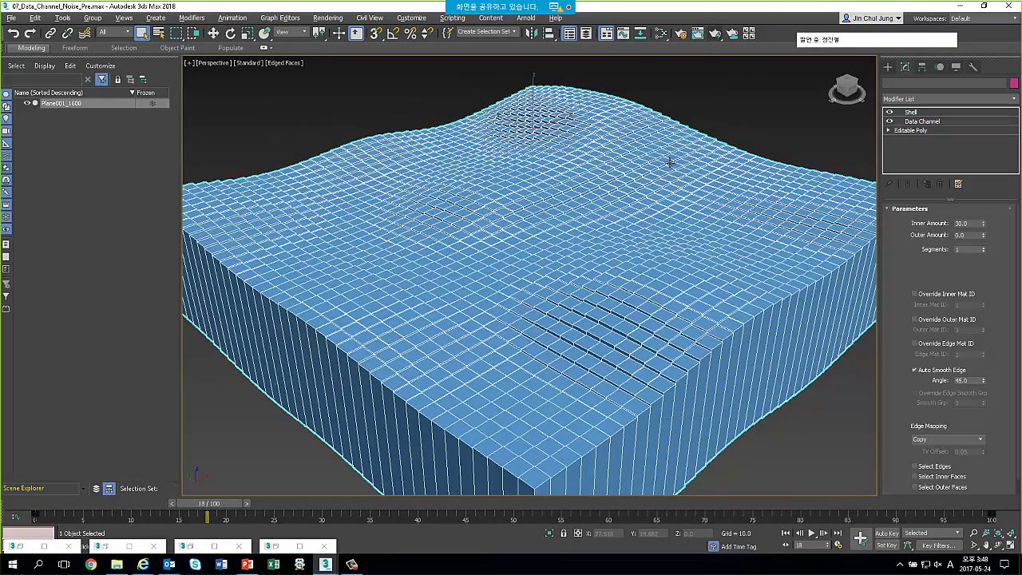
{"action": "left_click", "coordinate": [234, 435]}
{"action": "left_click", "coordinate": [510, 279]}
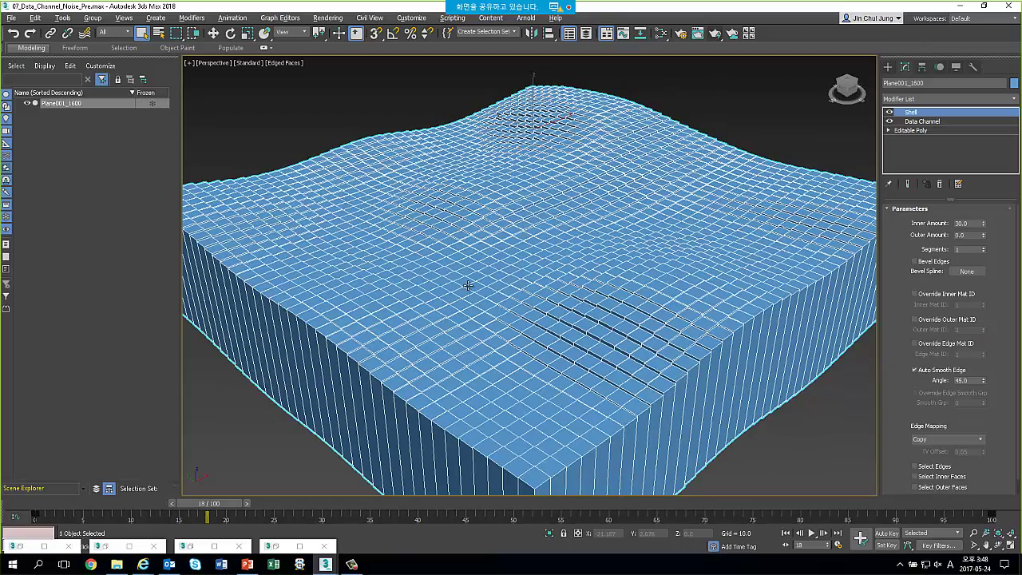
{"action": "key", "text": "slash"}
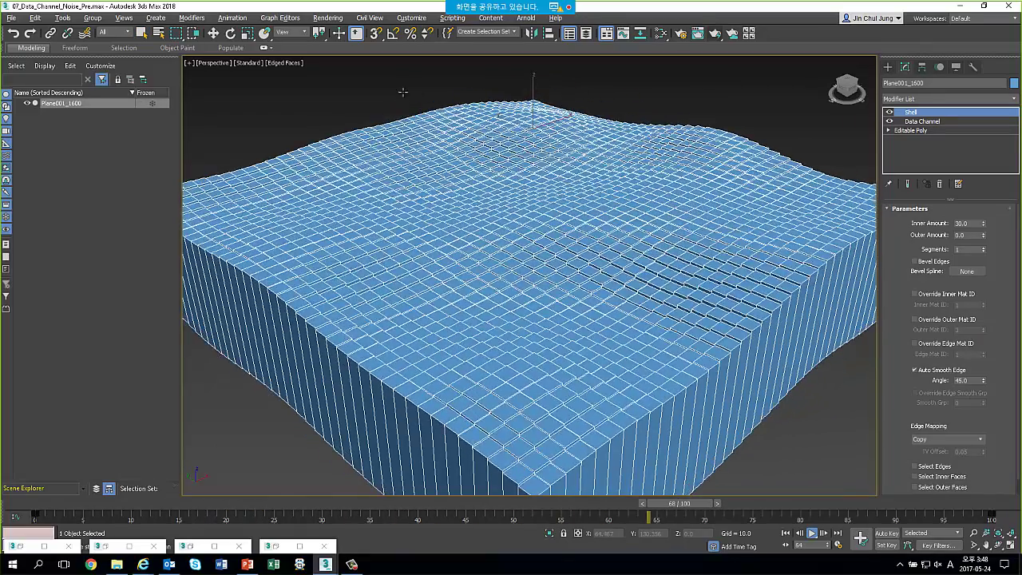
{"action": "left_click", "coordinate": [403, 92]}
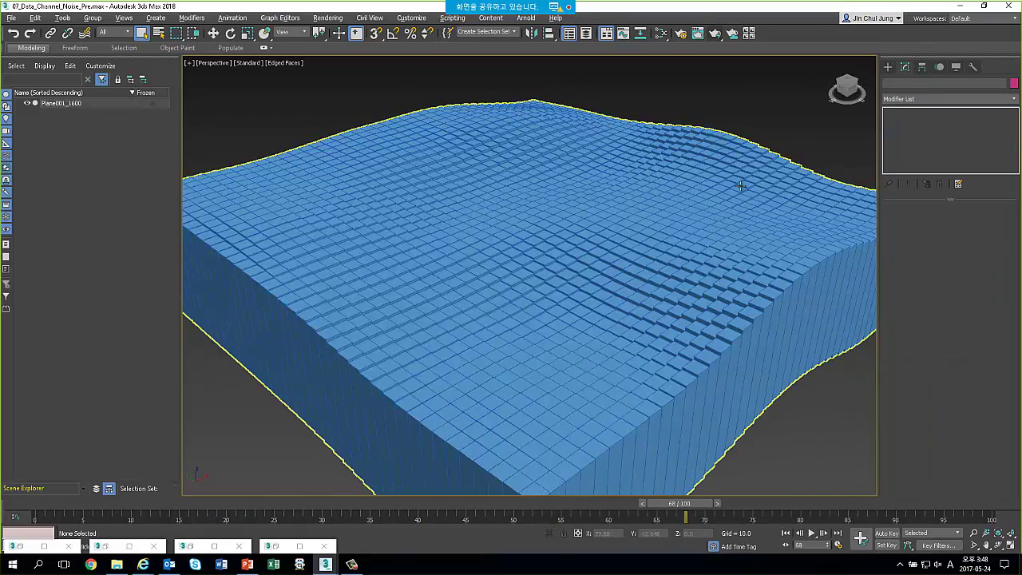
{"action": "left_click", "coordinate": [591, 195]}
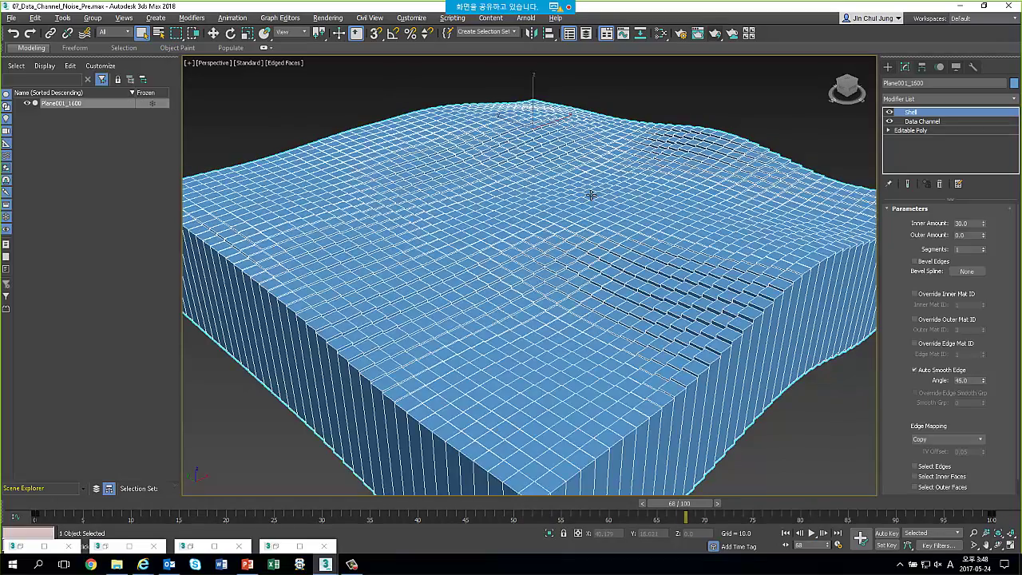
{"action": "left_click", "coordinate": [383, 93]}
{"action": "left_click", "coordinate": [556, 176]}
{"action": "left_click", "coordinate": [383, 92]}
{"action": "left_click", "coordinate": [532, 151]}
{"action": "left_click", "coordinate": [383, 93]}
{"action": "left_click", "coordinate": [395, 151]}
{"action": "left_click", "coordinate": [339, 104]}
{"action": "left_click", "coordinate": [420, 157]}
{"action": "left_click", "coordinate": [692, 98]}
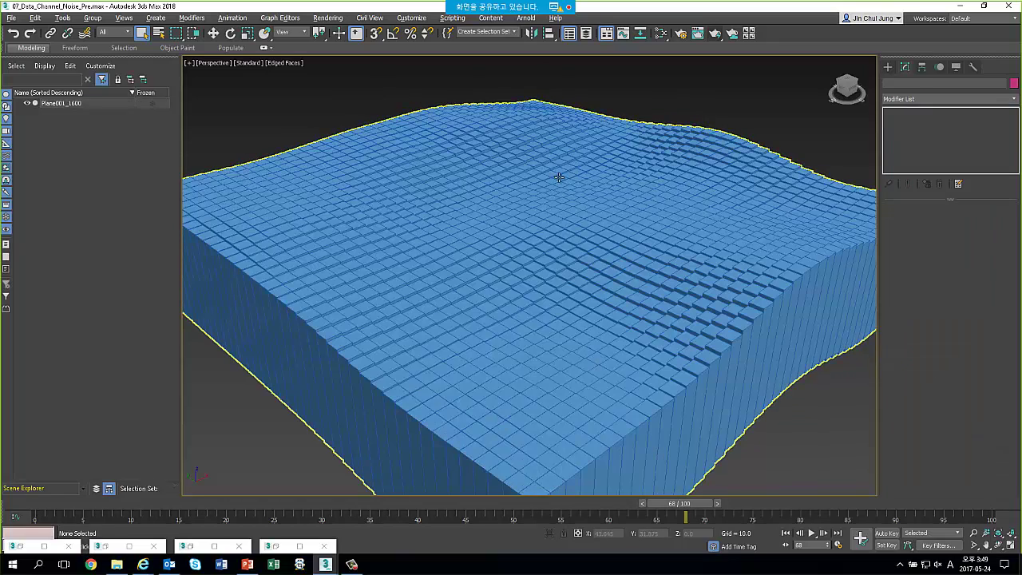
{"action": "left_click", "coordinate": [559, 177]}
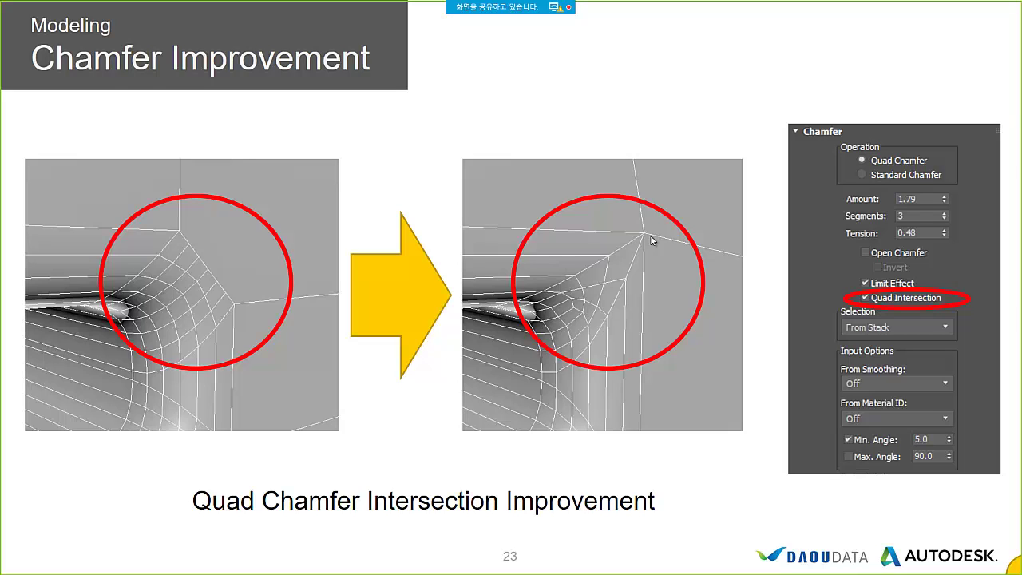
Show the Editable Motion Path slide, end the slideshow, and minimize PowerPoint
{"action": "left_click", "coordinate": [651, 239]}
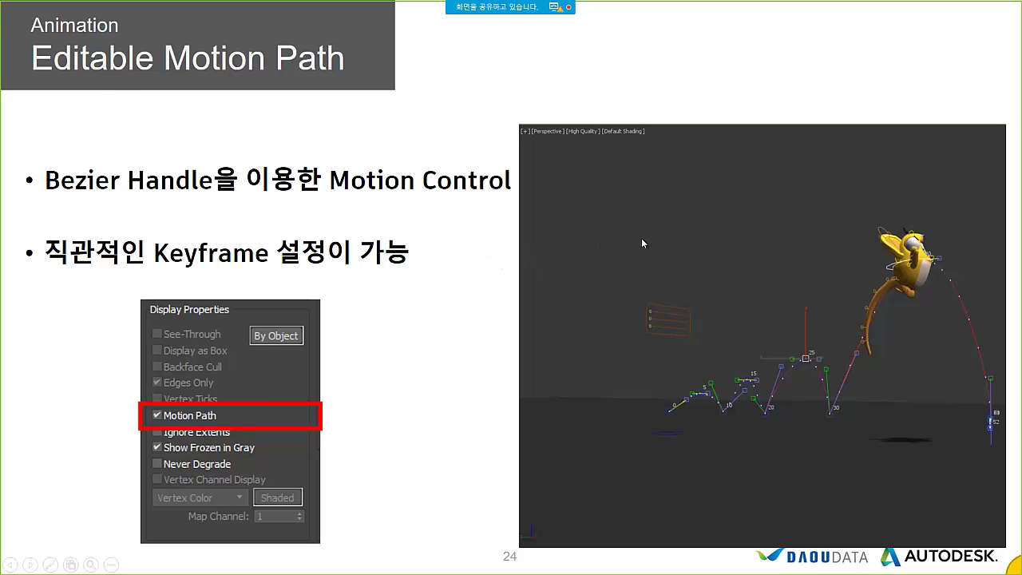
{"action": "key", "text": "Escape"}
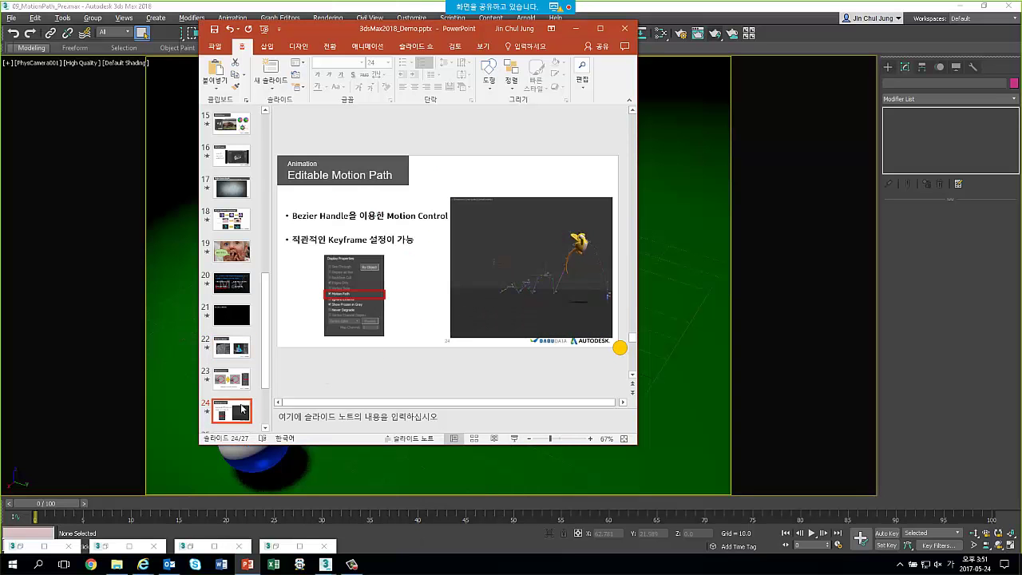
{"action": "scroll", "coordinate": [242, 408], "scroll_direction": "down", "scroll_amount": 1}
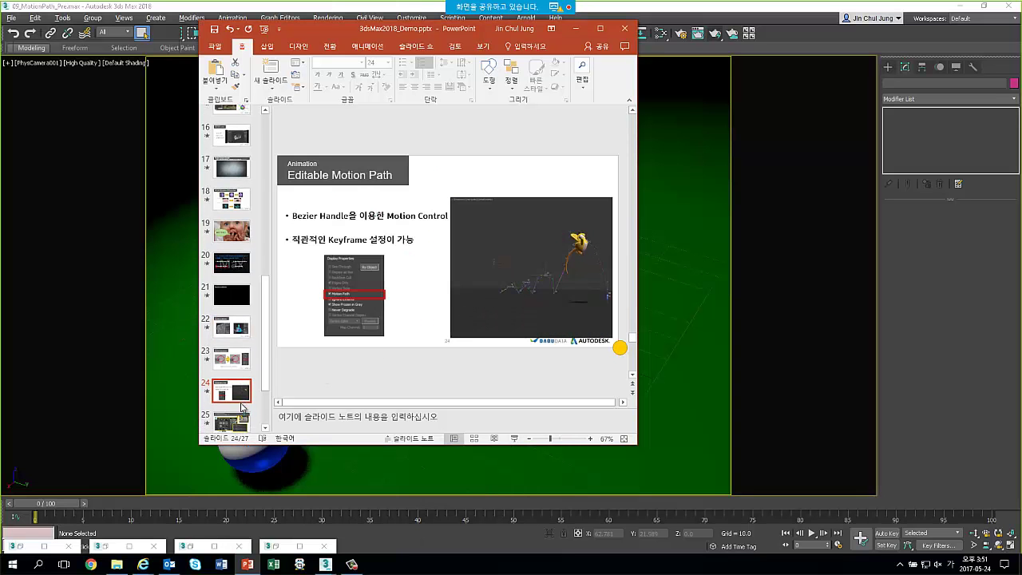
{"action": "left_click", "coordinate": [576, 31]}
Play the billiard animation, select the white cue ball, and rewind to the start
{"action": "key", "text": "slash"}
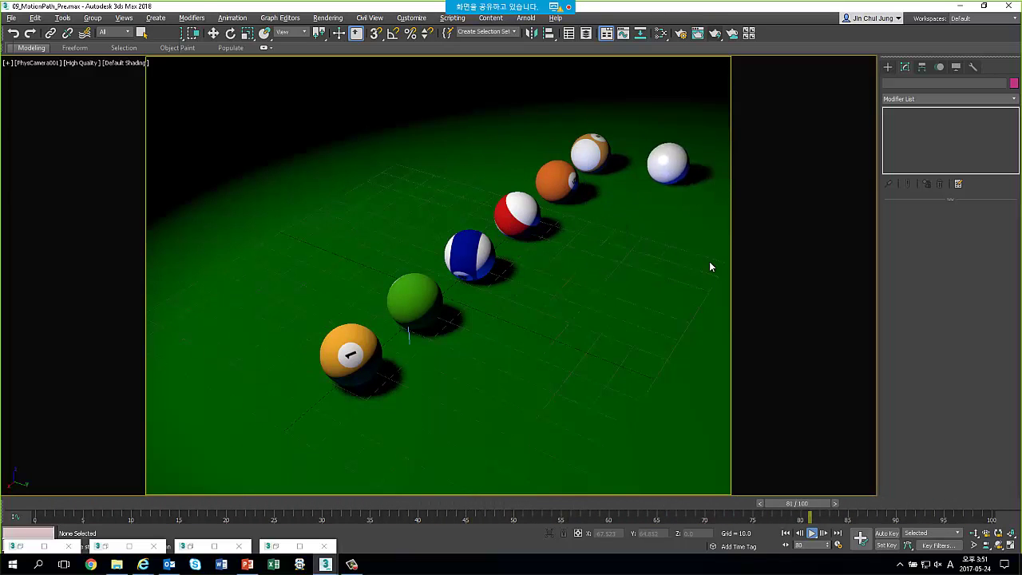
{"action": "key", "text": "slash"}
{"action": "left_click", "coordinate": [590, 122]}
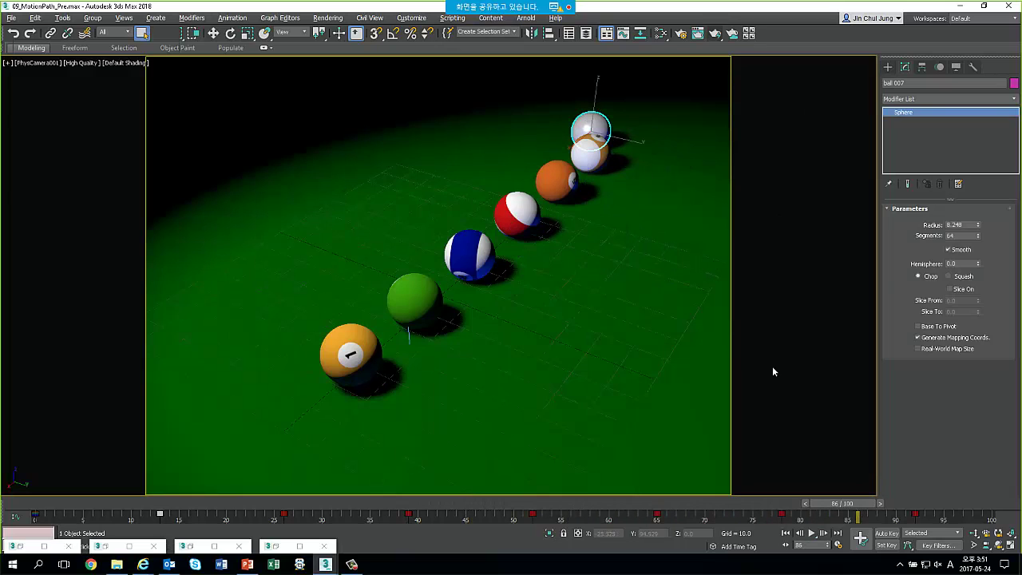
{"action": "left_click_drag", "start_coordinate": [851, 503], "coordinate": [213, 495]}
{"action": "key", "text": "Home"}
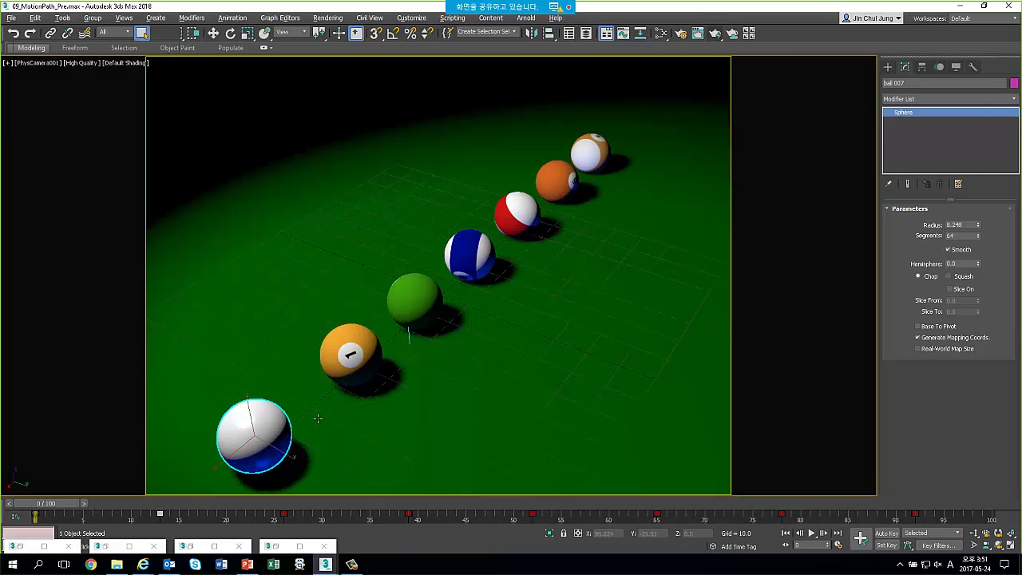
Show the cue ball's motion path in the Motion panel with Sub-Object keys and Always Show enabled
{"action": "left_click", "coordinate": [939, 67]}
{"action": "left_click", "coordinate": [983, 125]}
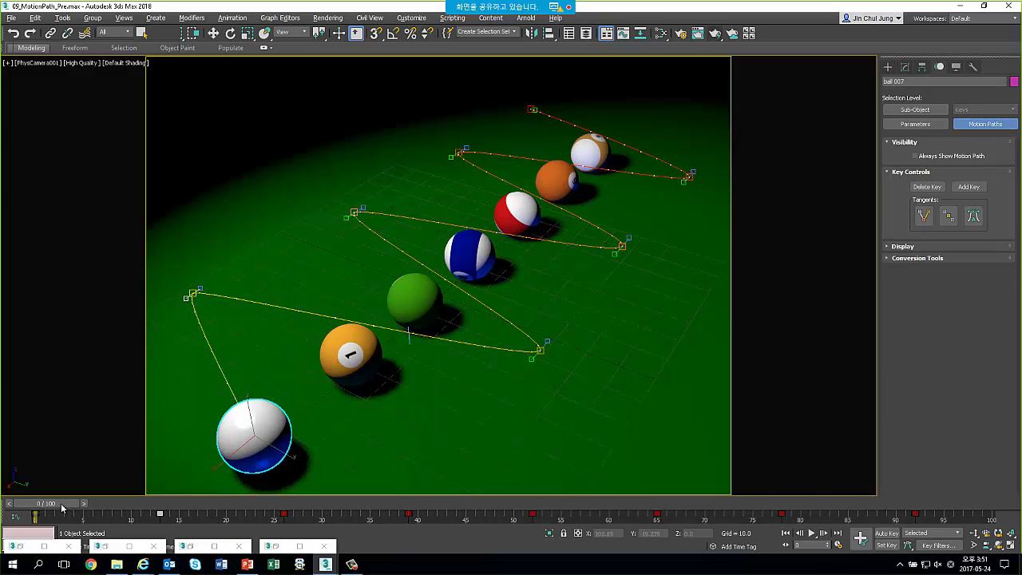
{"action": "left_click_drag", "start_coordinate": [61, 508], "coordinate": [114, 507]}
{"action": "left_click", "coordinate": [285, 442]}
{"action": "left_click", "coordinate": [234, 372]}
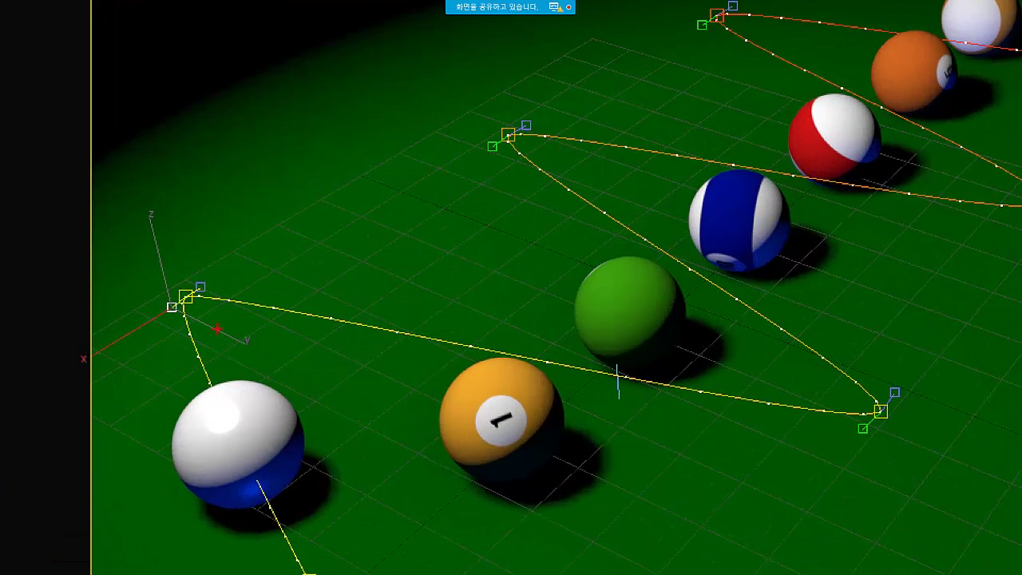
Move the cue ball's path keys to bend its path into a sweeping curve past the green ball
{"action": "left_click_drag", "start_coordinate": [222, 342], "coordinate": [184, 372]}
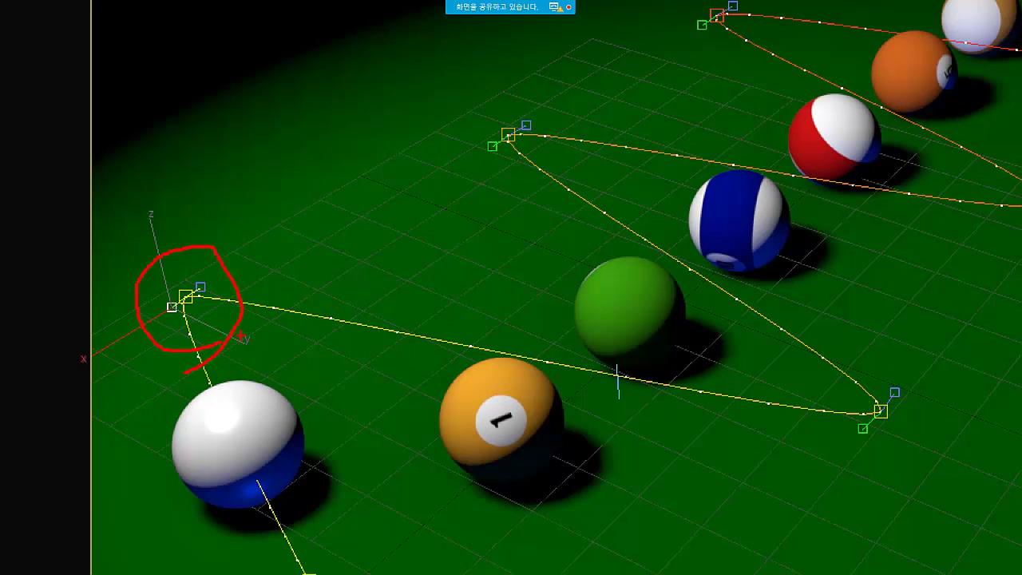
{"action": "key", "text": "Escape"}
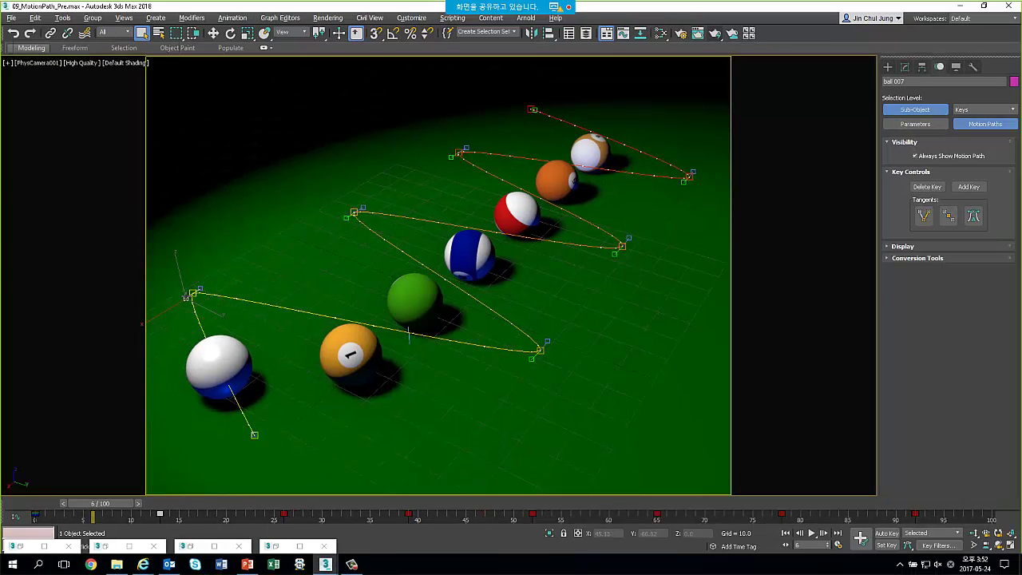
{"action": "key", "text": "w"}
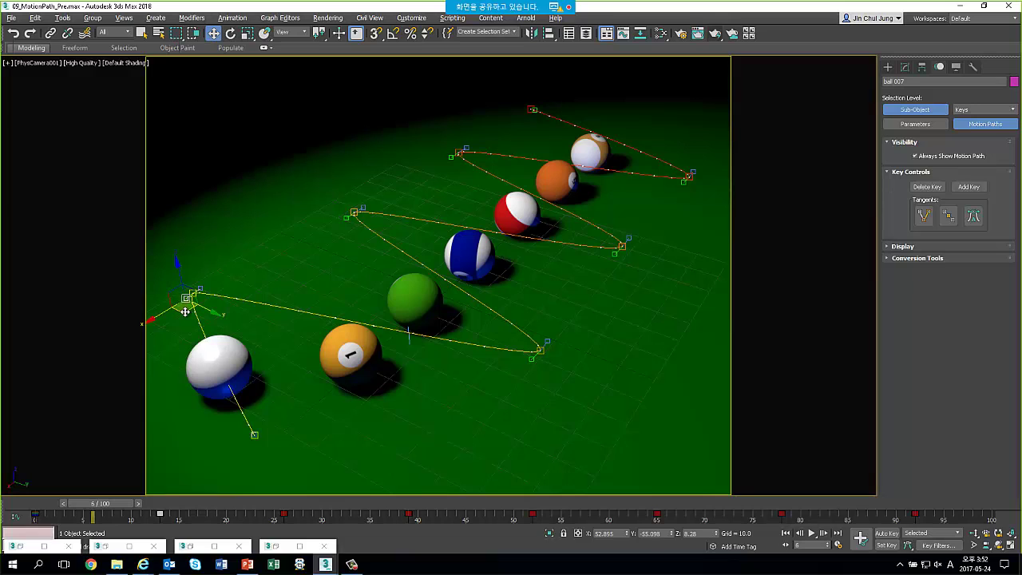
{"action": "left_click_drag", "start_coordinate": [182, 303], "coordinate": [156, 338]}
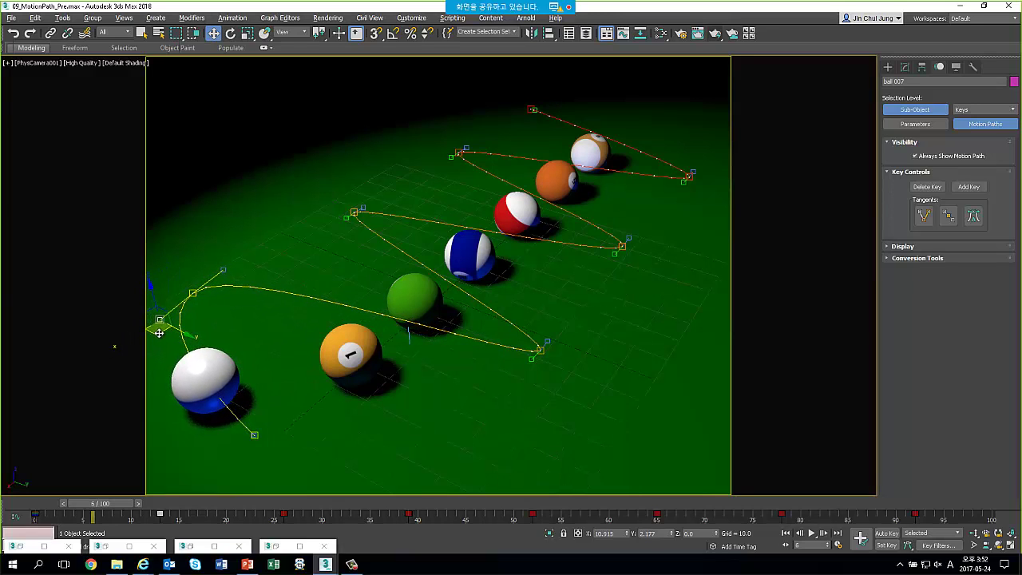
{"action": "left_click", "coordinate": [192, 294]}
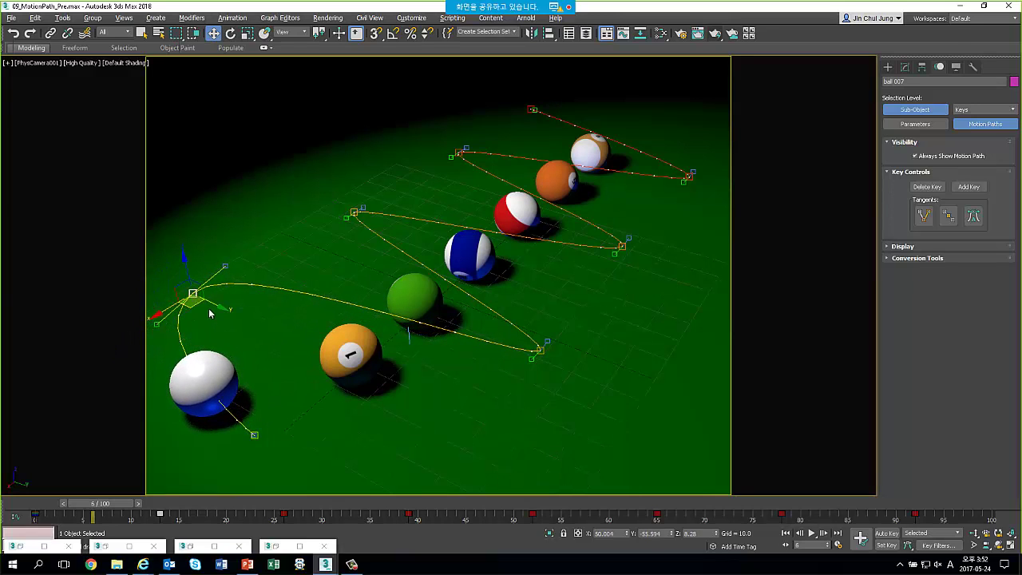
{"action": "left_click_drag", "start_coordinate": [220, 306], "coordinate": [194, 295]}
{"action": "left_click", "coordinate": [540, 350]}
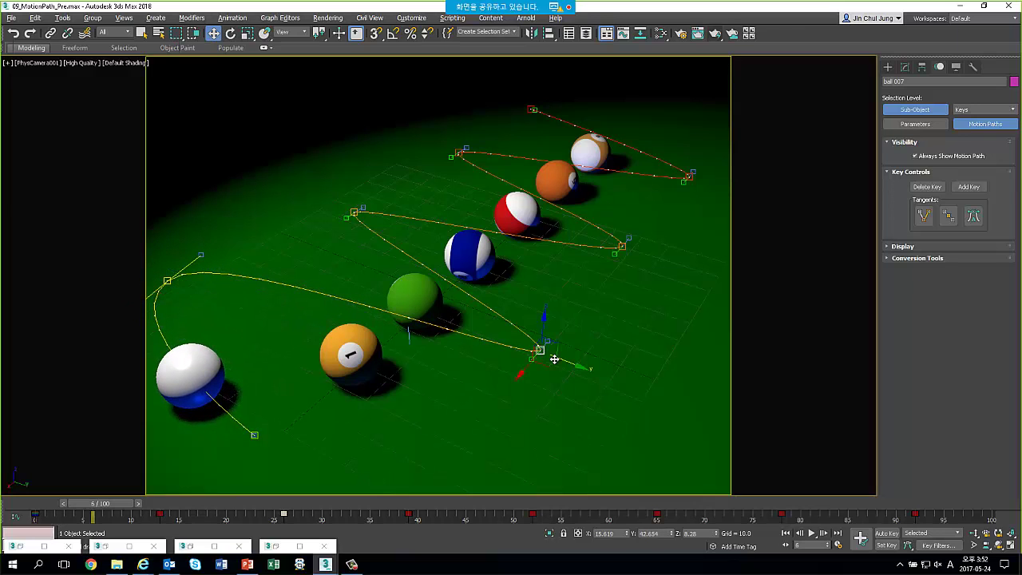
{"action": "left_click_drag", "start_coordinate": [557, 359], "coordinate": [408, 276]}
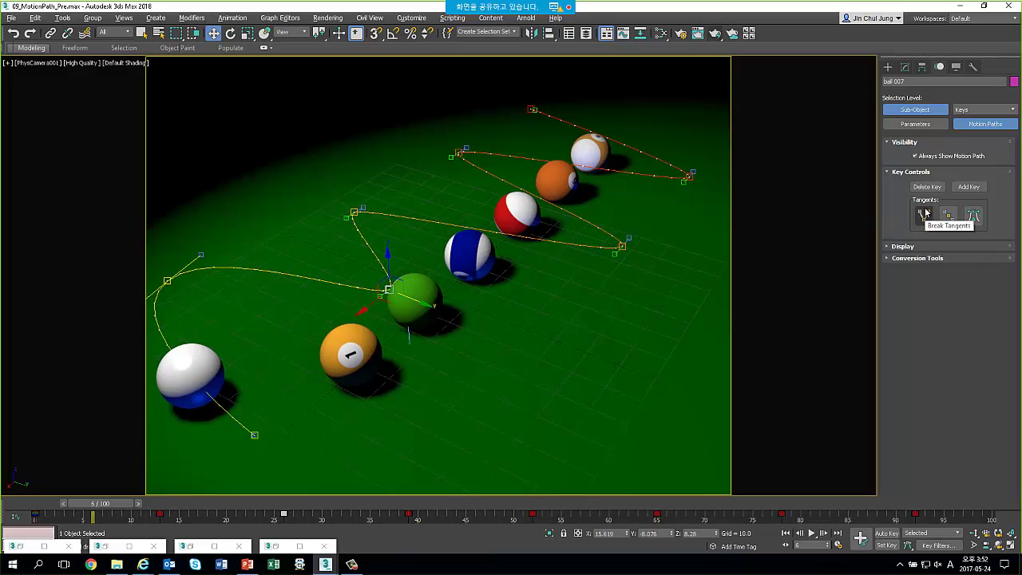
{"action": "key", "text": "ctrl+b"}
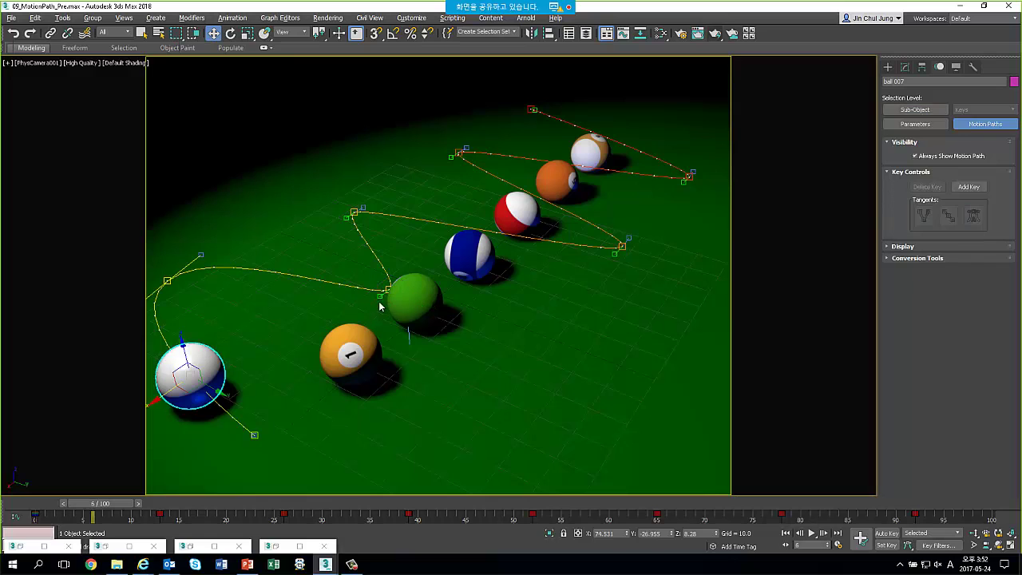
{"action": "key", "text": "ctrl+b"}
{"action": "left_click", "coordinate": [380, 294]}
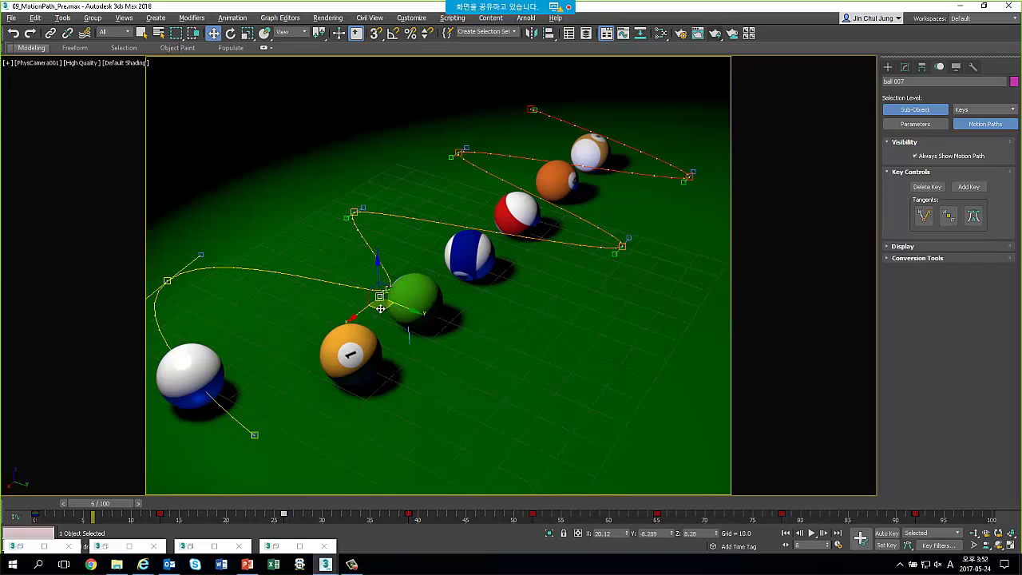
{"action": "mouse_move", "coordinate": [383, 307]}
{"action": "left_mouse_down"}
{"action": "mouse_move", "coordinate": [356, 298]}
{"action": "mouse_move", "coordinate": [378, 281]}
{"action": "left_mouse_up"}
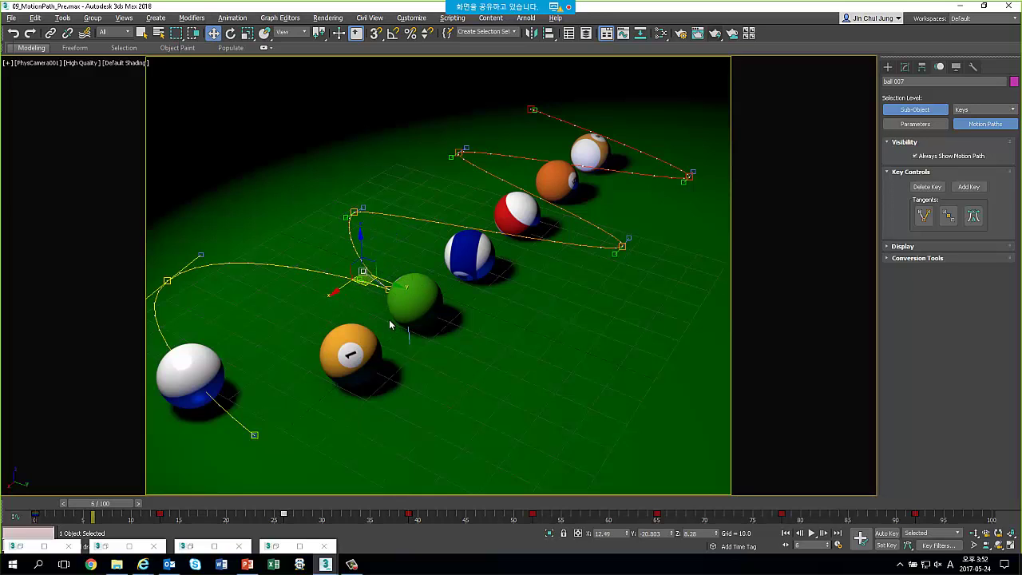
Rewind to frame 0 and play the animation to preview the reshaped path
{"action": "left_click_drag", "start_coordinate": [120, 506], "coordinate": [30, 508]}
{"action": "key", "text": "slash"}
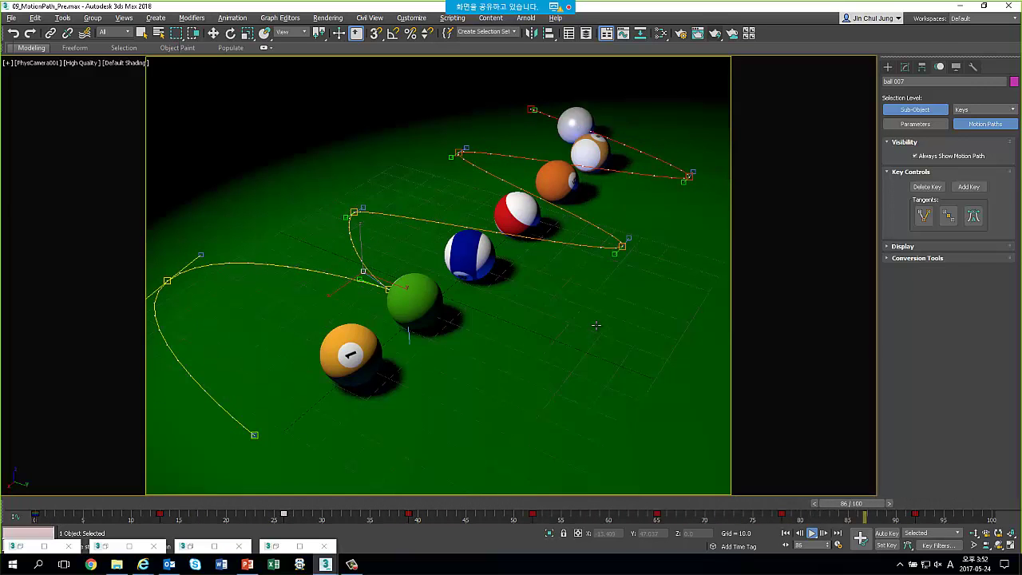
{"action": "key", "text": "slash"}
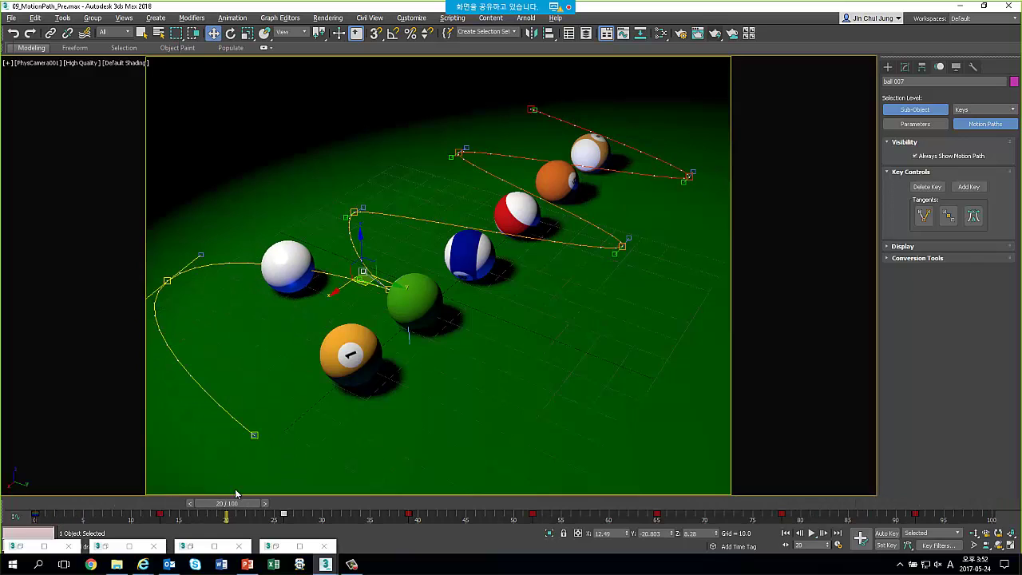
{"action": "mouse_move", "coordinate": [232, 505]}
{"action": "left_mouse_down"}
{"action": "mouse_move", "coordinate": [192, 509]}
{"action": "mouse_move", "coordinate": [428, 508]}
{"action": "left_mouse_up"}
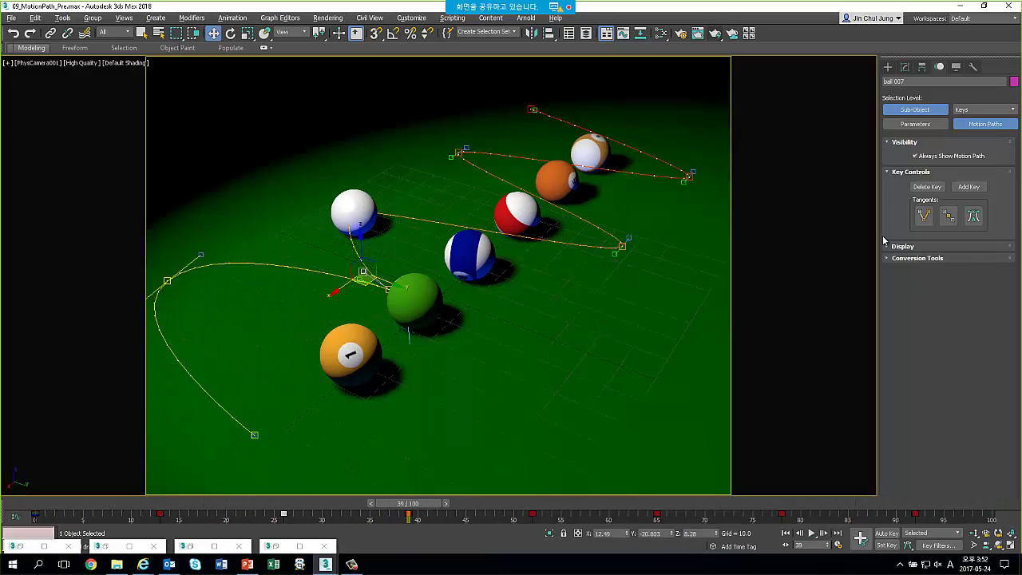
Use Add Key to insert new keys on the white ball's path, including one near the red ball
{"action": "left_click", "coordinate": [967, 187]}
{"action": "left_click", "coordinate": [967, 187]}
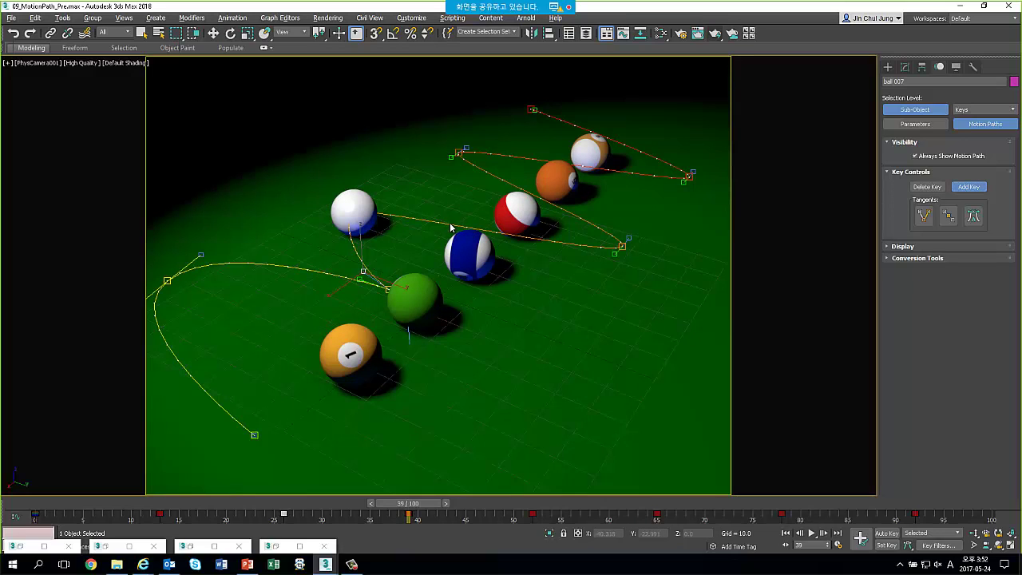
{"action": "left_click", "coordinate": [450, 229]}
{"action": "left_click_drag", "start_coordinate": [408, 503], "coordinate": [227, 503]}
{"action": "left_click", "coordinate": [969, 186]}
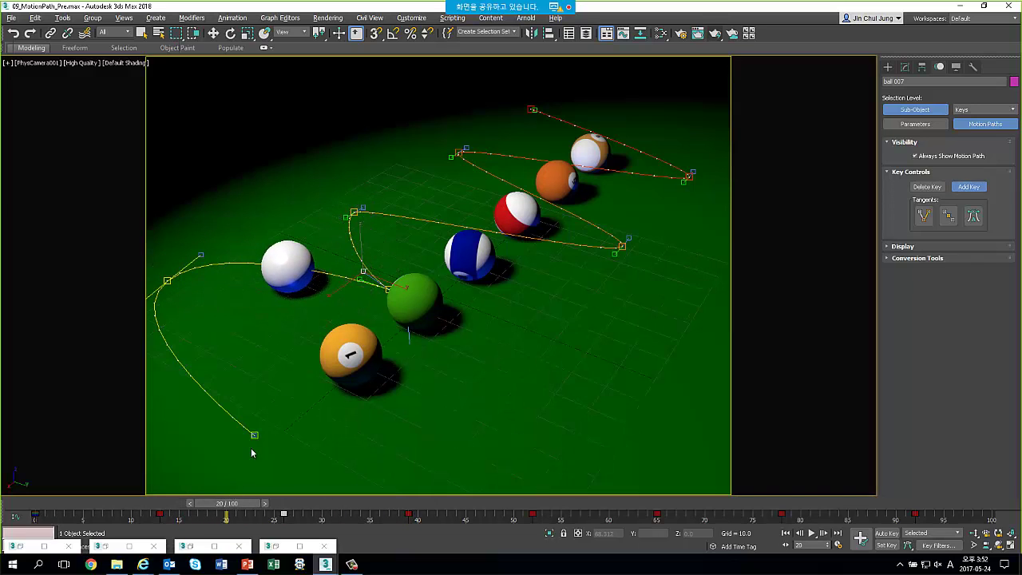
{"action": "left_click", "coordinate": [540, 199]}
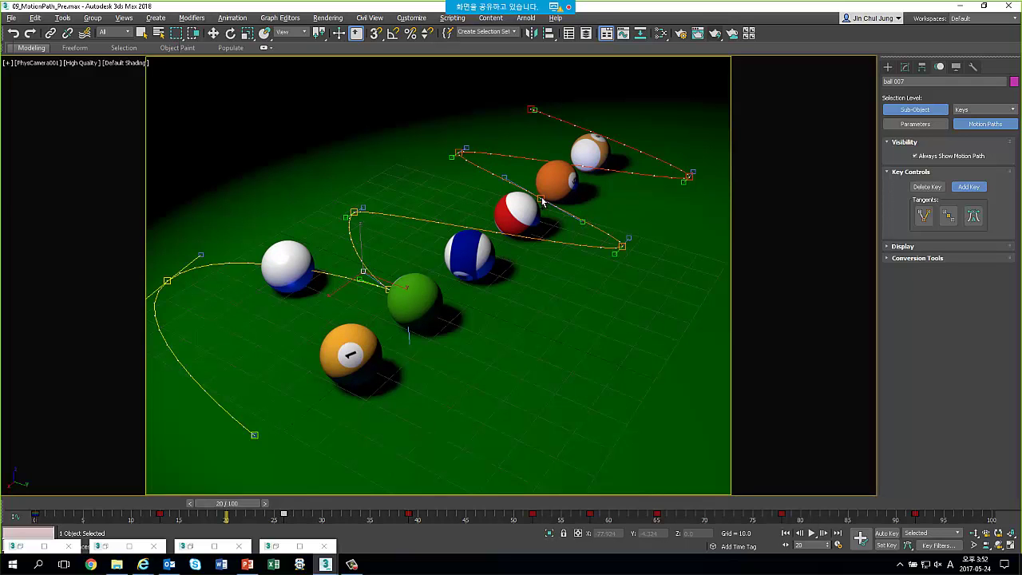
{"action": "key", "text": "ctrl+1"}
{"action": "mouse_move", "coordinate": [531, 184]}
{"action": "left_mouse_down"}
{"action": "mouse_move", "coordinate": [539, 220]}
{"action": "mouse_move", "coordinate": [575, 226]}
{"action": "left_mouse_up"}
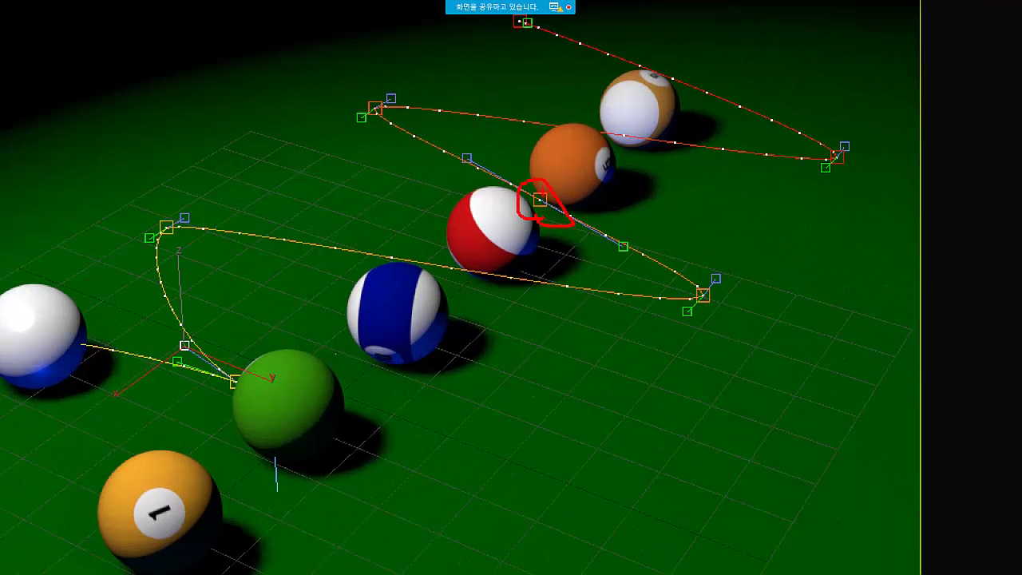
{"action": "key", "text": "Escape"}
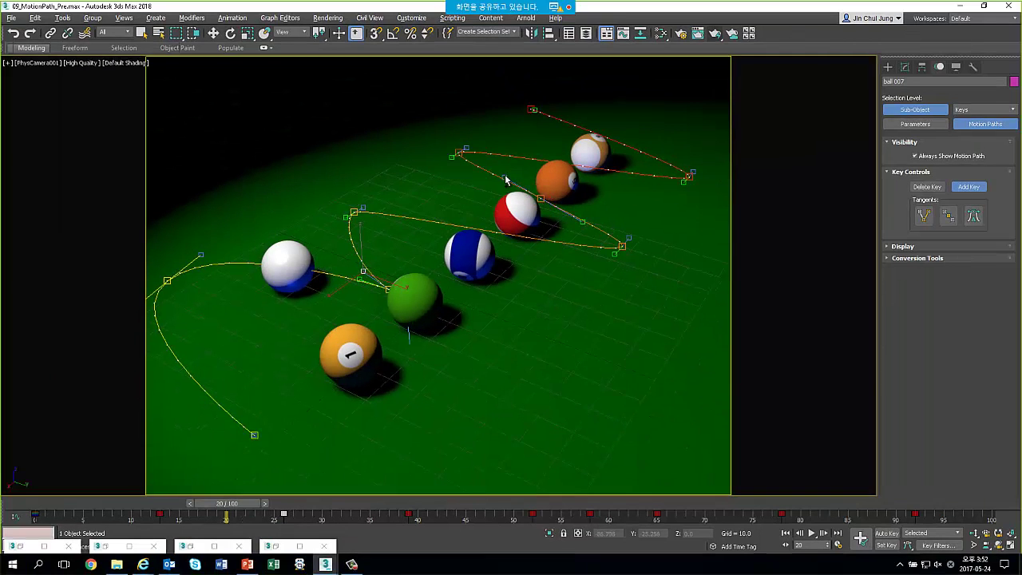
{"action": "left_click", "coordinate": [969, 186]}
Nudge the new path key rightward and switch to a Perspective view of the billiard balls
{"action": "key", "text": "w"}
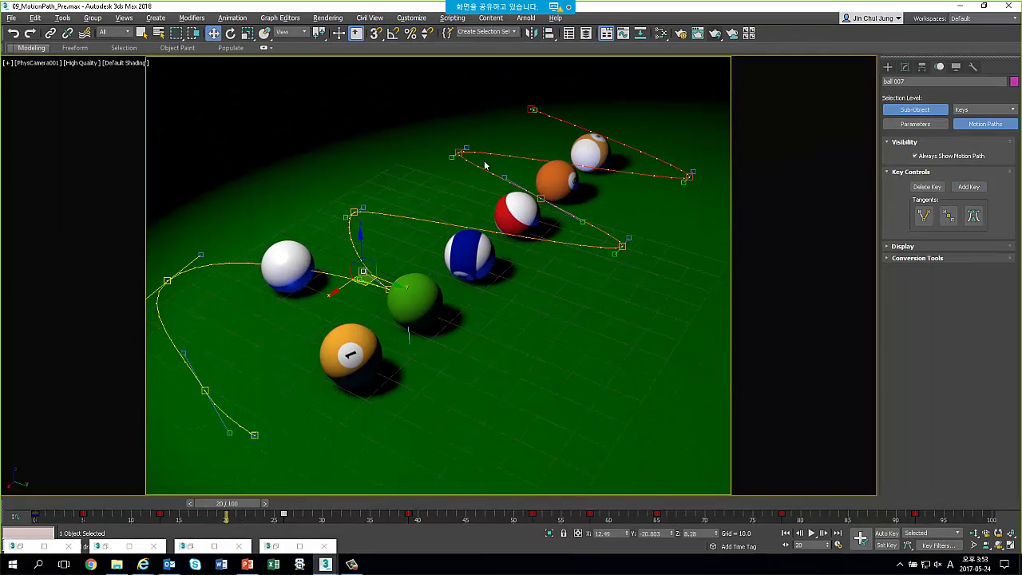
{"action": "left_click_drag", "start_coordinate": [504, 177], "coordinate": [549, 181]}
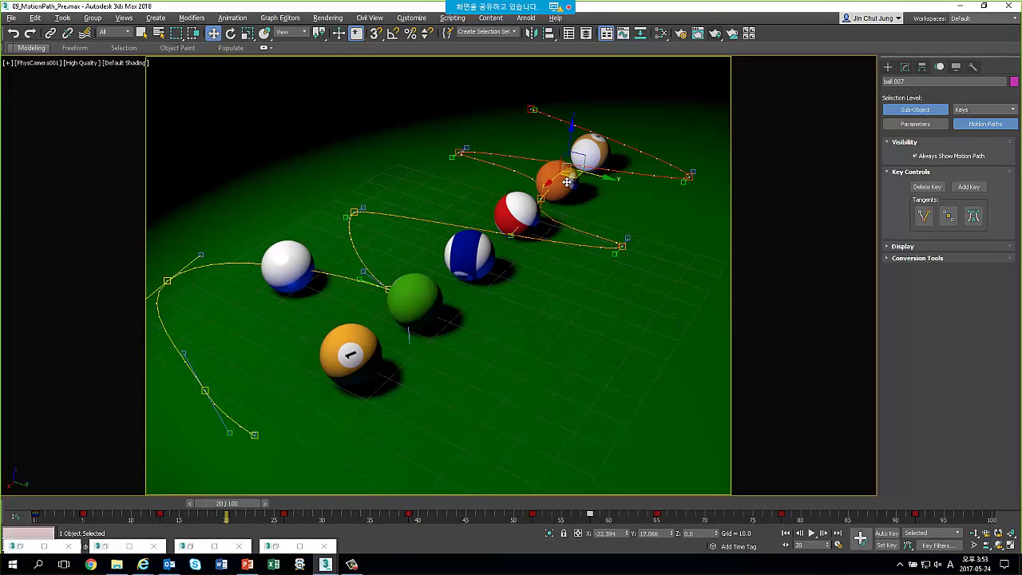
{"action": "key", "text": "p"}
{"action": "scroll", "coordinate": [536, 176], "scroll_direction": "down", "scroll_amount": 3}
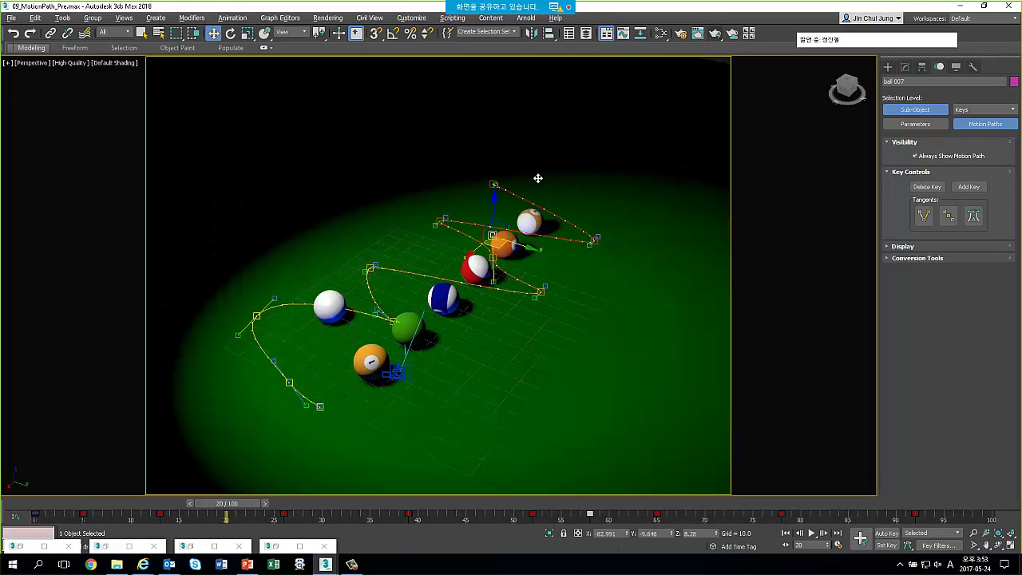
{"action": "scroll", "coordinate": [520, 220], "scroll_direction": "down", "scroll_amount": 2}
{"action": "scroll", "coordinate": [520, 220], "scroll_direction": "up", "scroll_amount": 2}
{"action": "middle_click_drag", "start_coordinate": [520, 220], "coordinate": [503, 248], "text": "alt"}
{"action": "scroll", "coordinate": [503, 247], "scroll_direction": "up", "scroll_amount": 3}
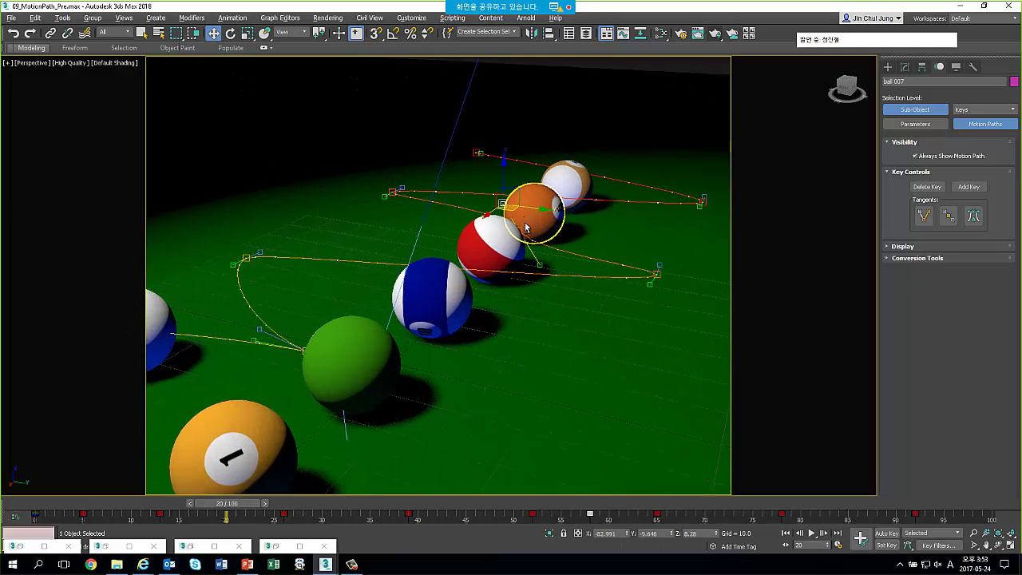
{"action": "scroll", "coordinate": [494, 268], "scroll_direction": "up", "scroll_amount": 2}
Drag the path key down toward the red ball, orbiting to check the curve
{"action": "mouse_move", "coordinate": [493, 171]}
{"action": "left_mouse_down"}
{"action": "mouse_move", "coordinate": [558, 277]}
{"action": "mouse_move", "coordinate": [498, 275]}
{"action": "left_mouse_up"}
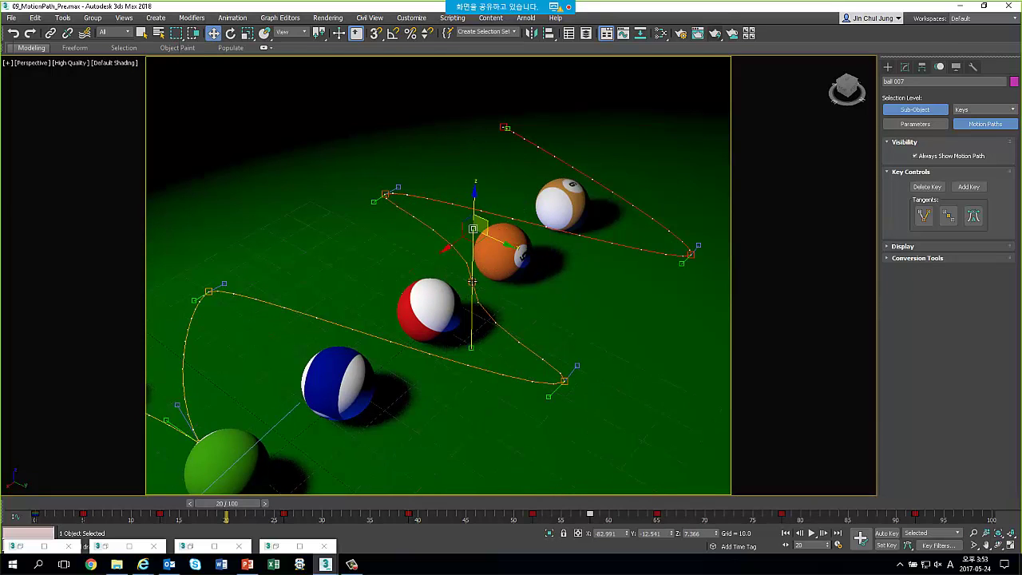
{"action": "middle_click_drag", "start_coordinate": [498, 275], "coordinate": [540, 276], "text": "alt"}
{"action": "left_click_drag", "start_coordinate": [485, 268], "coordinate": [467, 220]}
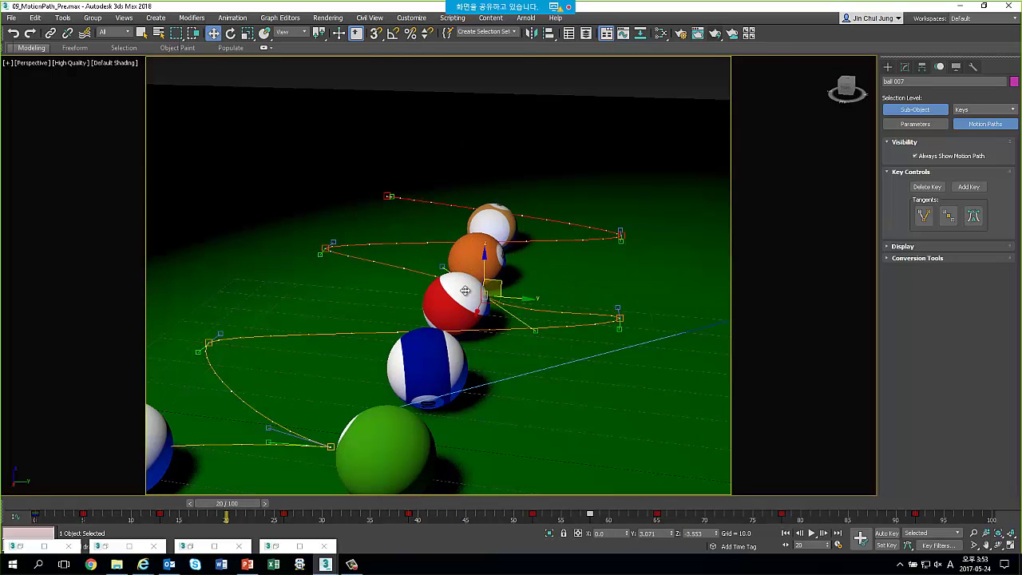
{"action": "middle_click_drag", "start_coordinate": [467, 220], "coordinate": [424, 231], "text": "alt"}
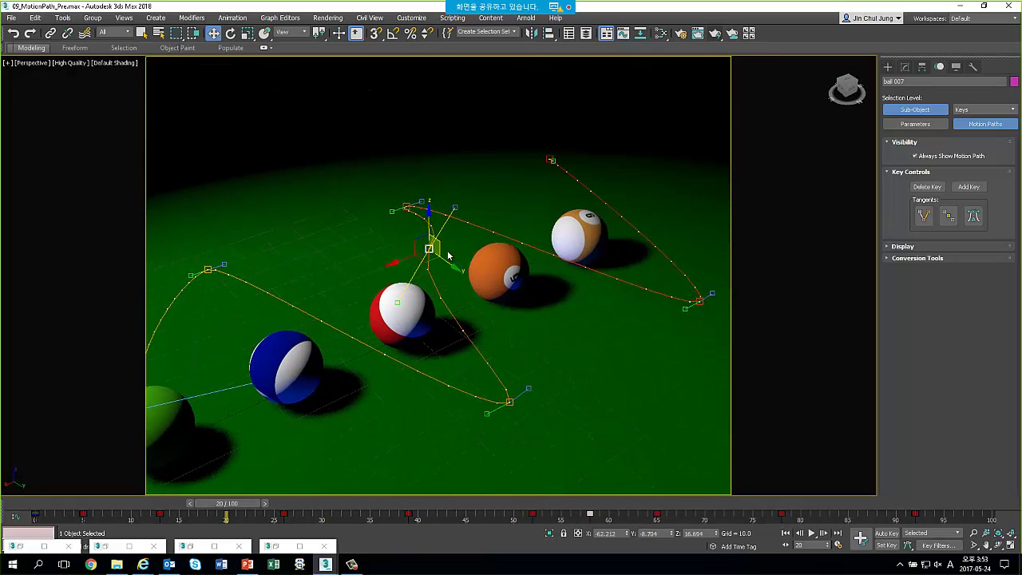
{"action": "mouse_move", "coordinate": [414, 224]}
{"action": "left_mouse_down"}
{"action": "mouse_move", "coordinate": [440, 273]}
{"action": "mouse_move", "coordinate": [498, 299]}
{"action": "left_mouse_up"}
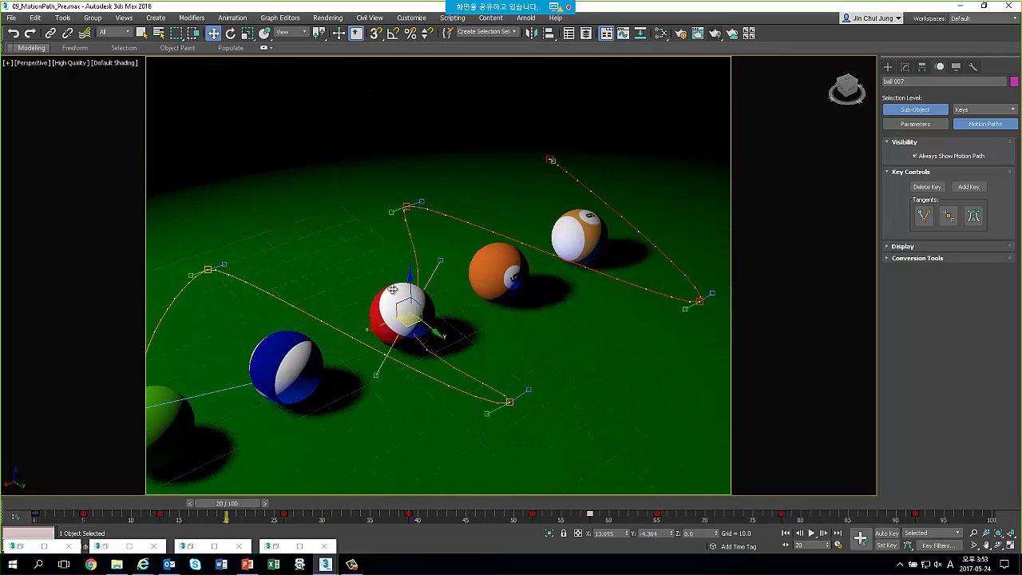
{"action": "middle_click_drag", "start_coordinate": [498, 298], "coordinate": [384, 272], "text": "alt"}
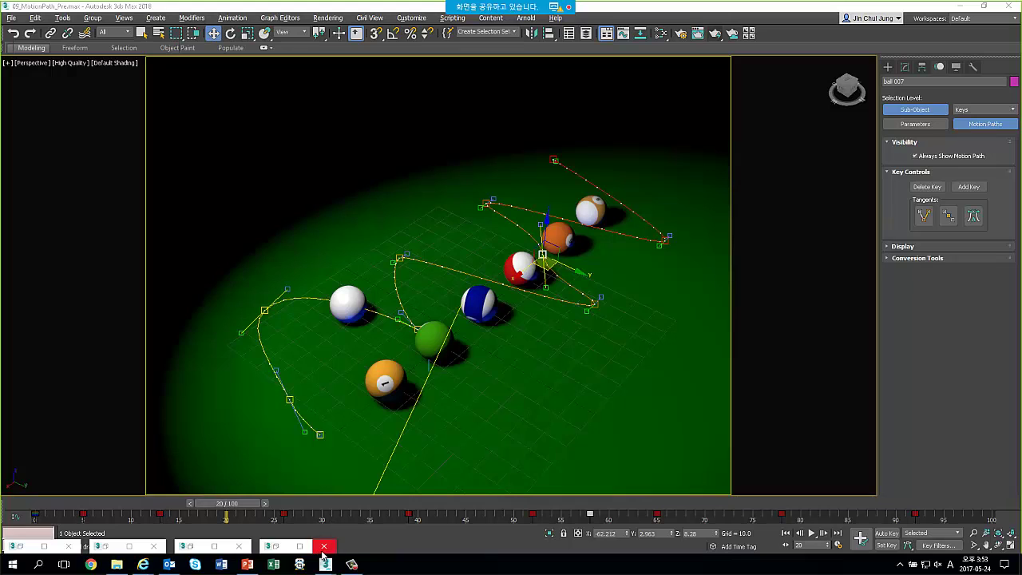
Close leftover minimized windows, present the Asset Library 1.5 slide (slide 25), then return to 3ds Max
{"action": "left_click", "coordinate": [324, 545]}
{"action": "left_click", "coordinate": [240, 546]}
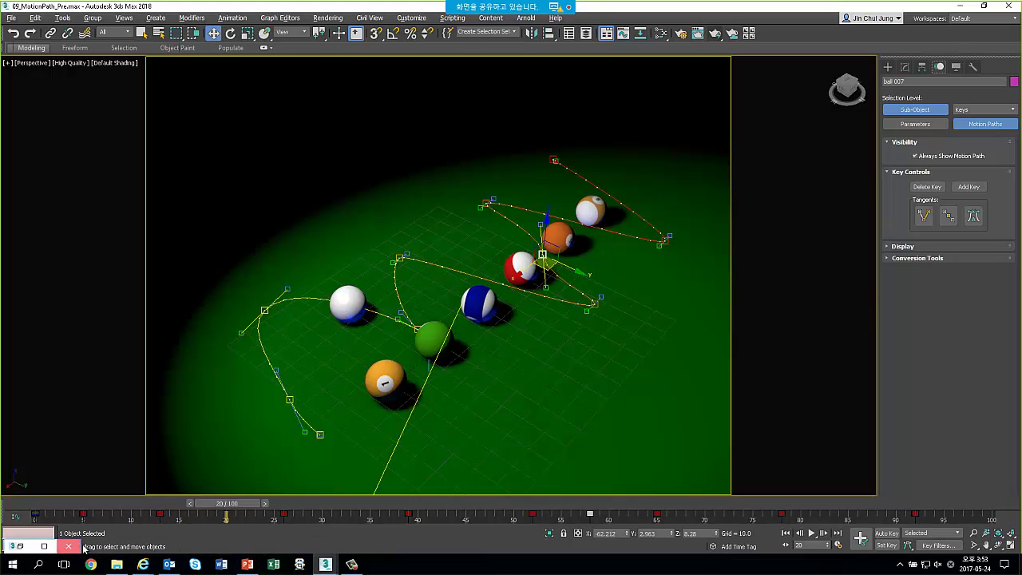
{"action": "left_click", "coordinate": [248, 564]}
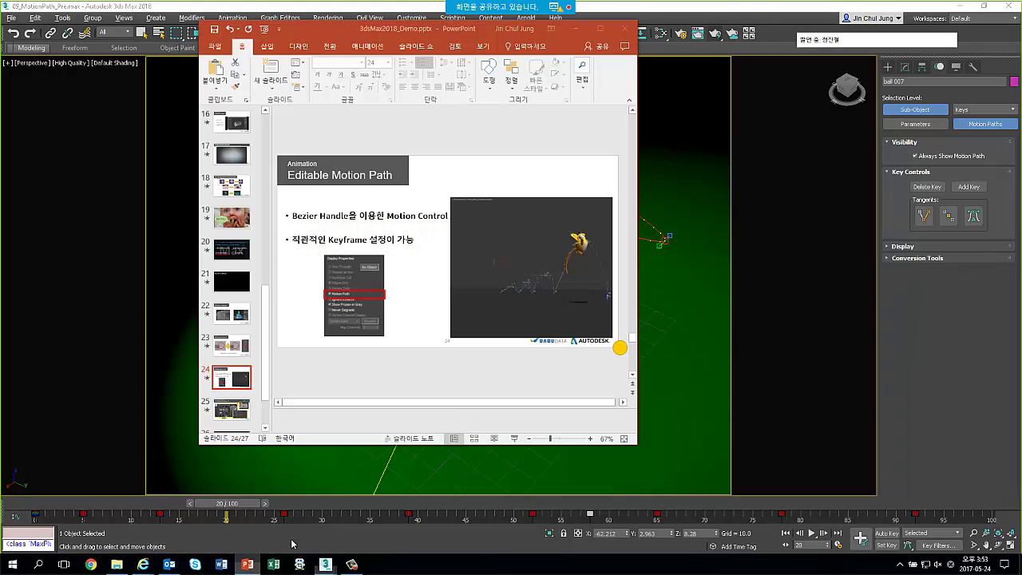
{"action": "left_click", "coordinate": [231, 409]}
{"action": "left_click", "coordinate": [514, 439]}
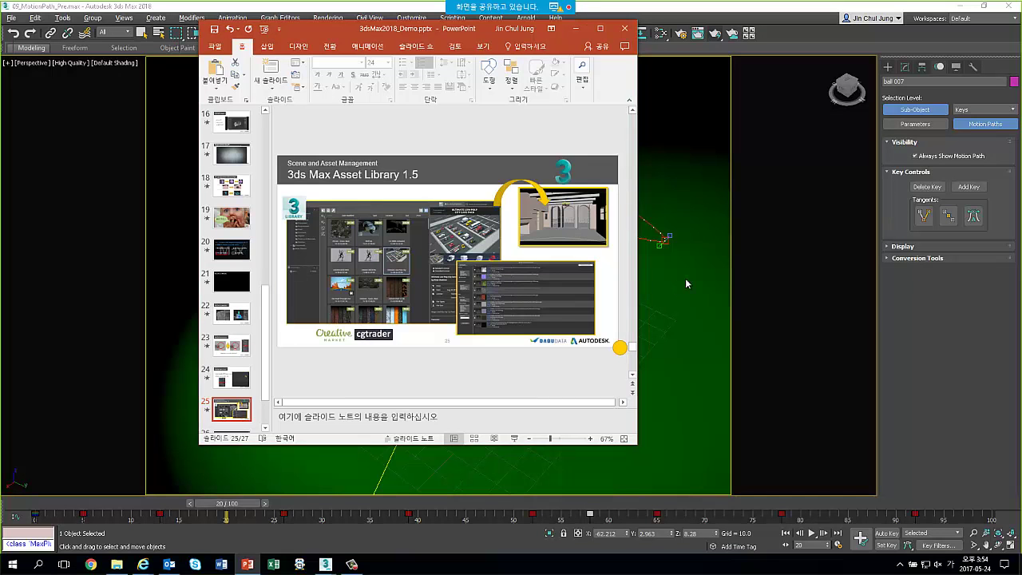
{"action": "left_click", "coordinate": [915, 110]}
{"action": "left_click", "coordinate": [11, 18]}
Open 10_AssetLibrary_Pre.max without saving the current scene, adopting the file's unit scale
{"action": "left_click", "coordinate": [24, 61]}
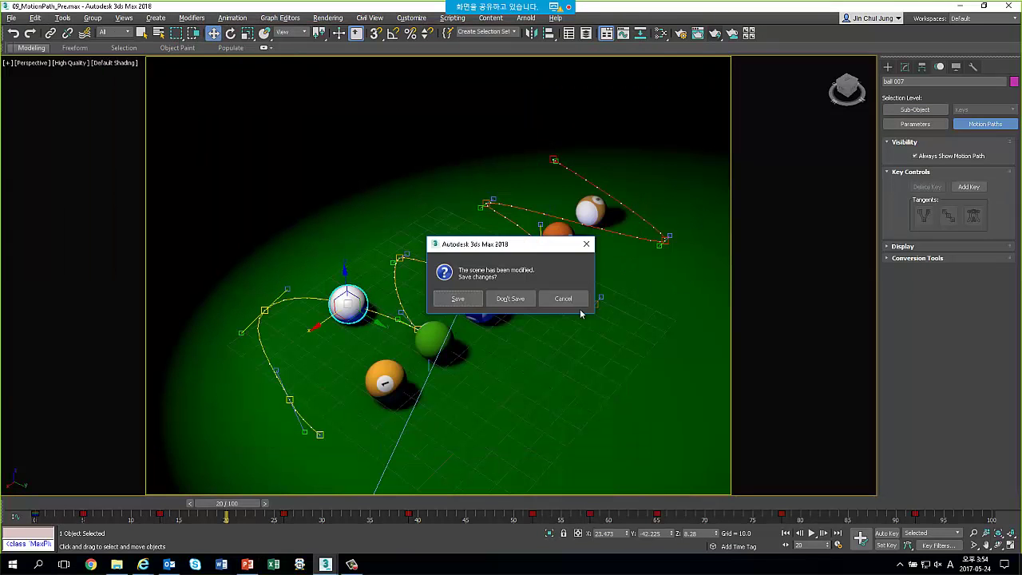
{"action": "left_click", "coordinate": [520, 299]}
{"action": "double_click", "coordinate": [209, 257]}
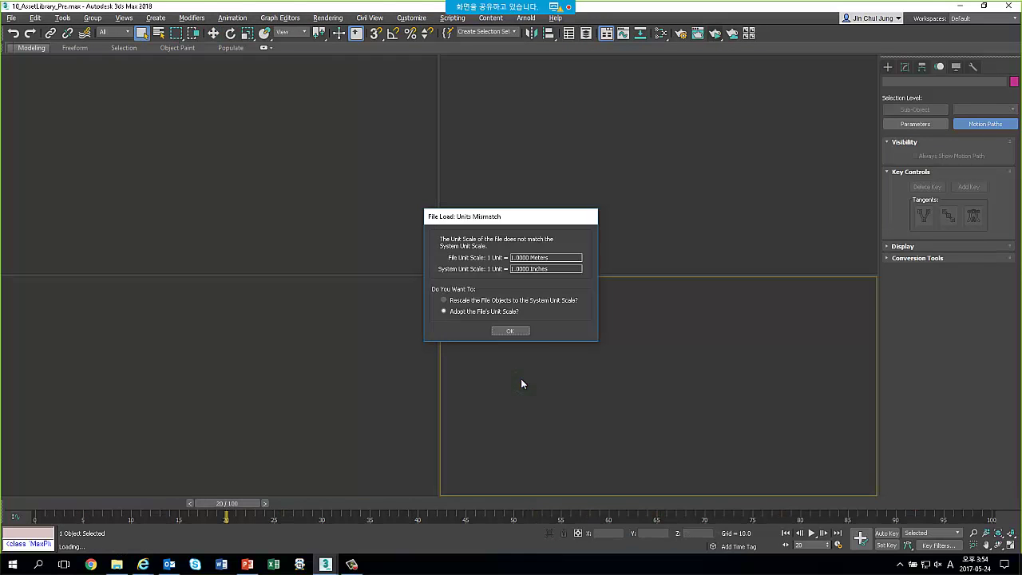
{"action": "left_click", "coordinate": [517, 333]}
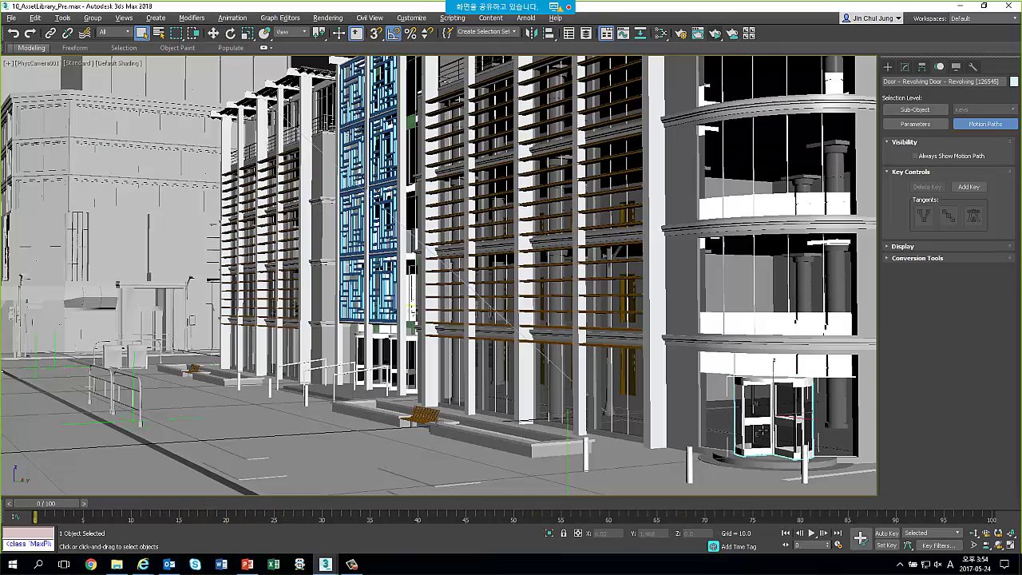
{"action": "left_click", "coordinate": [582, 192]}
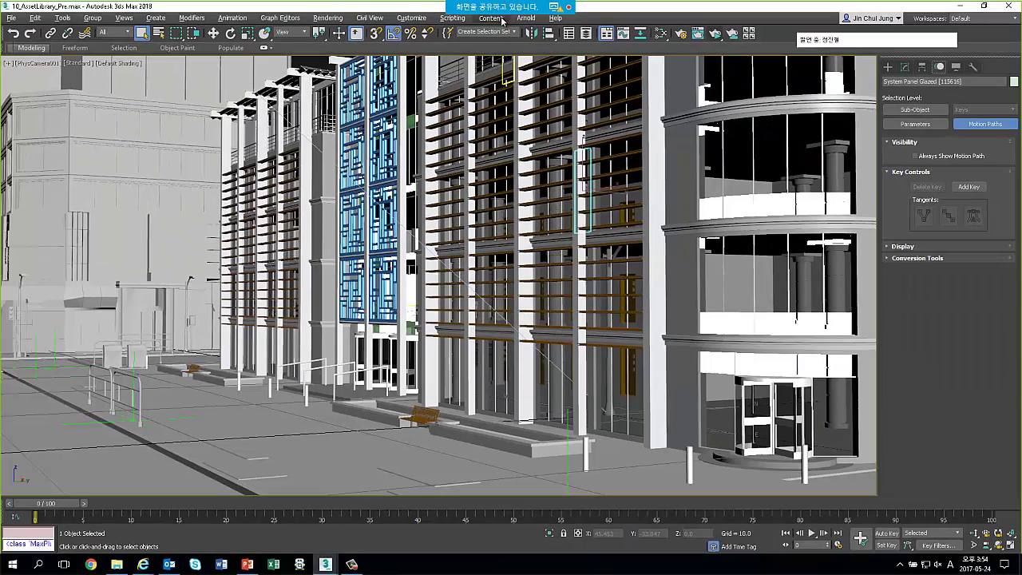
Launch the 3ds Max Asset Library, reposition and close it, then restore down the 3ds Max window
{"action": "left_click", "coordinate": [495, 18]}
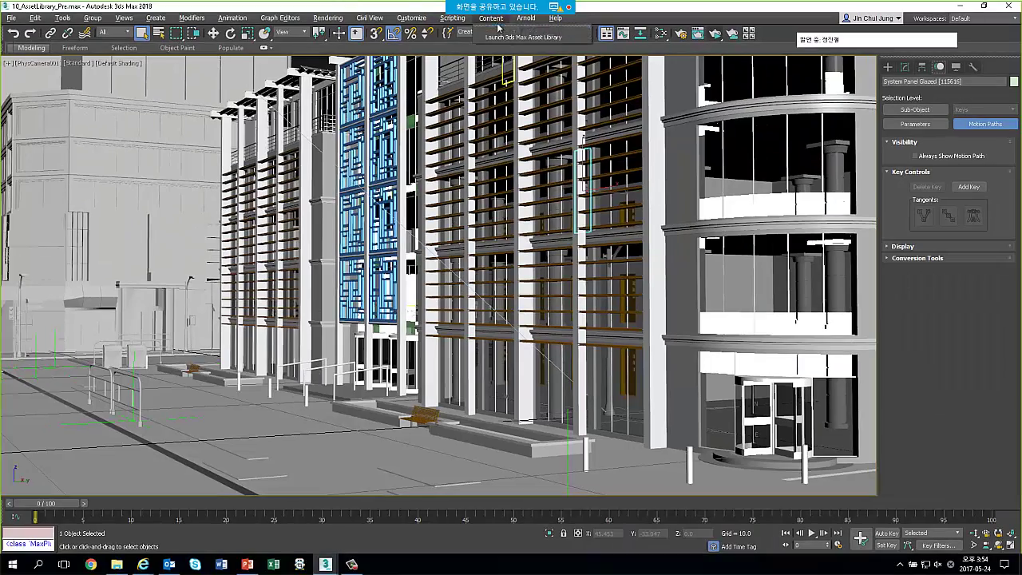
{"action": "left_click", "coordinate": [499, 38]}
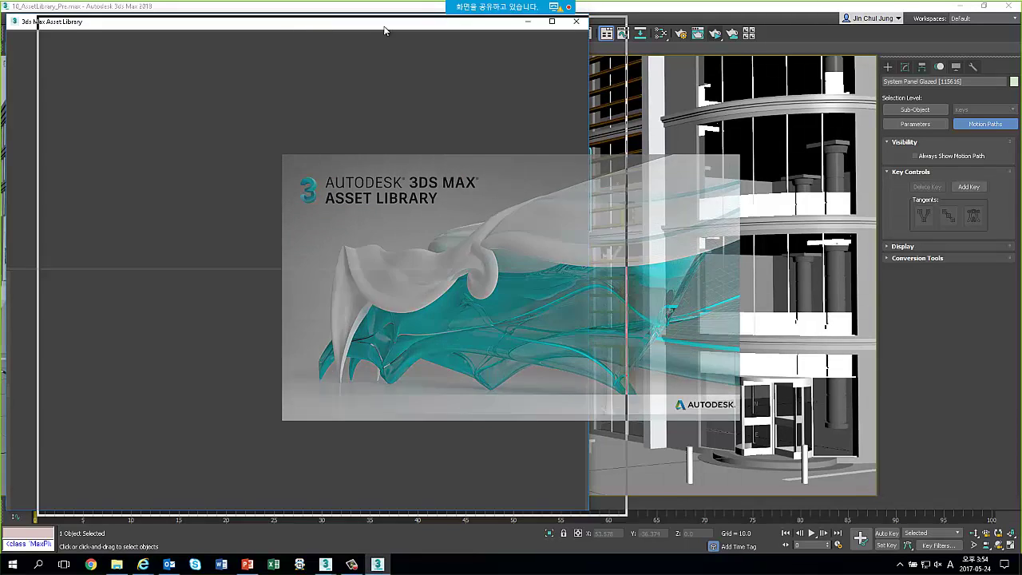
{"action": "left_click_drag", "start_coordinate": [308, 23], "coordinate": [378, 24]}
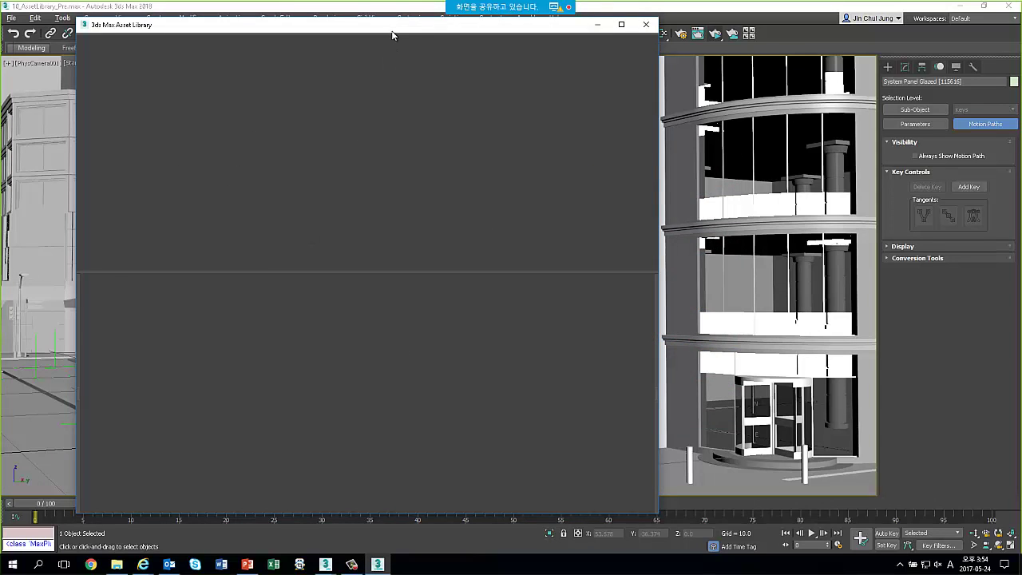
{"action": "left_click_drag", "start_coordinate": [392, 34], "coordinate": [555, 43]}
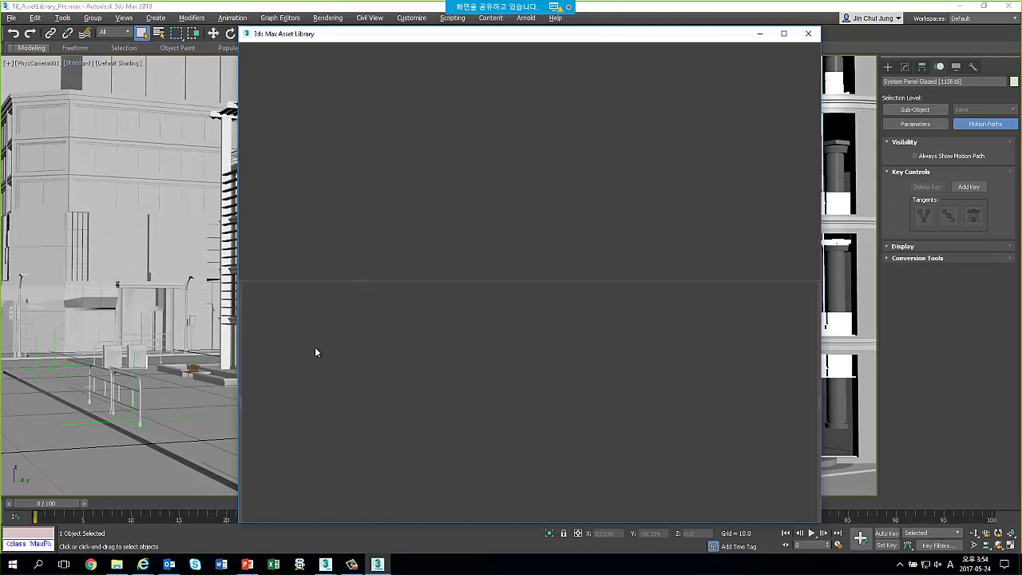
{"action": "left_click_drag", "start_coordinate": [640, 43], "coordinate": [503, 36]}
{"action": "left_click", "coordinate": [633, 23]}
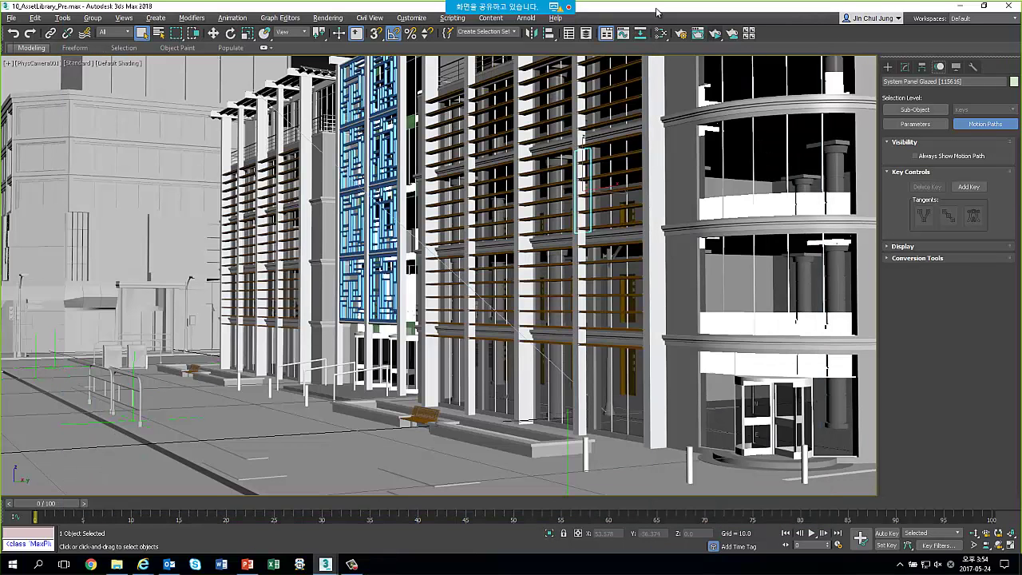
{"action": "double_click", "coordinate": [796, 6]}
{"action": "left_click", "coordinate": [796, 67]}
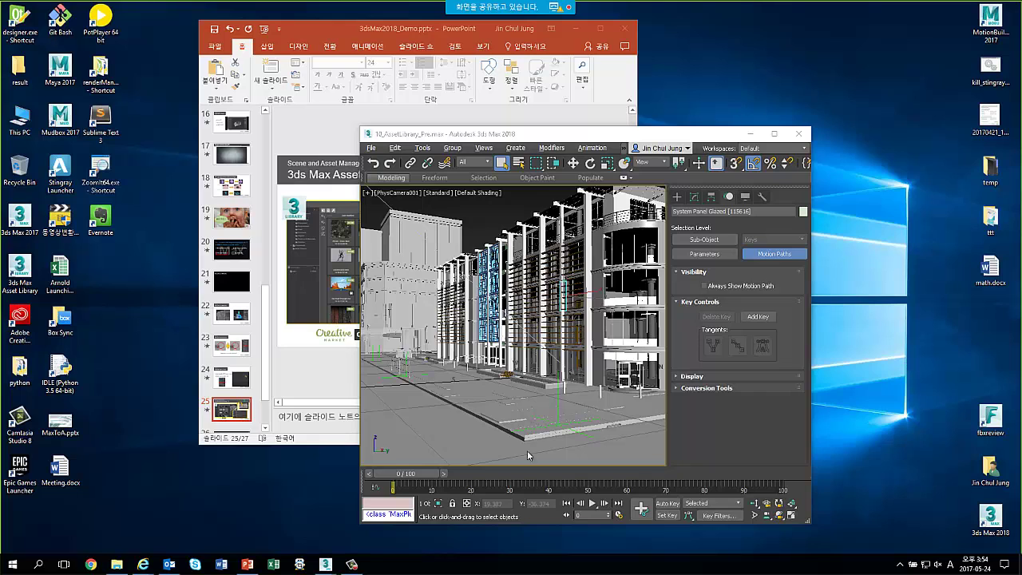
Launch the Asset Library, minimize PowerPoint, and place the library at the screen's left edge
{"action": "double_click", "coordinate": [30, 273]}
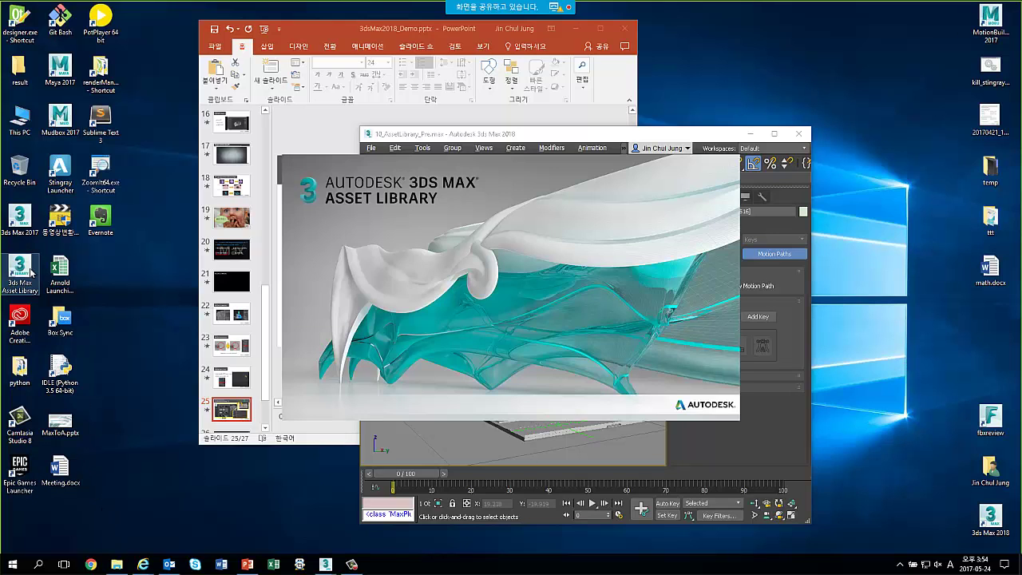
{"action": "left_click_drag", "start_coordinate": [680, 130], "coordinate": [845, 31]}
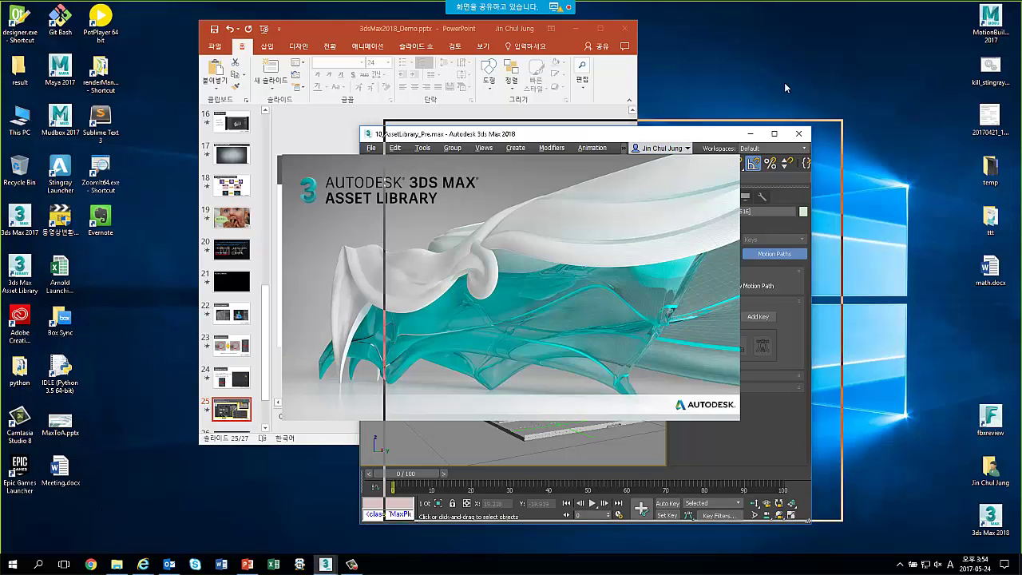
{"action": "left_click", "coordinate": [572, 29]}
{"action": "left_click", "coordinate": [572, 28]}
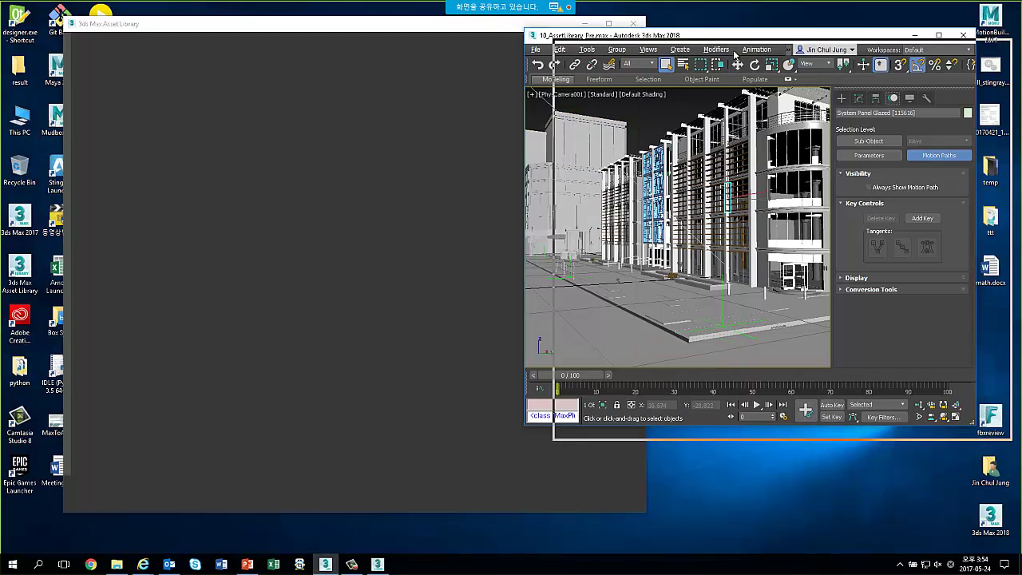
{"action": "left_click_drag", "start_coordinate": [735, 53], "coordinate": [768, 63]}
{"action": "left_click_drag", "start_coordinate": [353, 29], "coordinate": [302, 24]}
Put 3ds Max on the right and widen the Asset Library's asset list column
{"action": "left_click_drag", "start_coordinate": [701, 51], "coordinate": [661, 127]}
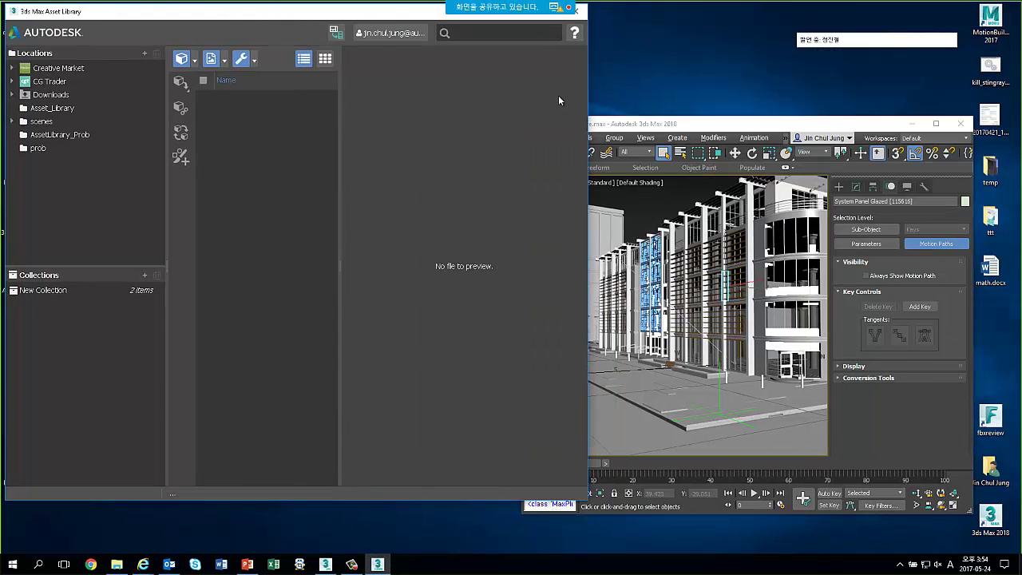
{"action": "left_click", "coordinate": [653, 125]}
{"action": "left_click_drag", "start_coordinate": [654, 125], "coordinate": [653, 82]}
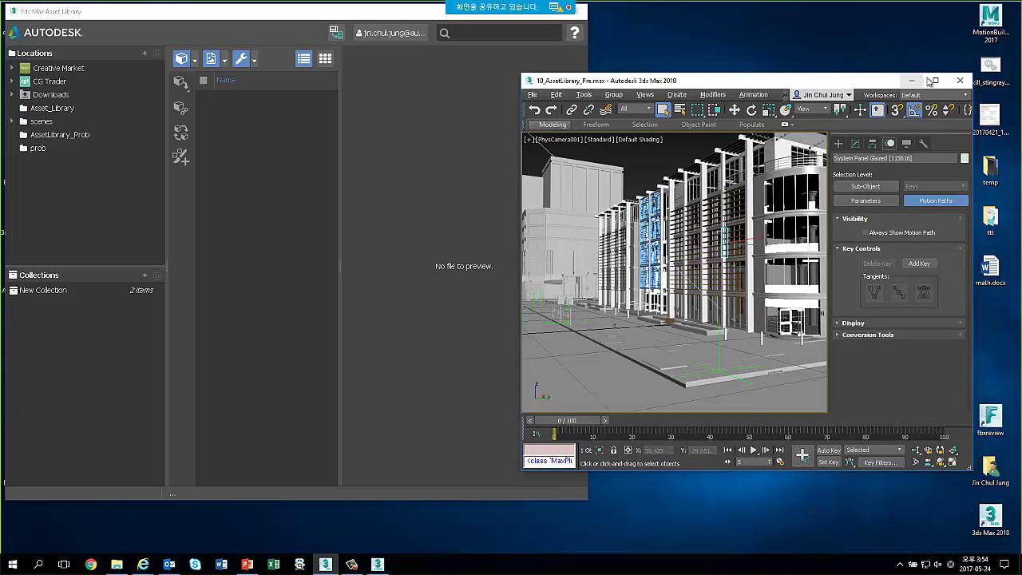
{"action": "left_click", "coordinate": [220, 136]}
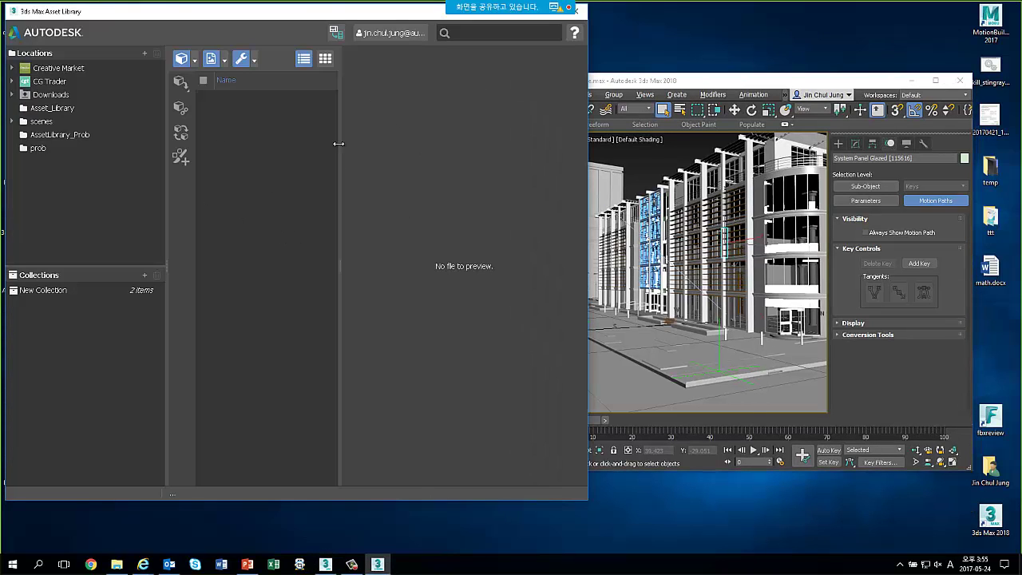
{"action": "left_click_drag", "start_coordinate": [339, 150], "coordinate": [411, 151]}
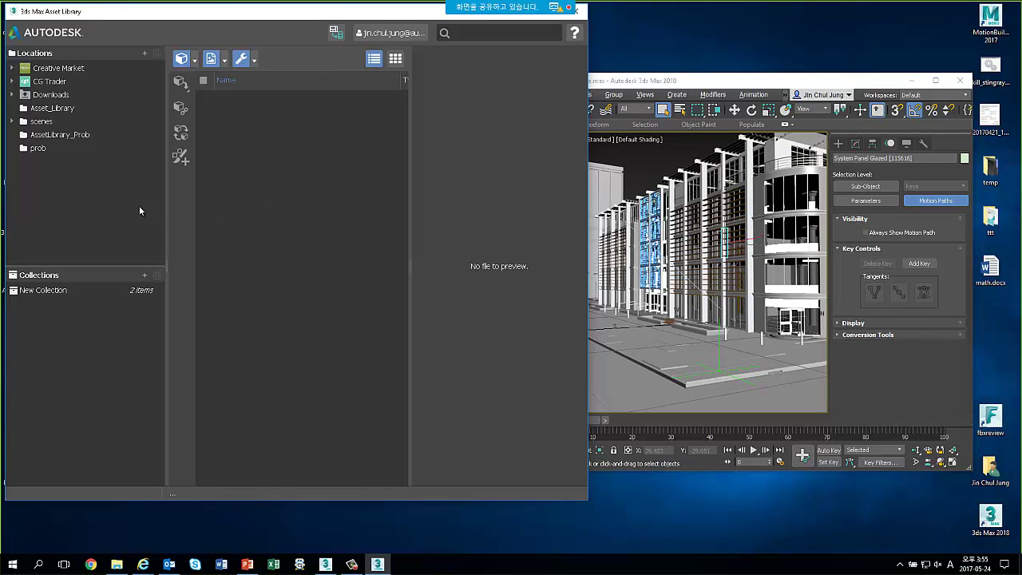
{"action": "left_click_drag", "start_coordinate": [165, 208], "coordinate": [139, 206]}
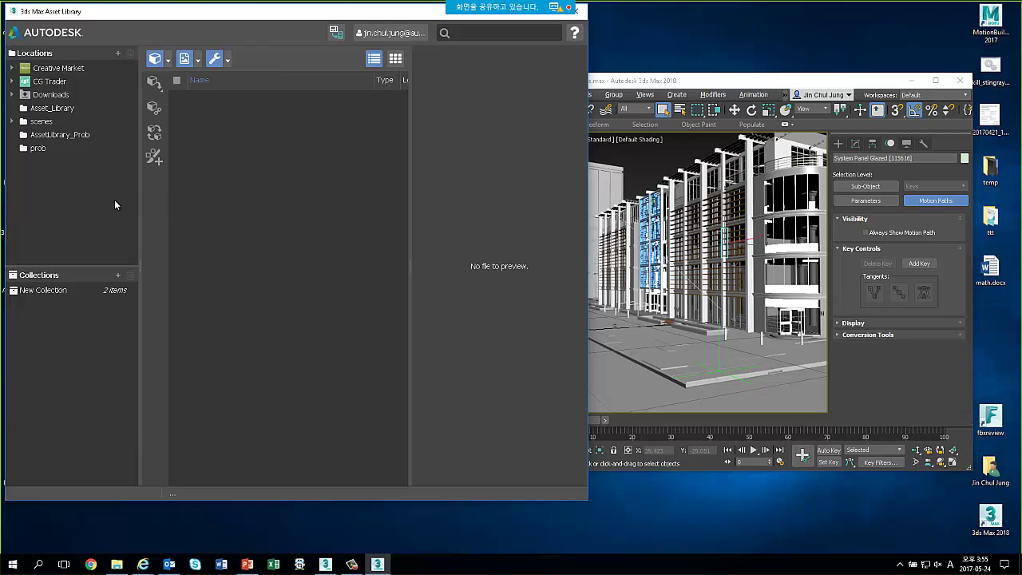
Stretch both windows to full screen height and narrow the 3ds Max window from the left
{"action": "left_click", "coordinate": [675, 83]}
{"action": "left_click_drag", "start_coordinate": [730, 16], "coordinate": [732, 17]}
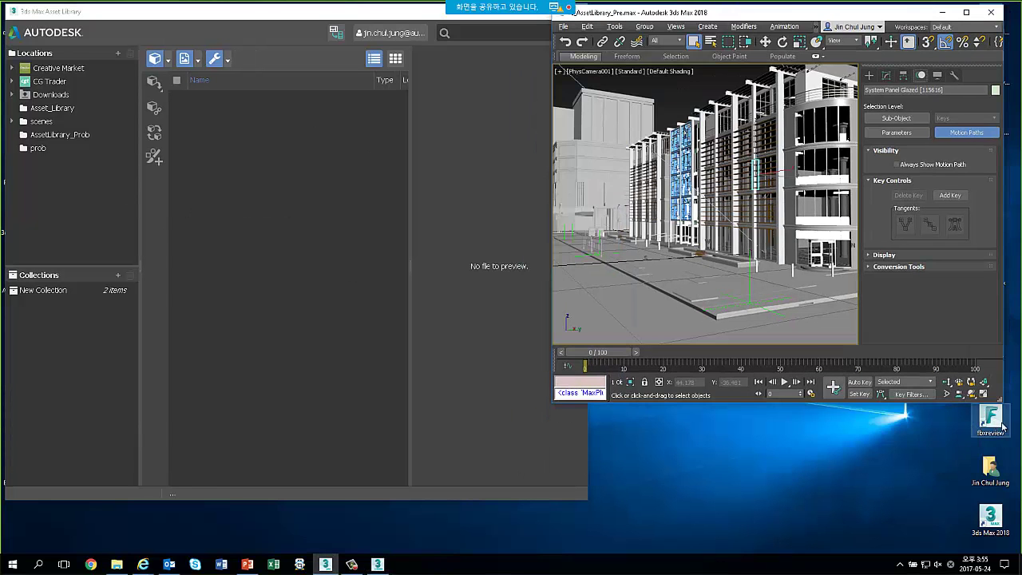
{"action": "left_click_drag", "start_coordinate": [1003, 403], "coordinate": [1012, 551]}
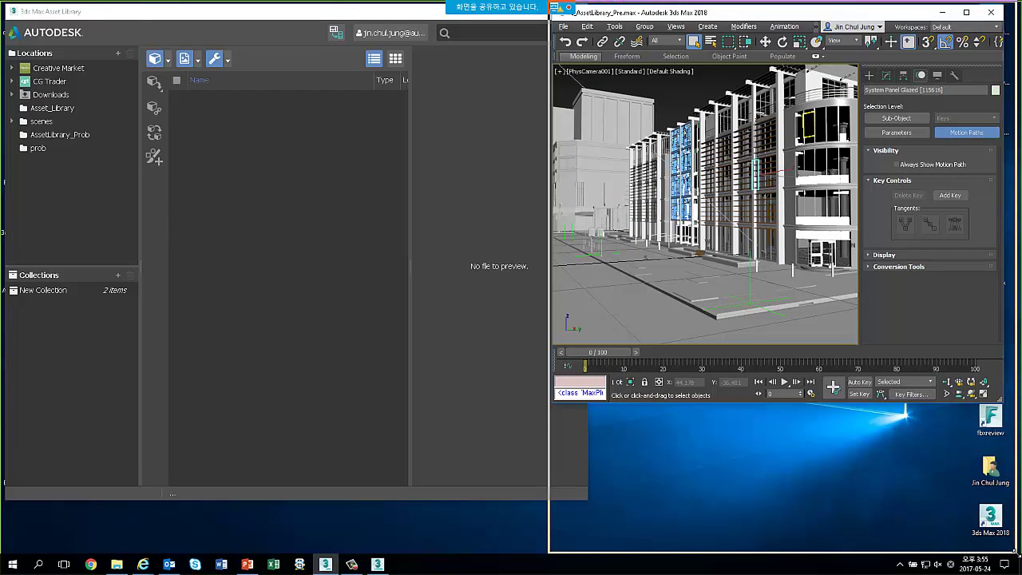
{"action": "left_click", "coordinate": [530, 482]}
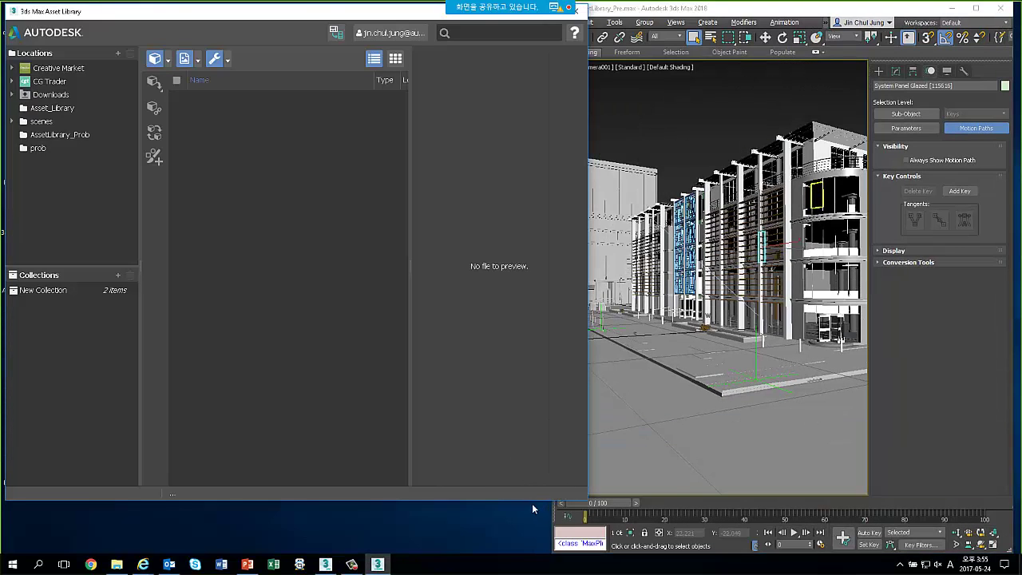
{"action": "left_click_drag", "start_coordinate": [530, 500], "coordinate": [530, 555]}
{"action": "left_click", "coordinate": [562, 369]}
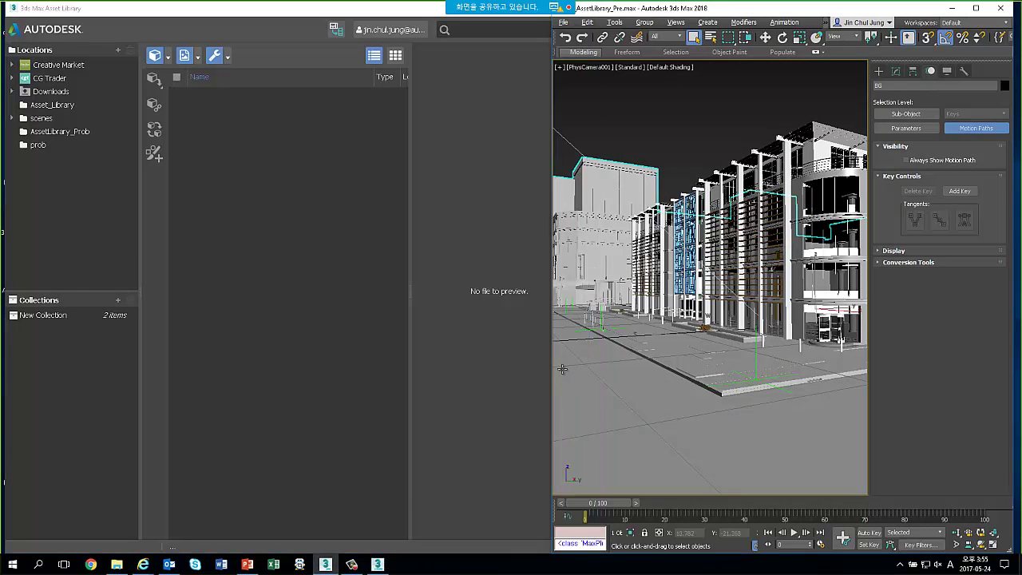
{"action": "left_click_drag", "start_coordinate": [553, 368], "coordinate": [589, 367]}
{"action": "left_click", "coordinate": [283, 342]}
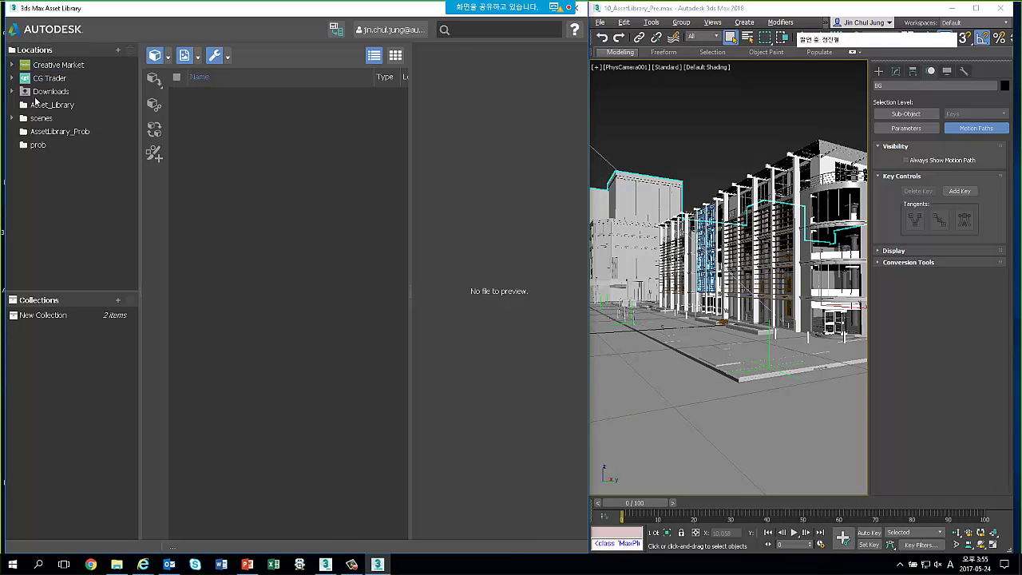
Browse the Creative Market and CG Trader asset locations
{"action": "left_click", "coordinate": [51, 69]}
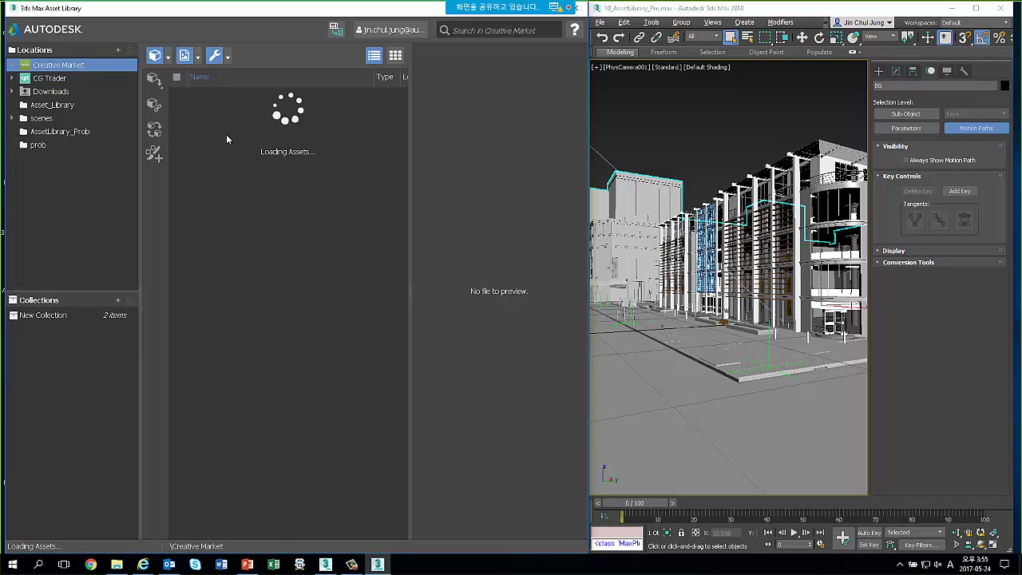
{"action": "left_click", "coordinate": [49, 78]}
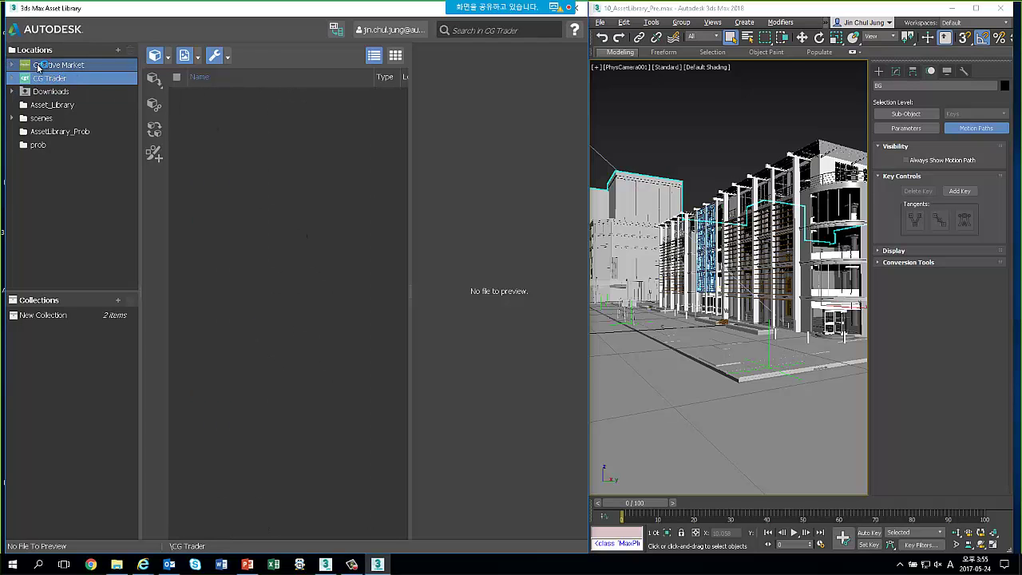
{"action": "left_click", "coordinate": [81, 68]}
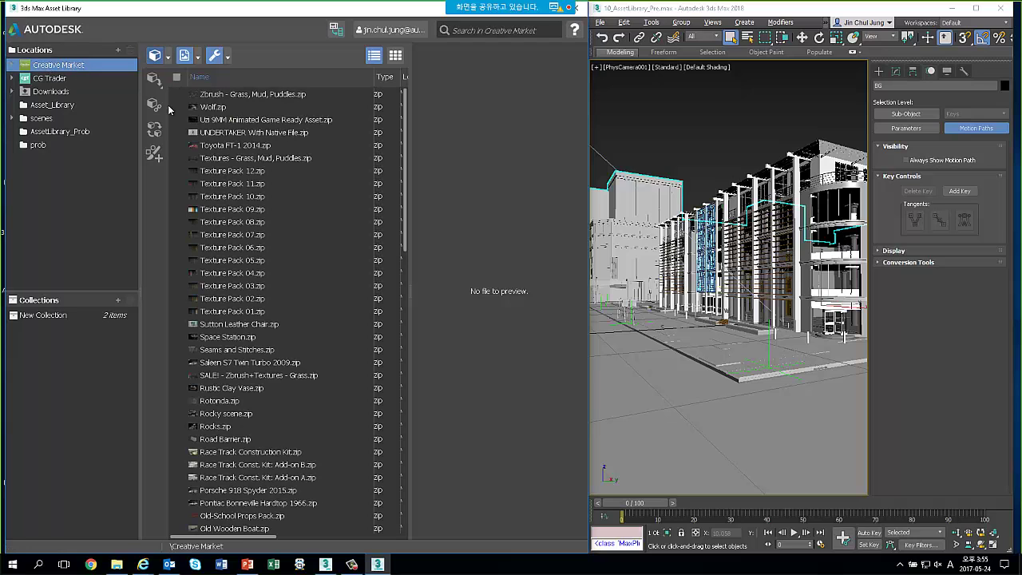
{"action": "left_click", "coordinate": [50, 79]}
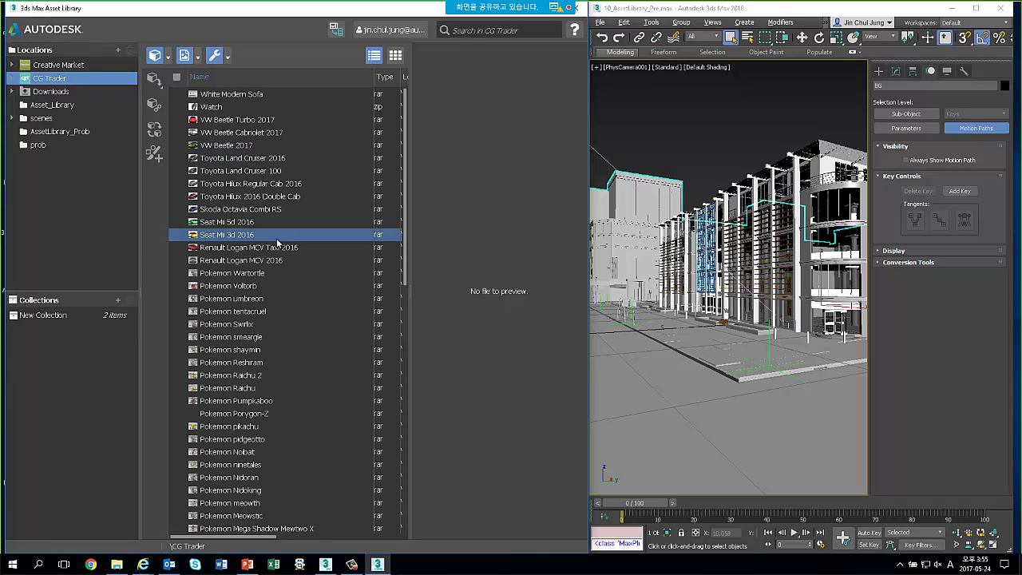
{"action": "scroll", "coordinate": [281, 283], "scroll_direction": "down", "scroll_amount": 4}
{"action": "scroll", "coordinate": [281, 280], "scroll_direction": "up", "scroll_amount": 5}
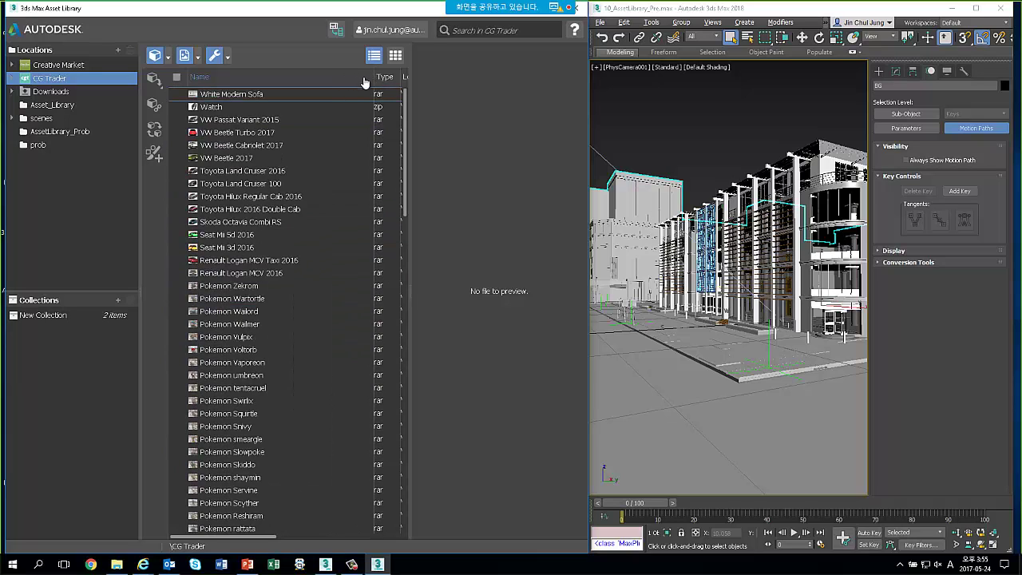
Reveal the Location column, return to Creative Market, and select Wolf.zip
{"action": "left_click_drag", "start_coordinate": [368, 77], "coordinate": [339, 77]}
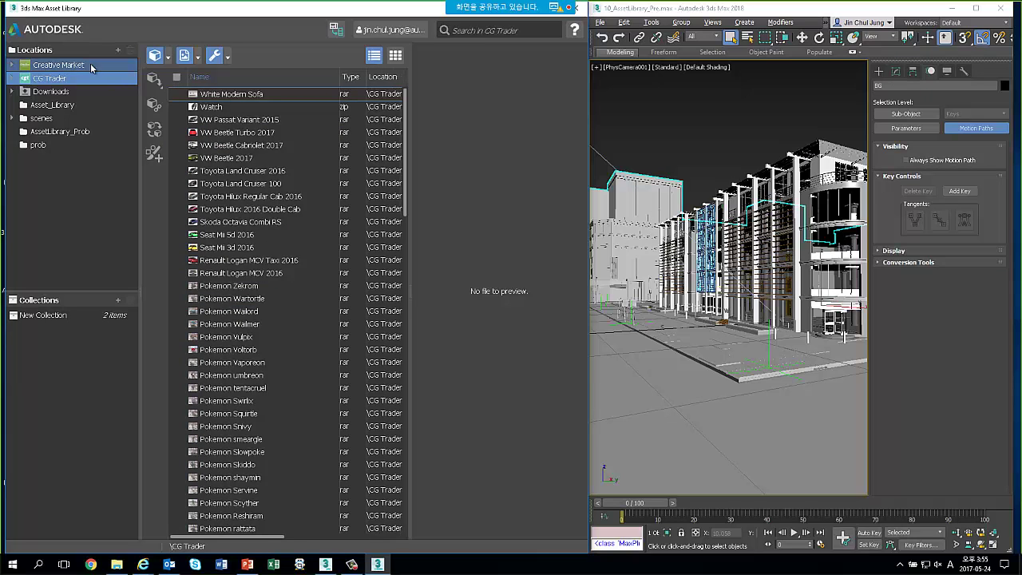
{"action": "left_click", "coordinate": [90, 63]}
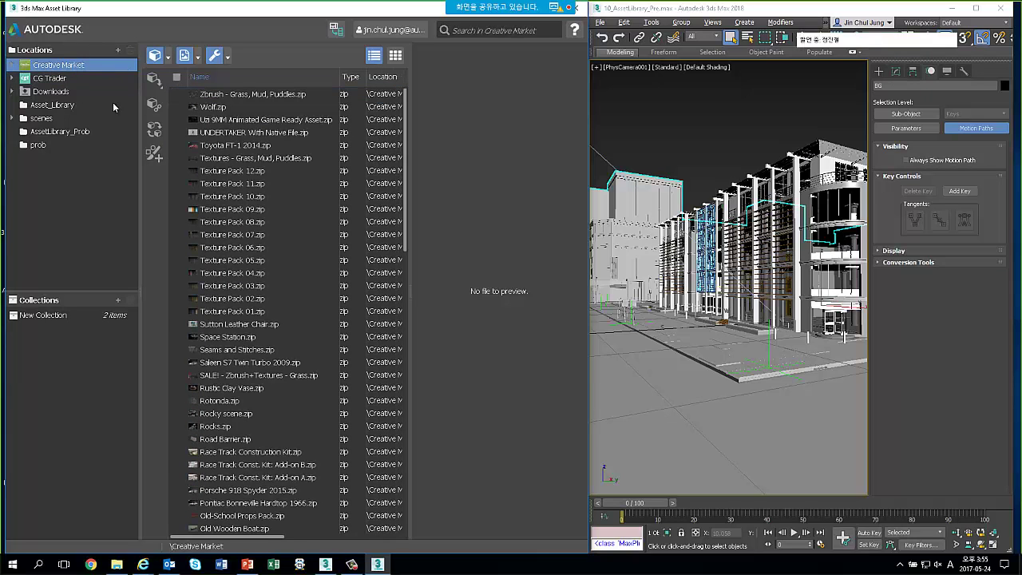
{"action": "left_click", "coordinate": [232, 106]}
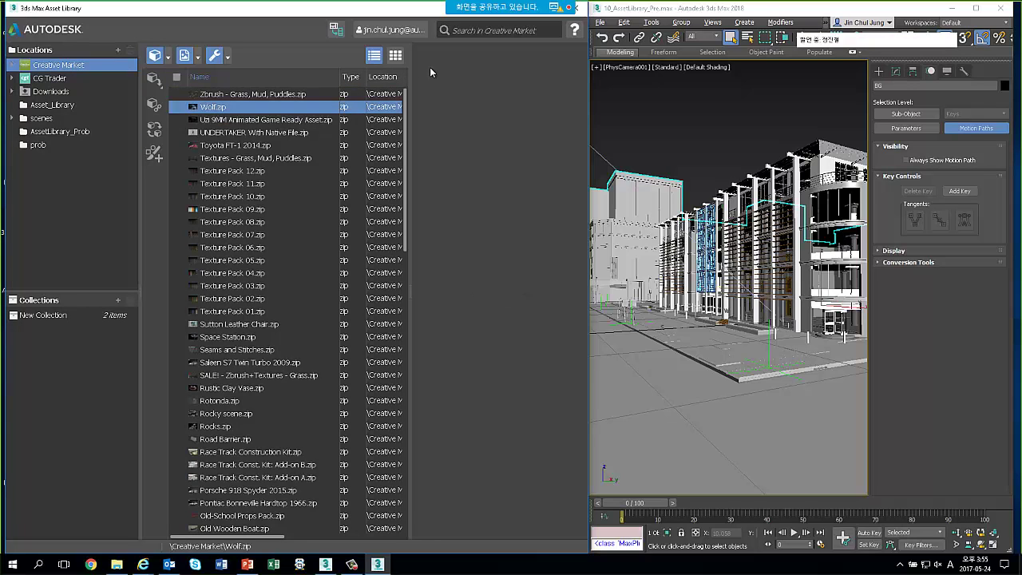
Switch to grid view and scroll CG Trader's priced models, from White Modern Sofa to VW cars
{"action": "left_click", "coordinate": [395, 55]}
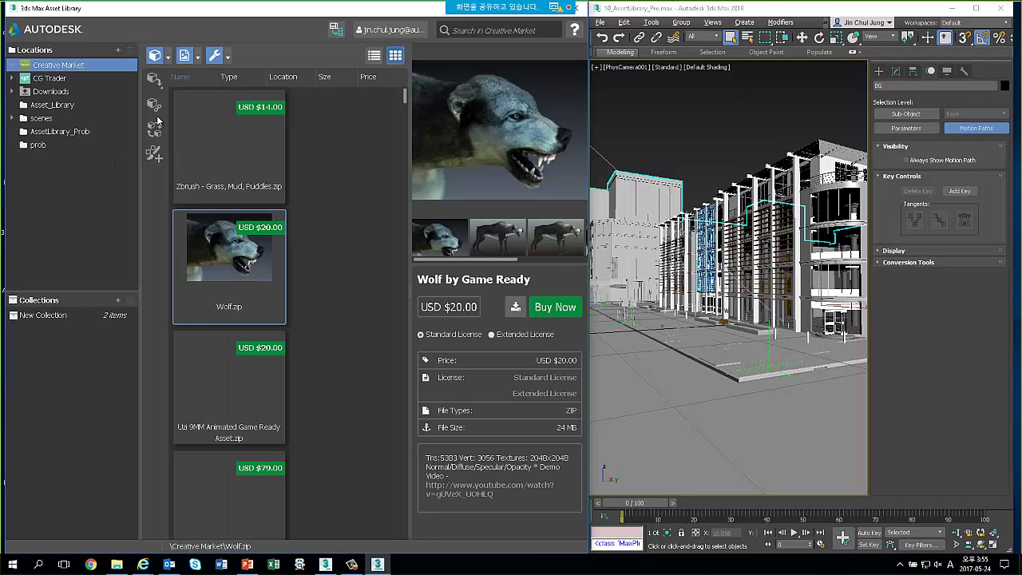
{"action": "left_click", "coordinate": [78, 66]}
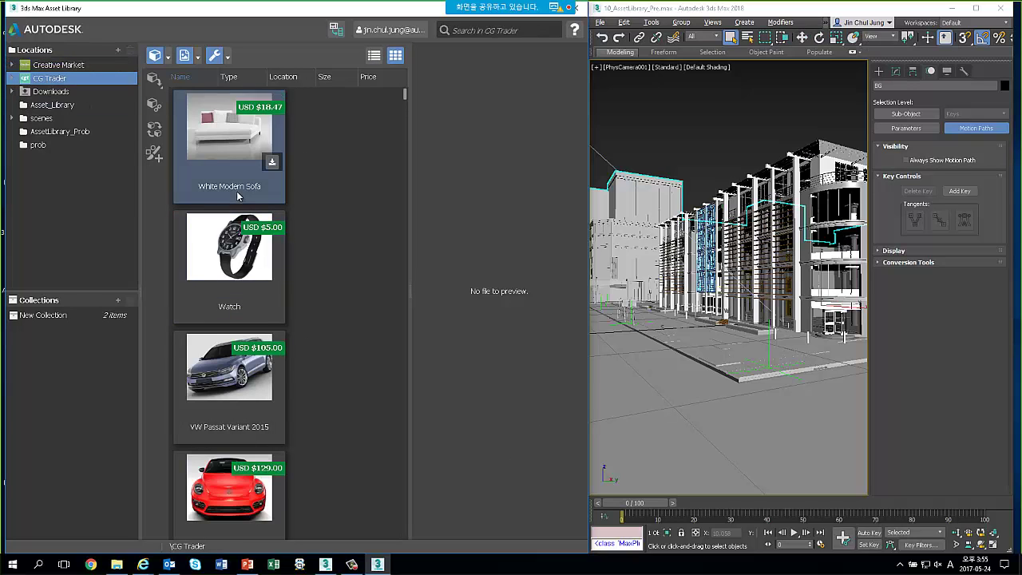
{"action": "scroll", "coordinate": [238, 205], "scroll_direction": "down", "scroll_amount": 3}
{"action": "scroll", "coordinate": [239, 223], "scroll_direction": "down", "scroll_amount": 1}
{"action": "scroll", "coordinate": [240, 227], "scroll_direction": "down", "scroll_amount": 2}
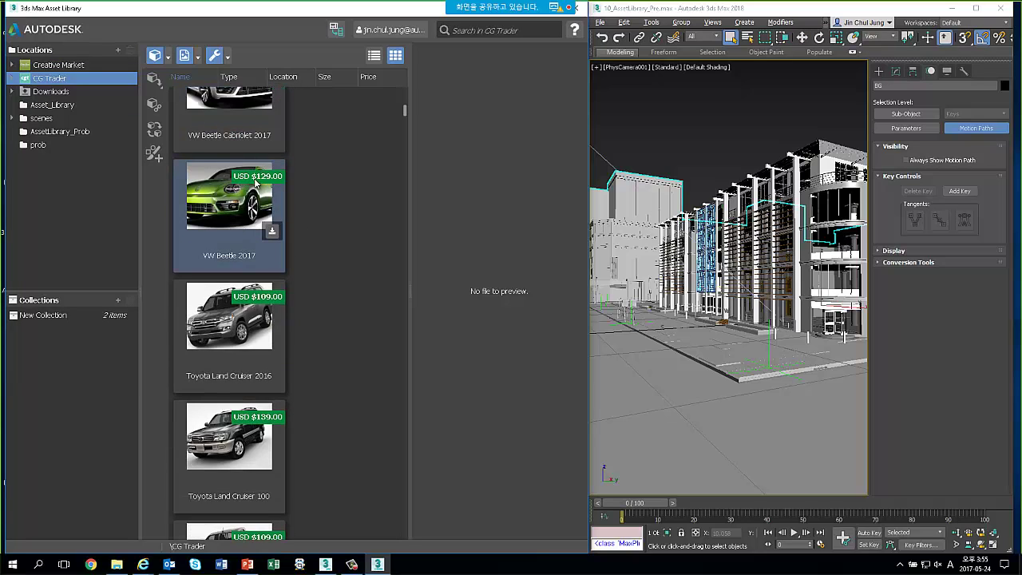
{"action": "scroll", "coordinate": [333, 208], "scroll_direction": "up", "scroll_amount": 3}
{"action": "scroll", "coordinate": [384, 175], "scroll_direction": "up", "scroll_amount": 3}
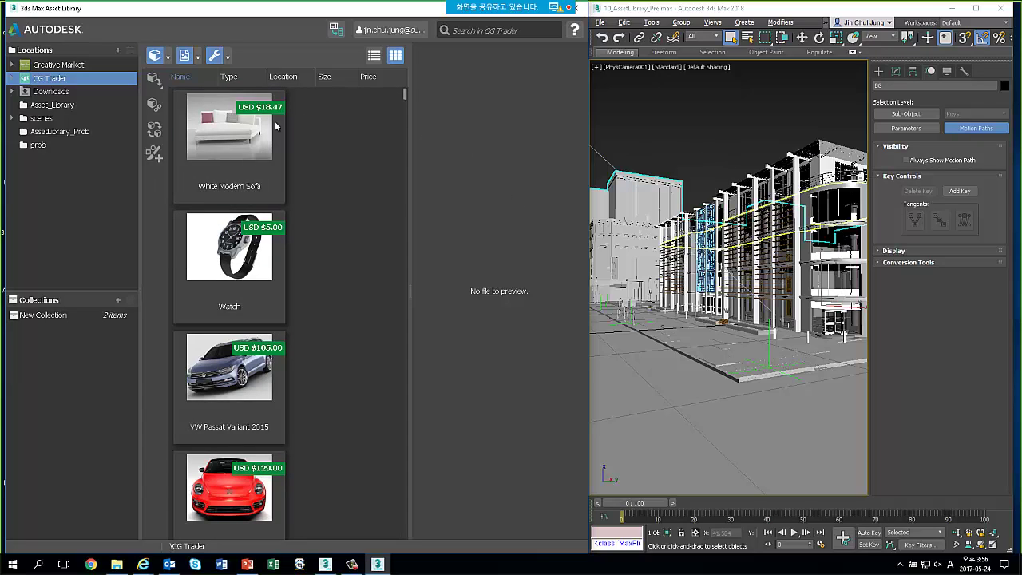
{"action": "mouse_move", "coordinate": [229, 144]}
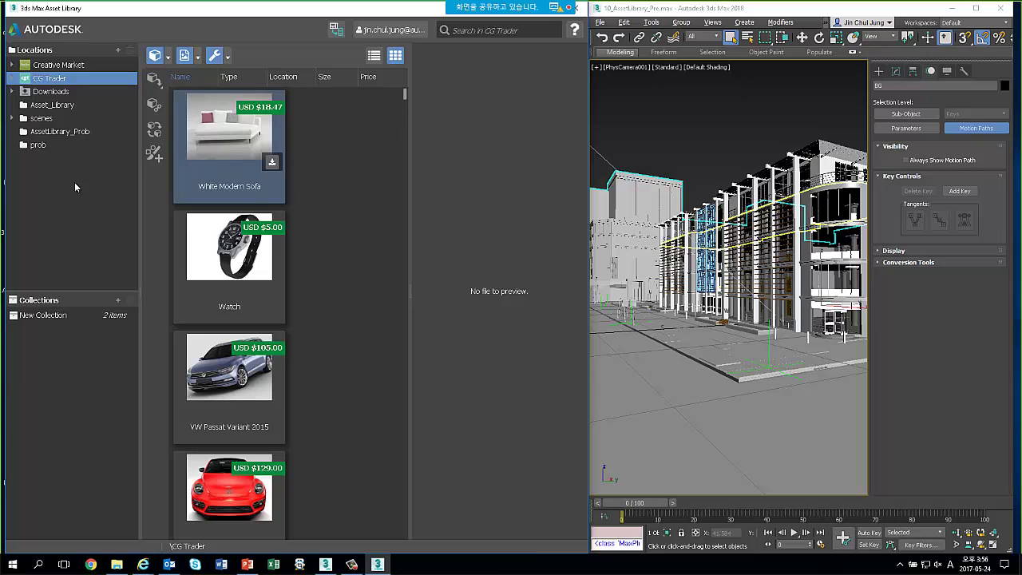
{"action": "left_click", "coordinate": [59, 69]}
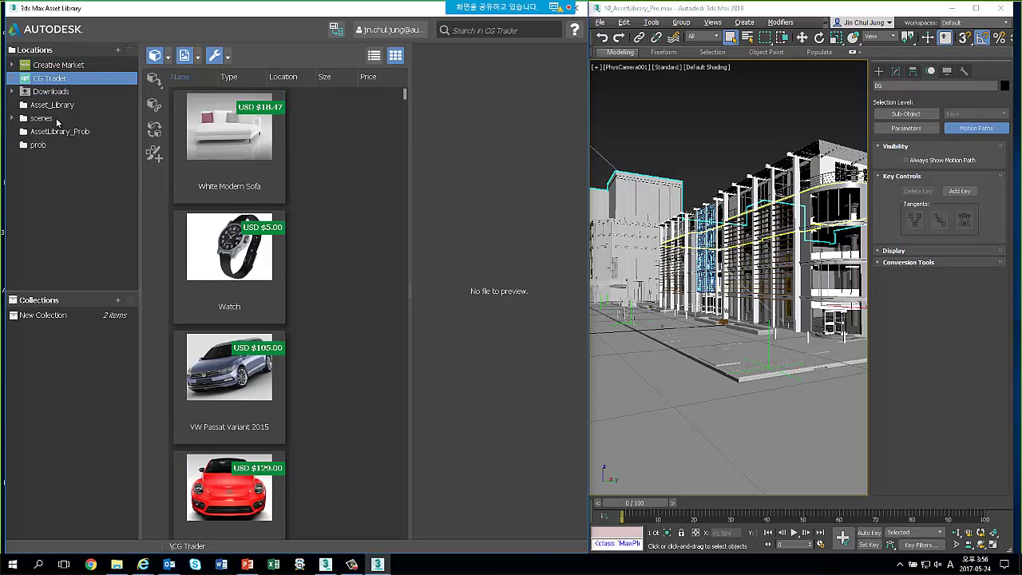
{"action": "left_click", "coordinate": [115, 50]}
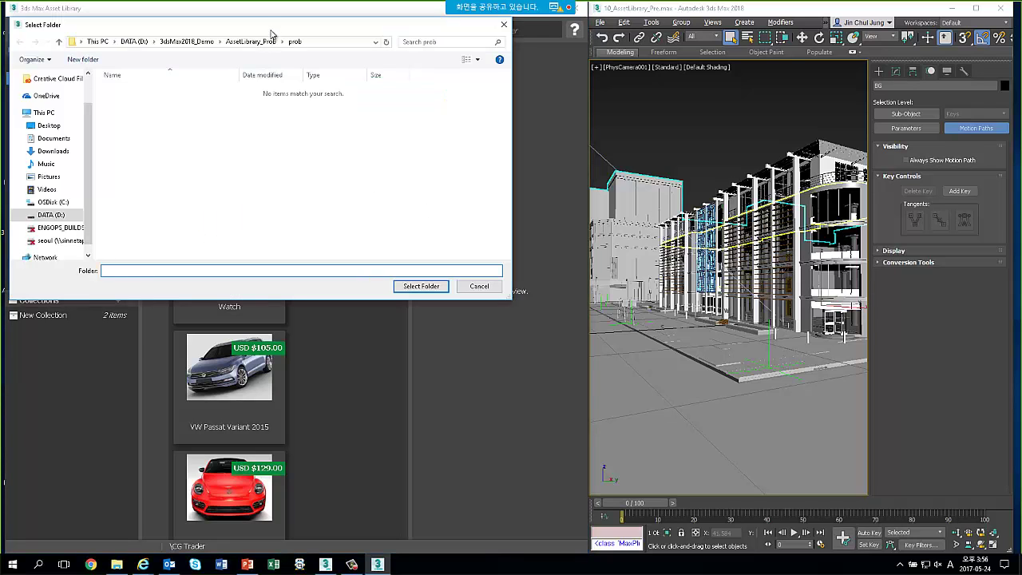
{"action": "mouse_move", "coordinate": [271, 34]}
{"action": "left_mouse_down"}
{"action": "mouse_move", "coordinate": [444, 96]}
{"action": "mouse_move", "coordinate": [406, 93]}
{"action": "left_mouse_up"}
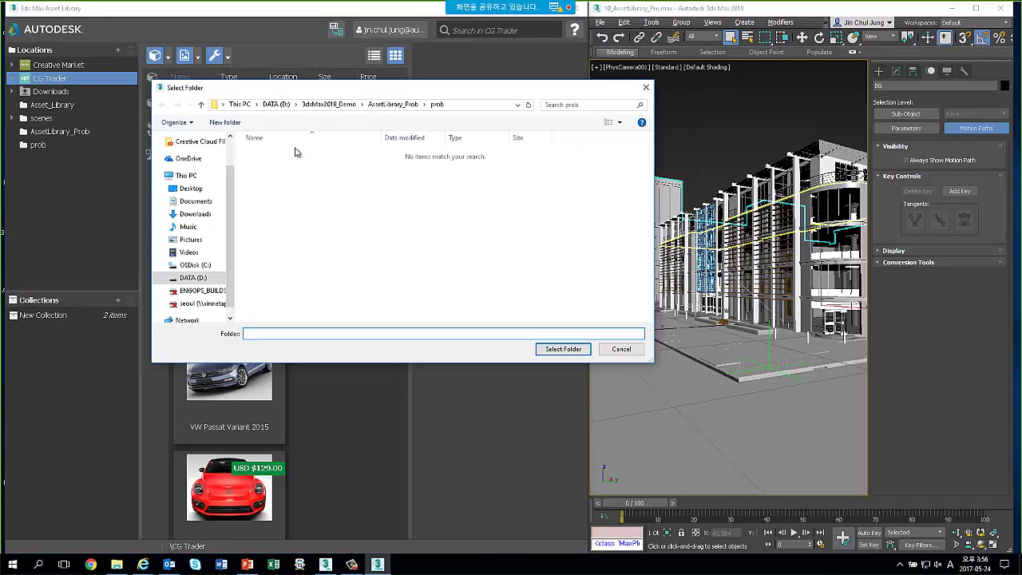
{"action": "left_click", "coordinate": [196, 277]}
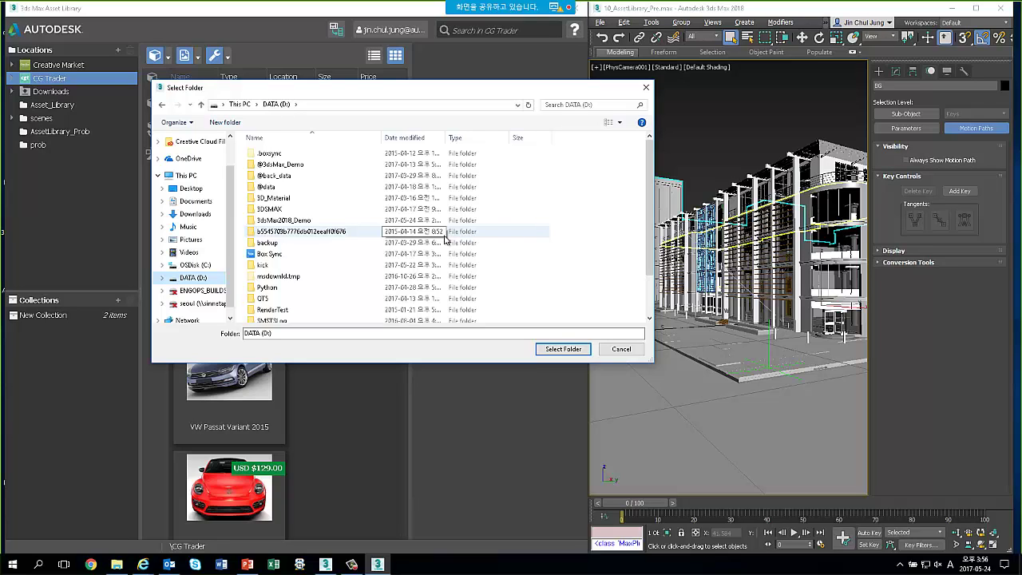
{"action": "left_click_drag", "start_coordinate": [410, 89], "coordinate": [440, 54]}
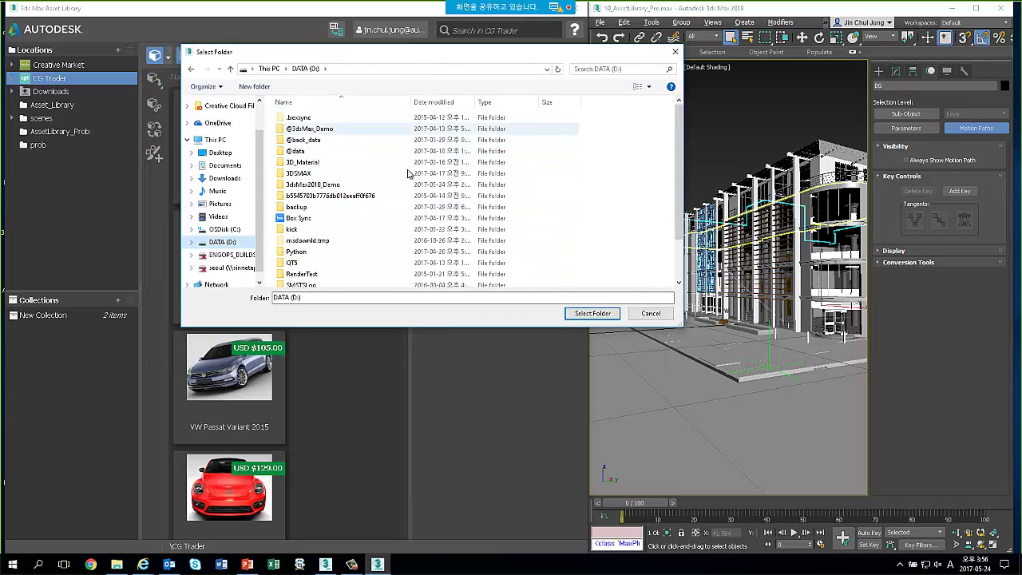
{"action": "left_click_drag", "start_coordinate": [293, 263], "coordinate": [225, 243]}
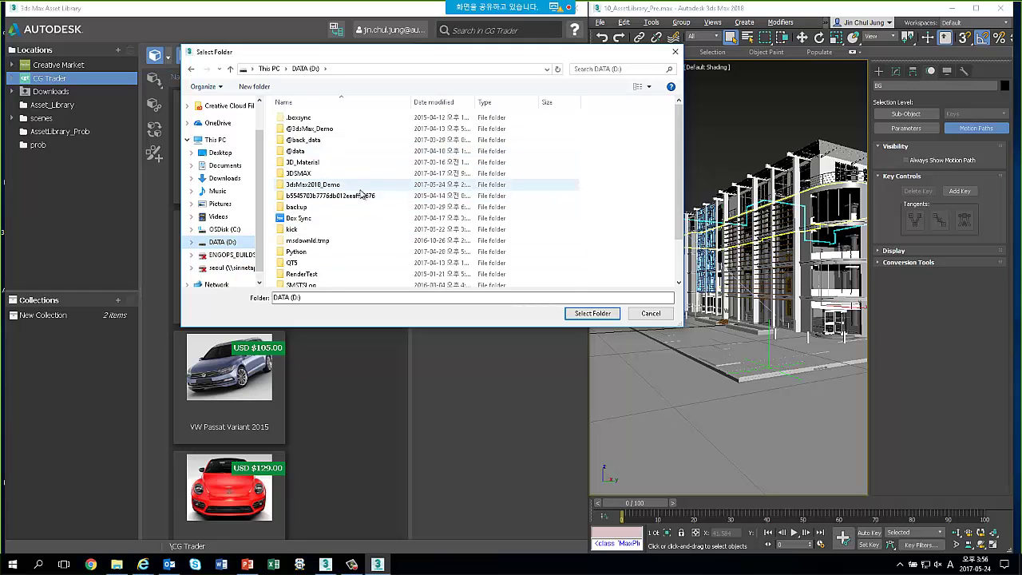
{"action": "scroll", "coordinate": [361, 194], "scroll_direction": "down", "scroll_amount": 2}
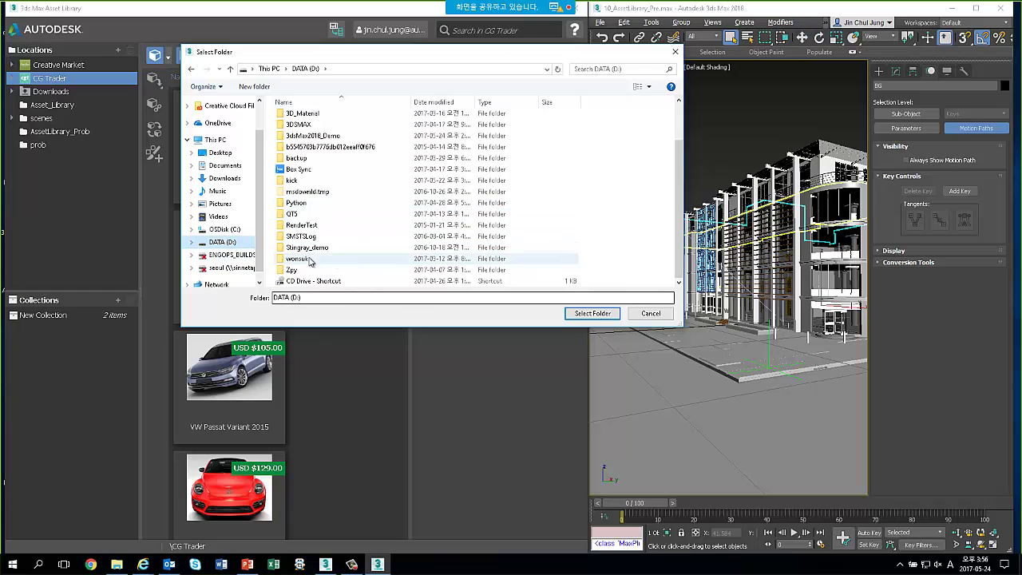
{"action": "double_click", "coordinate": [308, 136]}
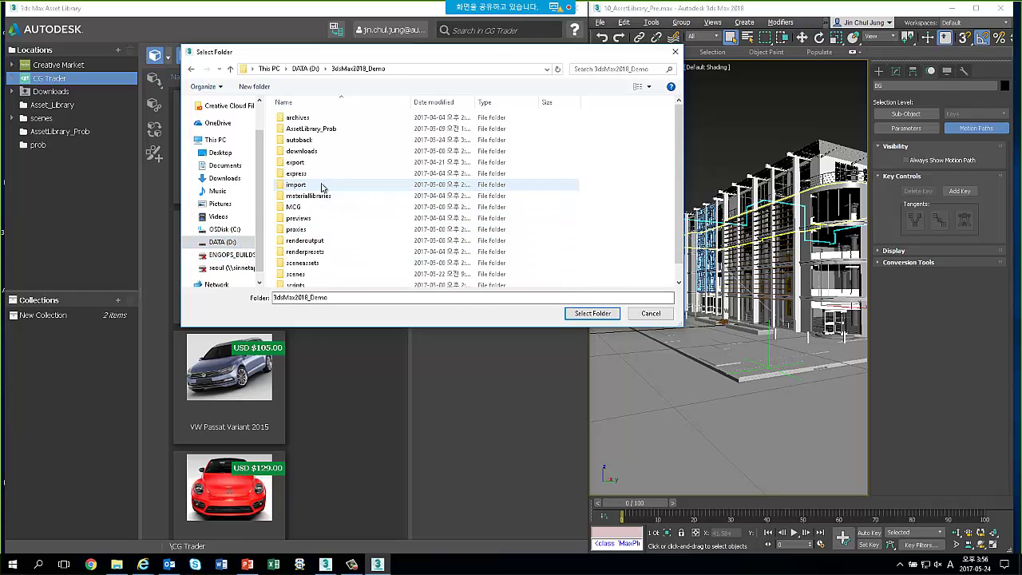
{"action": "double_click", "coordinate": [308, 128]}
{"action": "double_click", "coordinate": [292, 117]}
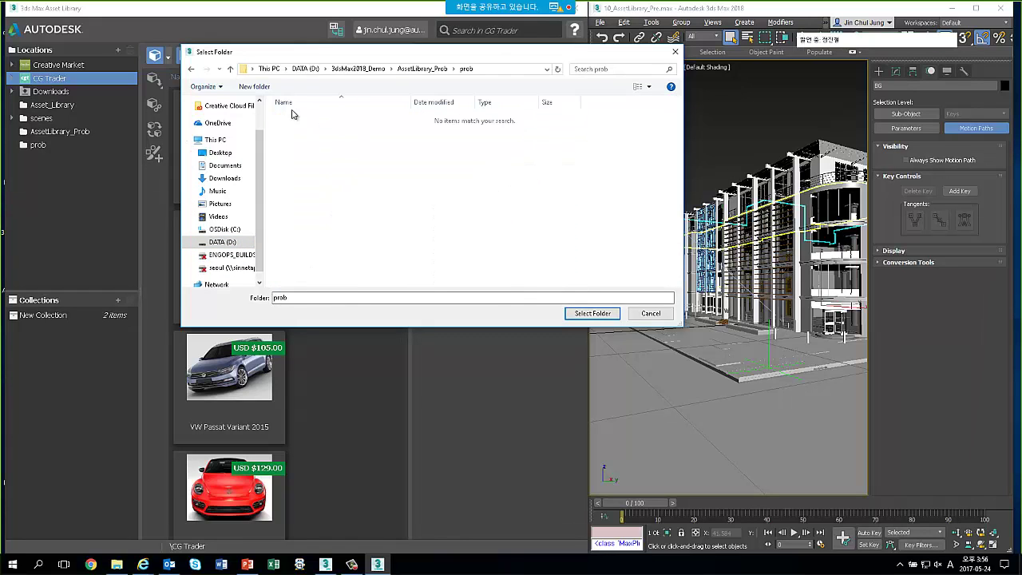
{"action": "left_click", "coordinate": [651, 313]}
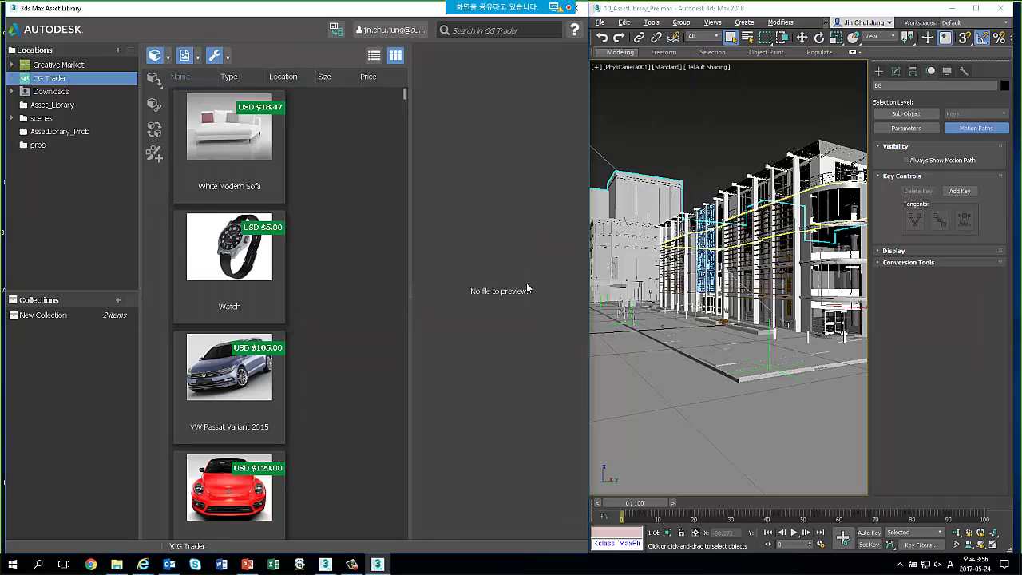
Open the prob folder, review Car_02.max's 4 missing dependencies, and show it in Explorer
{"action": "left_click", "coordinate": [38, 146]}
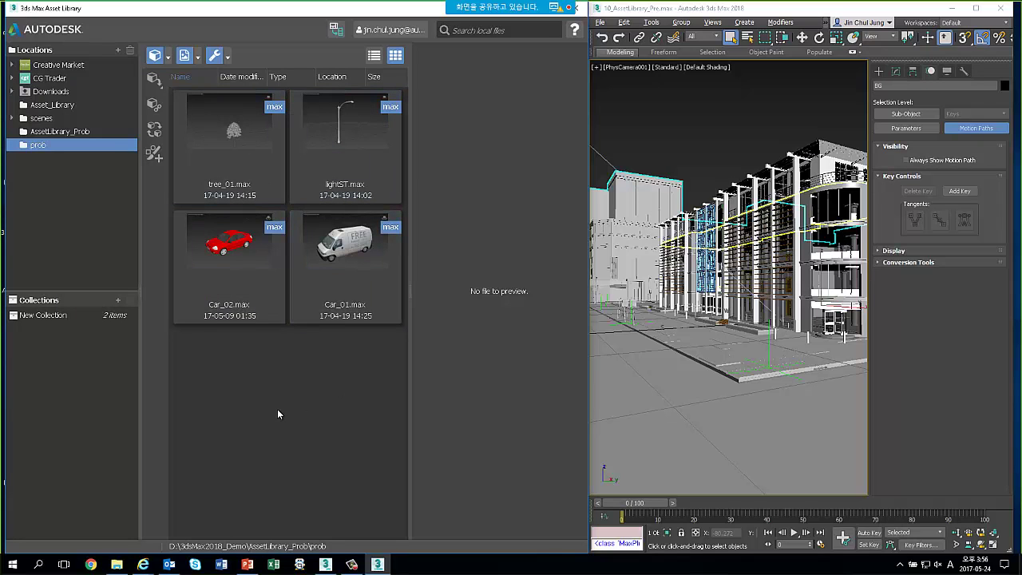
{"action": "left_click", "coordinate": [236, 245]}
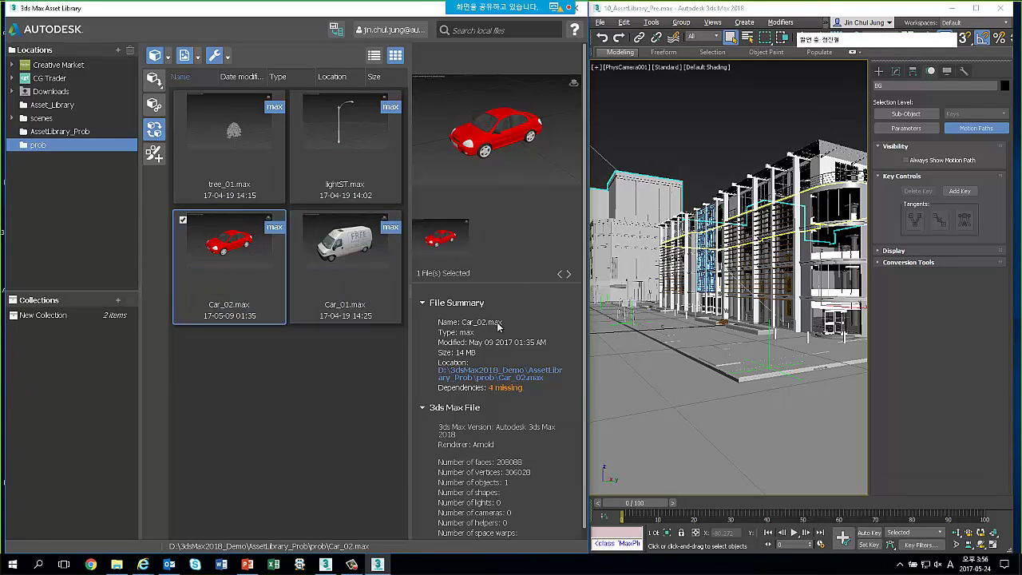
{"action": "scroll", "coordinate": [512, 349], "scroll_direction": "down", "scroll_amount": 1}
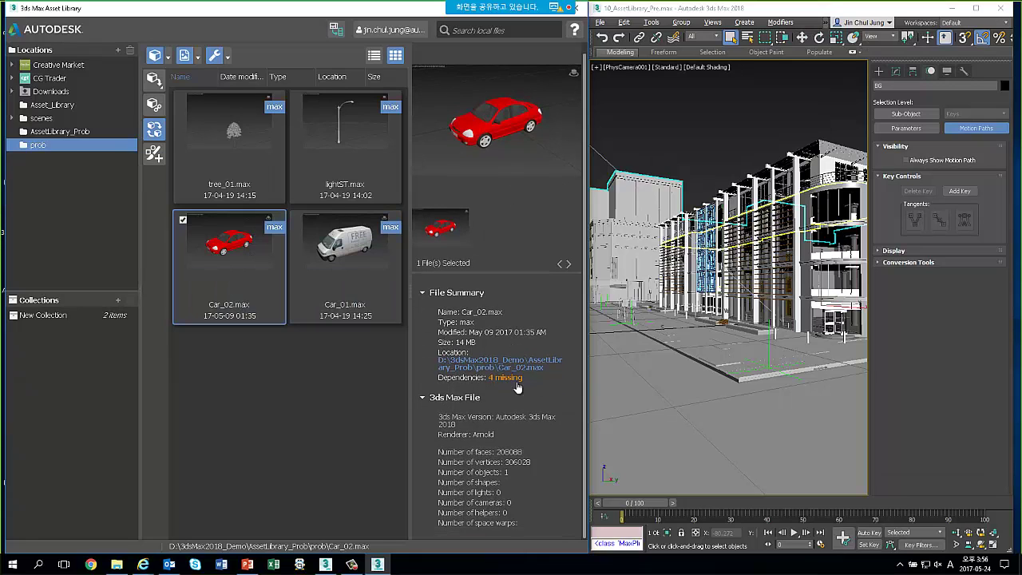
{"action": "scroll", "coordinate": [483, 349], "scroll_direction": "up", "scroll_amount": 1}
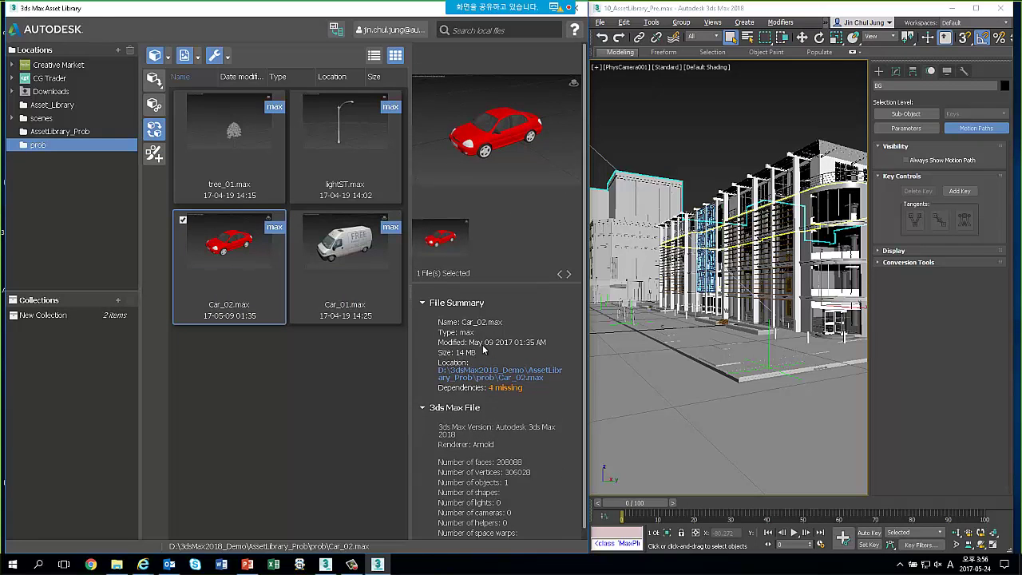
{"action": "scroll", "coordinate": [518, 406], "scroll_direction": "down", "scroll_amount": 1}
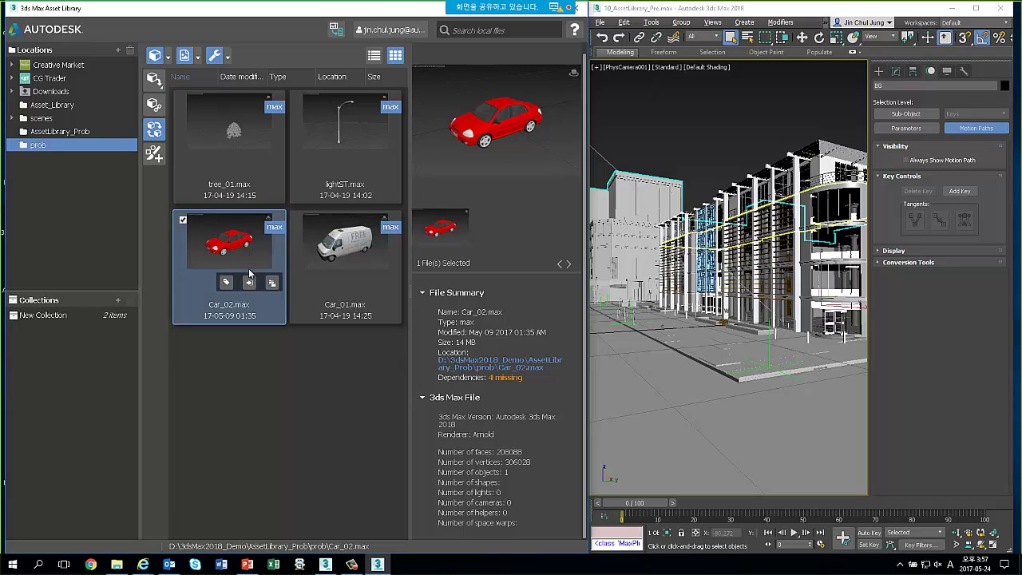
{"action": "mouse_move", "coordinate": [229, 266]}
{"action": "left_click", "coordinate": [248, 284]}
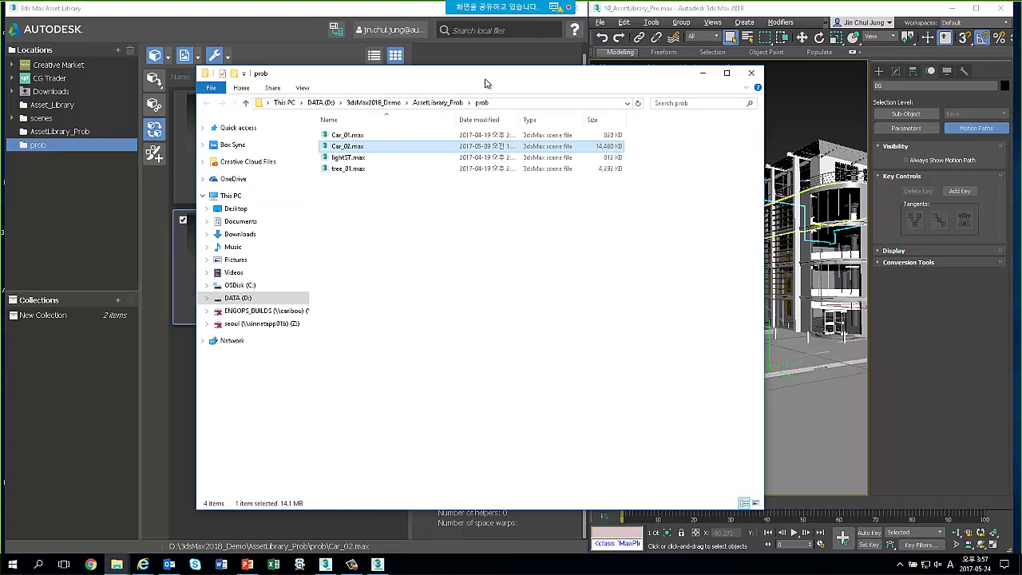
{"action": "left_click_drag", "start_coordinate": [499, 80], "coordinate": [581, 80]}
{"action": "mouse_move", "coordinate": [229, 256]}
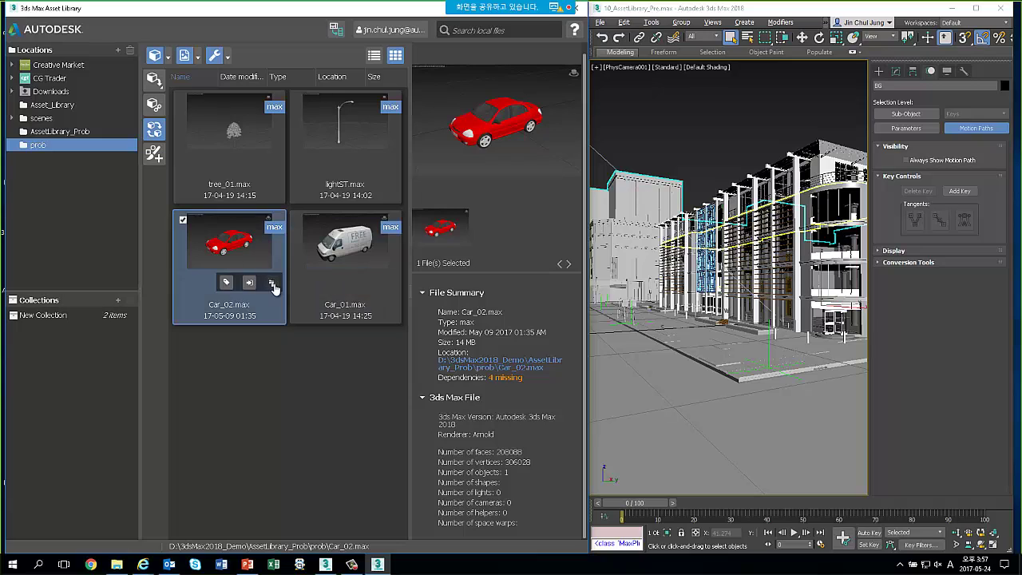
Manage Car_02.max's external dependencies, try auto-resolving paths, and tick all four missing bitmaps
{"action": "left_click", "coordinate": [272, 285]}
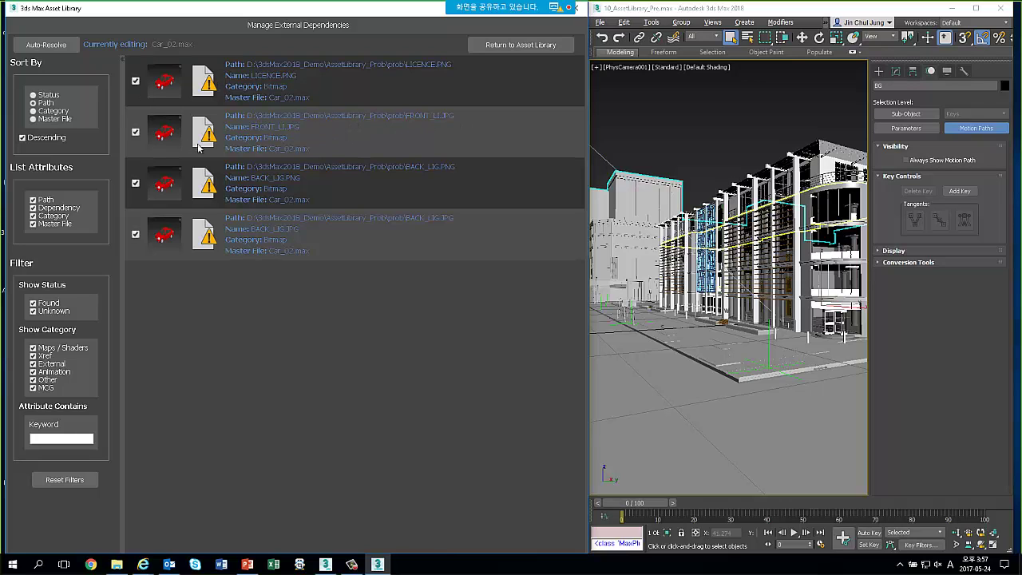
{"action": "left_click", "coordinate": [607, 131]}
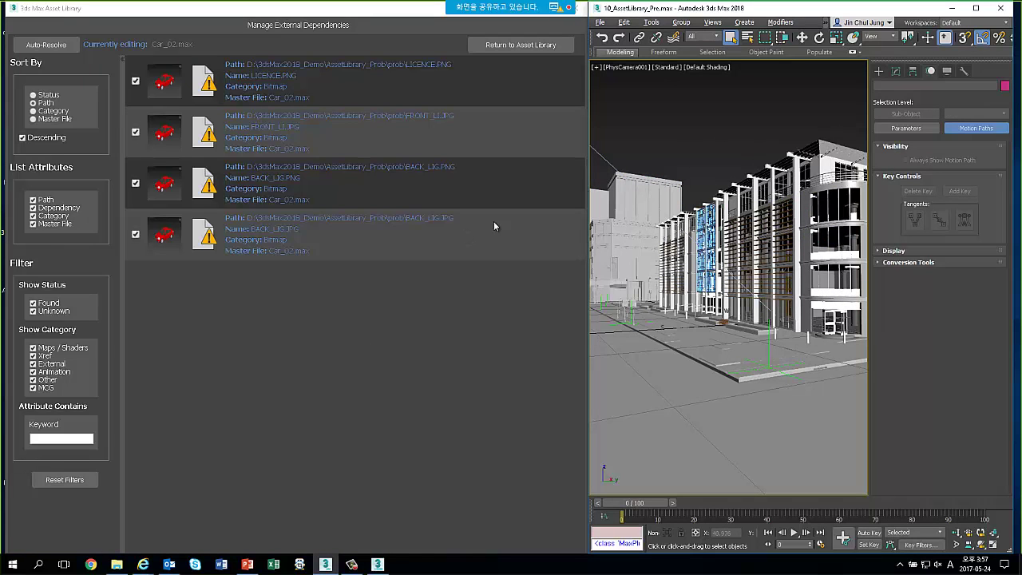
{"action": "left_click", "coordinate": [306, 358]}
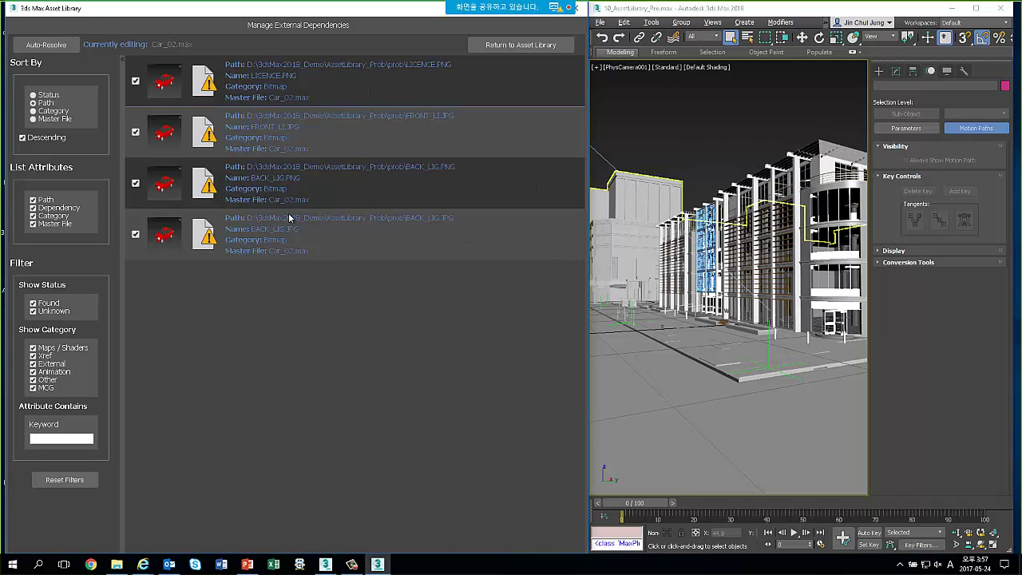
{"action": "left_click", "coordinate": [44, 45]}
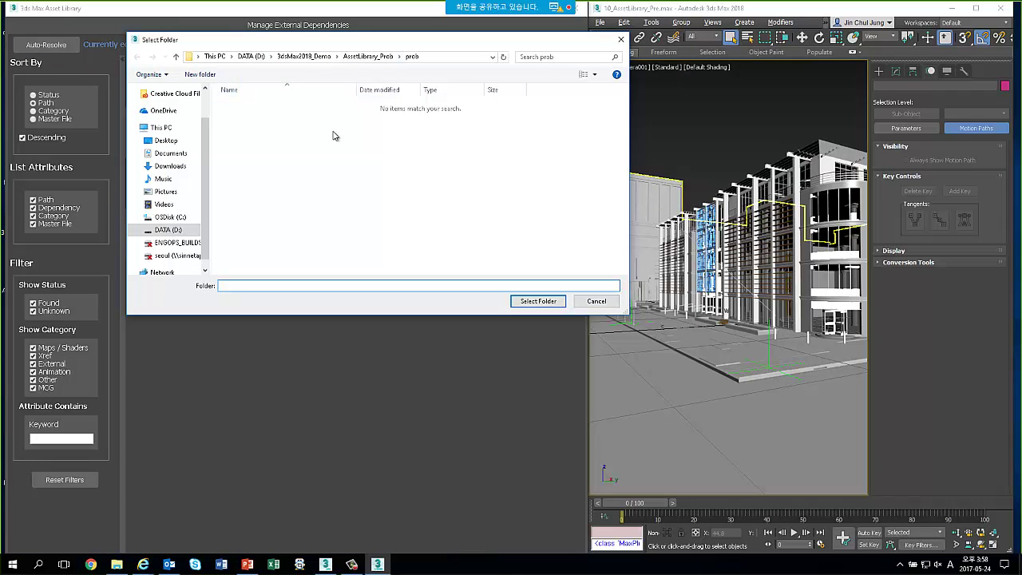
{"action": "left_click", "coordinate": [591, 301]}
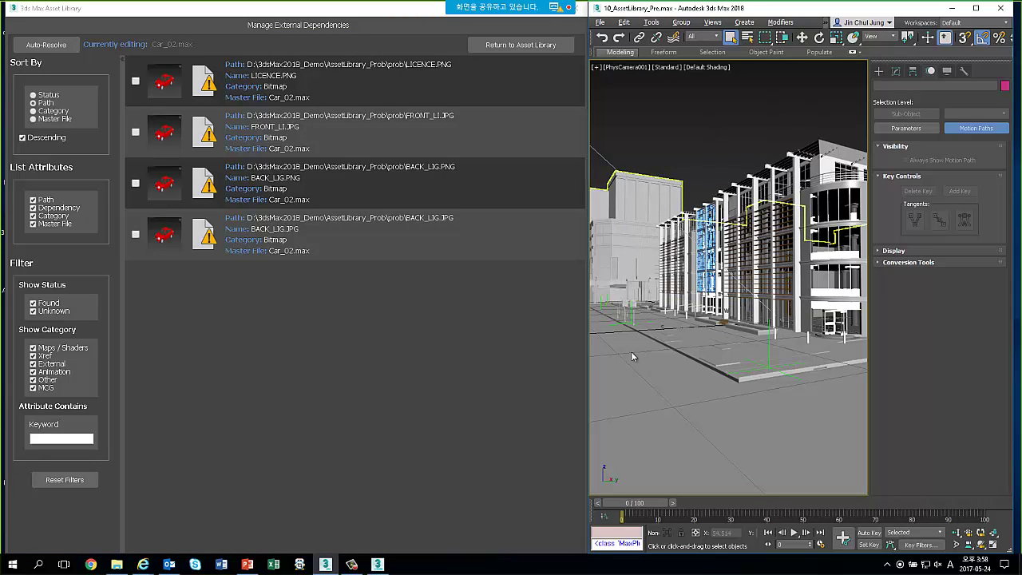
{"action": "left_click", "coordinate": [403, 385]}
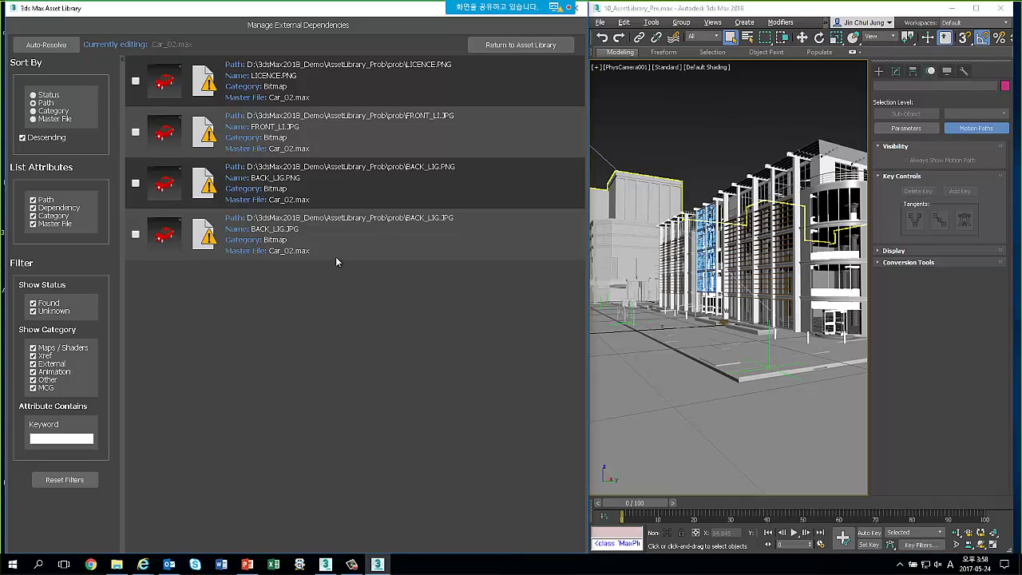
{"action": "left_click_drag", "start_coordinate": [336, 257], "coordinate": [355, 93]}
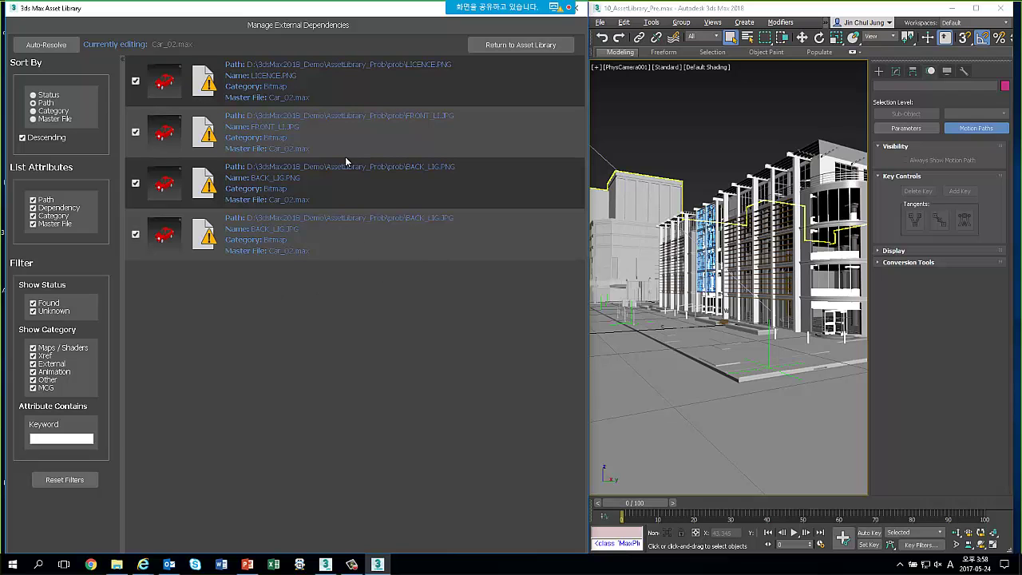
Return to the prob folder's asset tiles and click between Car_01 and Car_02
{"action": "left_click", "coordinate": [500, 45]}
{"action": "mouse_move", "coordinate": [229, 247]}
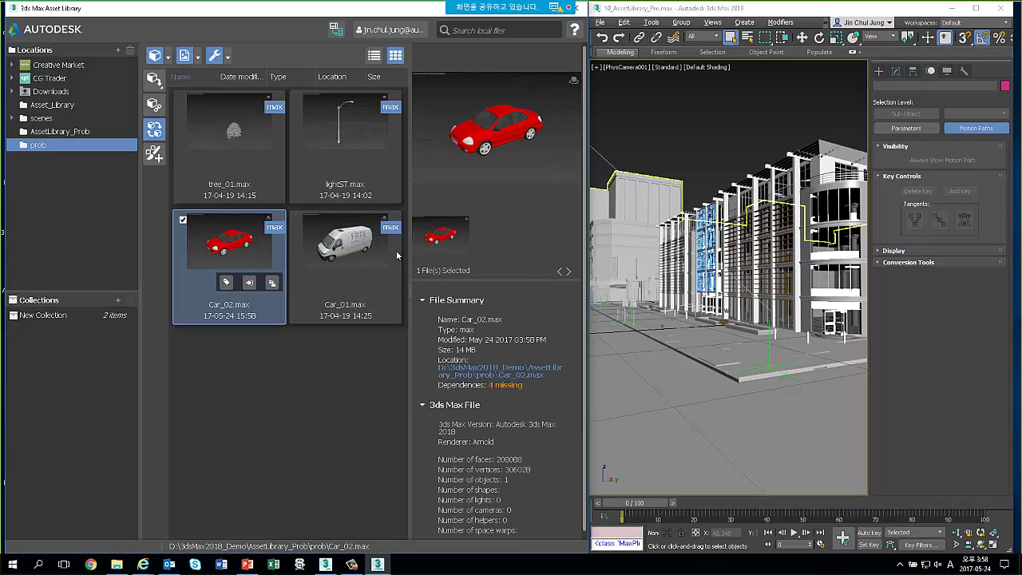
{"action": "left_click", "coordinate": [344, 260]}
{"action": "left_click", "coordinate": [251, 257]}
{"action": "left_click", "coordinate": [316, 262]}
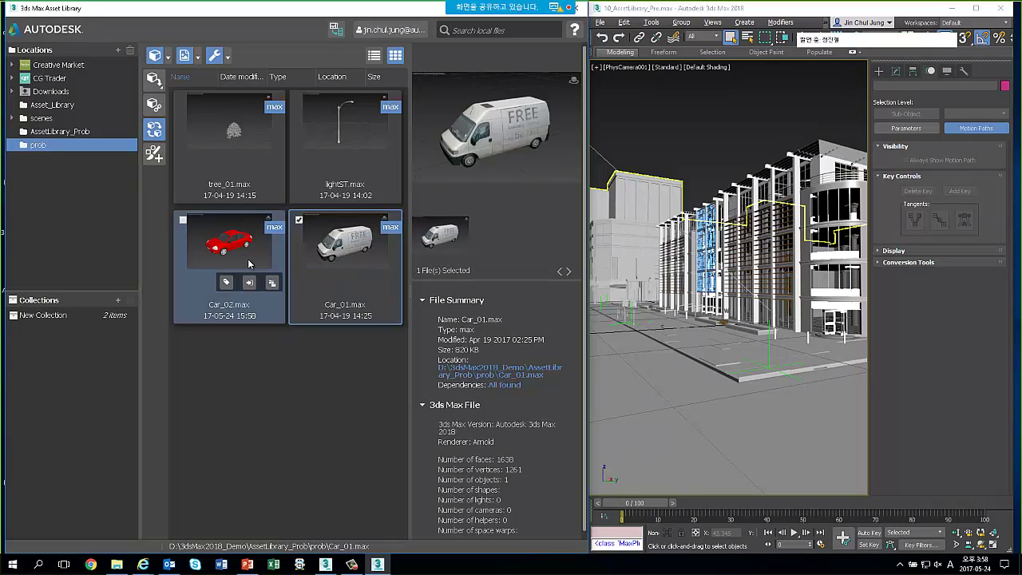
{"action": "left_click", "coordinate": [231, 254]}
Open and close the Tag Editor for tree_01.max without adding tags
{"action": "left_click", "coordinate": [225, 162]}
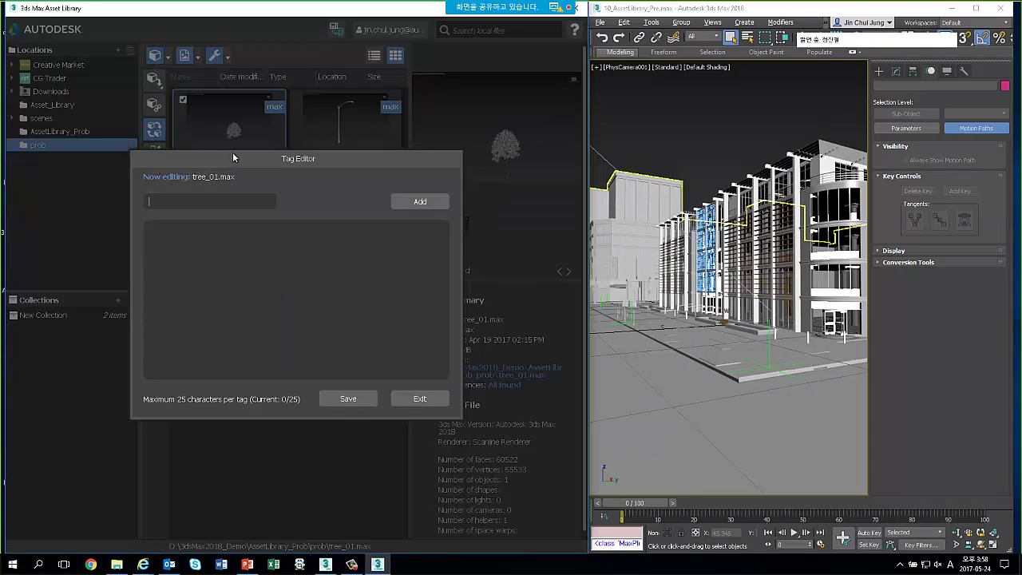
{"action": "left_click", "coordinate": [422, 399]}
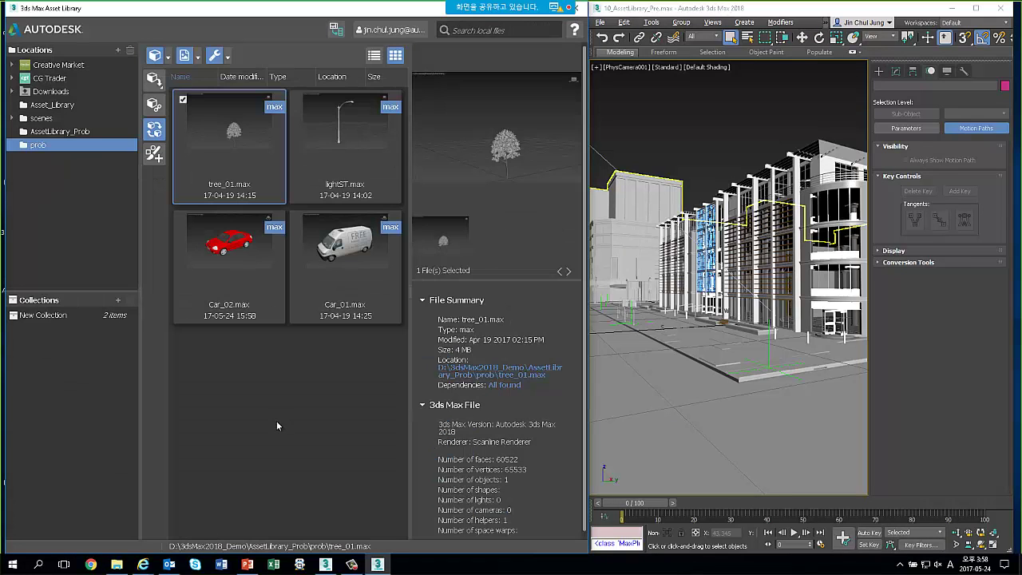
{"action": "left_click", "coordinate": [659, 98]}
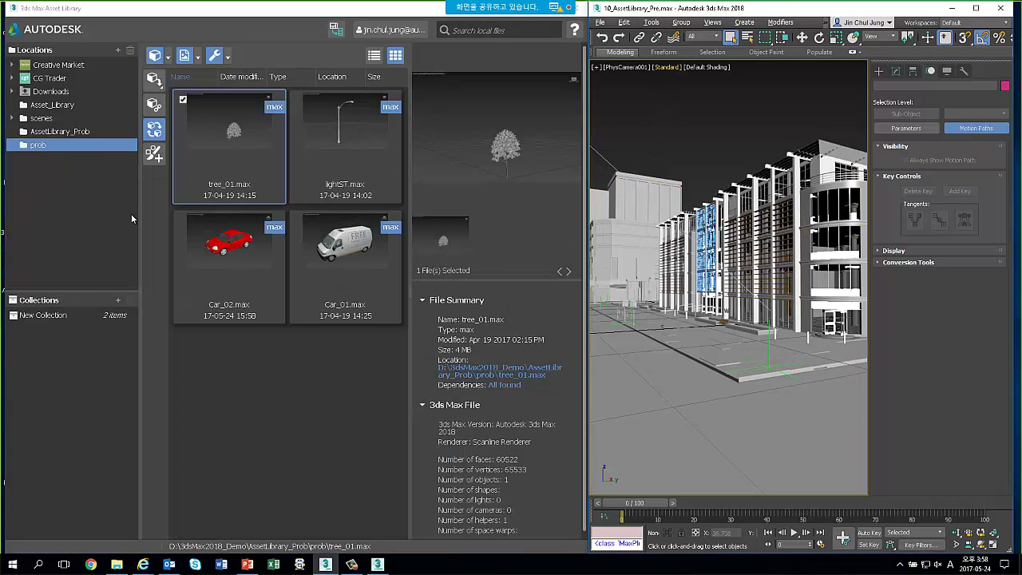
{"action": "left_click", "coordinate": [51, 394]}
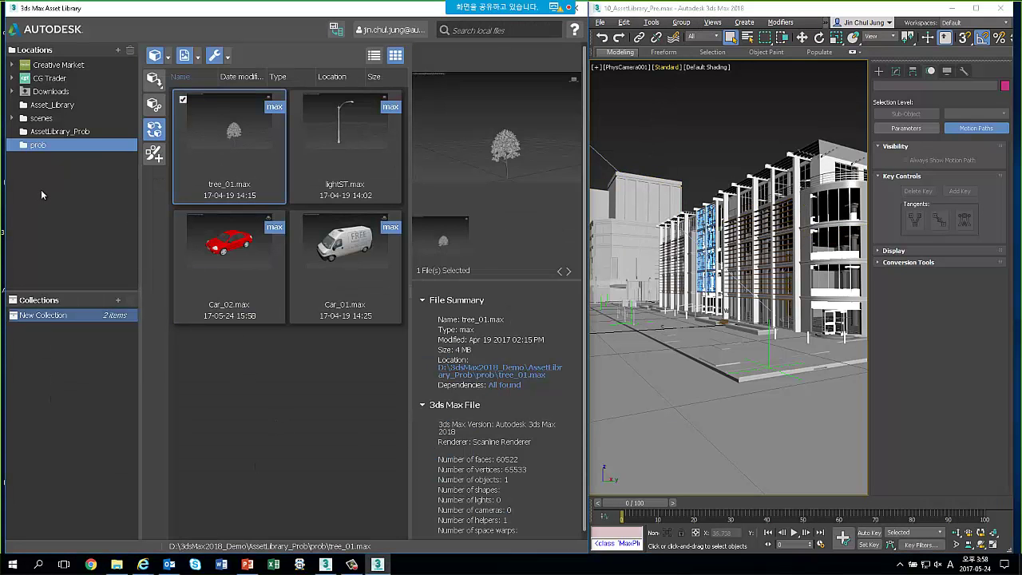
Select tree_01.max together with Car_02.max in the prob folder
{"action": "left_click", "coordinate": [327, 137]}
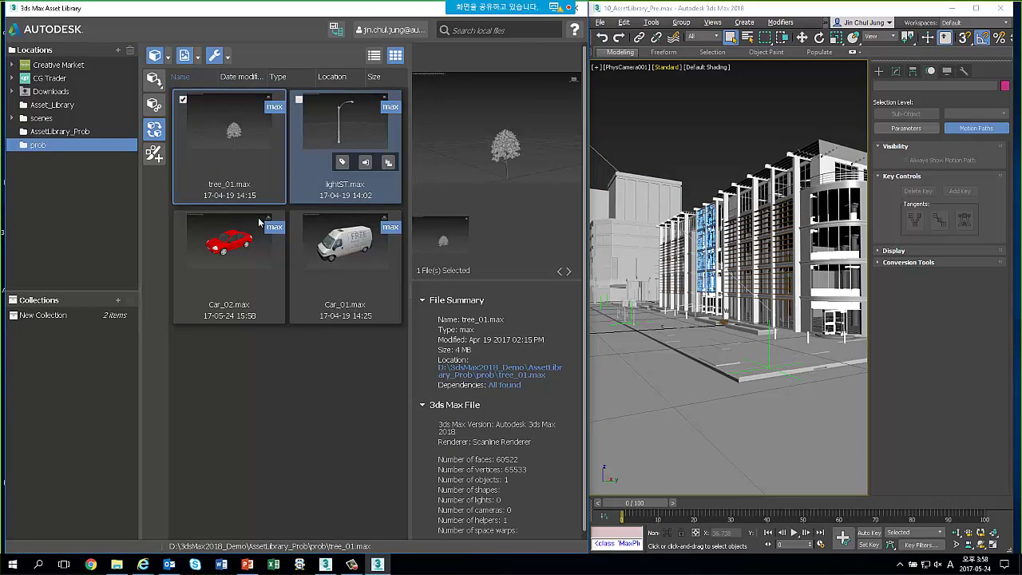
{"action": "left_click", "coordinate": [339, 248]}
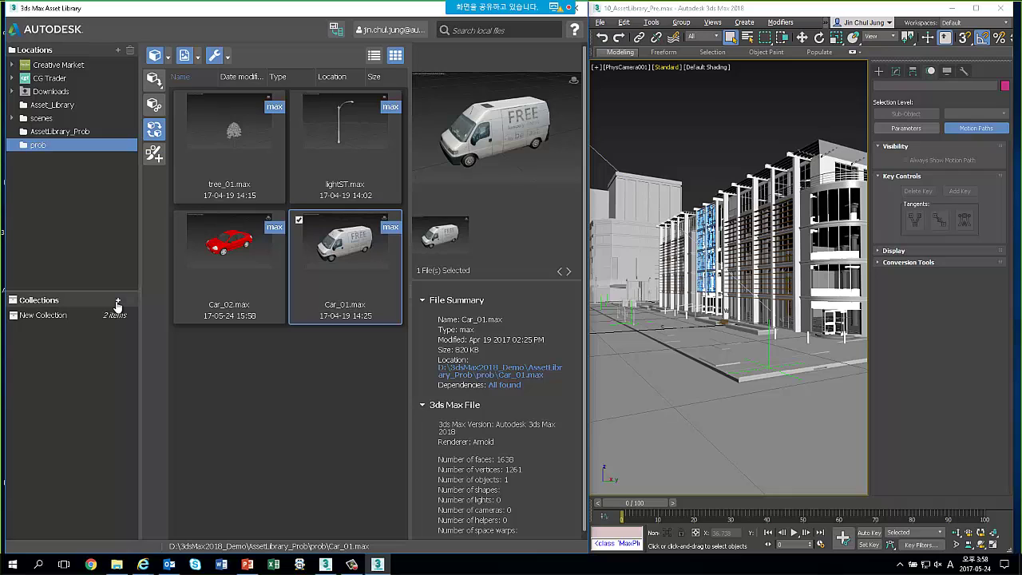
{"action": "left_click", "coordinate": [220, 249]}
{"action": "left_click", "coordinate": [227, 144], "text": "ctrl"}
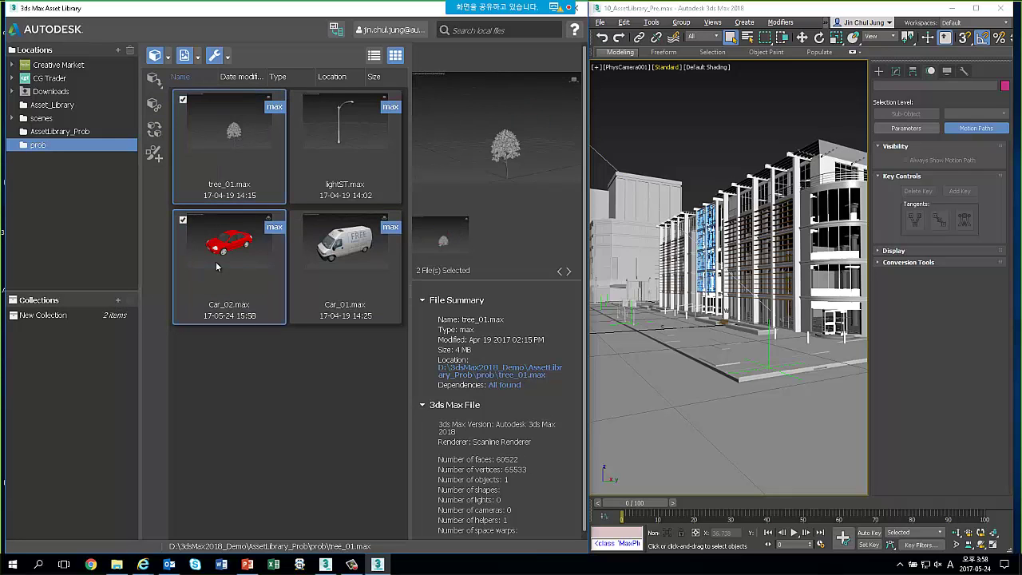
Create a new collection named 'test' and check that it is empty
{"action": "left_click", "coordinate": [118, 300]}
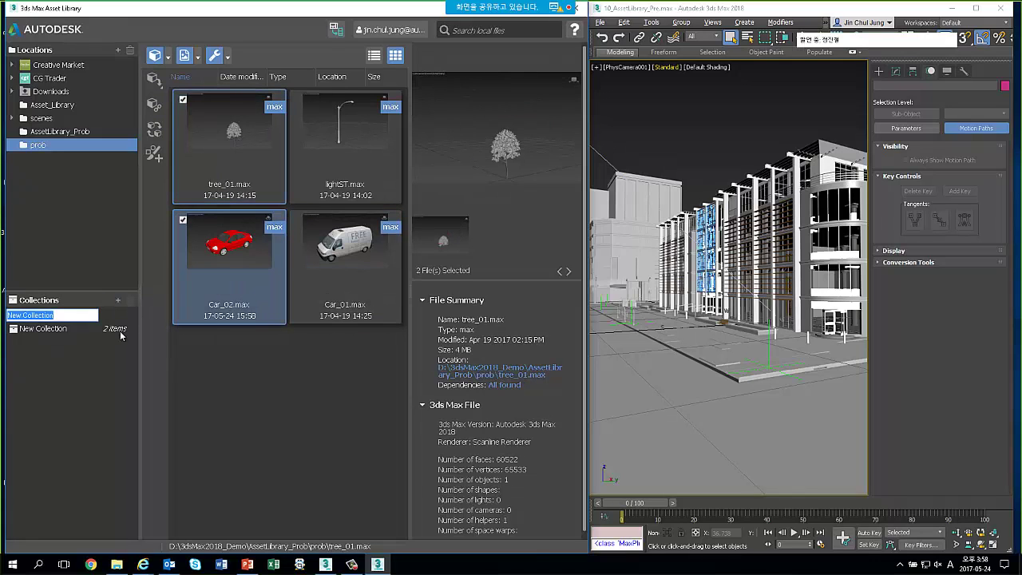
{"action": "type", "text": "test"}
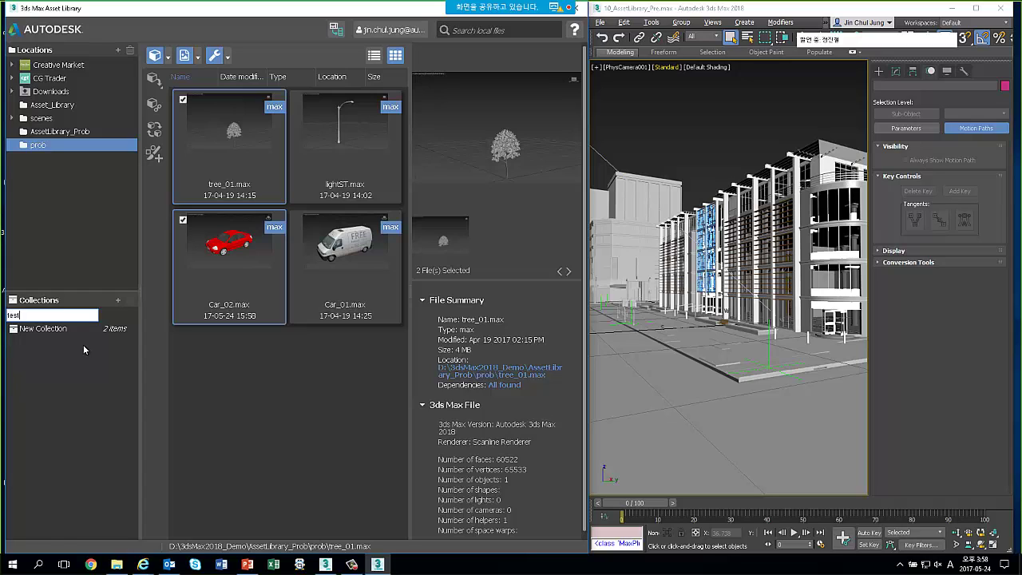
{"action": "key", "text": "Return"}
{"action": "left_click", "coordinate": [43, 335]}
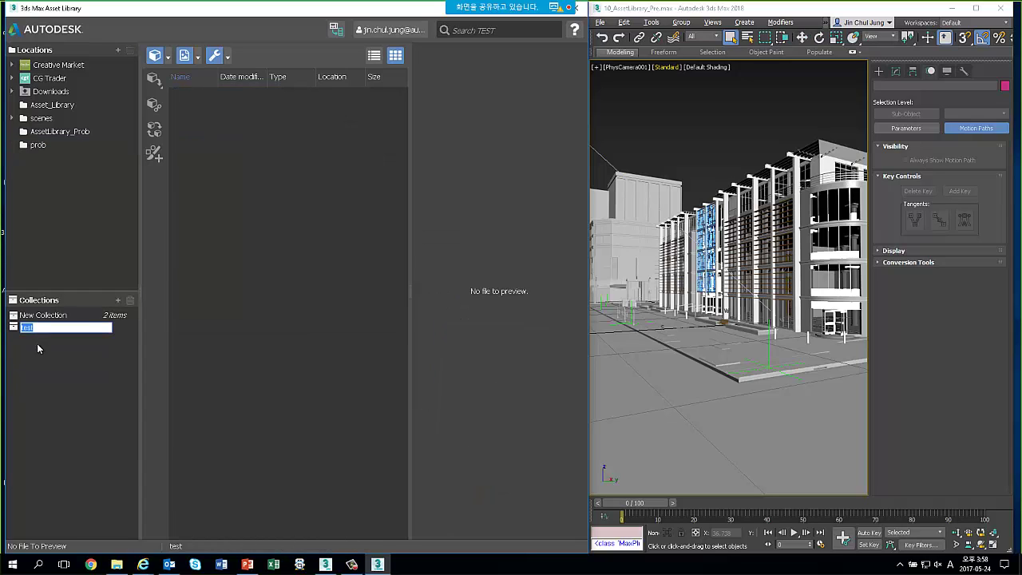
{"action": "right_click", "coordinate": [36, 343]}
{"action": "left_click", "coordinate": [22, 329]}
{"action": "right_click", "coordinate": [21, 331]}
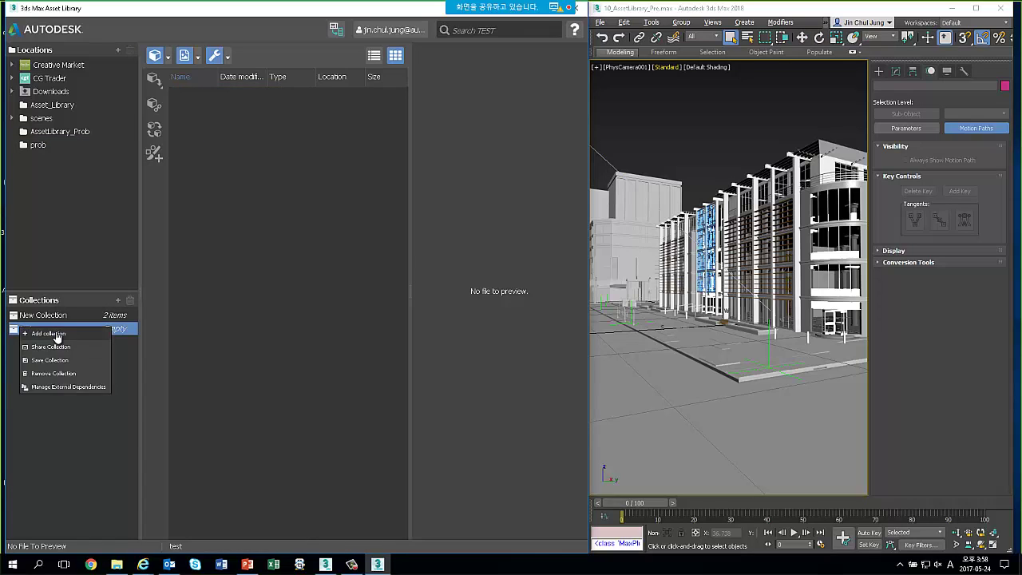
{"action": "left_click", "coordinate": [233, 362]}
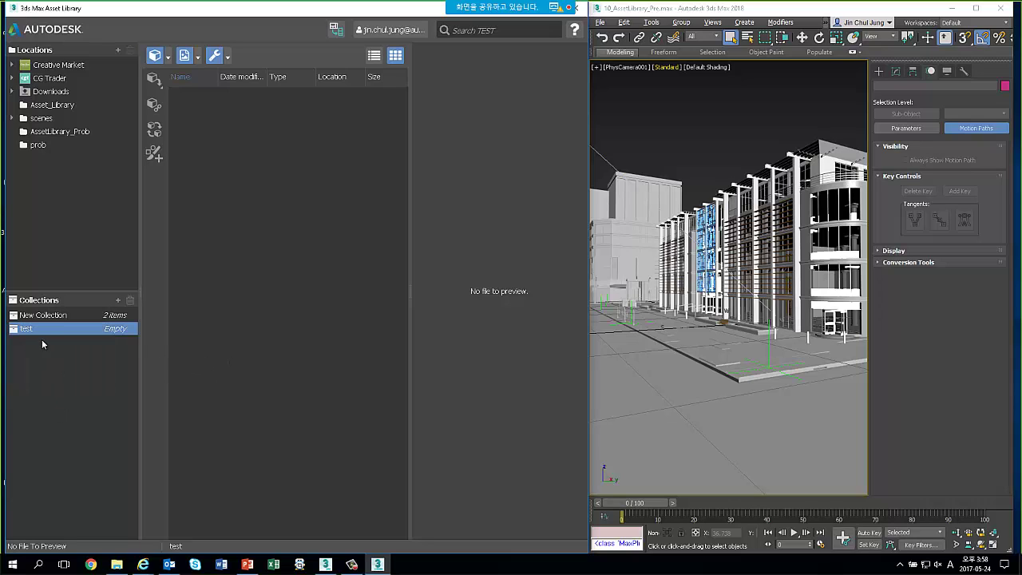
{"action": "left_click", "coordinate": [101, 319]}
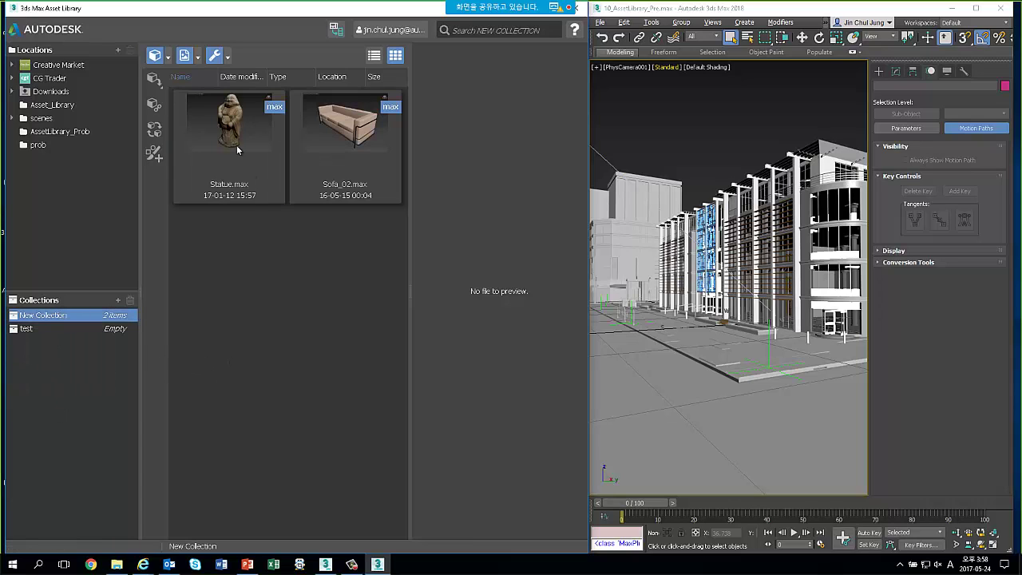
{"action": "left_click", "coordinate": [64, 327]}
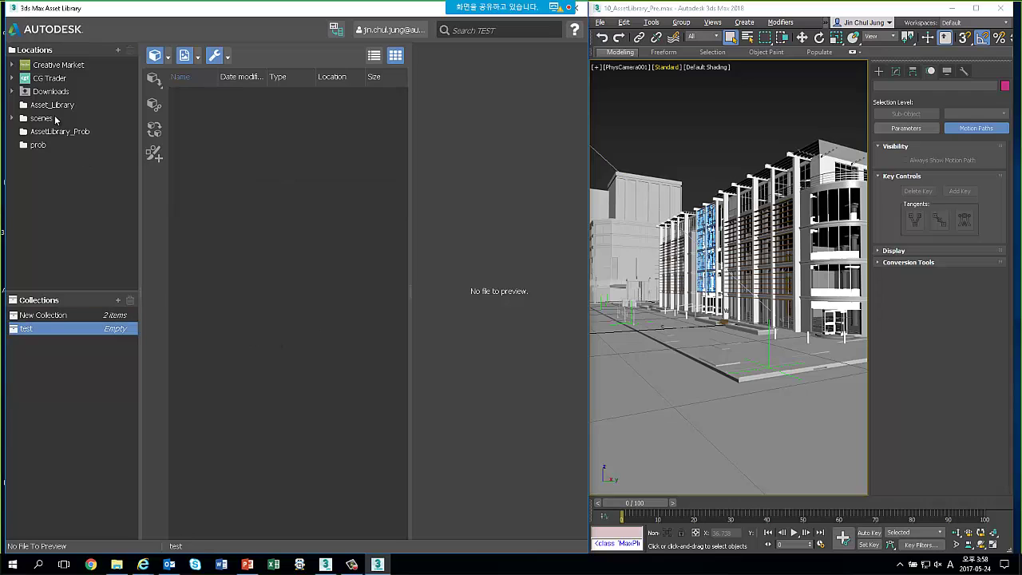
Drag tree_01.max and Car_02.max from prob into 'test', then select tree_01.max there
{"action": "left_click", "coordinate": [37, 144]}
{"action": "left_click", "coordinate": [232, 242]}
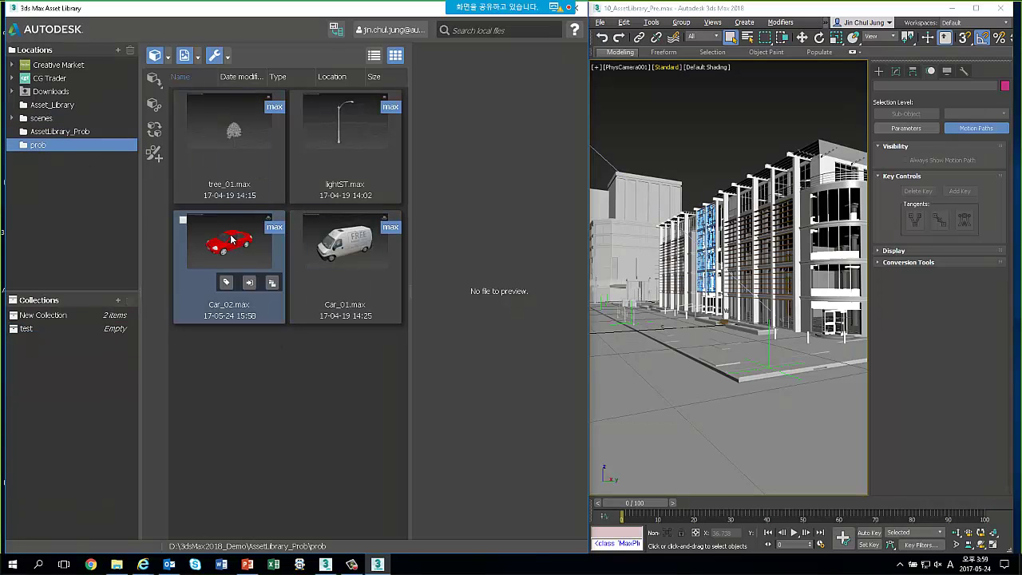
{"action": "left_click", "coordinate": [223, 129], "text": "ctrl"}
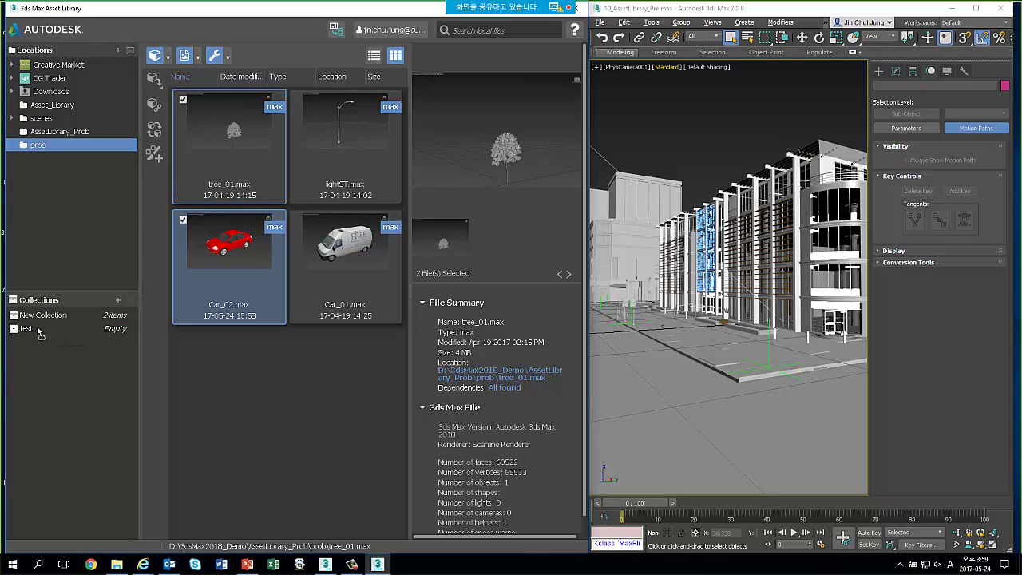
{"action": "left_click_drag", "start_coordinate": [141, 329], "coordinate": [38, 329]}
{"action": "left_click", "coordinate": [39, 330]}
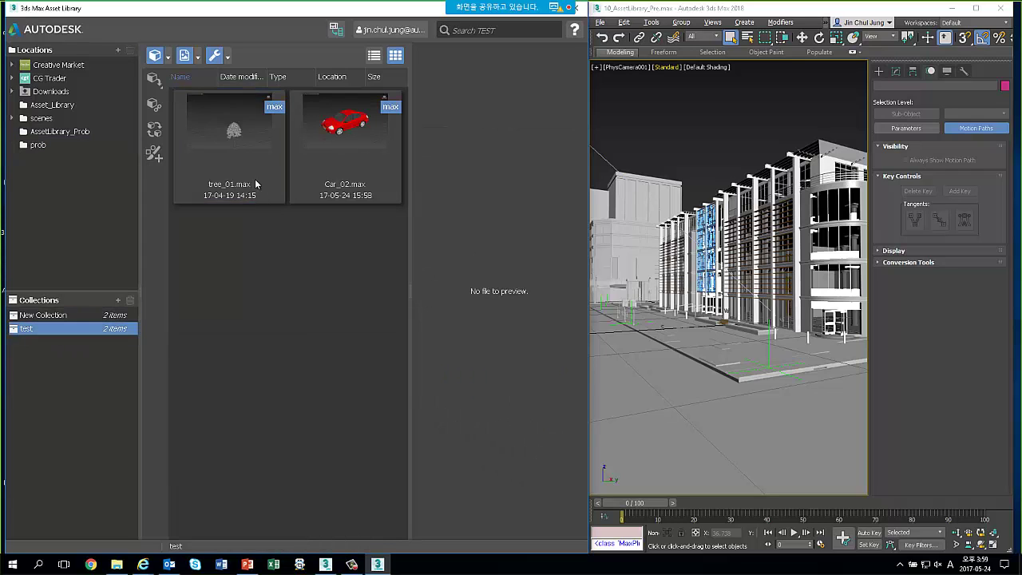
{"action": "left_click", "coordinate": [218, 129]}
{"action": "left_click", "coordinate": [325, 143], "text": "ctrl"}
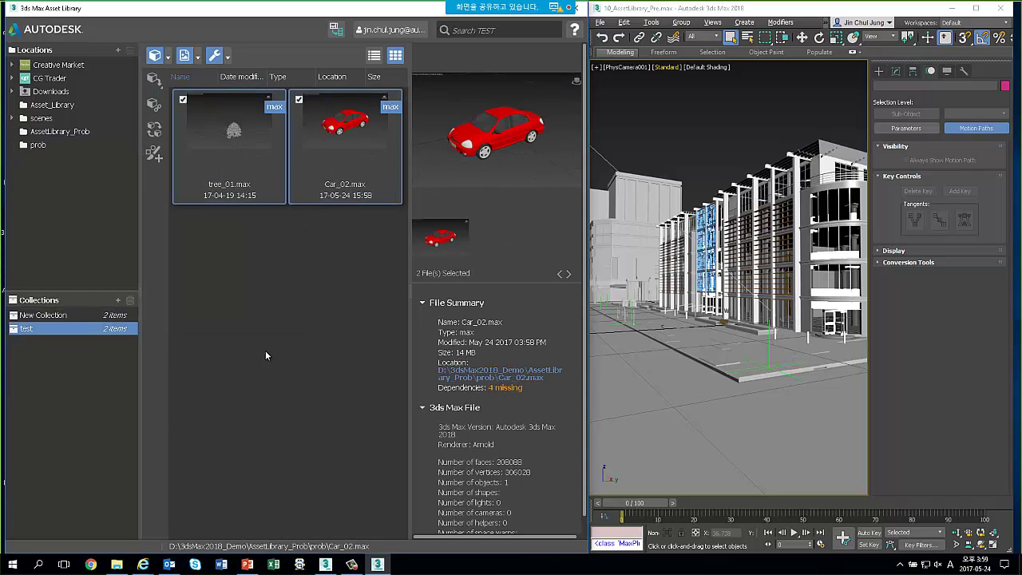
{"action": "left_click", "coordinate": [233, 134]}
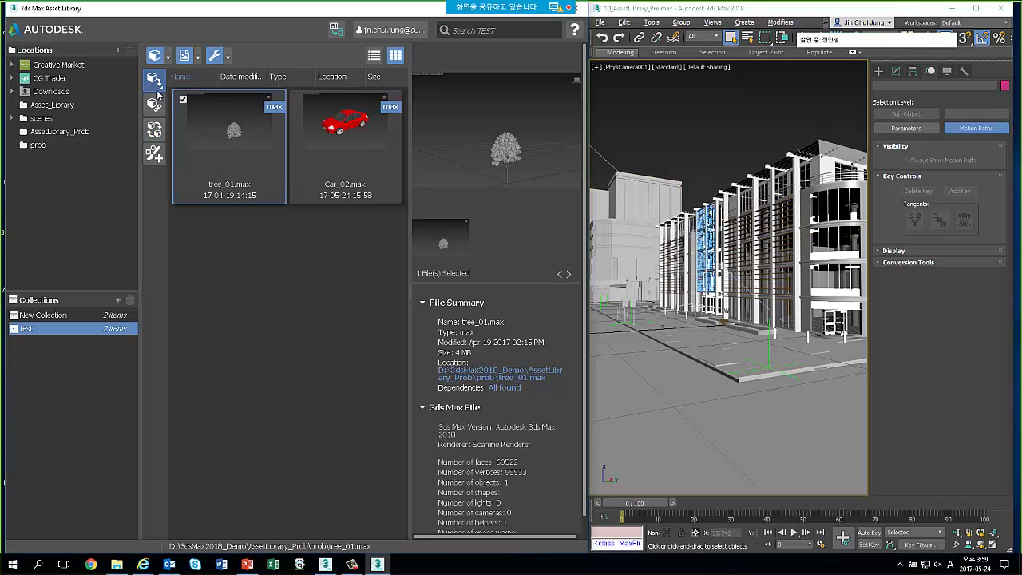
Cycle through the asset import modes and set tree_01.max to Replace mode
{"action": "left_click", "coordinate": [155, 105]}
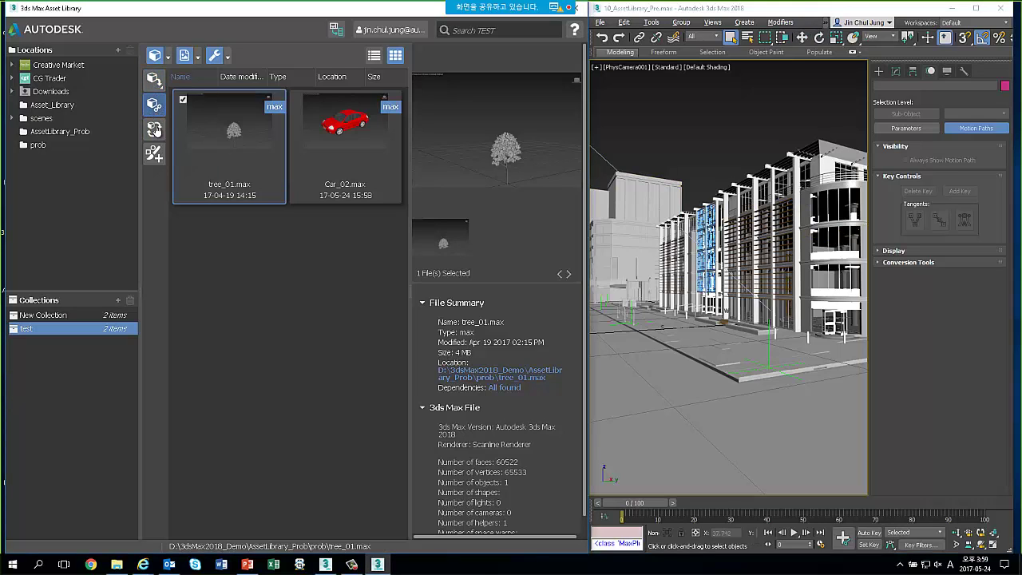
{"action": "left_click", "coordinate": [154, 129]}
{"action": "left_click", "coordinate": [154, 153]}
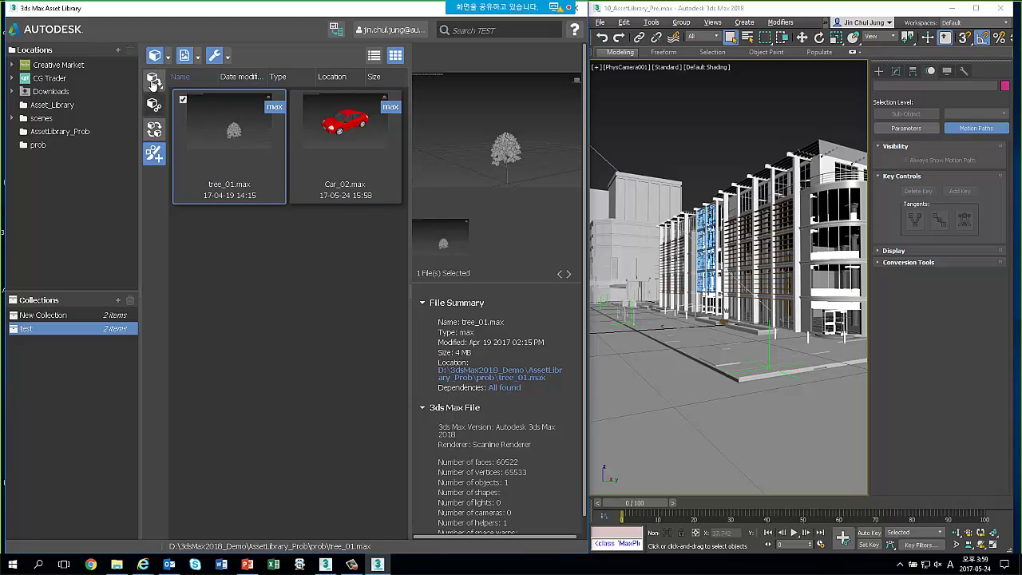
{"action": "left_click", "coordinate": [154, 128]}
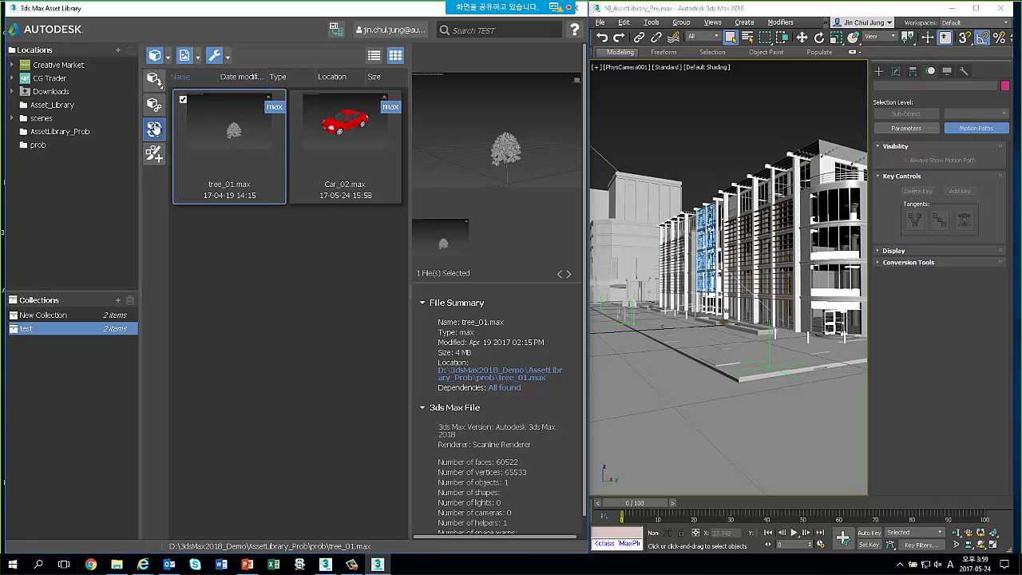
{"action": "left_click", "coordinate": [669, 145]}
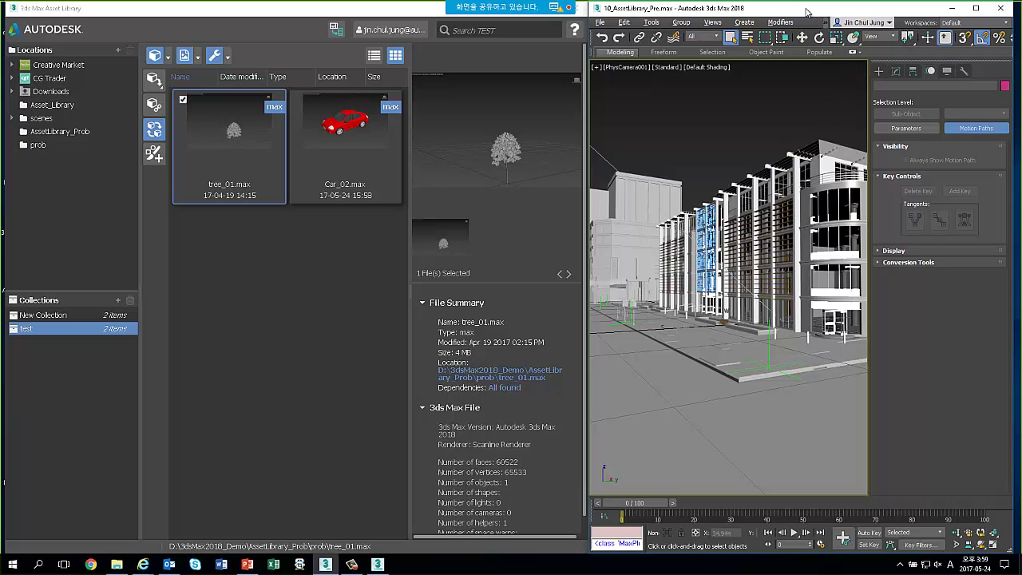
Maximize 3ds Max and select all seven dummies via the Dummy selection set
{"action": "left_click_drag", "start_coordinate": [806, 11], "coordinate": [803, 0]}
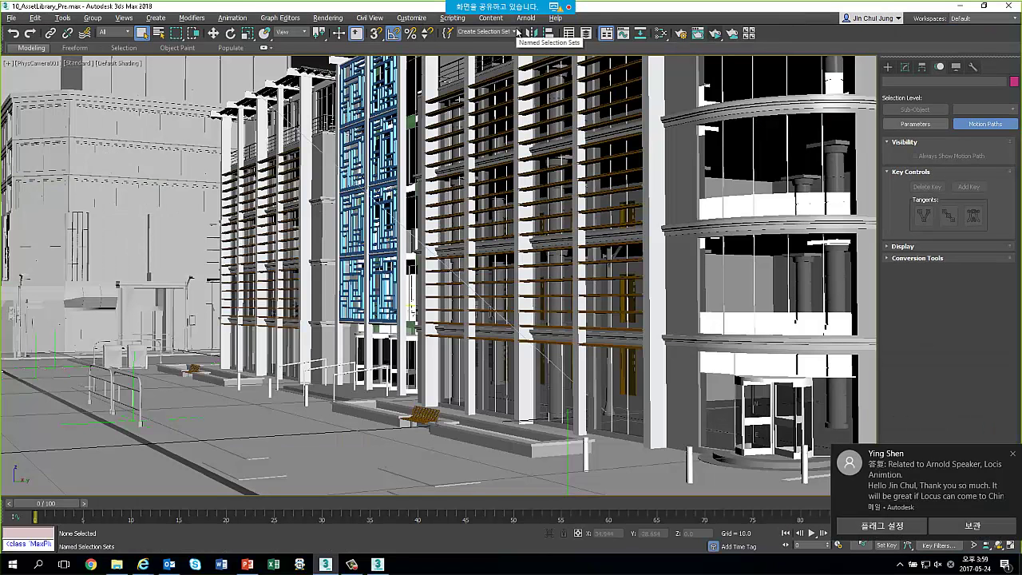
{"action": "left_click", "coordinate": [515, 32]}
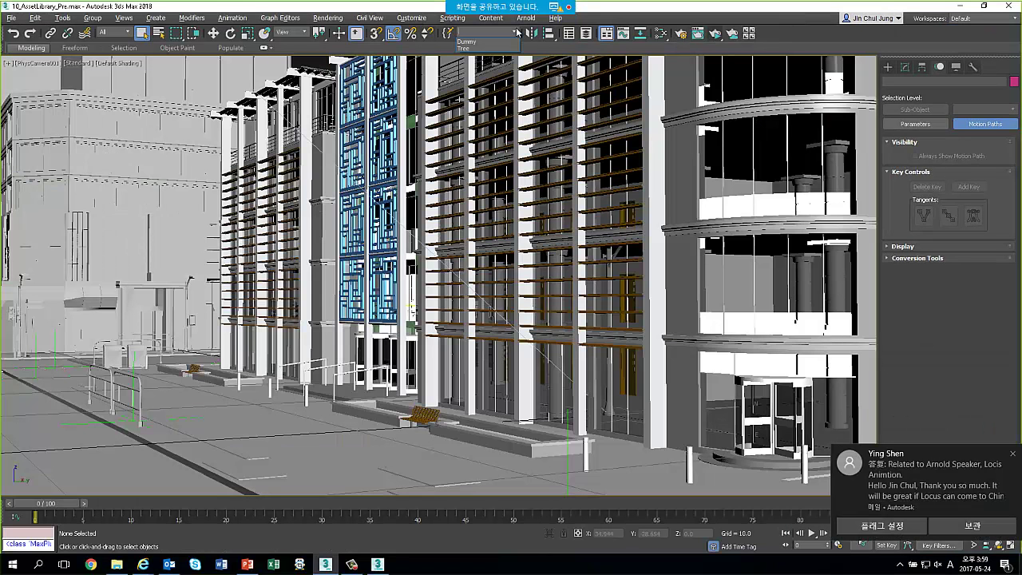
{"action": "left_click", "coordinate": [507, 67]}
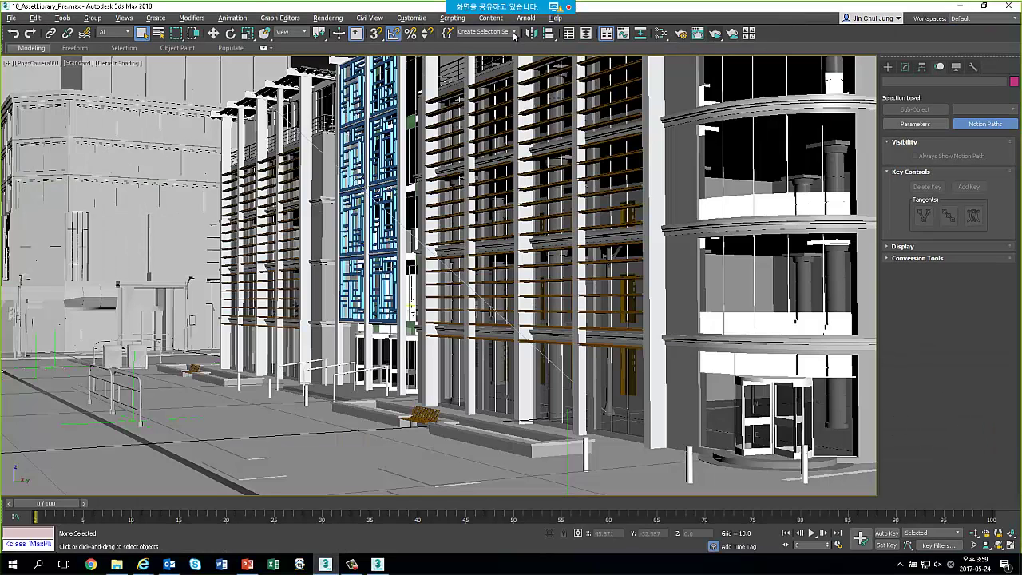
{"action": "left_click", "coordinate": [513, 32]}
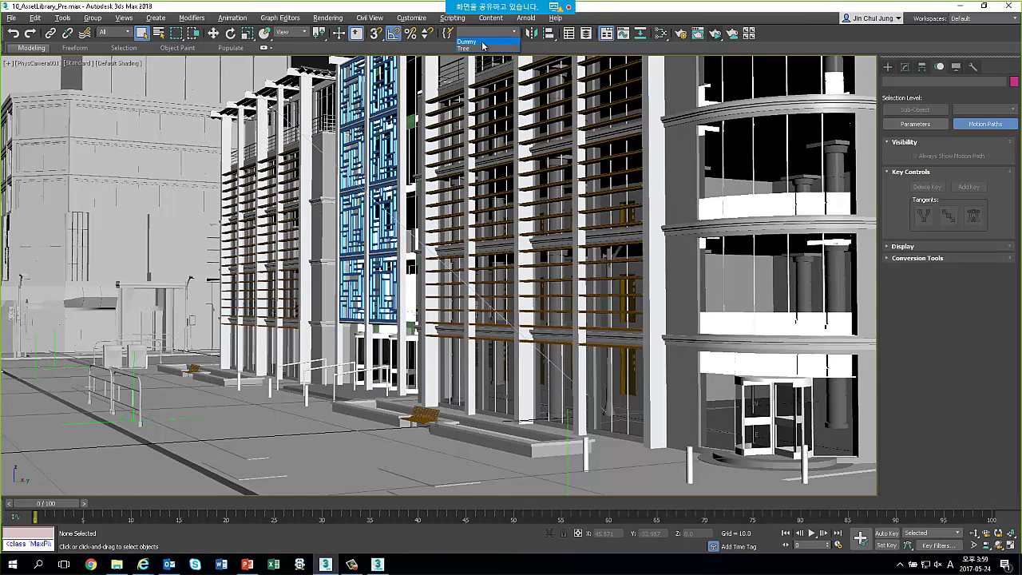
{"action": "left_click", "coordinate": [482, 42]}
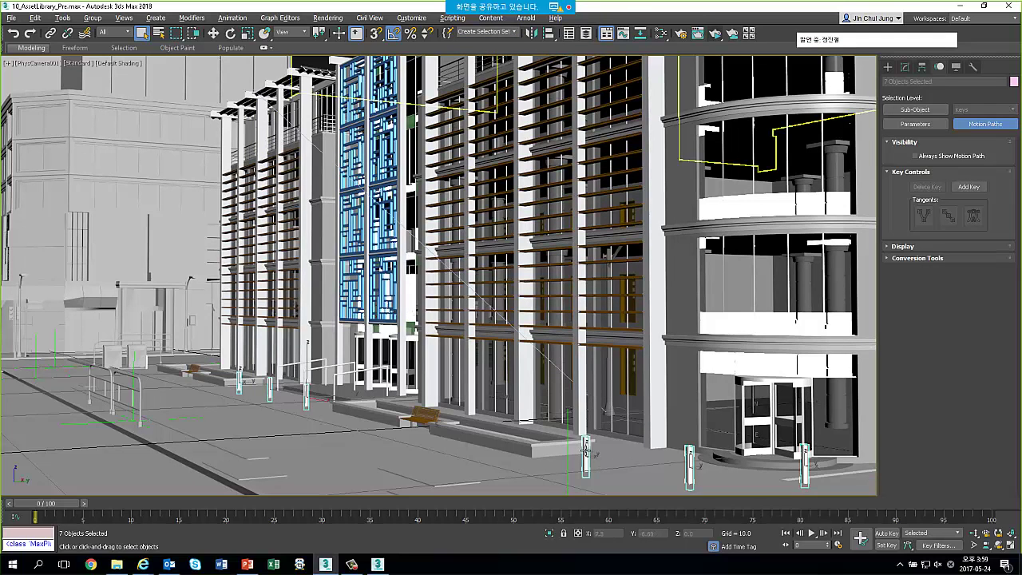
Nudge the dummies with the Move tool (W) and dock the scene window right
{"action": "key", "text": "w"}
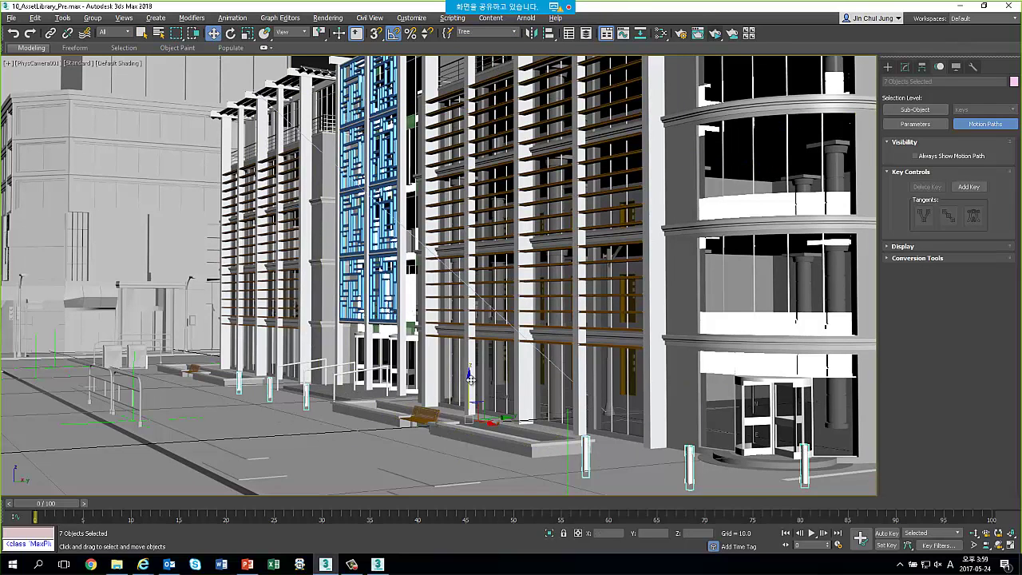
{"action": "mouse_move", "coordinate": [469, 377]}
{"action": "left_mouse_down"}
{"action": "mouse_move", "coordinate": [480, 362]}
{"action": "mouse_move", "coordinate": [496, 372]}
{"action": "left_mouse_up"}
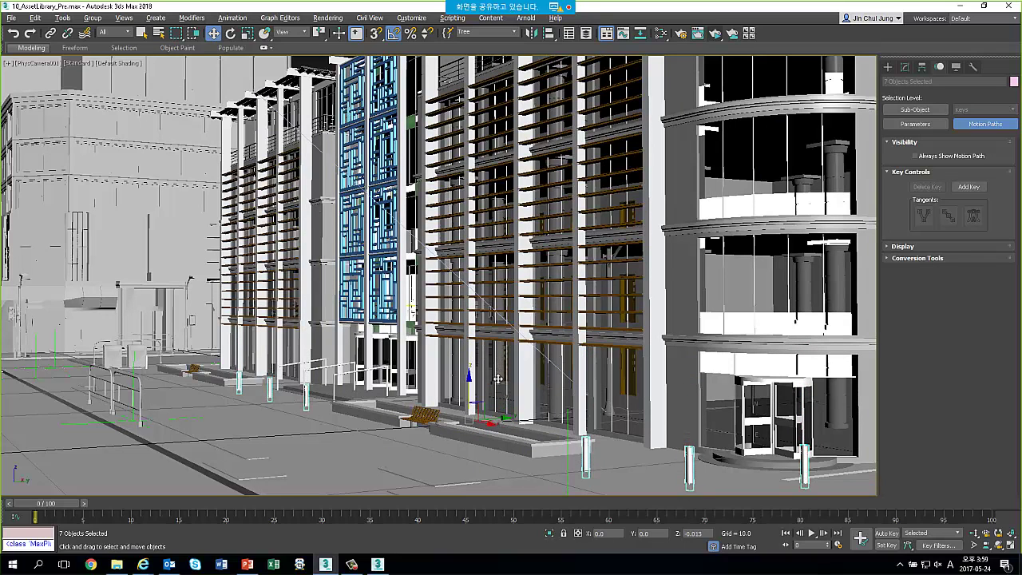
{"action": "left_click_drag", "start_coordinate": [497, 373], "coordinate": [498, 378]}
{"action": "key", "text": "super+Right"}
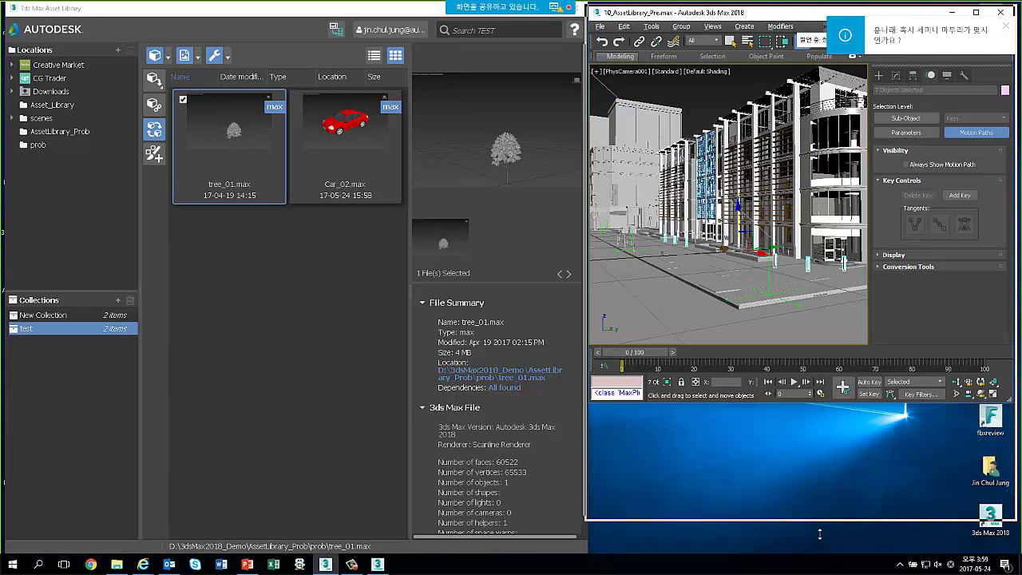
Replace the placeholder dummies with tree_01 trees using Replace mode
{"action": "left_click_drag", "start_coordinate": [819, 406], "coordinate": [817, 559]}
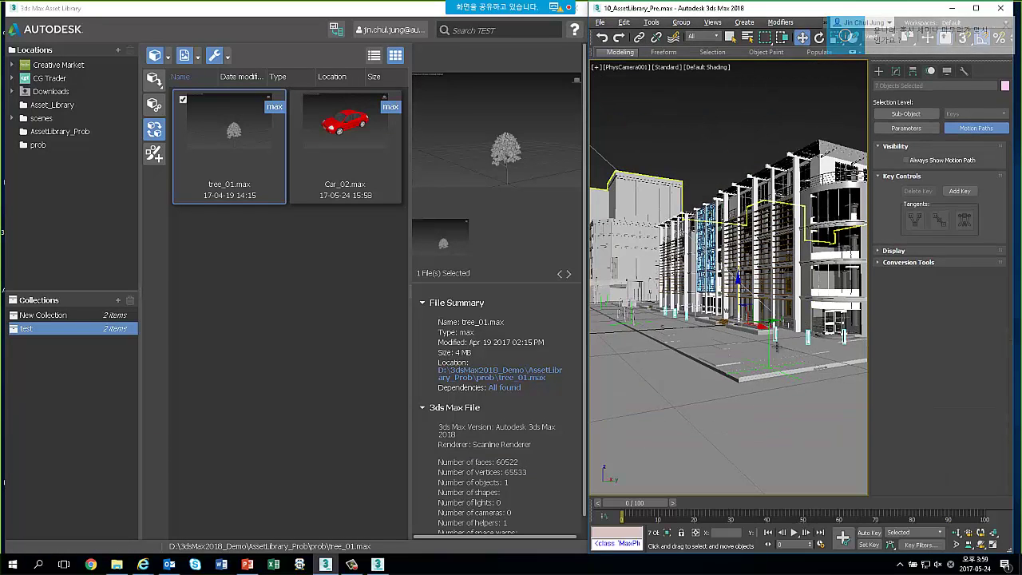
{"action": "mouse_move", "coordinate": [154, 129]}
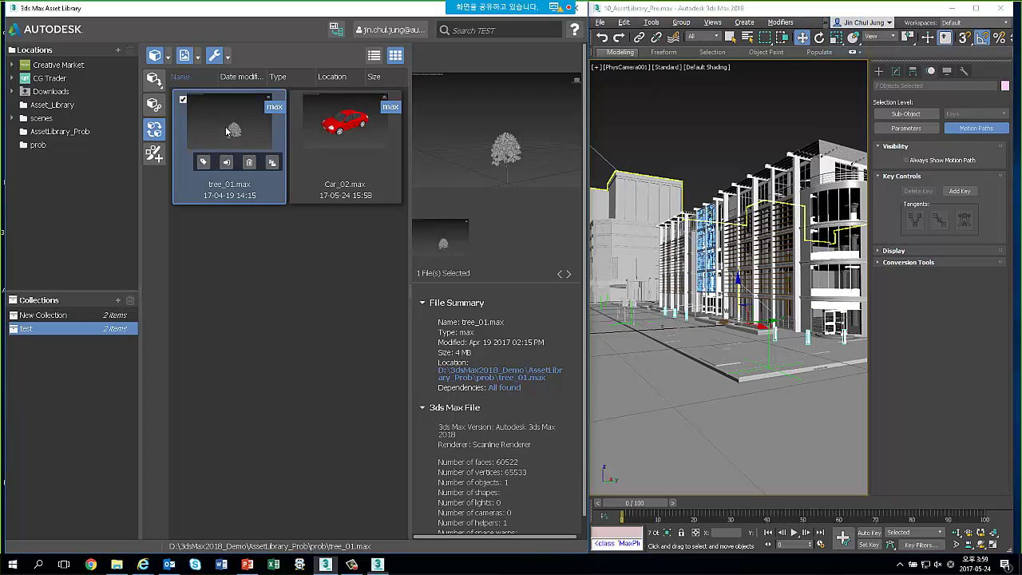
{"action": "left_click", "coordinate": [155, 129]}
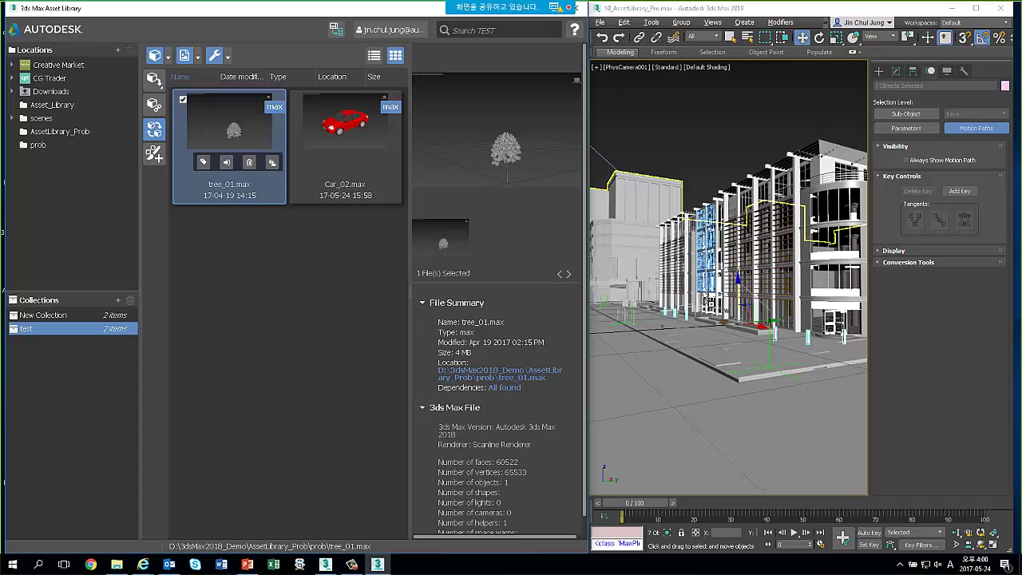
{"action": "left_click", "coordinate": [808, 338]}
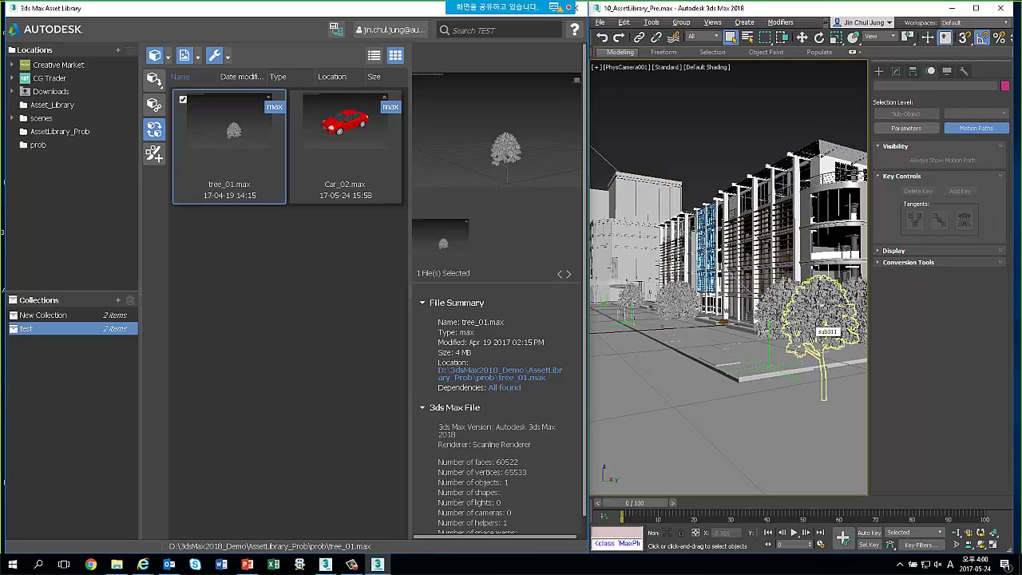
{"action": "left_click", "coordinate": [827, 302]}
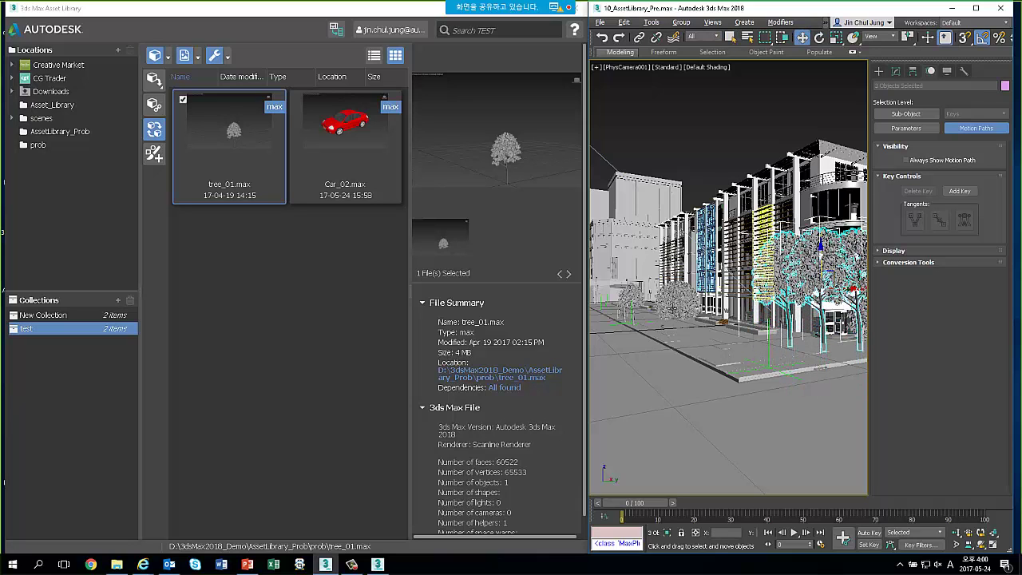
Push the small left tree further back, return to Select mode, and maximize 3ds Max
{"action": "left_click", "coordinate": [667, 295]}
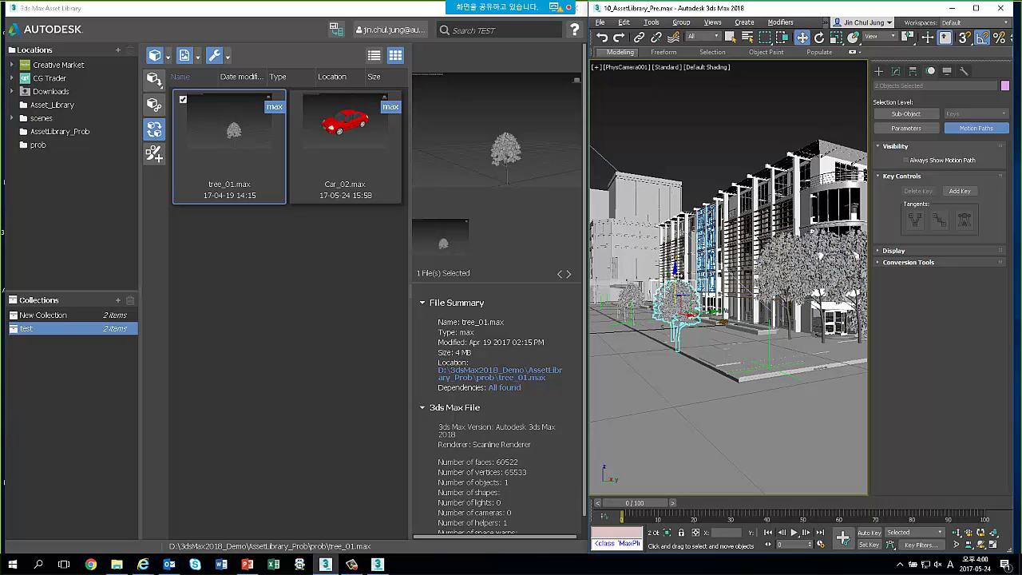
{"action": "mouse_move", "coordinate": [678, 307]}
{"action": "left_mouse_down"}
{"action": "mouse_move", "coordinate": [675, 281]}
{"action": "mouse_move", "coordinate": [632, 275]}
{"action": "left_mouse_up"}
{"action": "left_click", "coordinate": [630, 293]}
{"action": "left_click", "coordinate": [647, 315]}
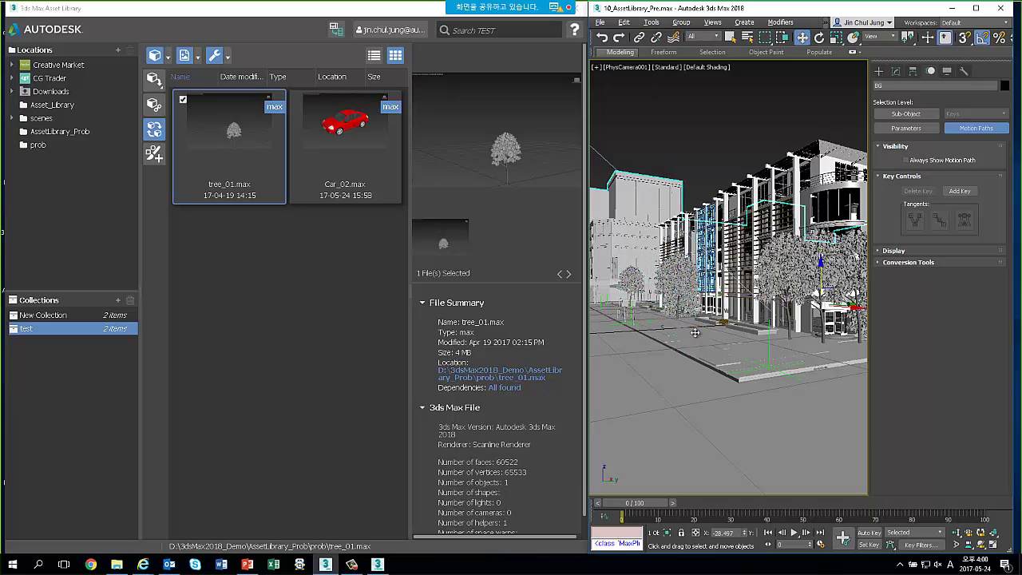
{"action": "key", "text": "q"}
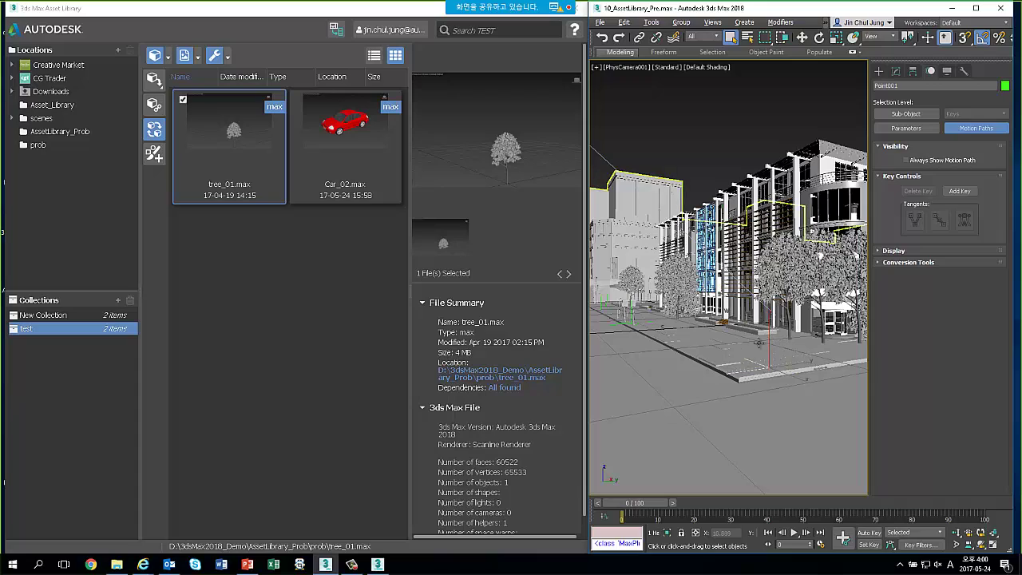
{"action": "left_click", "coordinate": [762, 344]}
{"action": "left_click_drag", "start_coordinate": [768, 9], "coordinate": [787, 1]}
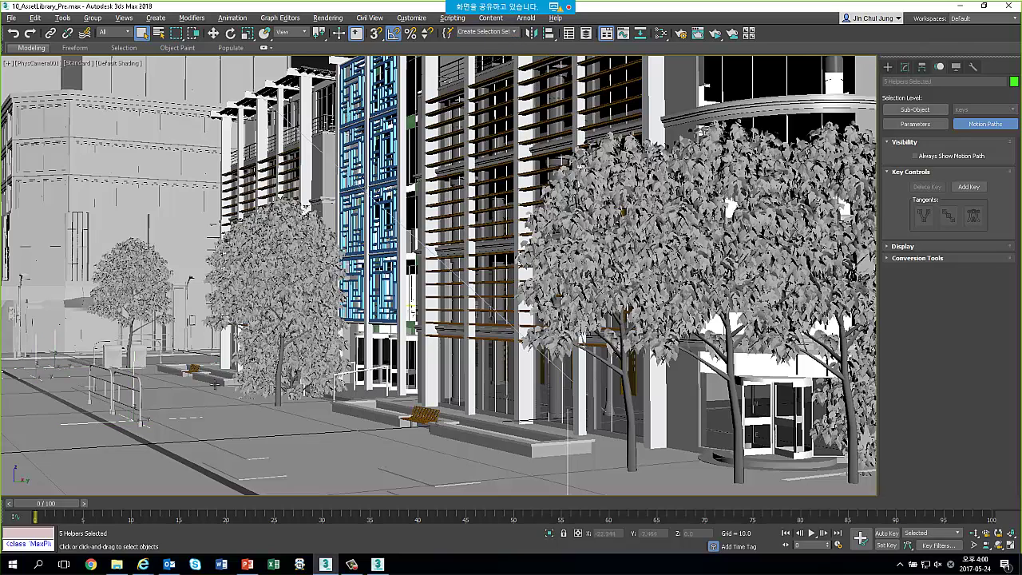
Place the lightST.max street lamp from the prob folder onto the sidewalk
{"action": "key", "text": "ctrl+q"}
{"action": "key", "text": "super+Right"}
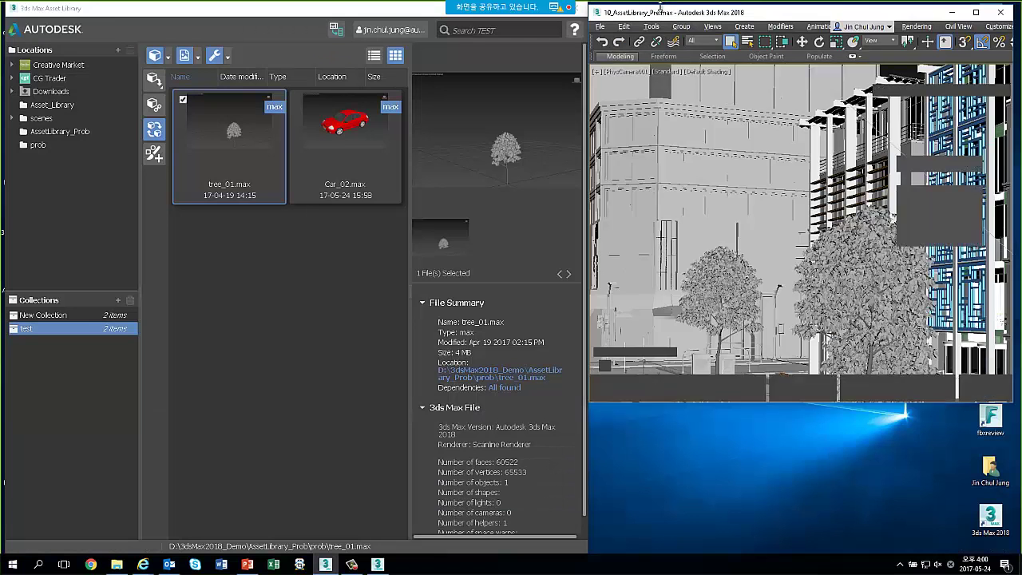
{"action": "left_click", "coordinate": [39, 144]}
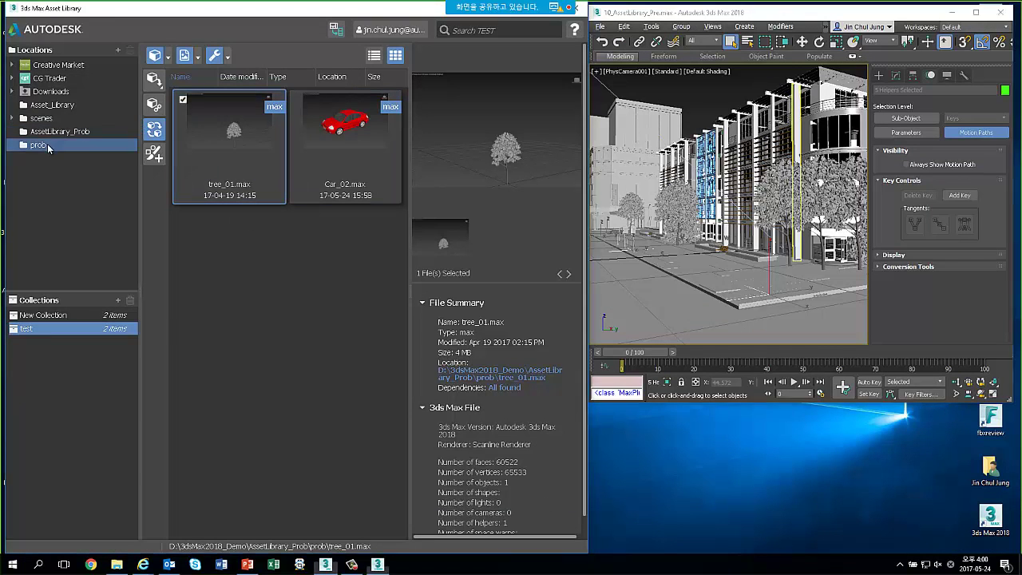
{"action": "left_click", "coordinate": [315, 144]}
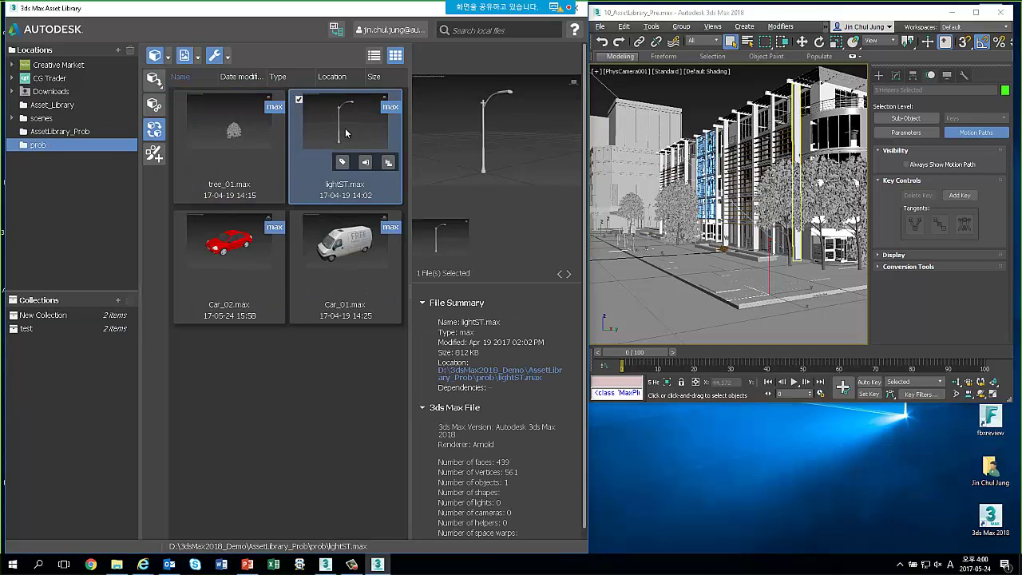
{"action": "left_click_drag", "start_coordinate": [345, 132], "coordinate": [750, 283]}
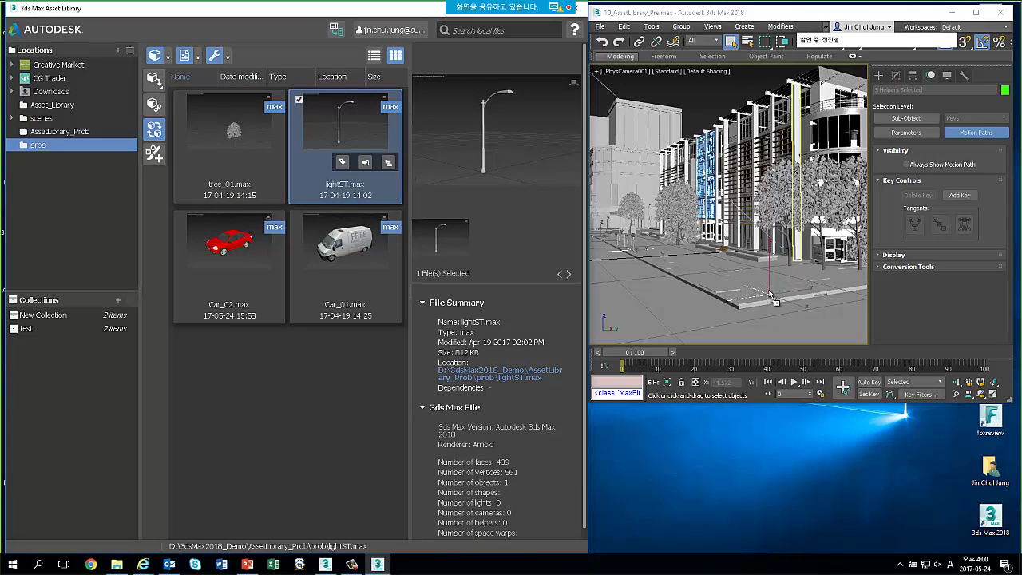
{"action": "left_click", "coordinate": [754, 289]}
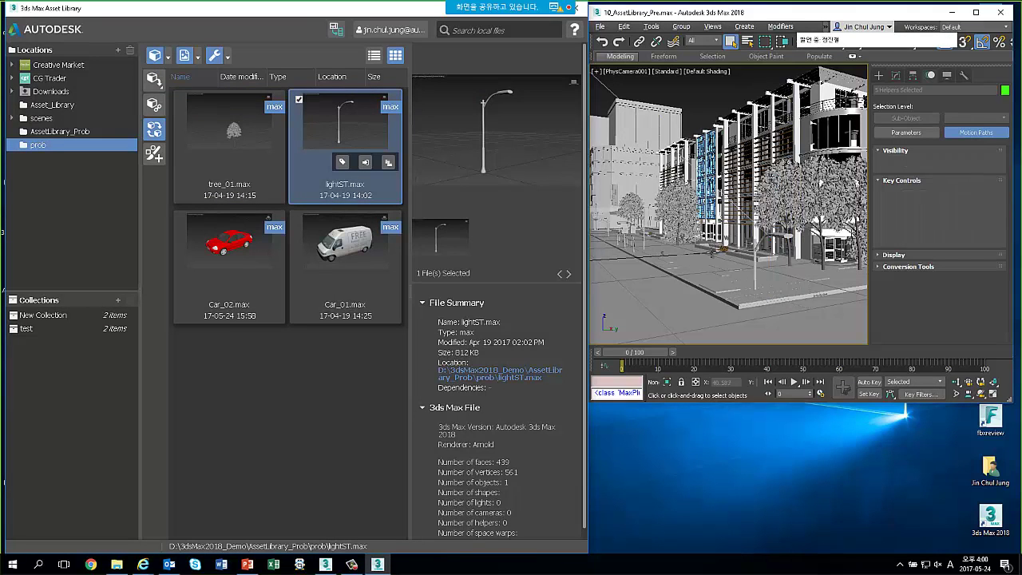
Select the lamp posts and raise them higher along Z
{"action": "double_click", "coordinate": [747, 12]}
{"action": "left_click", "coordinate": [524, 445]}
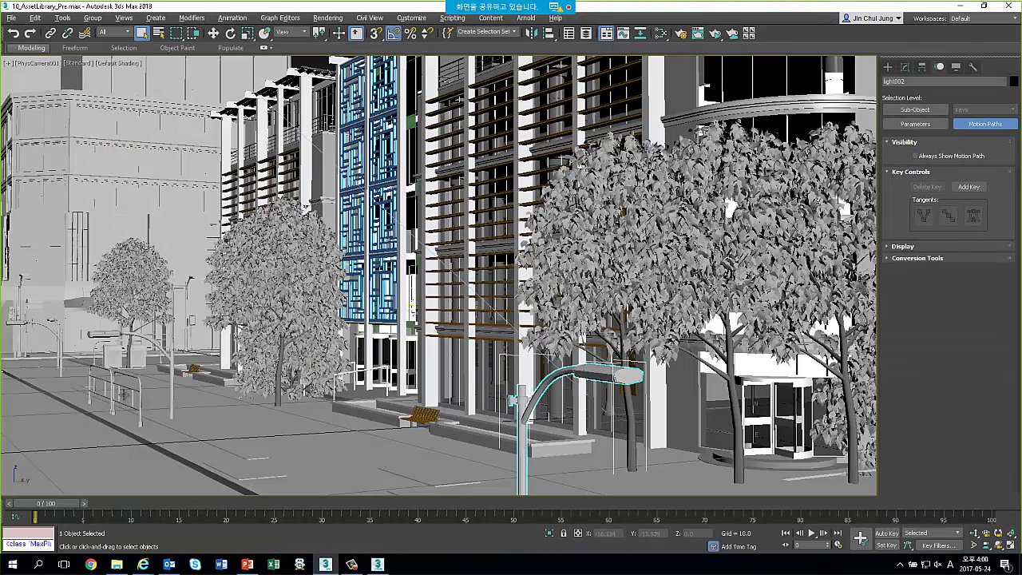
{"action": "left_click", "coordinate": [172, 384], "text": "ctrl"}
{"action": "left_click", "coordinate": [62, 348], "text": "ctrl"}
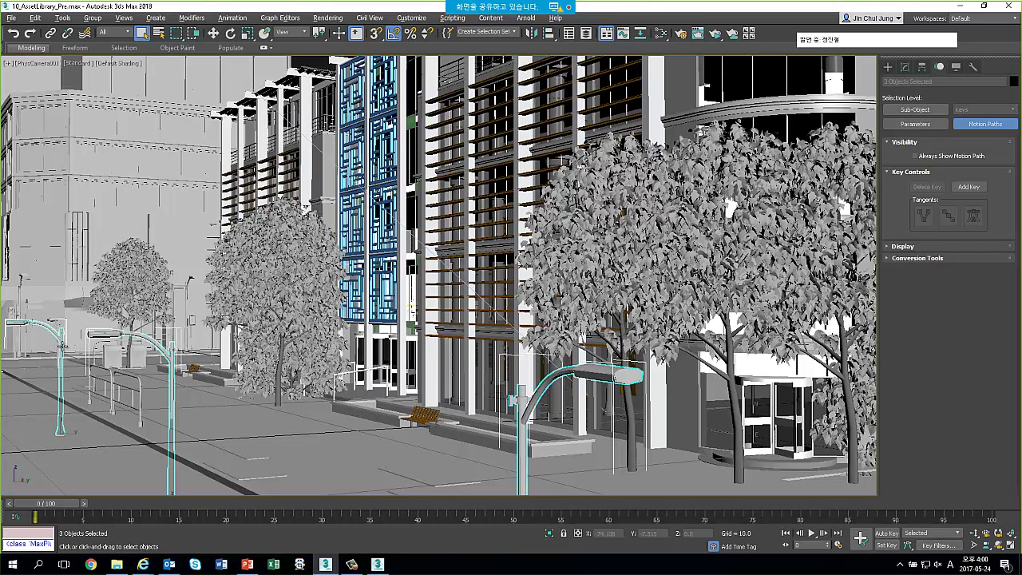
{"action": "key", "text": "w"}
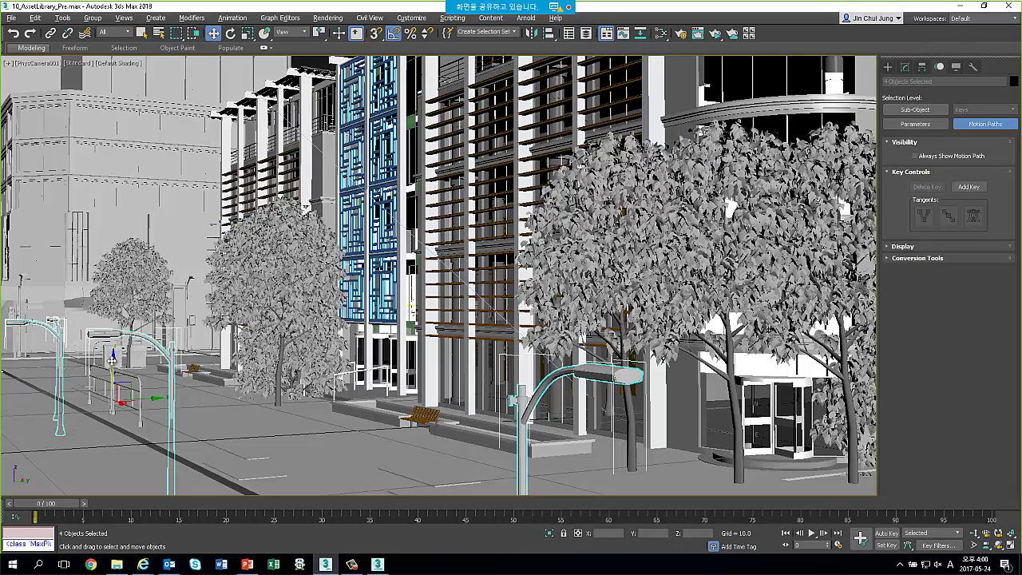
{"action": "left_click_drag", "start_coordinate": [113, 359], "coordinate": [123, 293]}
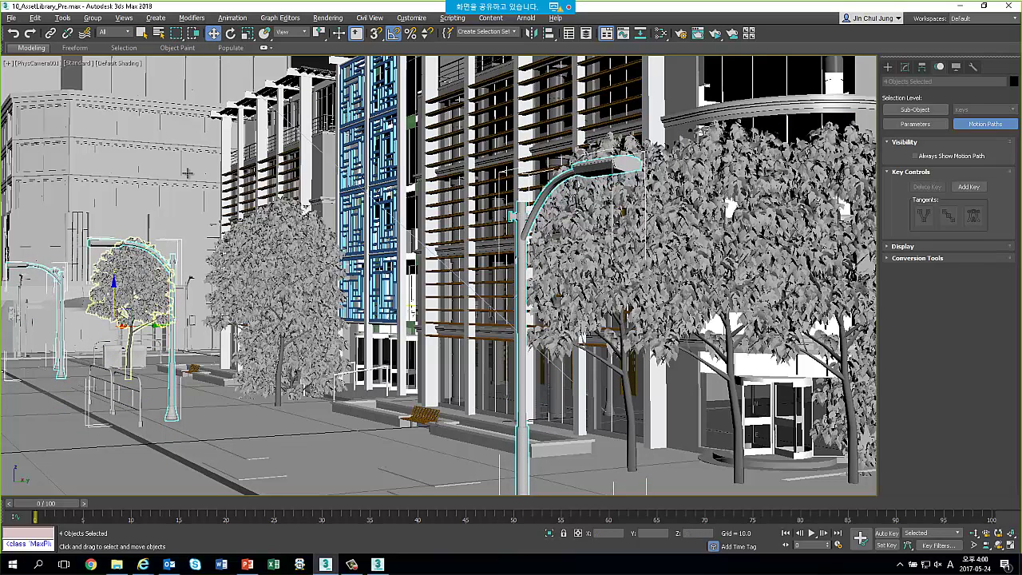
{"action": "left_click", "coordinate": [190, 170]}
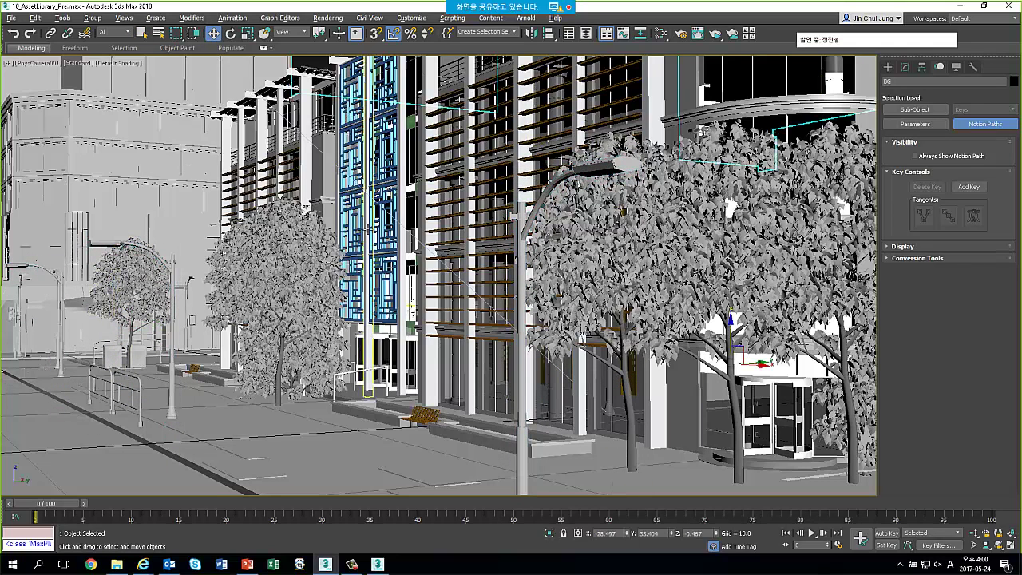
Bring the Asset Library window forward, reposition it, and close it
{"action": "left_click", "coordinate": [378, 564]}
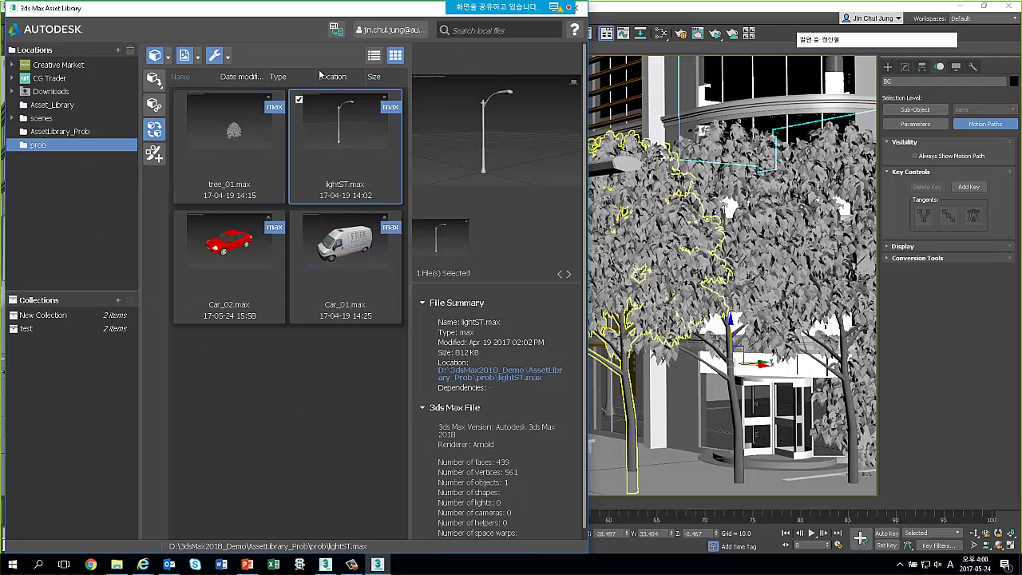
{"action": "left_click_drag", "start_coordinate": [355, 9], "coordinate": [476, 75]}
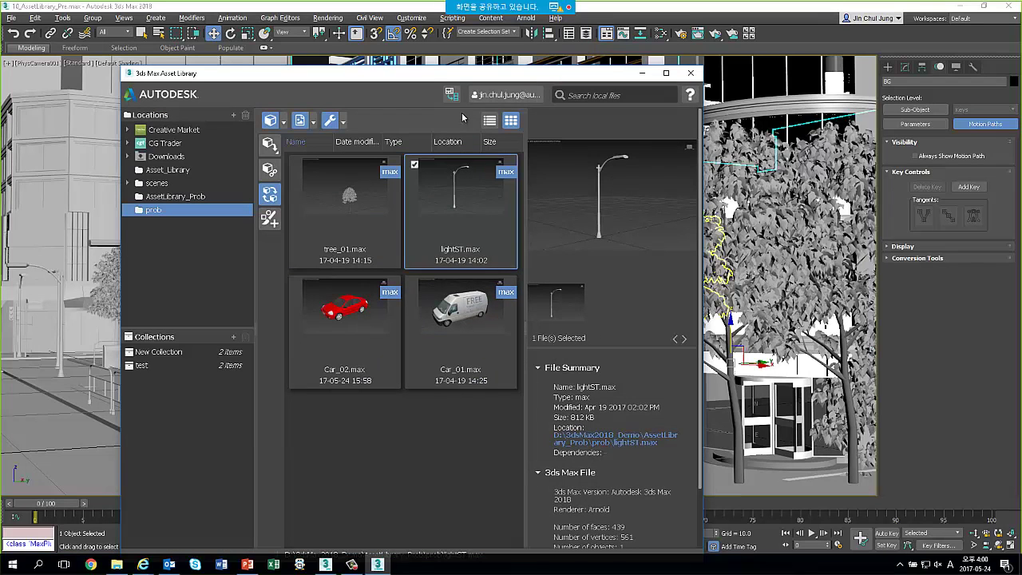
{"action": "left_click", "coordinate": [691, 72]}
{"action": "left_click", "coordinate": [706, 122]}
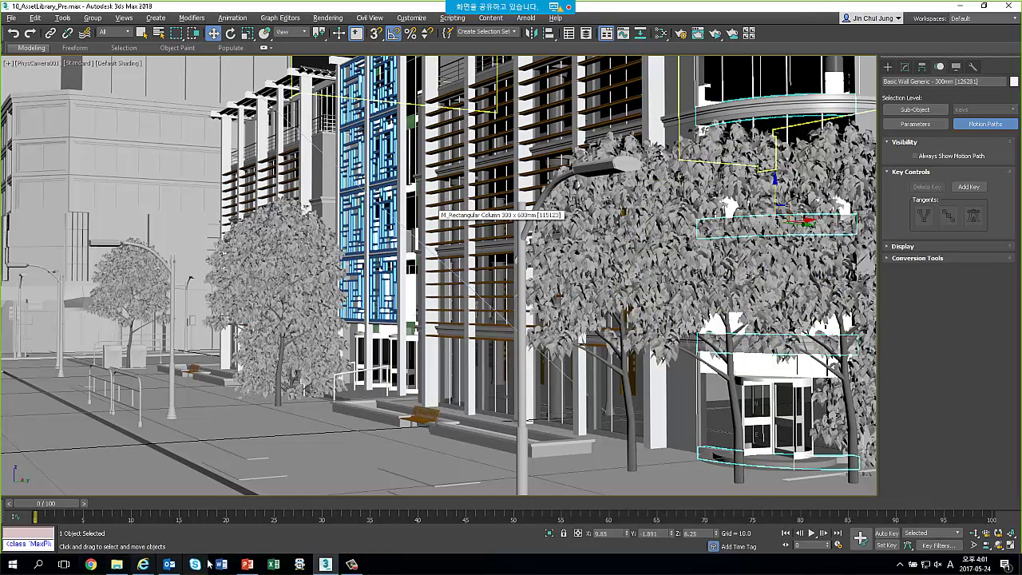
Present slide 25 full screen in PowerPoint, then advance to the A360 sofa viewer slide
{"action": "left_click", "coordinate": [247, 565]}
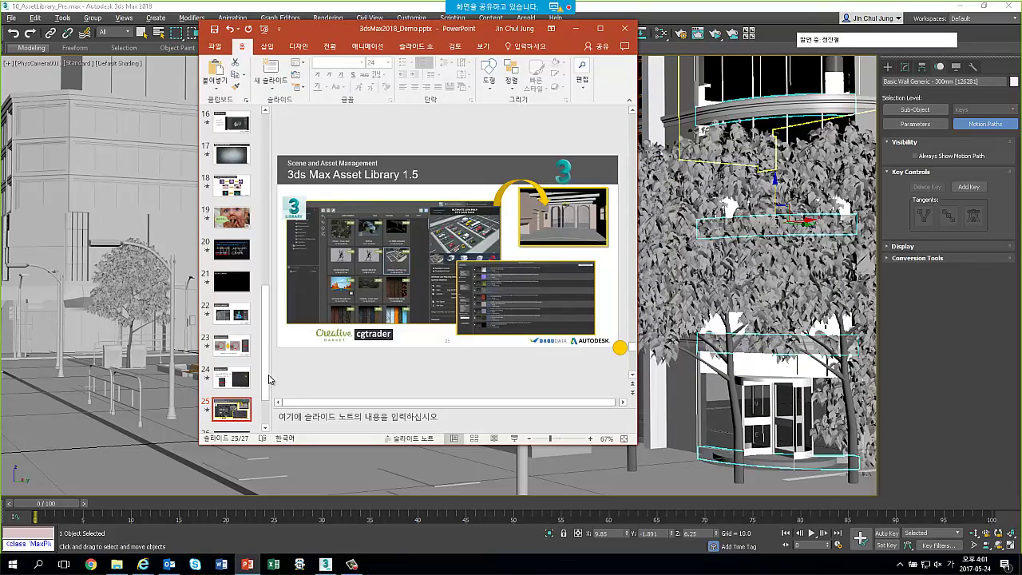
{"action": "scroll", "coordinate": [239, 352], "scroll_direction": "down", "scroll_amount": 2}
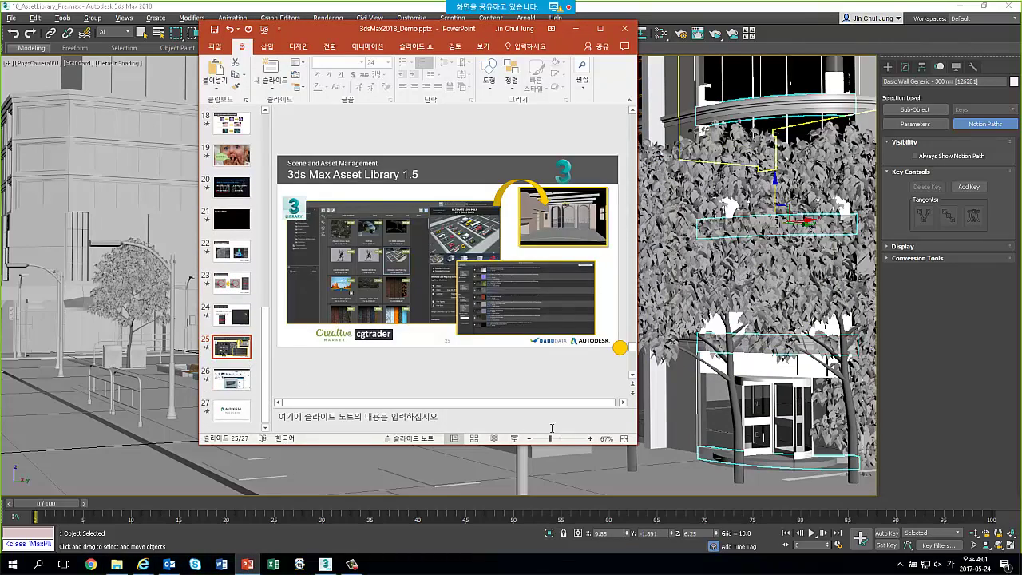
{"action": "left_click", "coordinate": [516, 439]}
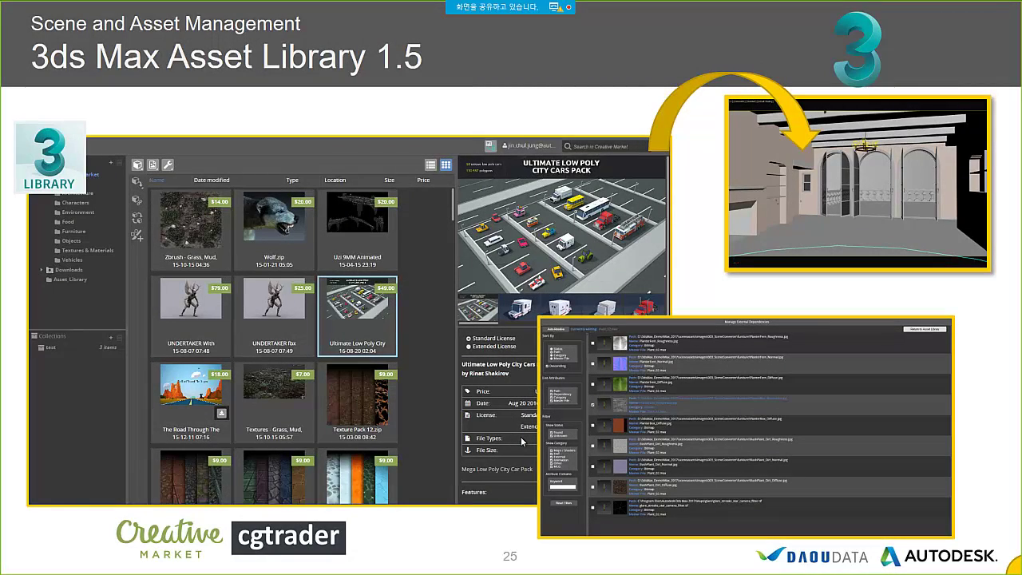
{"action": "left_click", "coordinate": [520, 441]}
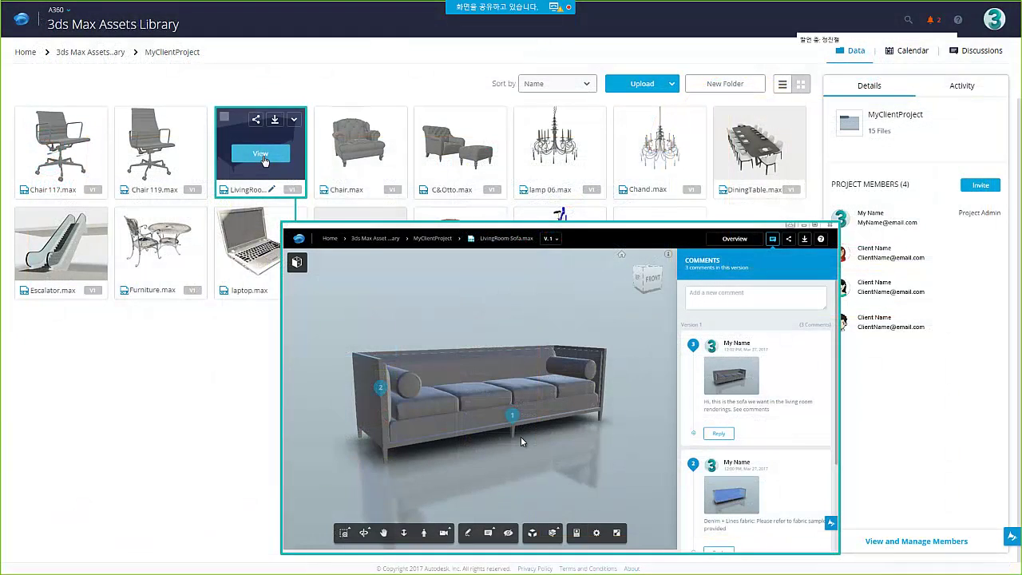